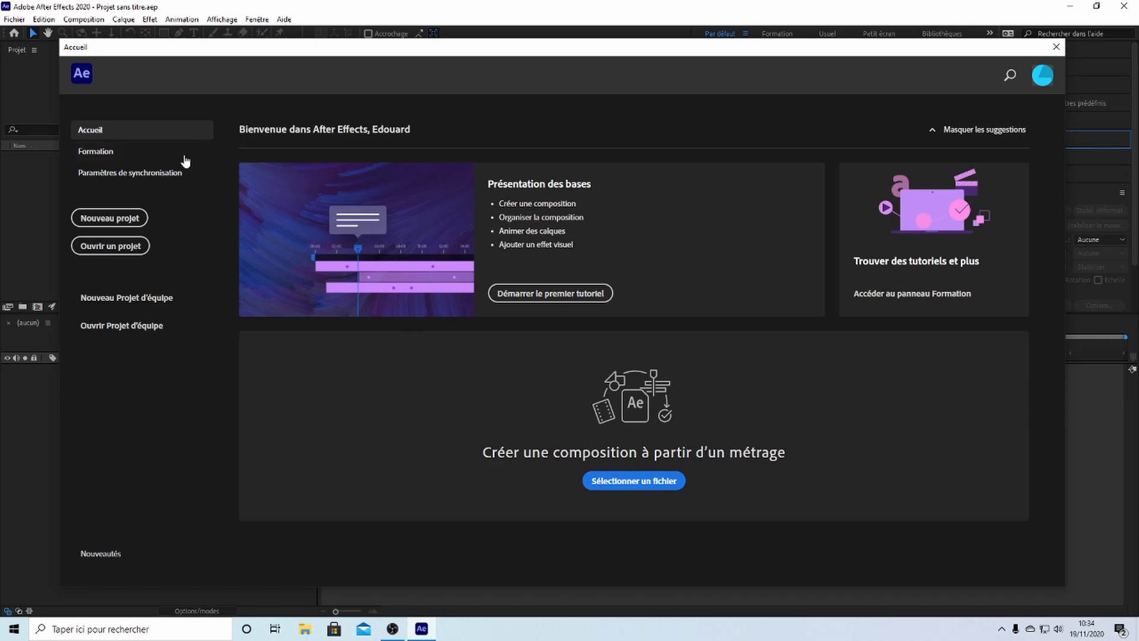
- Look through the training tutorials and the synchronization settings, and return to the Accueil page
click(143, 151)
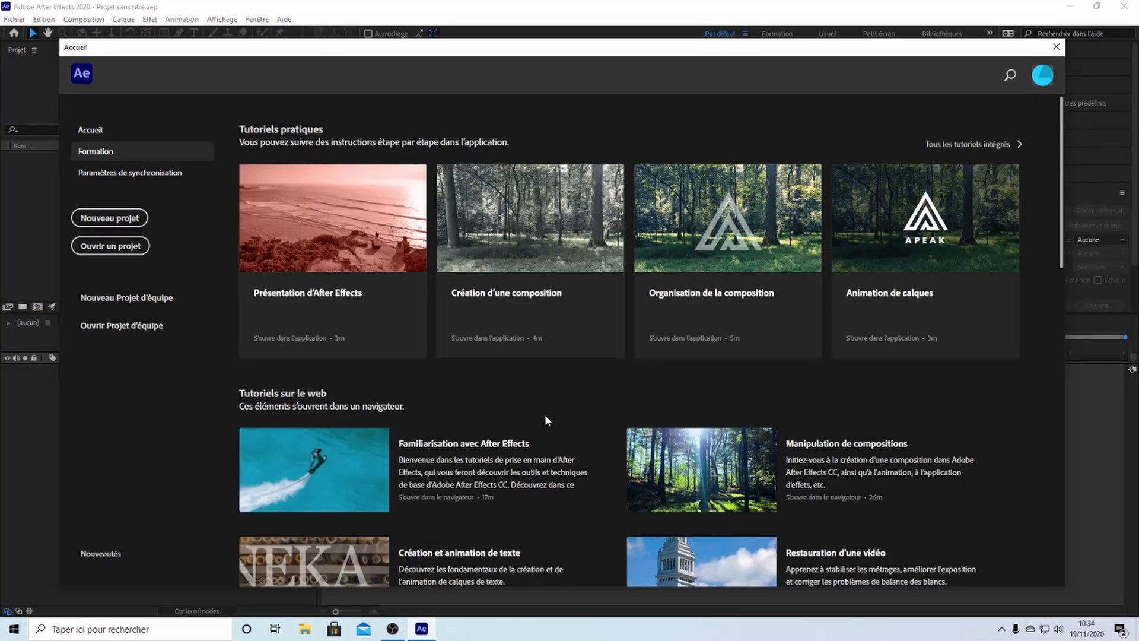
scroll(573, 415, down, 1)
scroll(578, 404, up, 1)
click(118, 175)
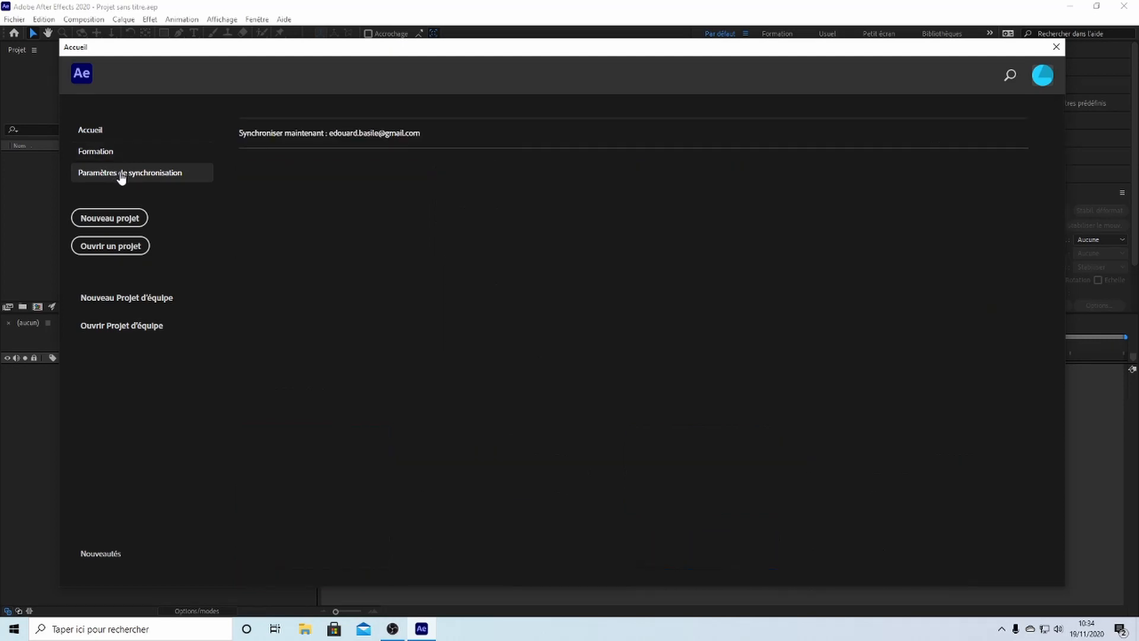
click(113, 131)
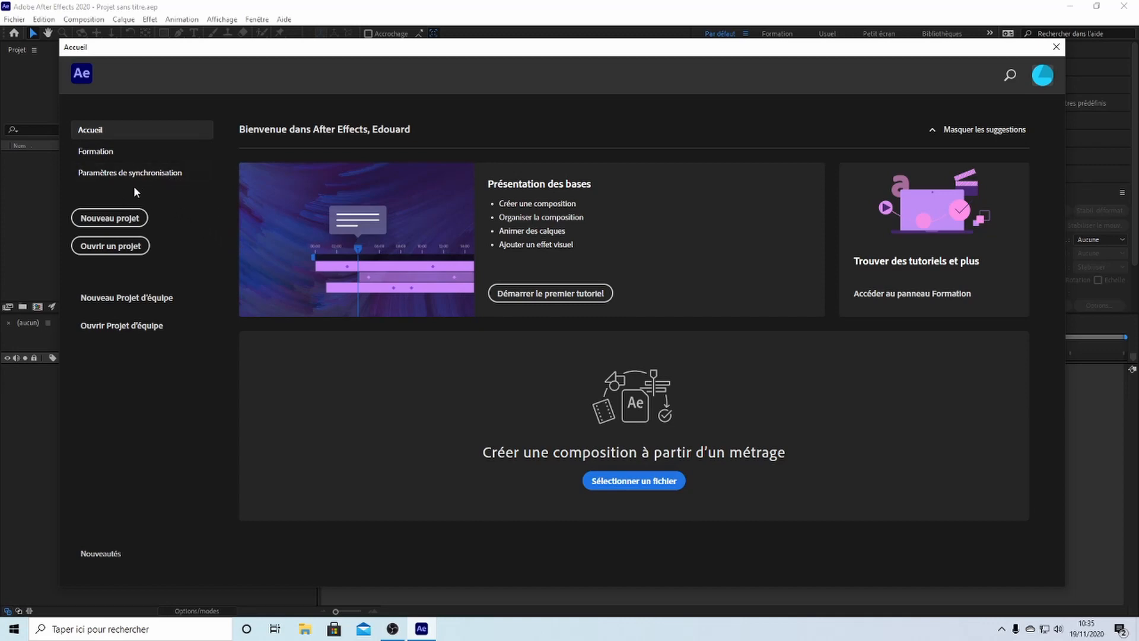
- Create a new project from the home screen
click(105, 229)
click(123, 228)
click(102, 221)
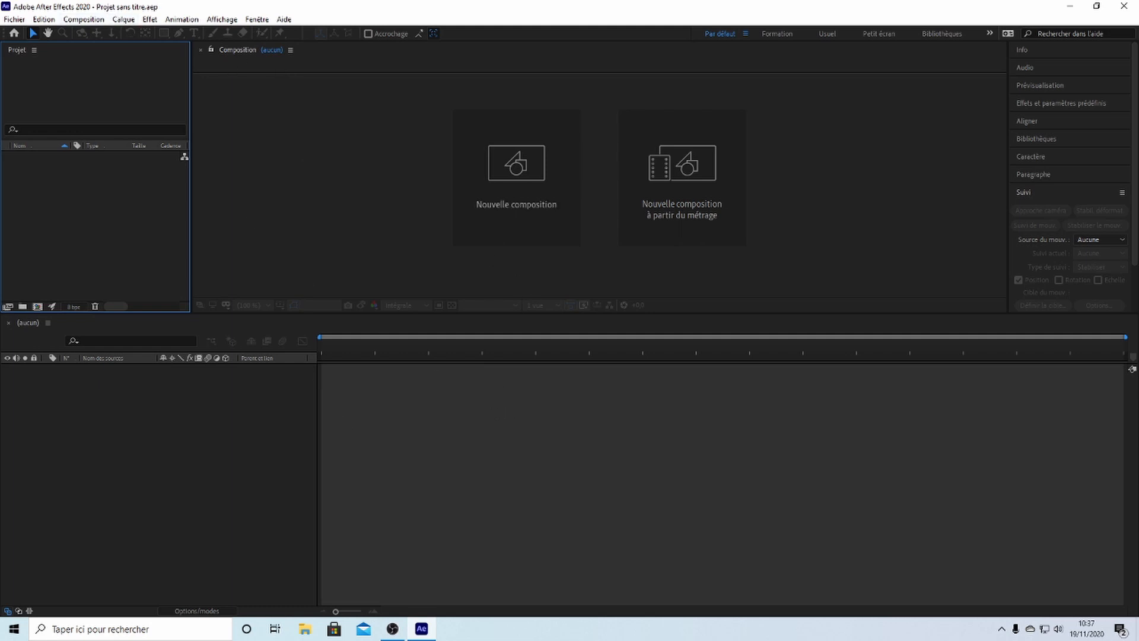
- Save the project in the Documents folder under the name "Projet formation vidéo"
click(16, 21)
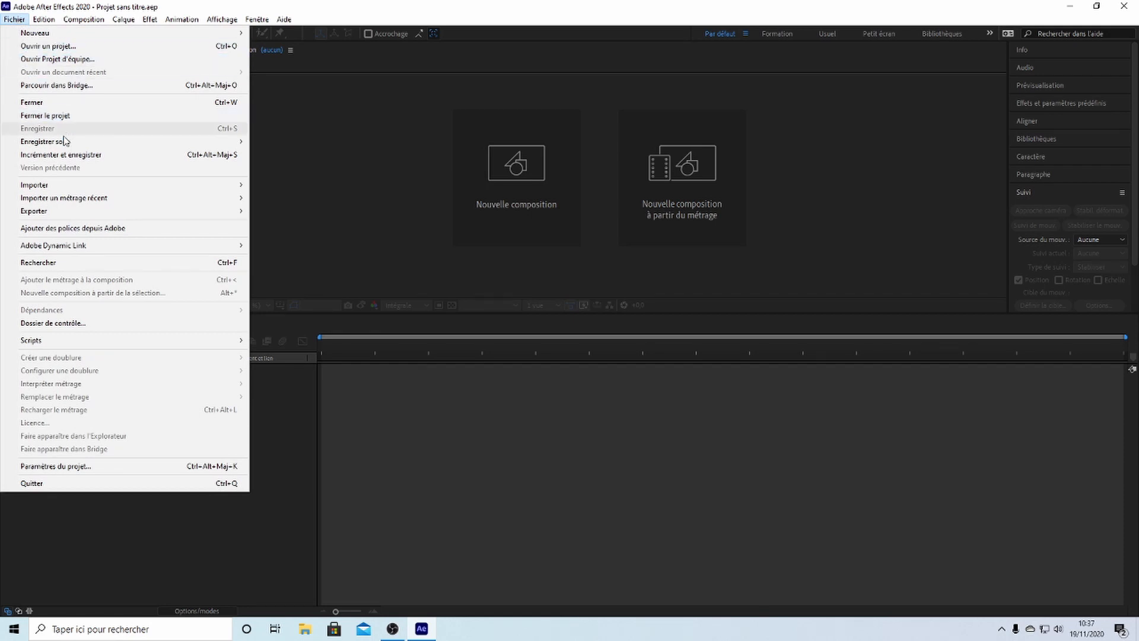
mouse_move(65, 146)
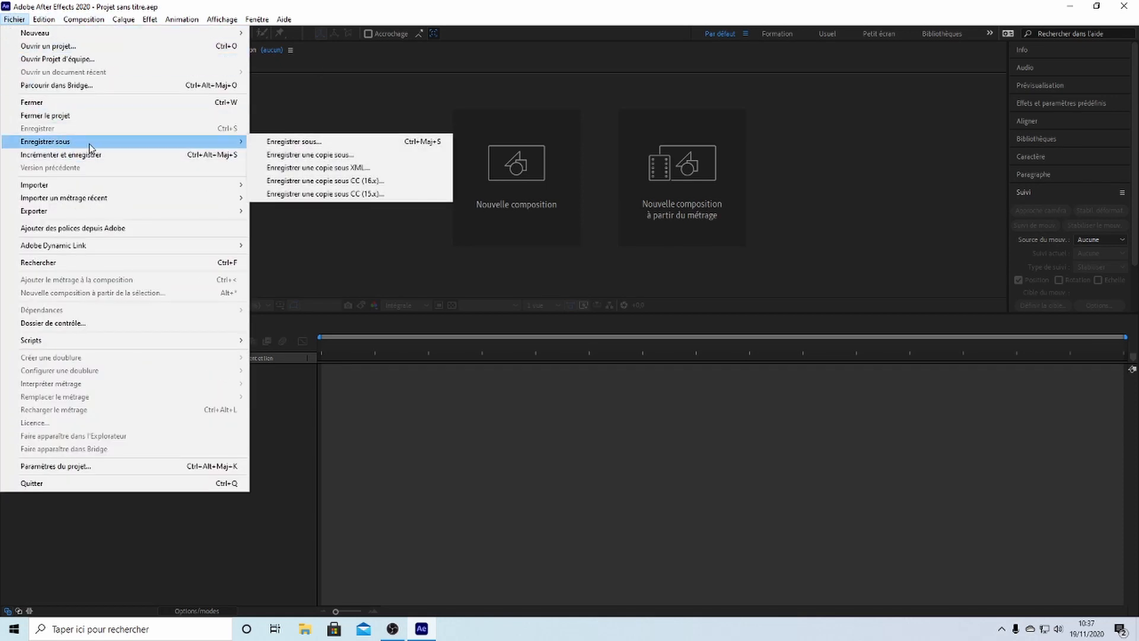
click(272, 146)
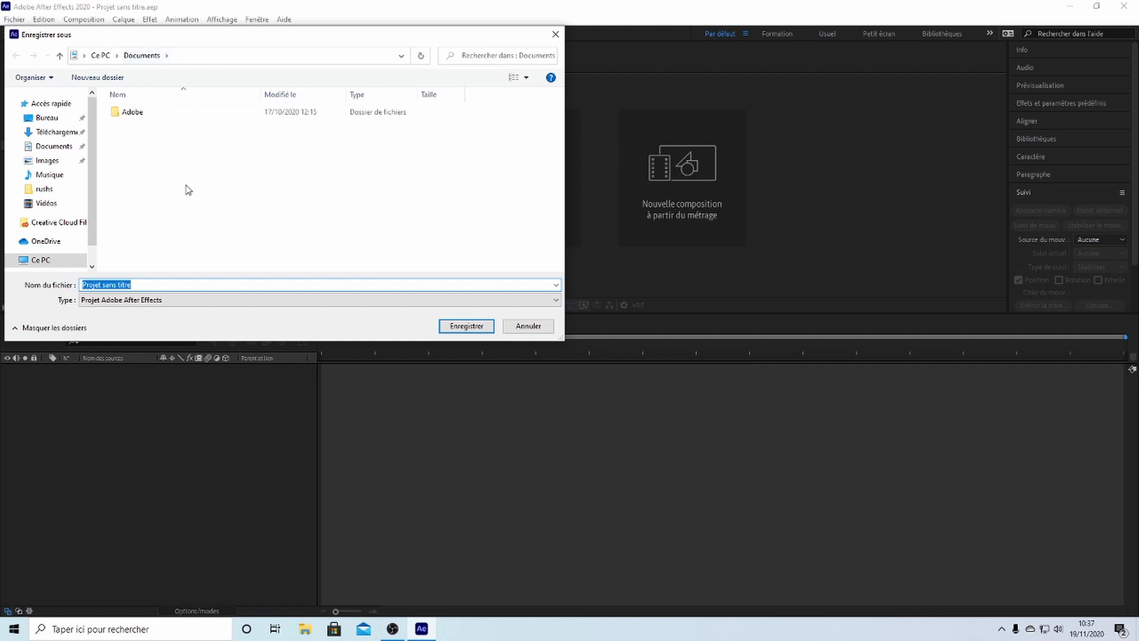
text(P)
text(roe)
text(jet)
text( formation)
text( vidéo)
click(467, 327)
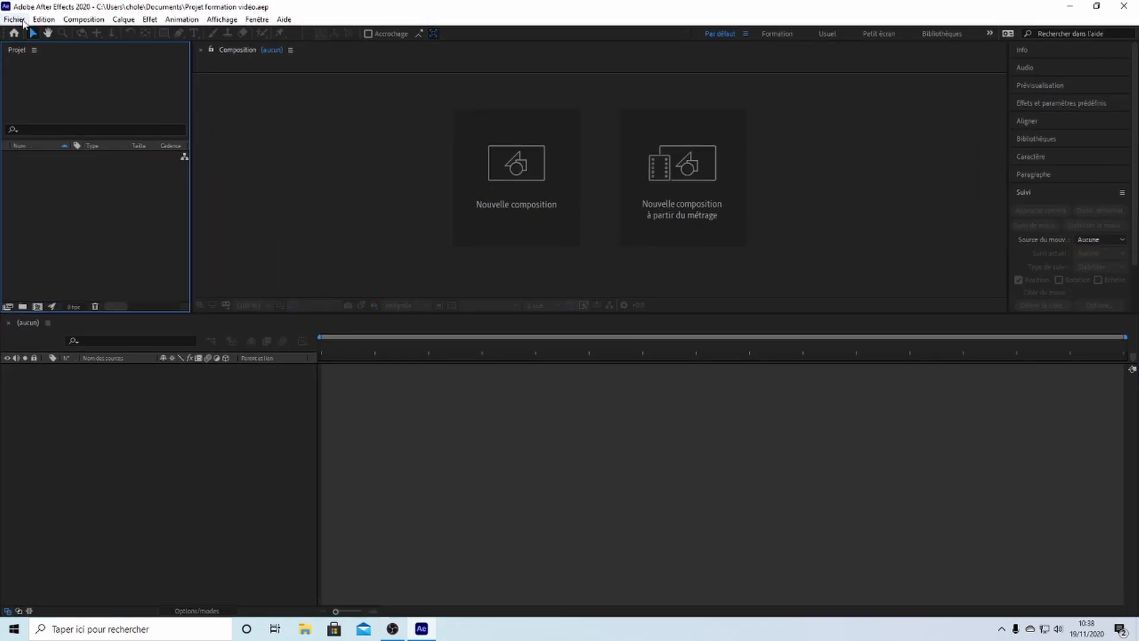
- Open the saved project "Projet formation vidéo" from the Documents folder
click(23, 21)
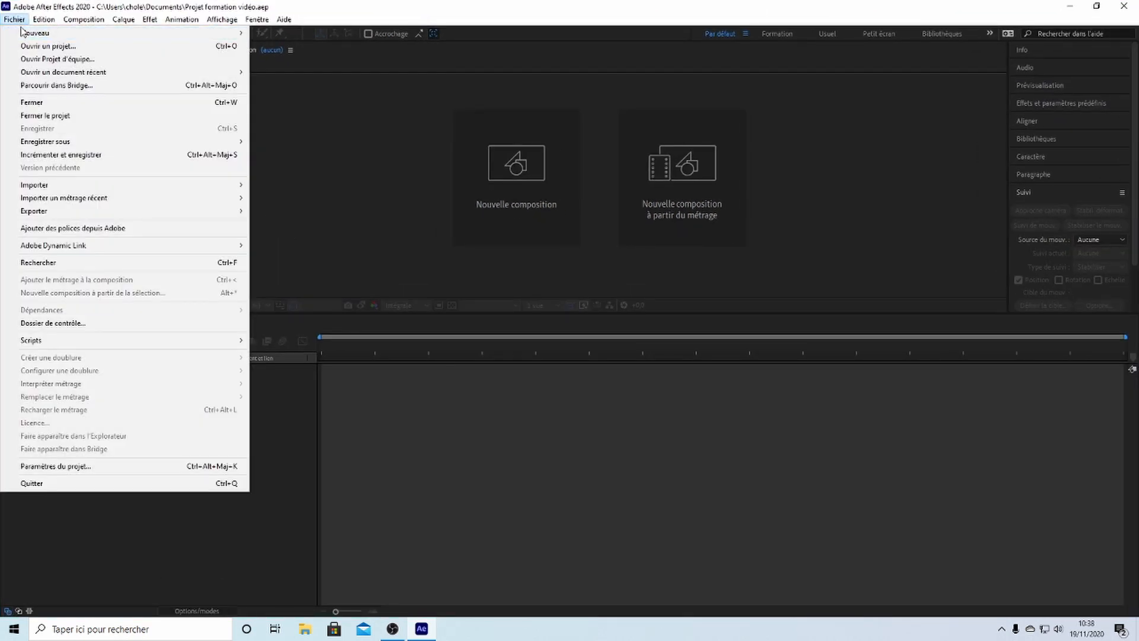
click(40, 46)
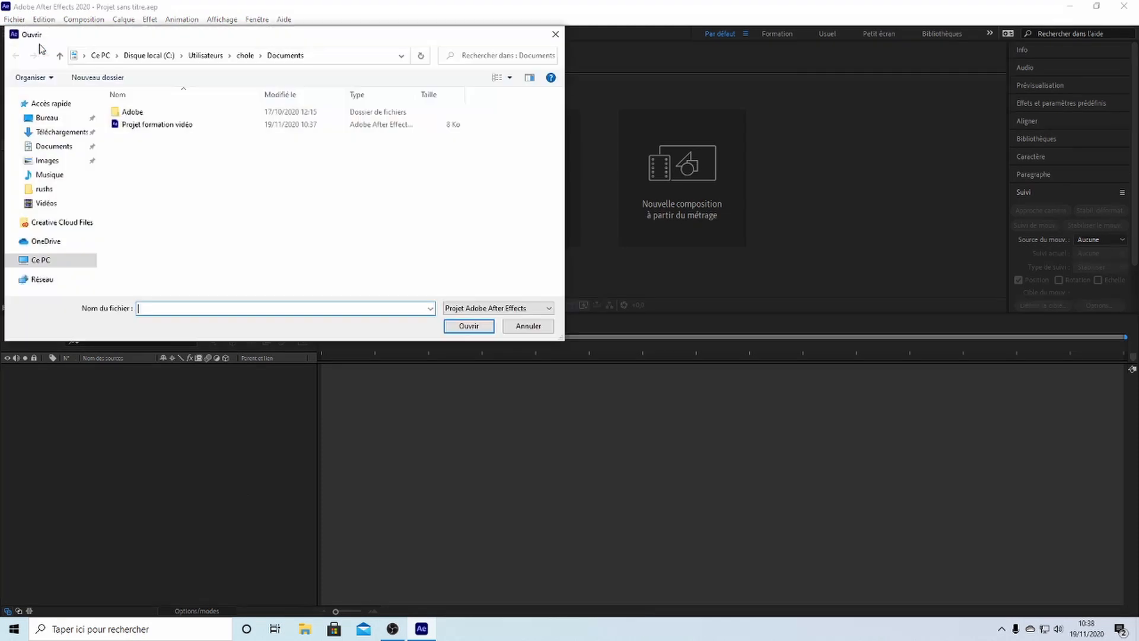
double_click(165, 126)
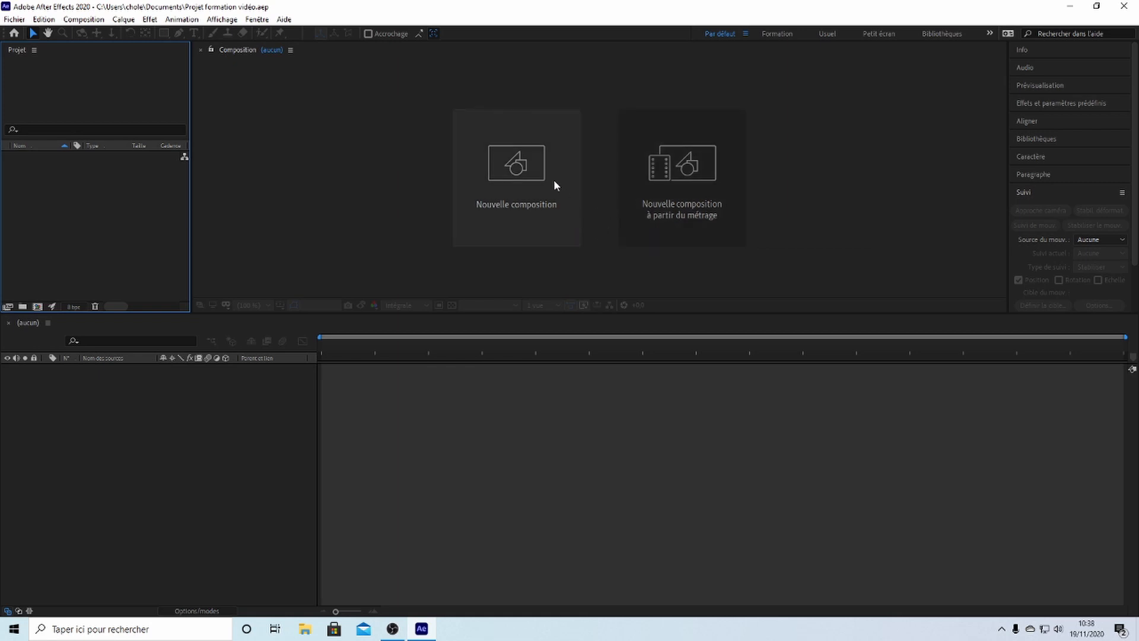
- Start a new composition named "Composition test" and review the available presets, keeping HDTV 1080 29,97
click(521, 172)
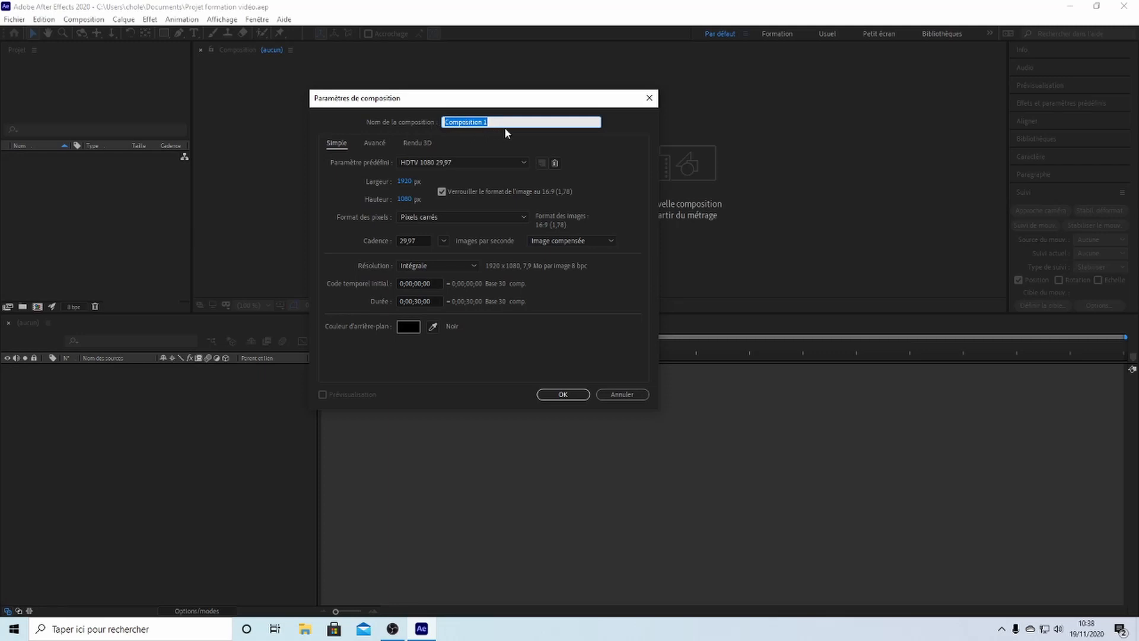
text(Composition test)
click(413, 161)
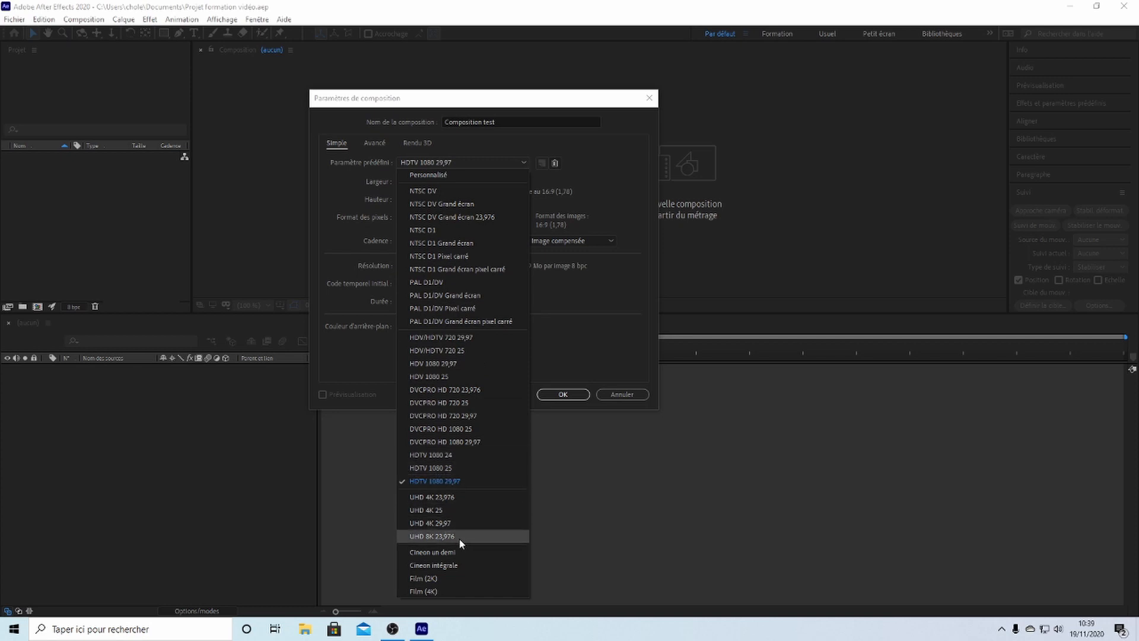
click(602, 308)
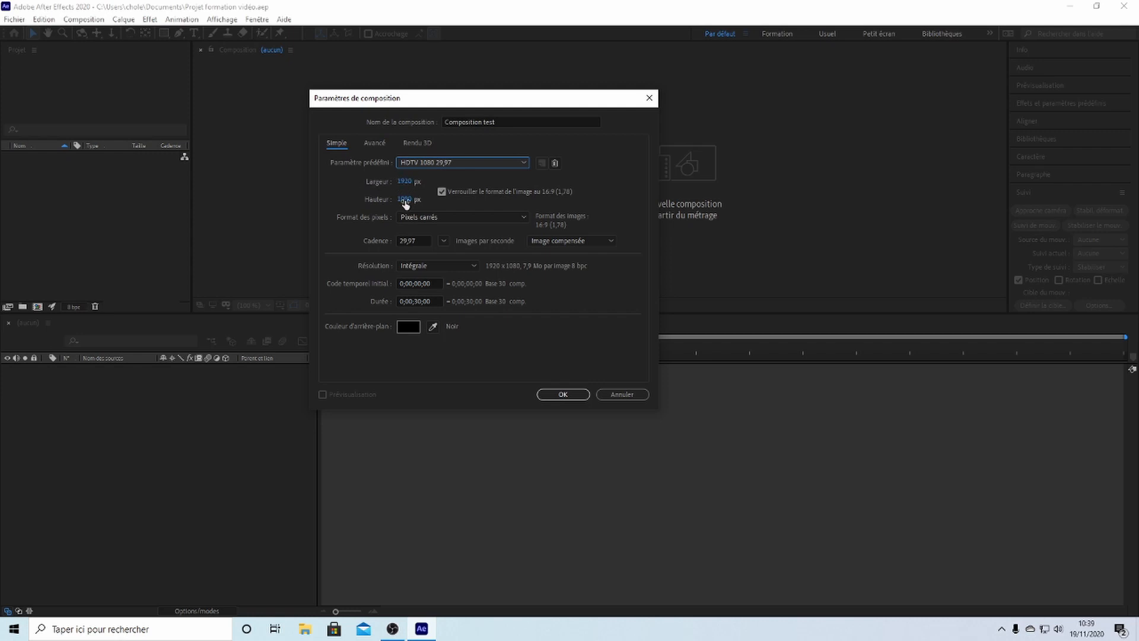
- Unlock the composition's 16:9 aspect ratio and set its width to 1080 px
click(442, 192)
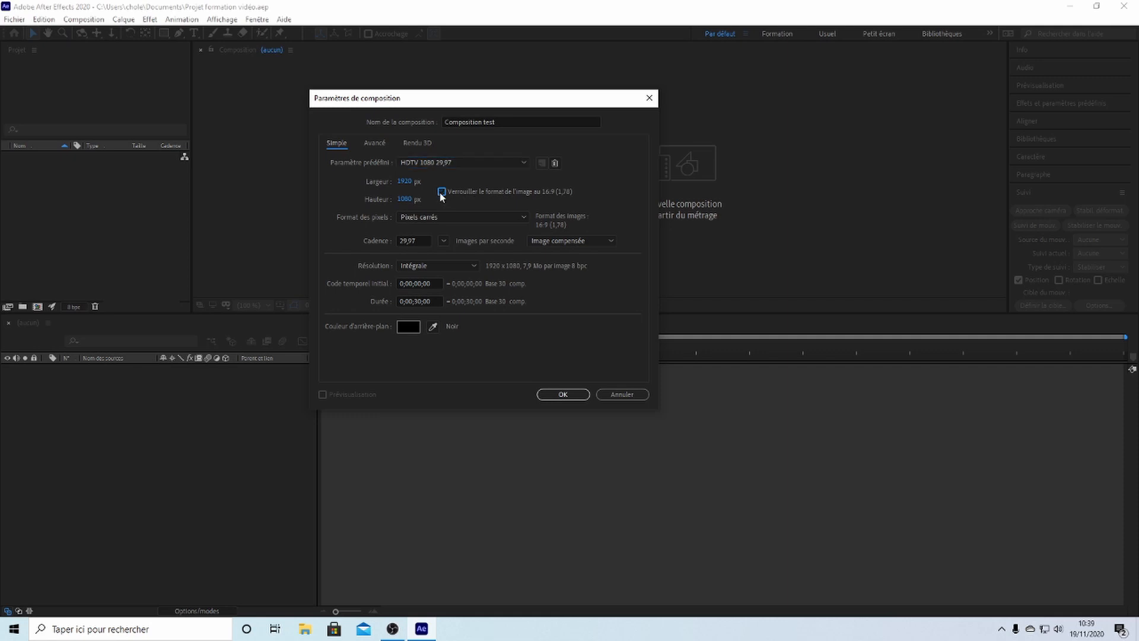
click(406, 184)
key(BackSpace)
key(BackSpace)
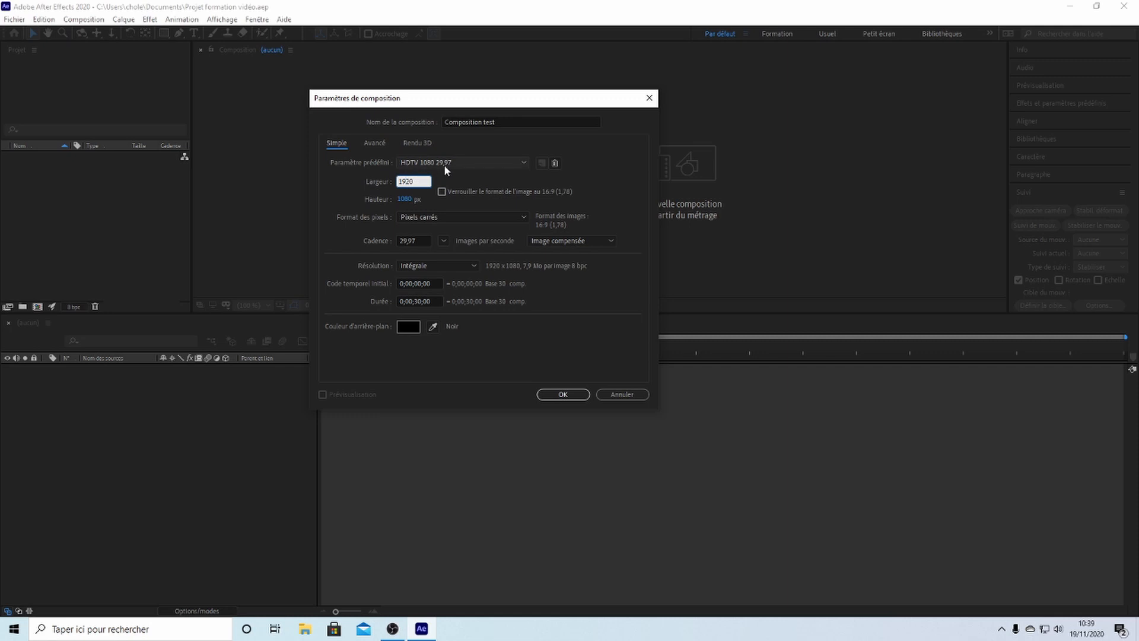
text(080)
click(371, 178)
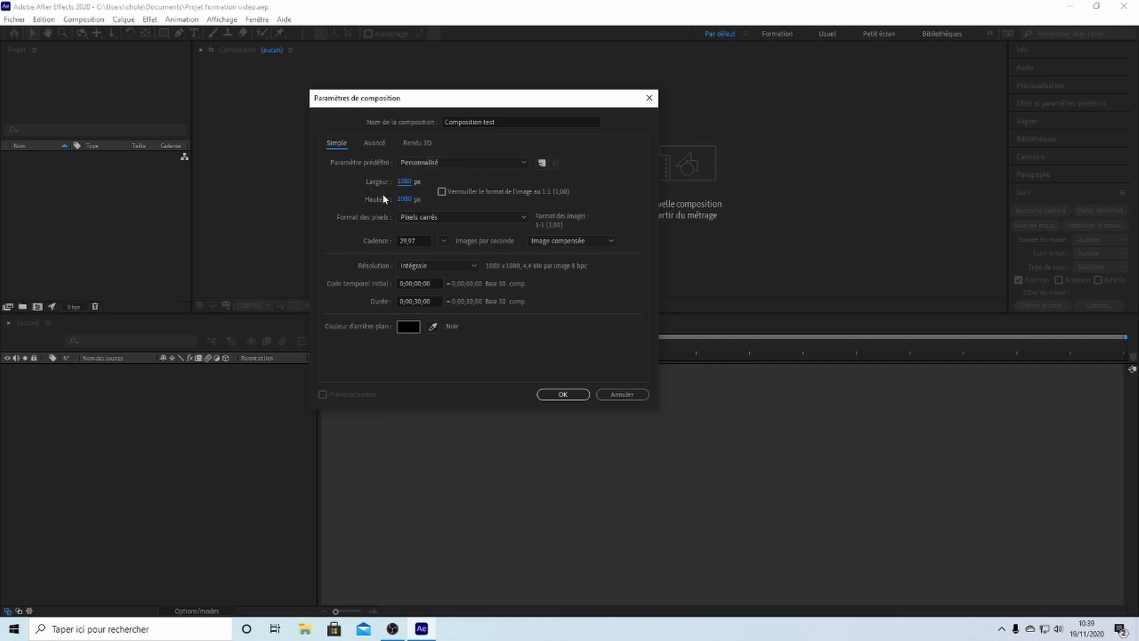
- Restore the composition's width to 1920 px and toggle the aspect ratio lock
click(404, 181)
text(4920)
click(348, 190)
click(441, 191)
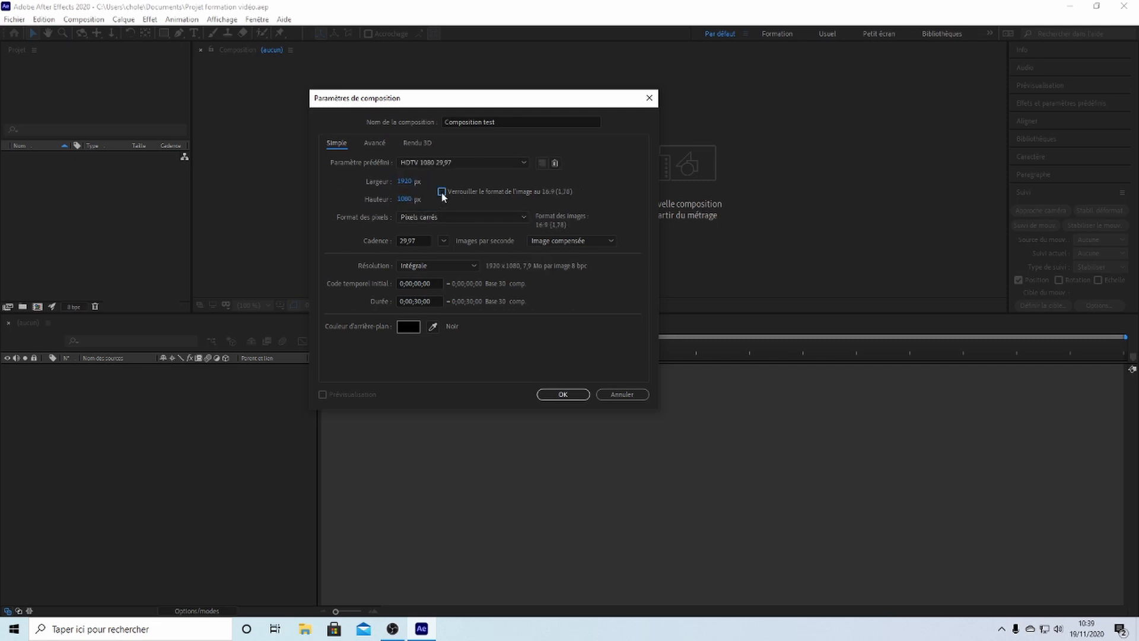
- Try a composition width of 1080 px and restore it to 1920 px with the aspect ratio locked at 16:9
click(403, 184)
text(1080)
click(390, 198)
text(1920)
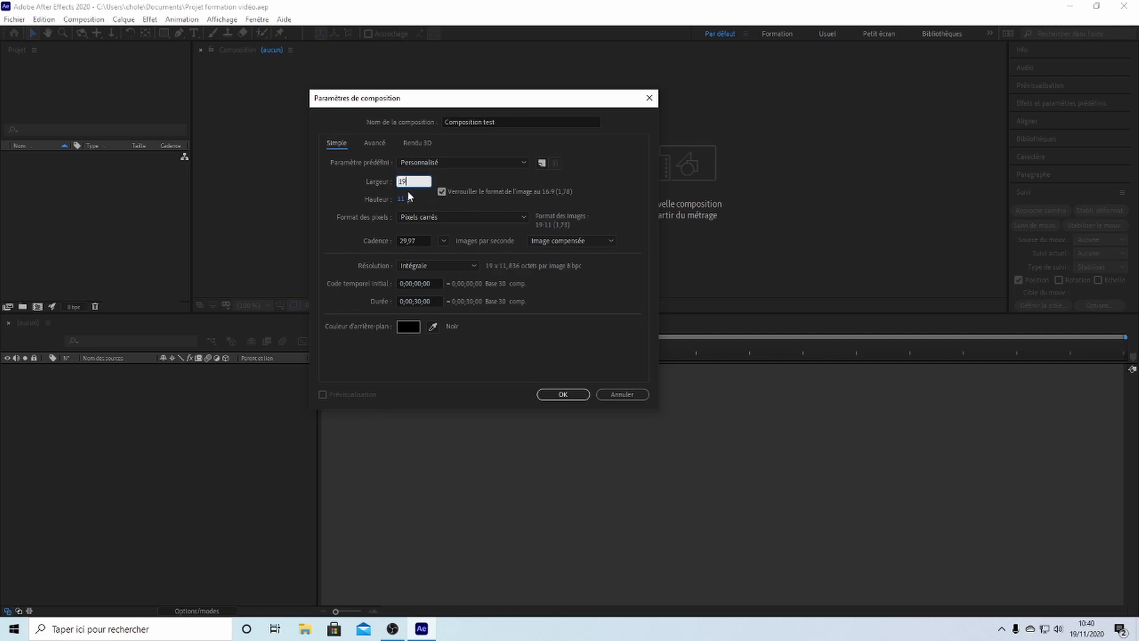
click(342, 185)
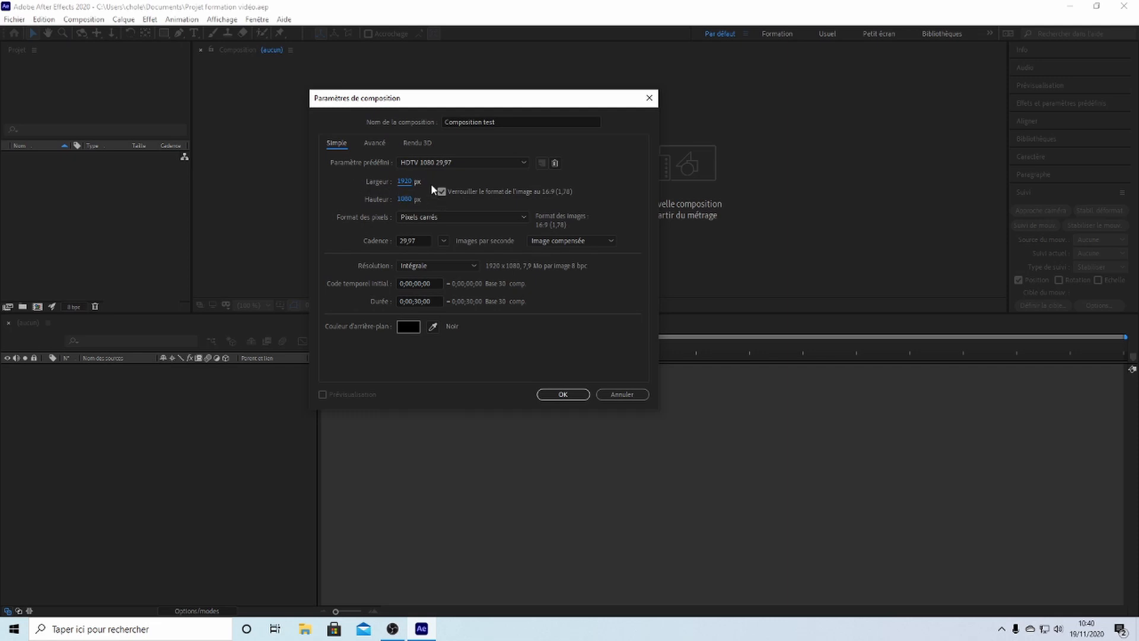
- Review the pixel aspect ratio options, keeping square pixels, and set the frame rate to 25 frames per second
click(418, 217)
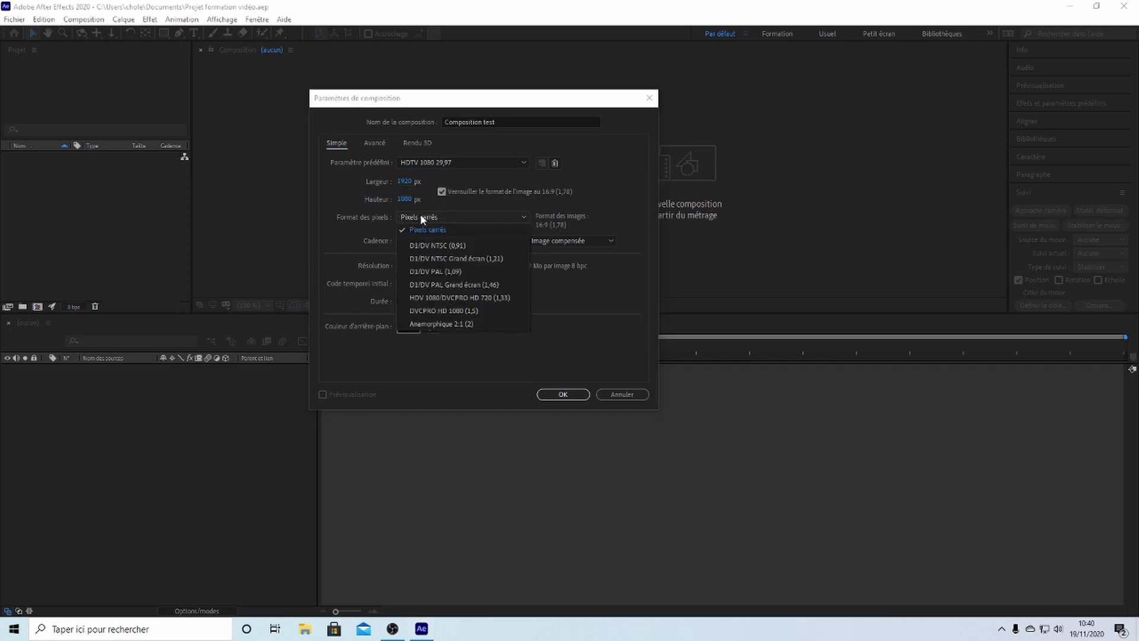
click(419, 217)
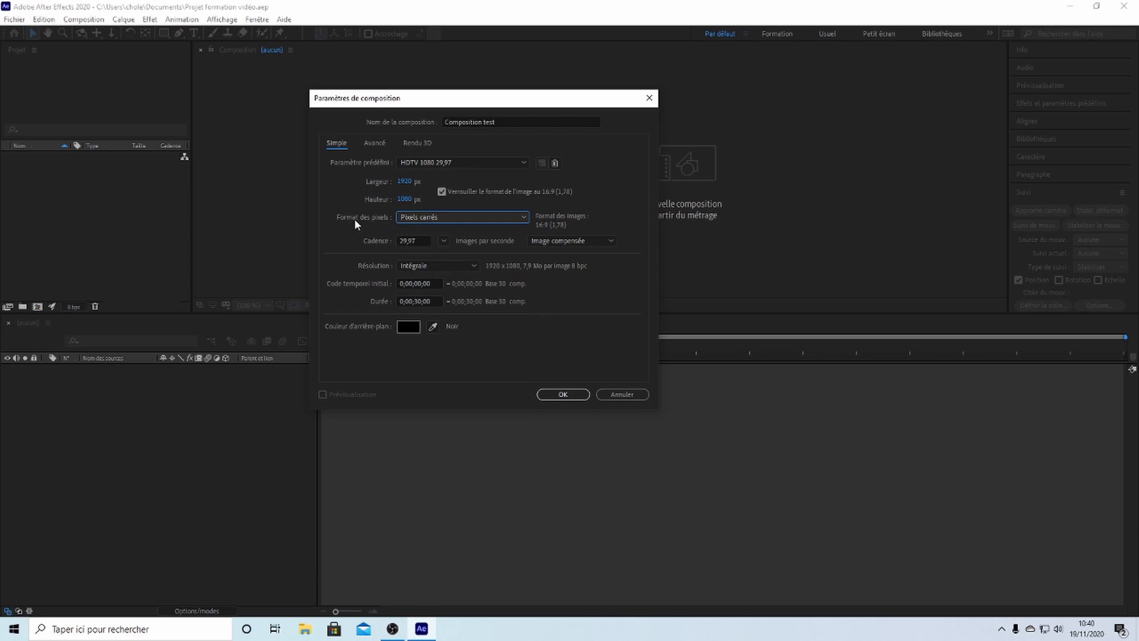
click(414, 240)
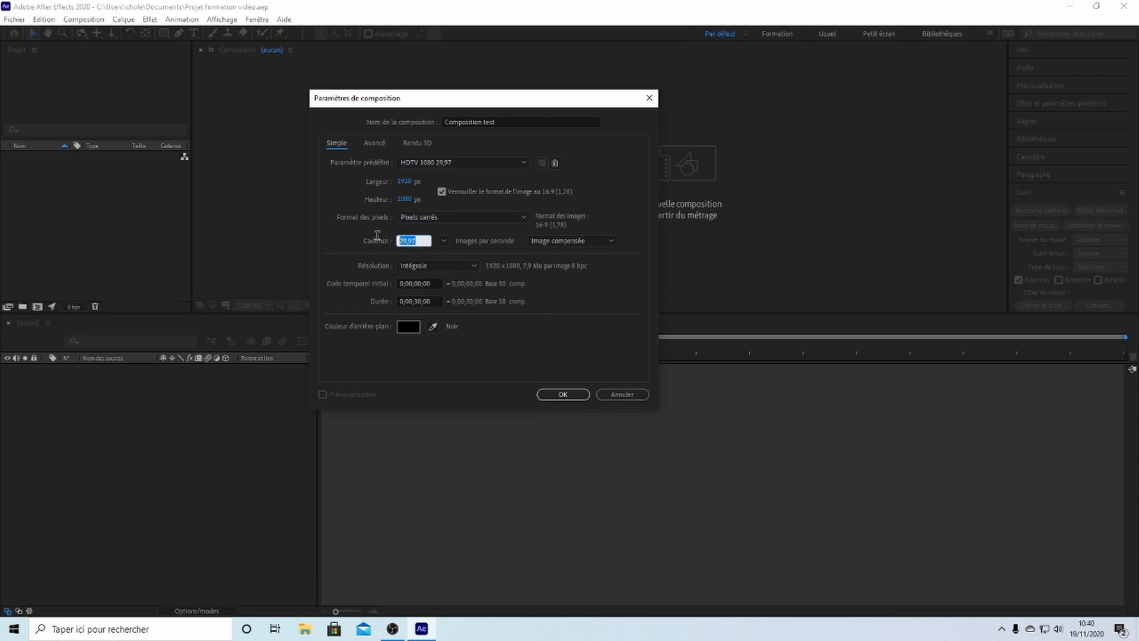
text(25)
key(Tab)
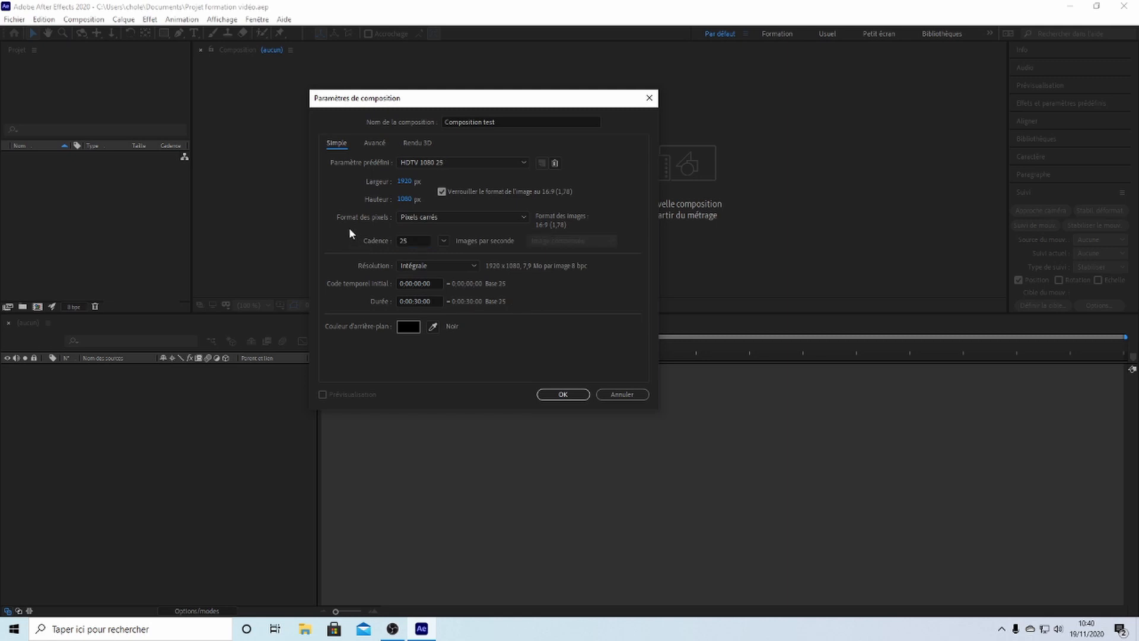
- Review the composition's resolution options, keeping Intégrale
click(430, 263)
click(430, 262)
click(414, 265)
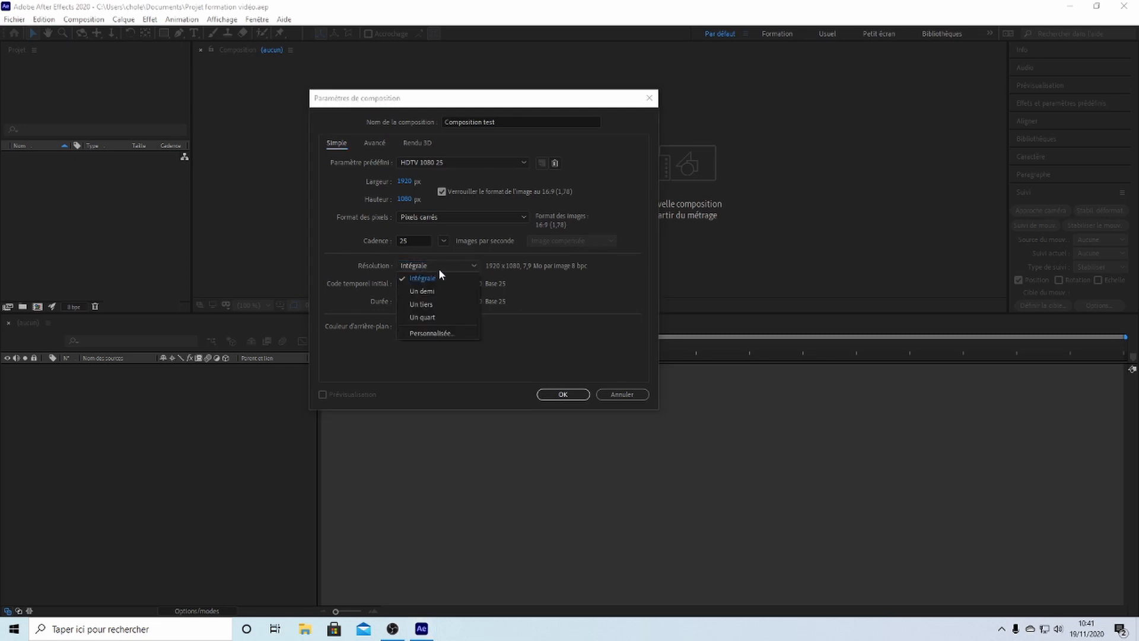
click(438, 272)
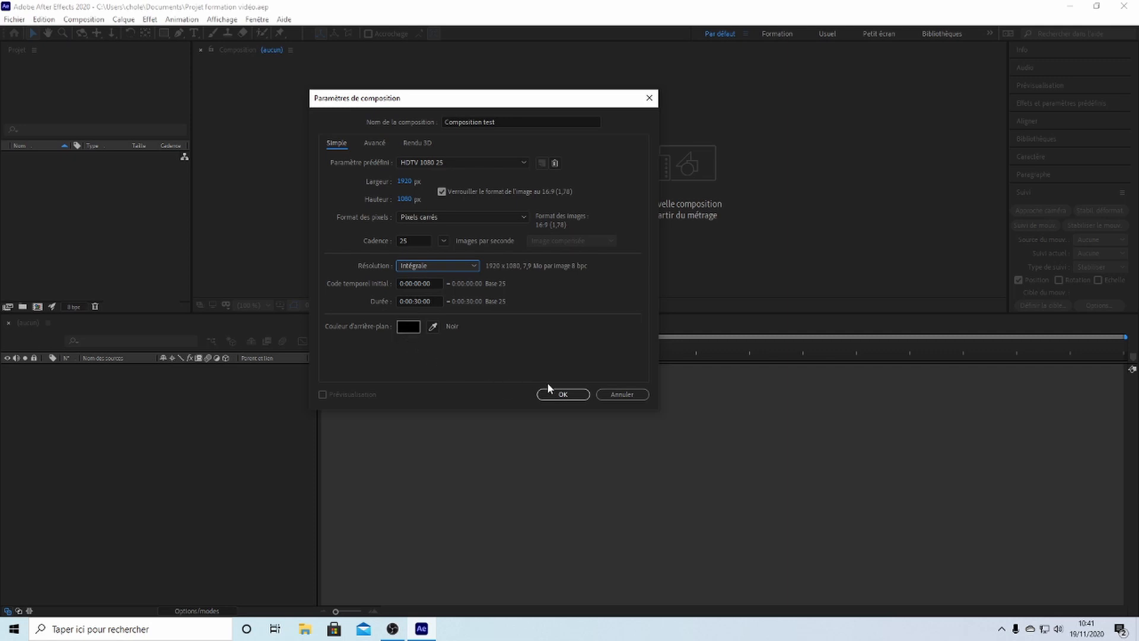
- Try a pale pink background colour (D1AEAE) for the composition and cancel the colour change
click(407, 327)
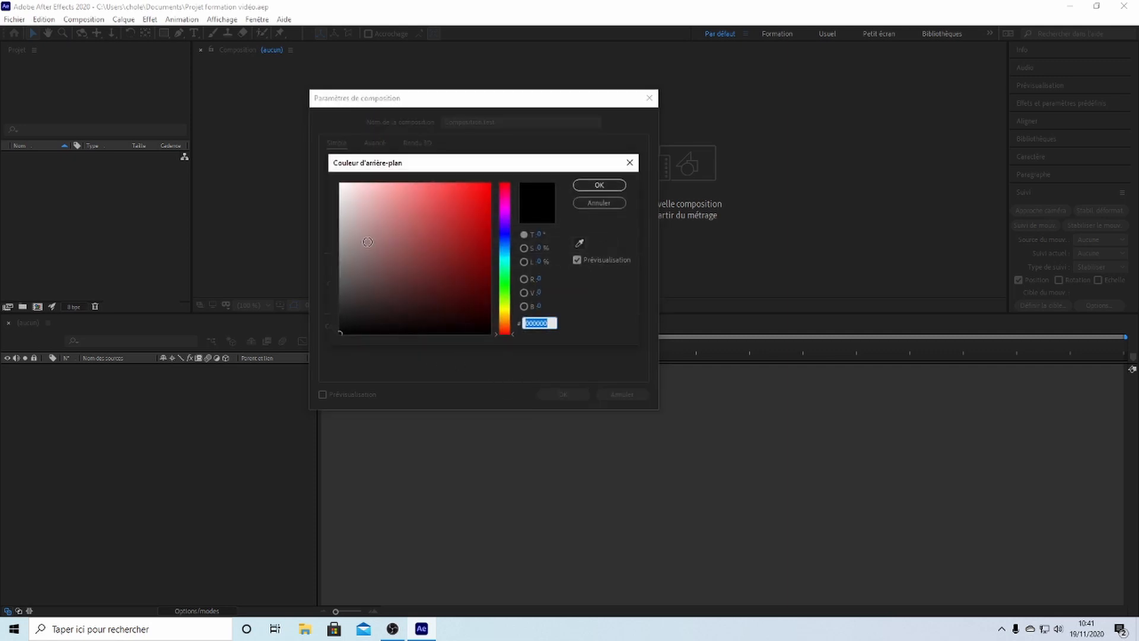
text(E36262)
mouse_move(426, 198)
mouse_down()
mouse_move(399, 243)
mouse_move(364, 210)
mouse_up()
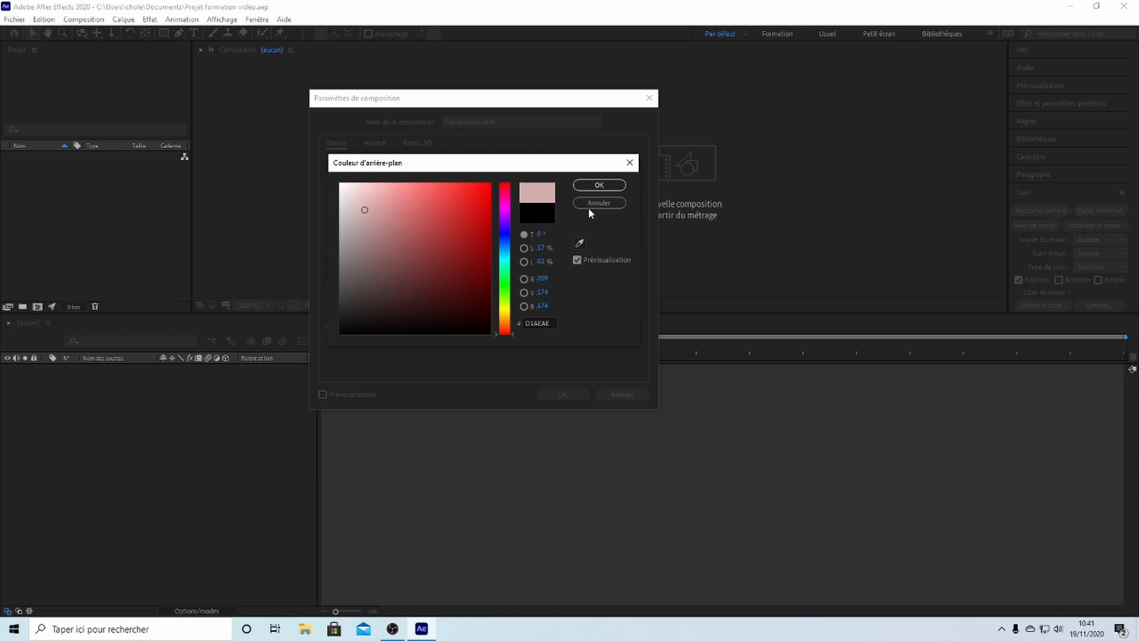
click(587, 203)
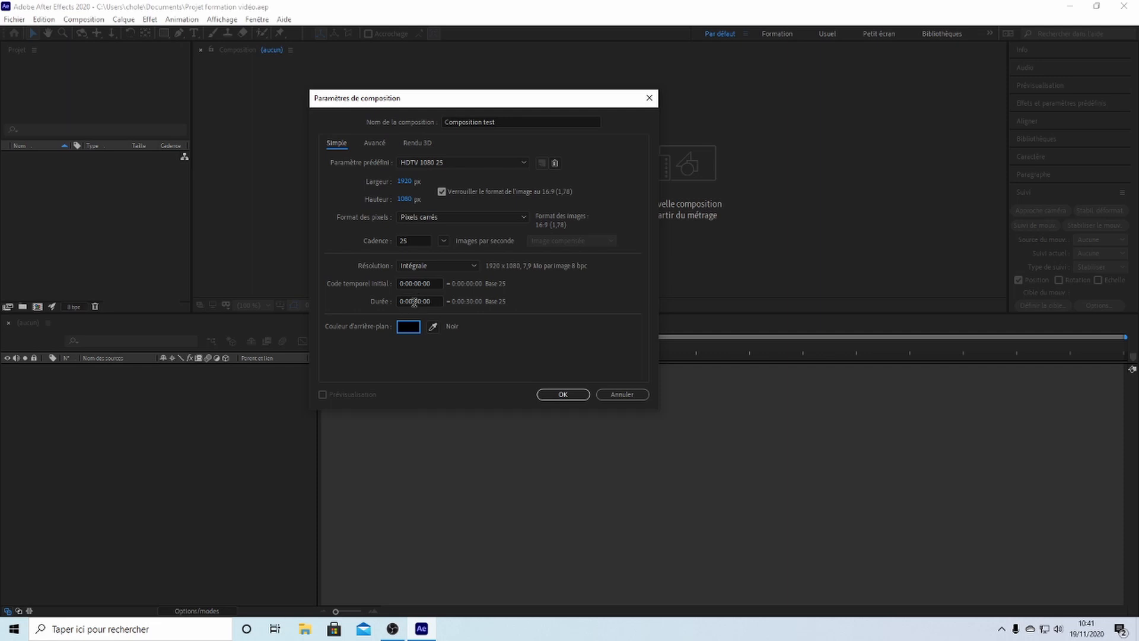
- Create the composition with the configured settings and move its playhead to the start of the timeline
click(559, 394)
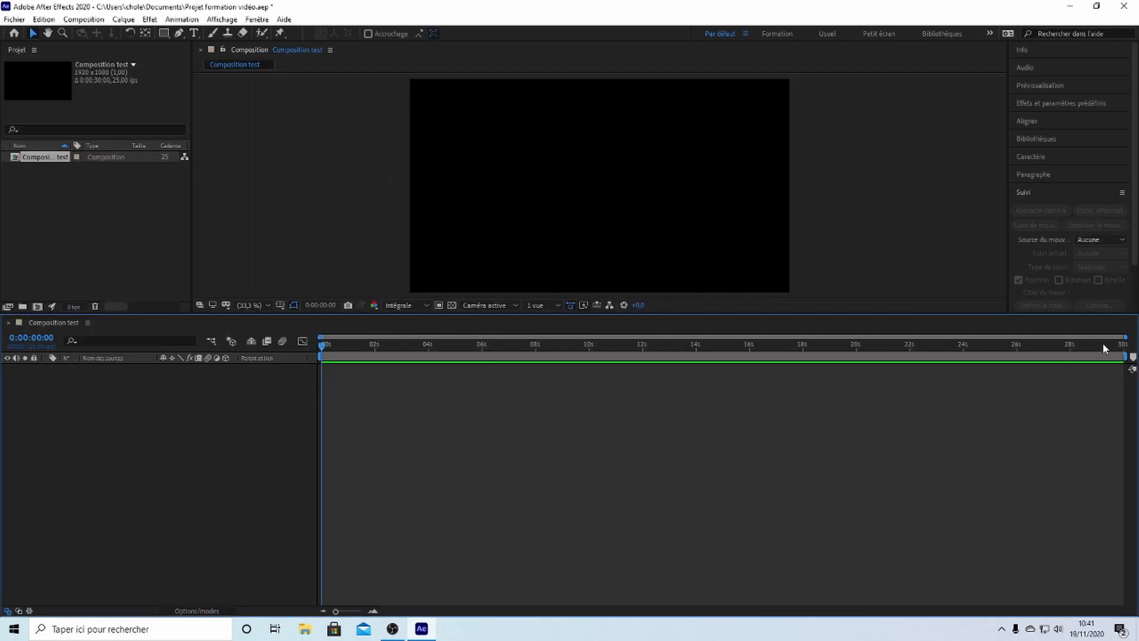
drag(1102, 344, 307, 340)
- Examine the preview resolution options of the composition viewer, leaving Intégrale selected
click(408, 306)
click(408, 305)
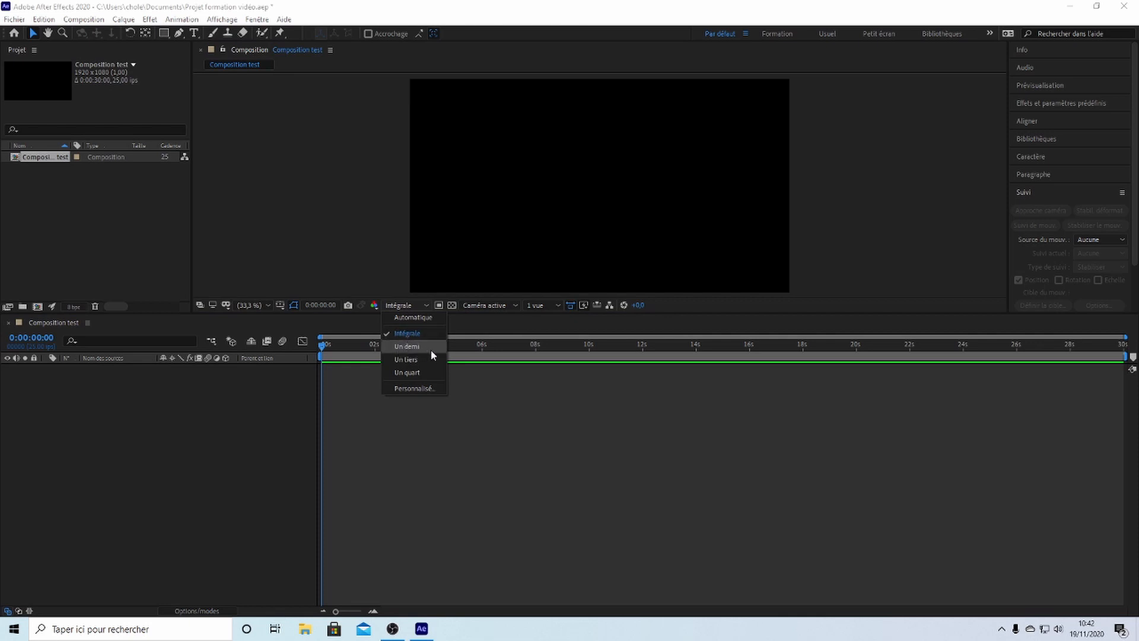
click(363, 219)
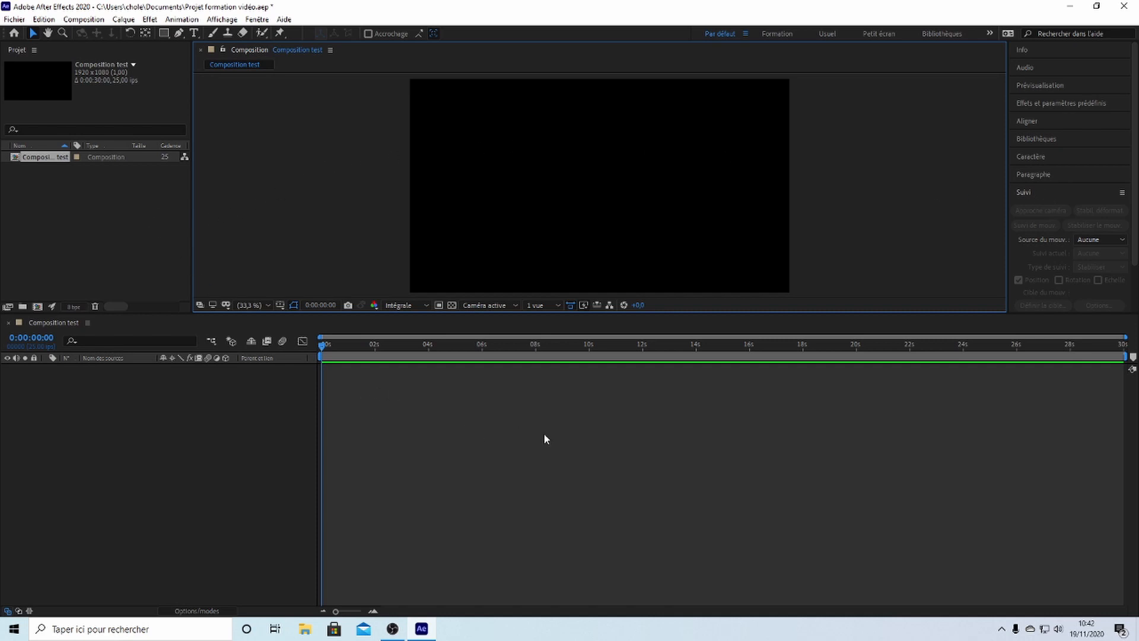
click(337, 412)
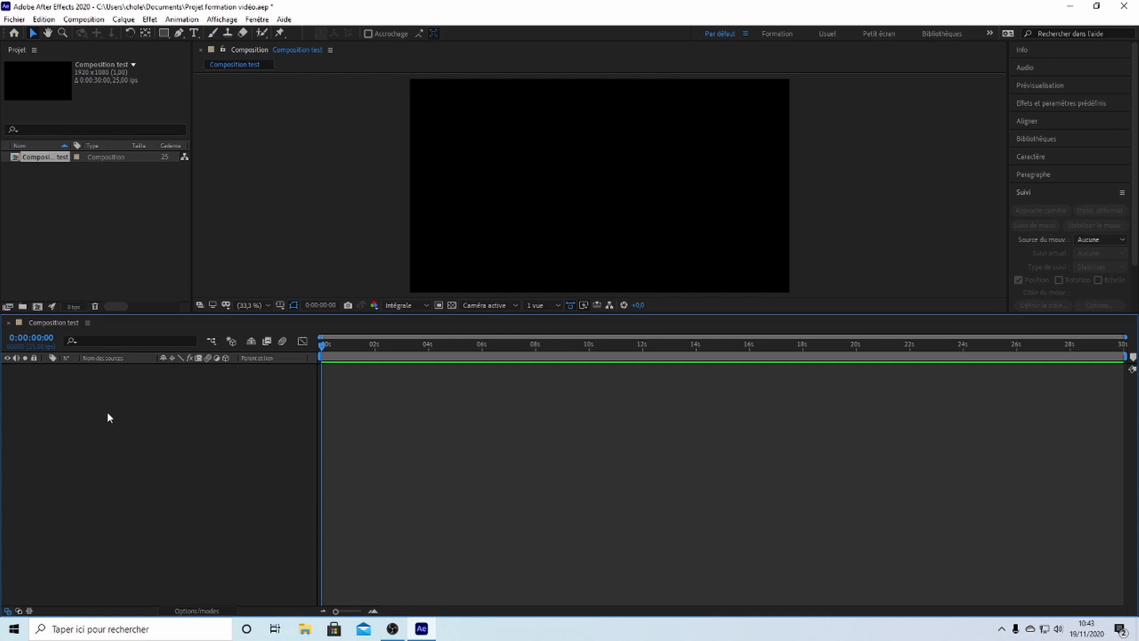
click(132, 211)
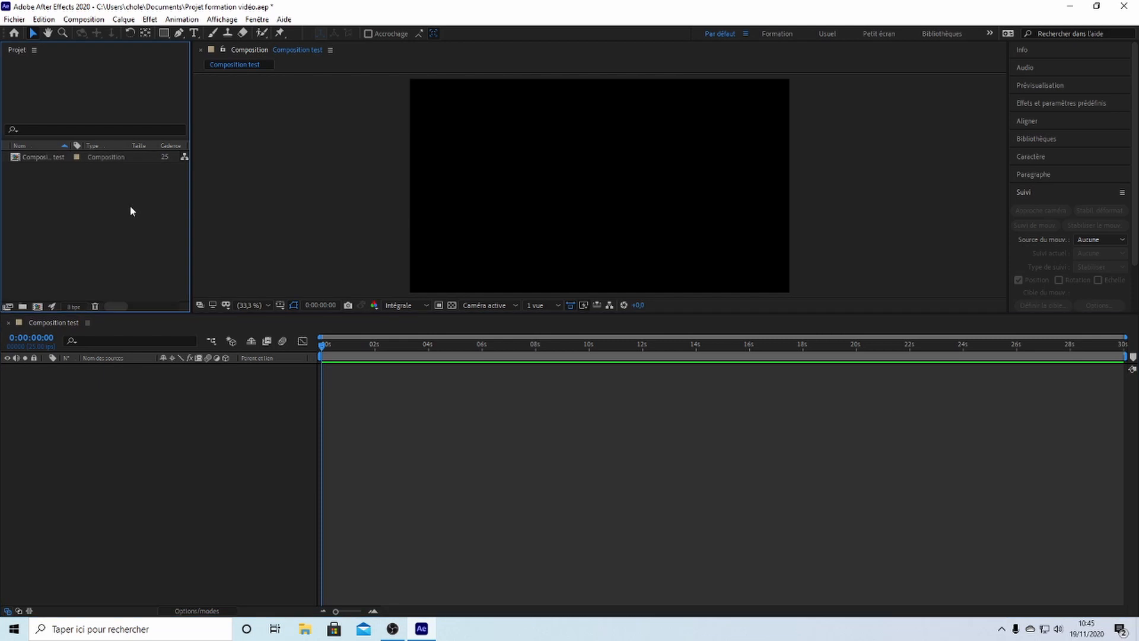
double_click(62, 190)
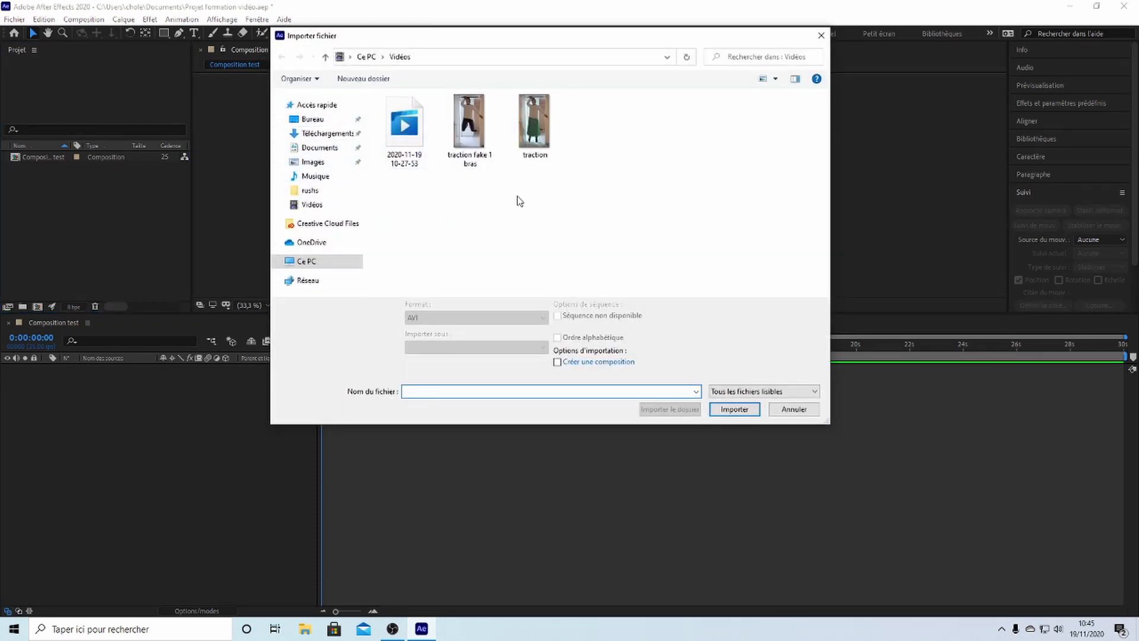
click(793, 408)
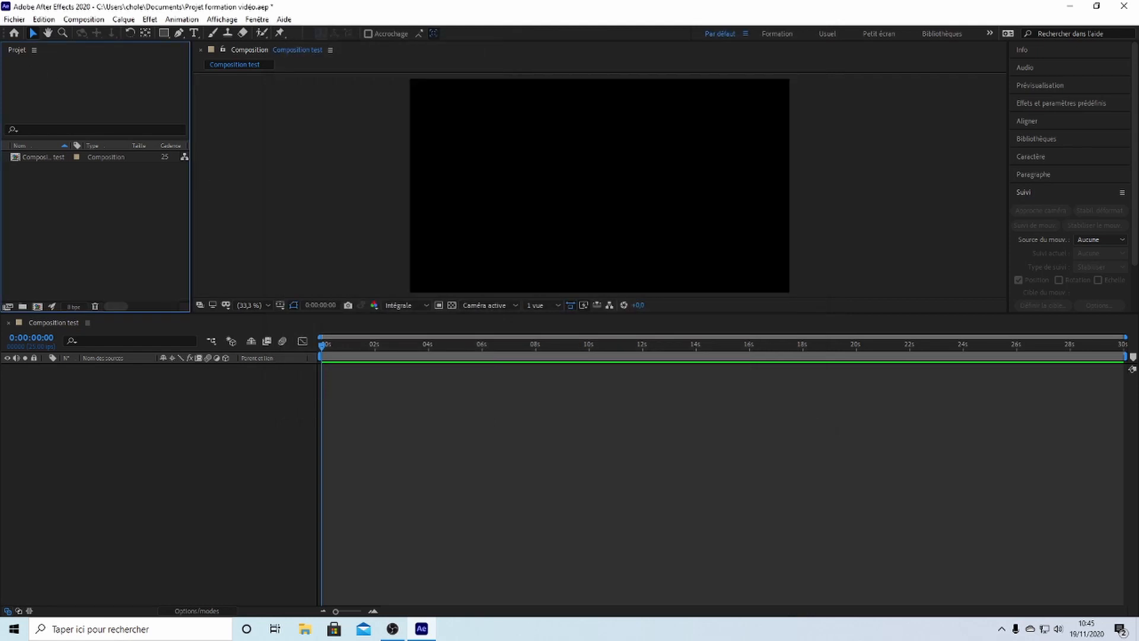
- Import the two videos "traction fake 1 bras" and "traction" from the Vidéos folder as footage
click(14, 20)
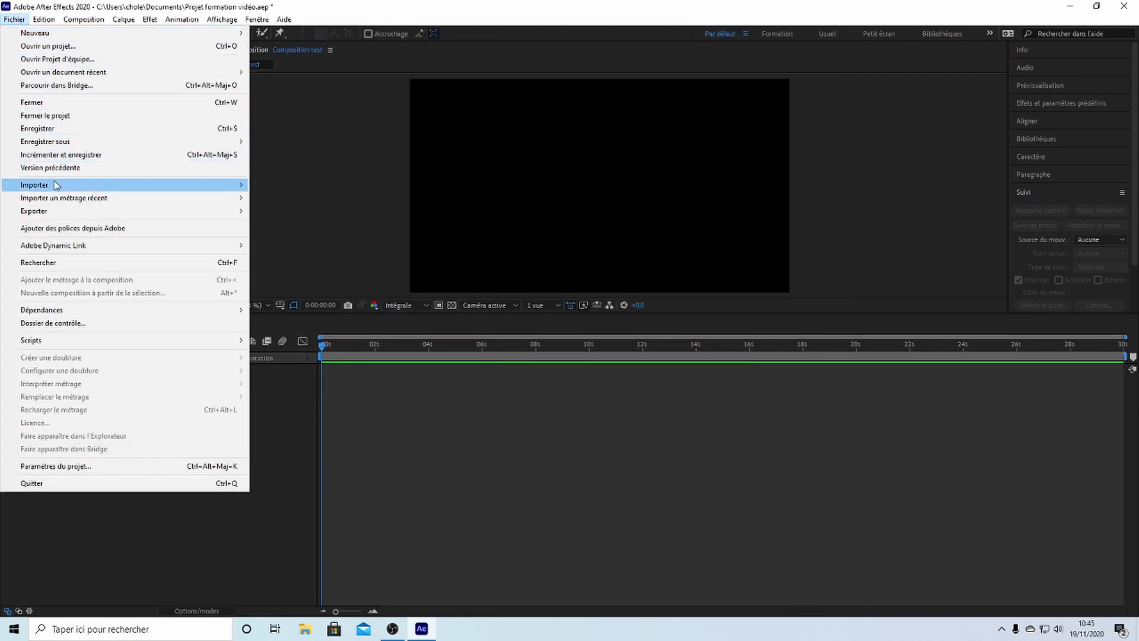
mouse_move(56, 185)
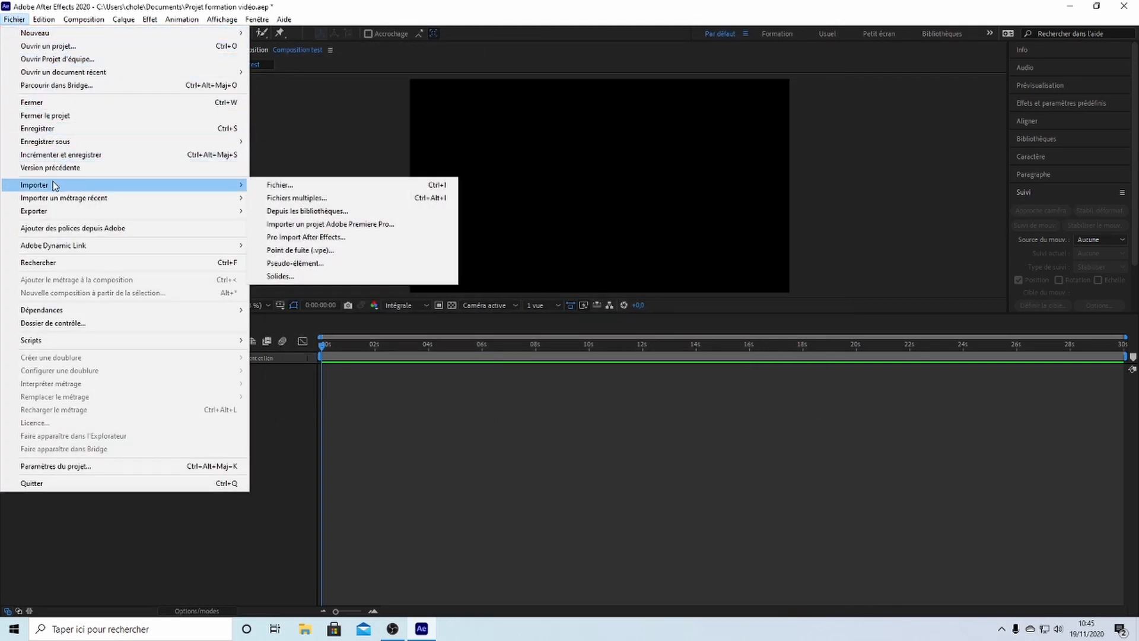
click(277, 186)
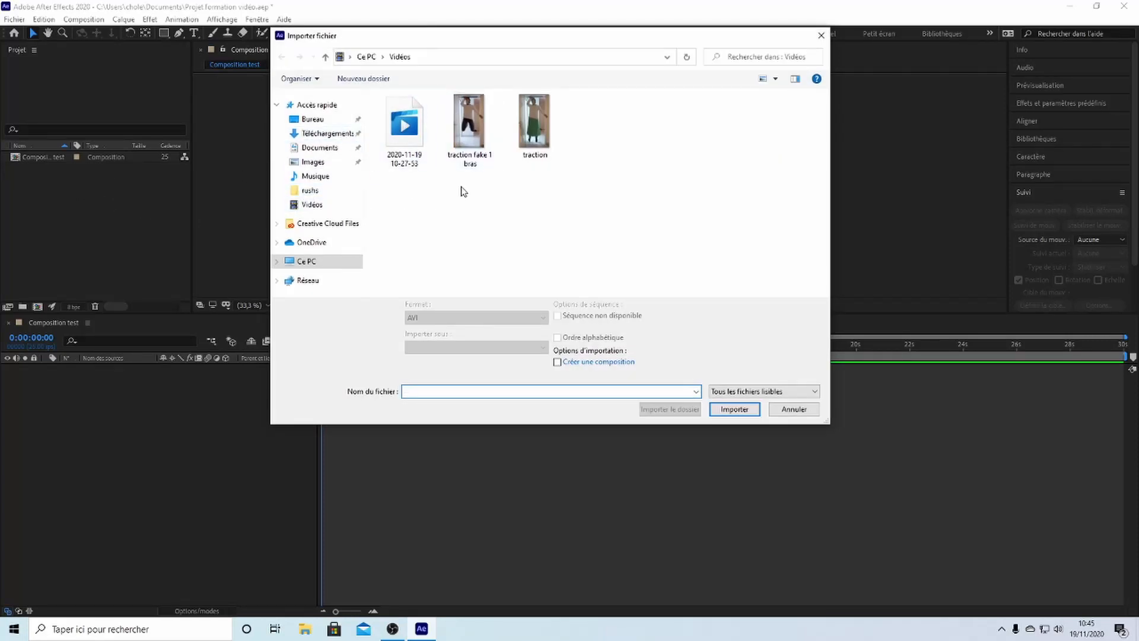
drag(603, 200, 457, 126)
click(731, 410)
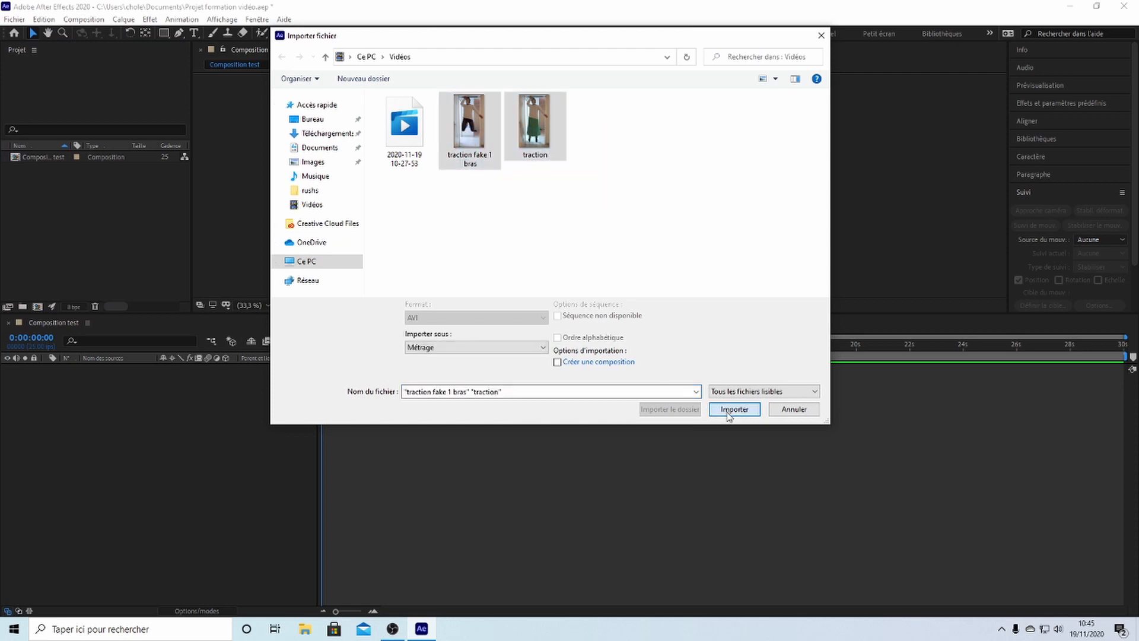
click(107, 221)
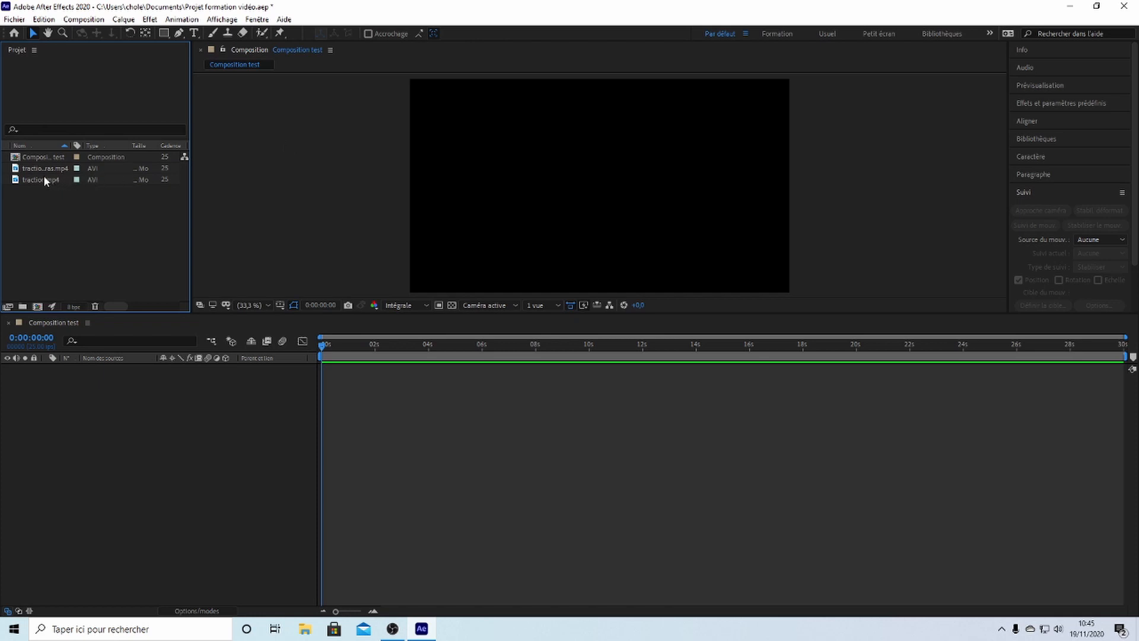
- Add the traction.mp4 footage as a layer in Composition test, starting at 0 s
drag(39, 178, 151, 404)
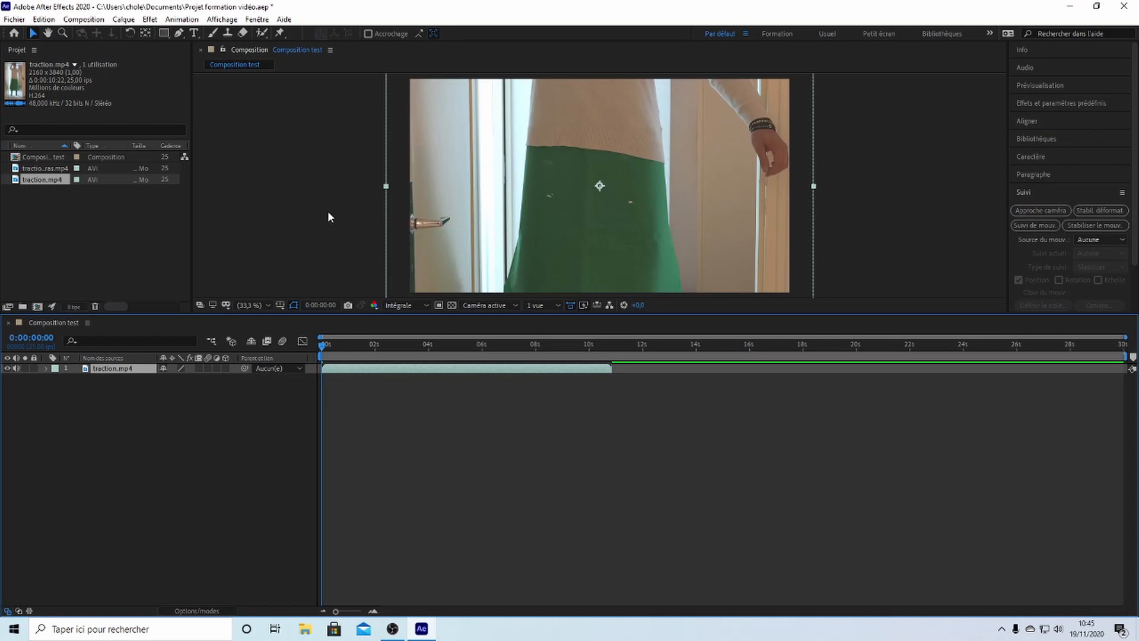
scroll(314, 216, down, 3)
scroll(386, 236, up, 2)
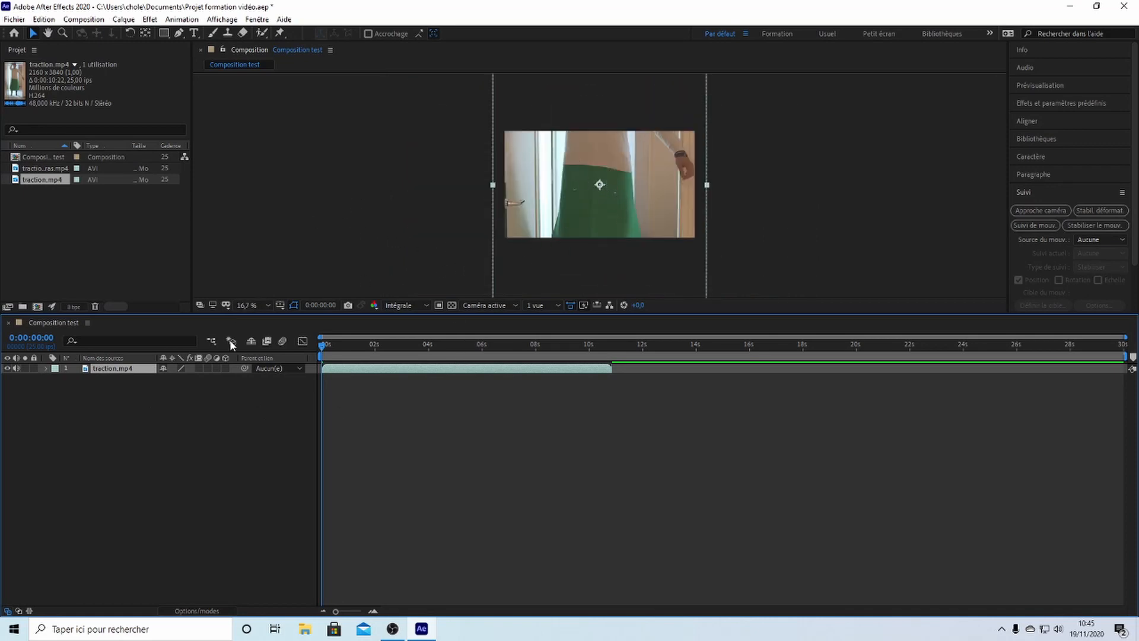
click(83, 75)
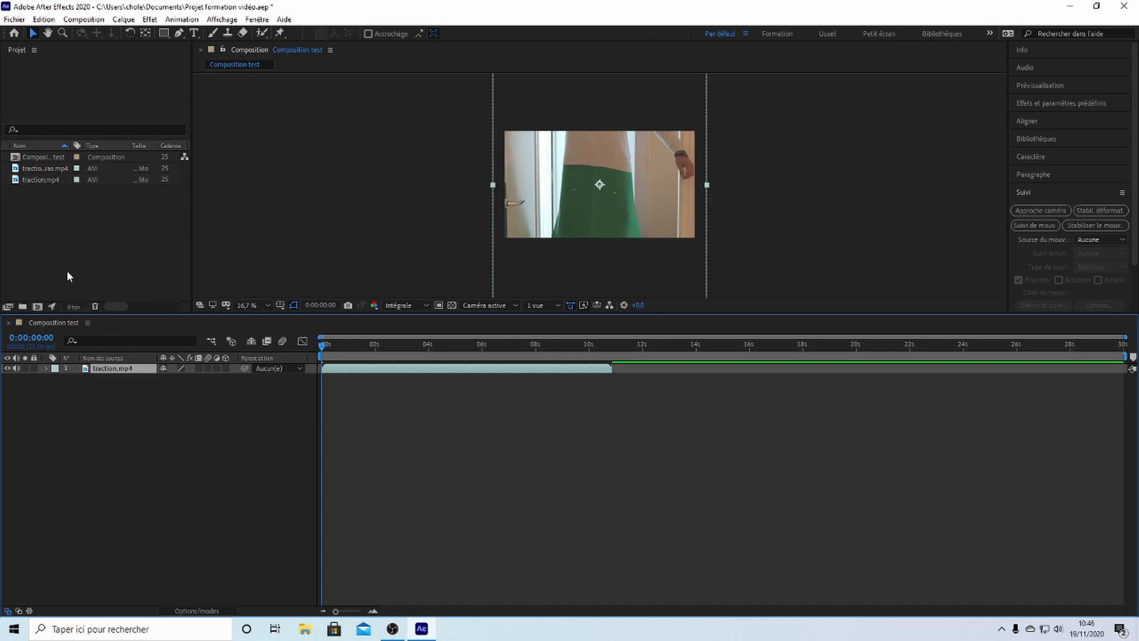
- Unlock the aspect ratio of Composition test and set its size to 1080 px wide by 1920 px high
click(69, 22)
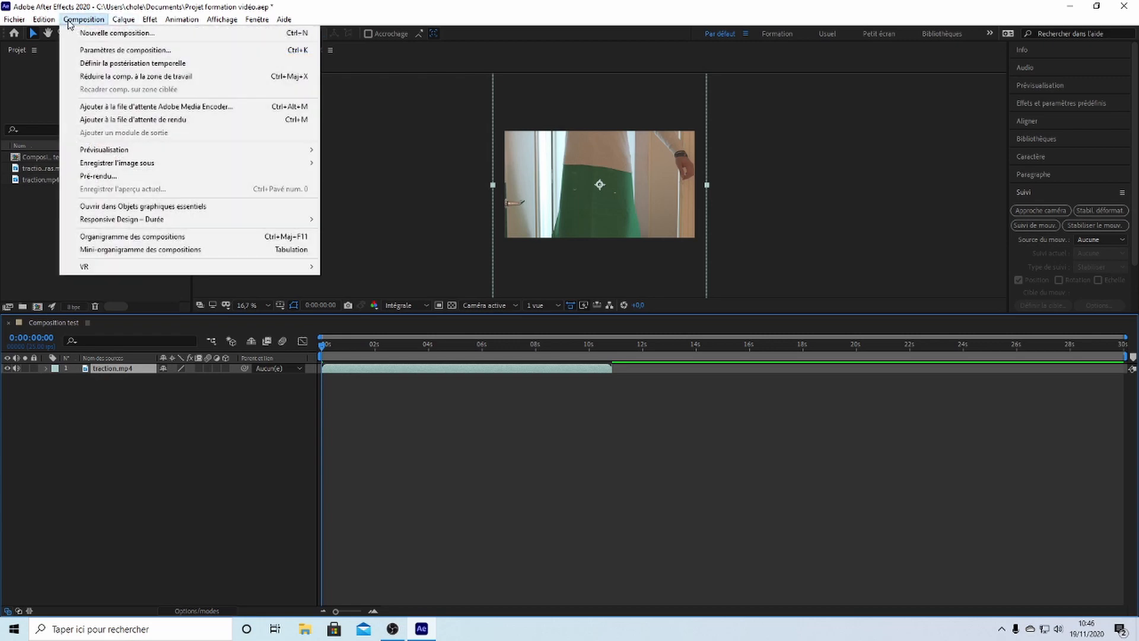
click(95, 50)
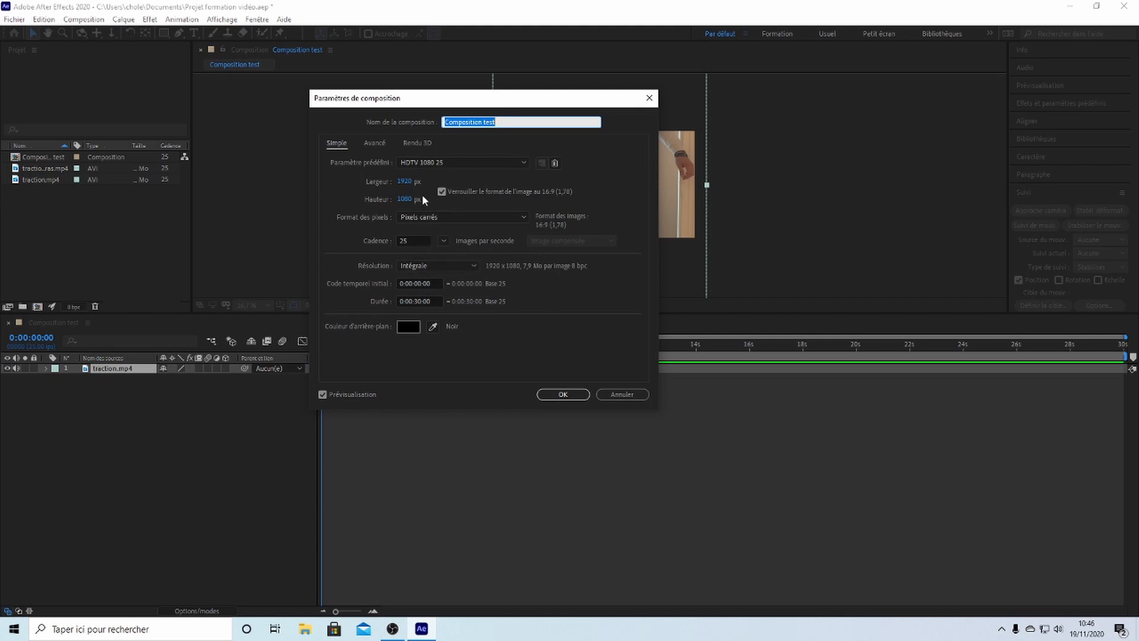
click(442, 193)
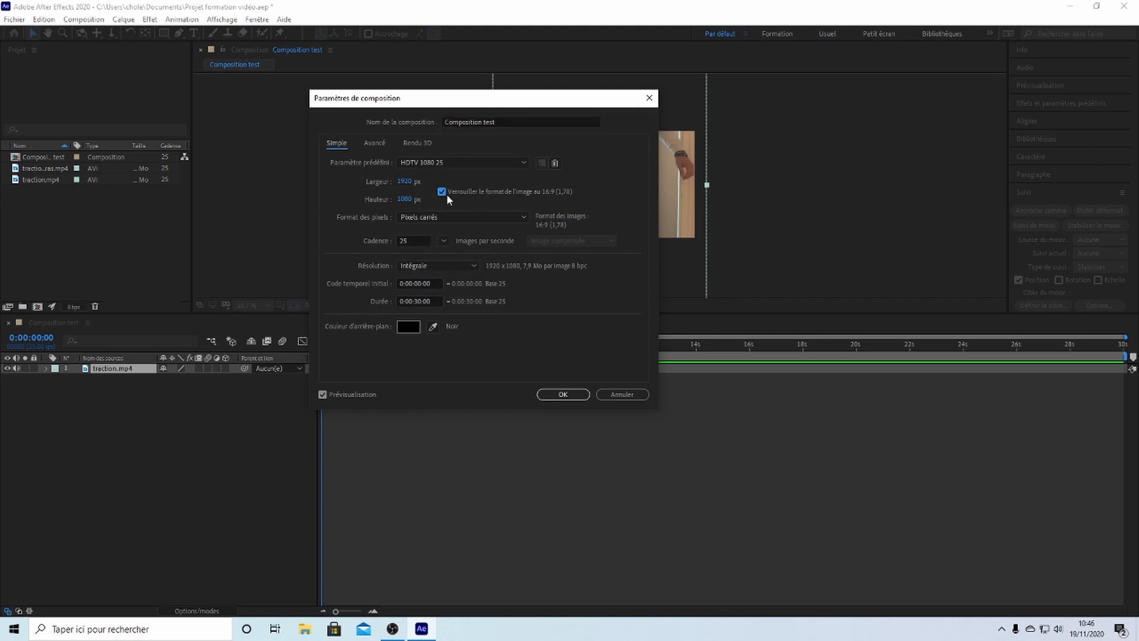
click(442, 191)
click(405, 181)
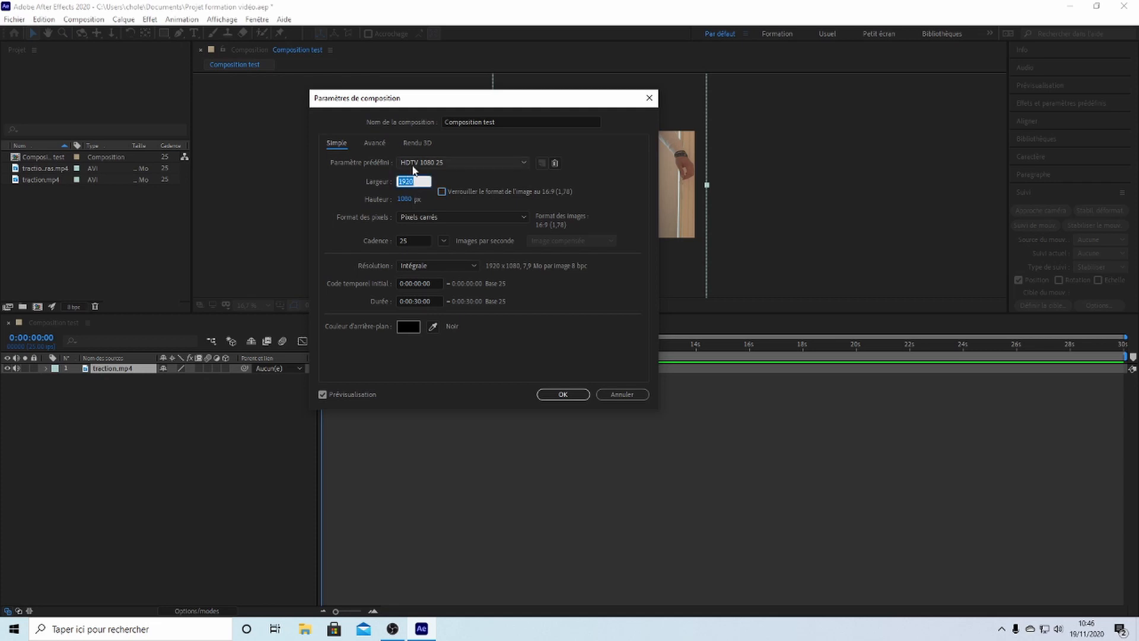
text(1080)
key(Tab)
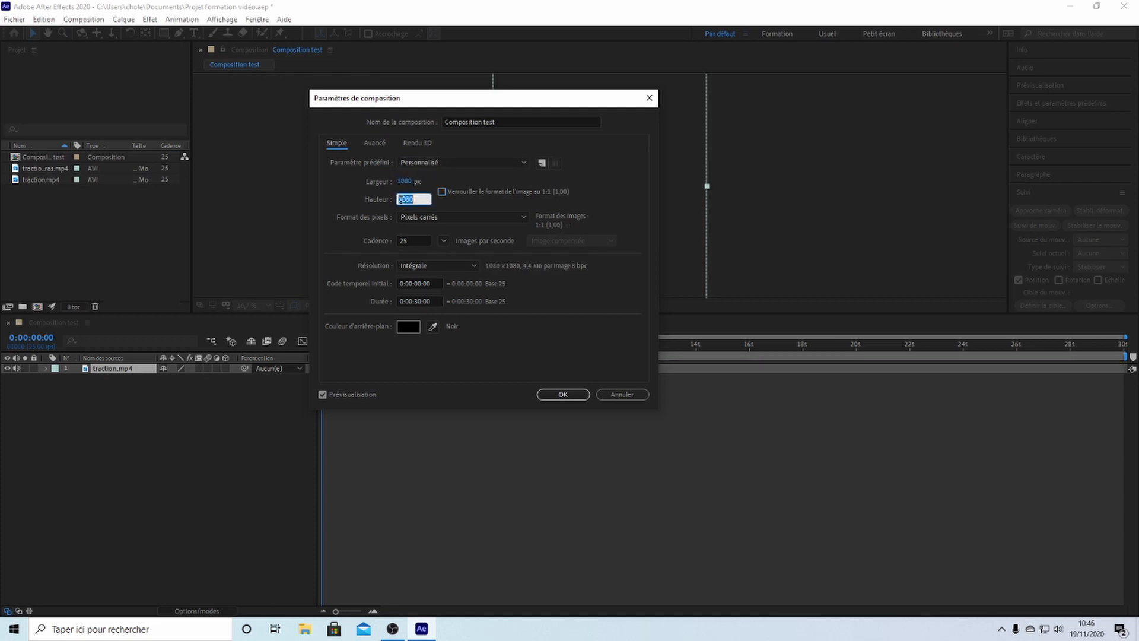
text(1920)
click(353, 186)
click(562, 394)
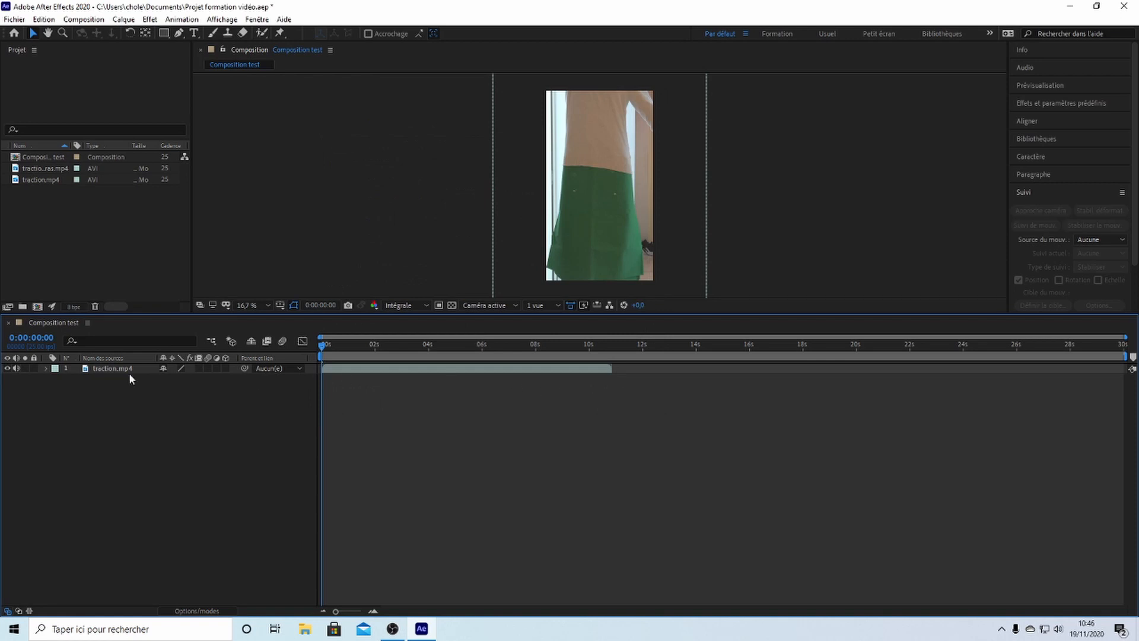
- Expand the traction.mp4 layer's Transformer properties and reduce its Echelle to 50 %
click(46, 368)
click(46, 368)
click(46, 368)
click(56, 379)
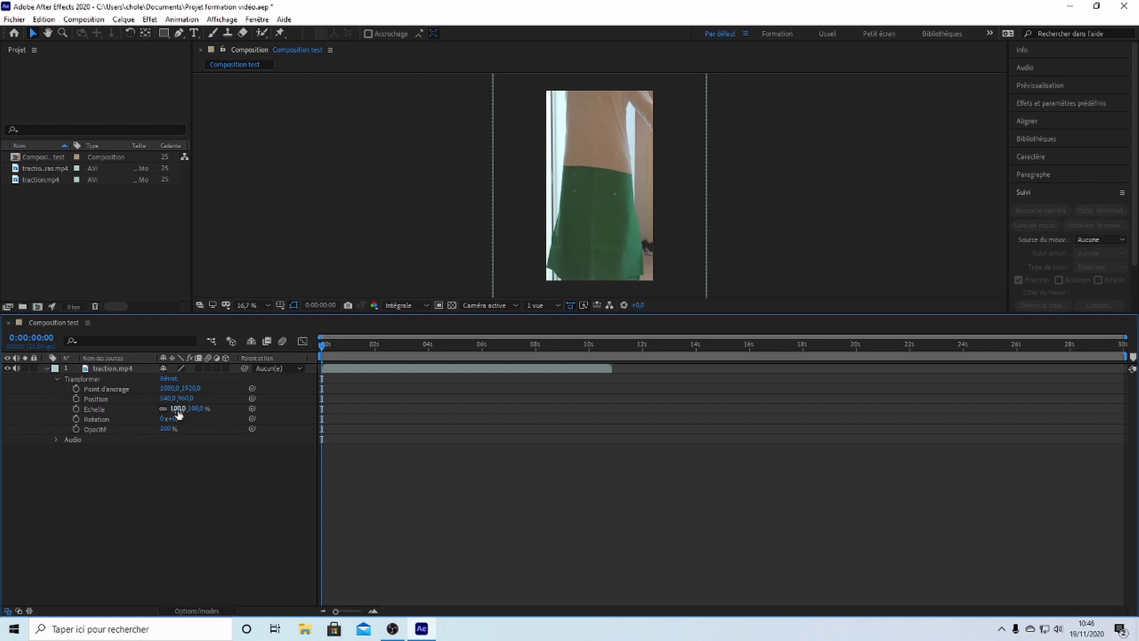
drag(177, 413, 148, 422)
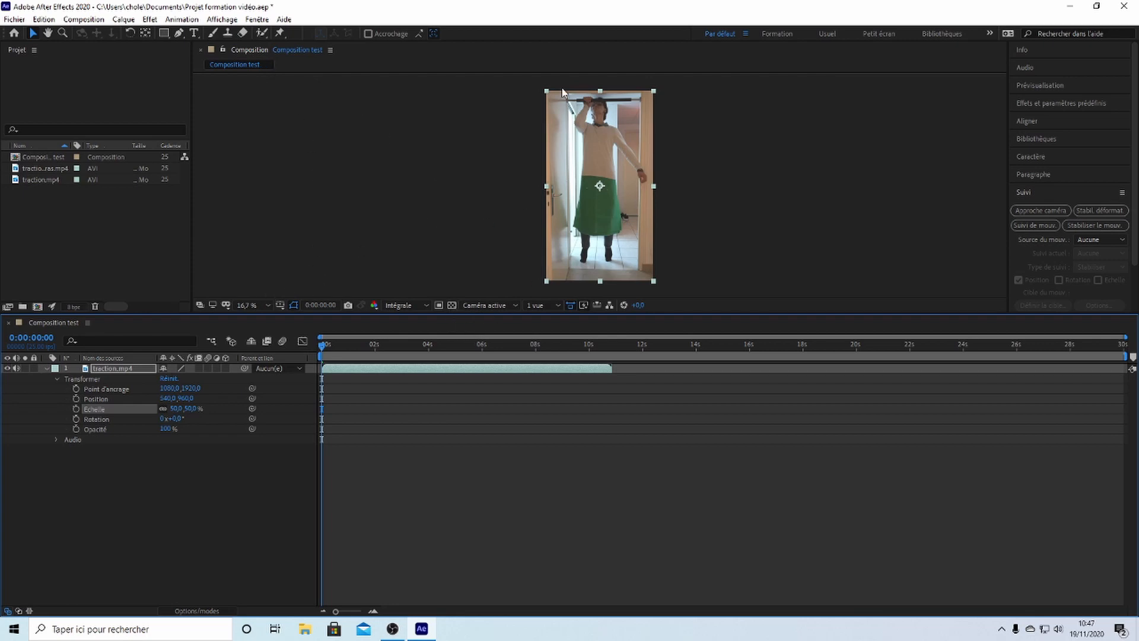
click(522, 94)
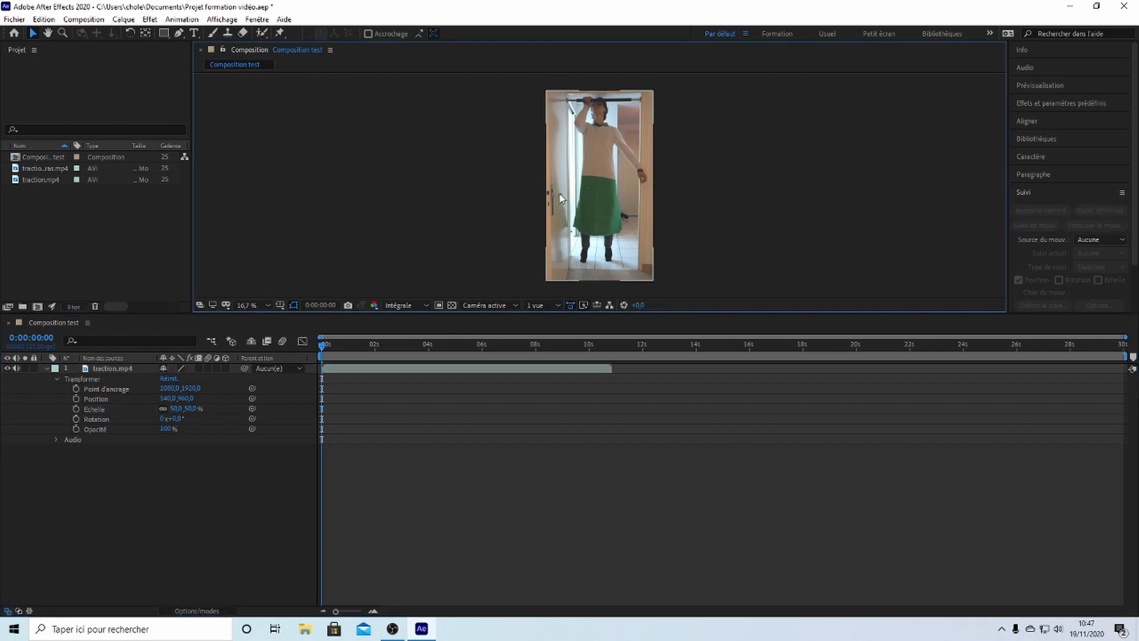
- Make the composition viewer area taller and set its magnification to Ajuster jusqu'à 100 %
drag(203, 314, 204, 344)
click(261, 335)
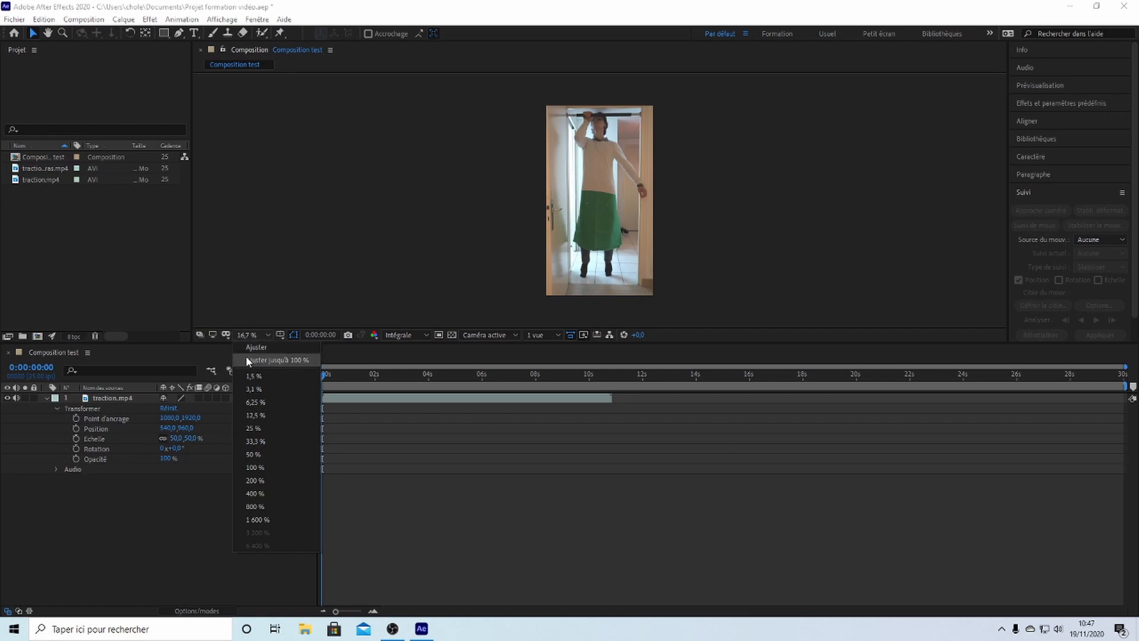
click(248, 355)
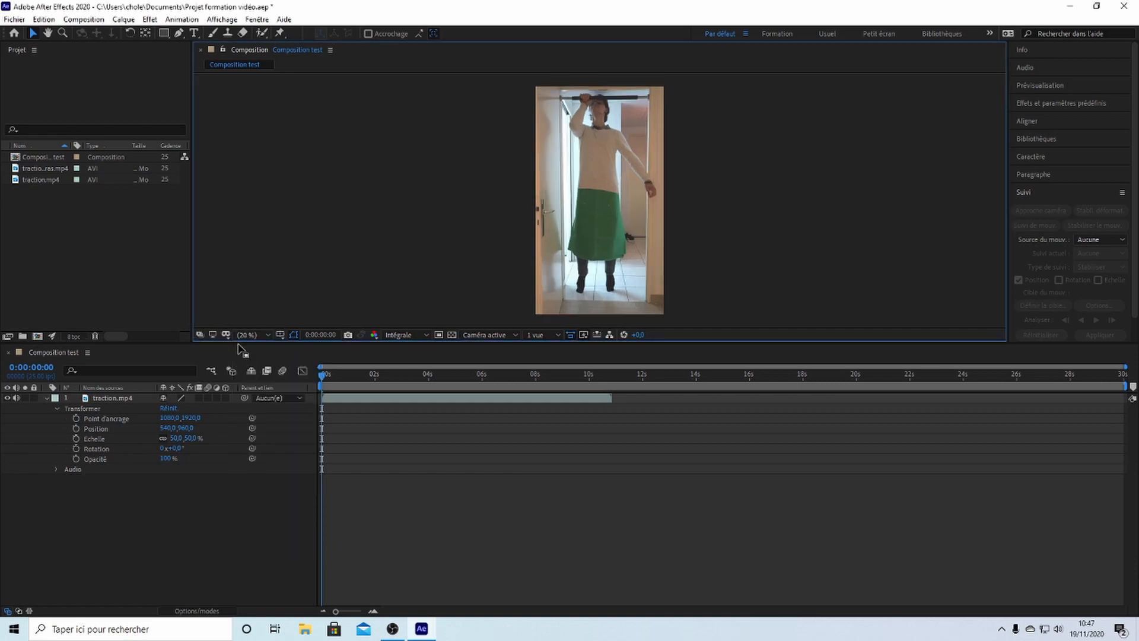
click(245, 335)
click(256, 345)
scroll(497, 177, down, 3)
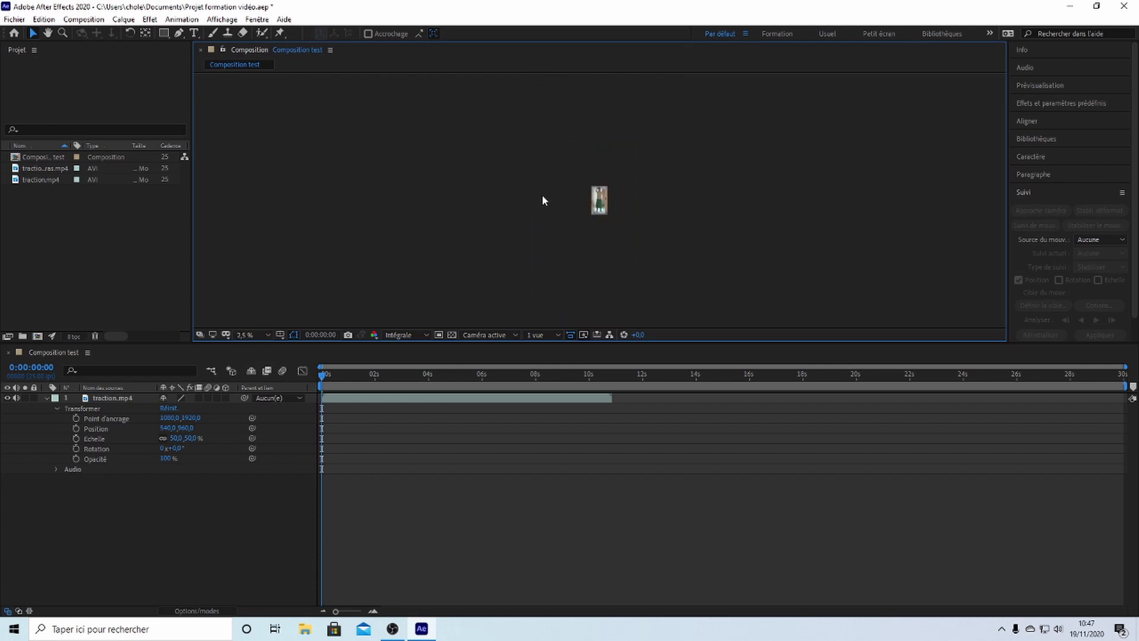
click(250, 330)
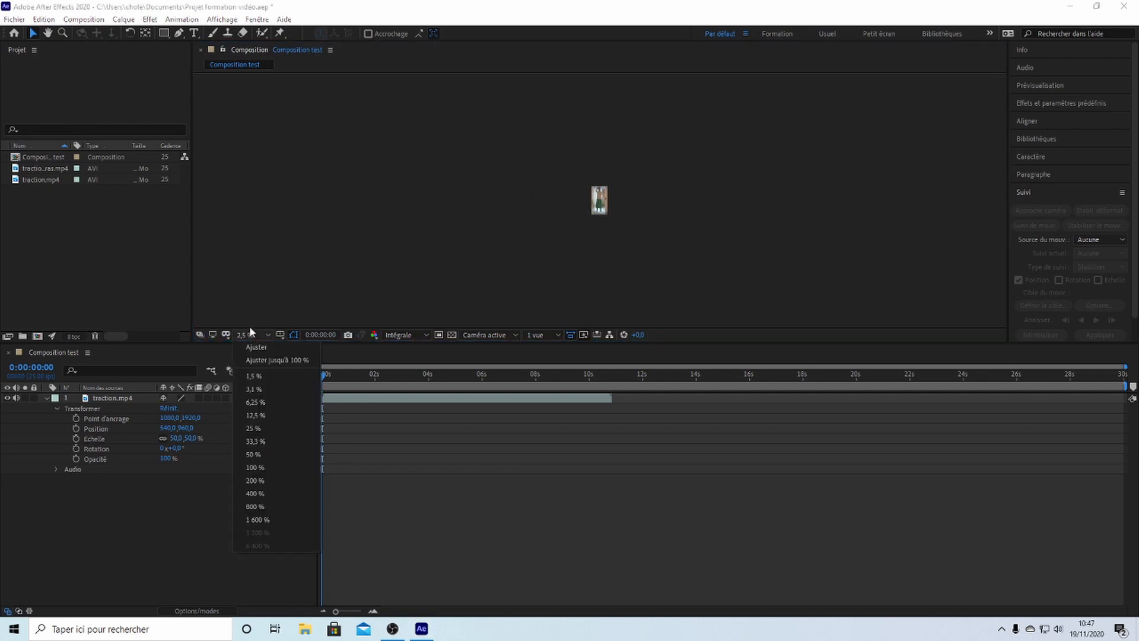
click(261, 356)
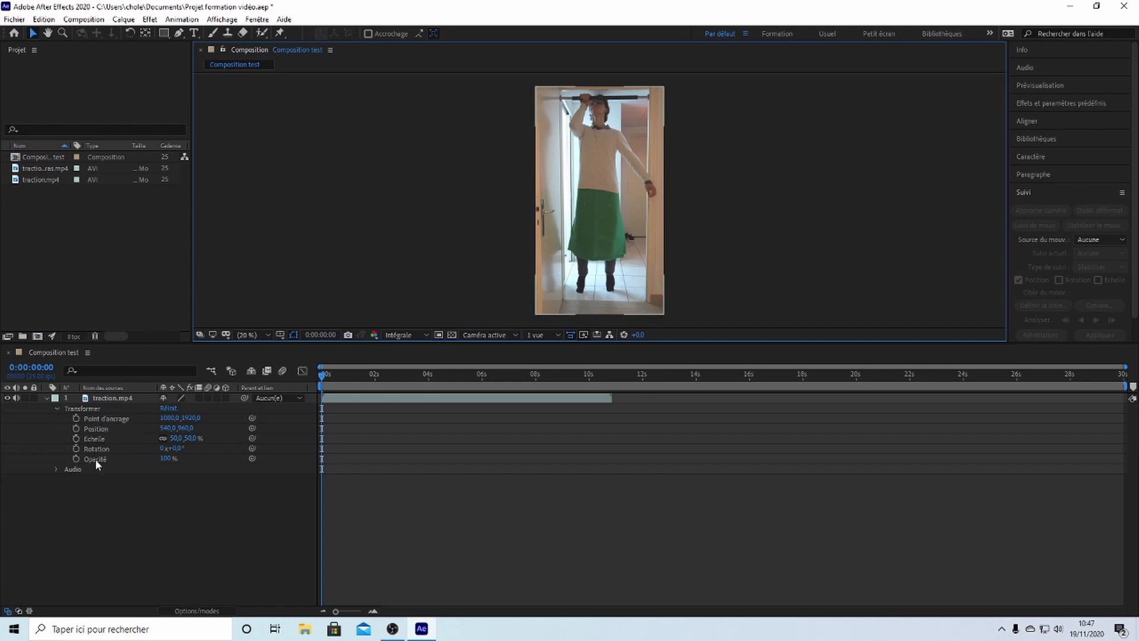
- Try shifting the traction.mp4 layer's horizontal Point d'ancrage to about 709, and set it back to 1080
click(109, 417)
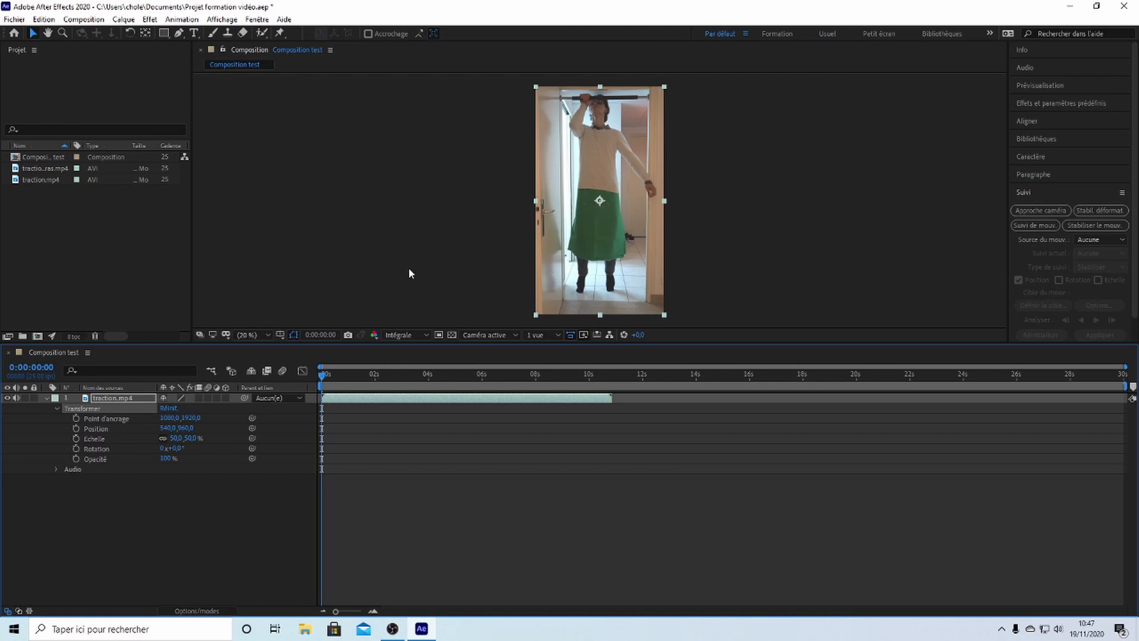
click(170, 418)
text(905)
key(Return)
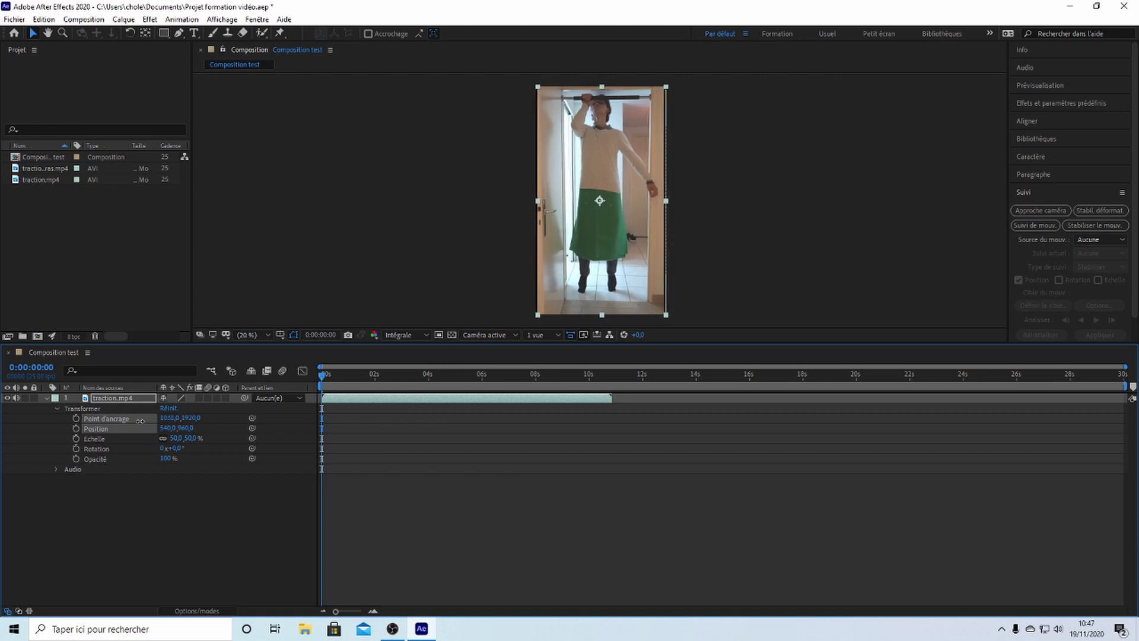
drag(169, 418, 54, 417)
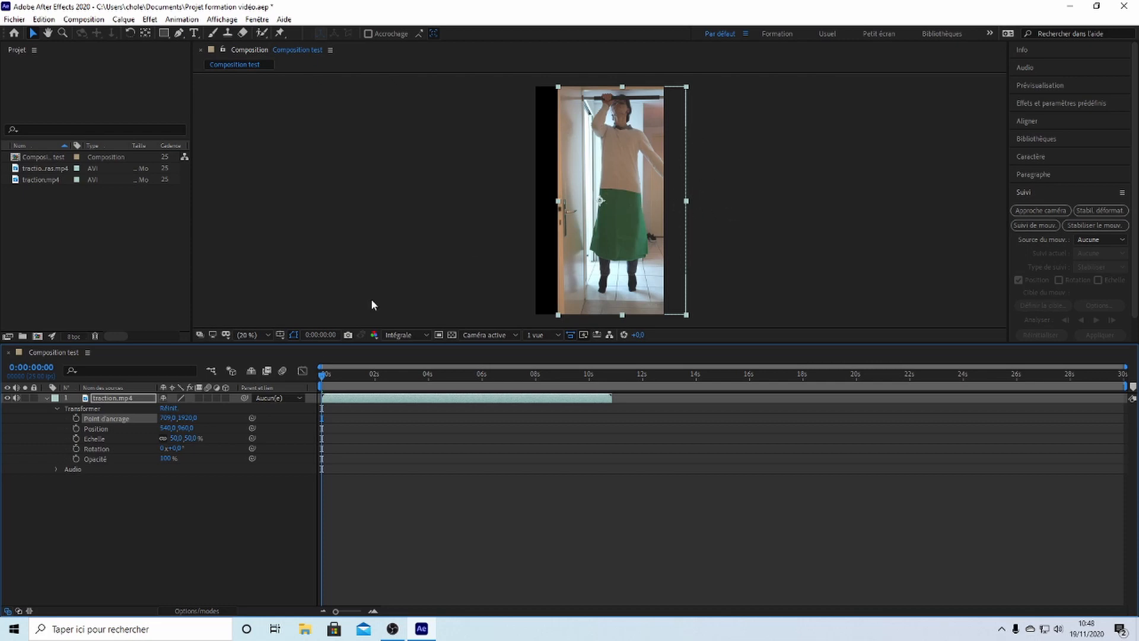
click(170, 418)
text(1080)
key(Return)
click(158, 511)
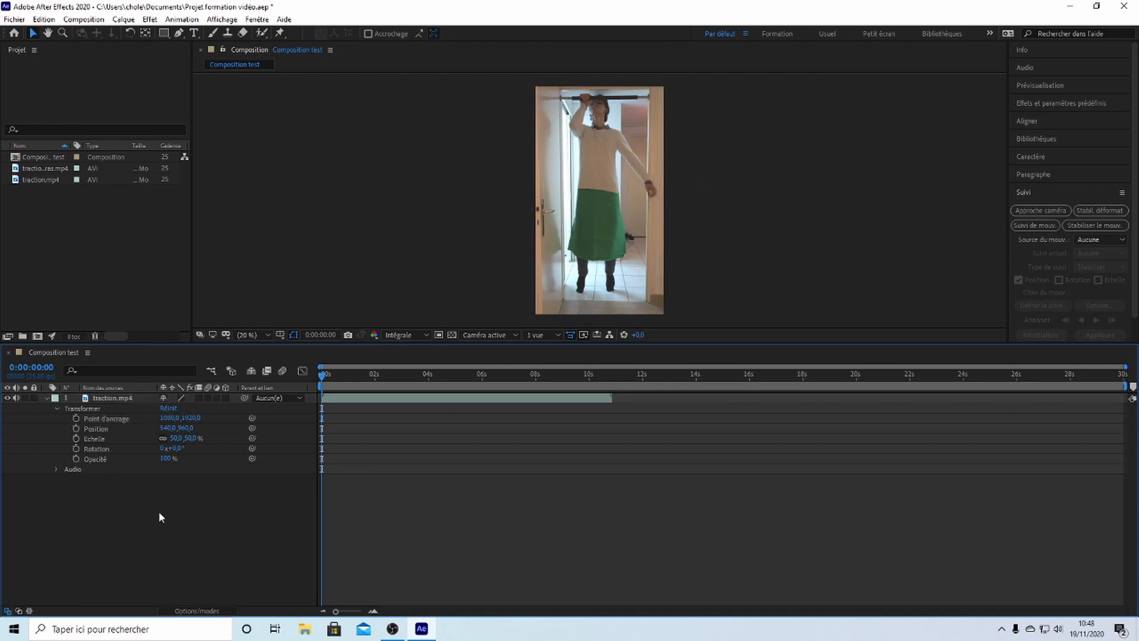
- Try shifting the traction.mp4 layer's Position to about 835 horizontally and 1229 vertically, and set it back to 540, 960
click(101, 407)
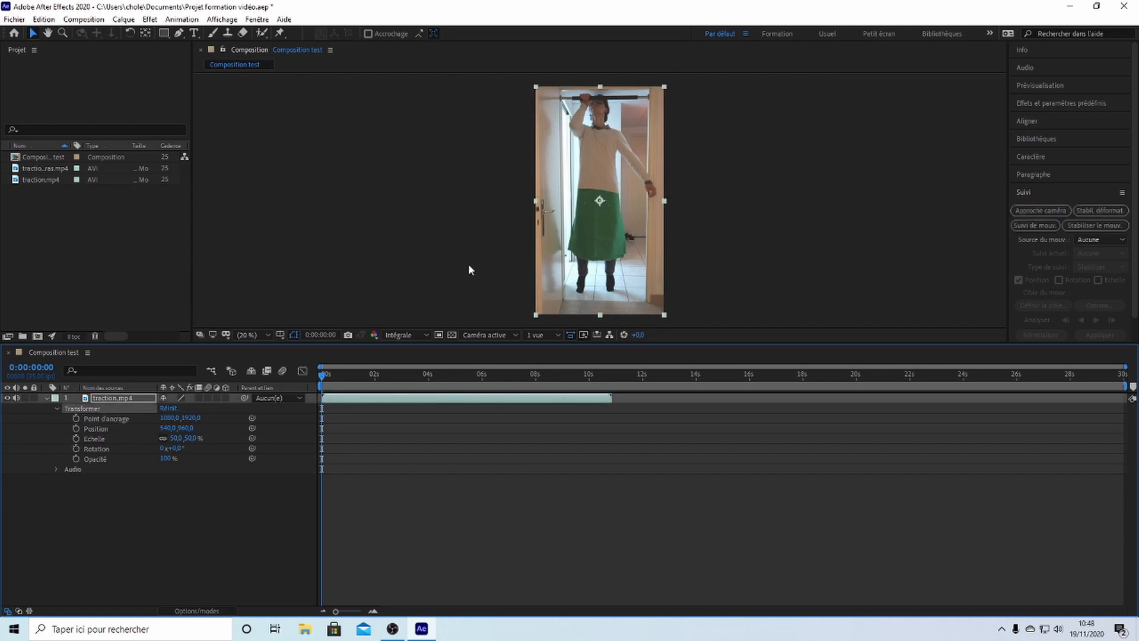
click(114, 426)
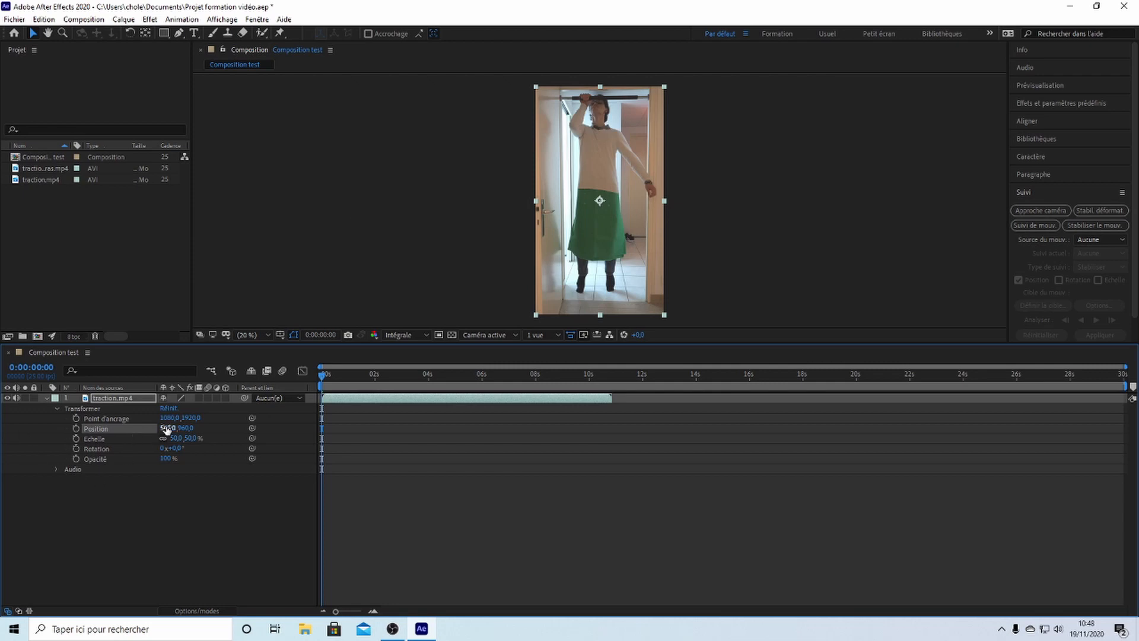
drag(166, 428, 307, 429)
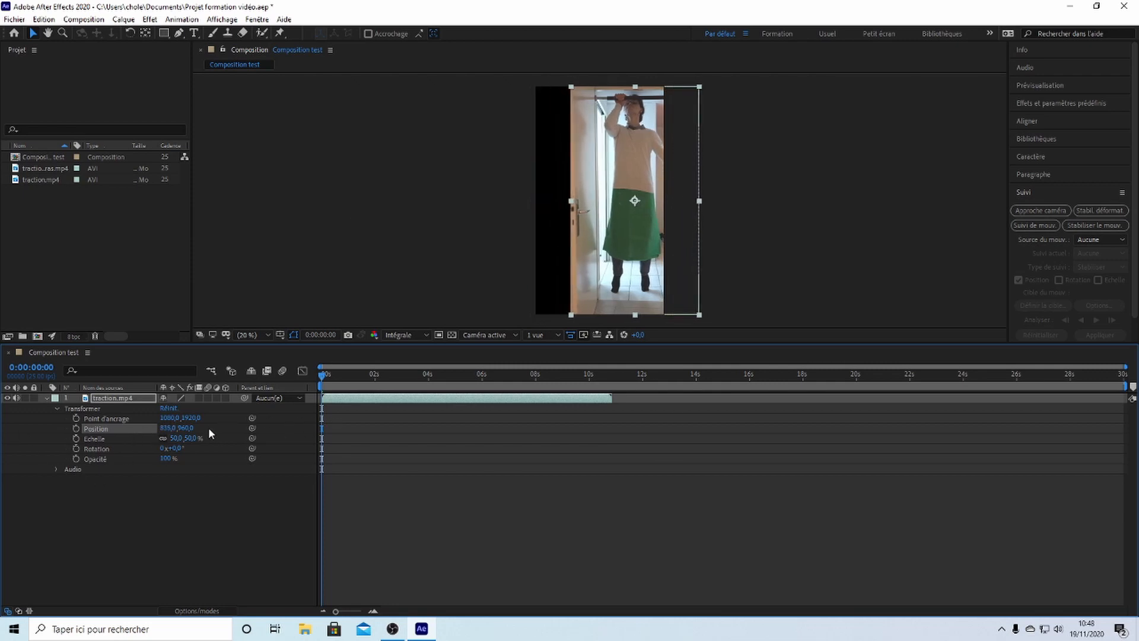
drag(185, 428, 323, 422)
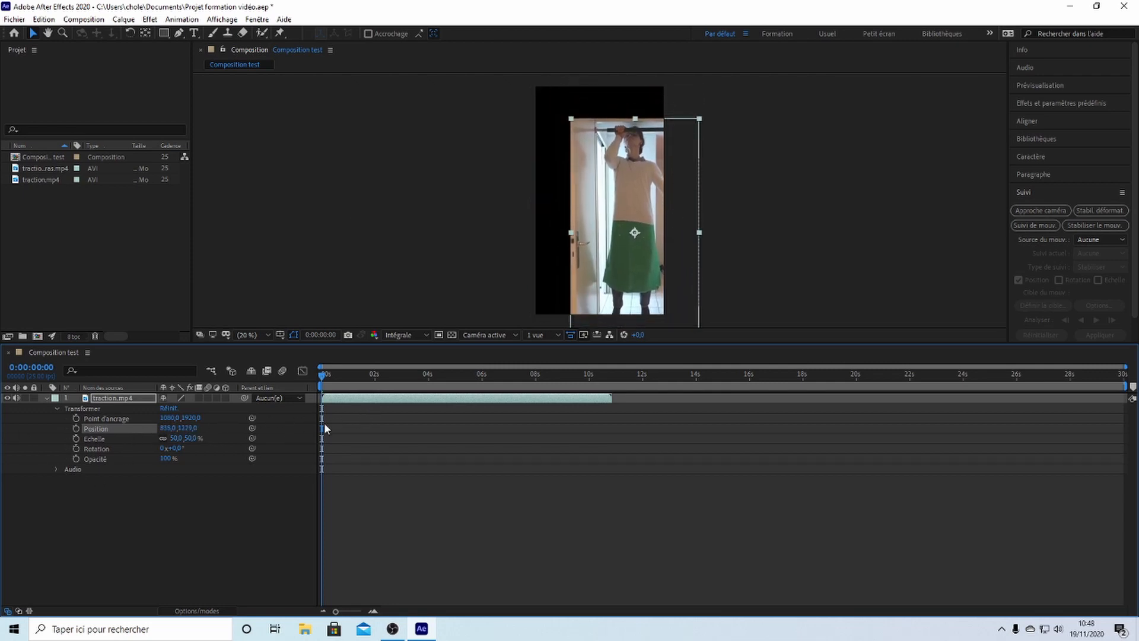
drag(185, 429, 9, 444)
click(166, 429)
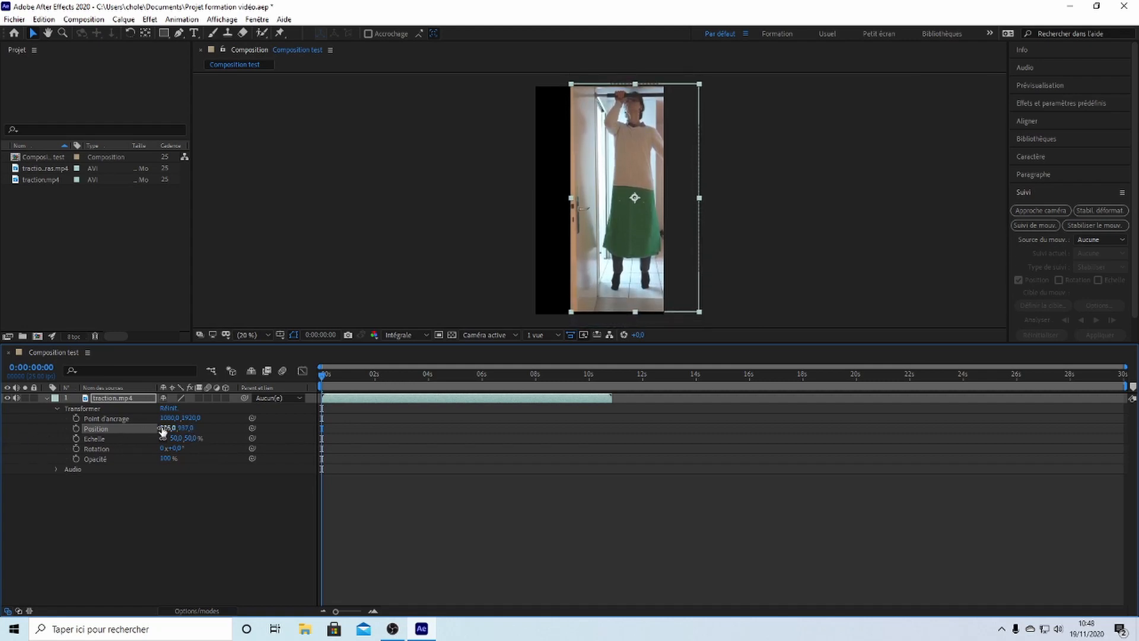
text(540)
key(Return)
click(185, 428)
text(960)
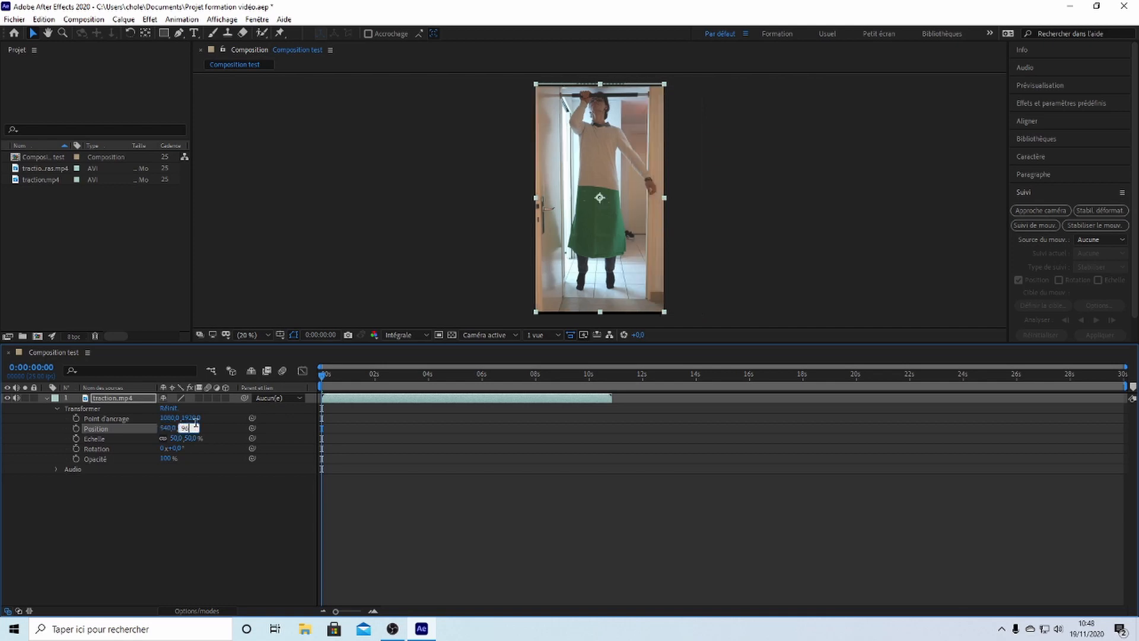
key(Return)
click(241, 490)
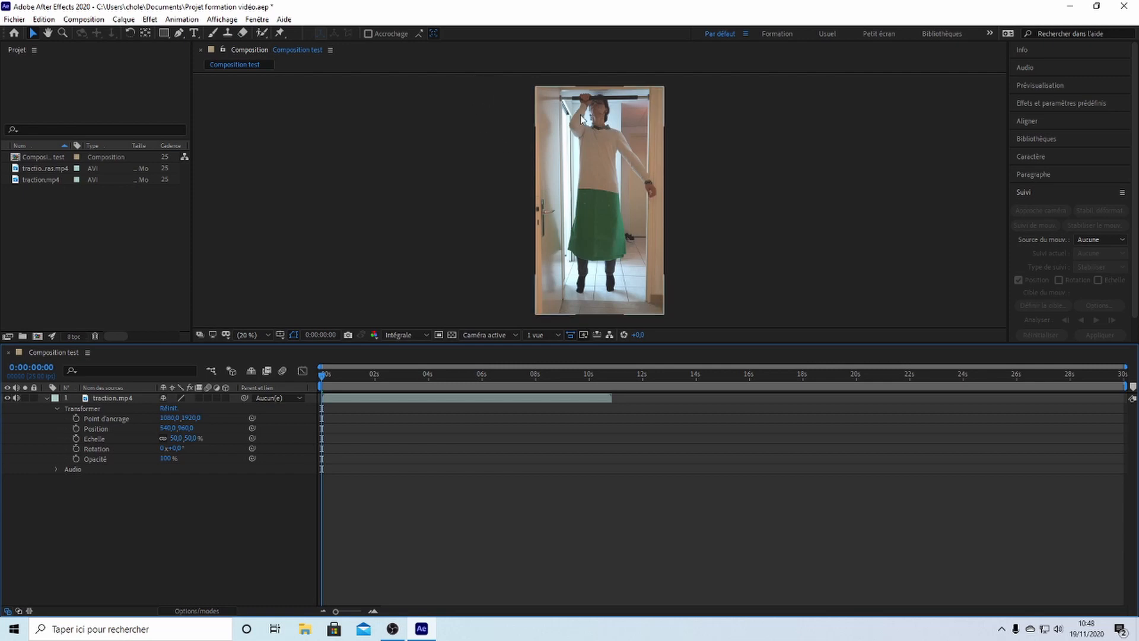
- Try moving the traction.mp4 layer directly in the viewer and through its horizontal Position value, and restore that value to 540
mouse_move(562, 163)
mouse_down()
mouse_move(620, 177)
mouse_move(586, 129)
mouse_move(530, 141)
mouse_move(557, 183)
mouse_move(587, 172)
mouse_move(547, 145)
mouse_move(544, 172)
mouse_up()
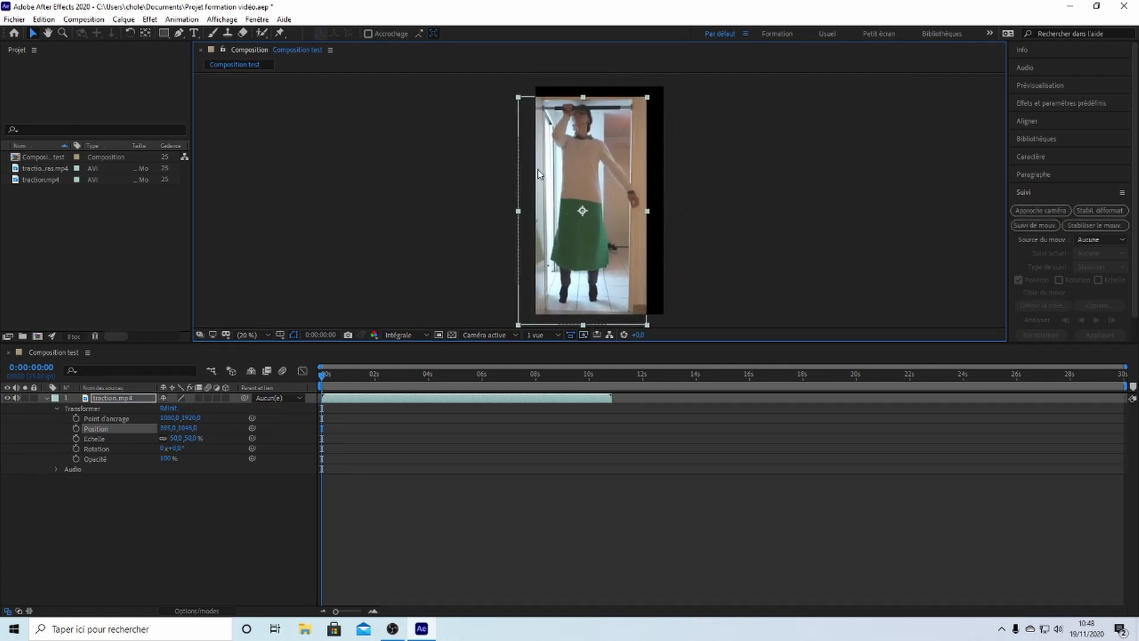
key(ctrl+Home)
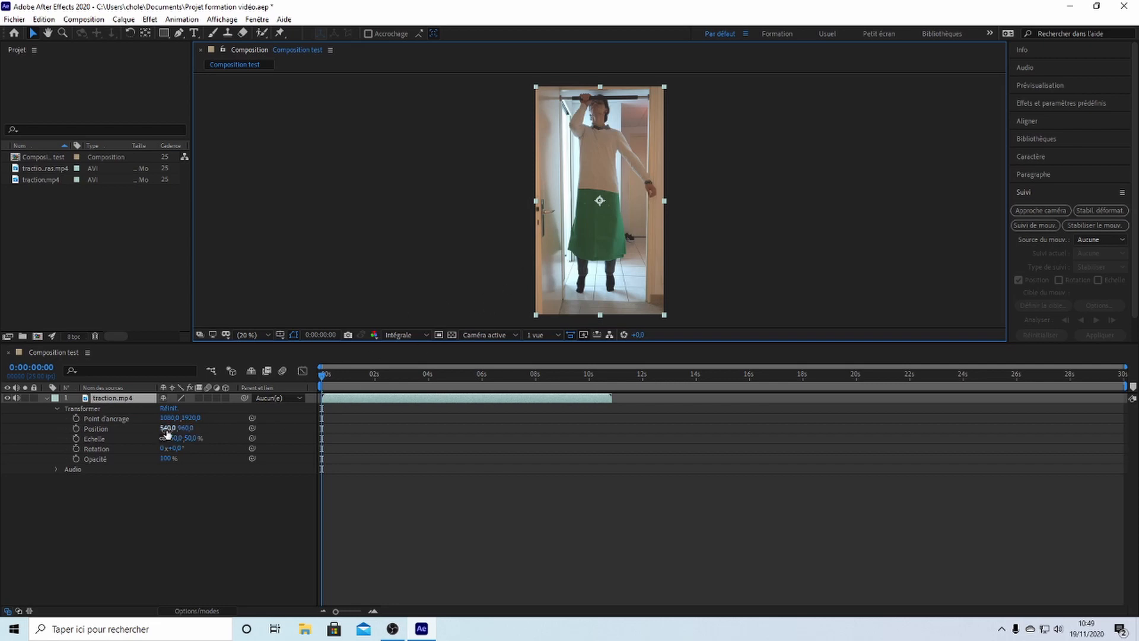
mouse_move(165, 431)
mouse_down()
mouse_move(316, 407)
mouse_move(178, 416)
mouse_up()
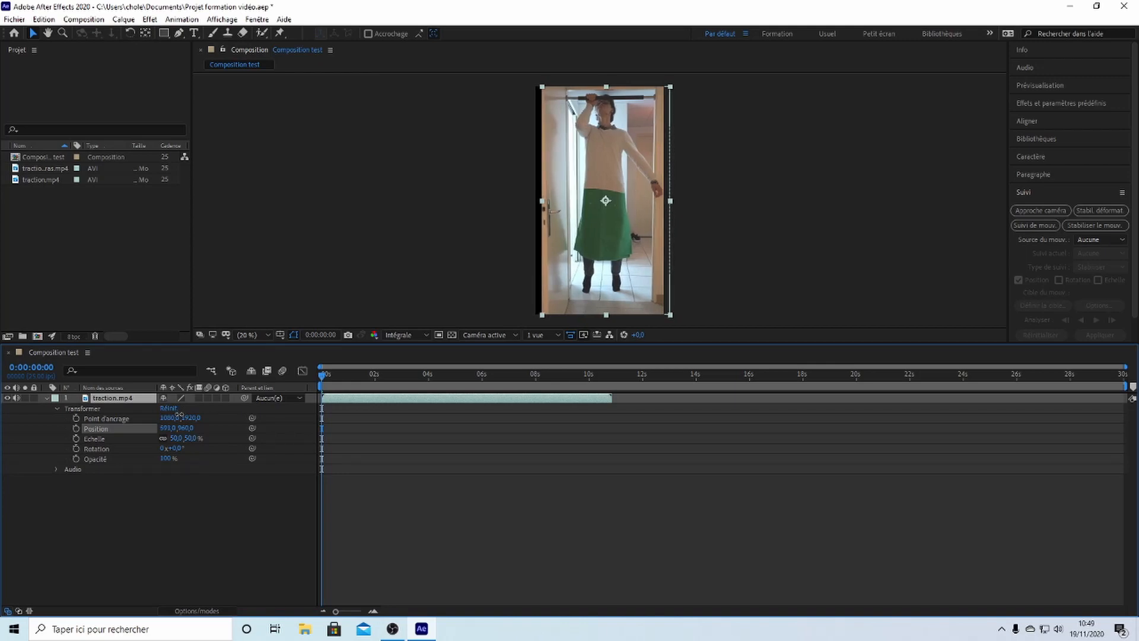
drag(179, 413, 388, 397)
drag(2, 398, 153, 435)
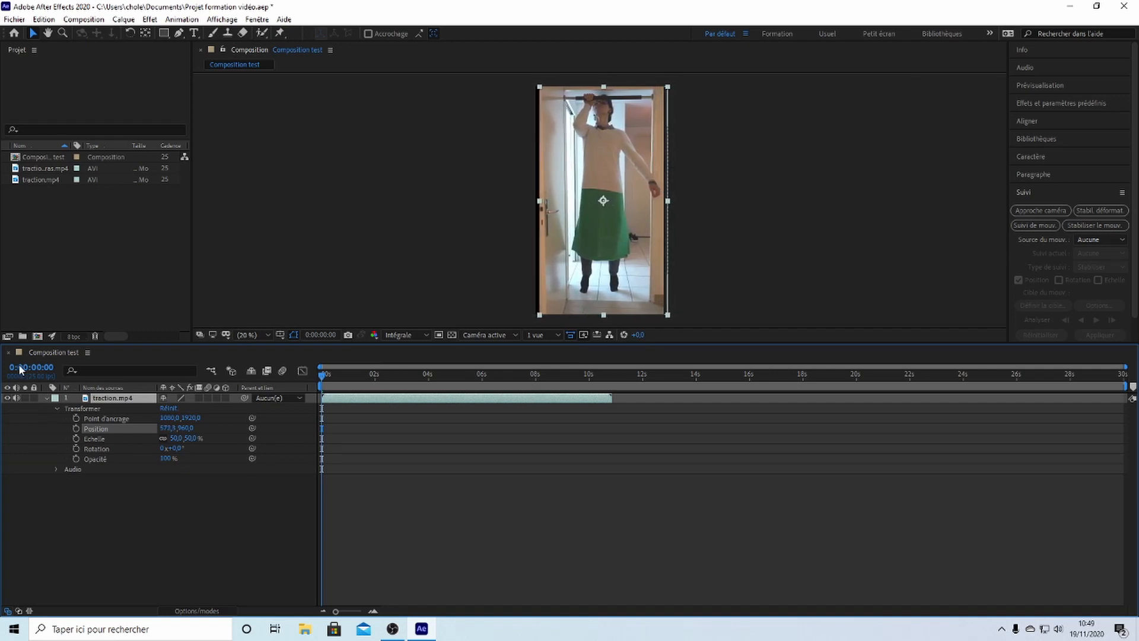
click(163, 428)
text(540)
key(Return)
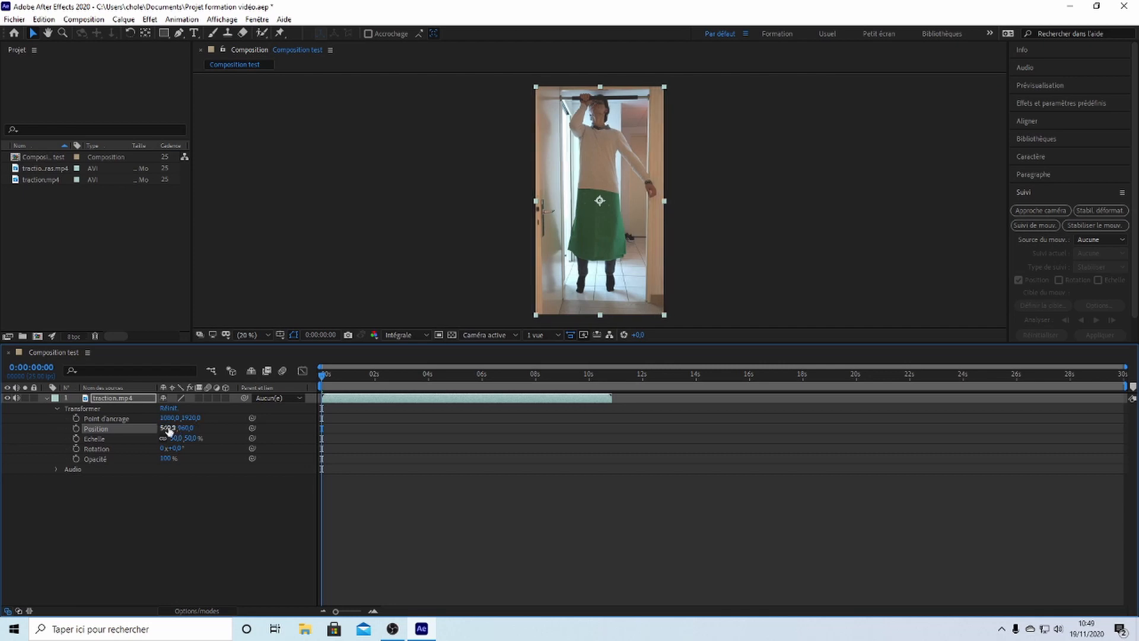
click(252, 478)
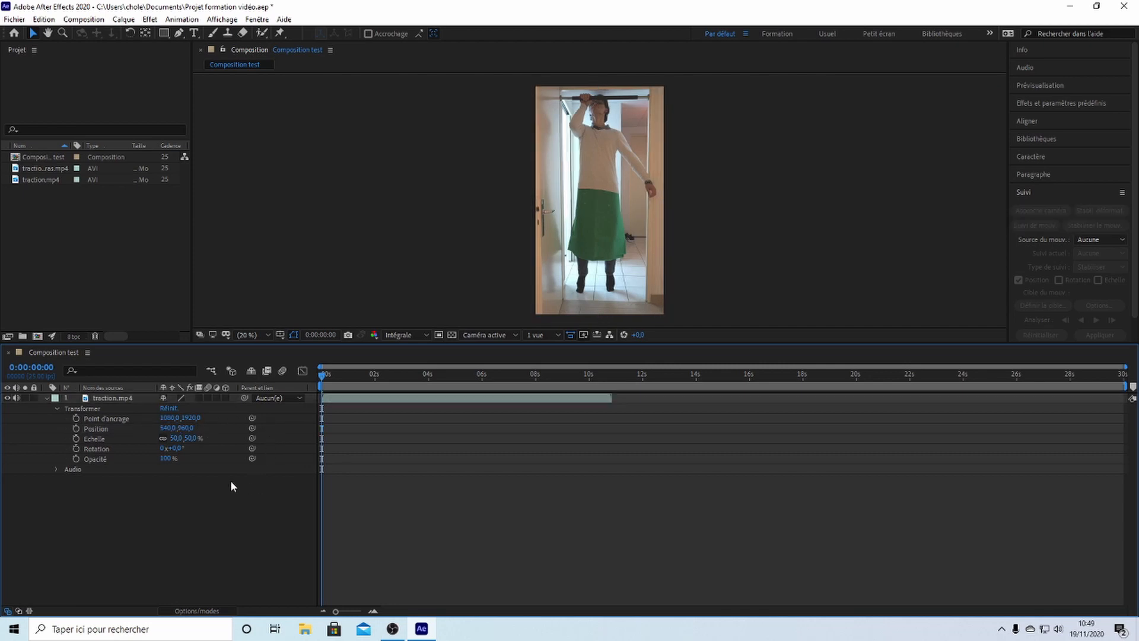
click(175, 439)
text(59)
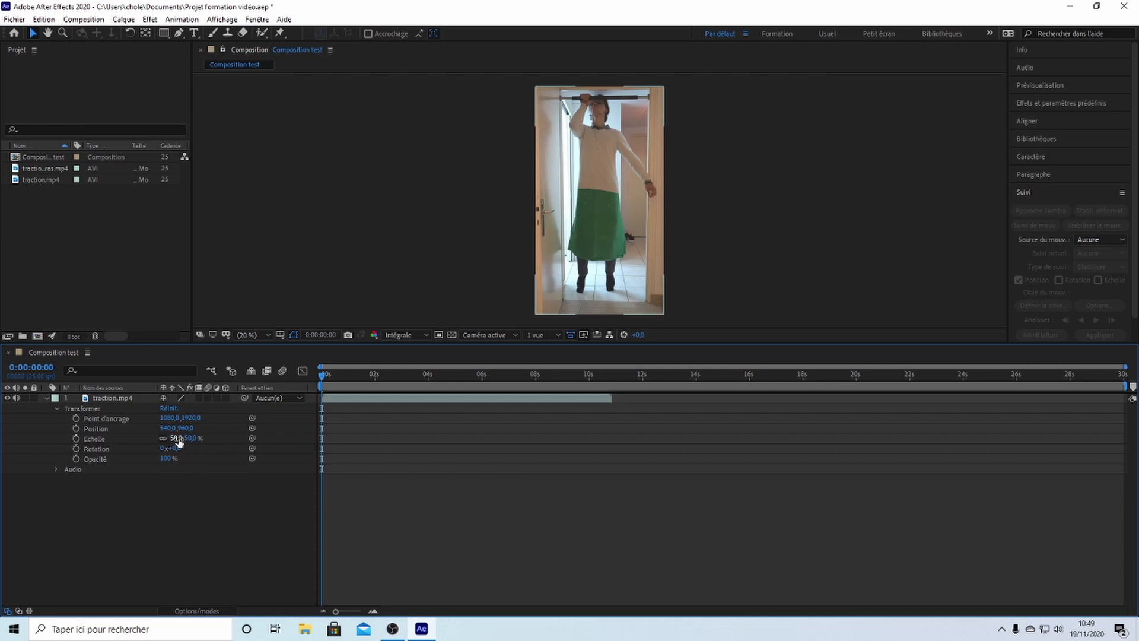
key(Return)
click(175, 439)
key(Return)
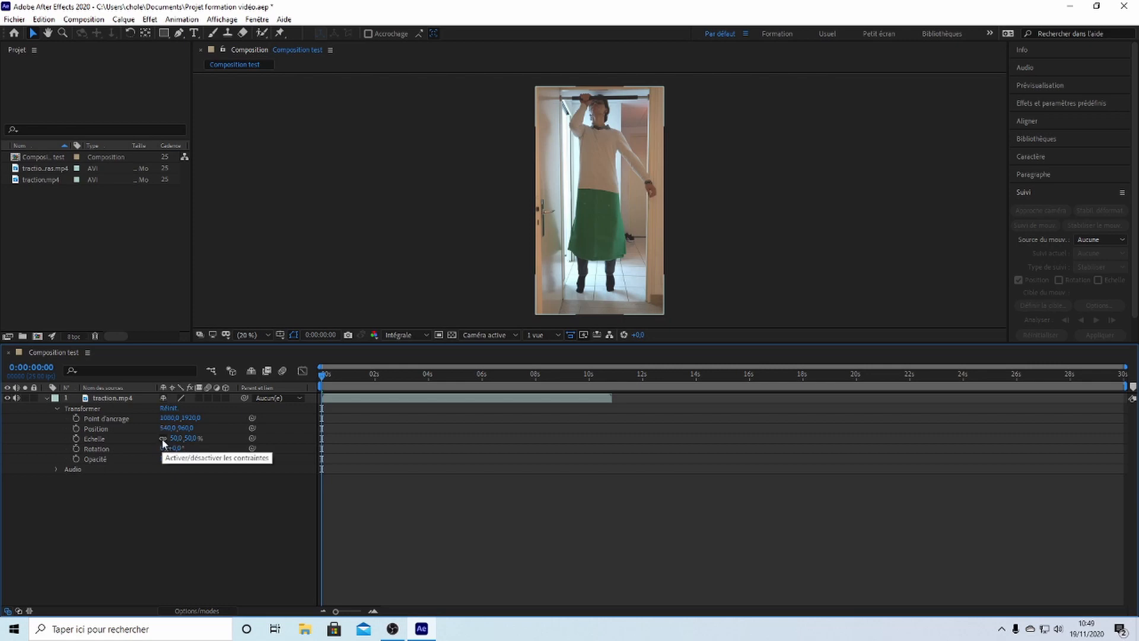
- Unlink the layer's Echelle proportions and try a vertical scale of 97 %, undoing the stretch
click(162, 439)
click(178, 439)
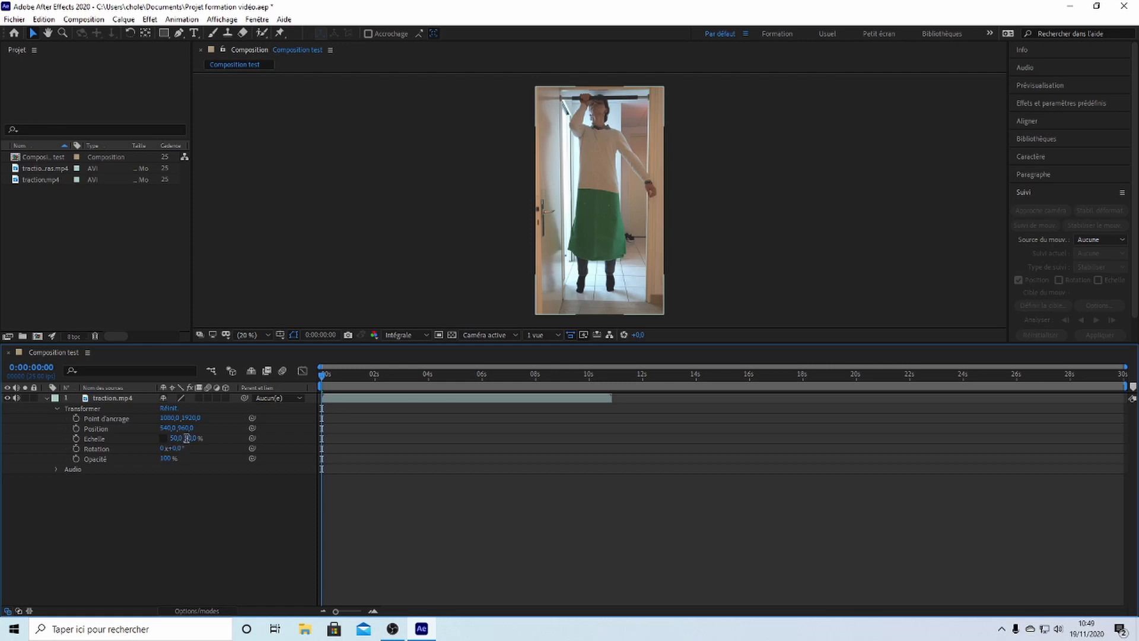
click(193, 437)
text(97)
key(Return)
drag(214, 439, 215, 439)
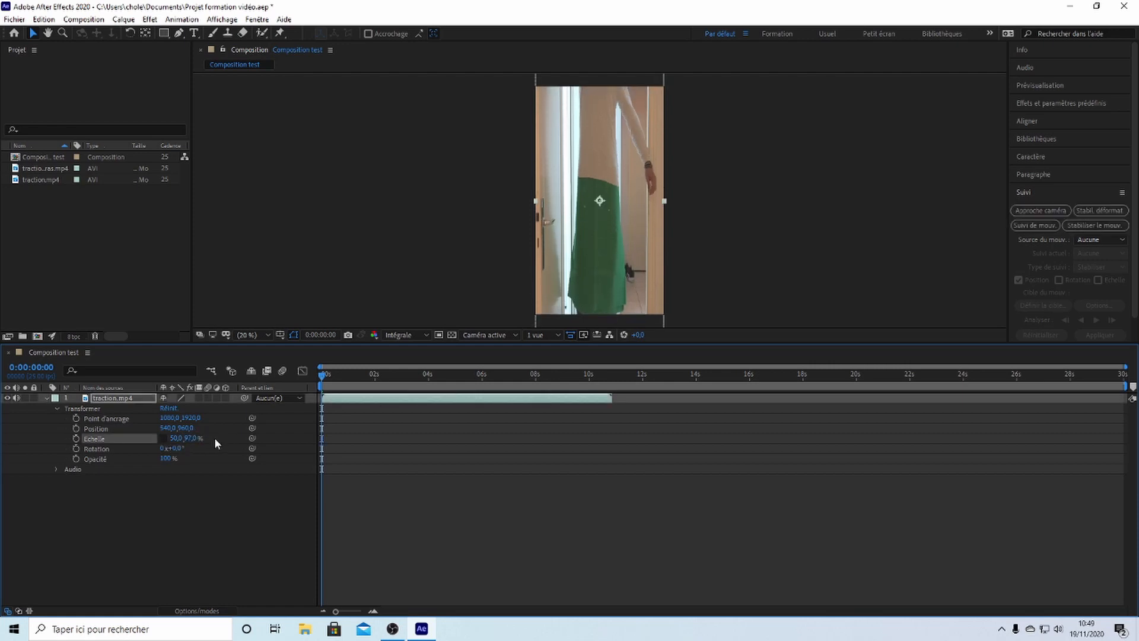
key(ctrl+z)
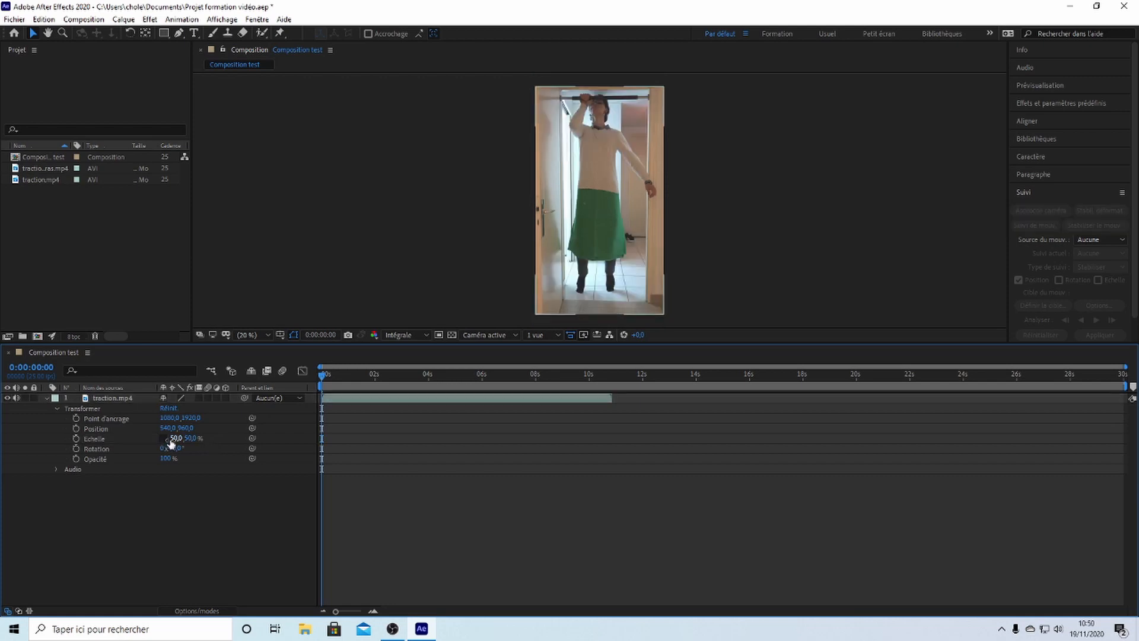
- Try widening the traction.mp4 layer to a horizontal Echelle of about 118 %, and undo back to linked 50 % proportions
drag(176, 438, 204, 432)
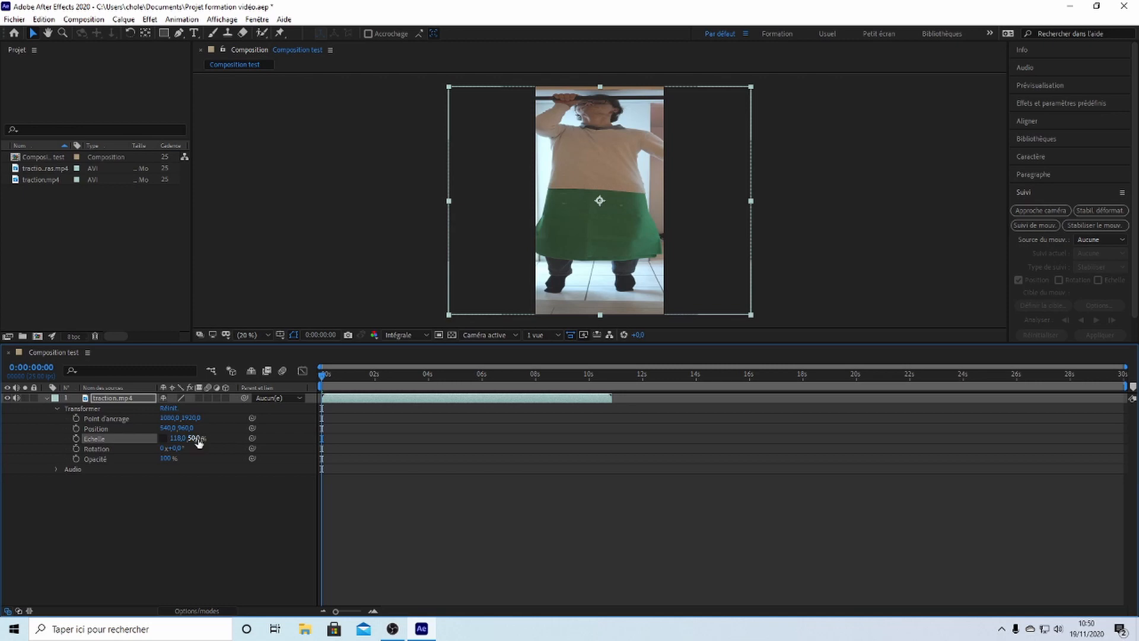
click(177, 439)
key(ctrl+z)
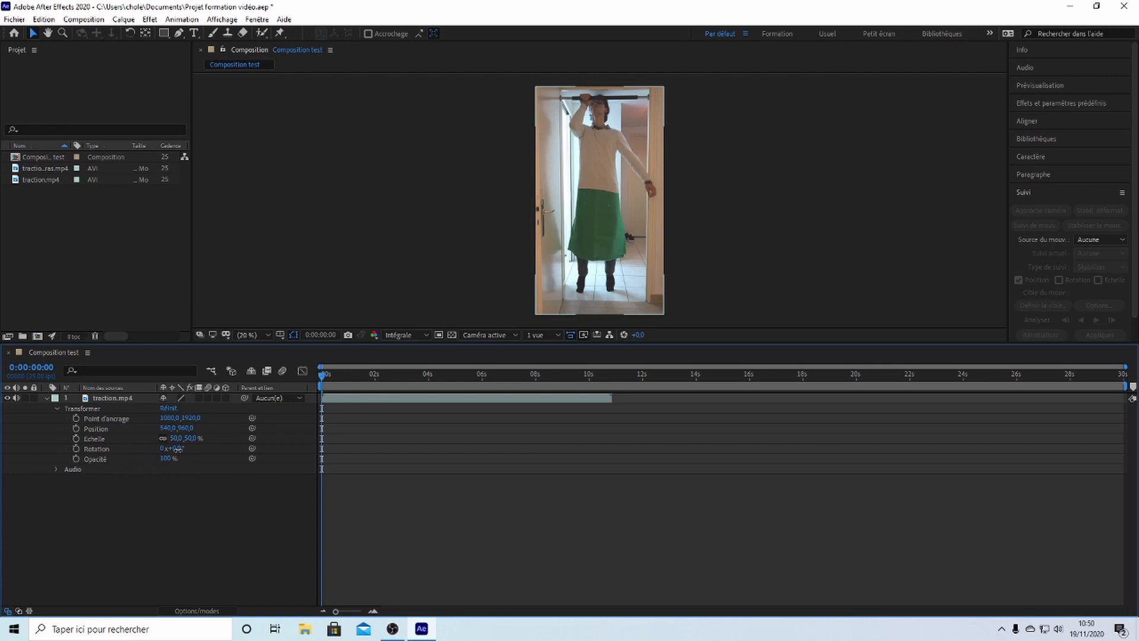
- Try tilting the traction.mp4 layer slightly with its Rotation value, and set the angle back to 0°
mouse_move(172, 448)
mouse_down()
mouse_move(204, 448)
mouse_move(161, 448)
mouse_move(176, 449)
mouse_up()
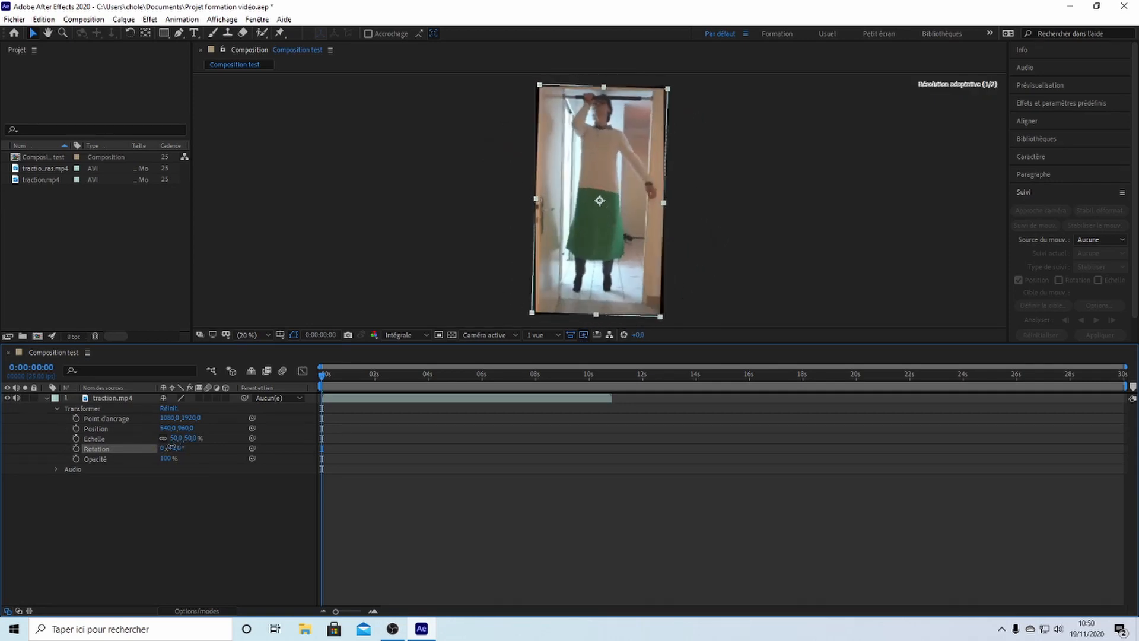
click(175, 449)
text(0)
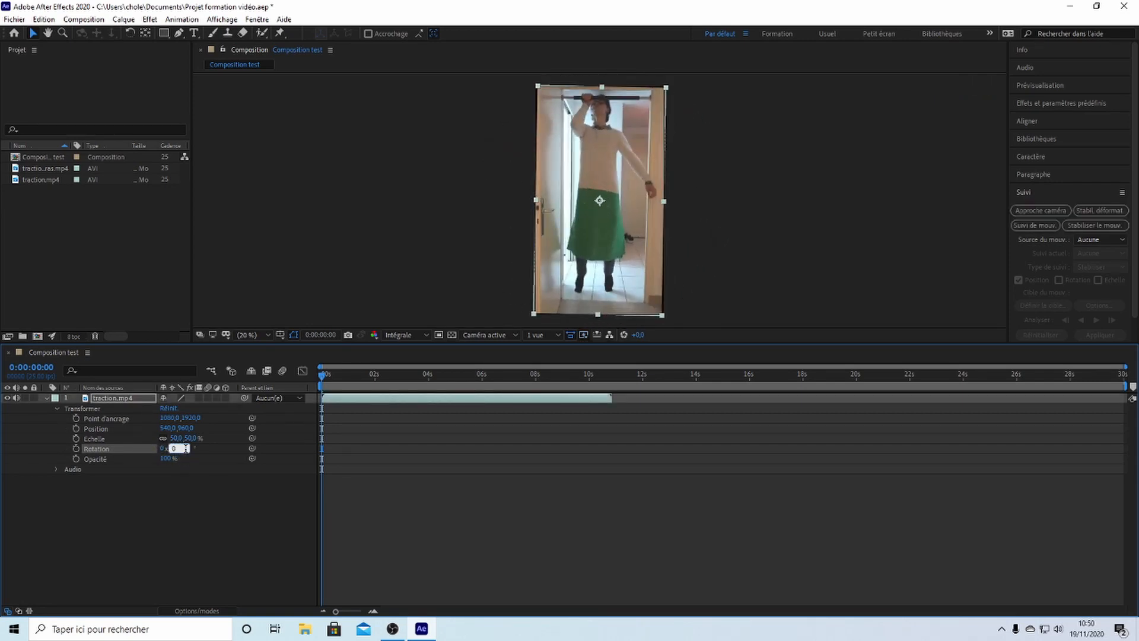
key(Return)
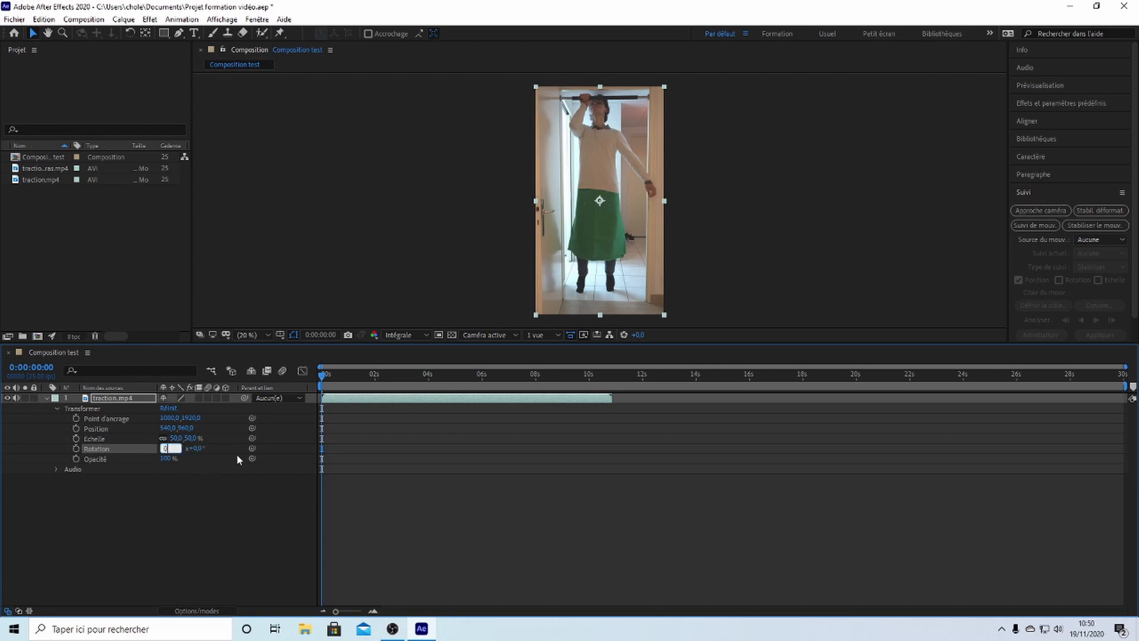
click(226, 472)
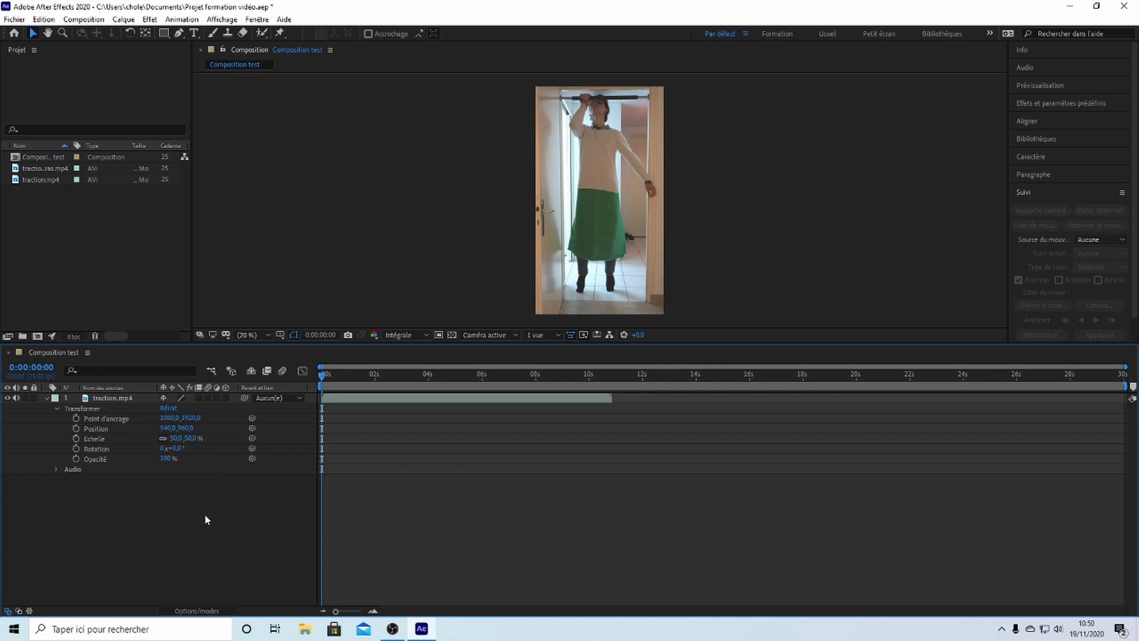
- Try spinning the traction.mp4 layer's Rotation past a full turn, and reset it to 0°
drag(172, 447, 413, 449)
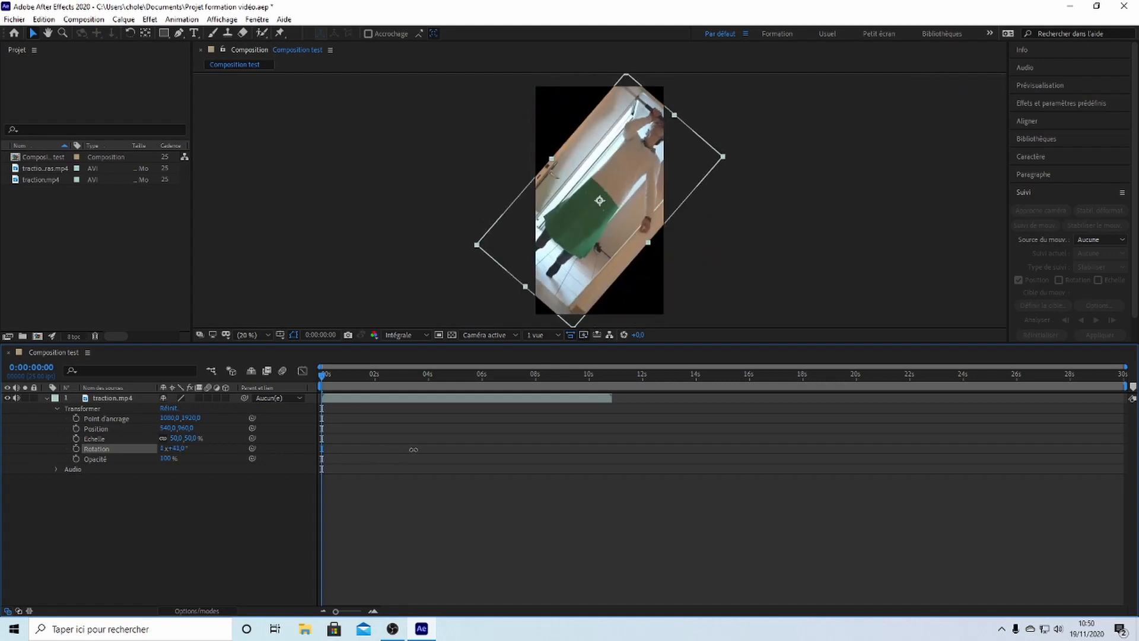
drag(414, 449, 383, 450)
click(181, 448)
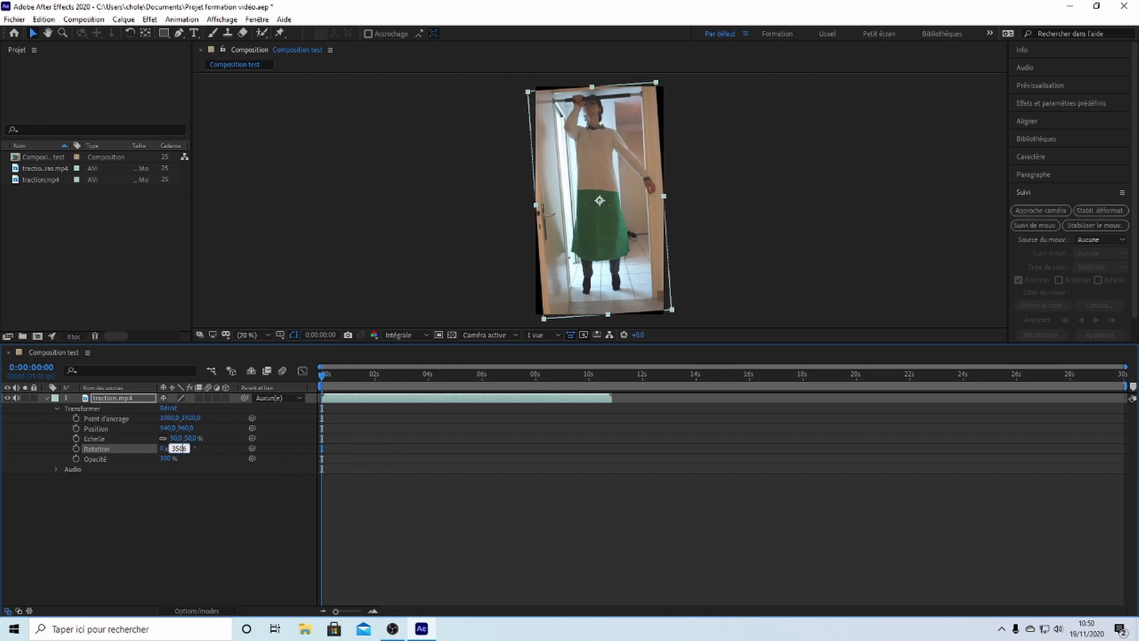
double_click(184, 448)
text(0)
key(Return)
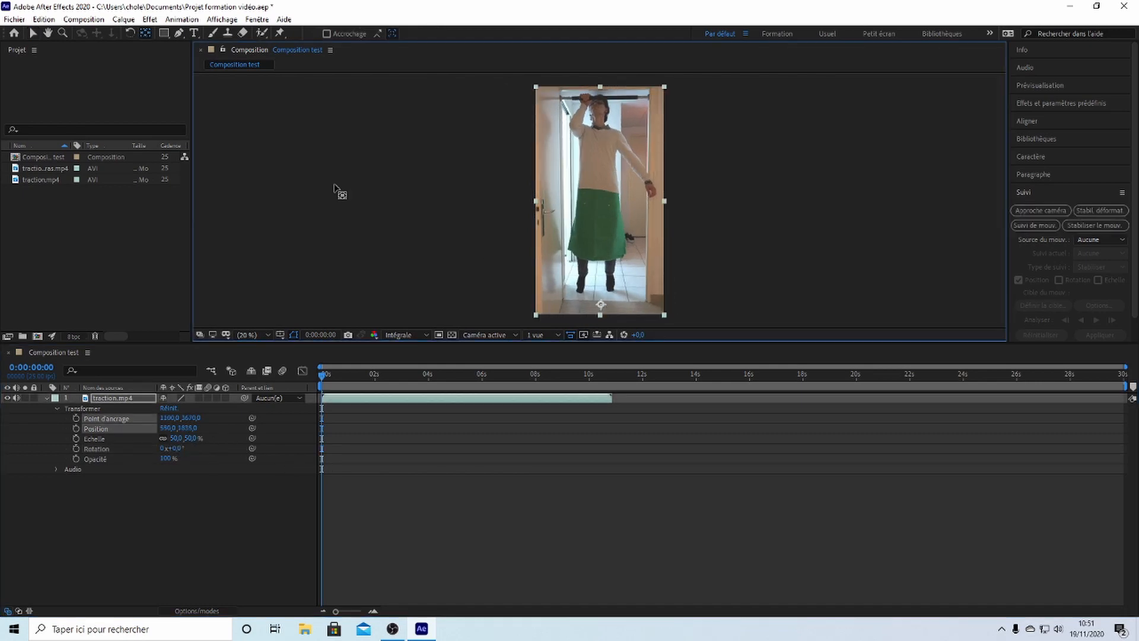
- Return to the Selection tool, try rotating the layer about 24° around its lowered anchor point, and bring Rotation back to 0°
click(32, 33)
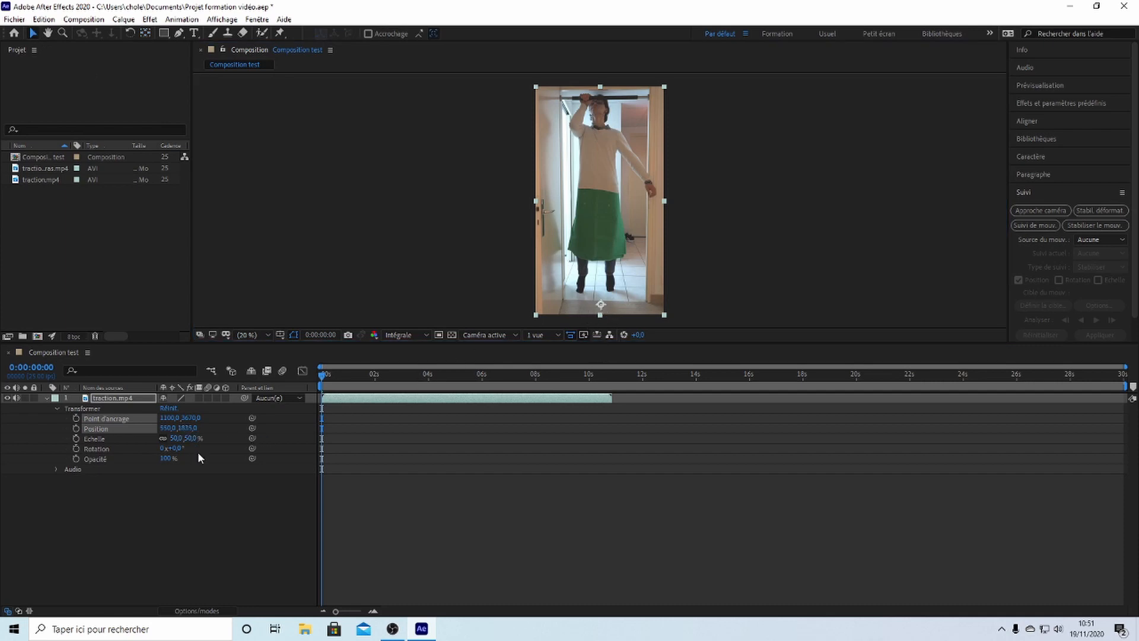
click(178, 448)
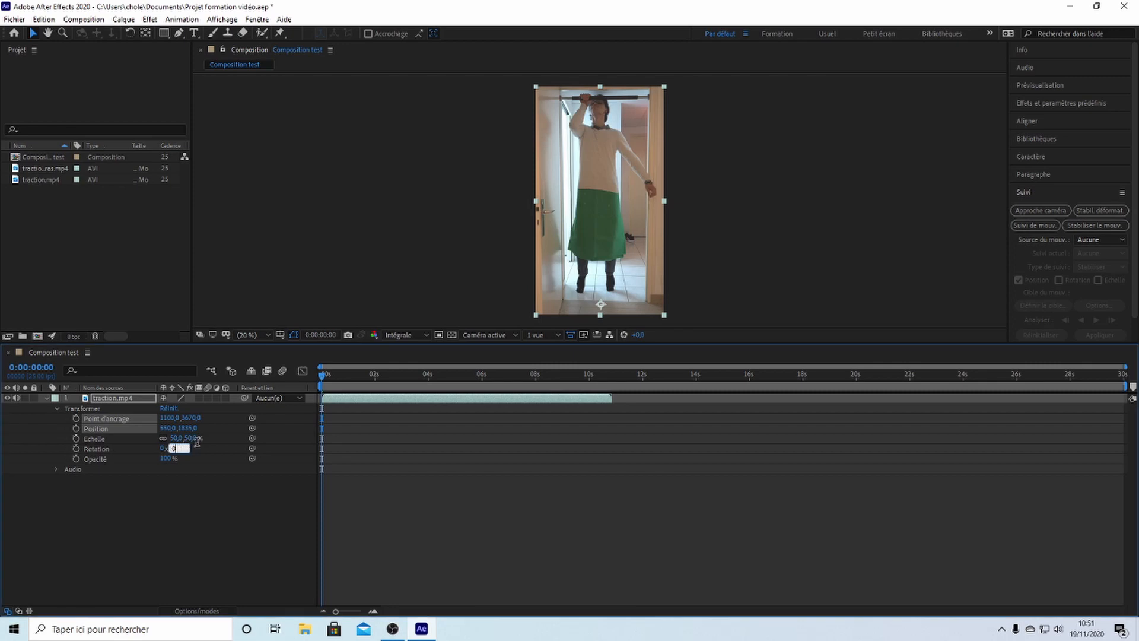
text(24)
key(Return)
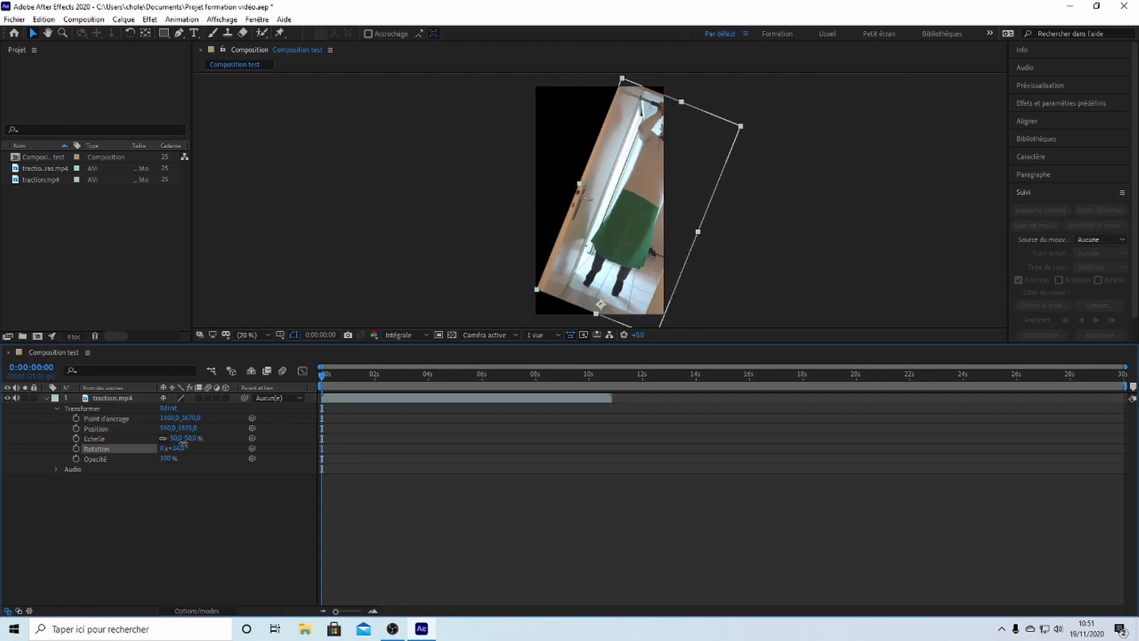
mouse_move(183, 443)
mouse_down()
mouse_move(162, 449)
mouse_move(190, 449)
mouse_move(162, 450)
mouse_move(177, 449)
mouse_up()
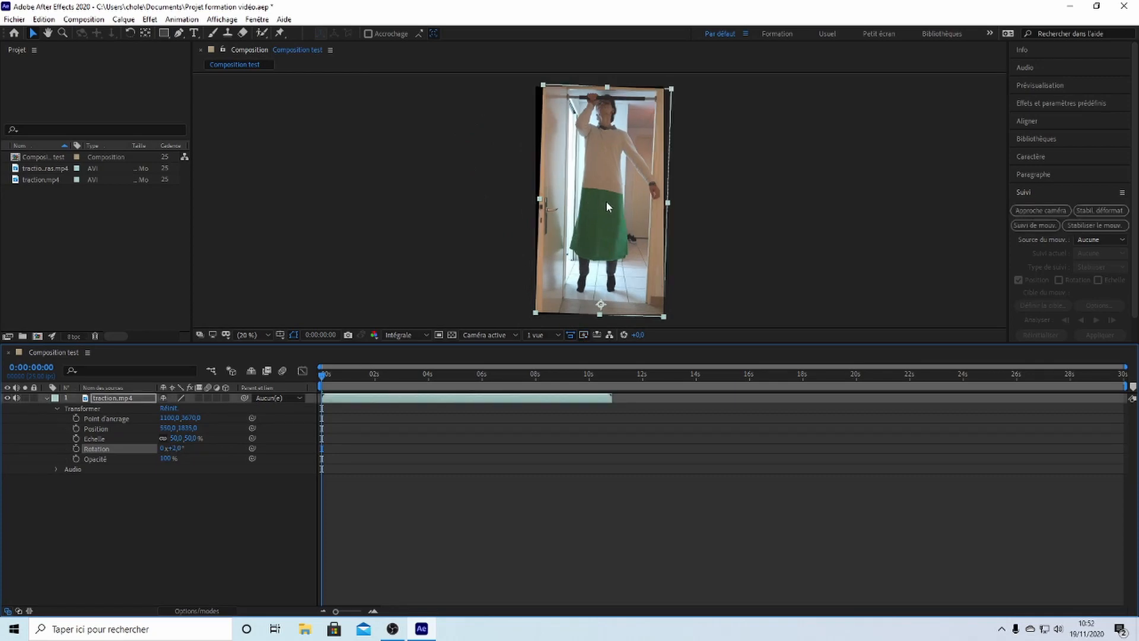
drag(177, 451, 176, 452)
right_click(177, 454)
click(202, 473)
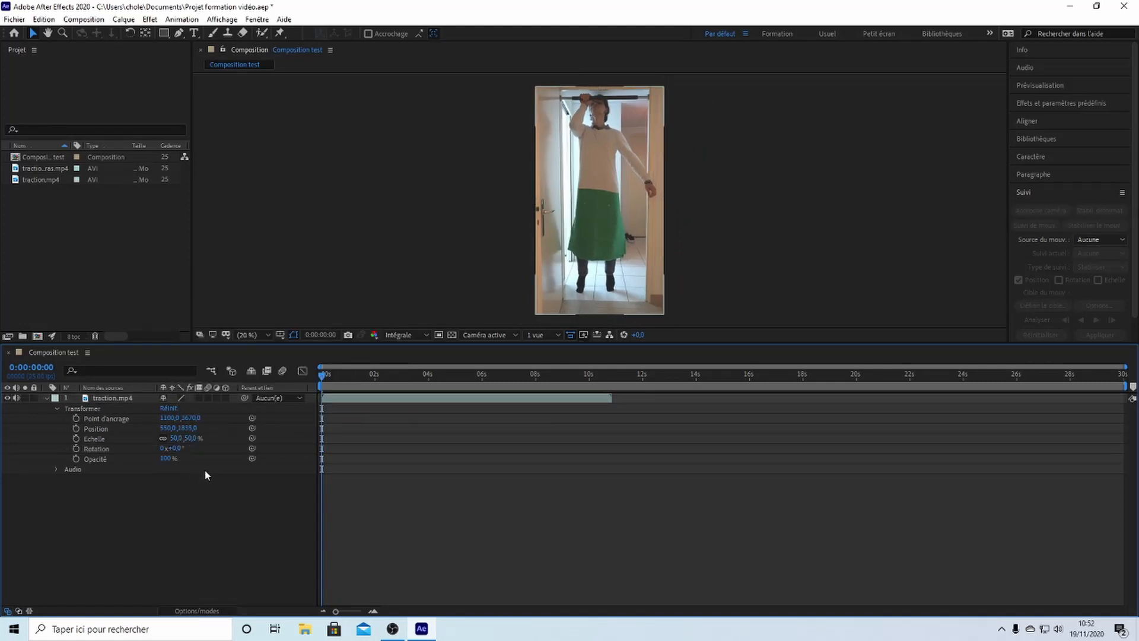
- Undo the recent rotation and anchor point changes on the traction.mp4 layer, back to the centred anchor point
key(ctrl+z)
key(ctrl+z)
key(ctrl+z)
key(ctrl+z)
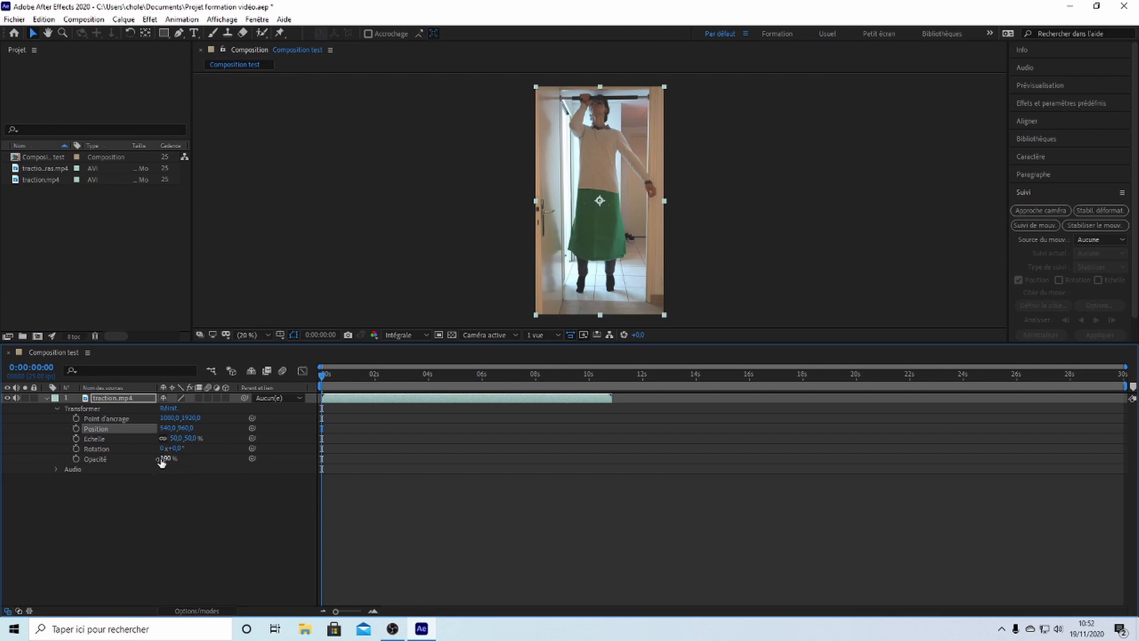
- Try lowering the traction.mp4 layer's Opacité, and restore it to 100 %
mouse_move(159, 463)
mouse_down()
mouse_move(104, 463)
mouse_move(159, 451)
mouse_up()
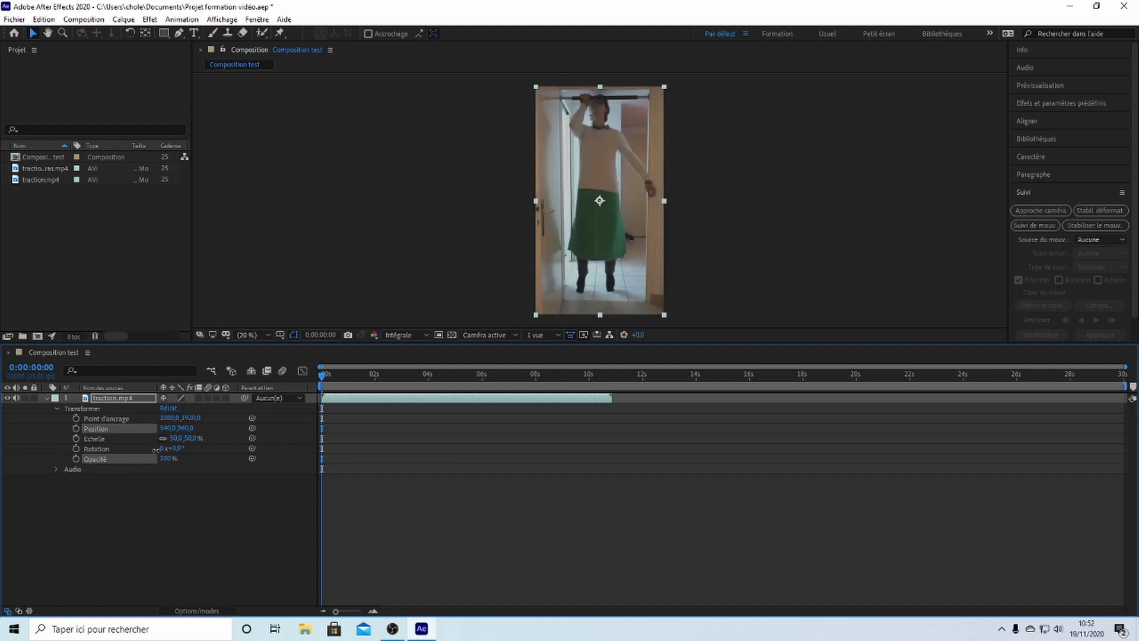
right_click(192, 443)
click(212, 437)
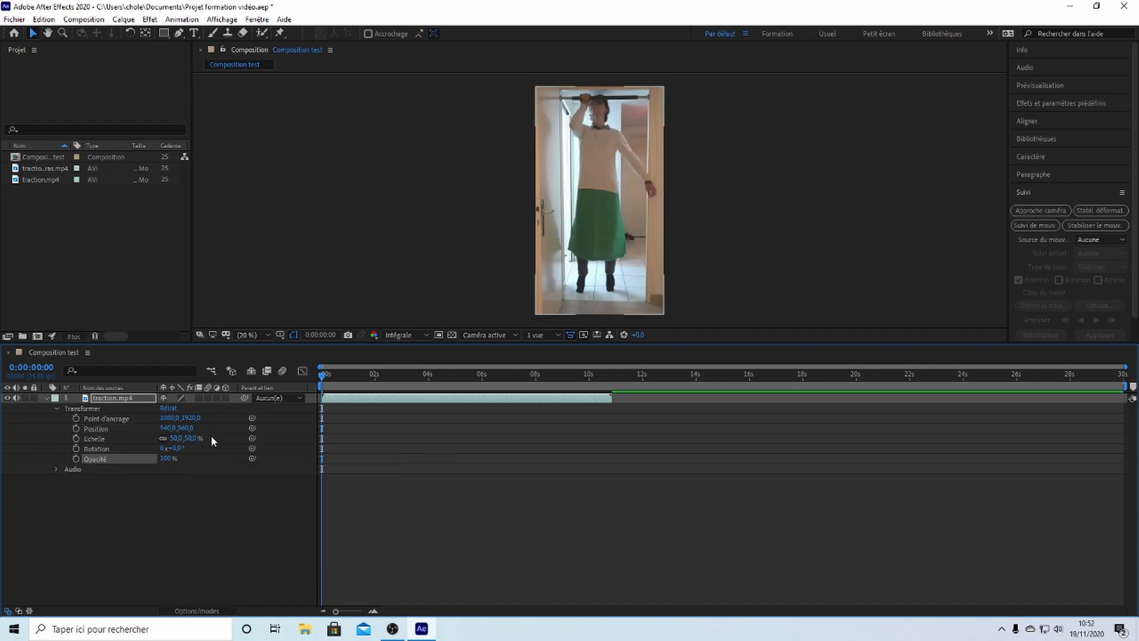
- Try the traction.mp4 layer's Opacité at 50 %, and restore it to 100 %
drag(169, 459, 242, 458)
click(169, 459)
text(50)
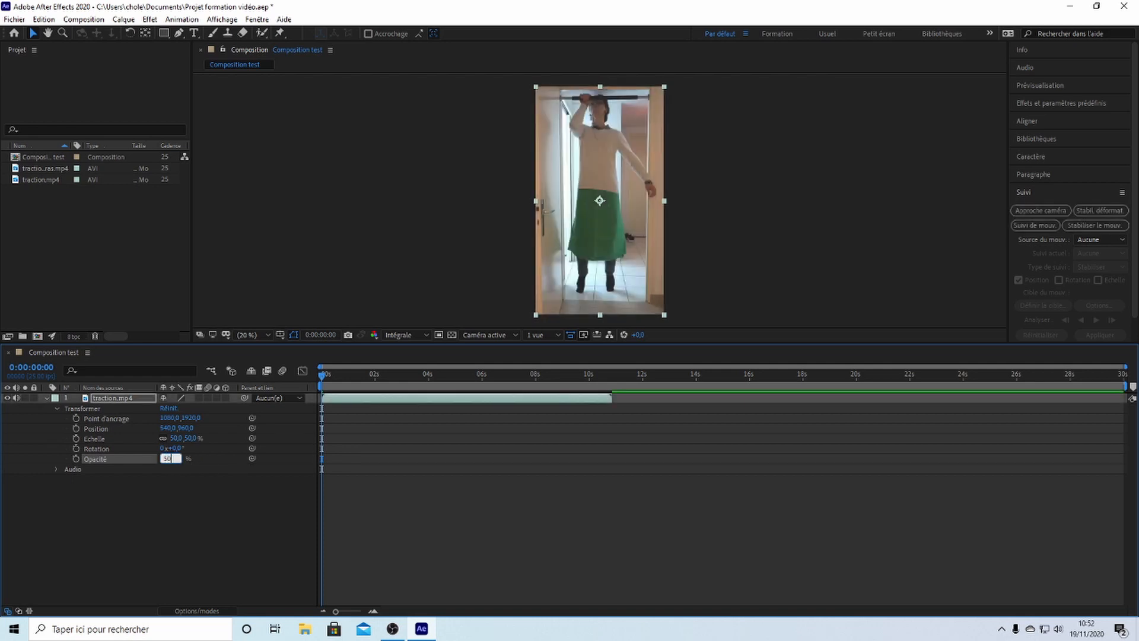
key(Return)
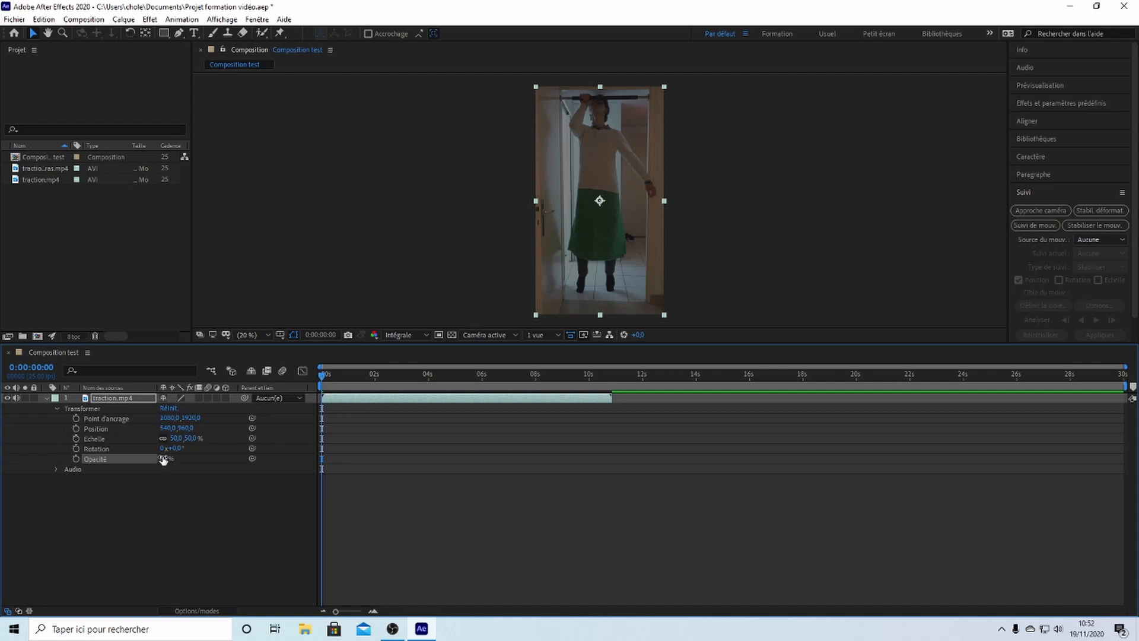
click(164, 458)
text(100)
key(Return)
click(192, 483)
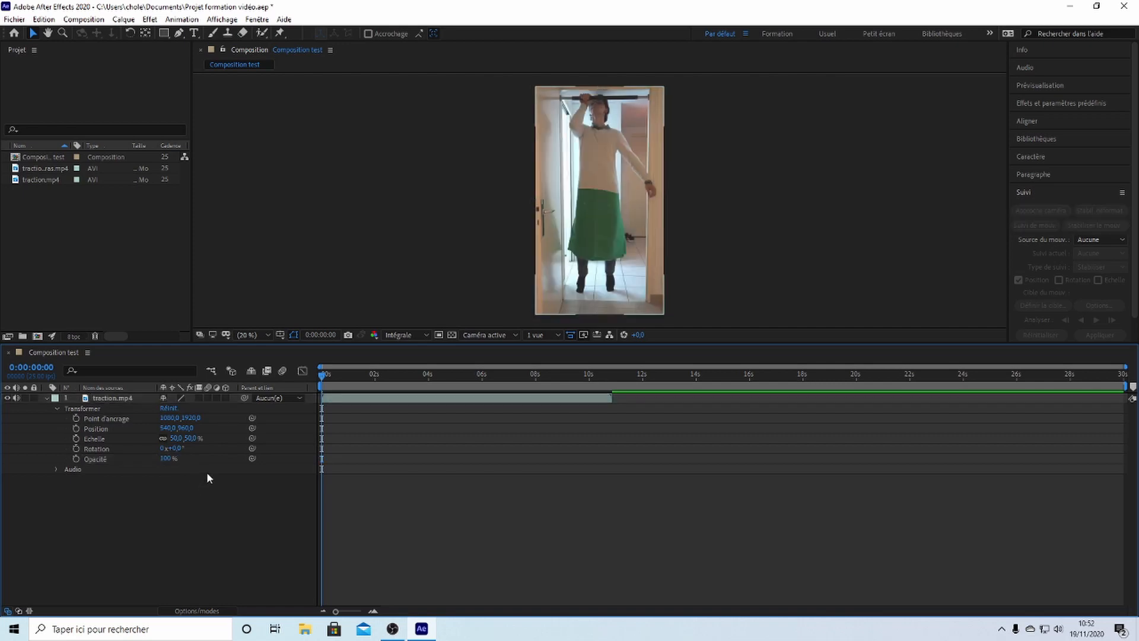
- Try lowering the traction.mp4 layer's Niveaux audio to -192 dB, and restore it to 0 dB
click(56, 469)
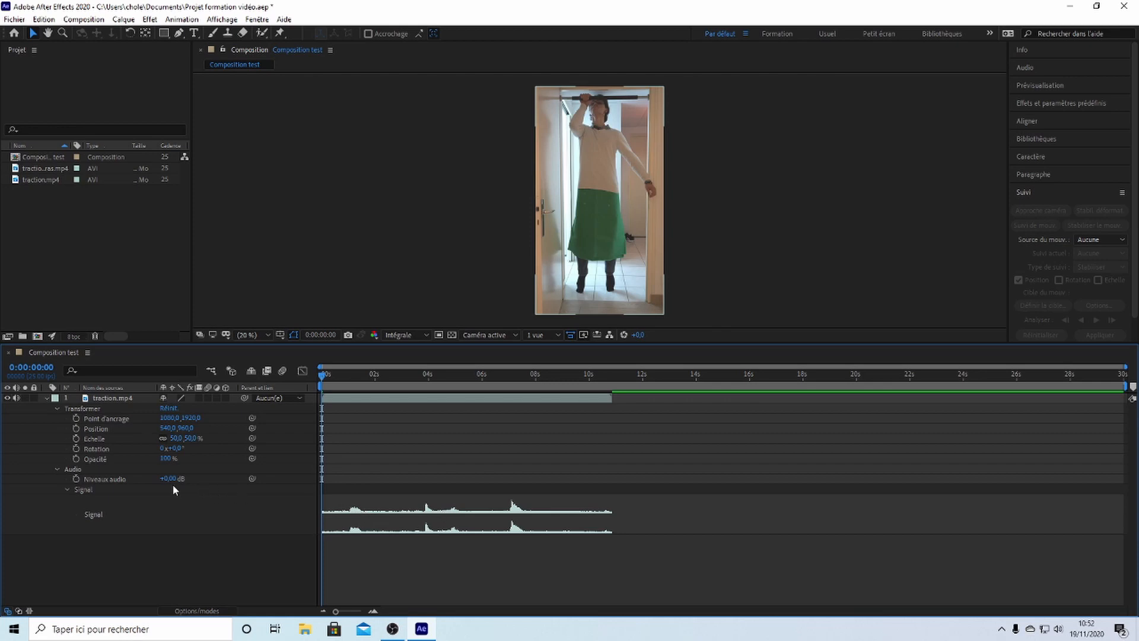
drag(169, 478, 158, 478)
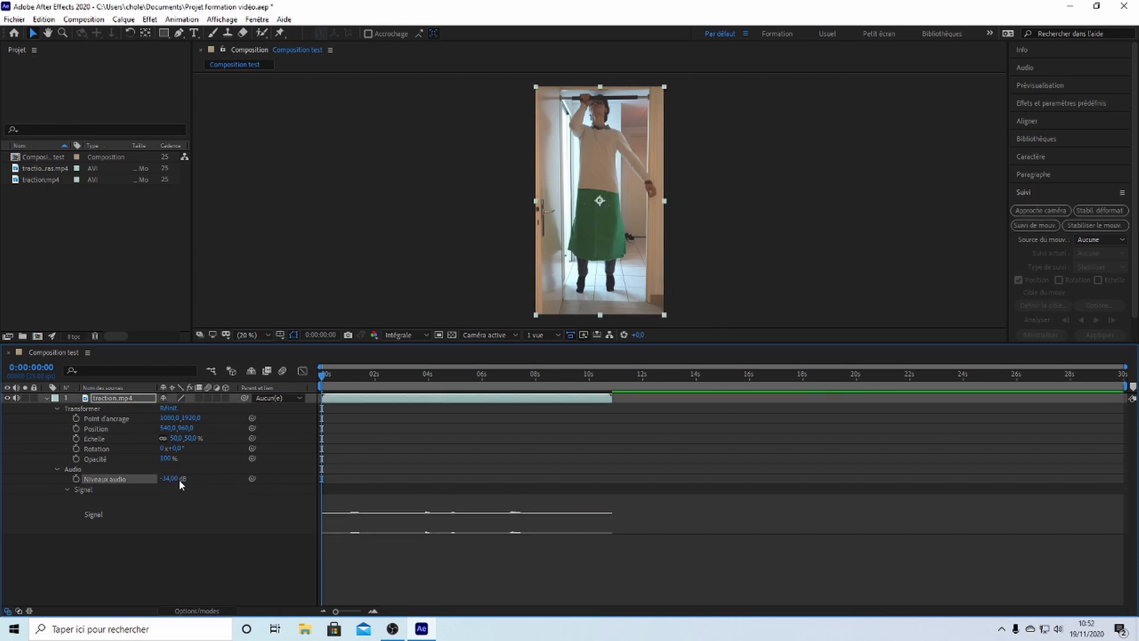
click(171, 478)
key(Return)
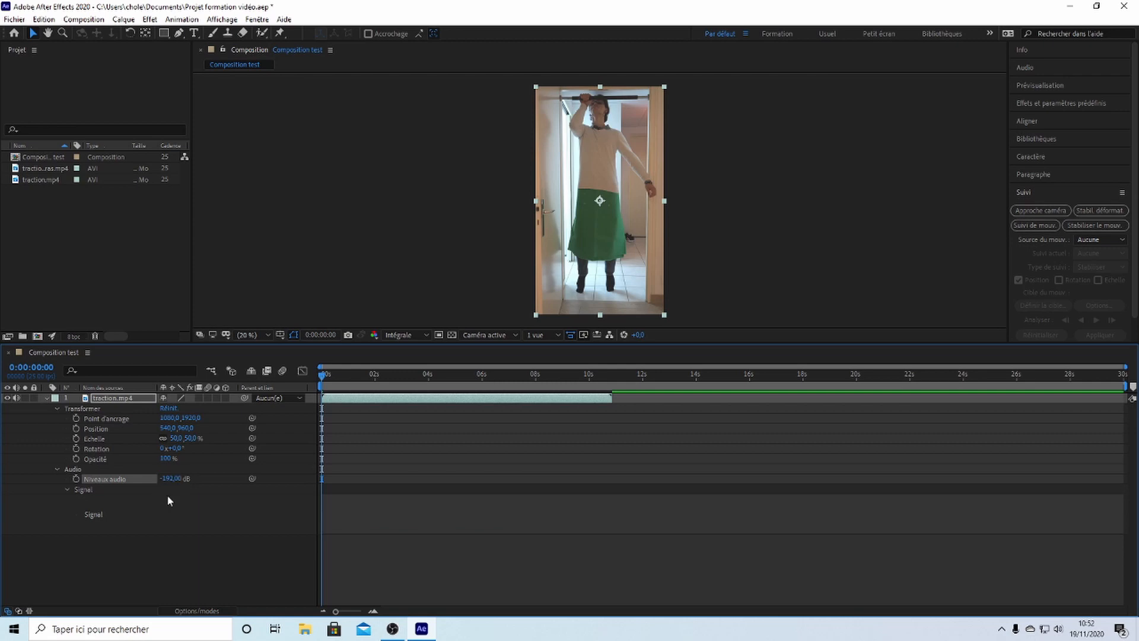
click(171, 478)
text(0)
key(Return)
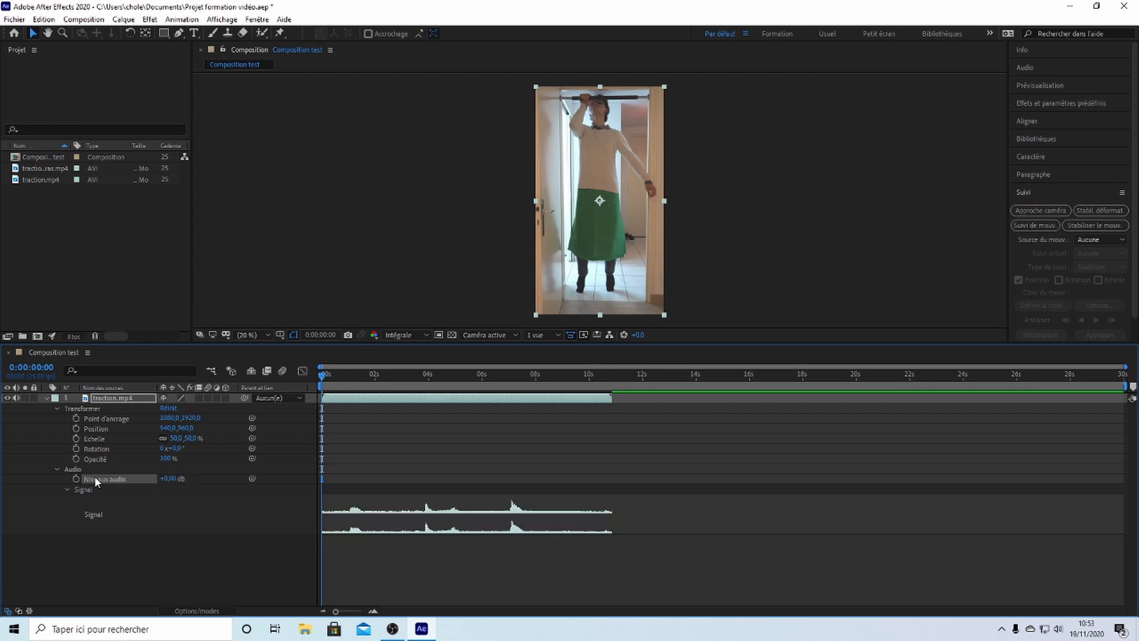
click(57, 468)
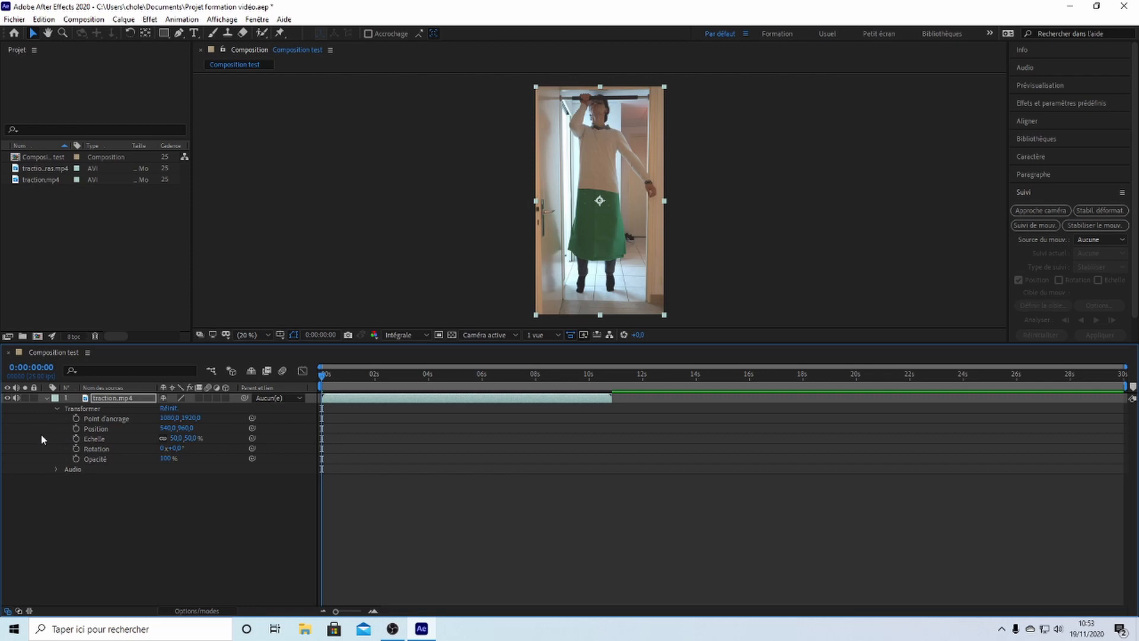
- Animate the traction.mp4 layer's Point d'ancrage with a keyframe at the start and a larger horizontal value at 0:00:01:23
click(76, 419)
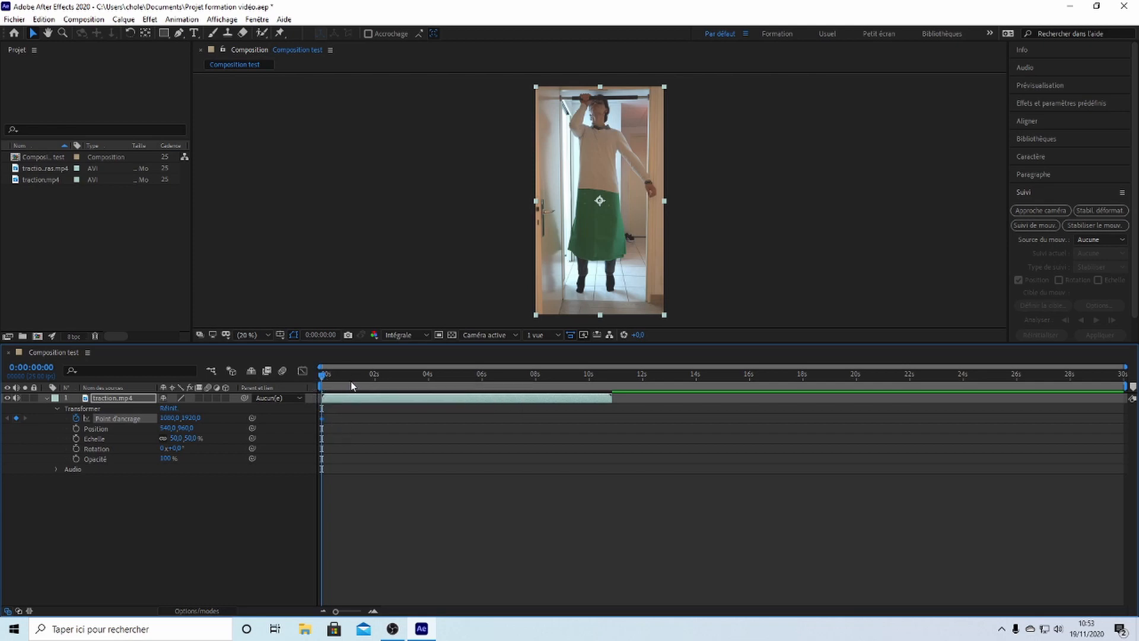
click(373, 375)
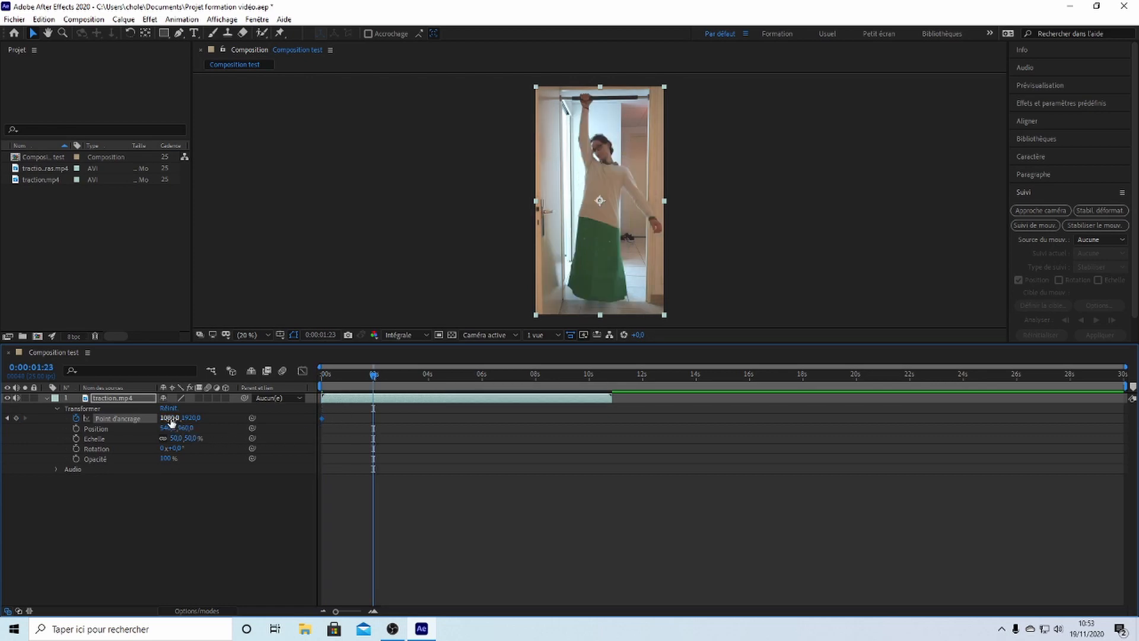
drag(170, 420, 418, 409)
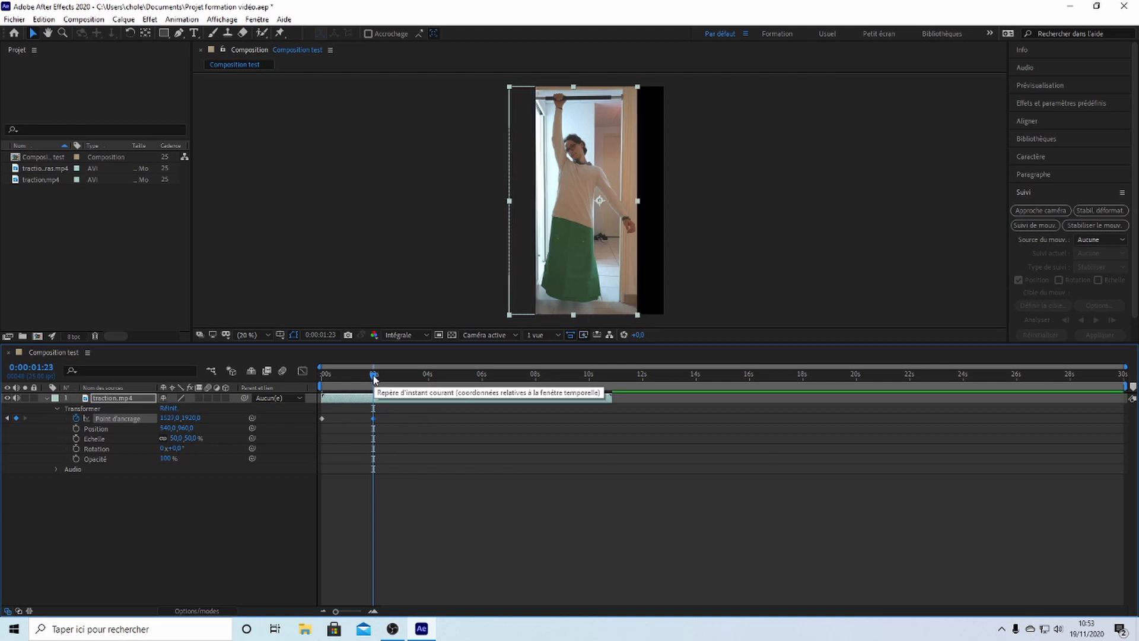
- Play the anchor point animation from the start, and remove all of the Point d'ancrage keyframes
drag(329, 380, 310, 380)
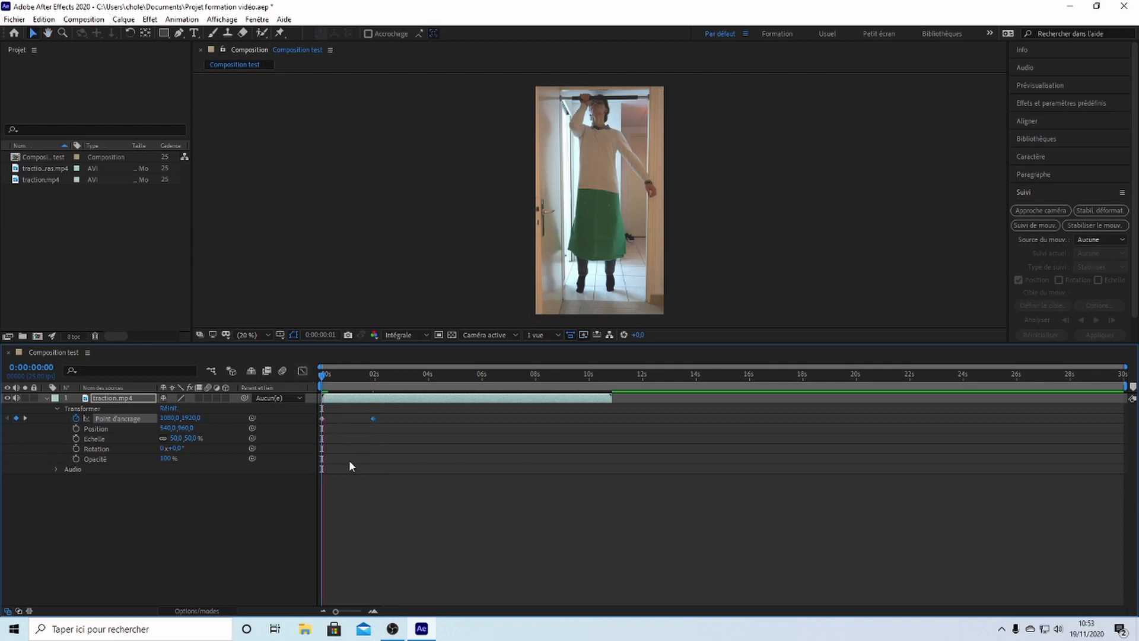
key(space)
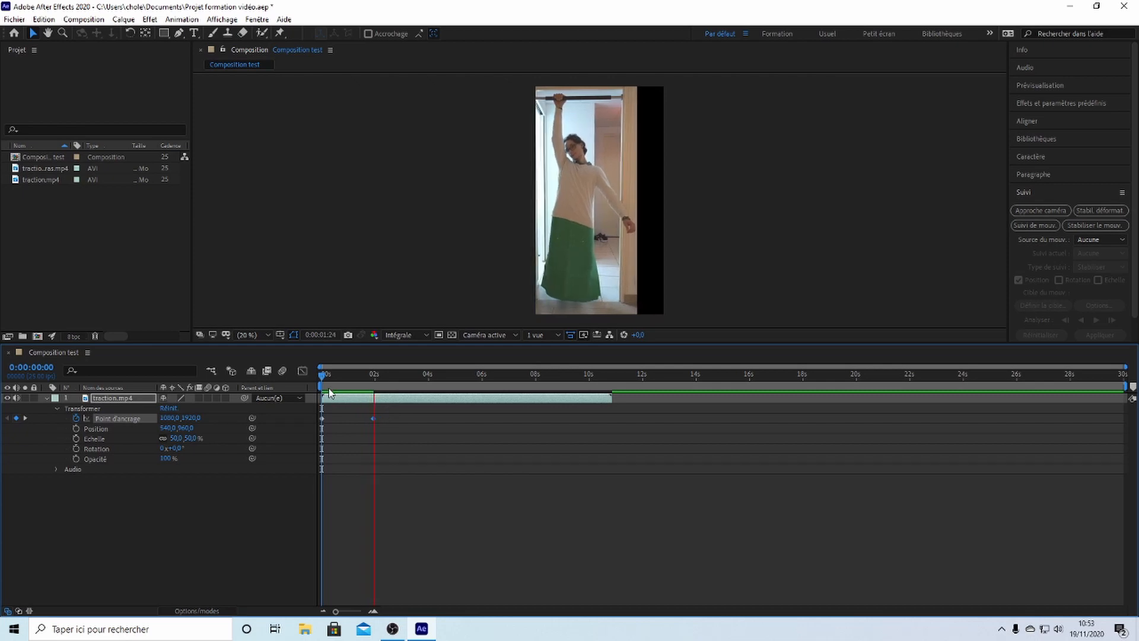
key(space)
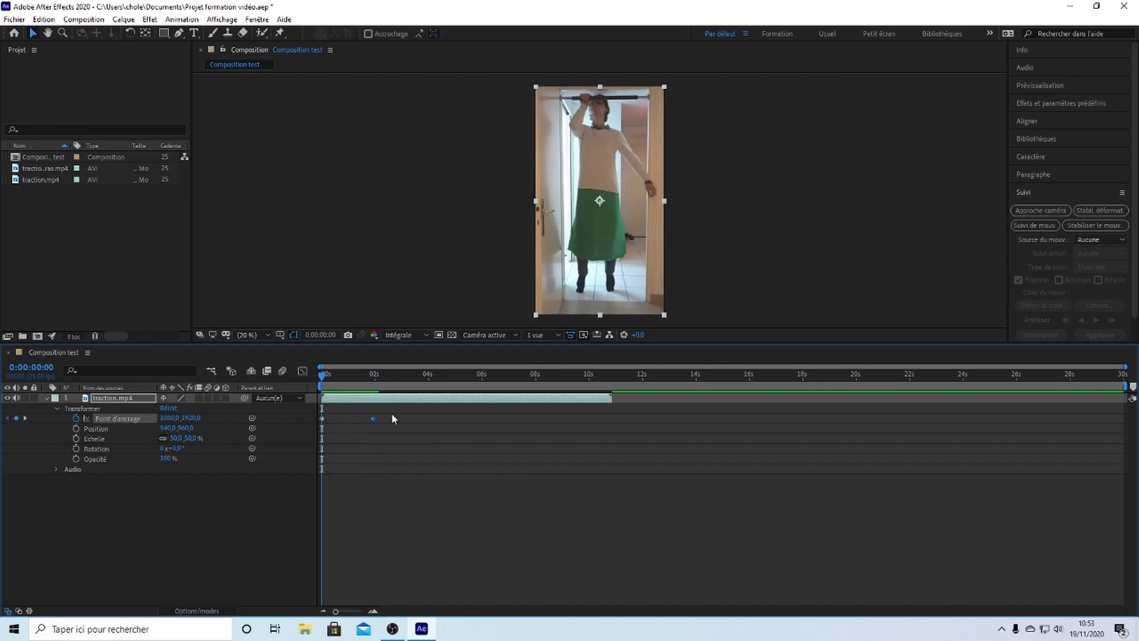
key(space)
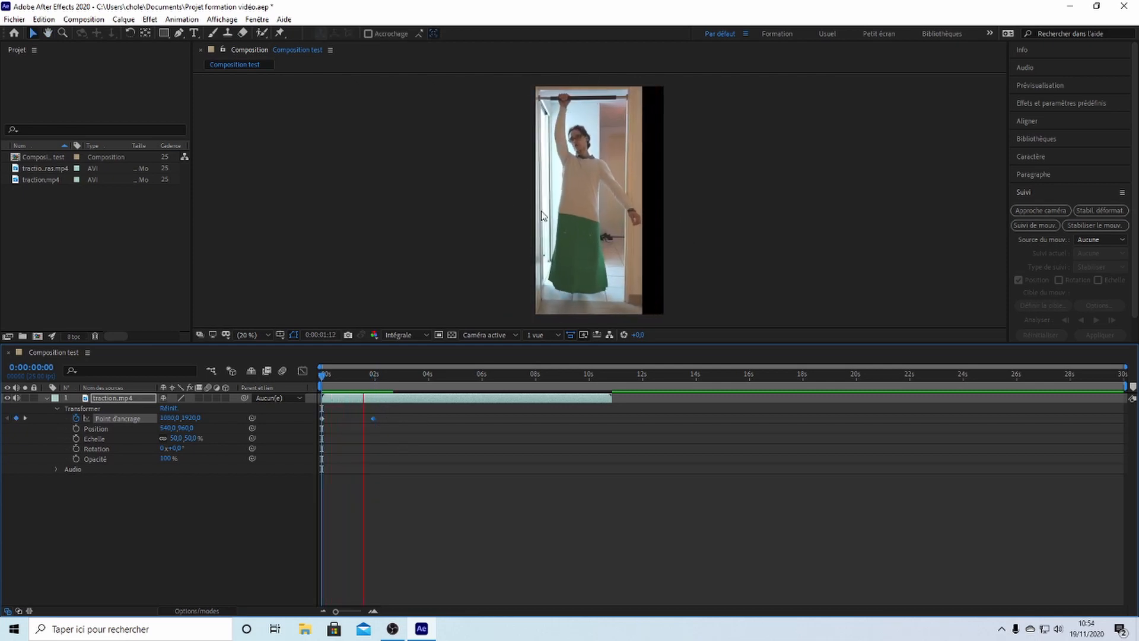
key(space)
drag(335, 387, 315, 401)
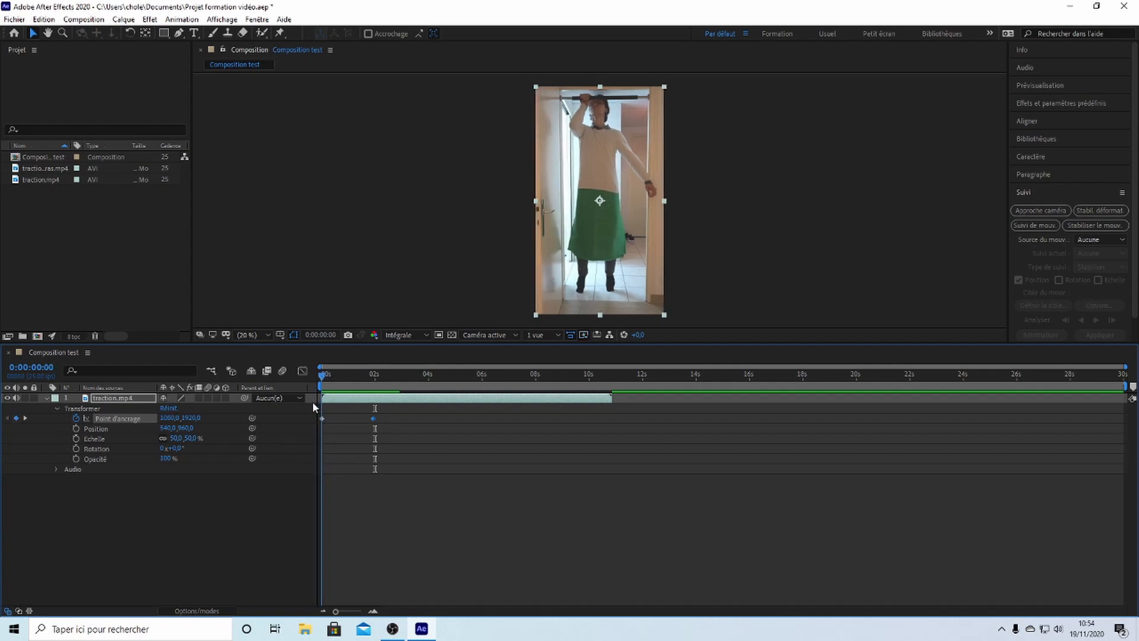
right_click(312, 400)
mouse_move(318, 382)
mouse_down()
mouse_move(373, 374)
mouse_move(363, 374)
mouse_move(367, 404)
mouse_move(346, 411)
mouse_move(311, 375)
mouse_up()
right_click(342, 416)
click(75, 418)
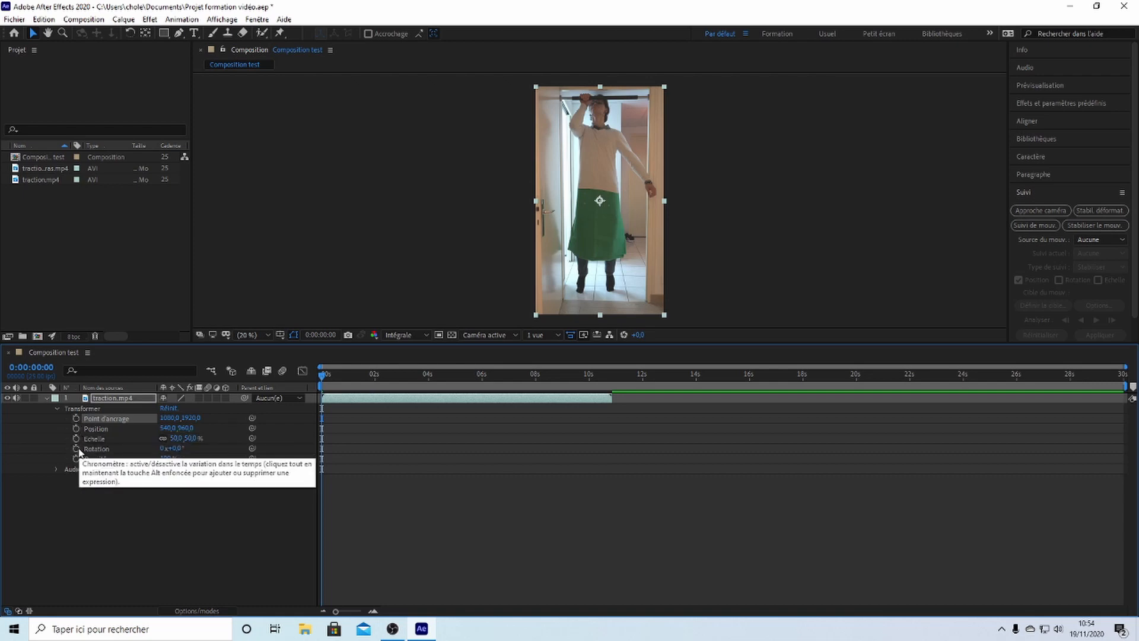
- Animate the traction.mp4 layer's Echelle from 50 % at the start to a larger scale at about 2 seconds
click(76, 438)
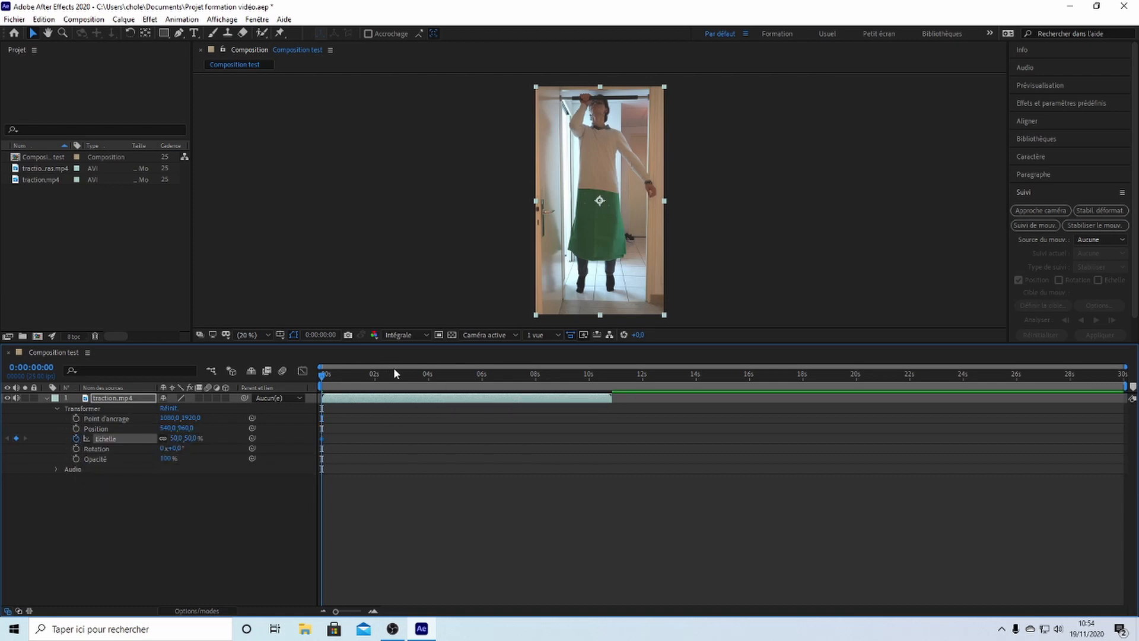
click(374, 375)
drag(176, 438, 333, 397)
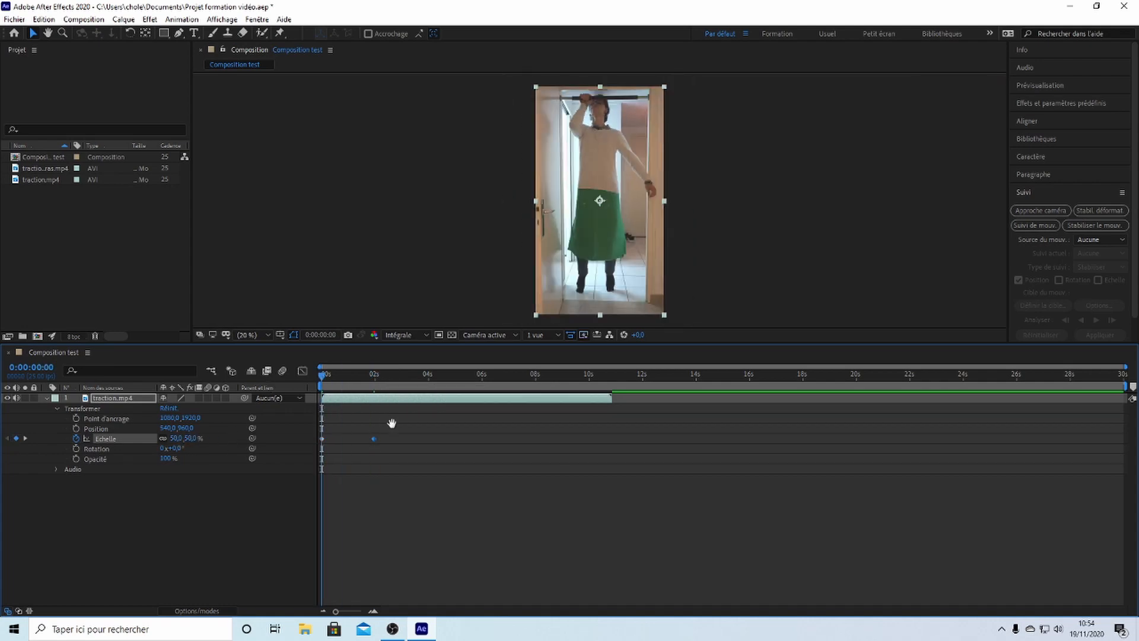
- Play and scrub through the scale animation, and remove all of the Echelle keyframes
key(space)
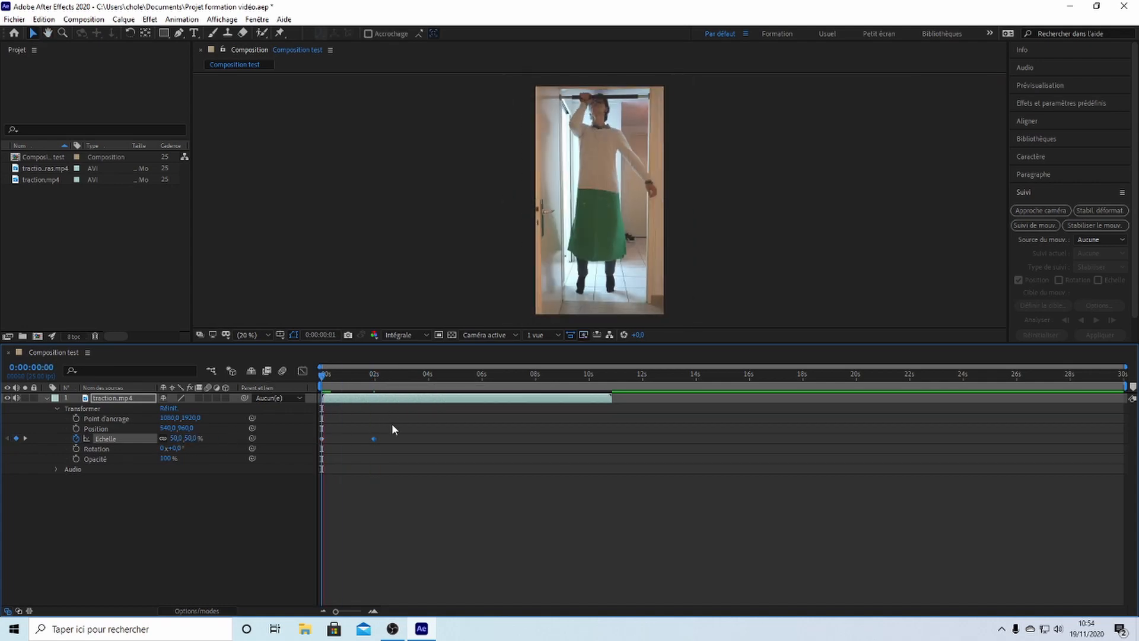
key(space)
click(319, 386)
drag(319, 386, 304, 405)
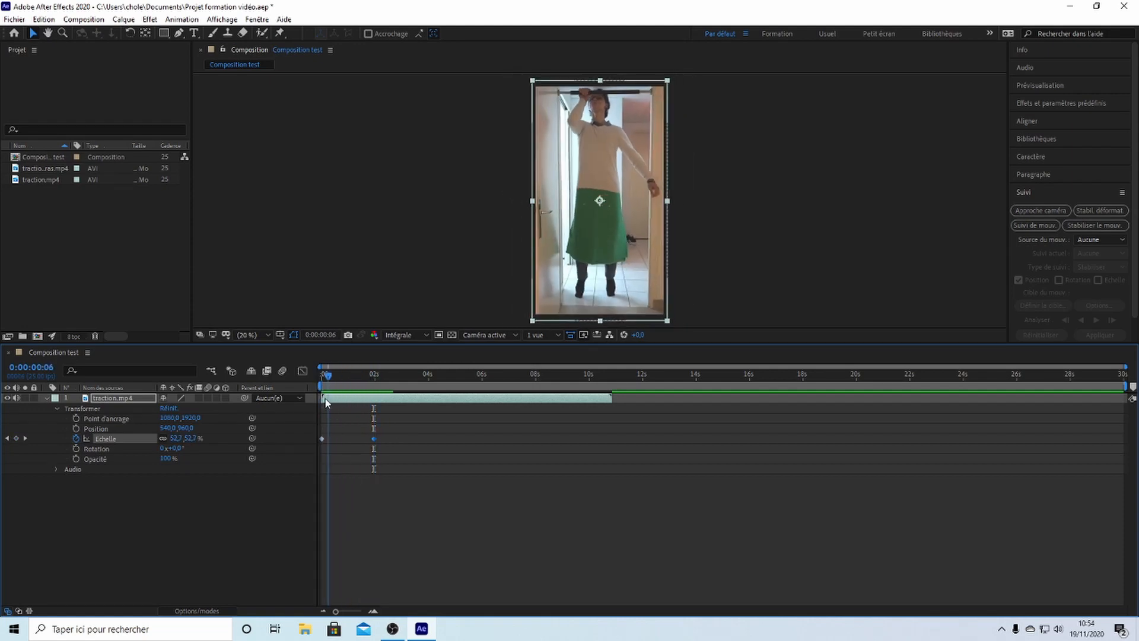
click(76, 438)
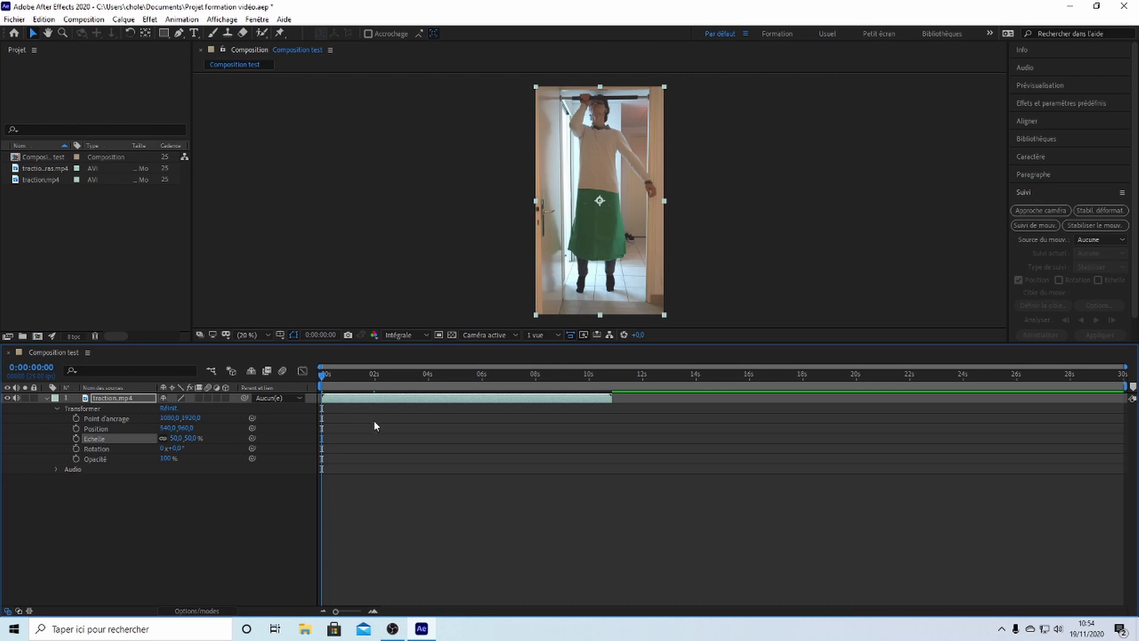
- Animate the traction.mp4 layer's Position with a keyframe at the start and a move to 800,960 at 0:00:02:00
click(77, 429)
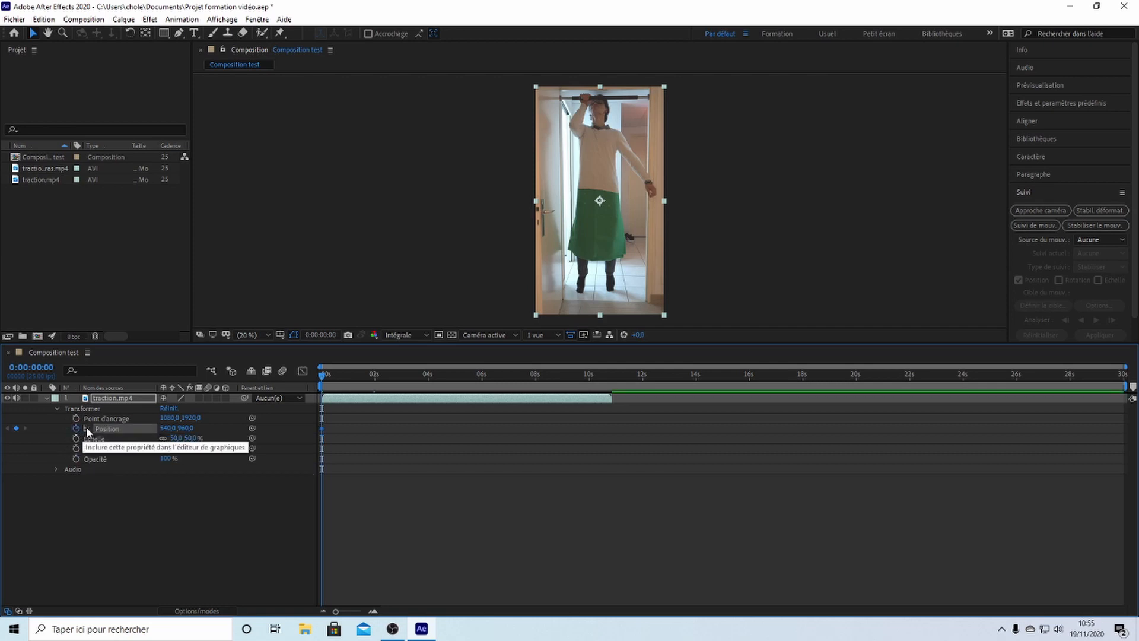
click(87, 427)
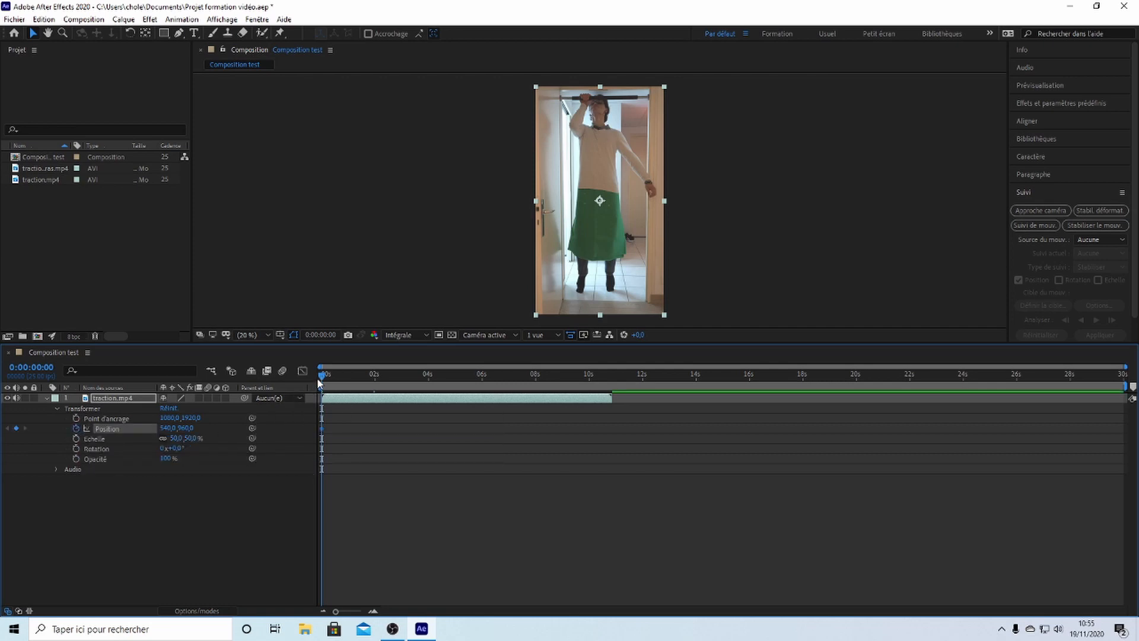
drag(317, 377, 375, 378)
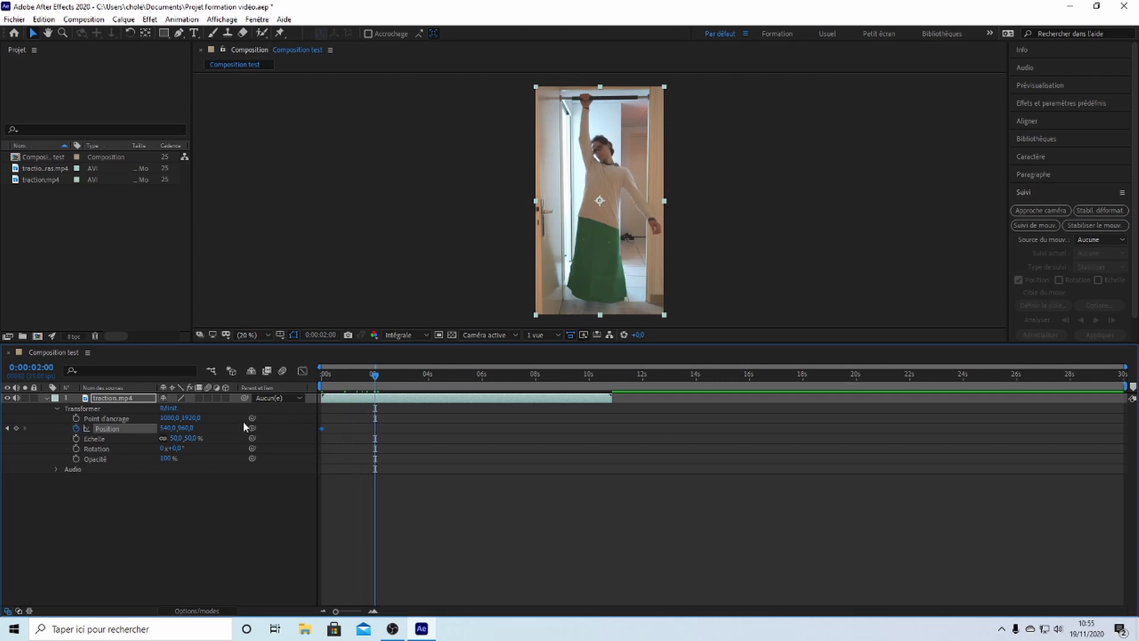
drag(168, 429, 322, 431)
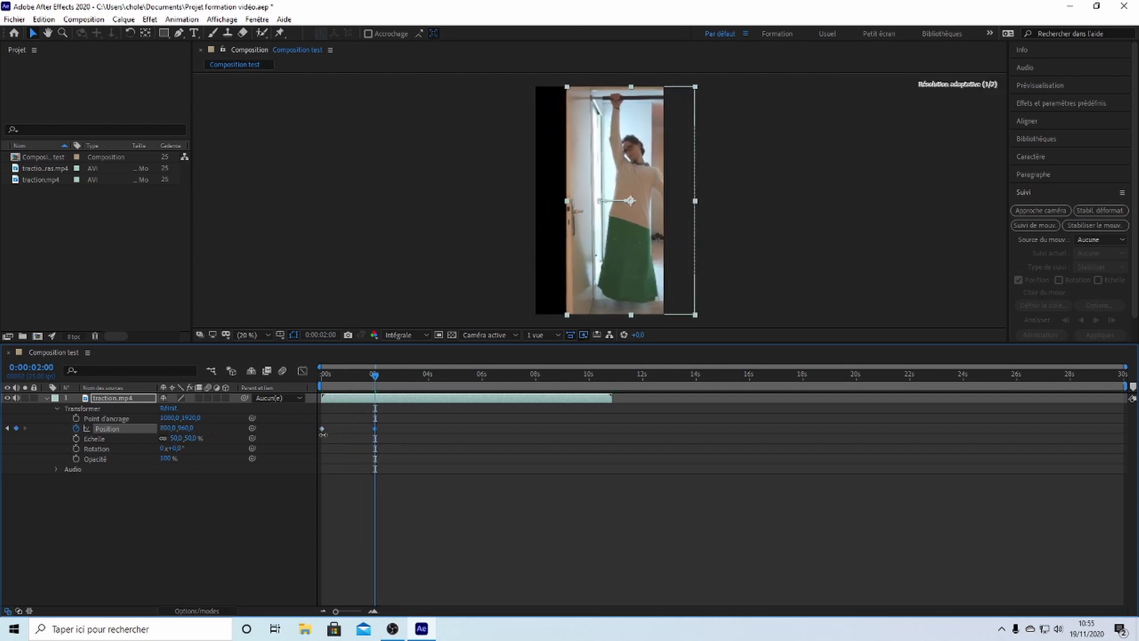
- Add a third Position keyframe at about 2.5 seconds that moves the layer back left, and return to the start of the composition
click(389, 376)
drag(169, 428, 100, 433)
click(339, 376)
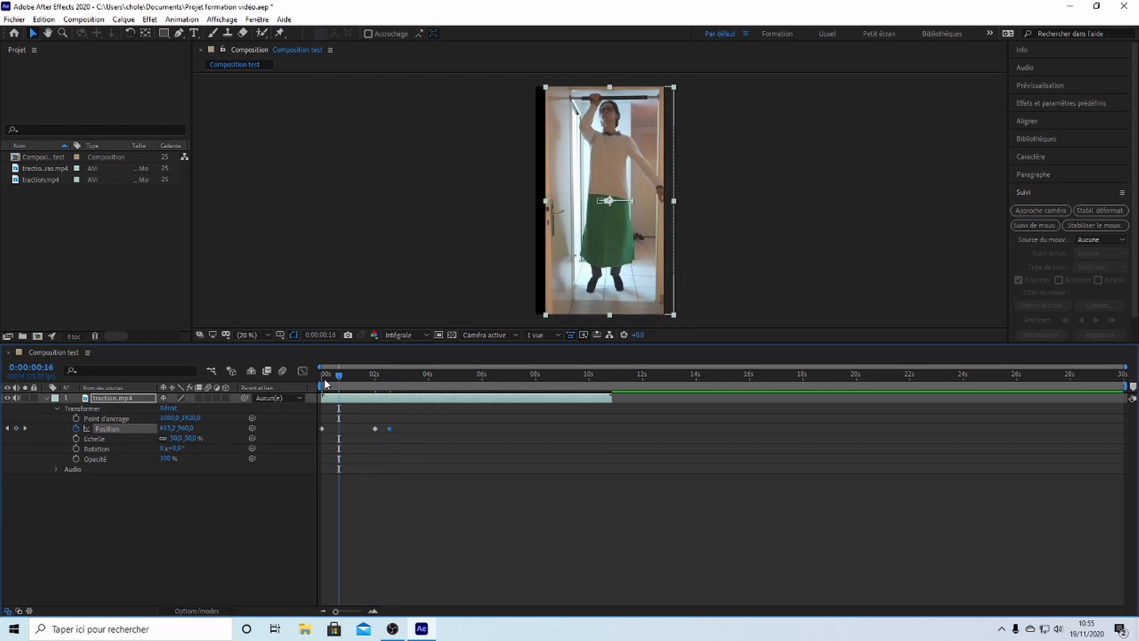
click(324, 378)
- Lower the composition preview resolution to Un demi, and play the Position animation from the start
click(418, 336)
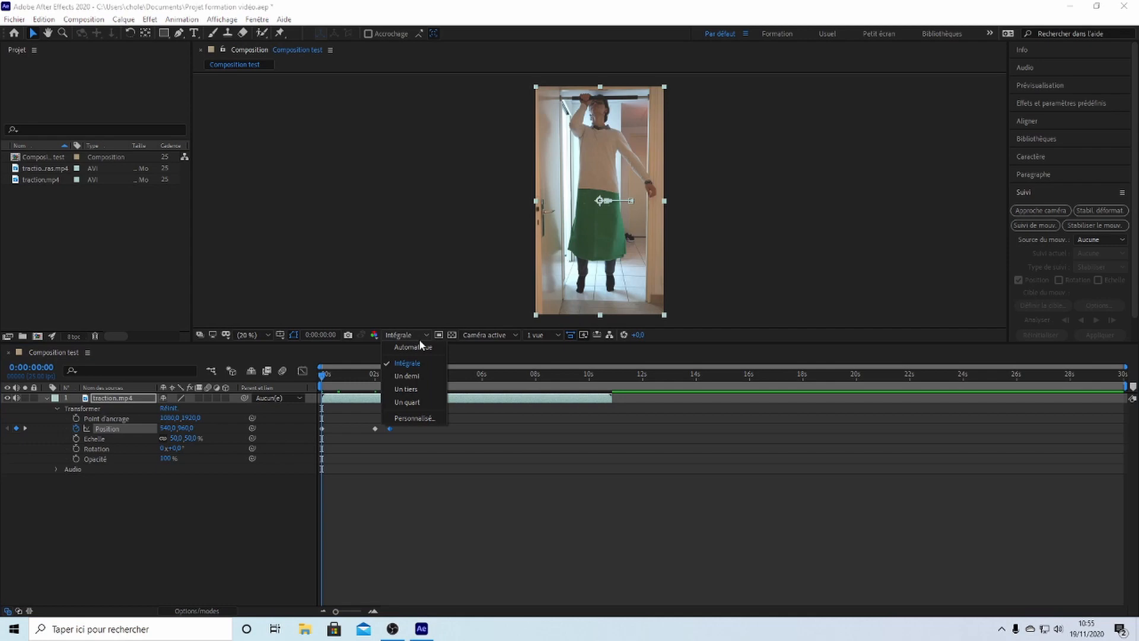
click(418, 376)
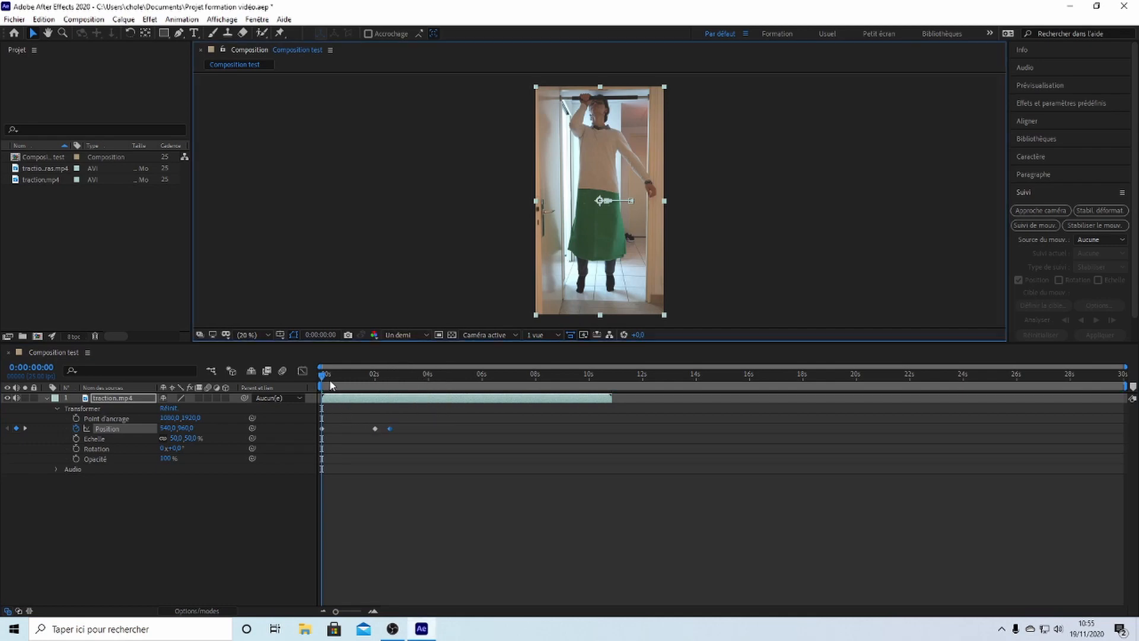
key(space)
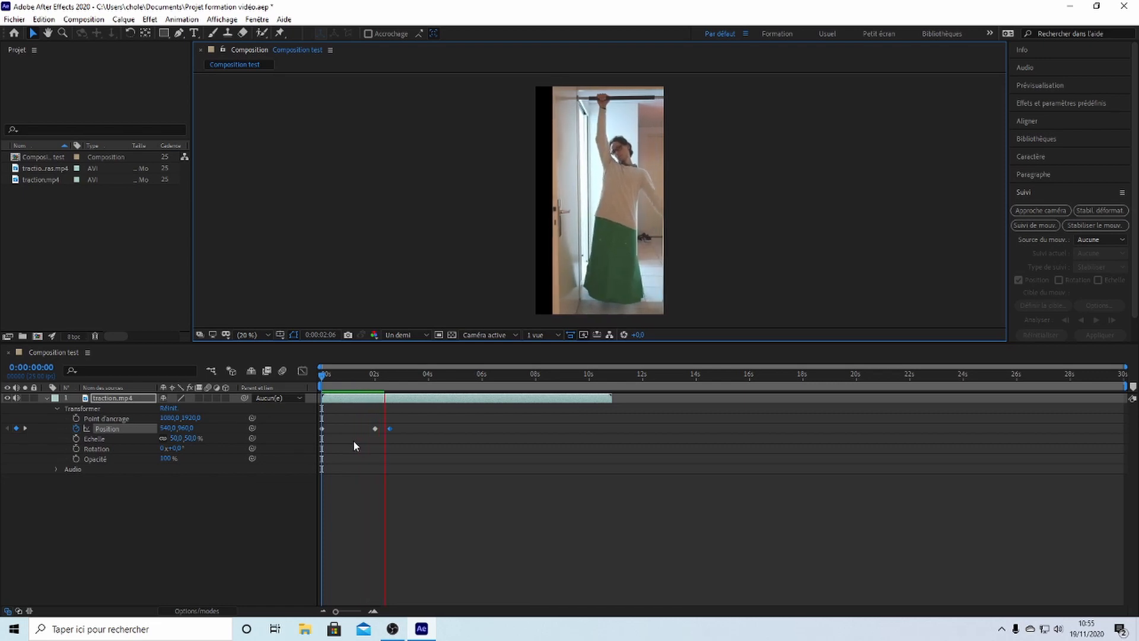
key(space)
- Replay and scrub through the Position animation around the 2-second keyframe to examine the layer's back-and-forth movement
click(353, 379)
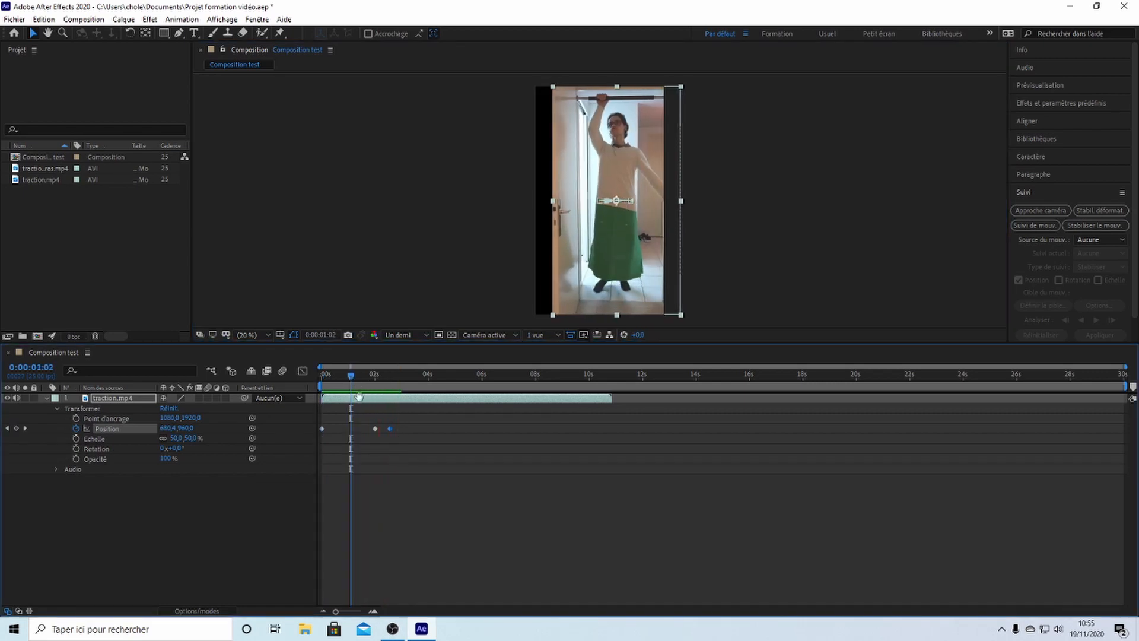
key(space)
key(space)
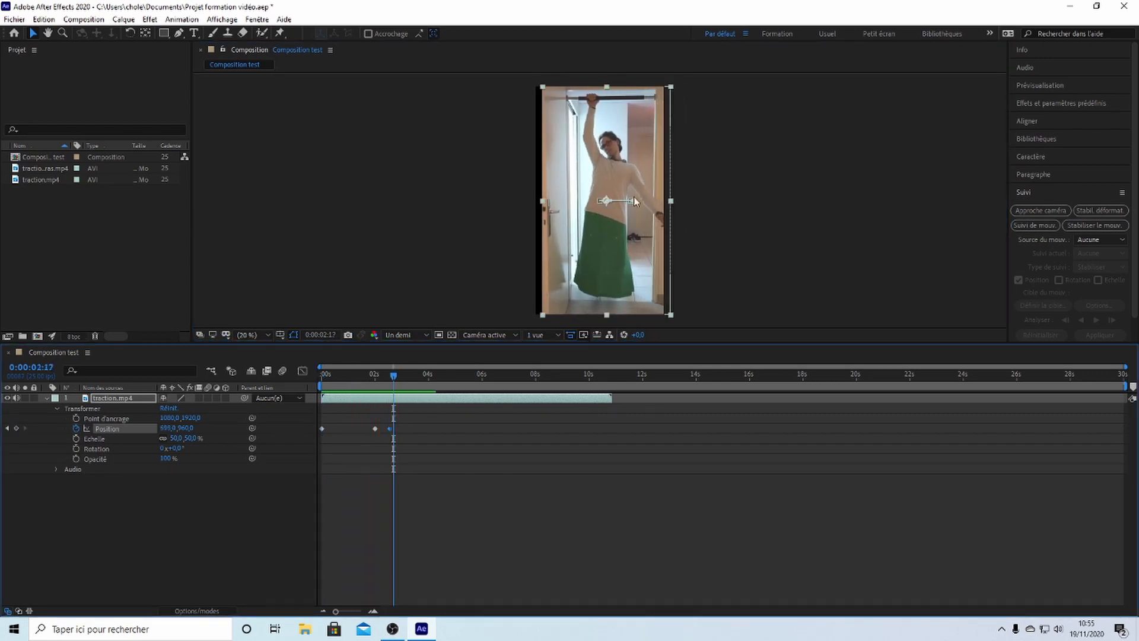
click(370, 375)
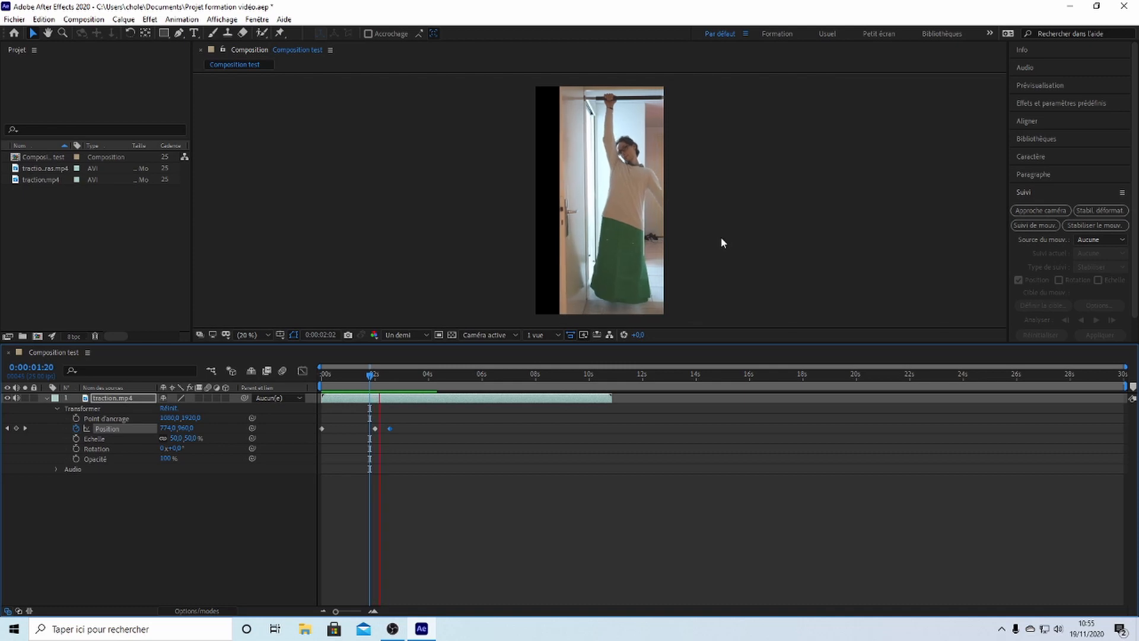
click(349, 377)
key(space)
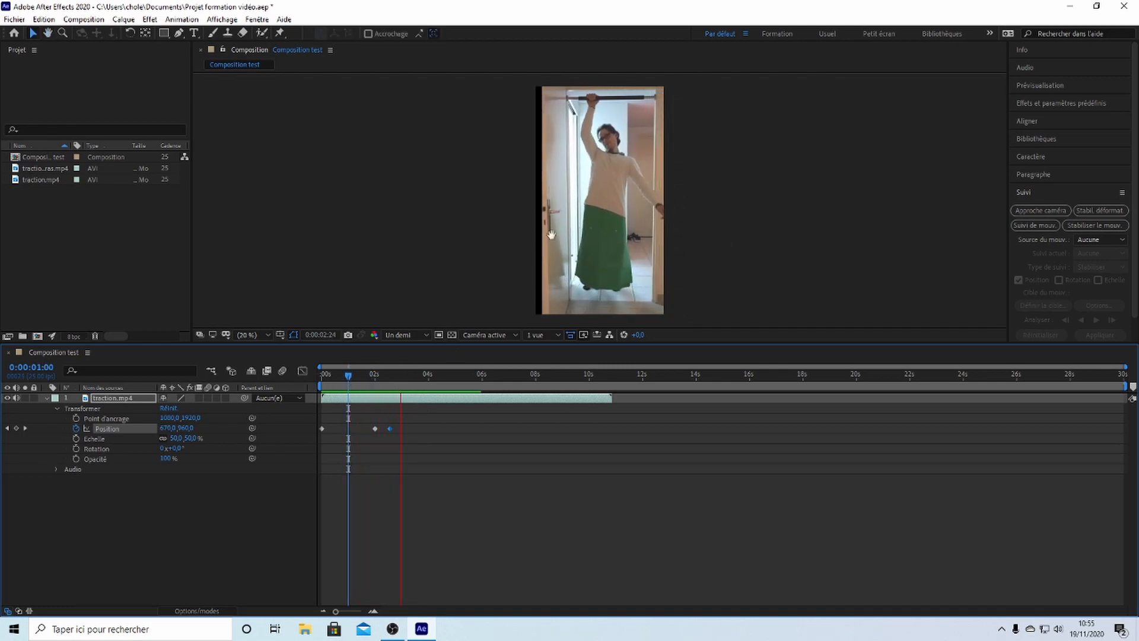
key(space)
mouse_move(379, 379)
mouse_down()
mouse_move(331, 384)
mouse_move(365, 366)
mouse_up()
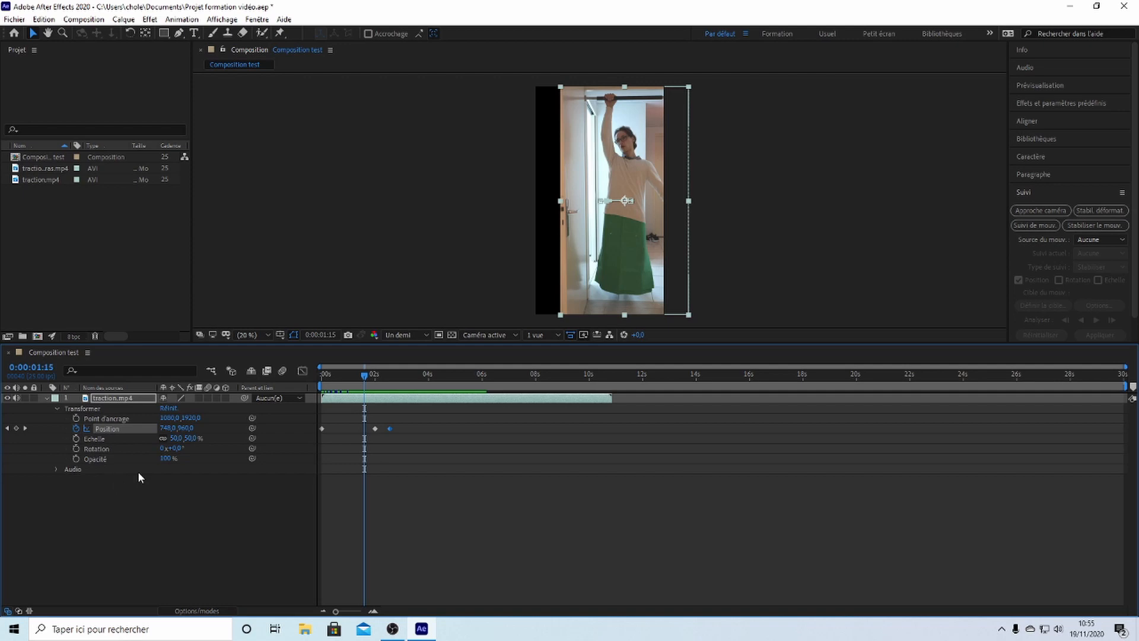
- Show the Position curve in the graph editor and apply Easy Ease to the keyframe at 0:00:02:00
click(302, 372)
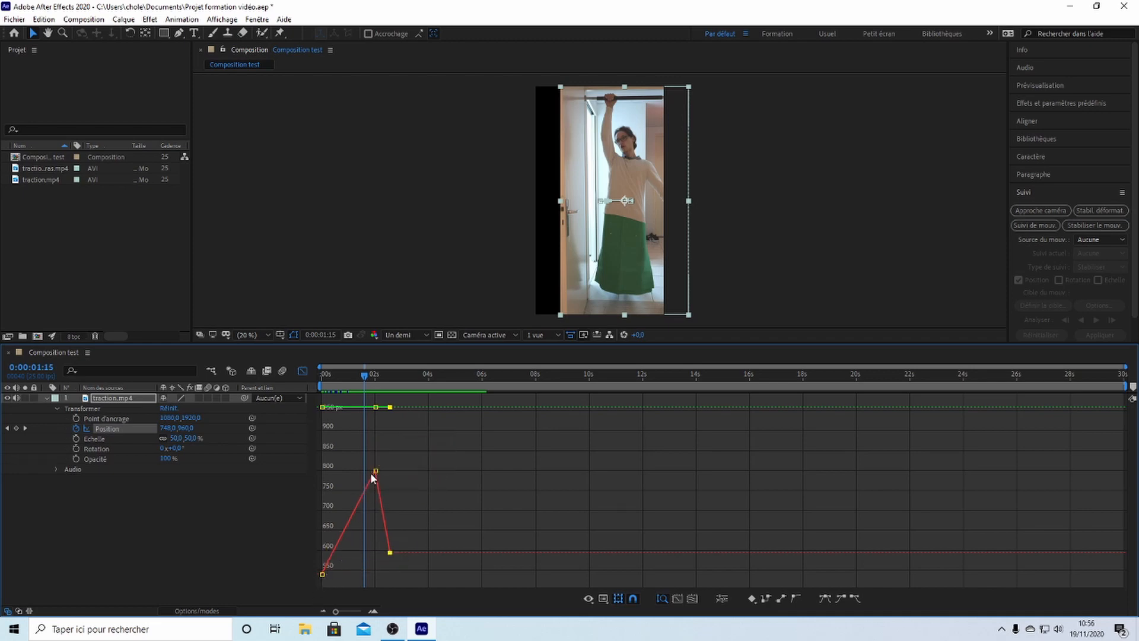
mouse_move(322, 574)
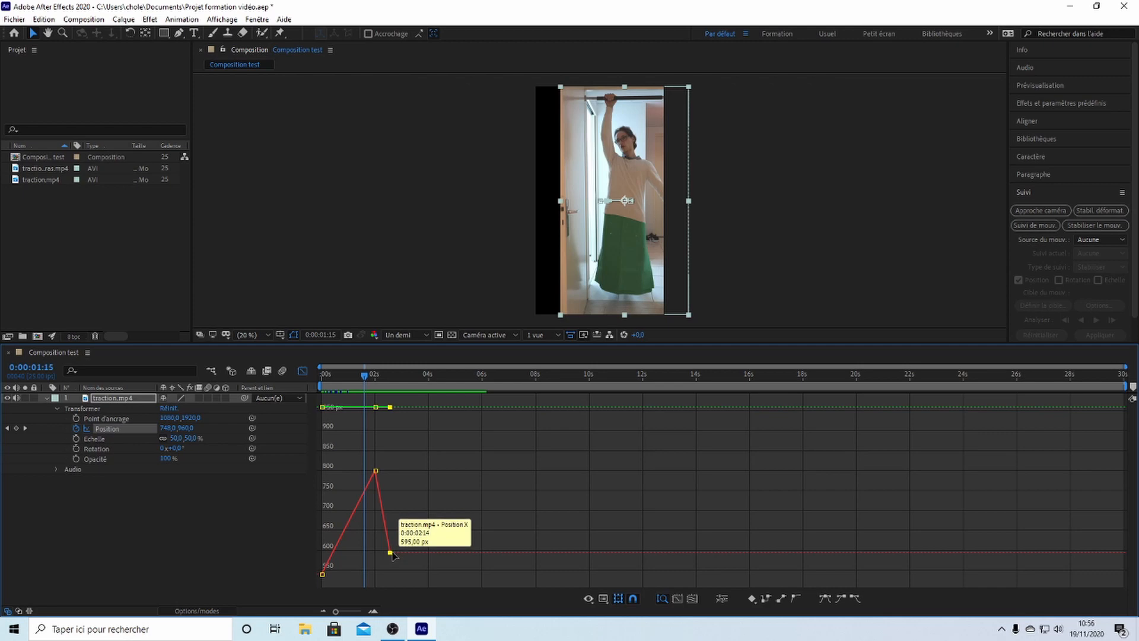
click(375, 377)
click(375, 471)
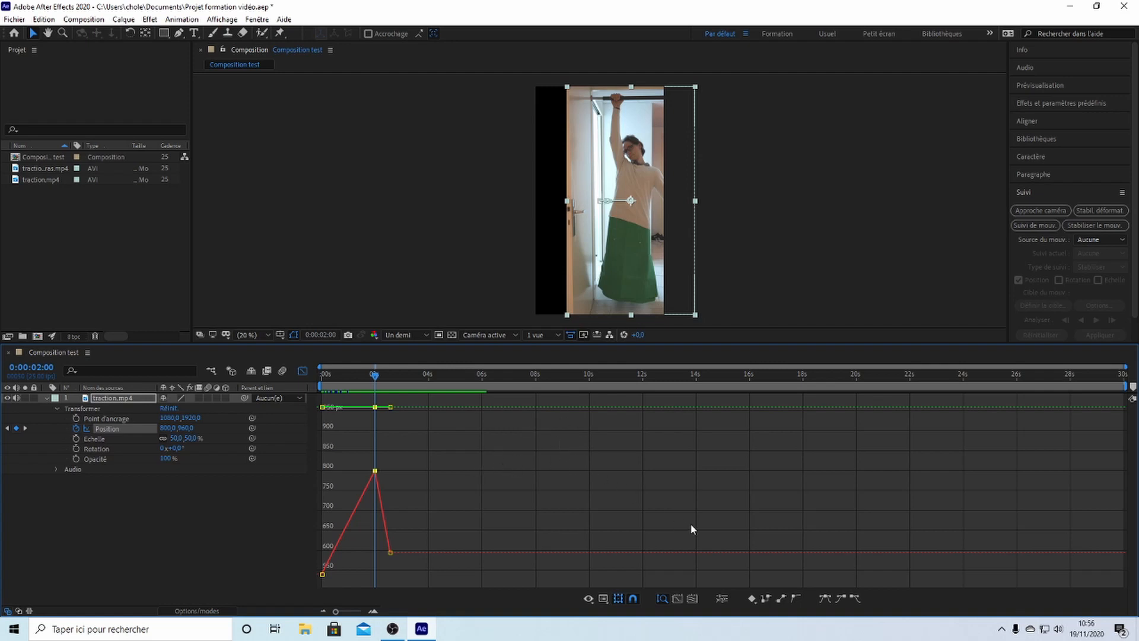
click(825, 599)
mouse_move(376, 472)
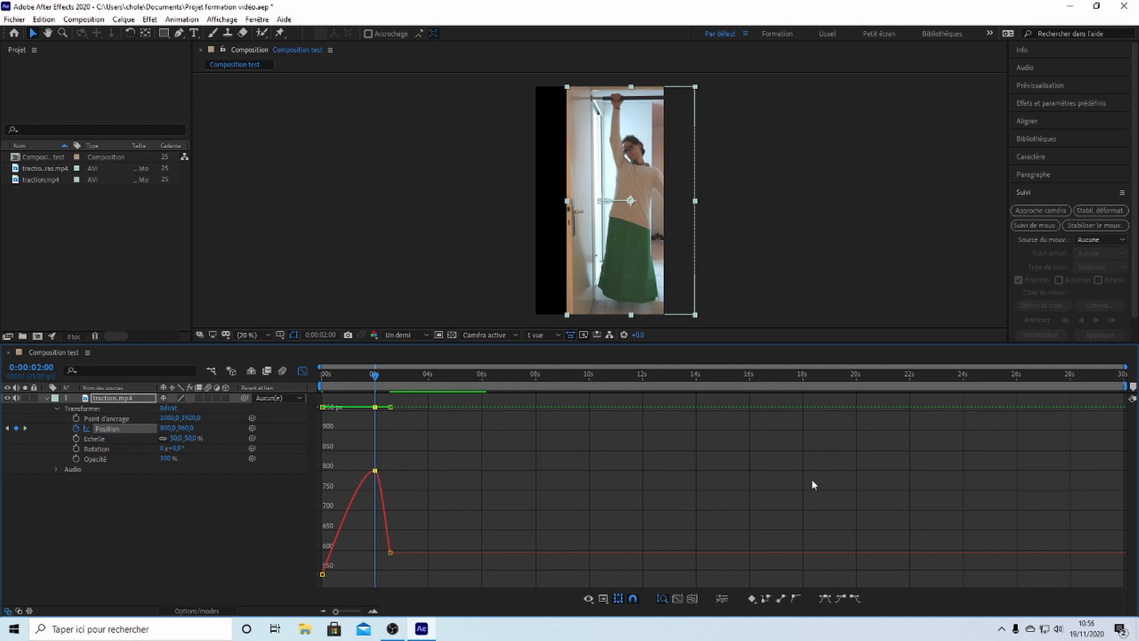
- Play and scrub through the eased Position animation to examine the motion before and after the 2-second keyframe
drag(343, 611, 362, 612)
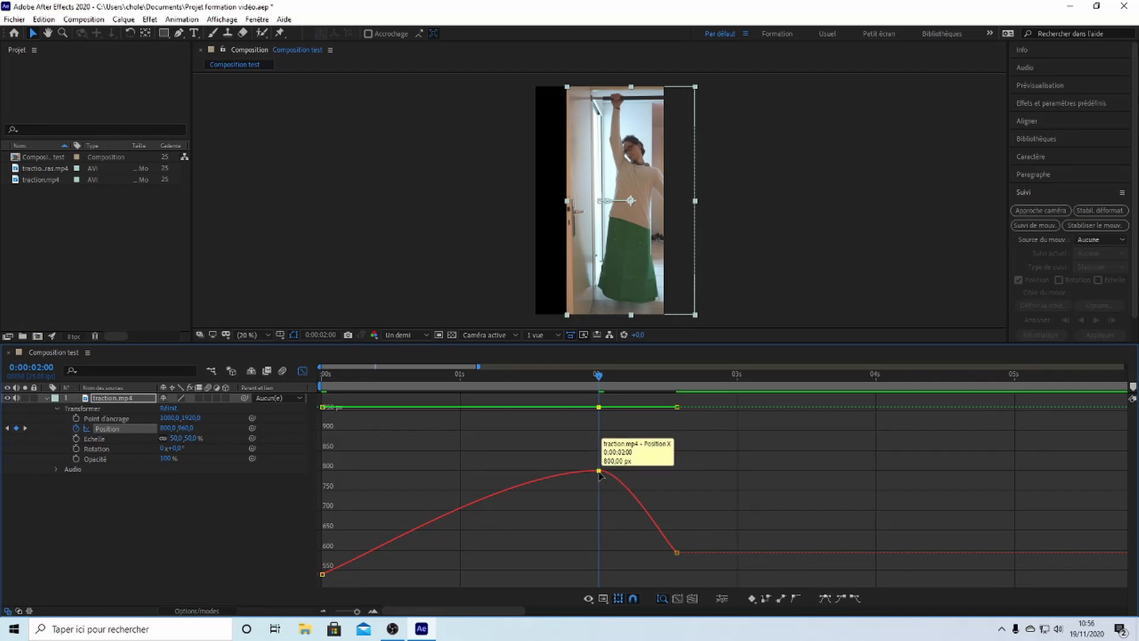
click(619, 479)
click(599, 471)
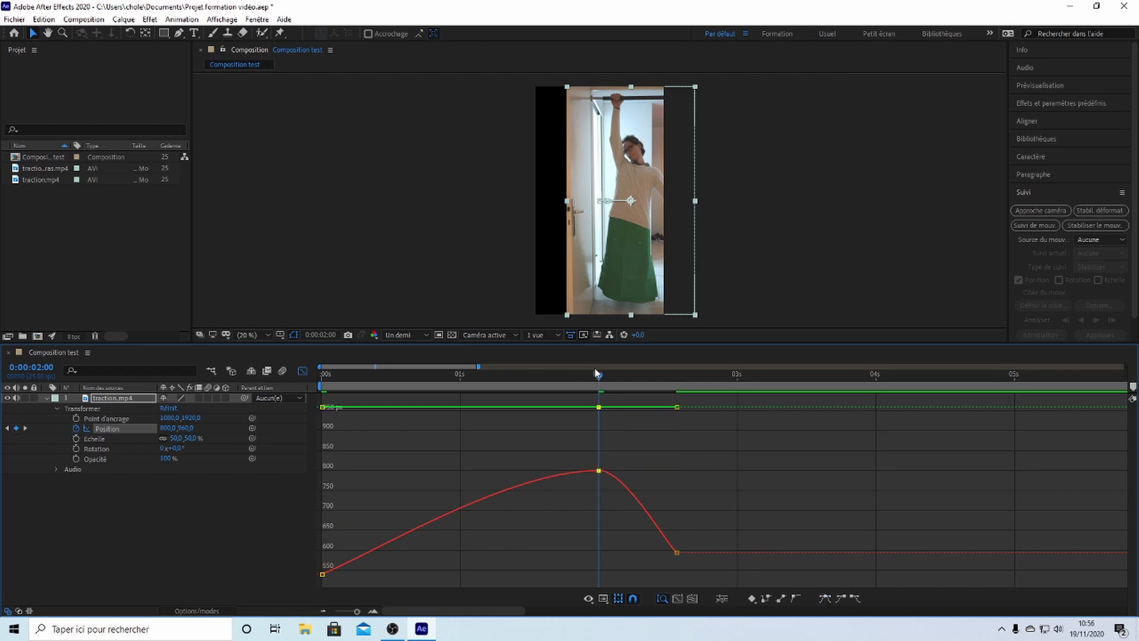
drag(598, 375, 476, 379)
key(Home)
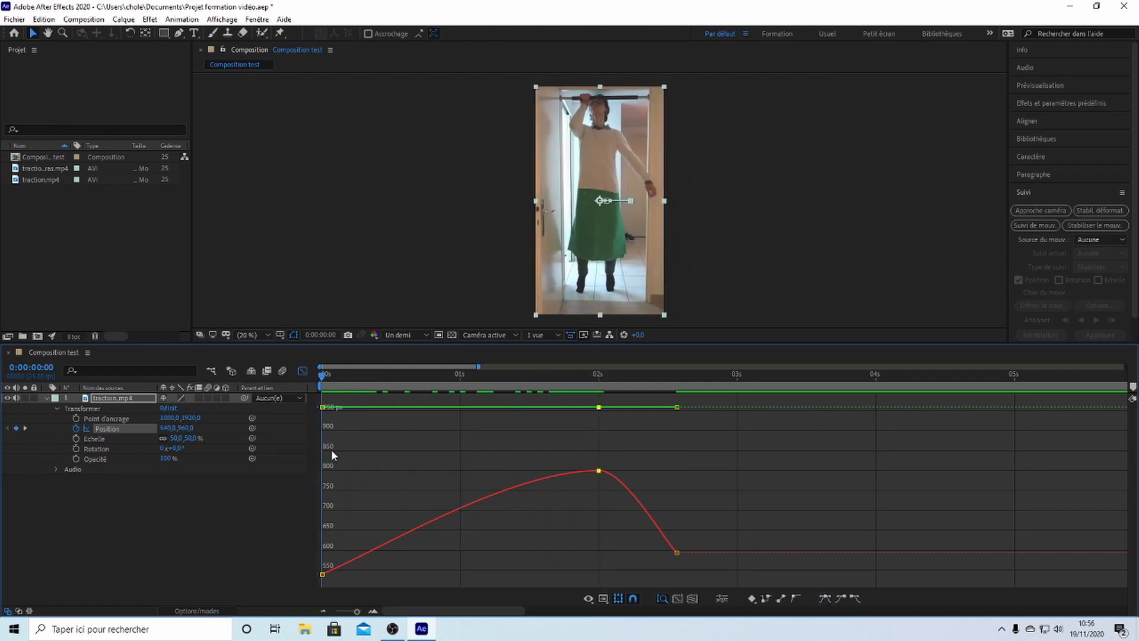
key(space)
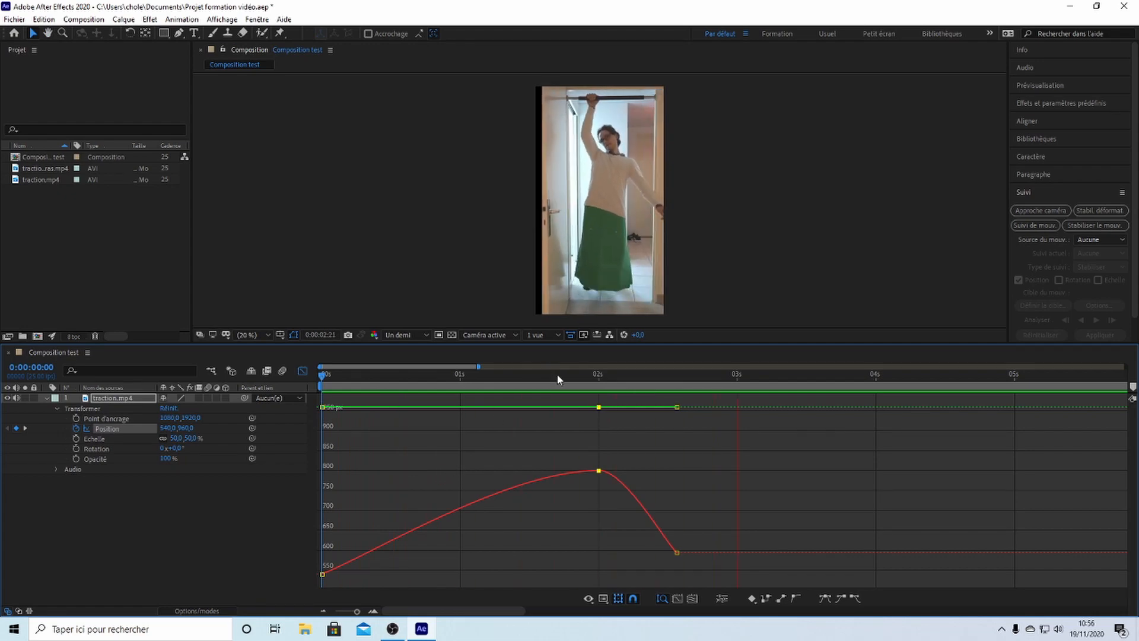
drag(560, 375, 487, 378)
key(space)
key(space)
key(space)
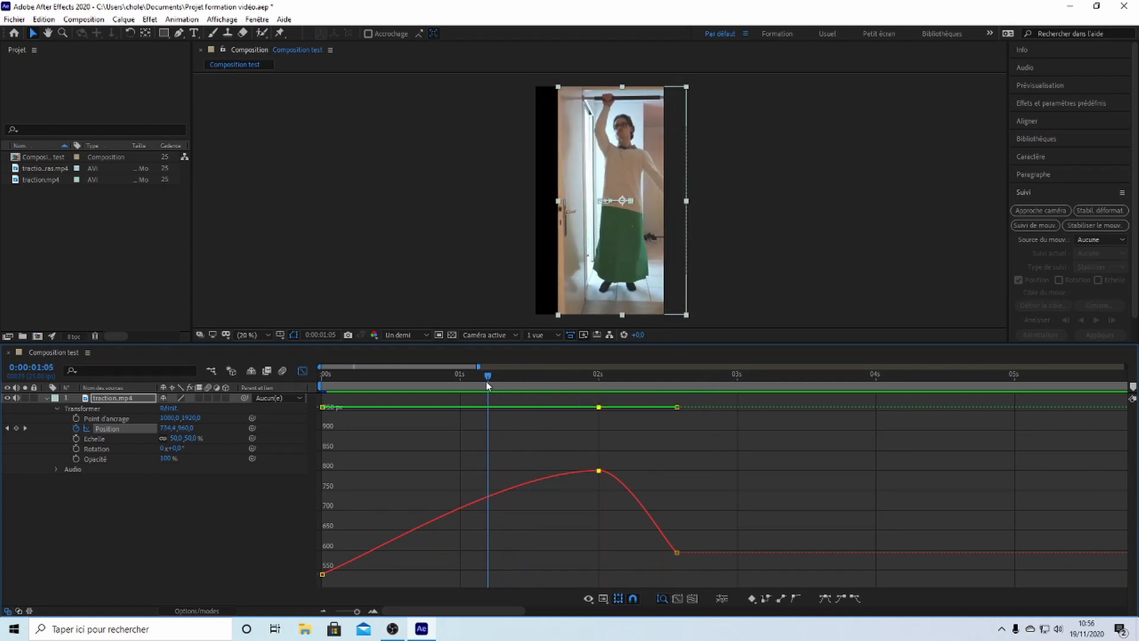
key(space)
key(space)
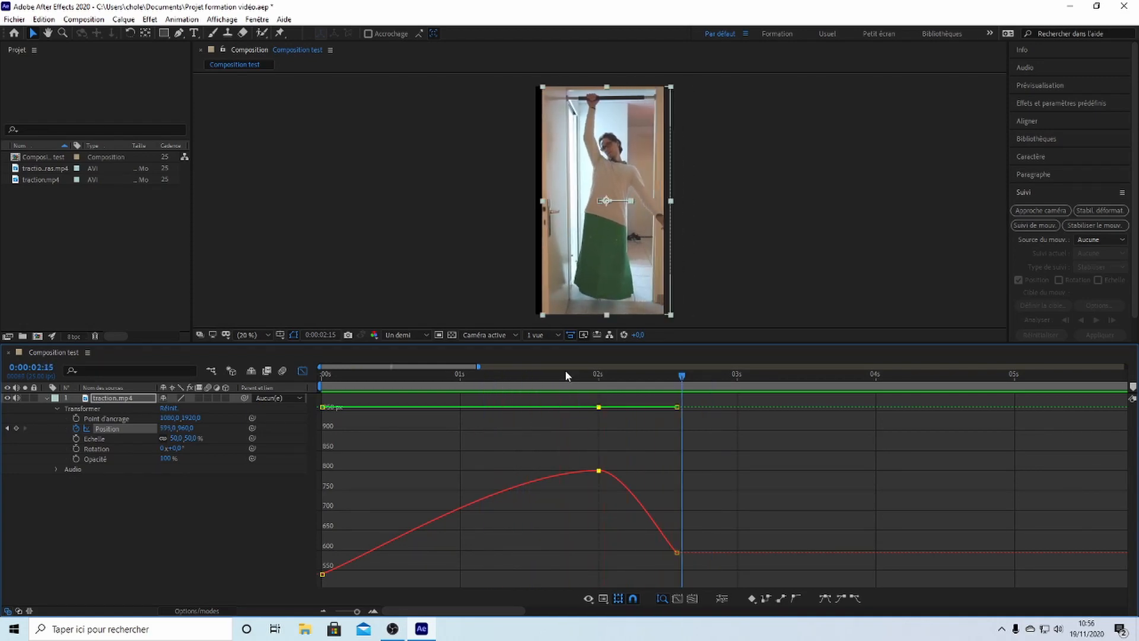
drag(564, 374, 632, 354)
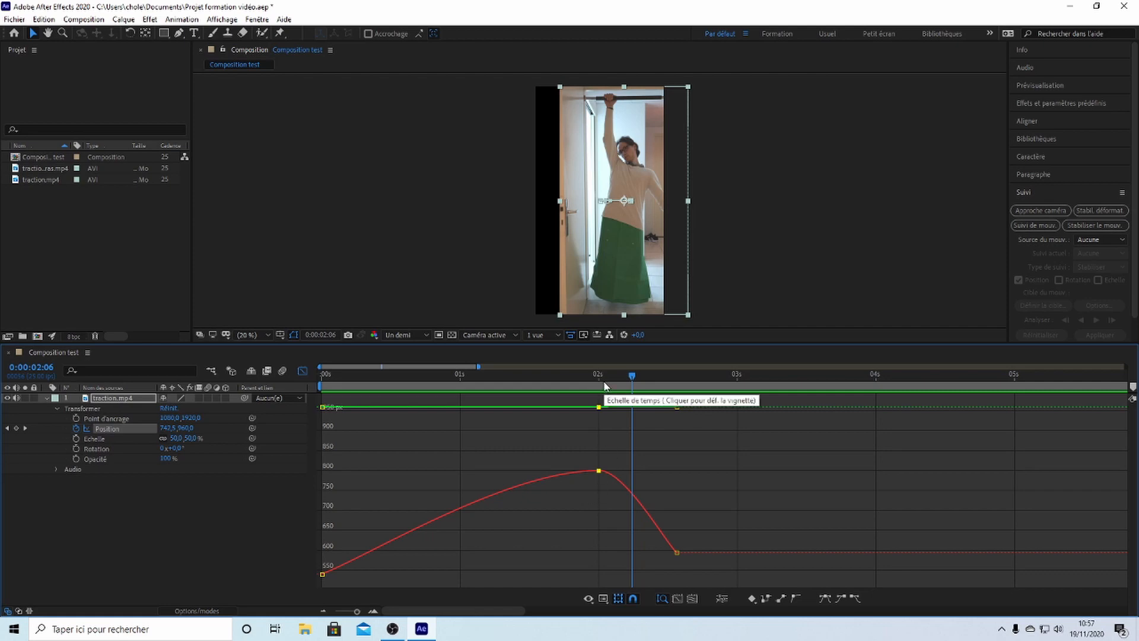
- Undo the two-way easing at 0:00:02:00 and try easing only the motion into that keyframe, previewing it
key(j)
key(ctrl+z)
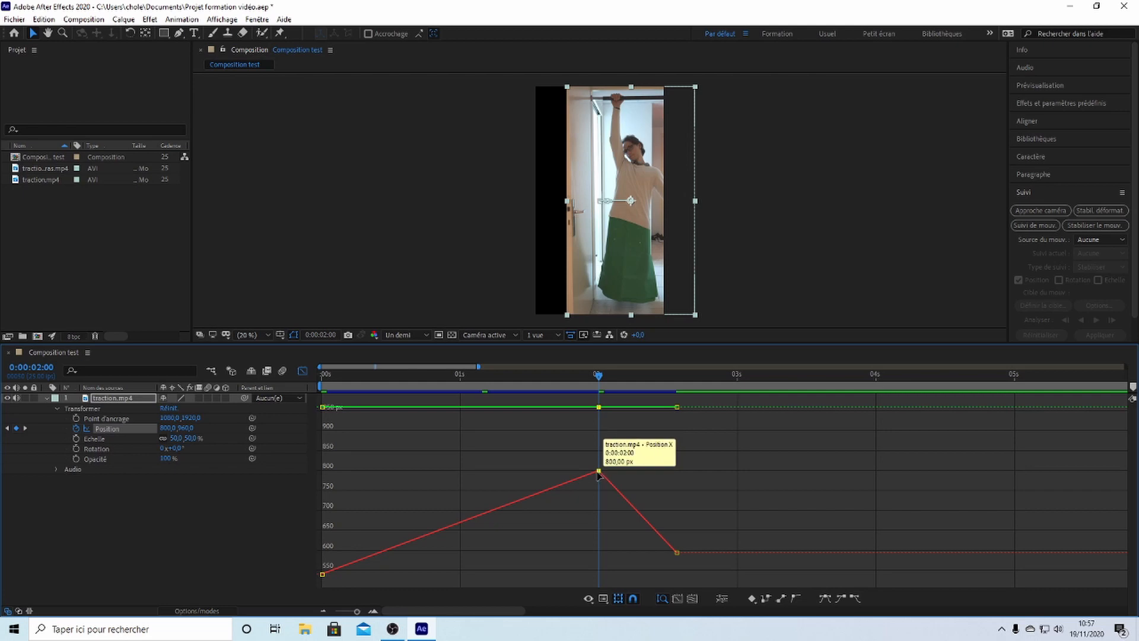
click(840, 598)
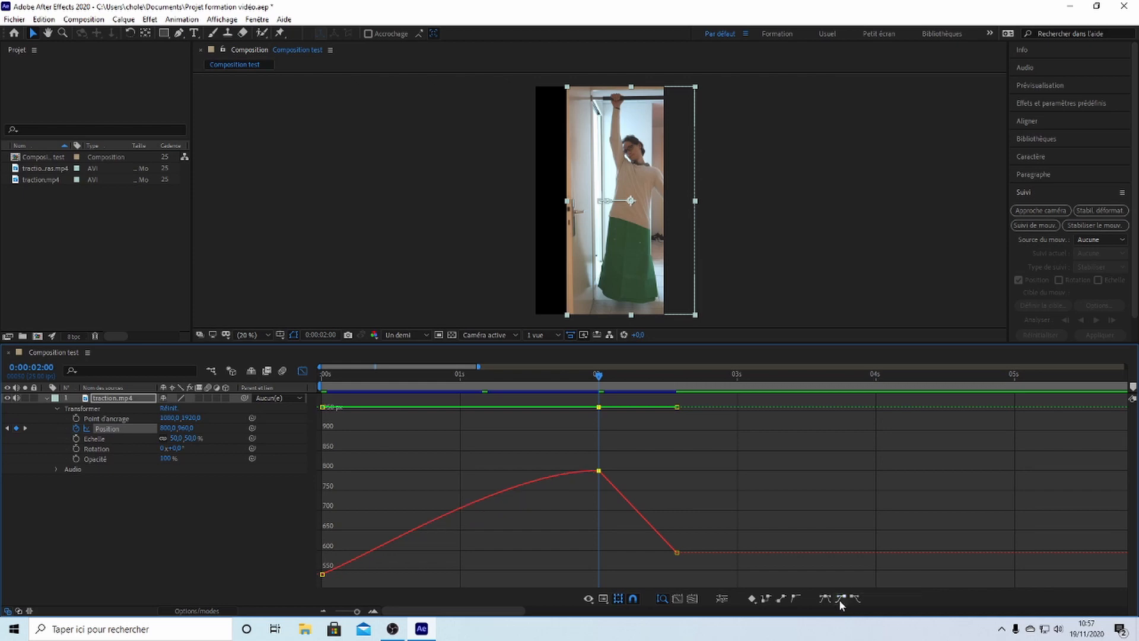
click(454, 384)
key(space)
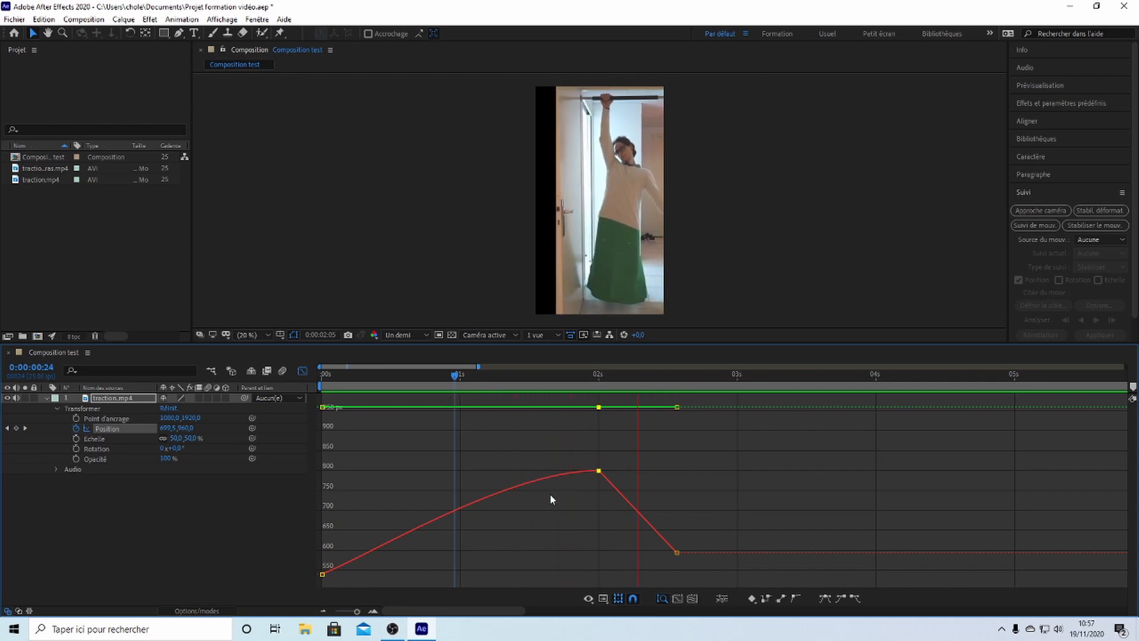
key(space)
- Undo the incoming ease and try easing only the motion out of the 2-second Position keyframe, previewing it
mouse_move(598, 381)
mouse_down()
mouse_move(513, 411)
mouse_move(544, 389)
mouse_move(601, 380)
mouse_up()
key(ctrl+z)
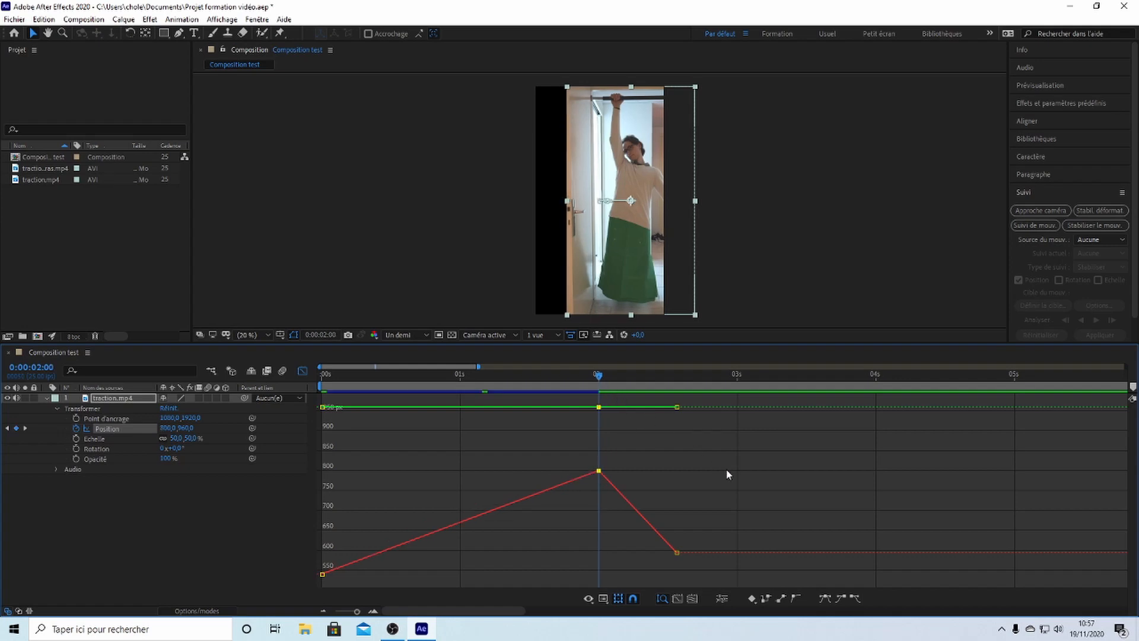
click(853, 596)
drag(598, 372, 504, 387)
key(space)
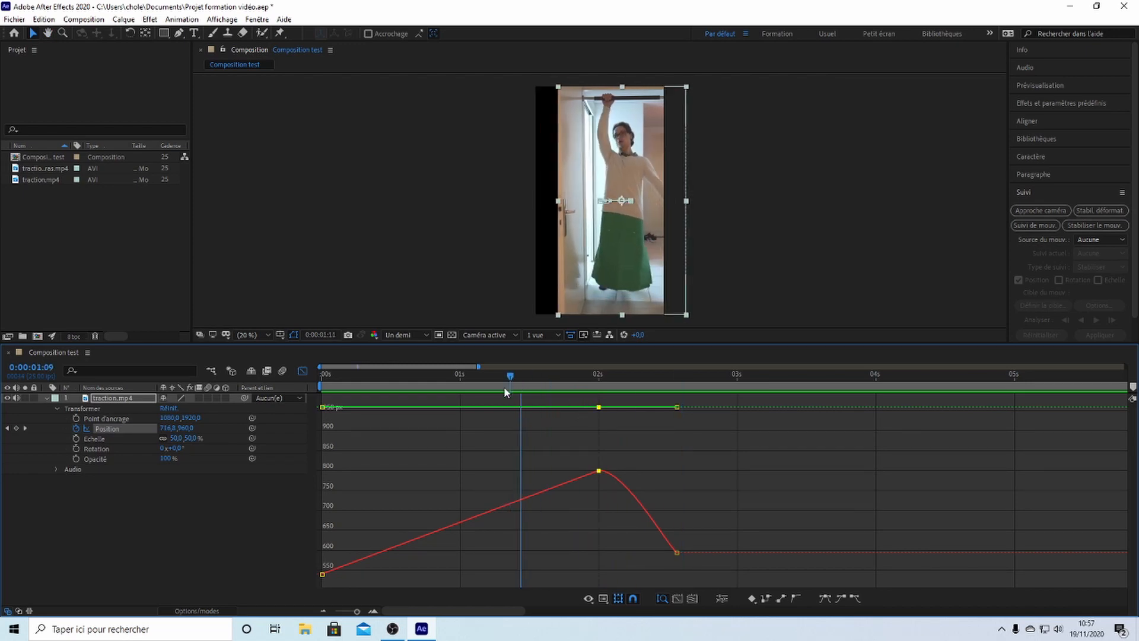
key(space)
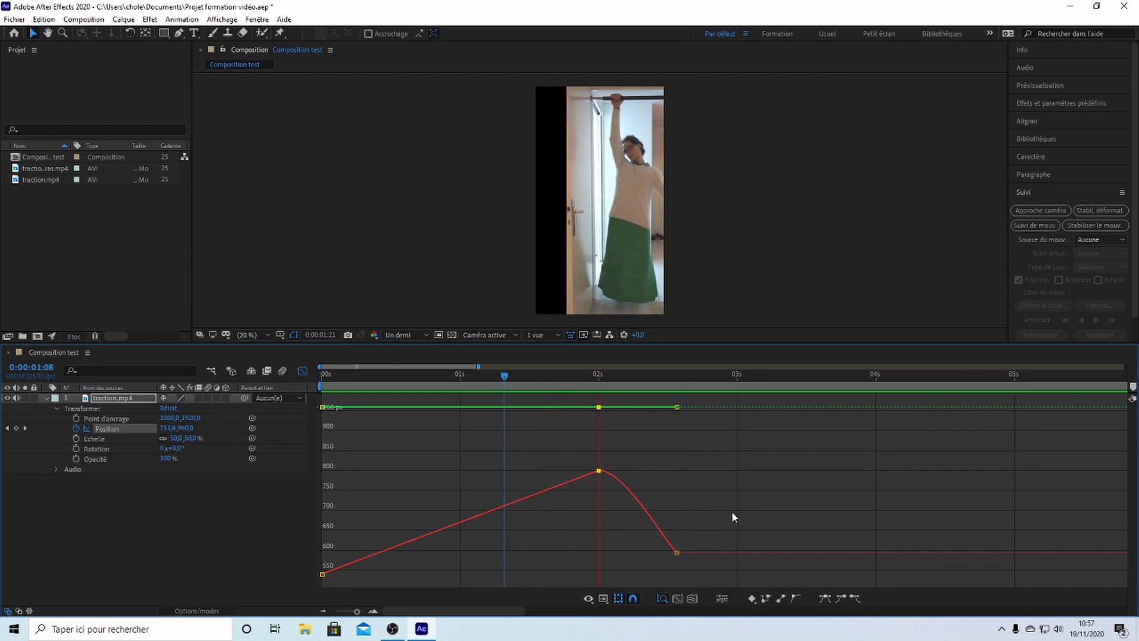
key(space)
- Undo the outgoing ease on the 2-second keyframe and return from the graph editor to the layer bar view
drag(585, 383, 656, 397)
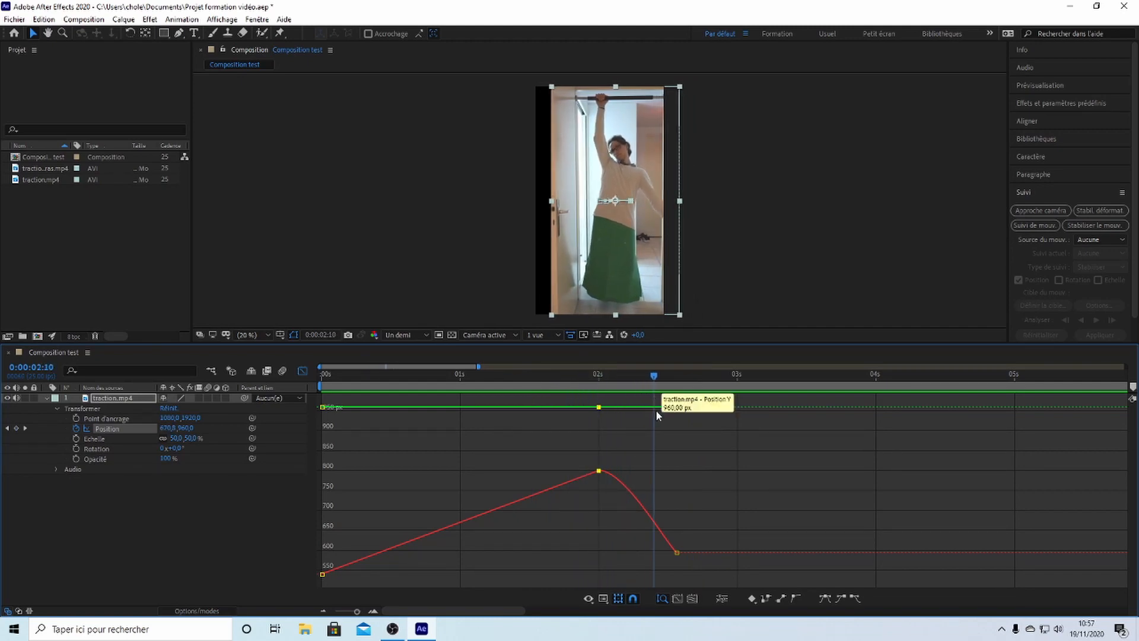
key(ctrl+z)
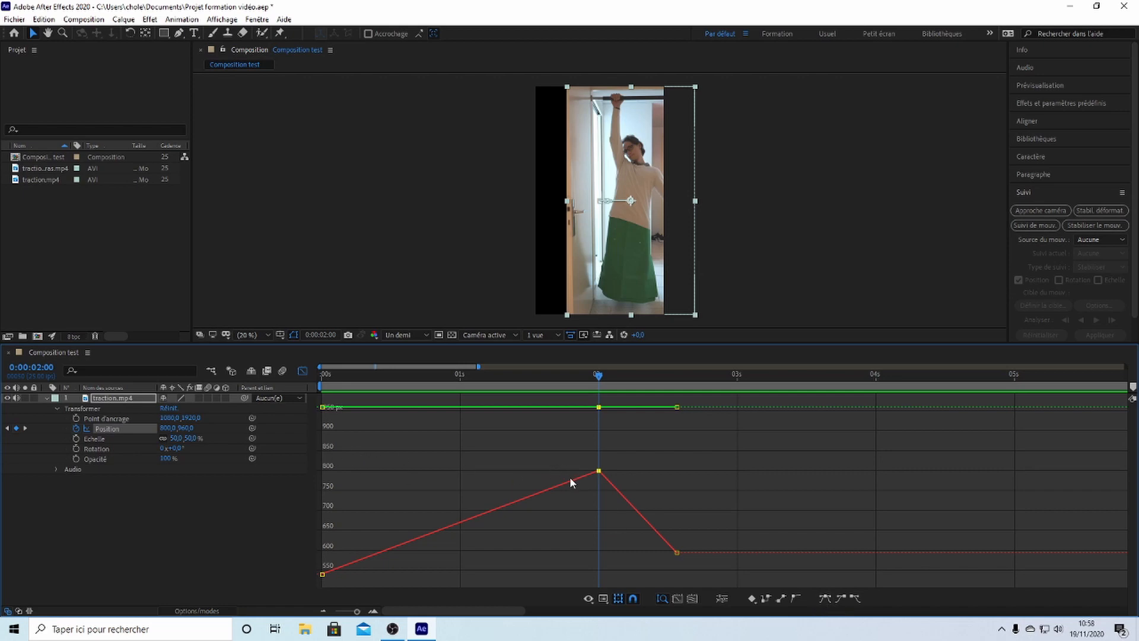
click(302, 370)
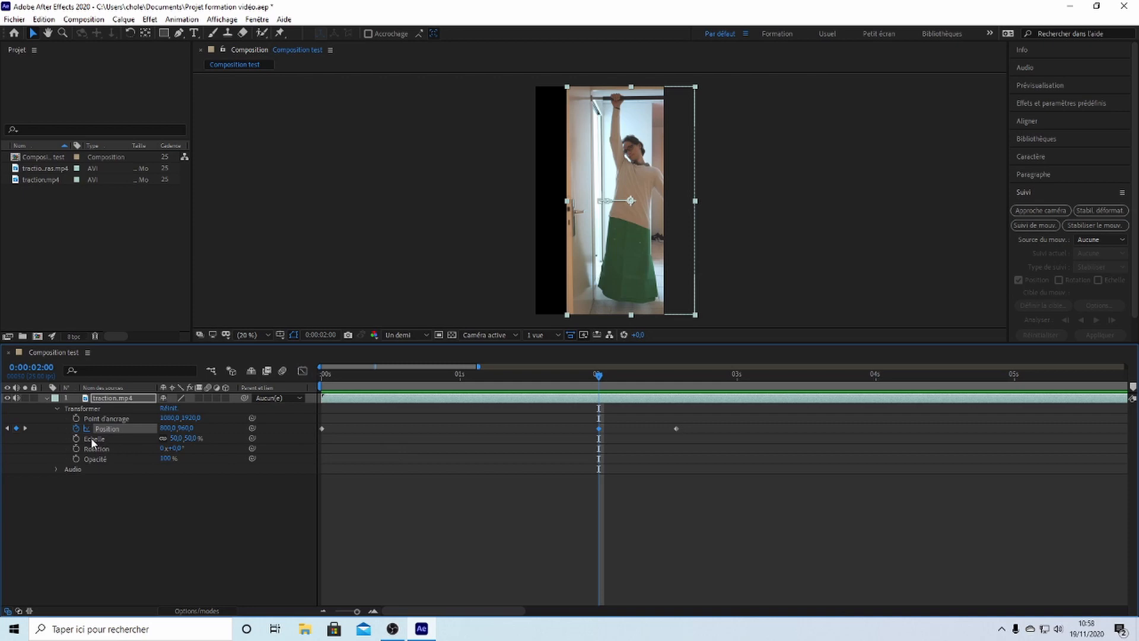
- Place the playhead on the last frame of traction.mp4 at 0:00:10:21 and end the work area there
drag(360, 612, 354, 612)
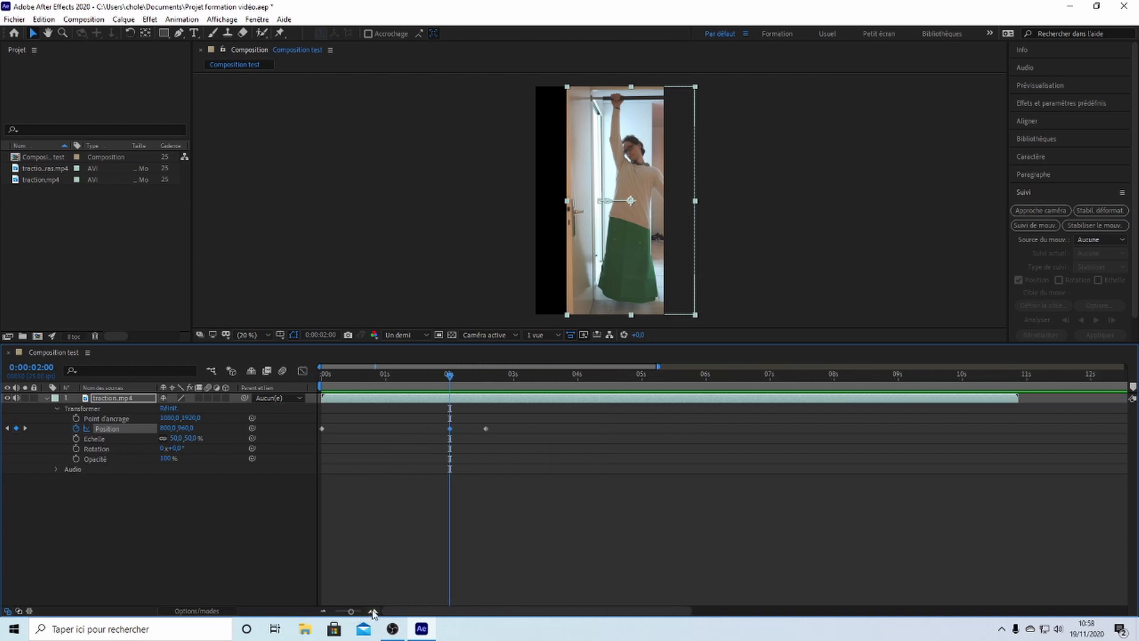
click(371, 613)
click(372, 613)
click(324, 611)
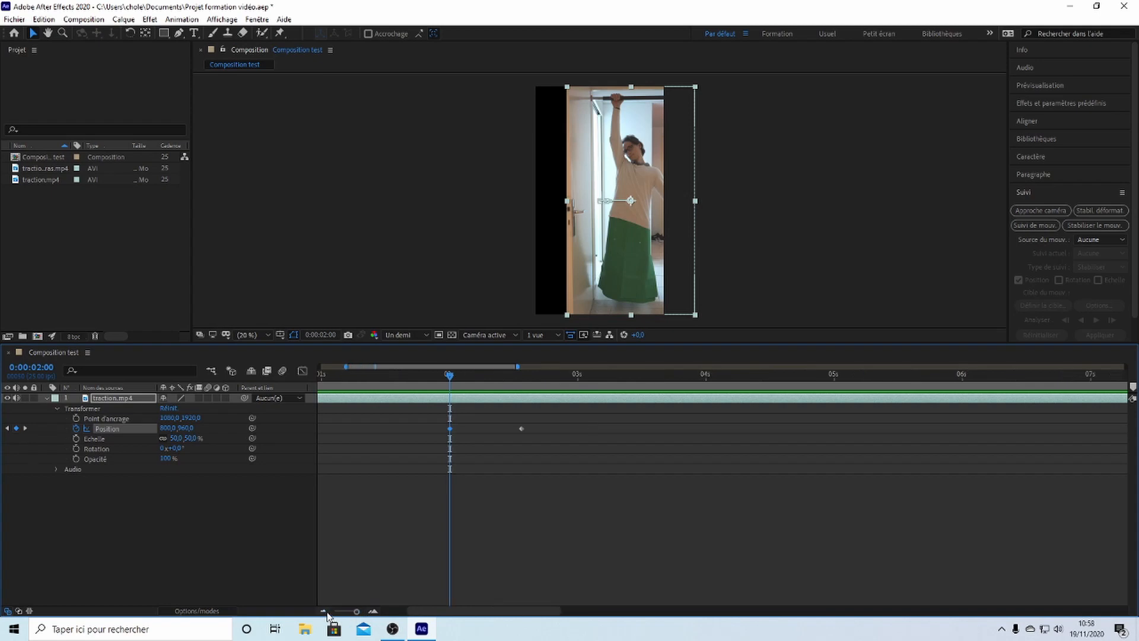
click(324, 611)
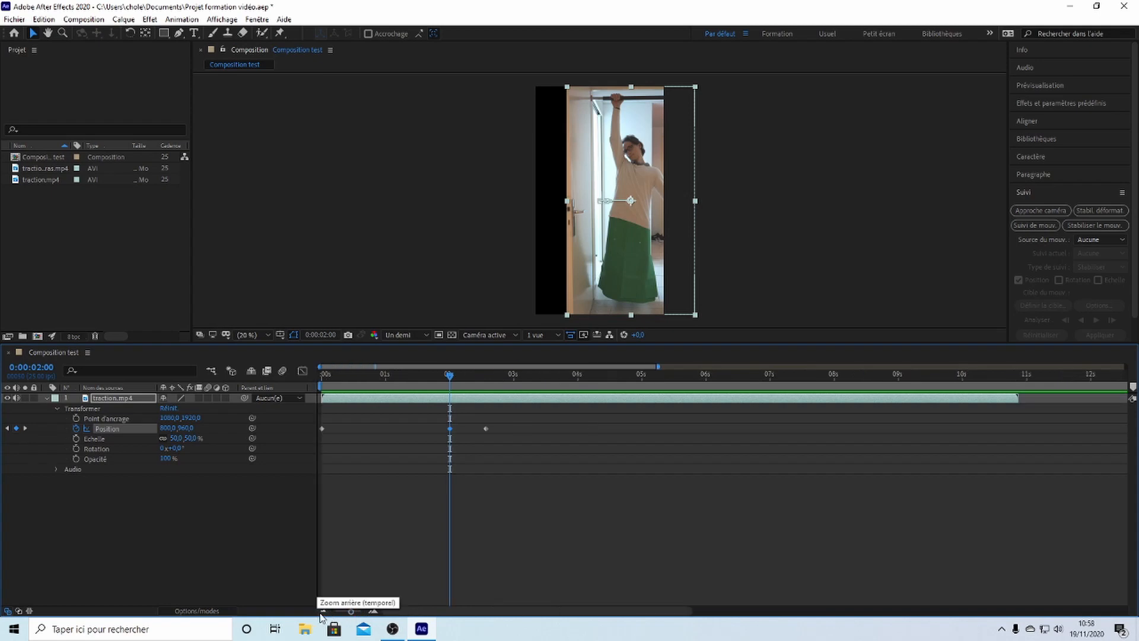
drag(353, 611, 351, 613)
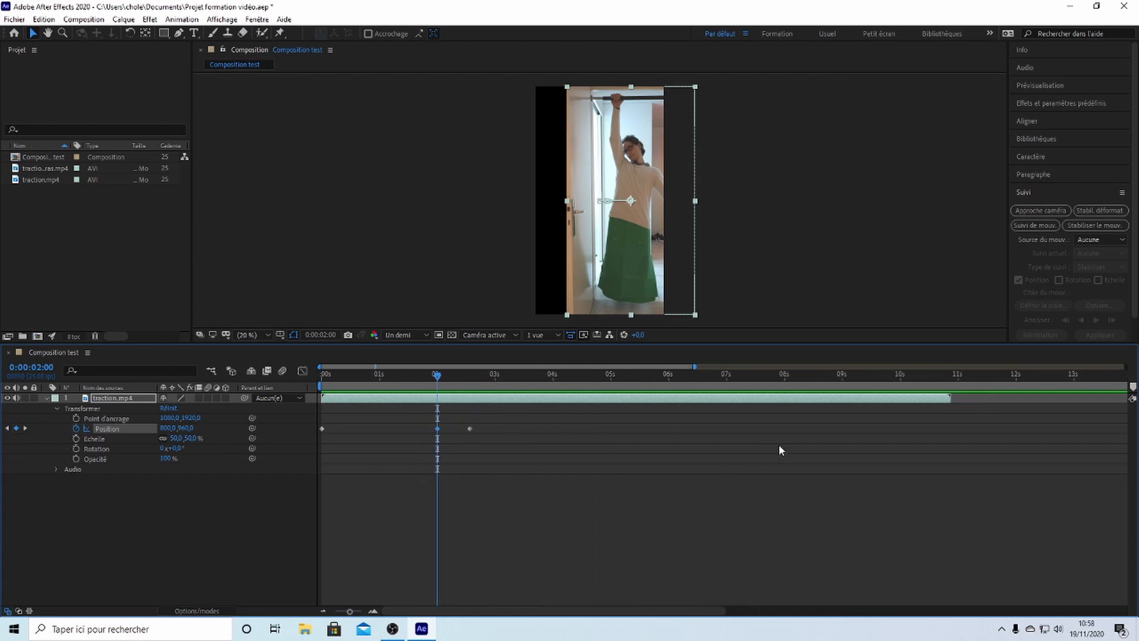
drag(901, 373, 948, 375)
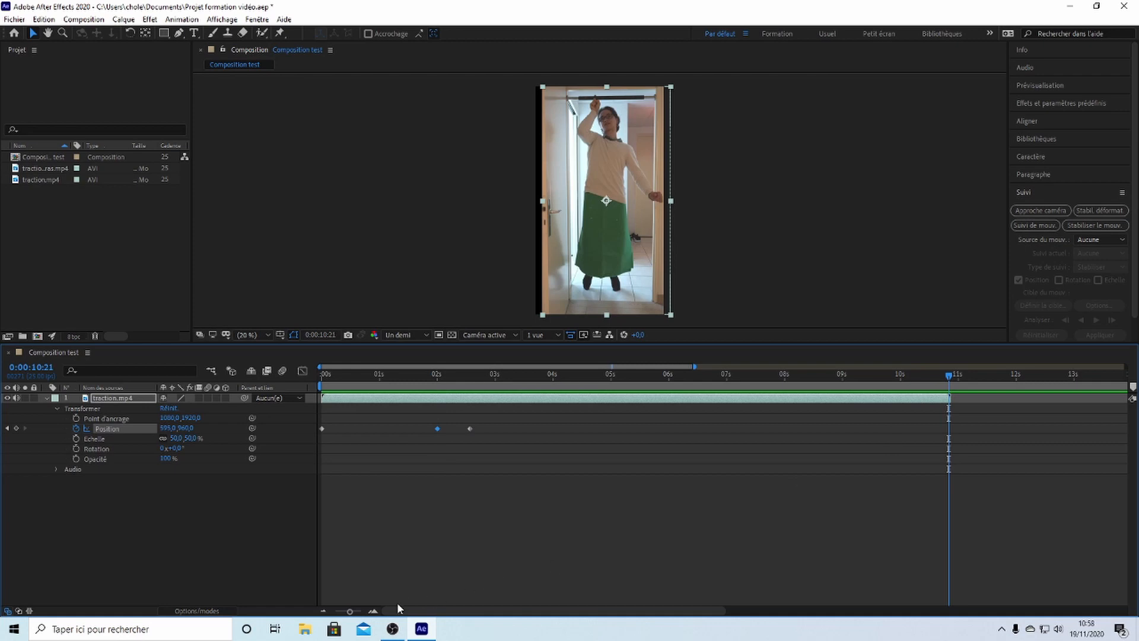
drag(349, 613, 325, 614)
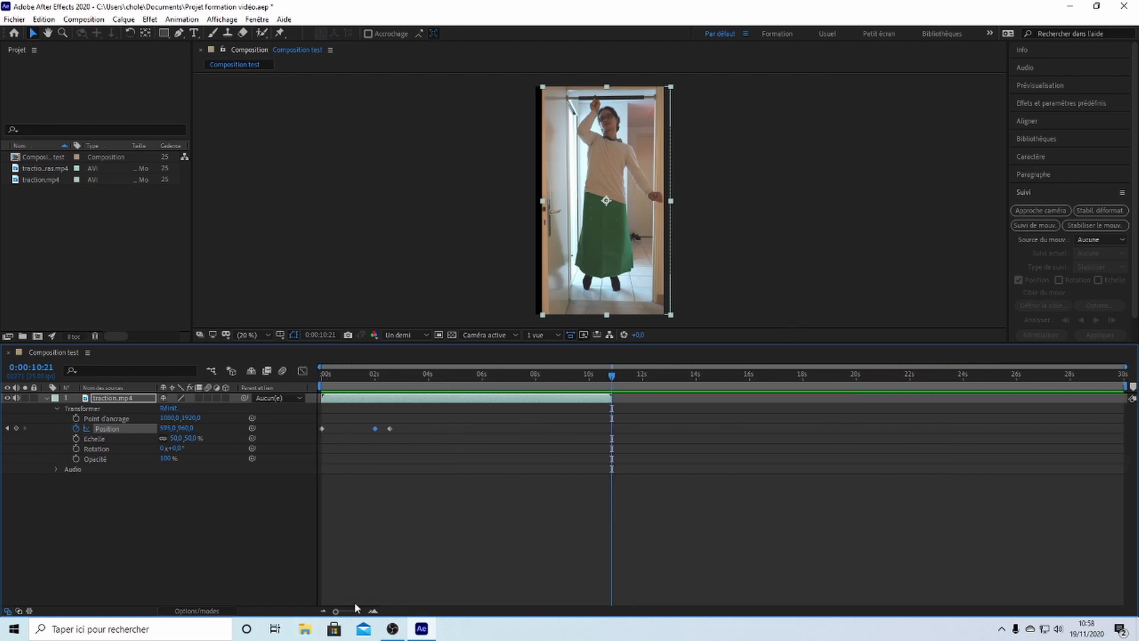
drag(336, 612, 361, 612)
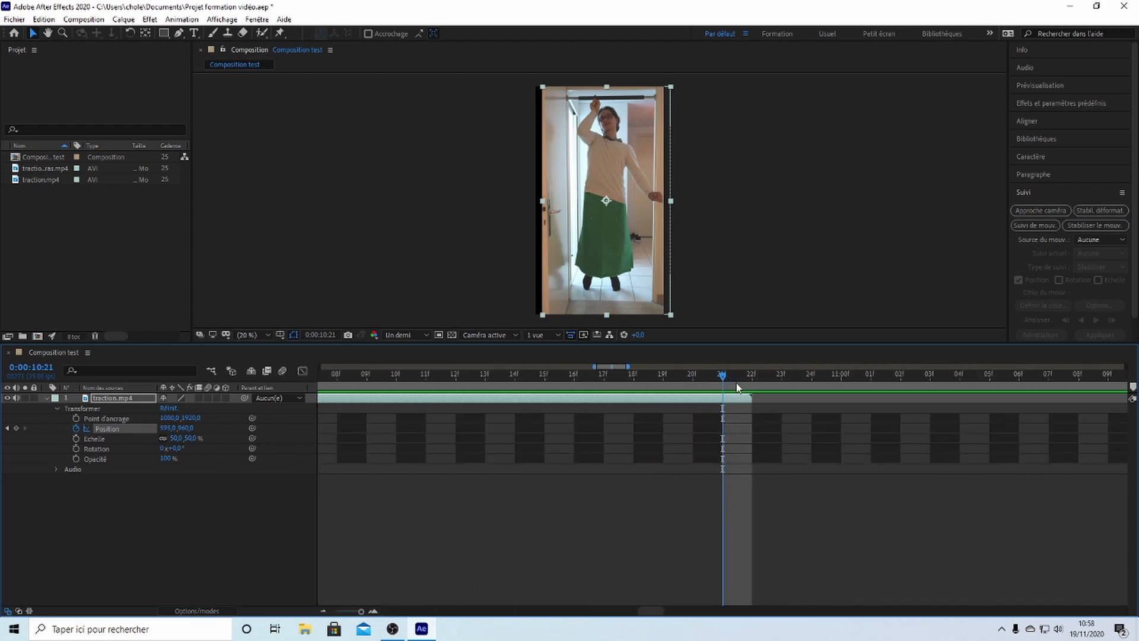
mouse_move(729, 377)
mouse_down()
mouse_move(744, 378)
mouse_move(726, 380)
mouse_up()
key(n)
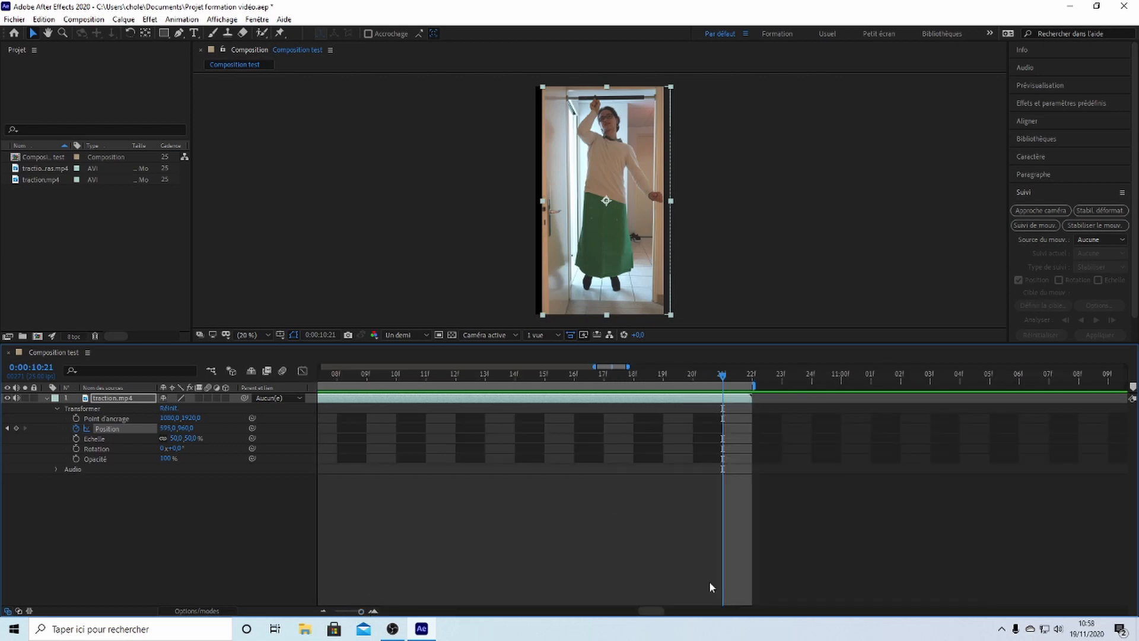
drag(360, 611, 335, 620)
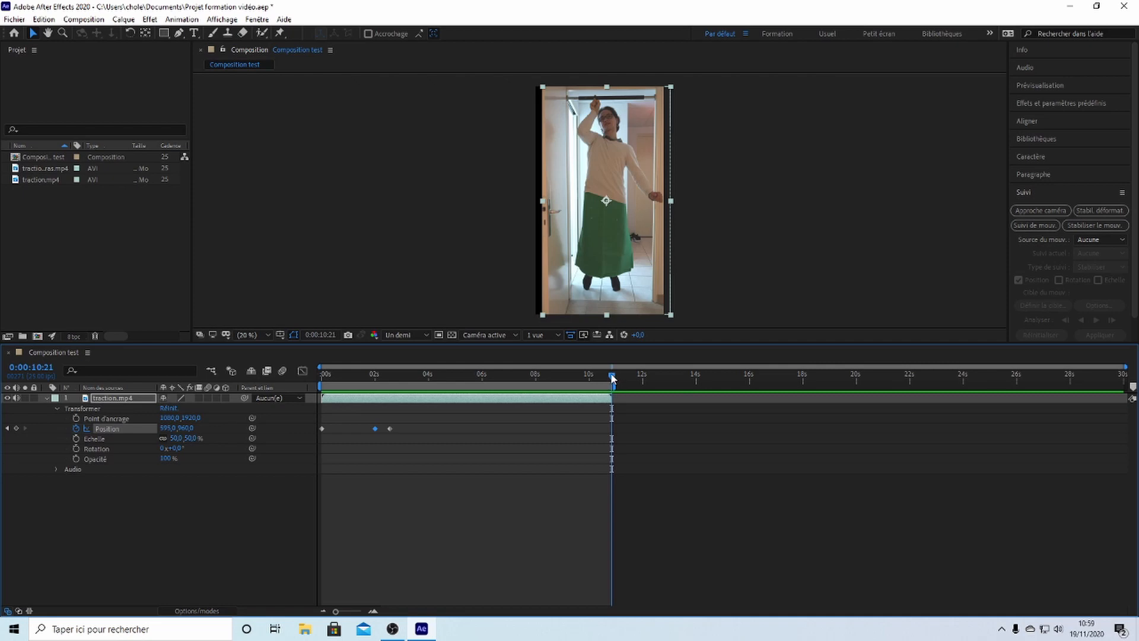
- Try starting the work area at 0:00:04:09 and shifting its start earlier, and undo both changes
drag(612, 378, 332, 380)
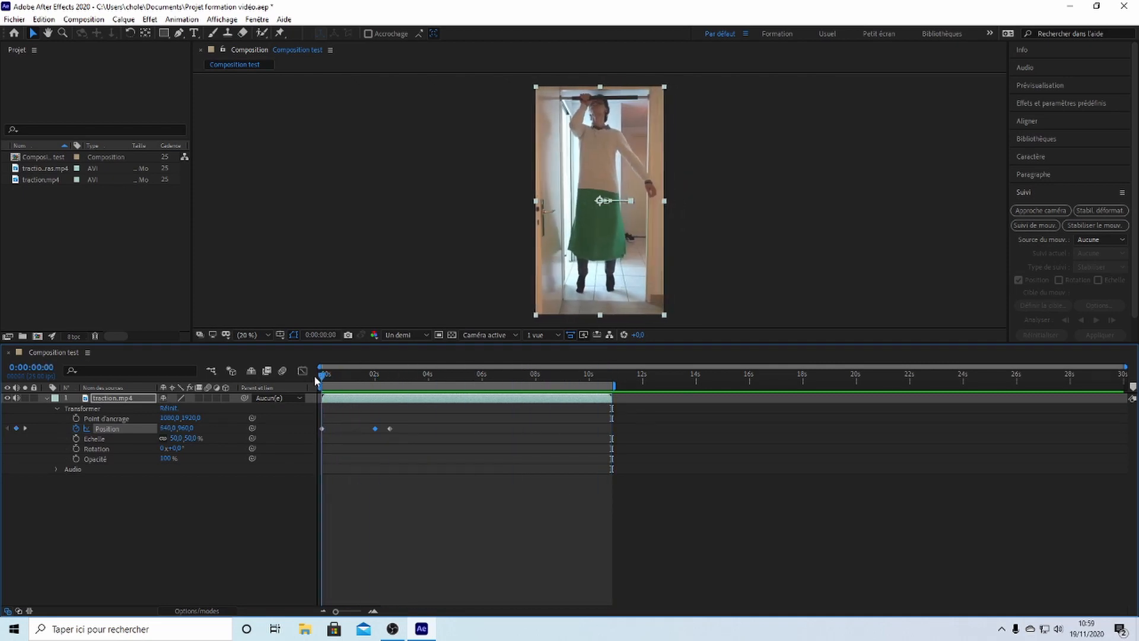
click(345, 373)
click(438, 374)
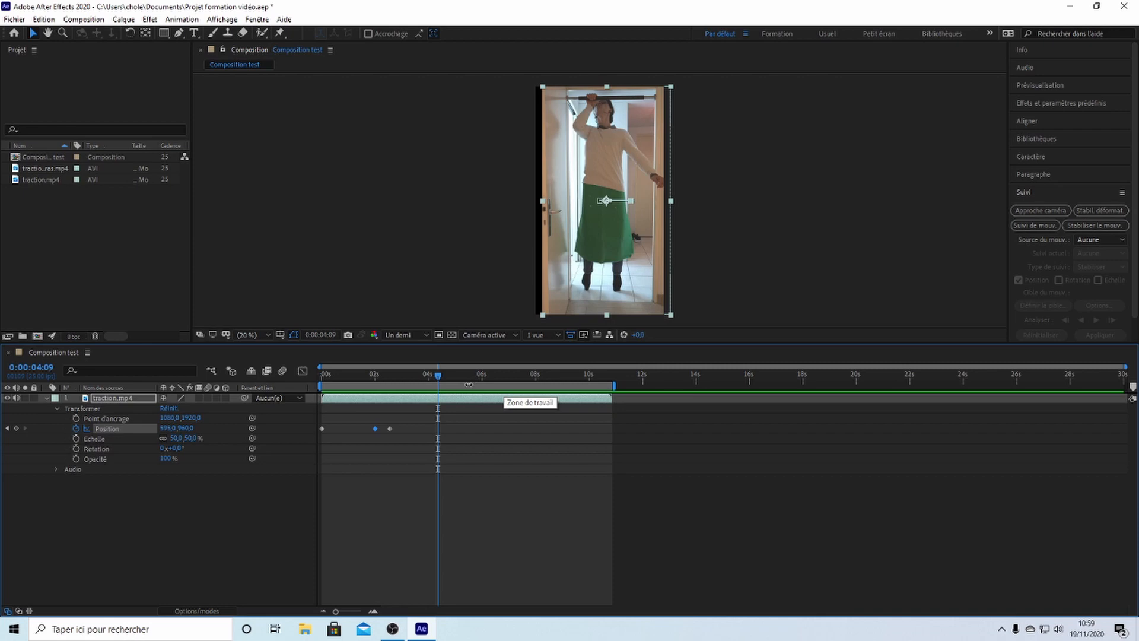
key(b)
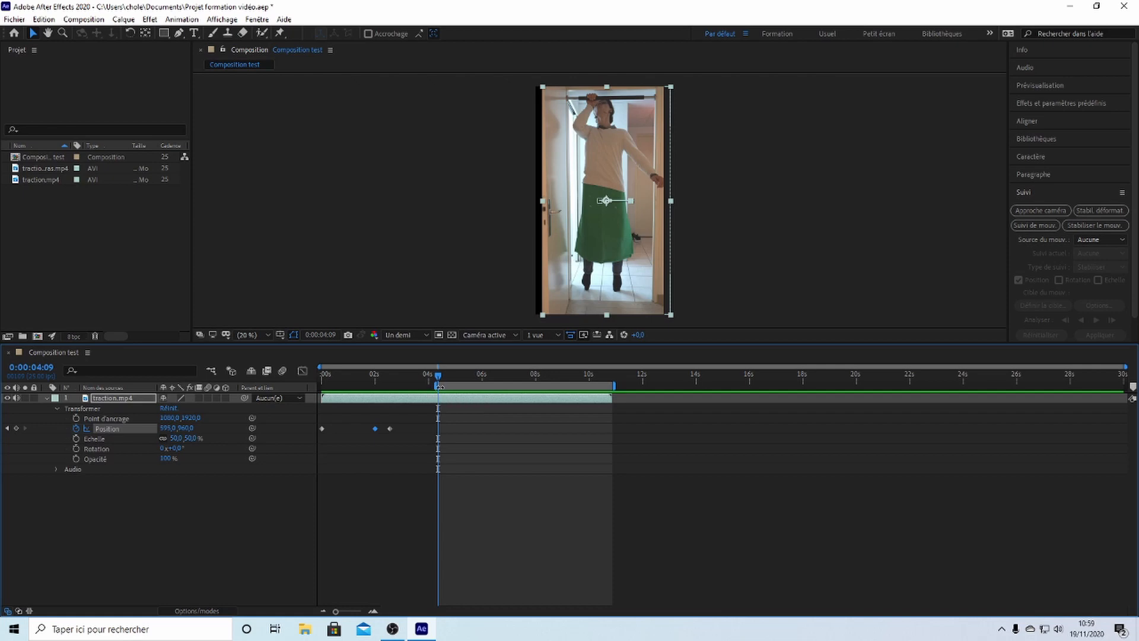
drag(432, 386, 343, 388)
key(ctrl+z)
key(ctrl+z)
- Move the playhead to 0:00:05:20, view the commands available for the work area, and dismiss them
drag(362, 380, 407, 416)
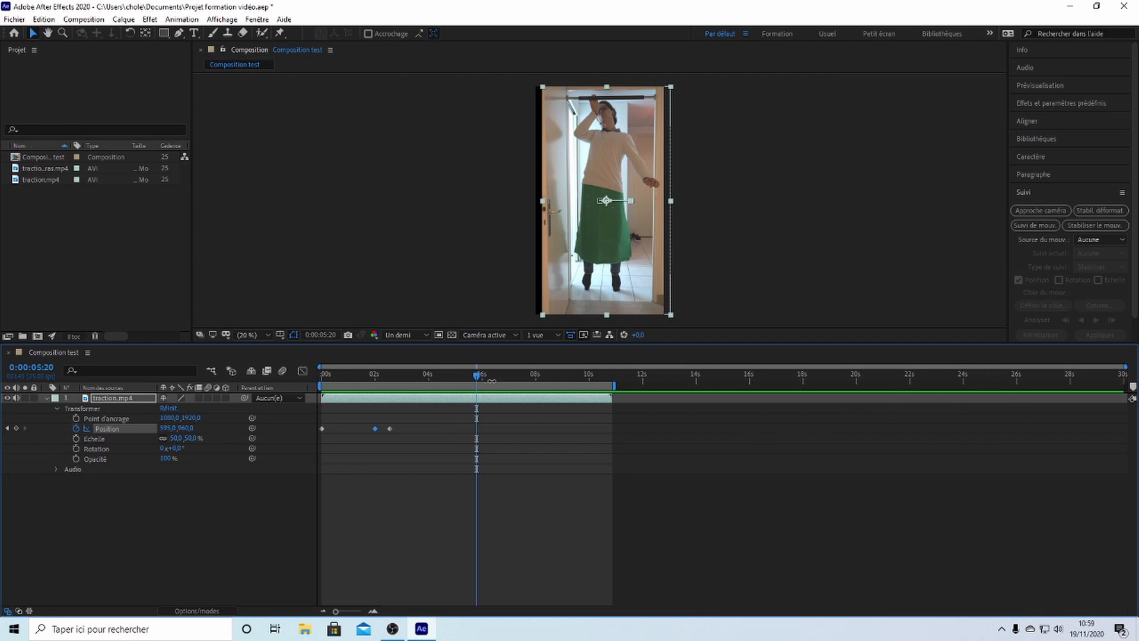
right_click(498, 384)
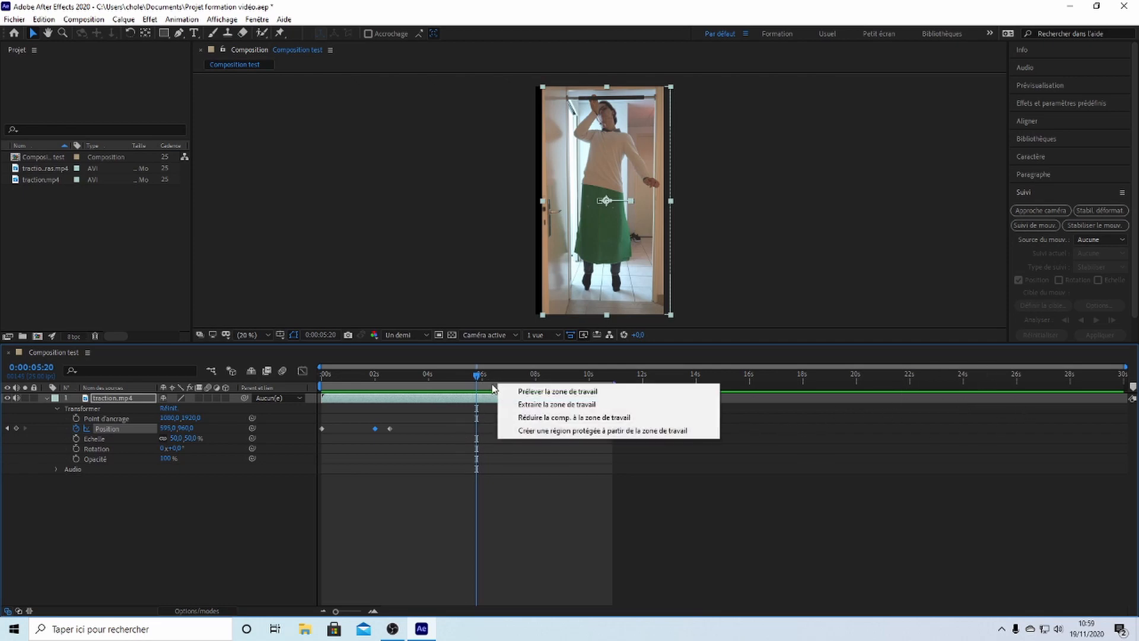
click(492, 383)
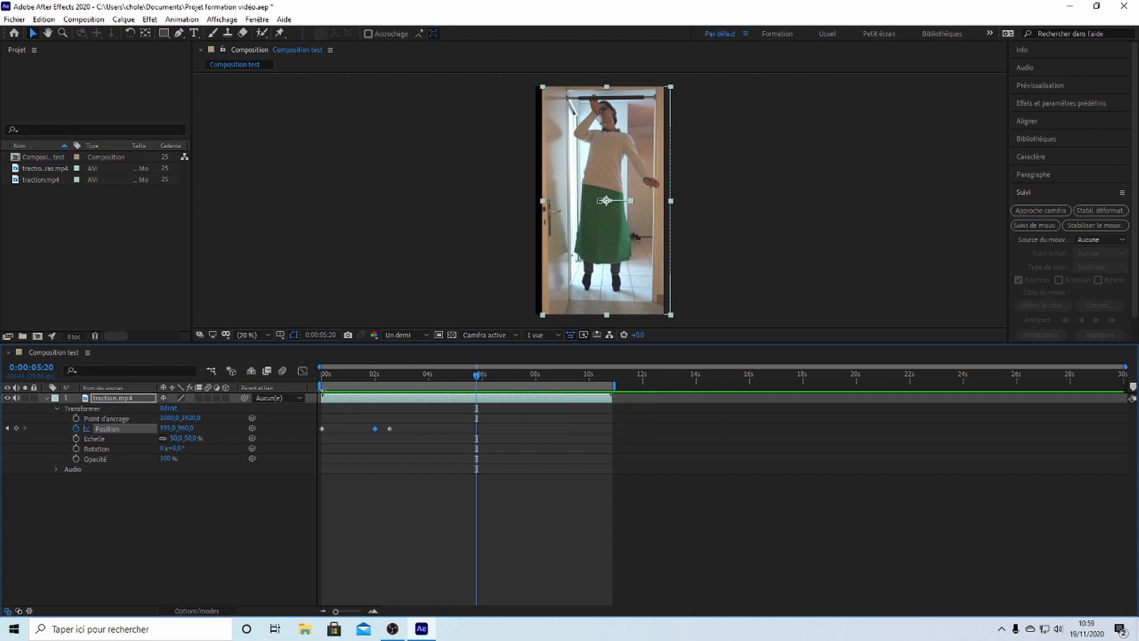
- Trim the composition to the work area, and return the playhead to 0:00:00:00 with the traction.mp4 layer's properties collapsed
right_click(495, 385)
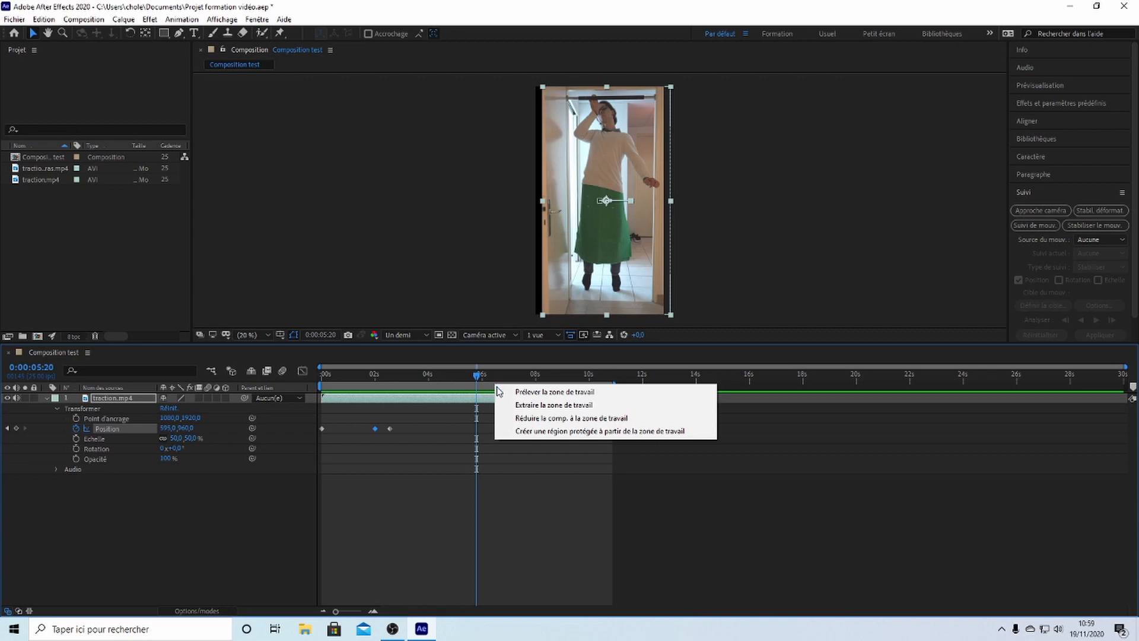
click(507, 419)
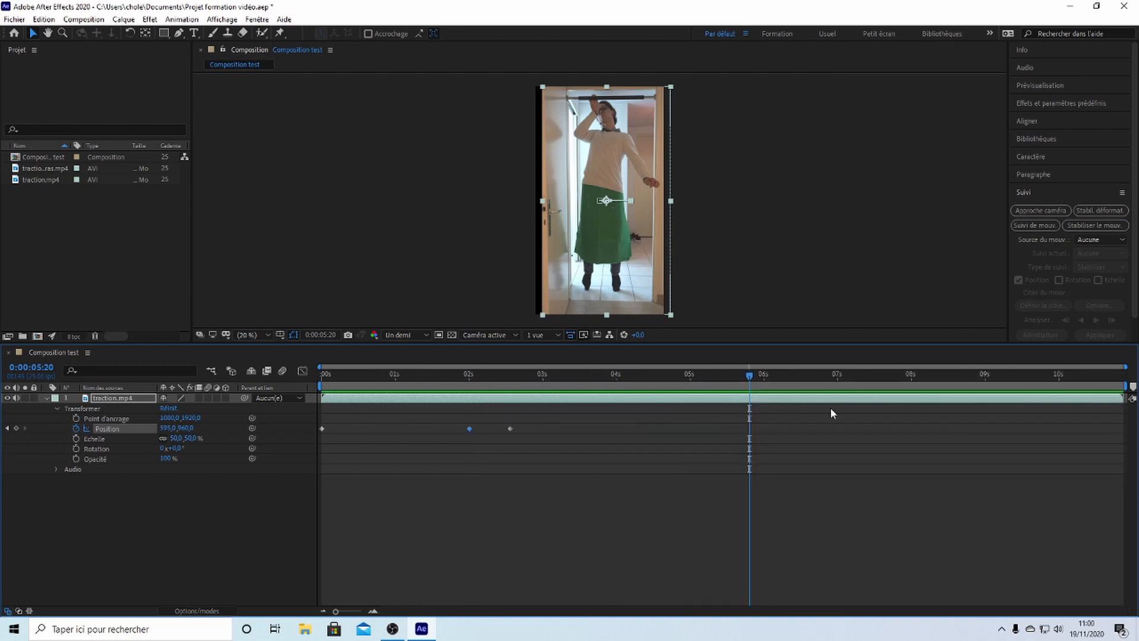
drag(974, 376, 302, 432)
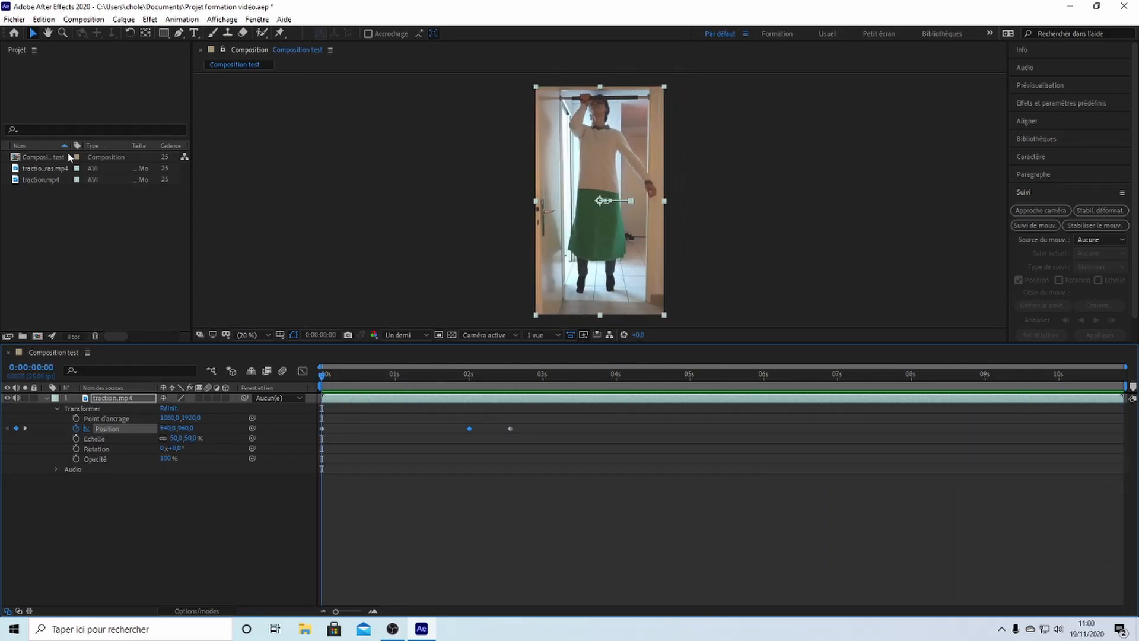
click(46, 398)
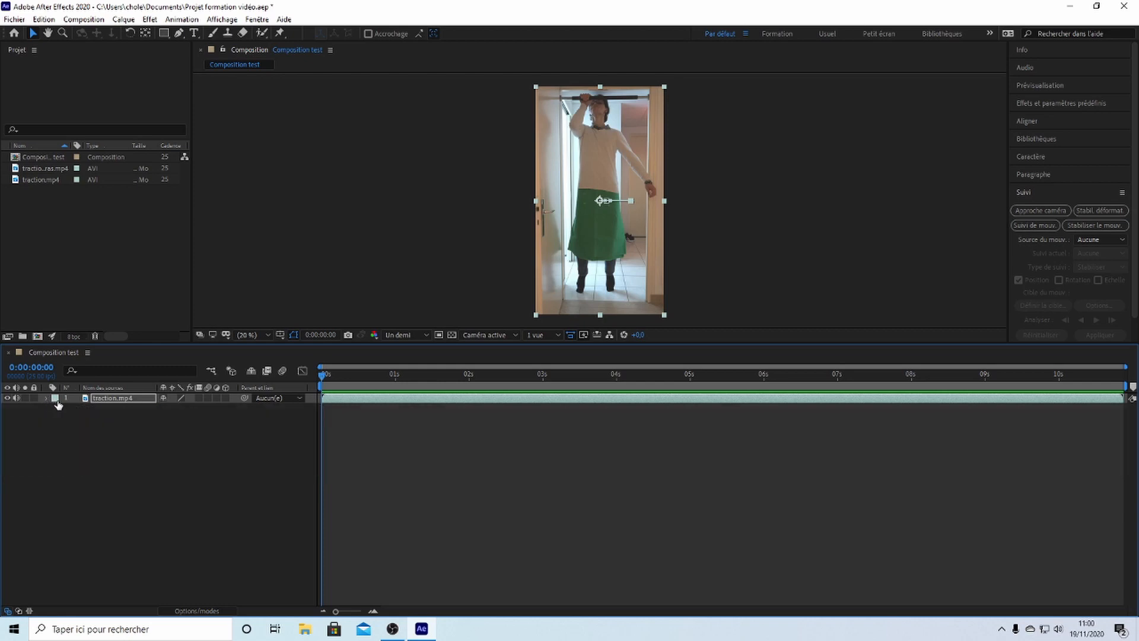
- Try the visibility, audio and lock switches on the traction.mp4 layer, and restore each one
click(6, 399)
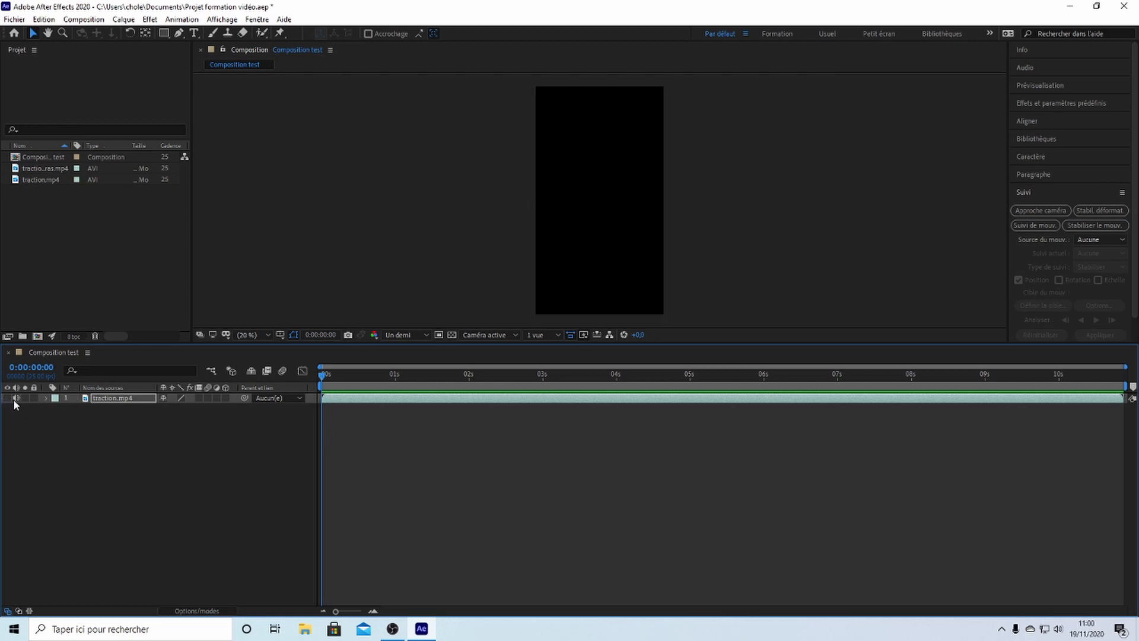
click(7, 398)
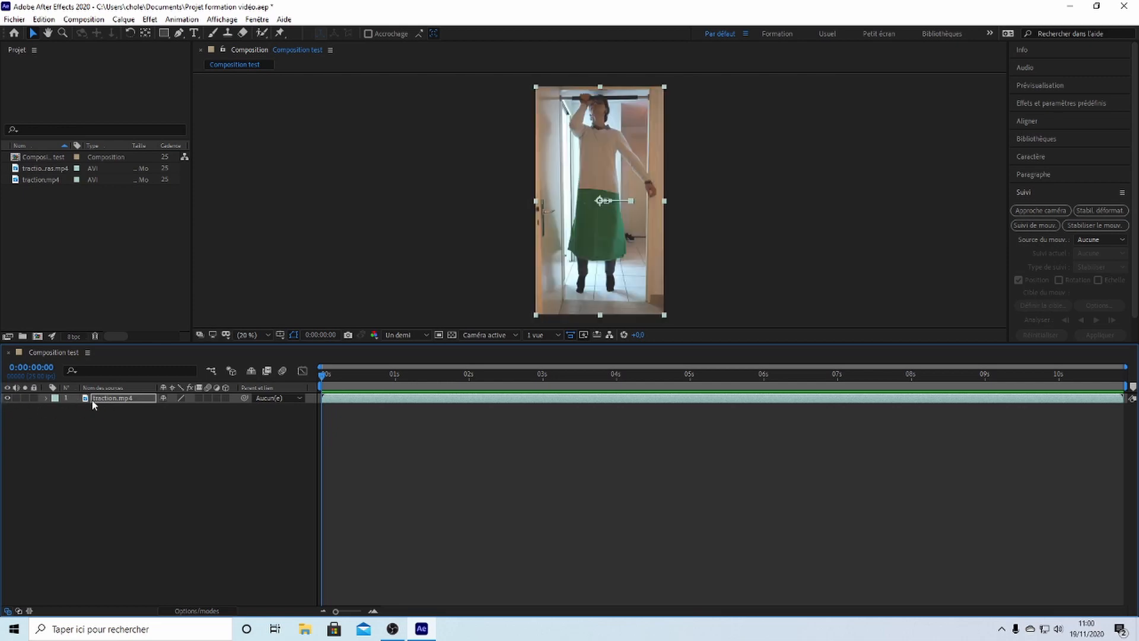
click(7, 398)
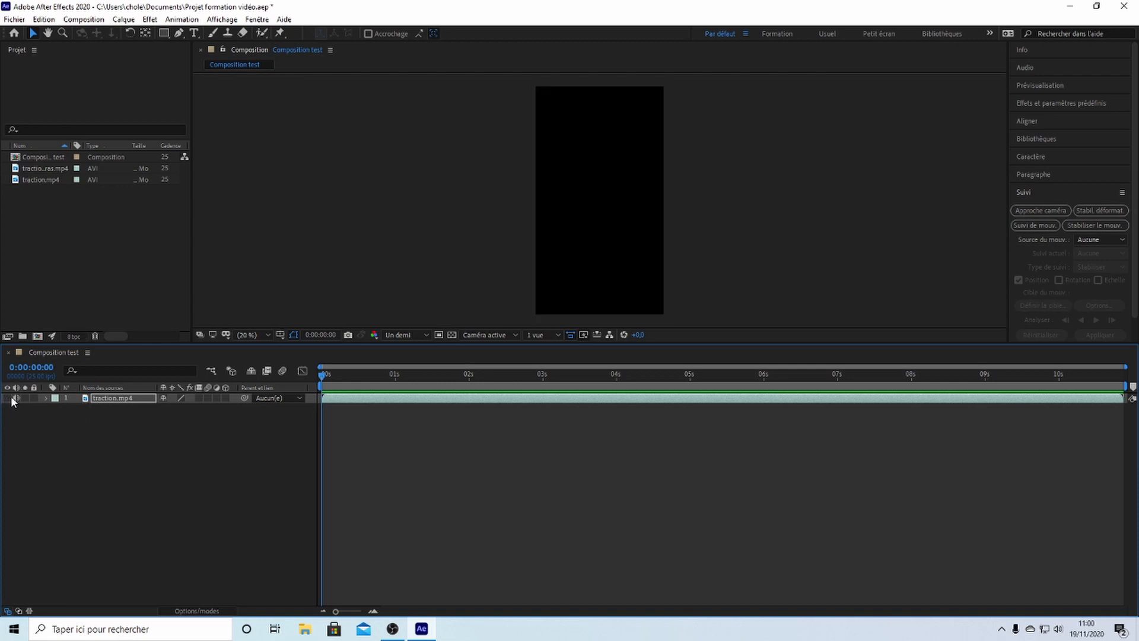
click(7, 398)
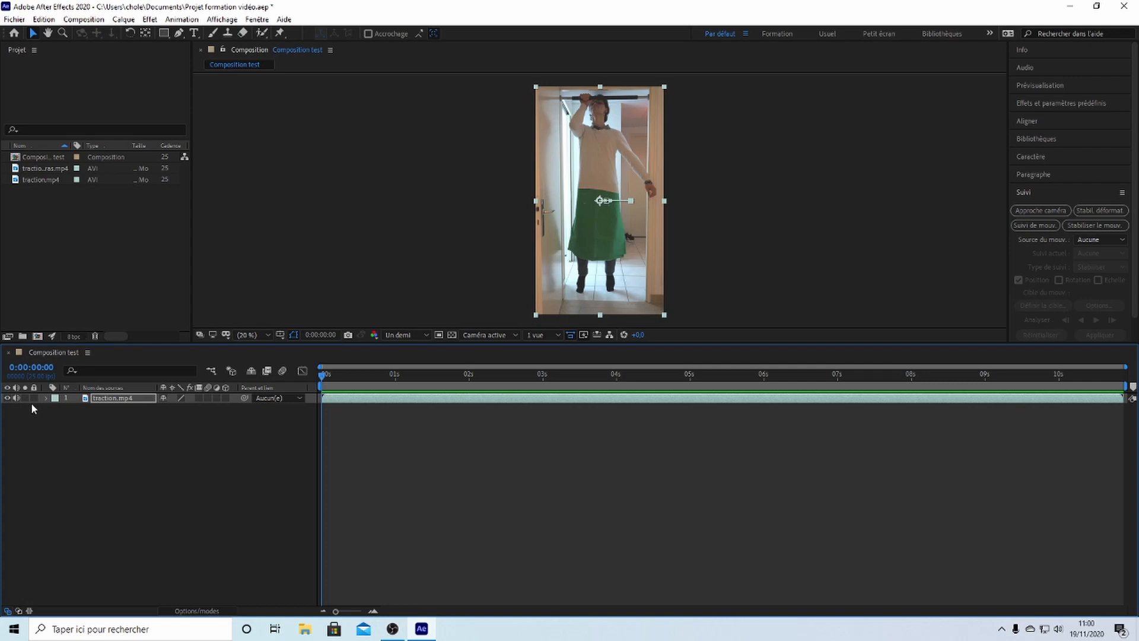
click(34, 398)
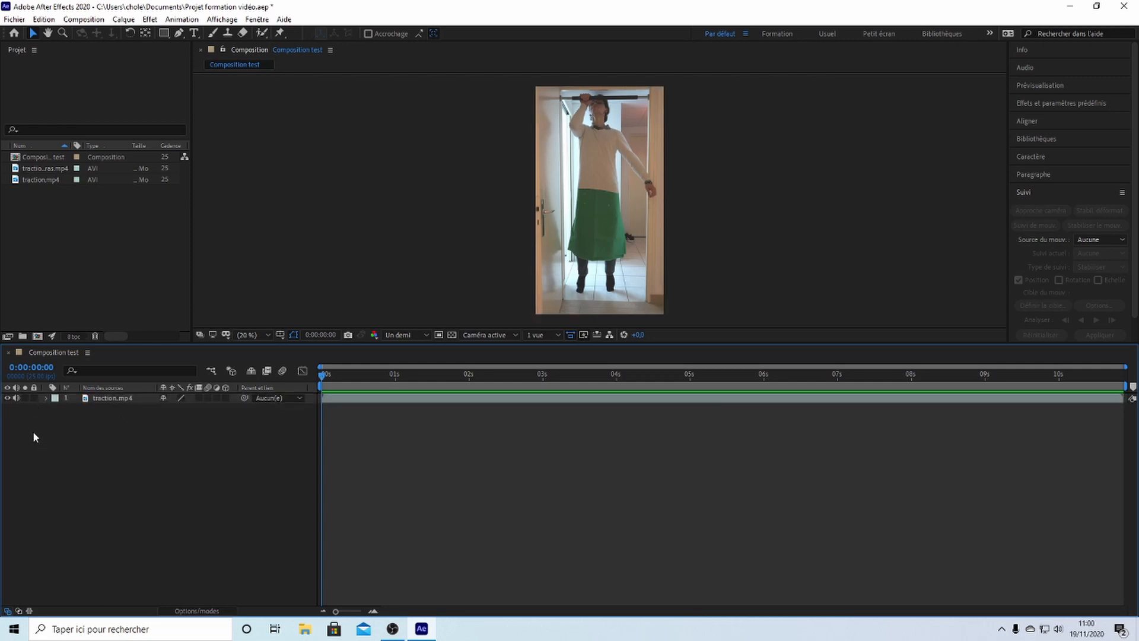
click(20, 396)
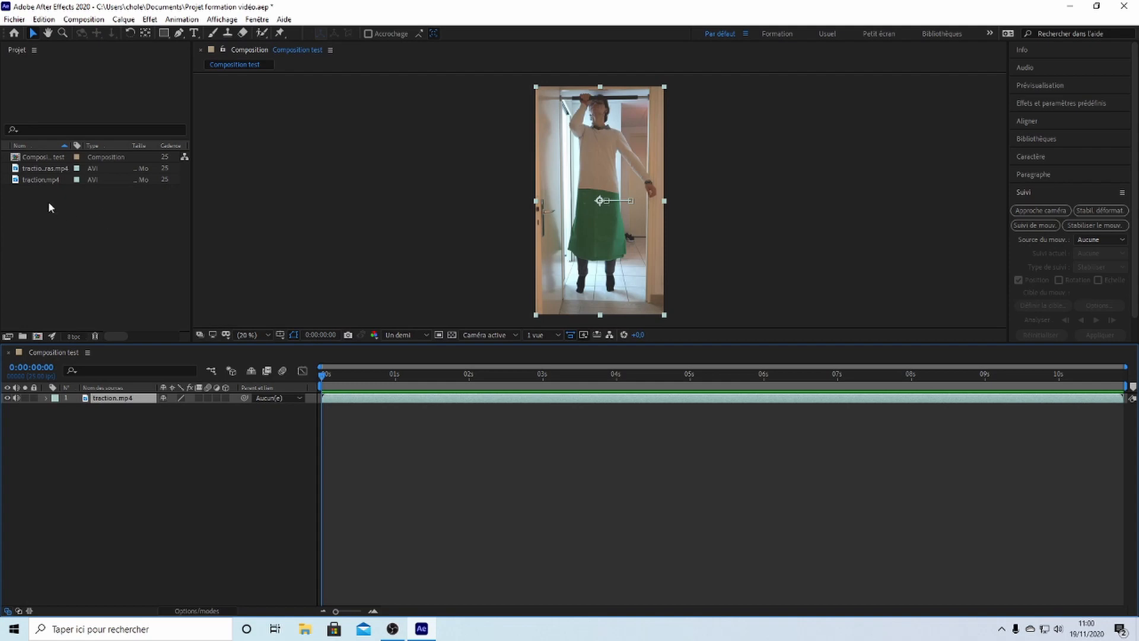
- Add the traction fake 1 bras.mp4 footage to the composition as a layer above traction.mp4
right_click(45, 168)
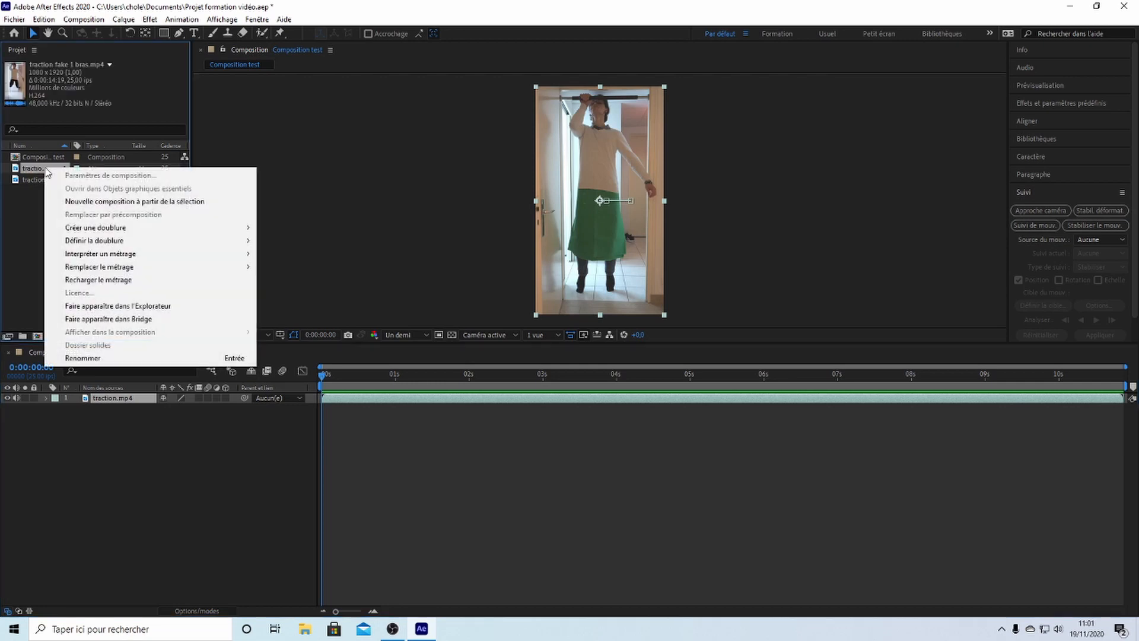
click(23, 206)
drag(36, 170, 129, 399)
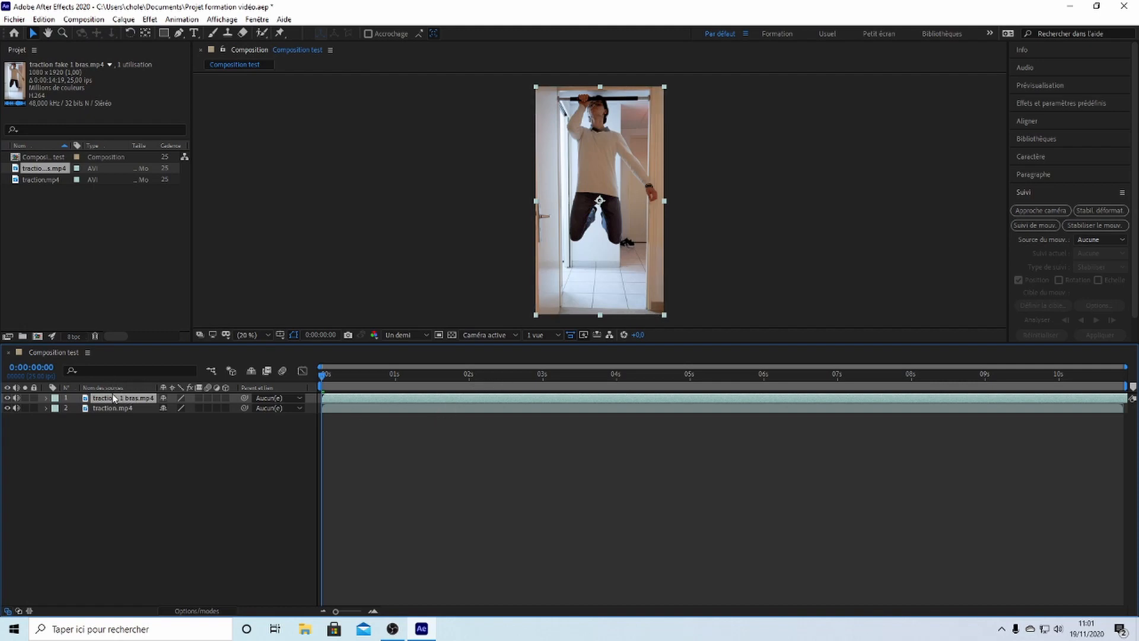
- Try placing the traction fake 1 bras.mp4 layer below traction.mp4 and hiding it, and restore its order and visibility
drag(116, 400, 119, 415)
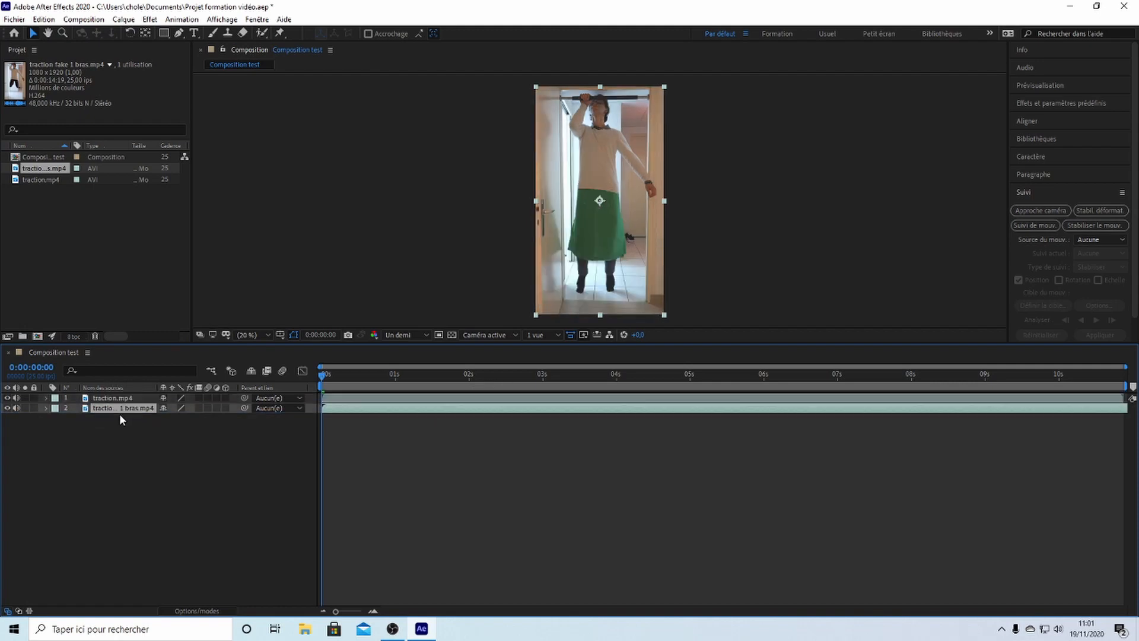
click(120, 396)
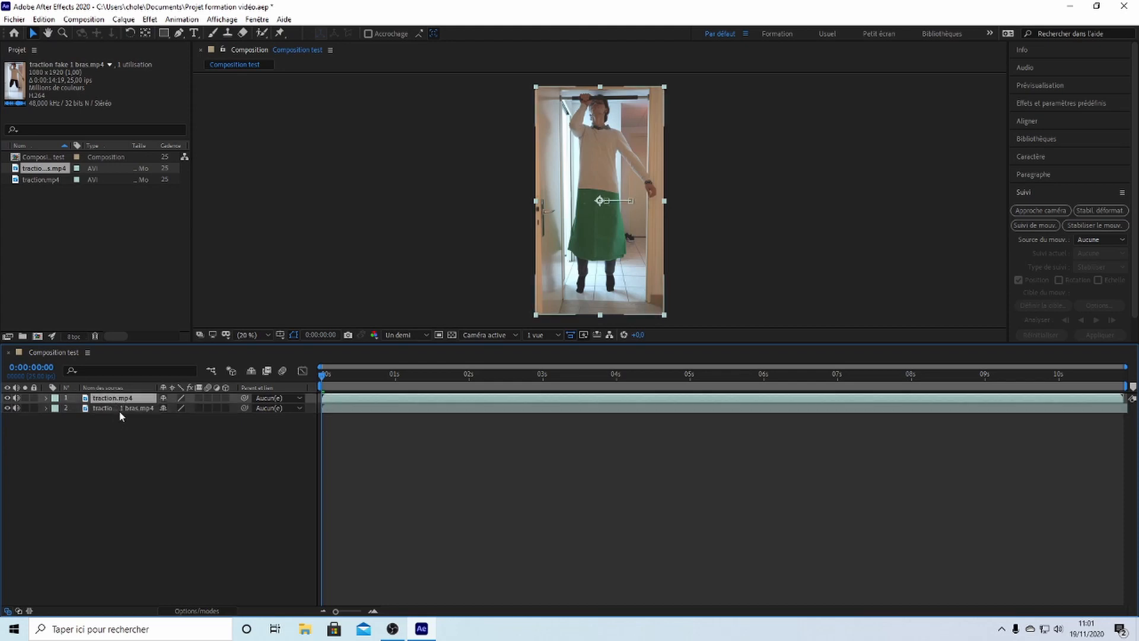
drag(120, 407, 119, 396)
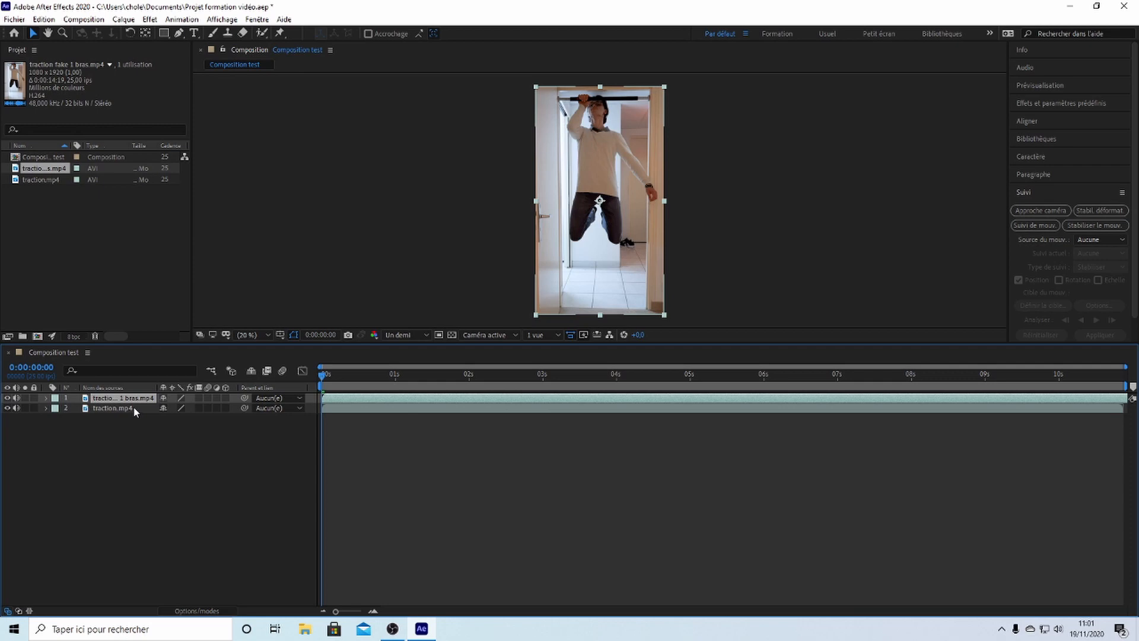
click(7, 397)
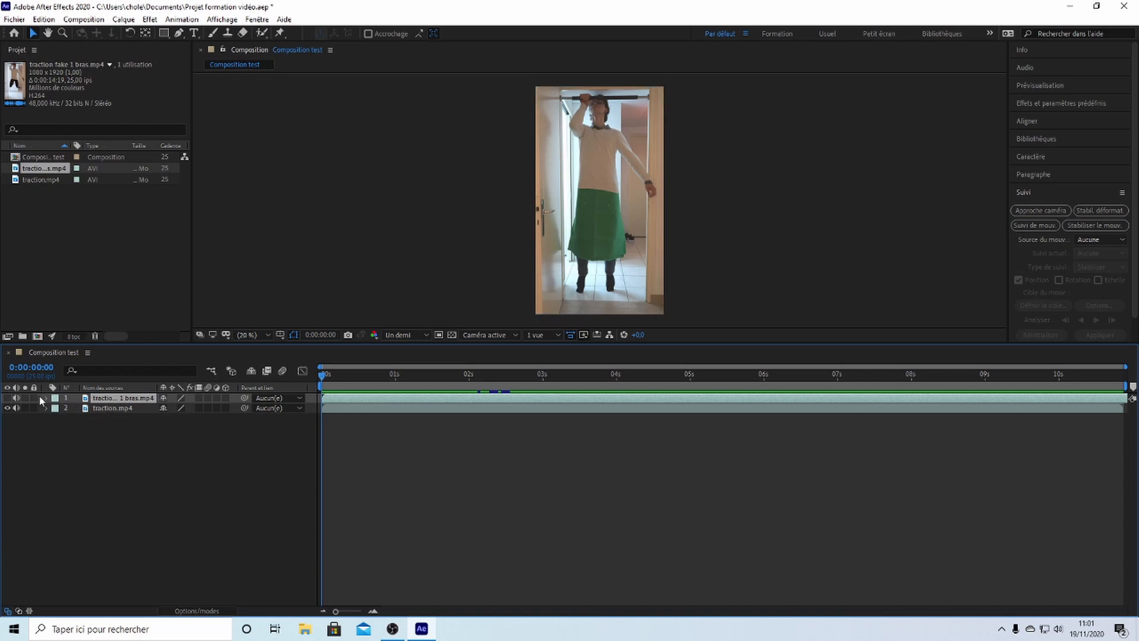
click(7, 398)
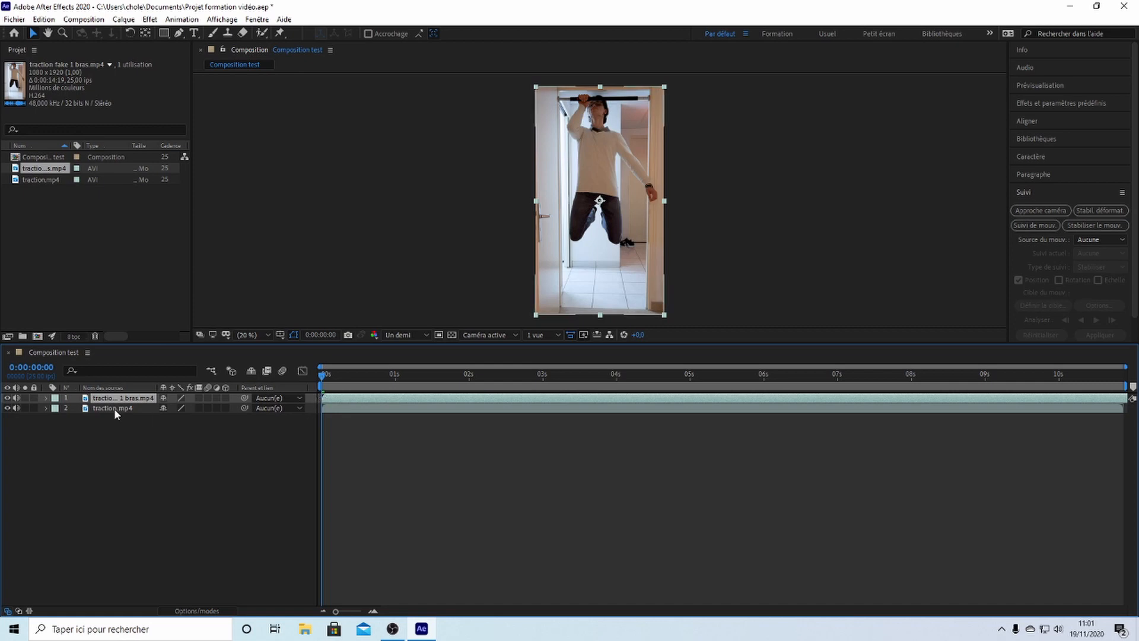
- Try 50% opacity on the traction fake 1 bras.mp4 layer, and set it back to 100%
click(46, 398)
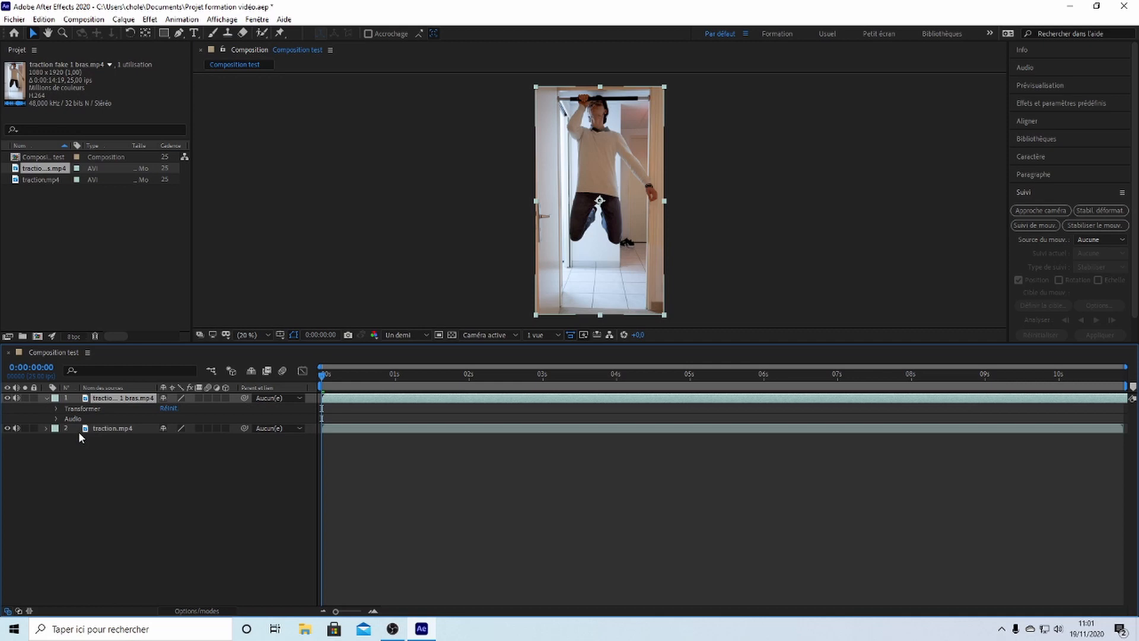
click(56, 409)
click(169, 460)
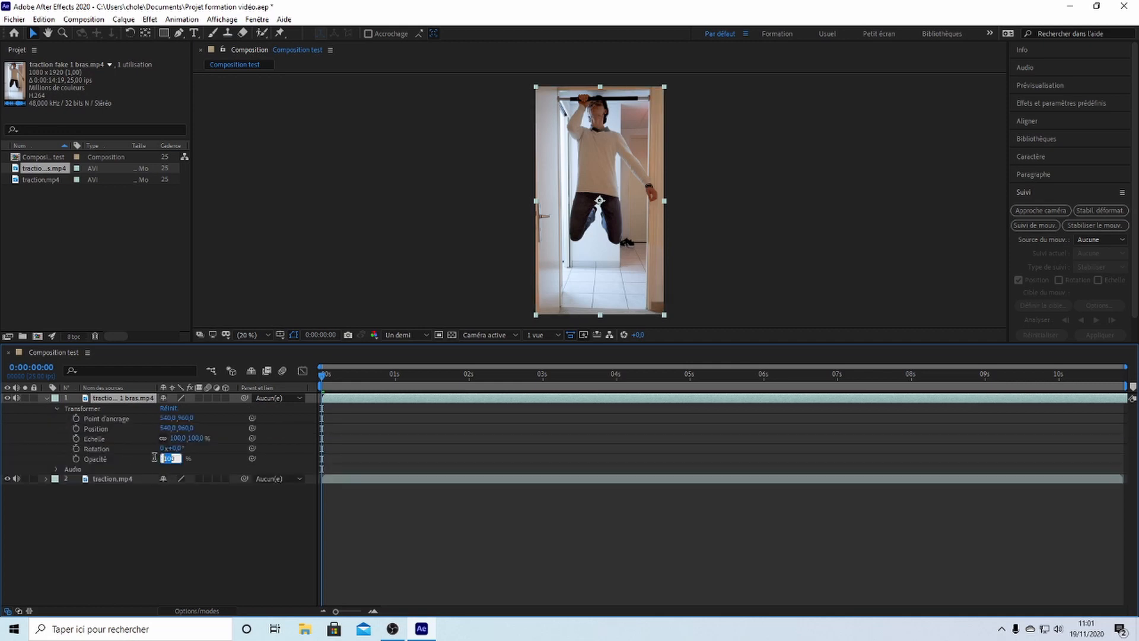
text(50)
key(Return)
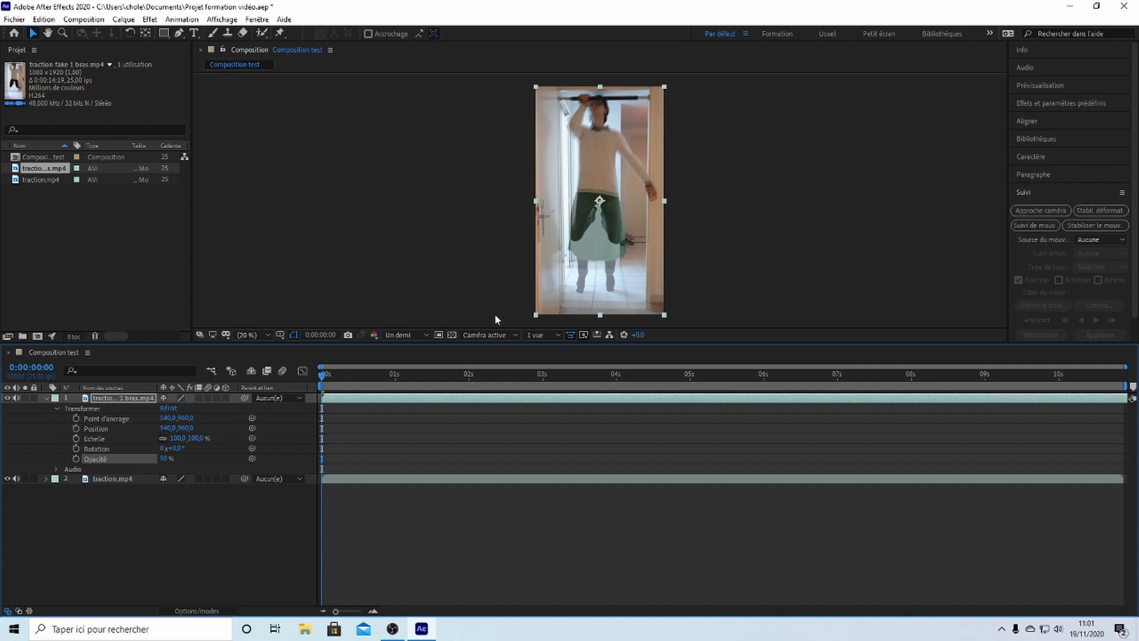
click(167, 458)
text(100)
key(Return)
click(47, 398)
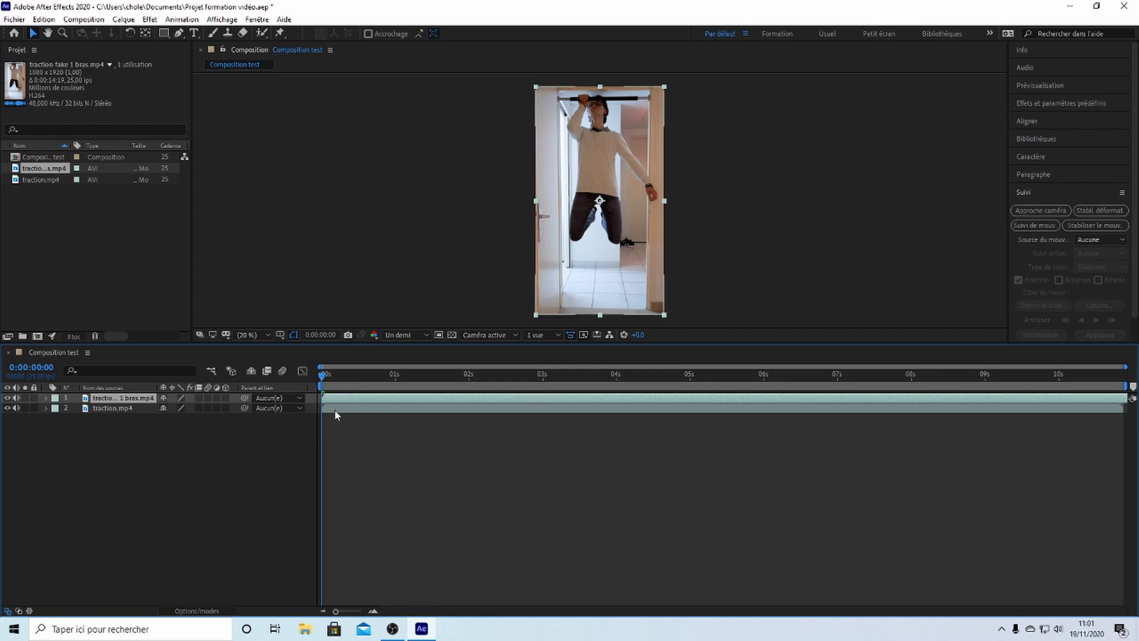
- Try trimming the start of the traction fake 1 bras.mp4 layer to about 4 seconds, and undo the trim
drag(324, 397, 406, 397)
drag(481, 388, 622, 397)
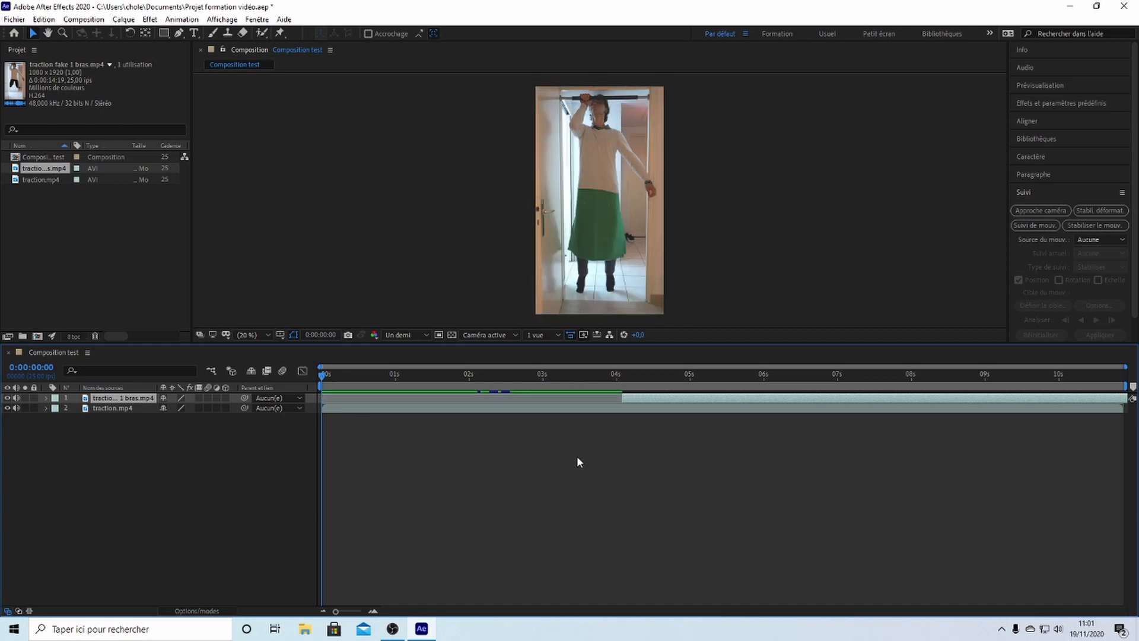
key(ctrl+z)
key(ctrl+z)
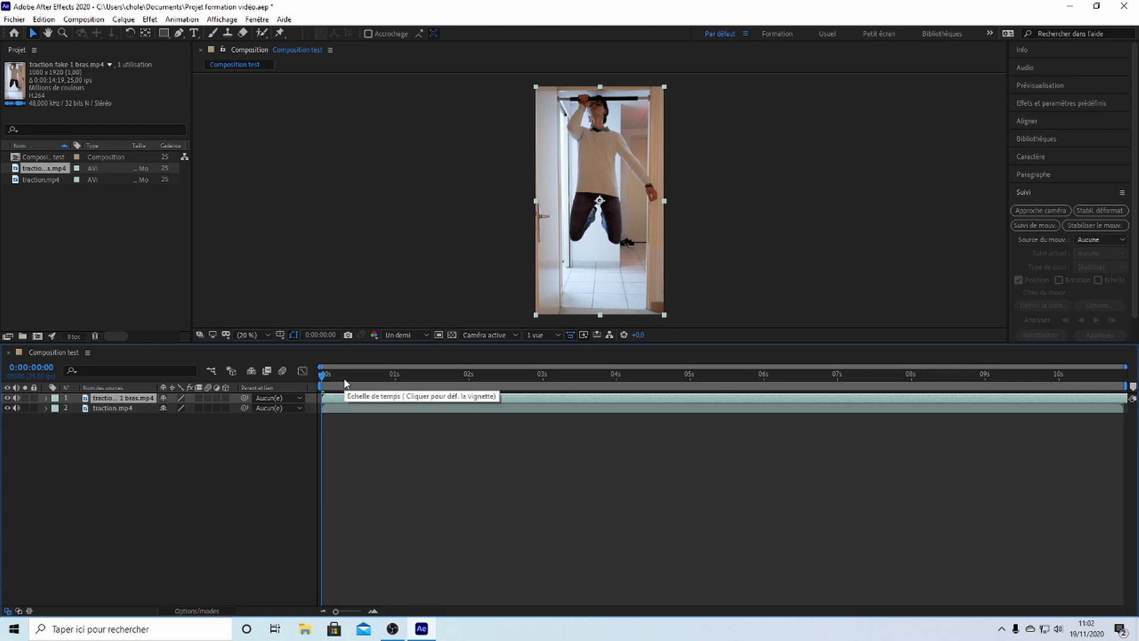
- Move the playhead to 0:00:02:07, try splitting the traction fake 1 bras.mp4 layer there, and undo the split
drag(342, 376, 488, 376)
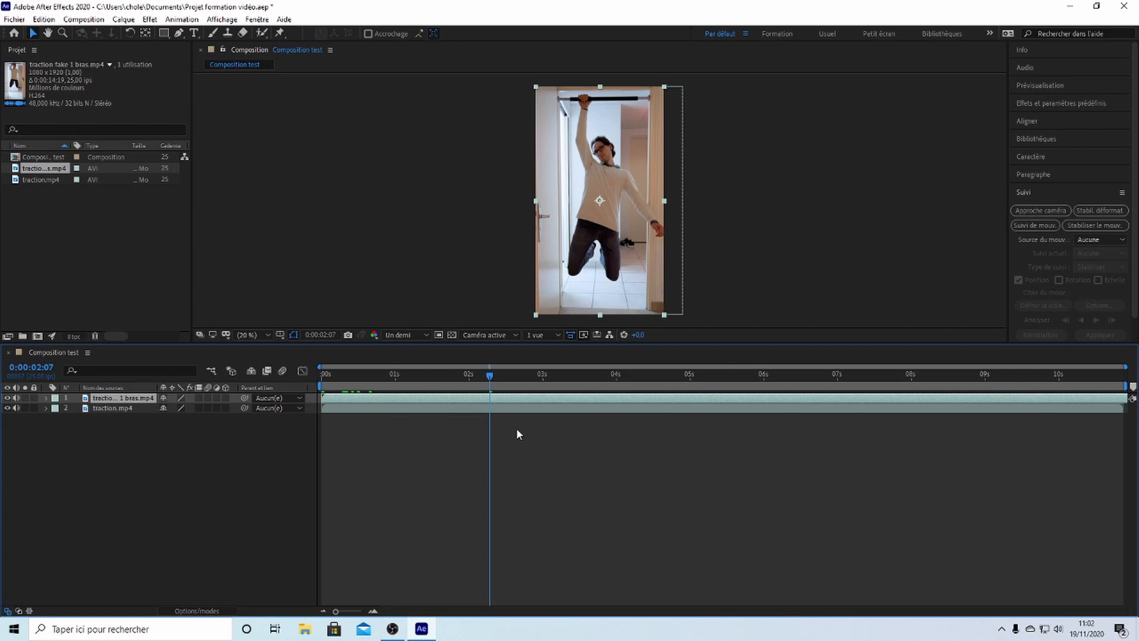
key(ctrl+shift+d)
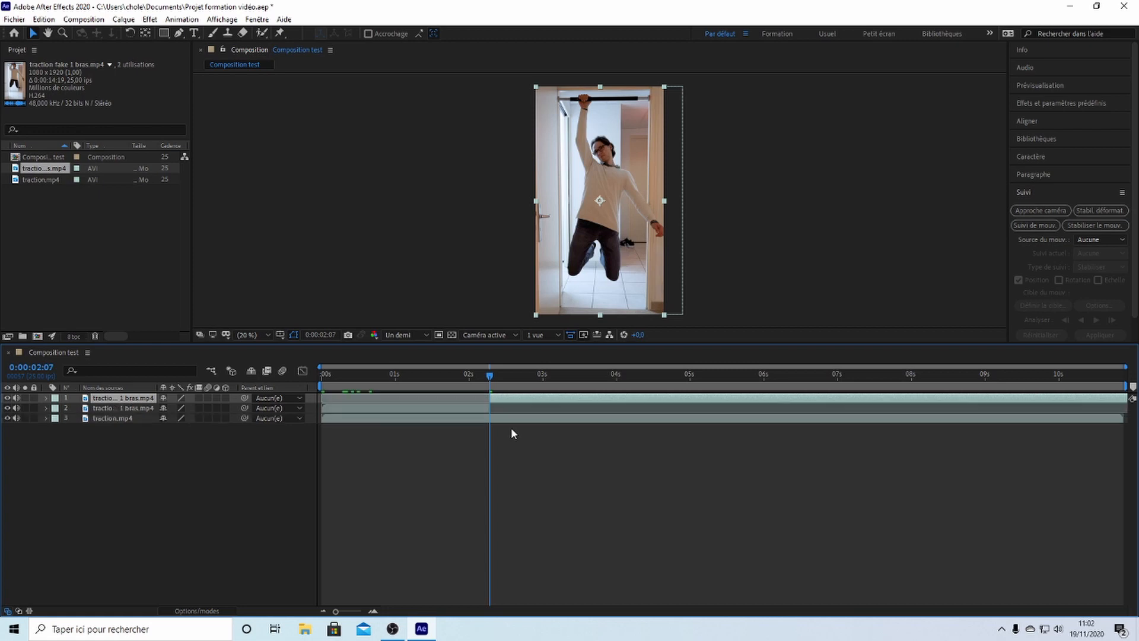
click(467, 407)
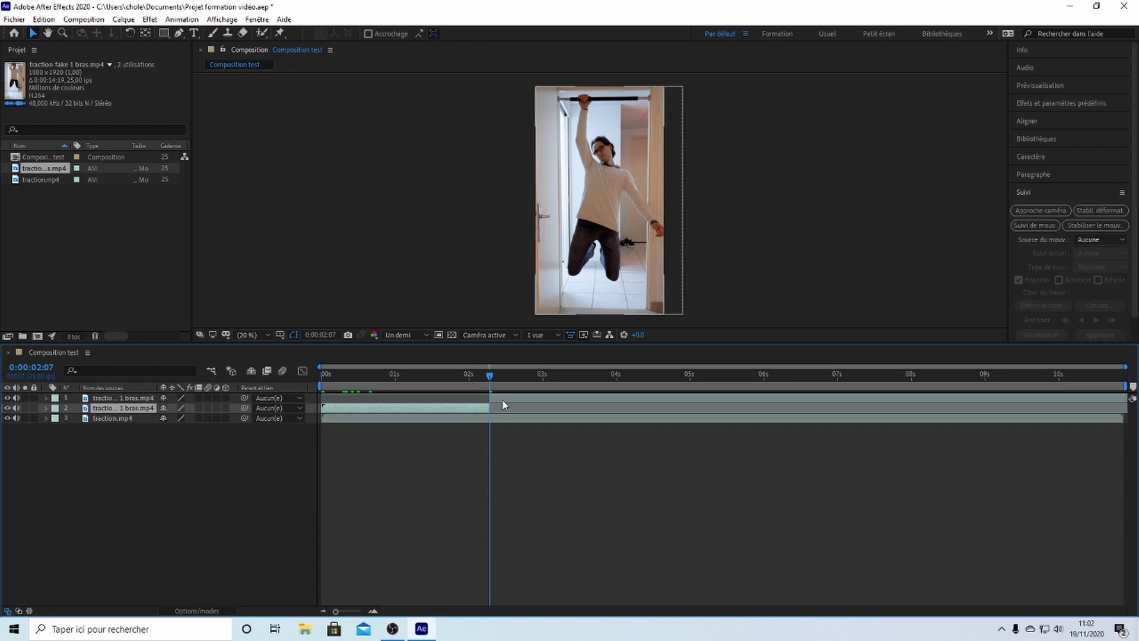
click(503, 400)
key(ctrl+z)
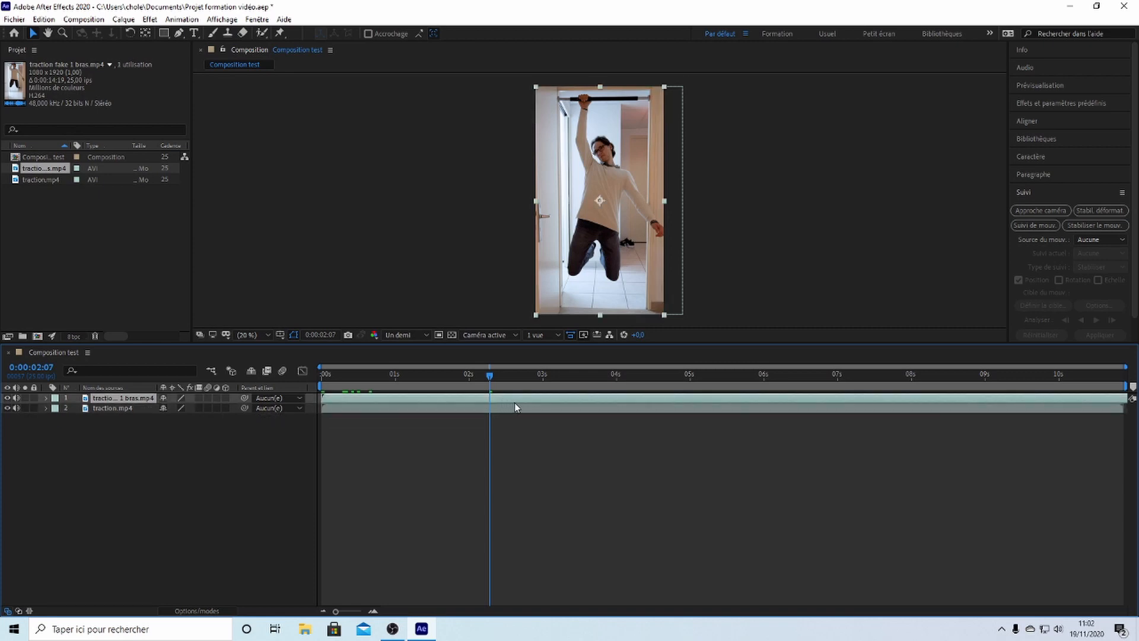
- Split the traction fake 1 bras.mp4 layer at the playhead once more, and undo it
click(44, 22)
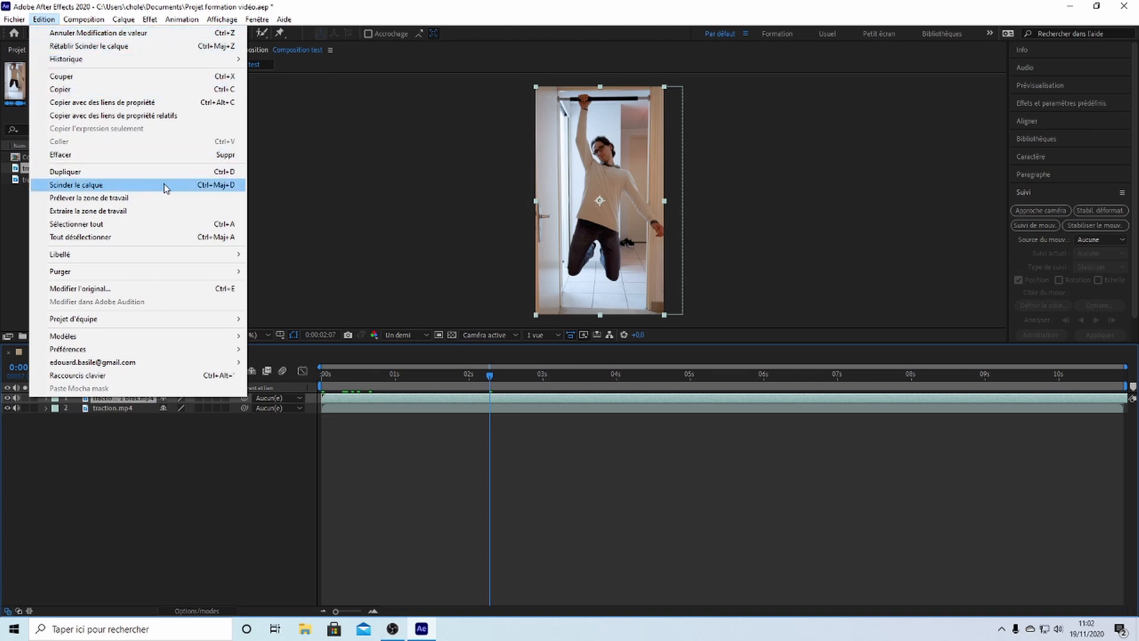
click(227, 187)
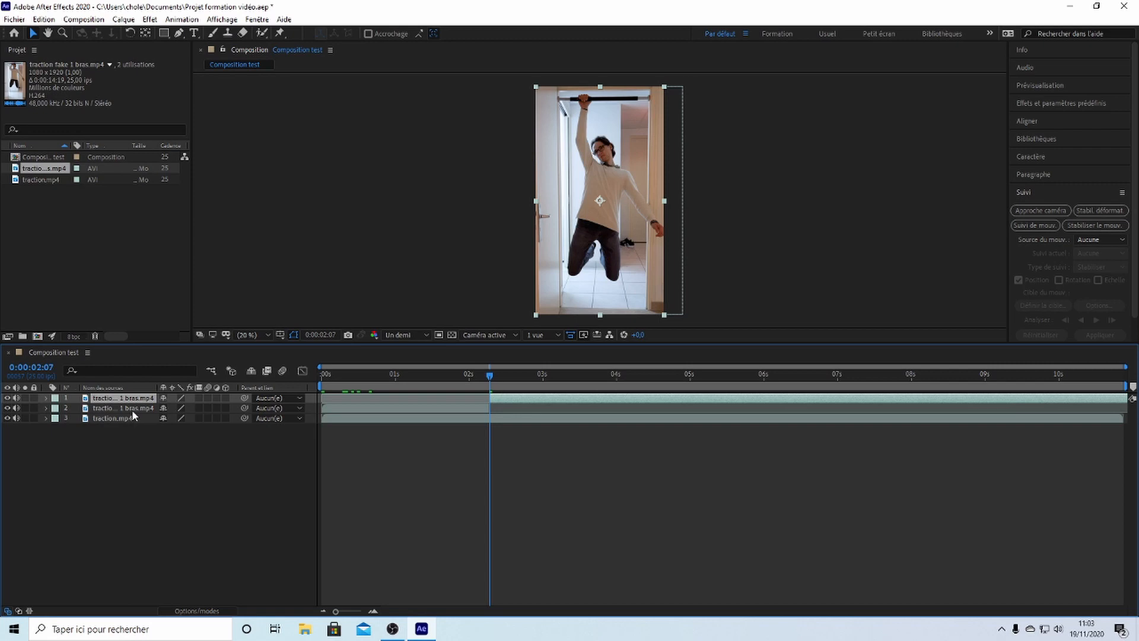
key(Delete)
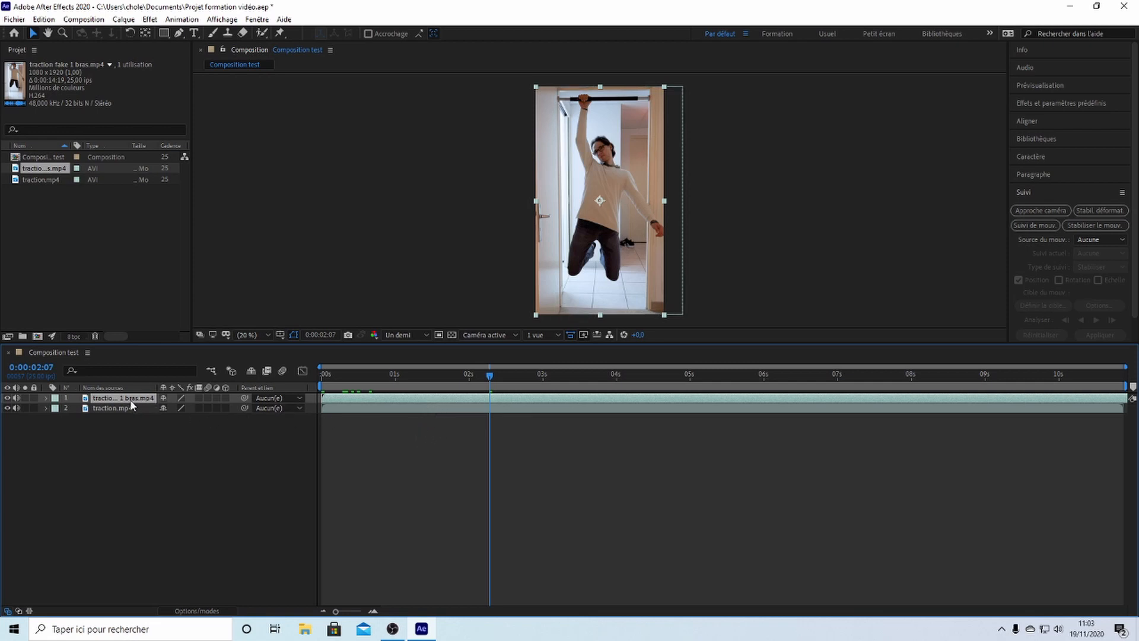
- Try duplicating the traction fake 1 bras.mp4 layer twice, undoing each duplicate
key(ctrl+d)
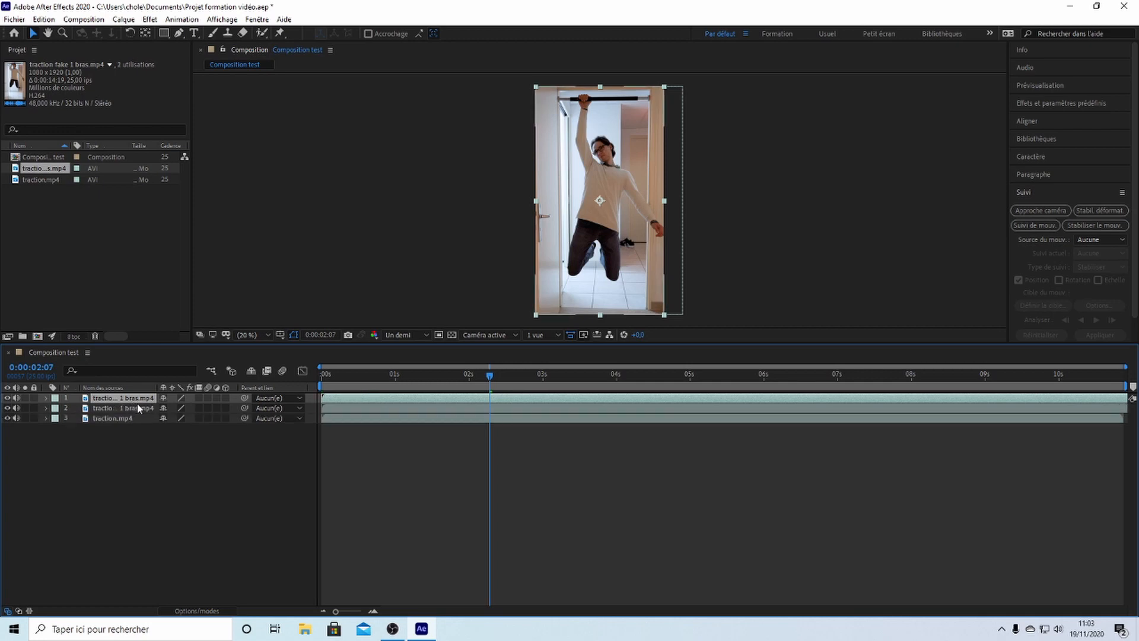
key(ctrl+z)
click(44, 19)
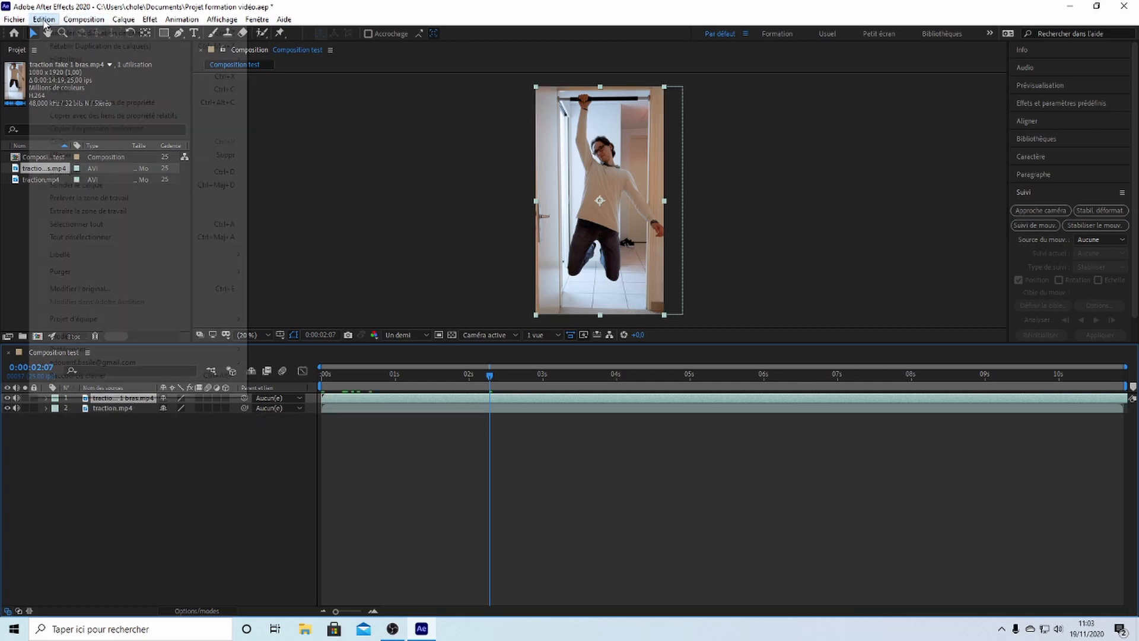
click(89, 173)
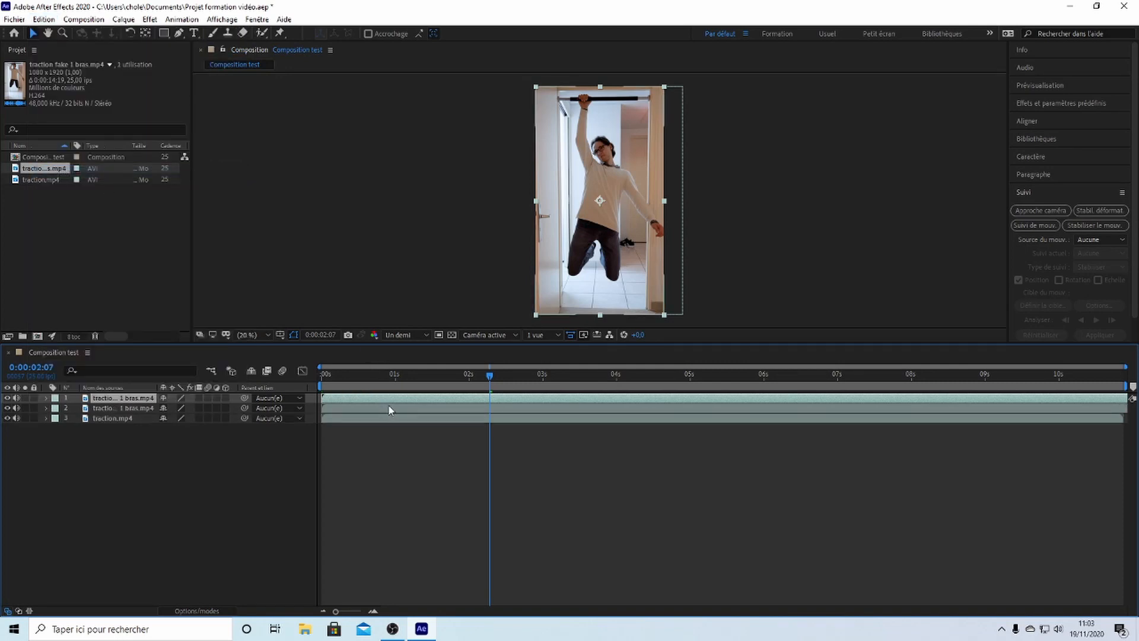
key(ctrl+z)
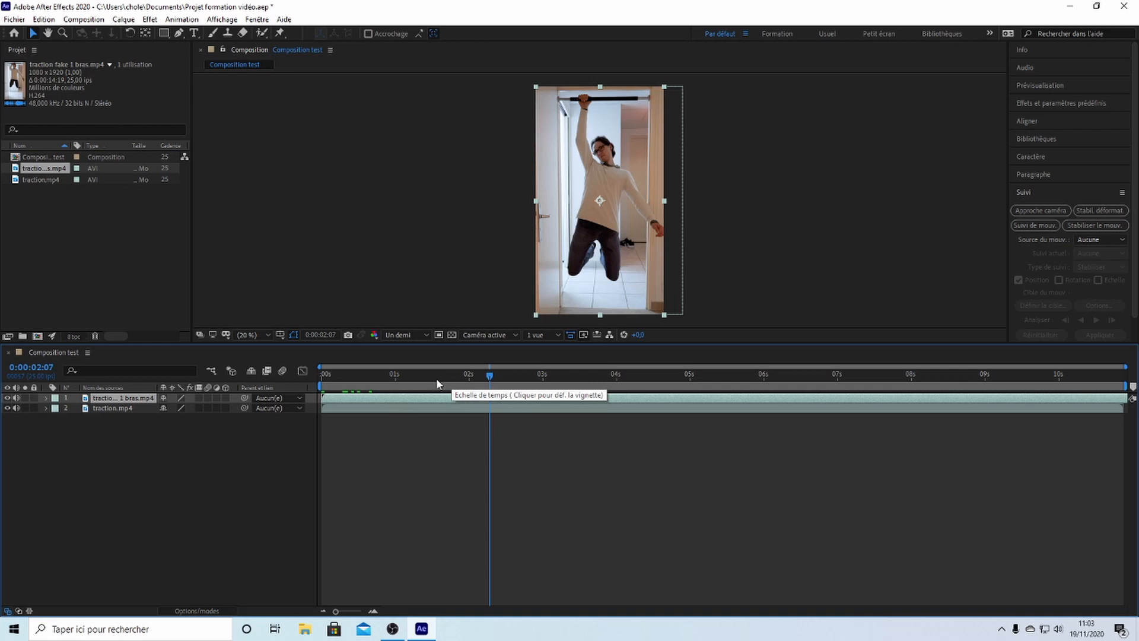
- Make the traction fake 1 bras.mp4 layer a 3D layer
click(225, 397)
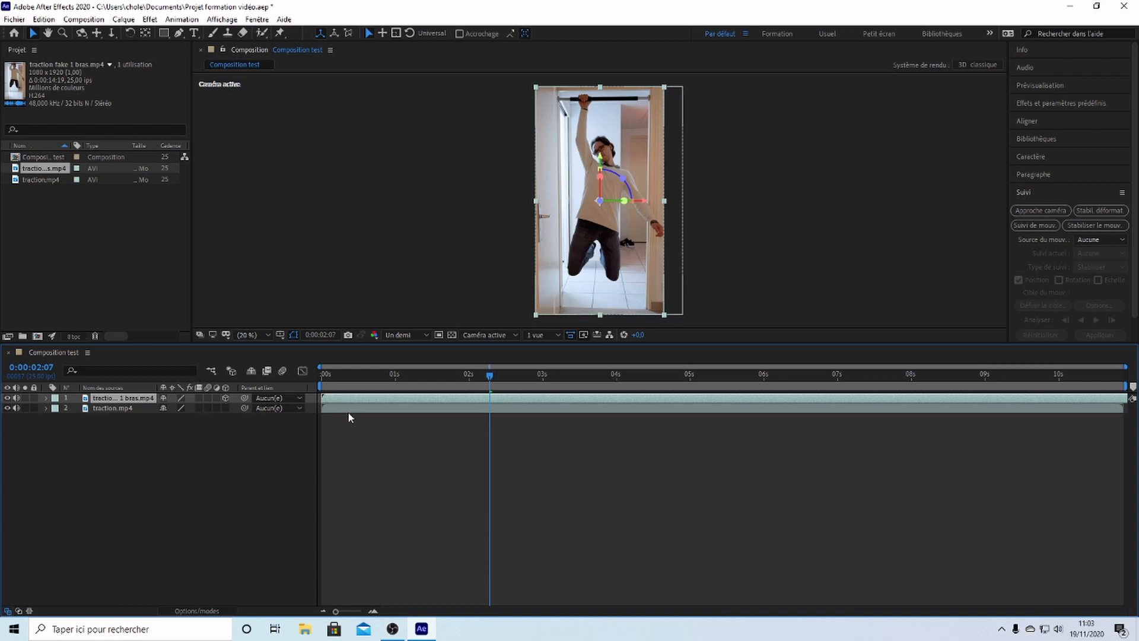
- Try rotating the 3D traction fake 1 bras.mp4 layer with Rotation X and Rotation Y, and undo the rotations
click(47, 398)
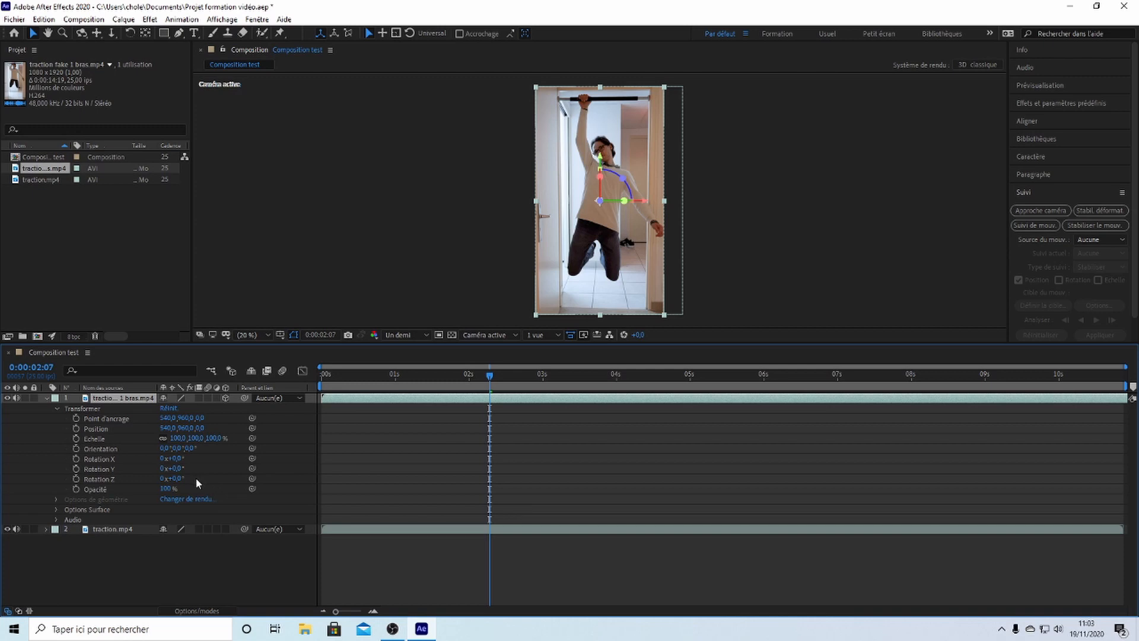
mouse_move(180, 470)
mouse_down()
mouse_move(146, 470)
mouse_move(214, 459)
mouse_move(193, 462)
mouse_move(196, 478)
mouse_move(210, 474)
mouse_move(173, 480)
mouse_move(202, 479)
mouse_move(206, 460)
mouse_move(155, 471)
mouse_move(208, 452)
mouse_move(180, 465)
mouse_up()
key(ctrl+z)
key(ctrl+z)
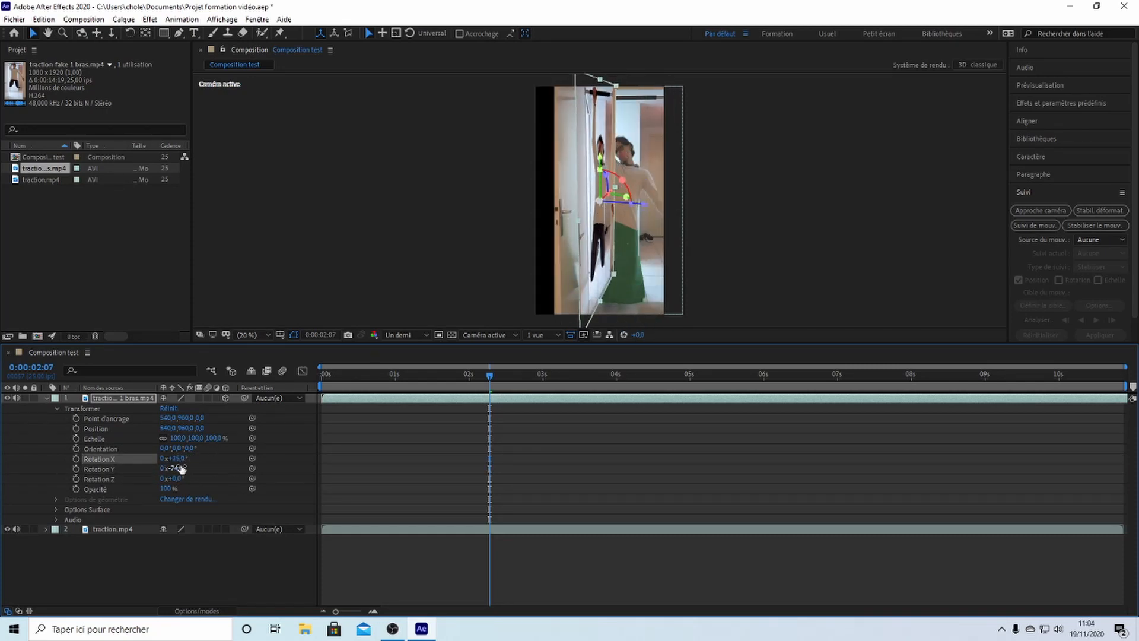
key(ctrl+z)
key(ctrl+z)
key(ctrl+z)
key(ctrl+z)
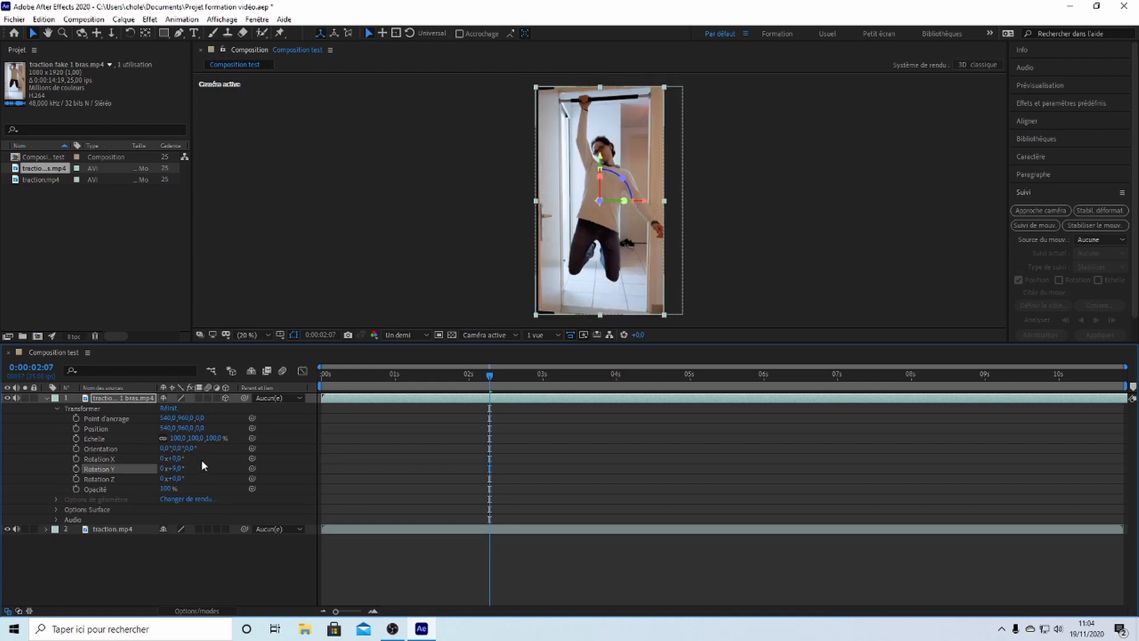
key(ctrl+z)
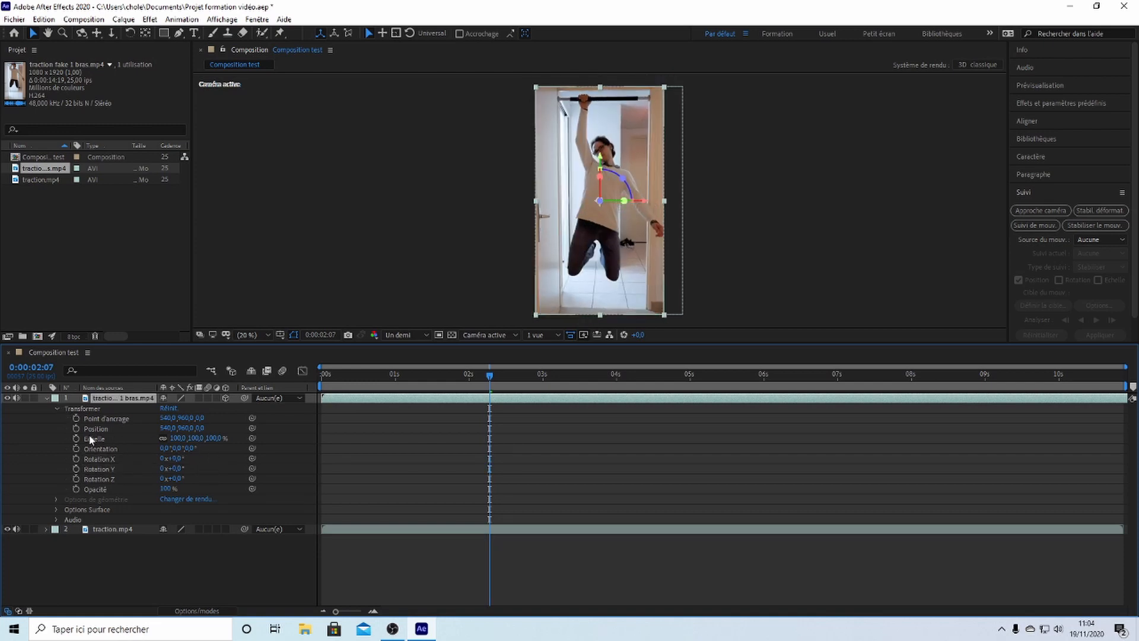
- Collapse the traction fake 1 bras.mp4 layer's properties and switch the layer back to 2D
click(46, 397)
click(225, 397)
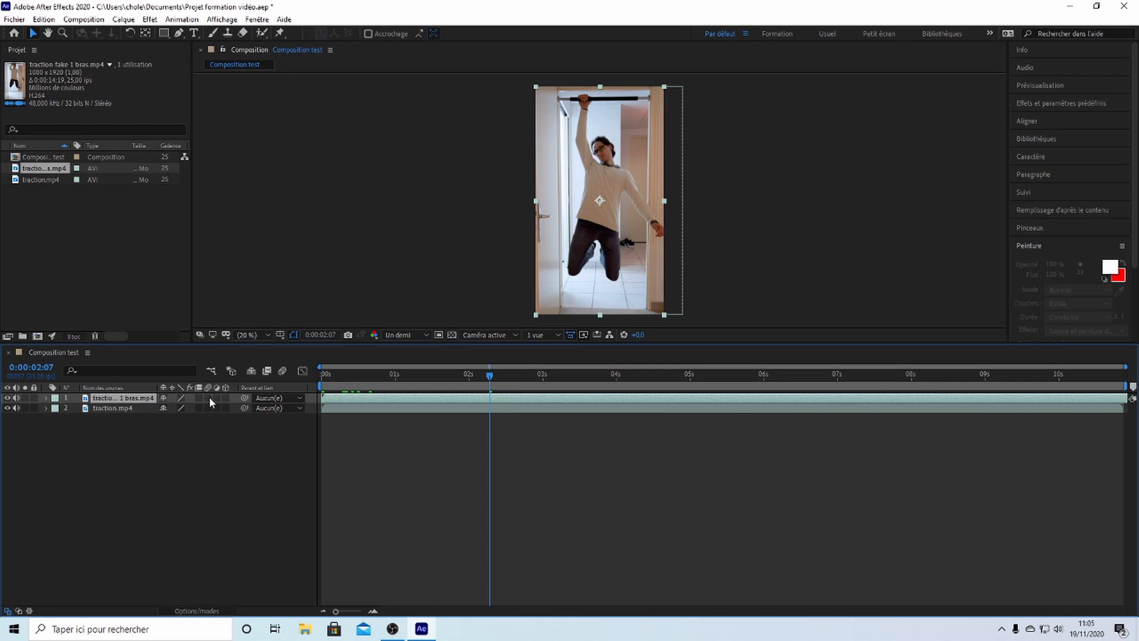
- Try motion blur on the traction fake 1 bras.mp4 layer, check its transform properties, and turn the layer's motion blur off
click(208, 397)
click(47, 399)
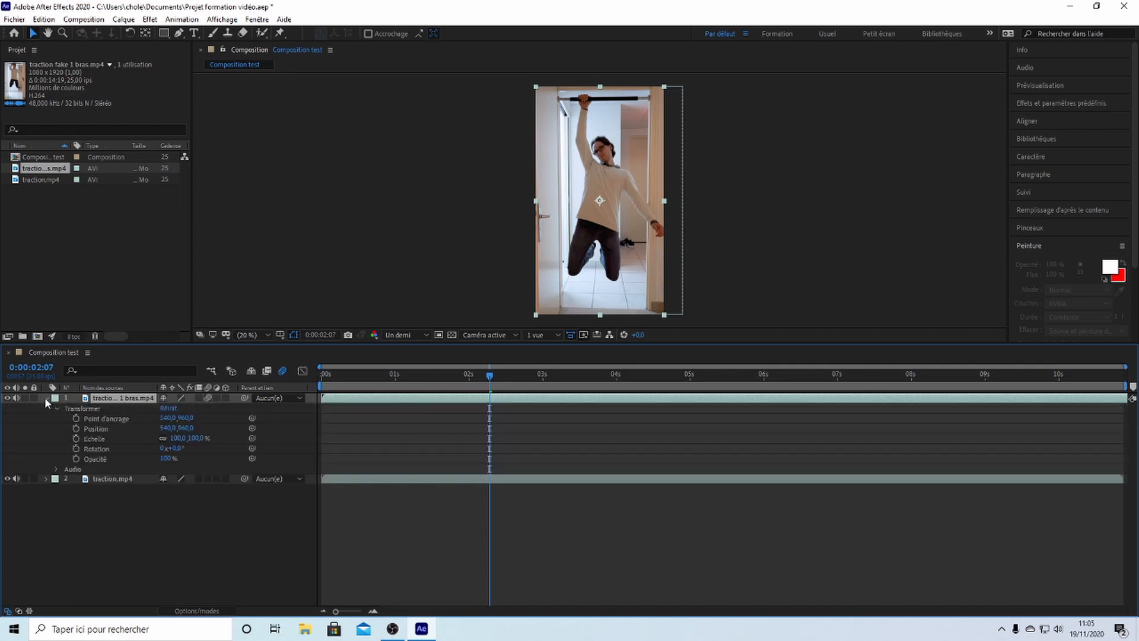
click(46, 399)
click(45, 399)
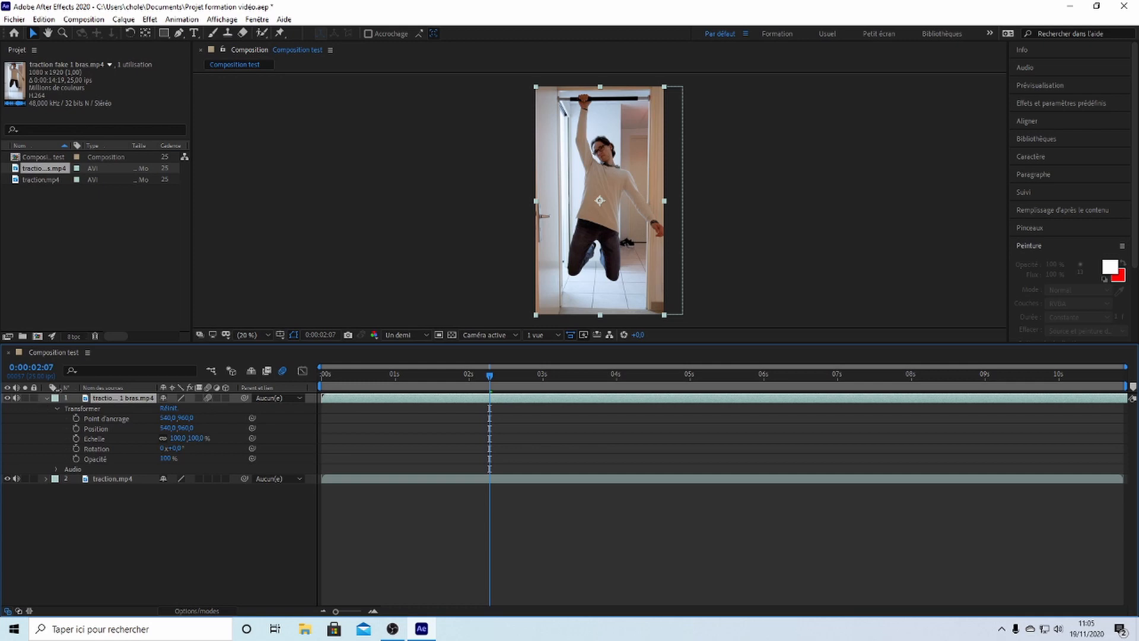
click(47, 398)
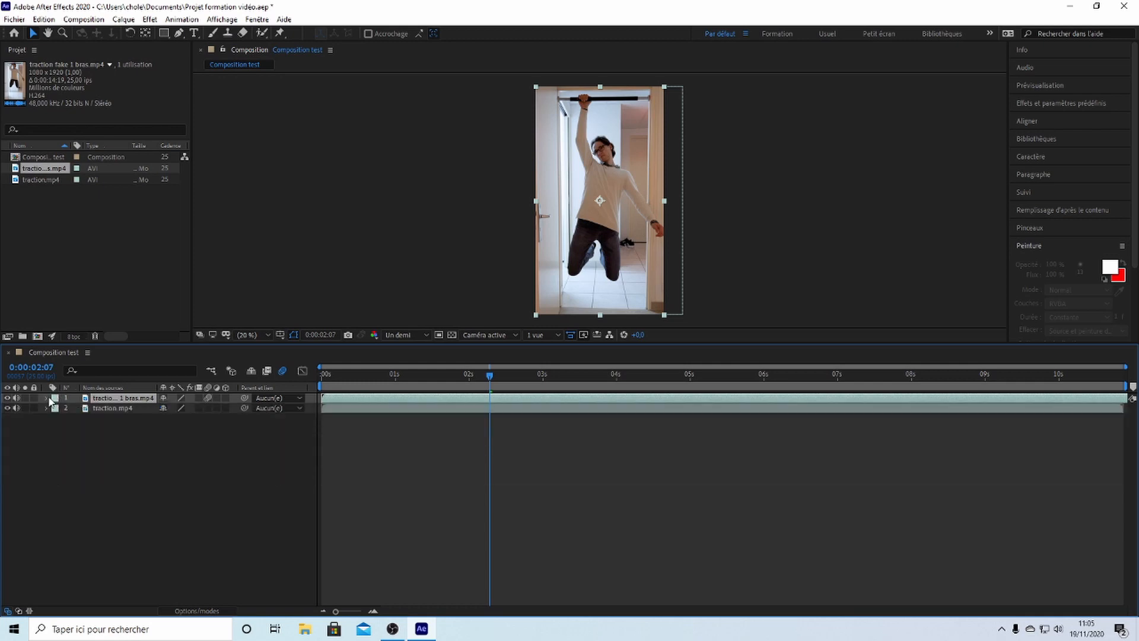
click(207, 398)
- Display the blending mode columns in the timeline and set the traction fake 1 bras.mp4 layer's mode to Ecran
click(187, 612)
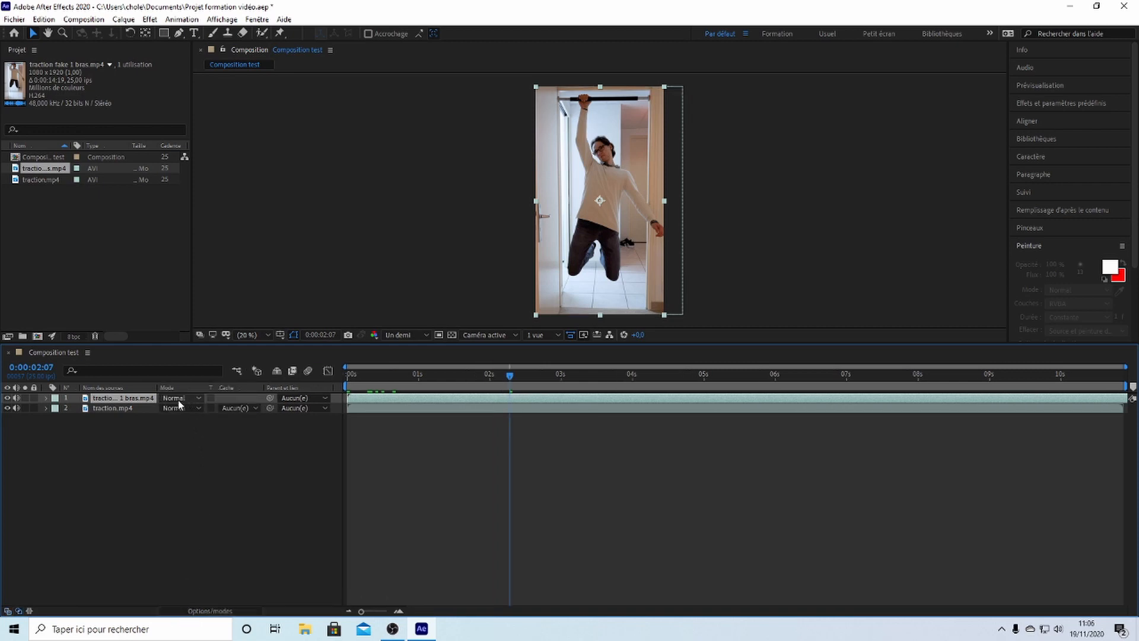
click(209, 611)
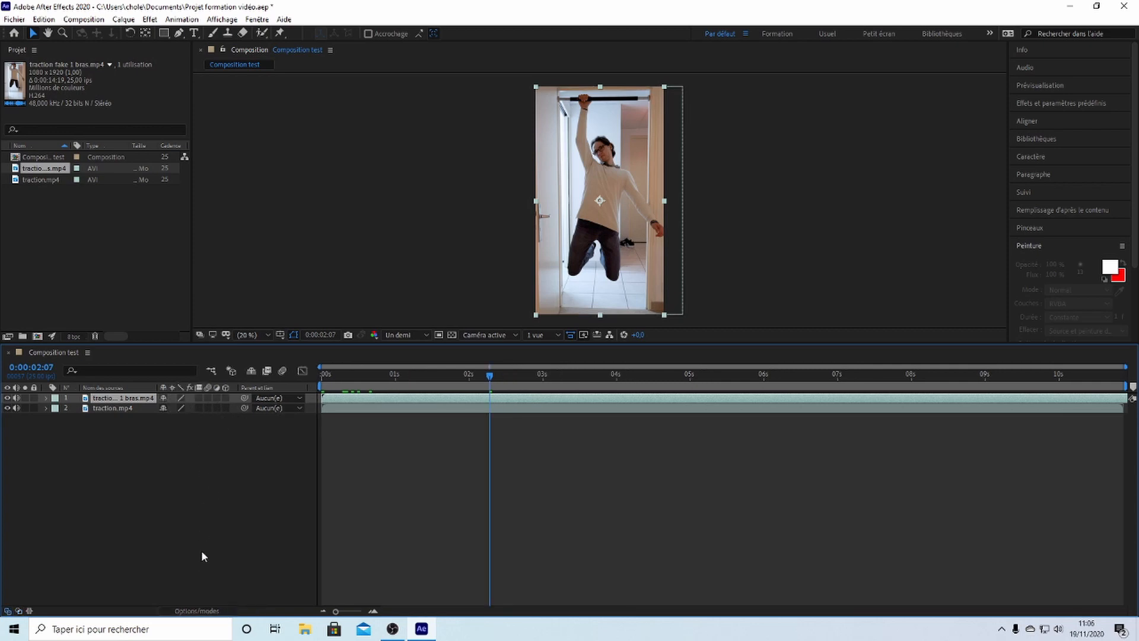
click(188, 610)
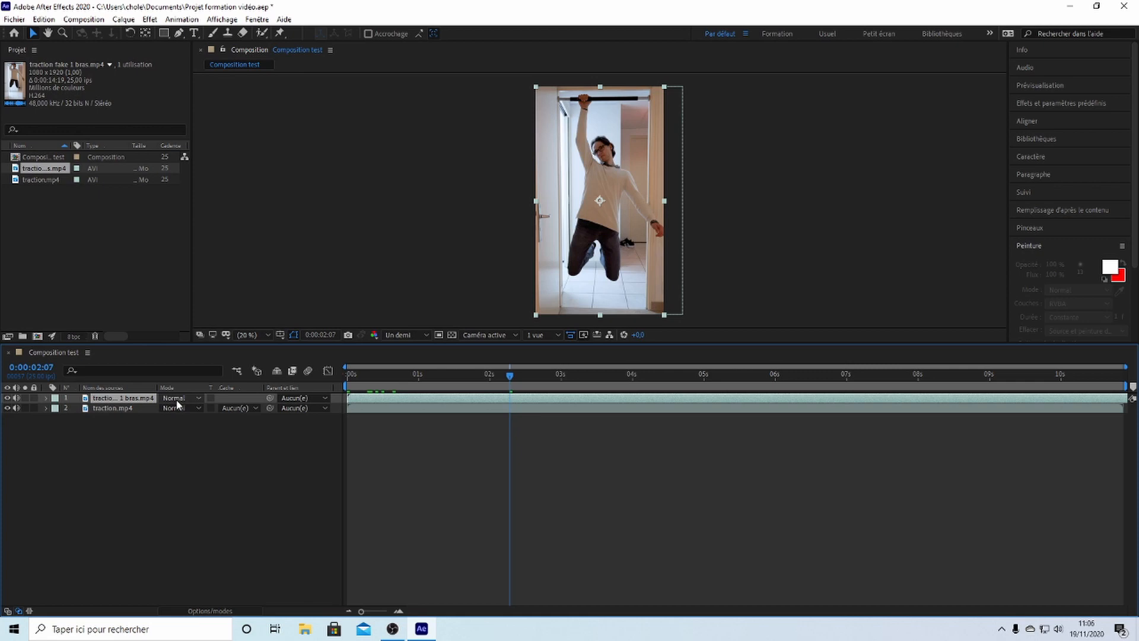
click(175, 398)
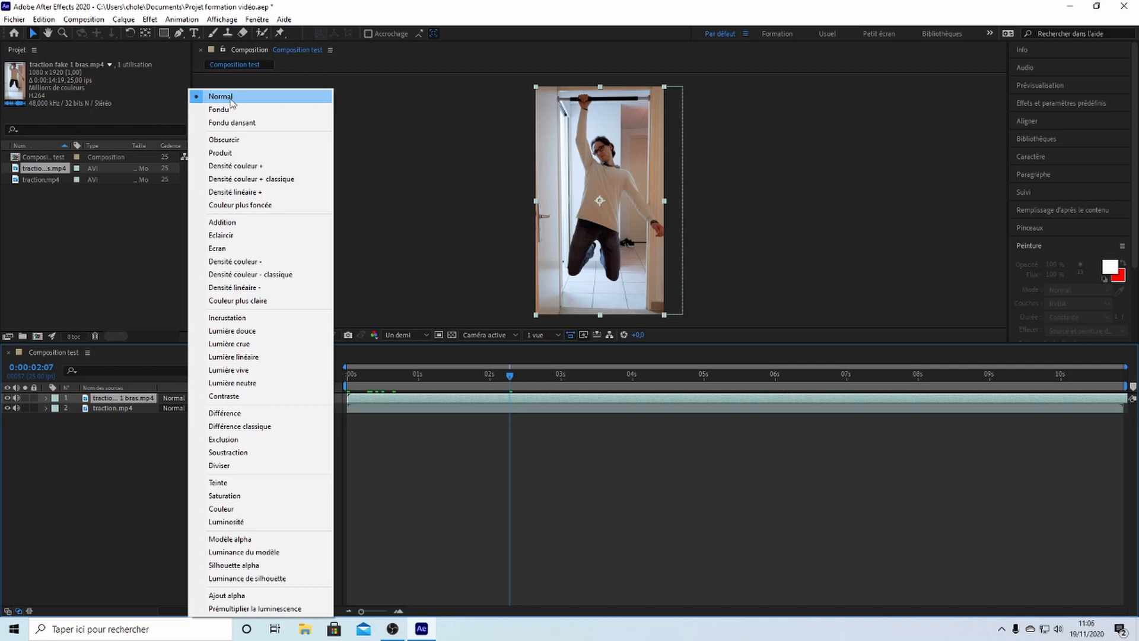
click(237, 248)
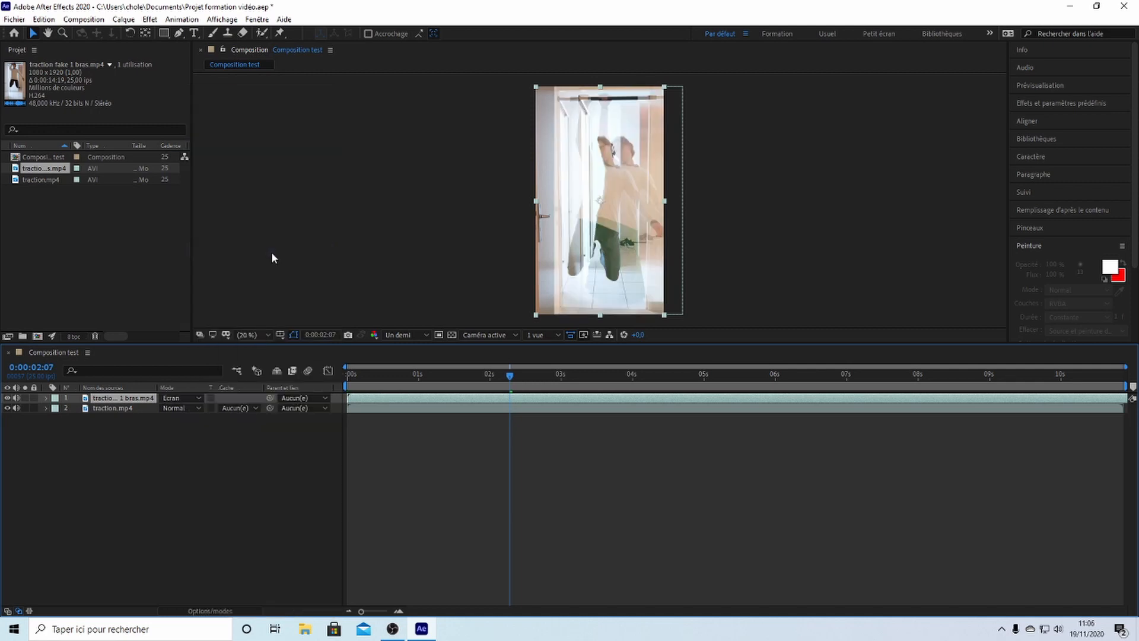
- Set the traction fake 1 bras.mp4 layer's blending mode back to Normal and display the layer switches columns again
click(173, 396)
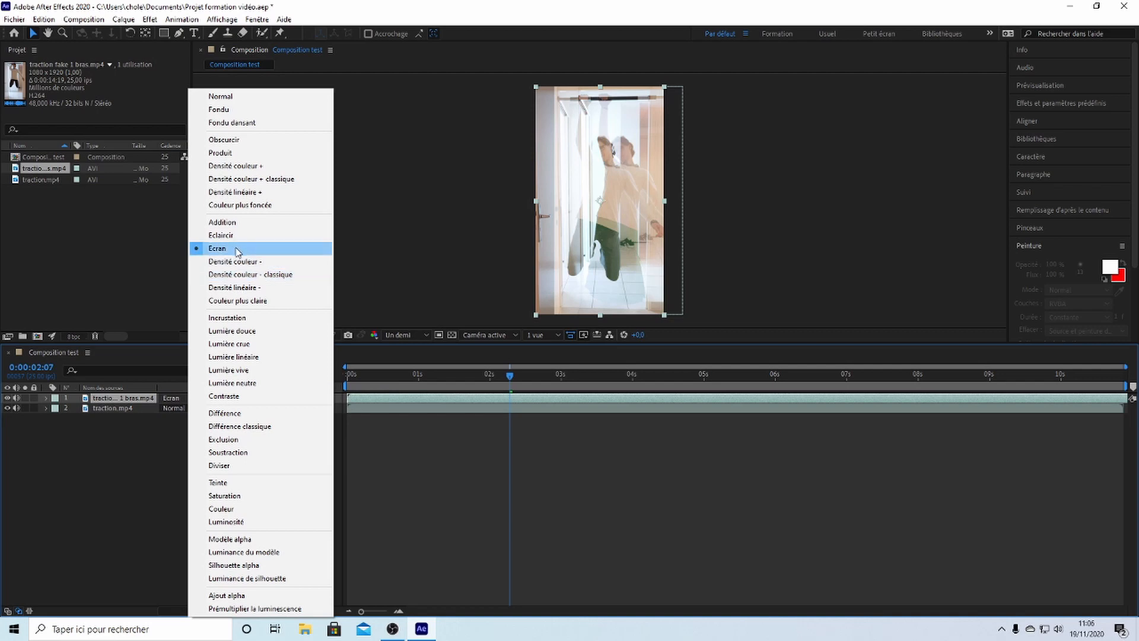
click(227, 98)
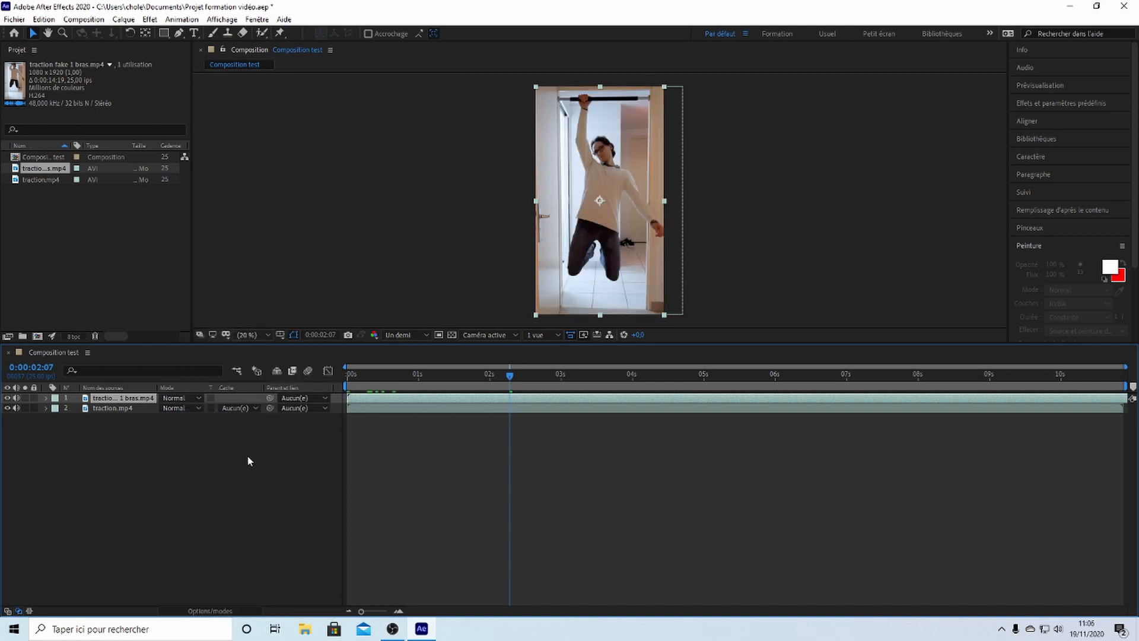
click(189, 397)
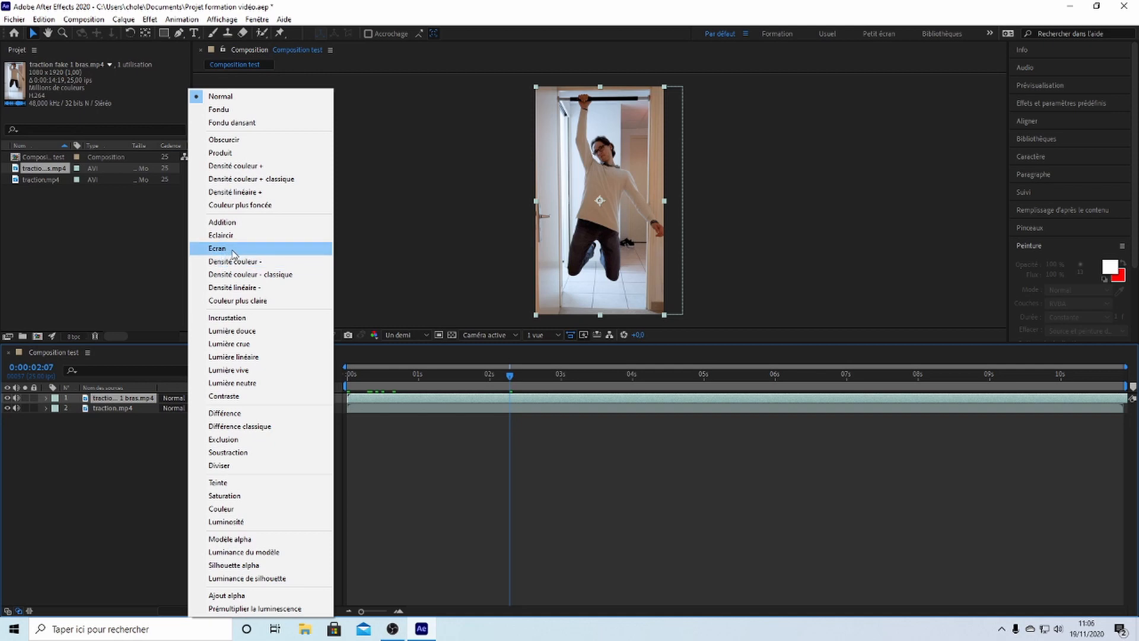
click(188, 522)
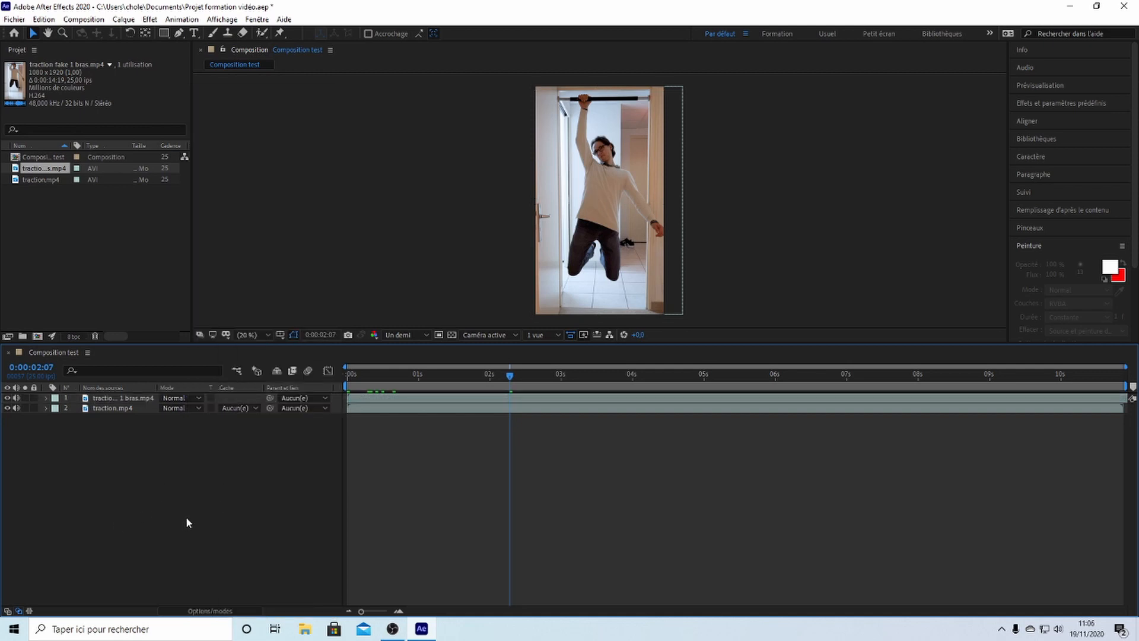
click(213, 610)
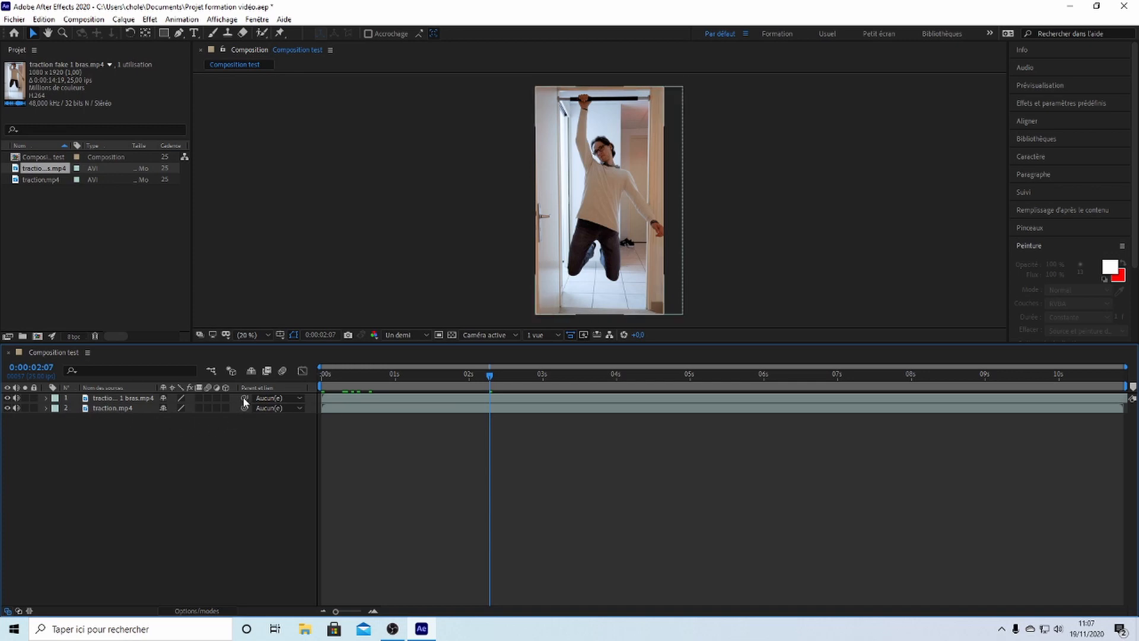
- Try parenting the traction fake 1 bras.mp4 layer to the traction.mp4 layer, and undo the parenting
drag(239, 403, 107, 409)
key(ctrl+z)
- Expand both layers' transform properties and link the Position of traction fake 1 bras.mp4 to the Position of traction.mp4
click(45, 407)
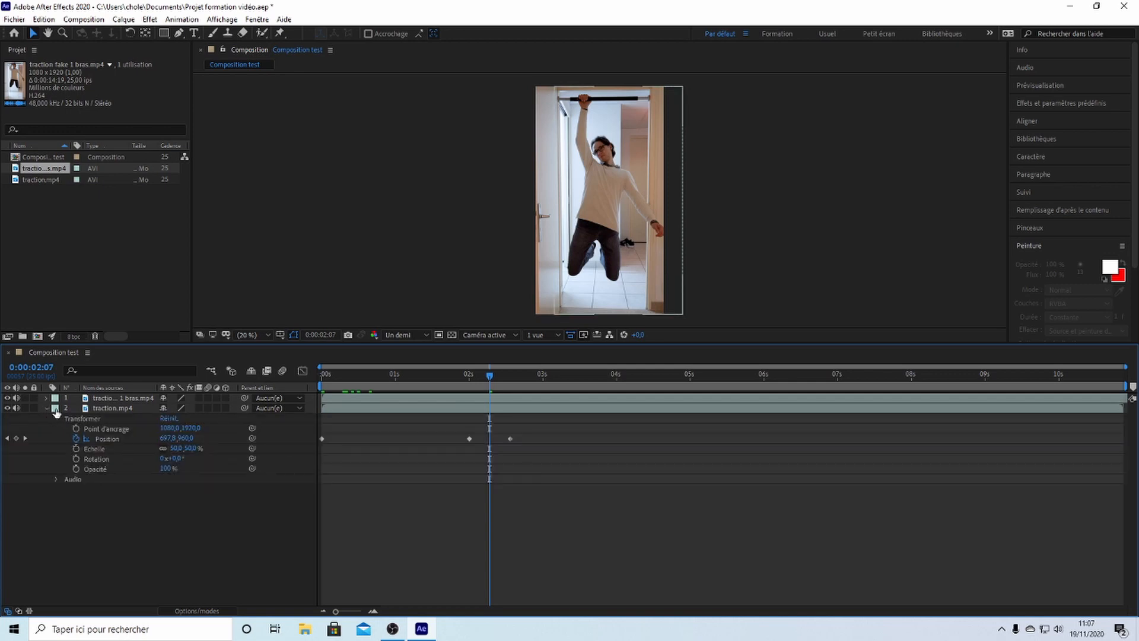
drag(244, 398, 99, 441)
click(46, 398)
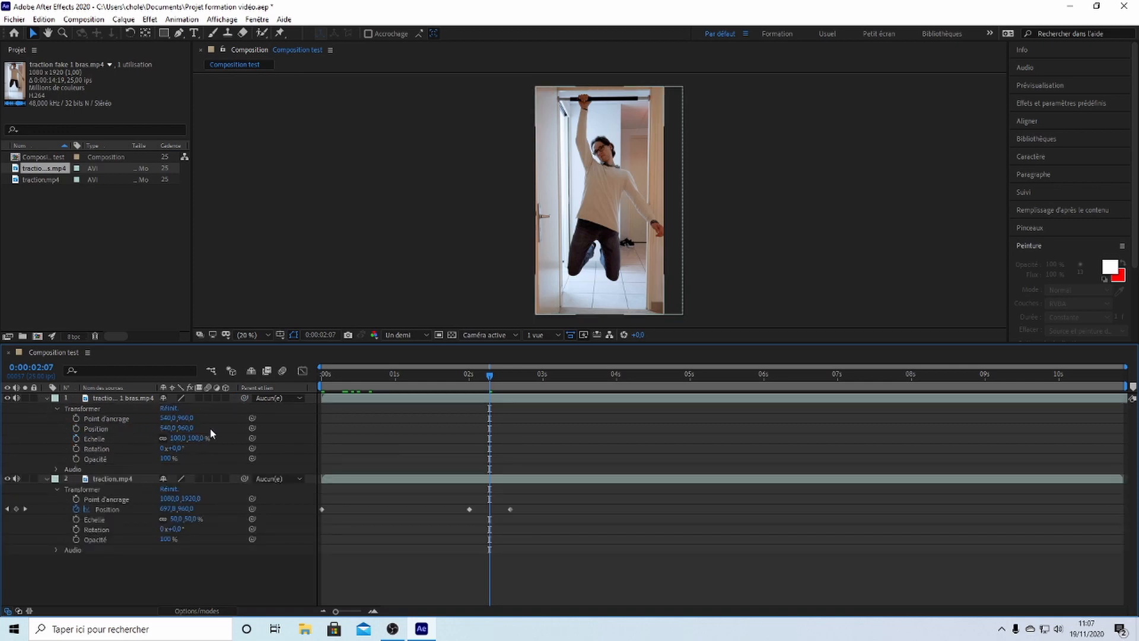
drag(252, 428, 119, 510)
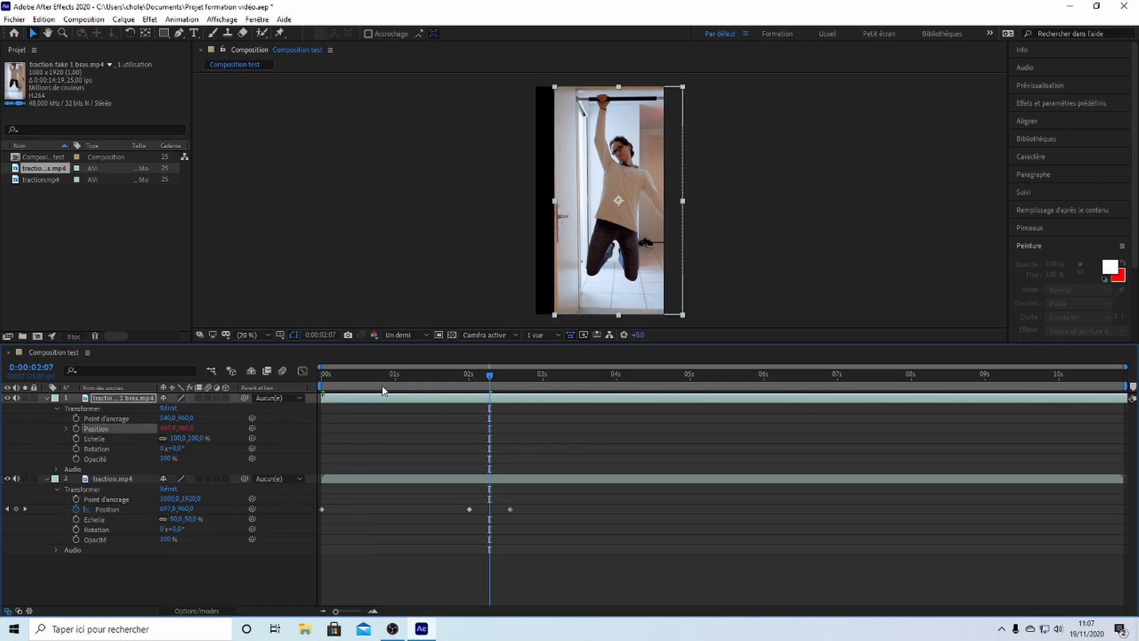
- Scrub the timeline between 0:00:02:01 and 0:00:02:09 to check the linked motion, and undo the Position link
drag(489, 379, 472, 407)
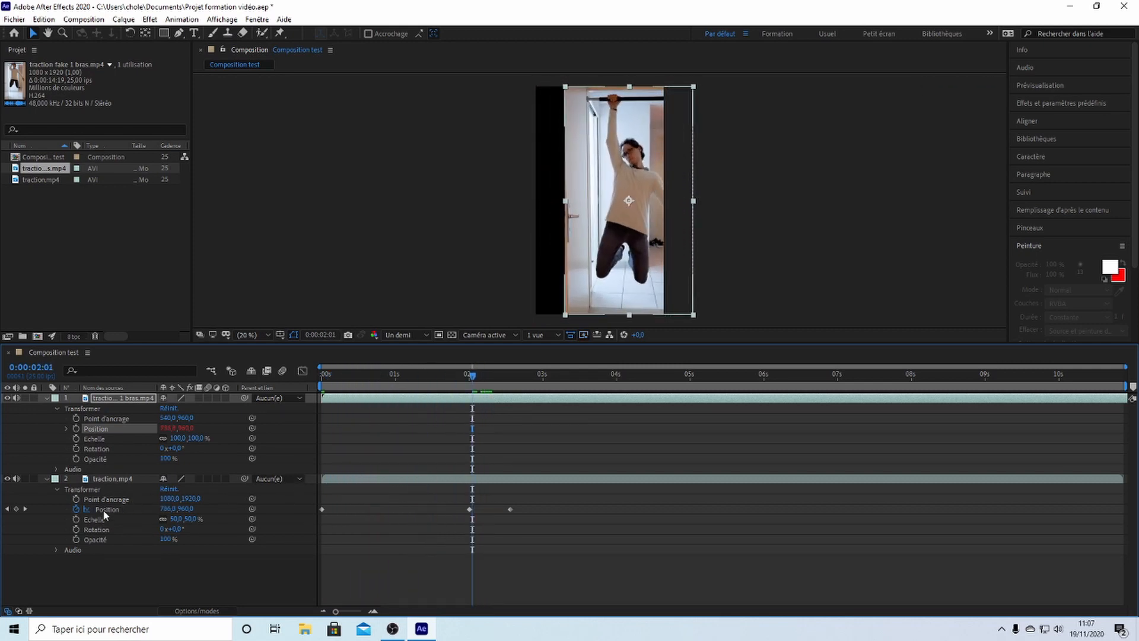
drag(366, 381, 495, 404)
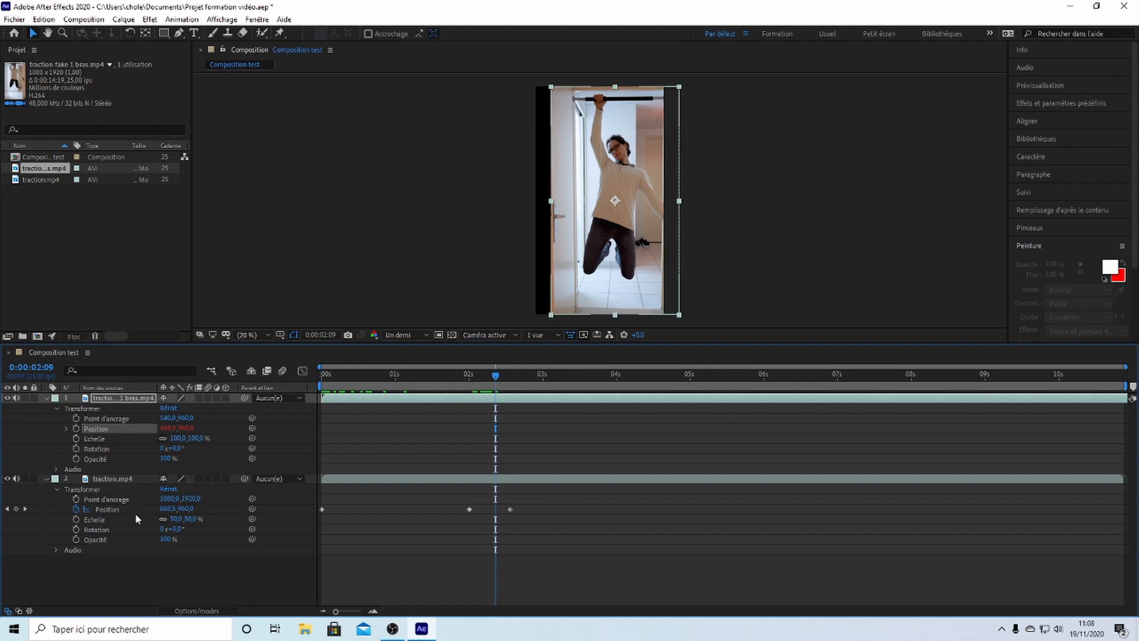
key(ctrl+z)
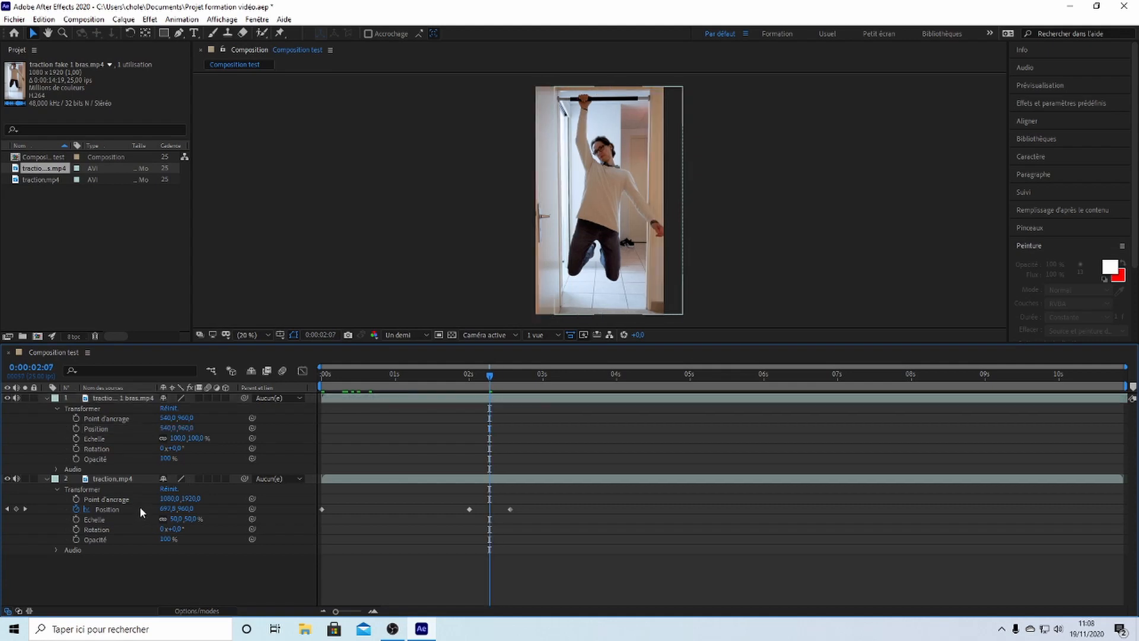
- Scrub the unlinked animation, leave the playhead at 0:00:00:05, and collapse both layers' properties
drag(371, 383, 436, 379)
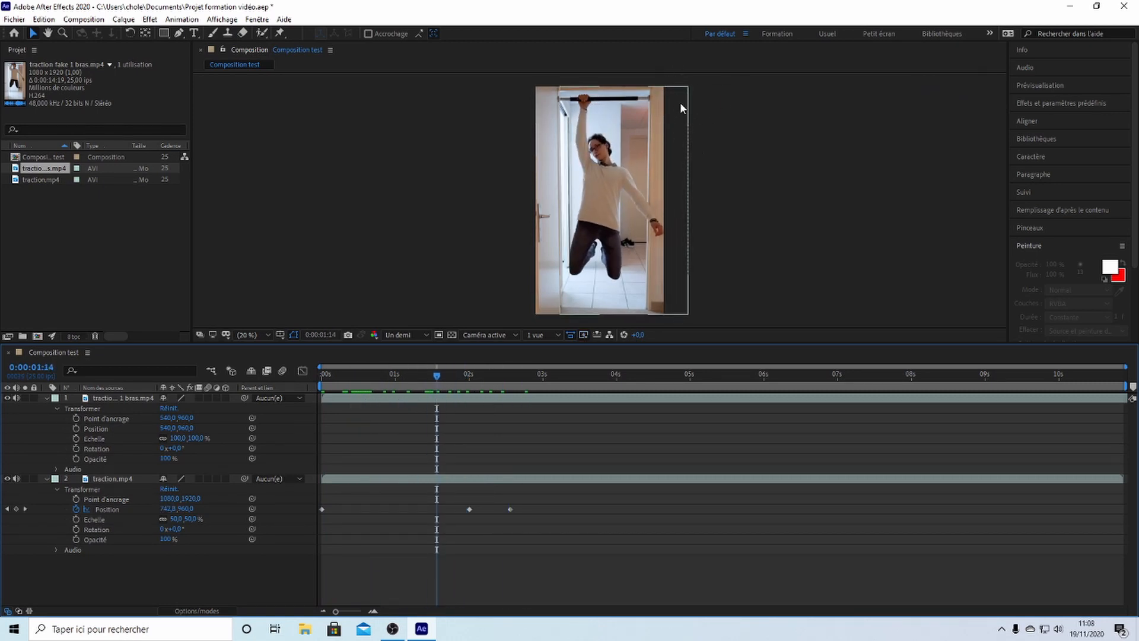
drag(439, 375, 336, 375)
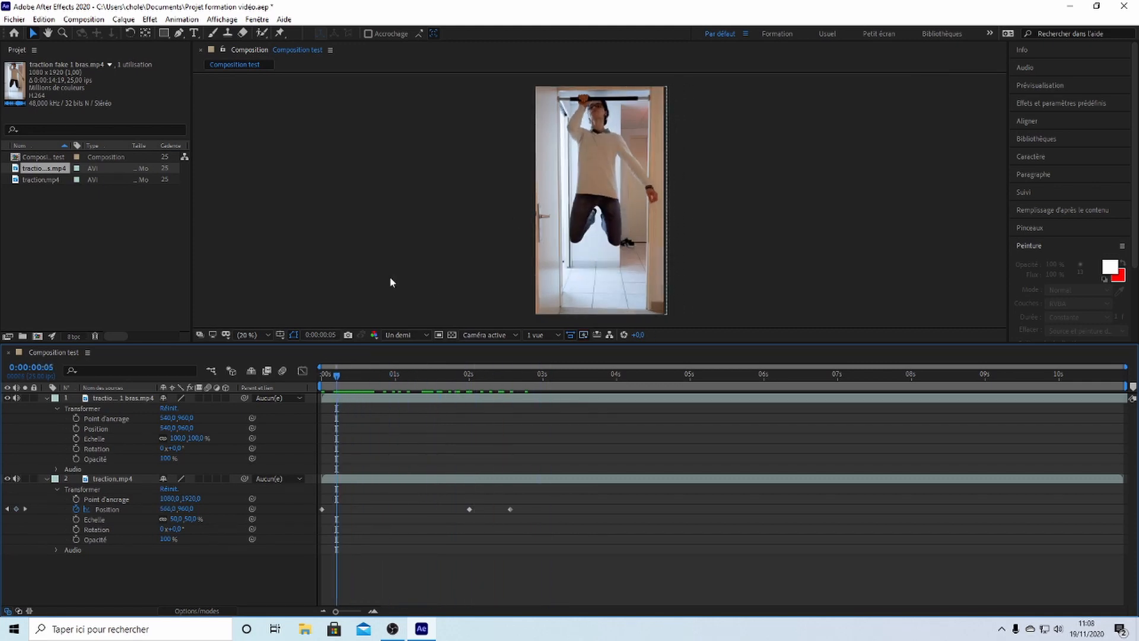
click(47, 397)
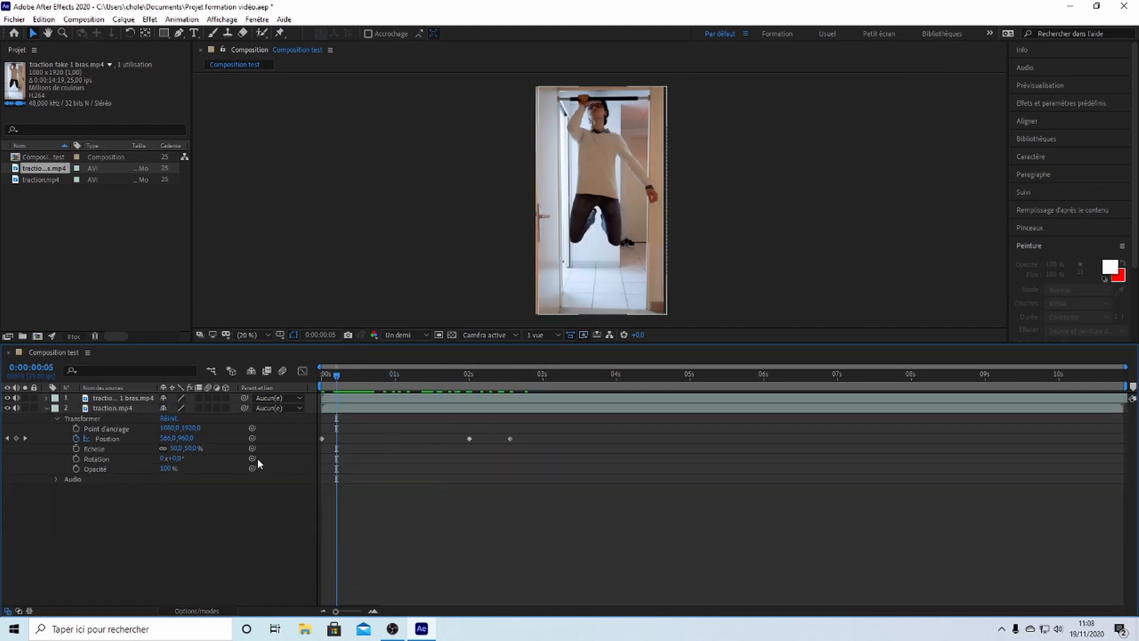
click(46, 408)
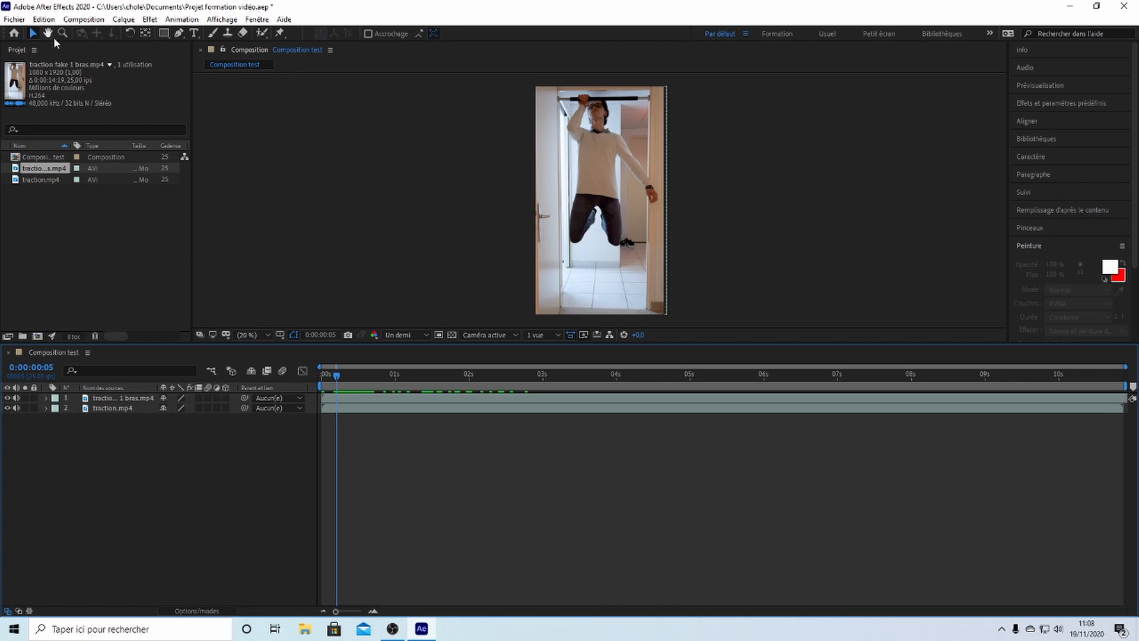
click(403, 334)
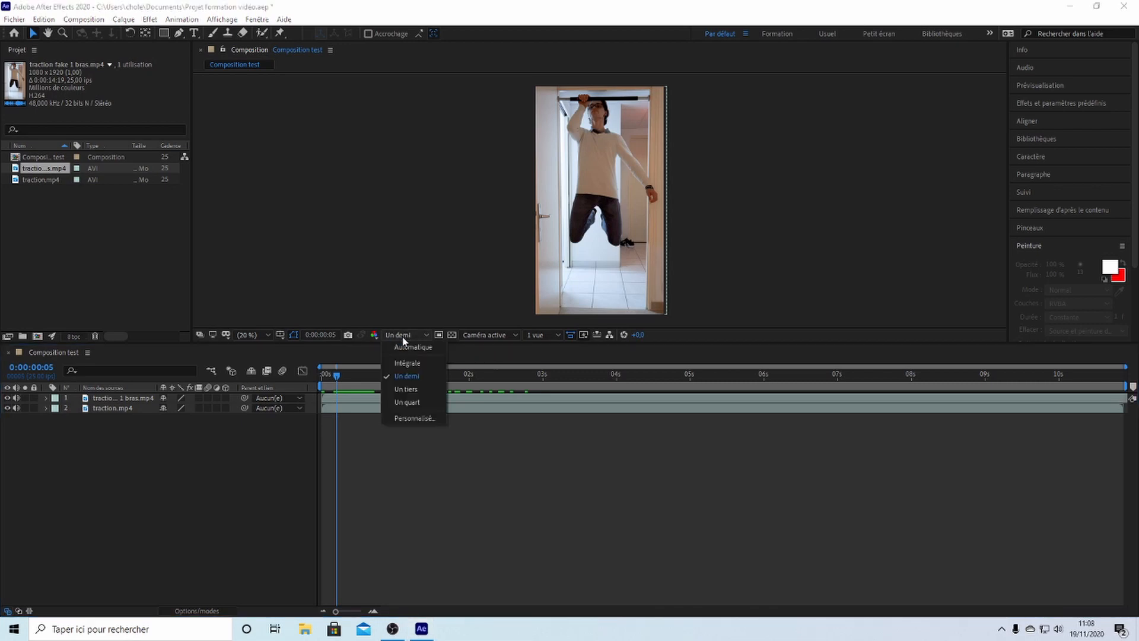
click(402, 338)
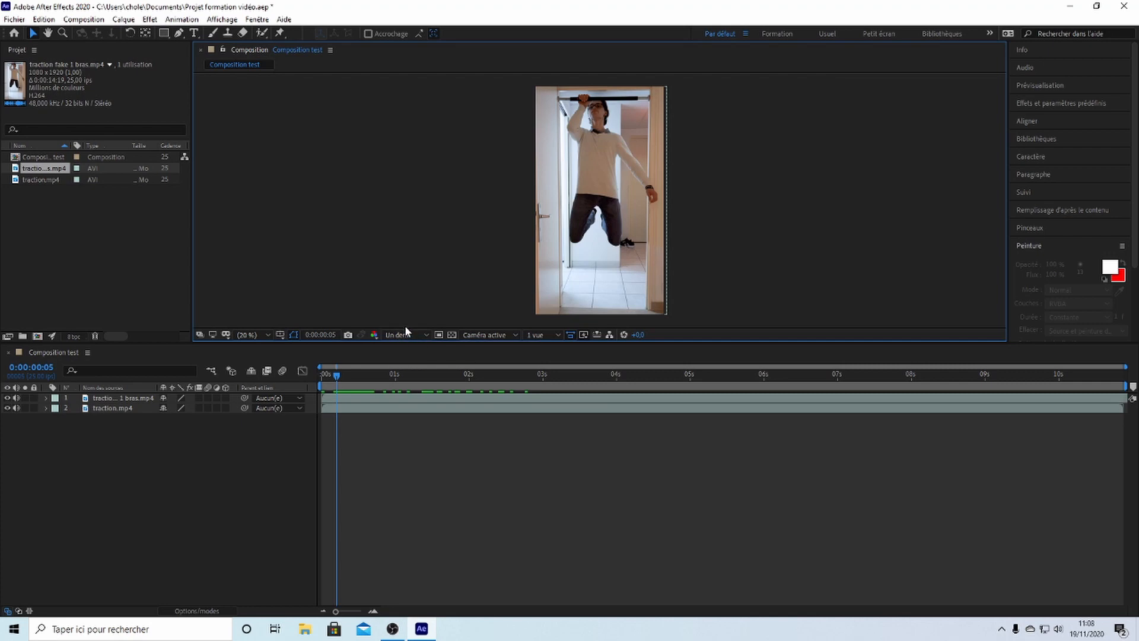
- Display only the Rouge channel in the composition viewer and toggle the traction fake 1 bras.mp4 layer's visibility to compare both clips, leaving it hidden
click(370, 336)
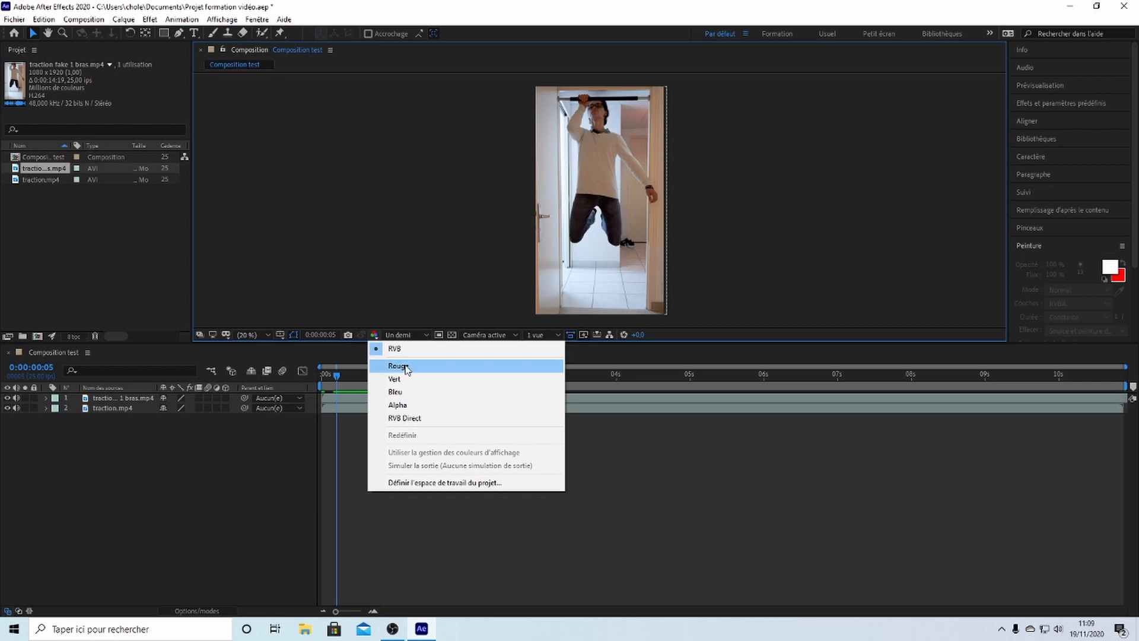
click(399, 366)
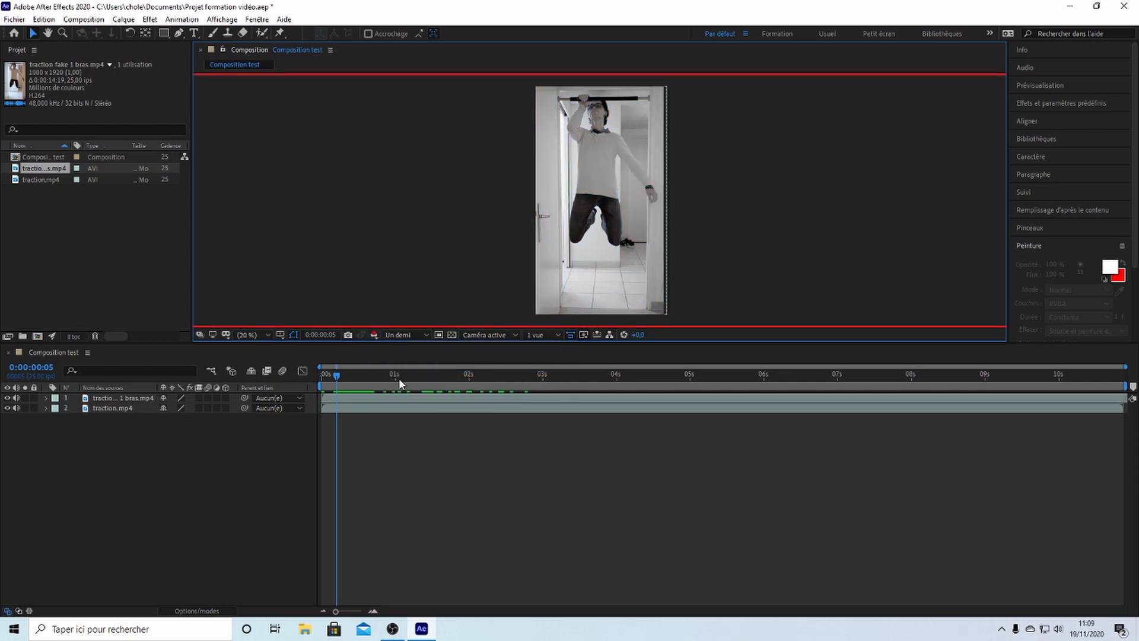
click(8, 398)
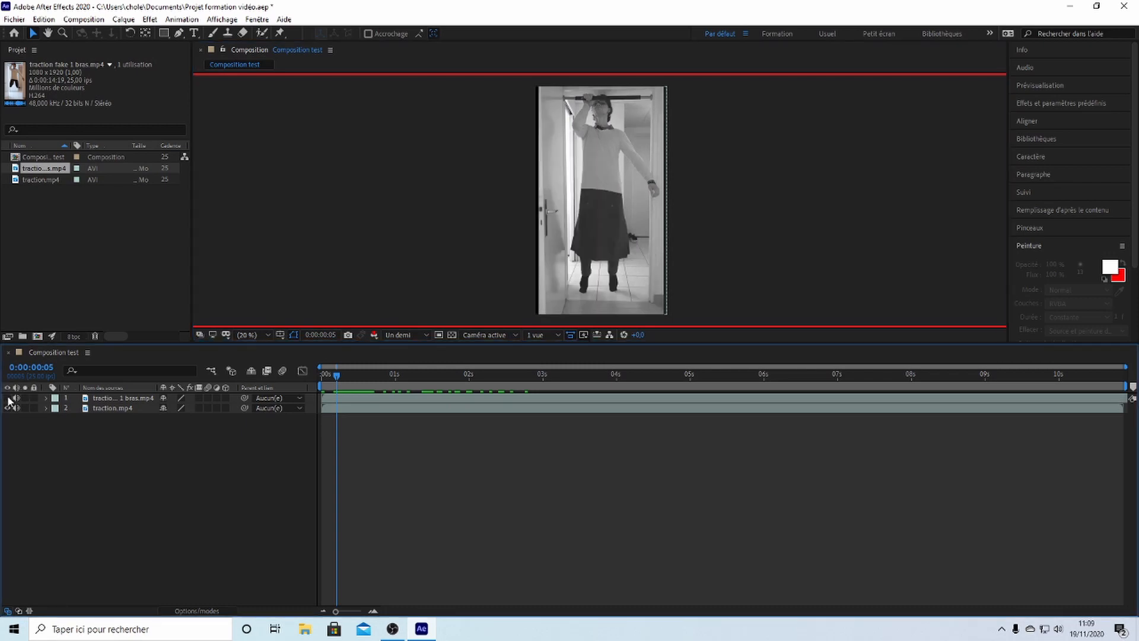
click(8, 398)
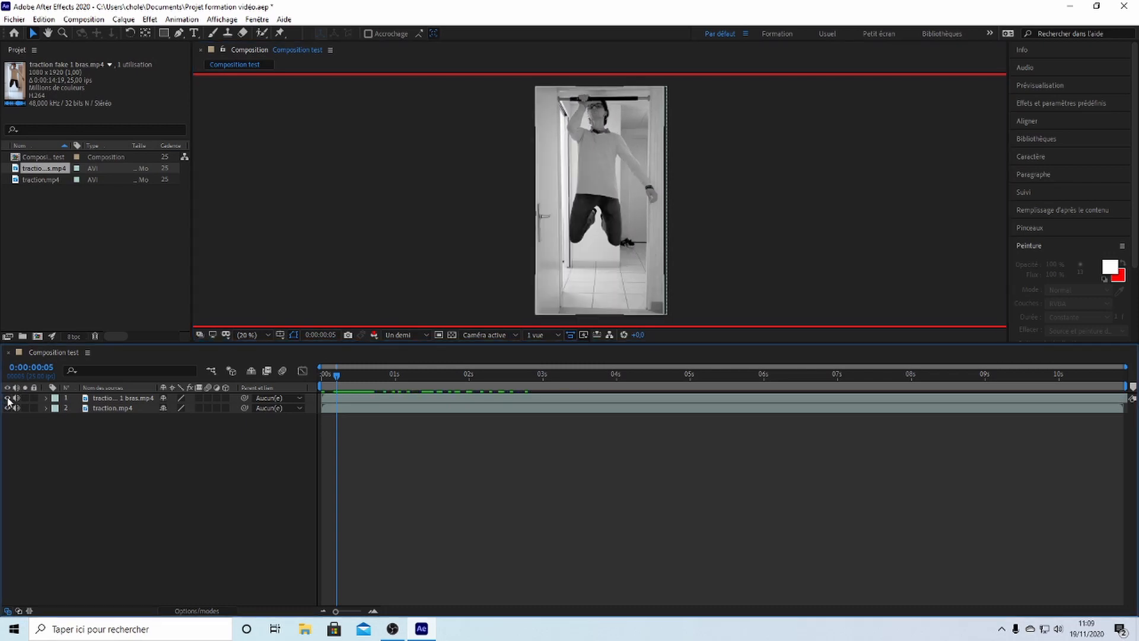
click(7, 398)
click(8, 398)
click(8, 398)
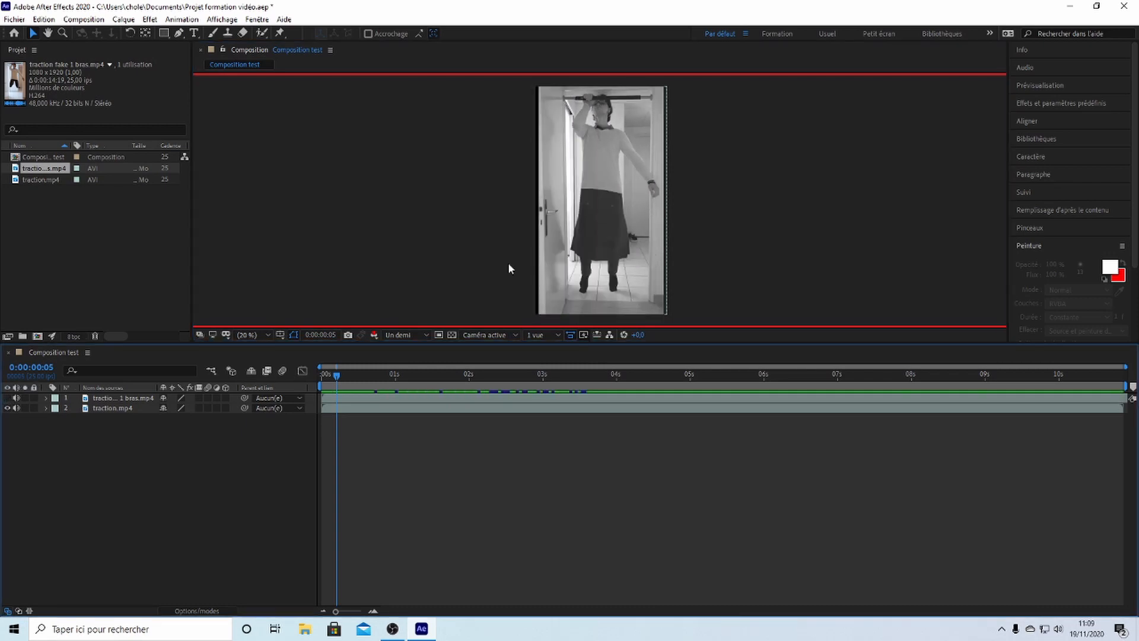
- Make the traction fake 1 bras.mp4 layer visible again and view the composition in the Vert, Bleu and Rouge channels in turn
click(7, 400)
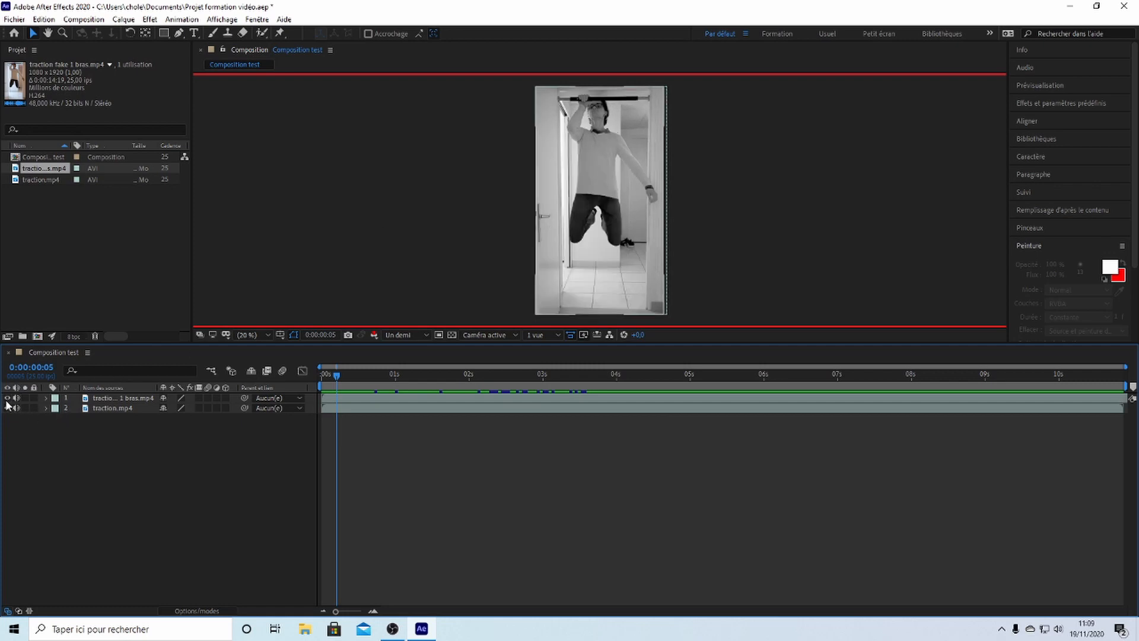
click(374, 337)
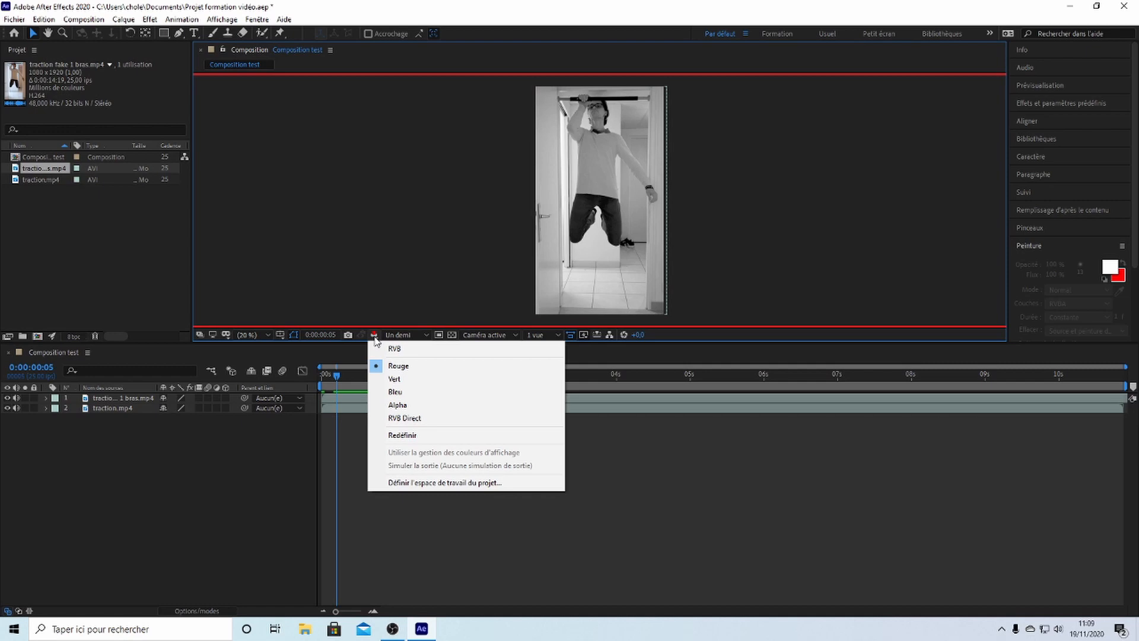
click(395, 379)
click(376, 335)
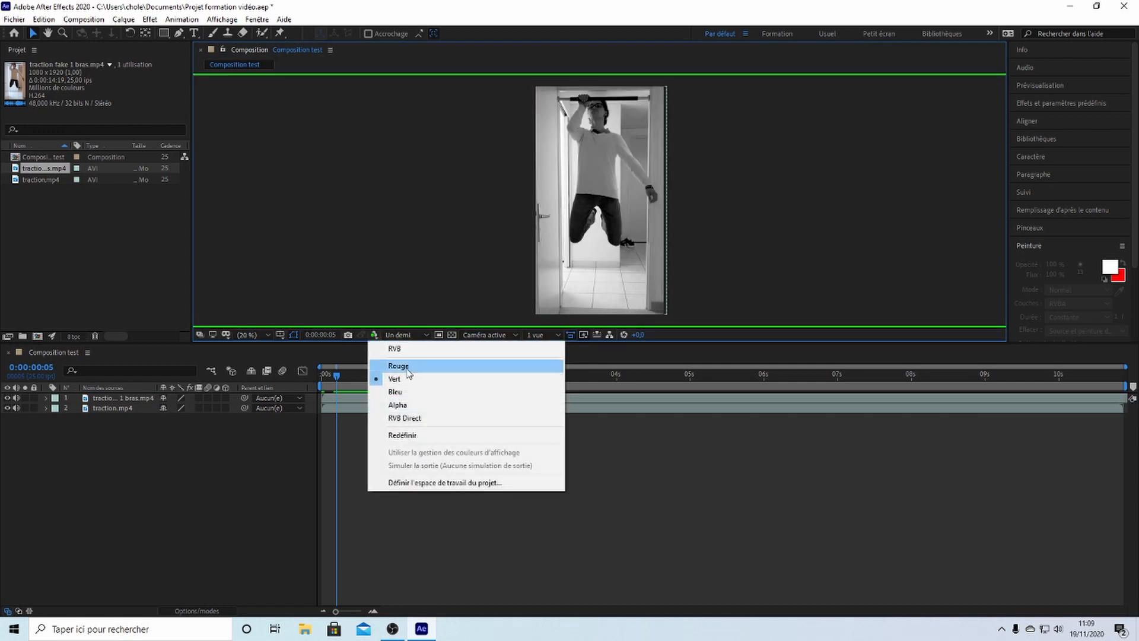
click(404, 390)
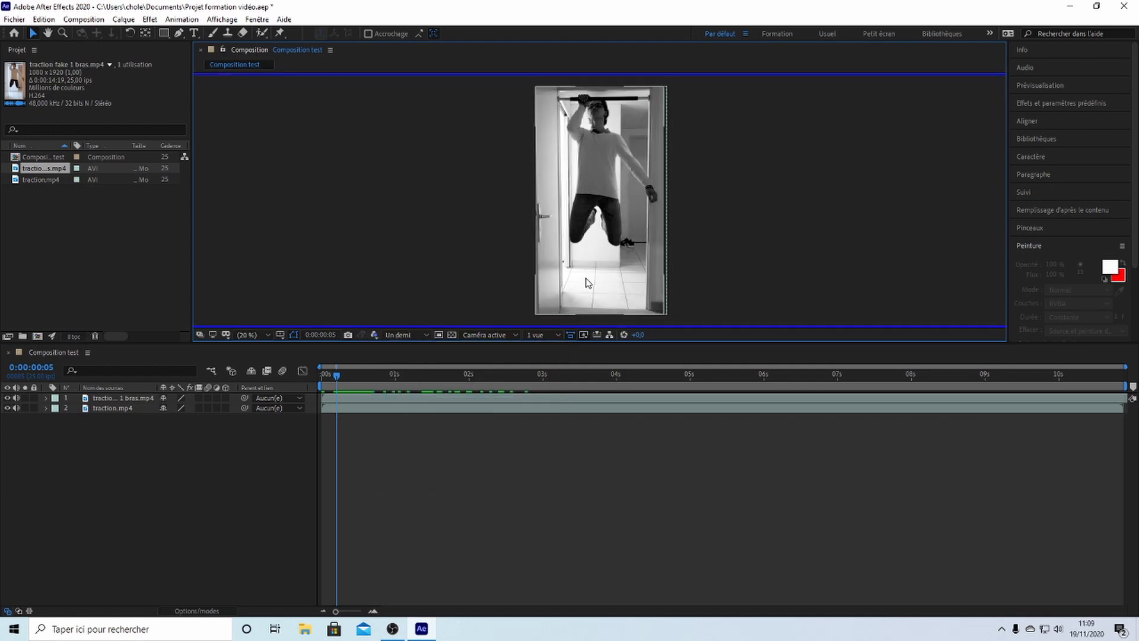
click(374, 336)
click(401, 366)
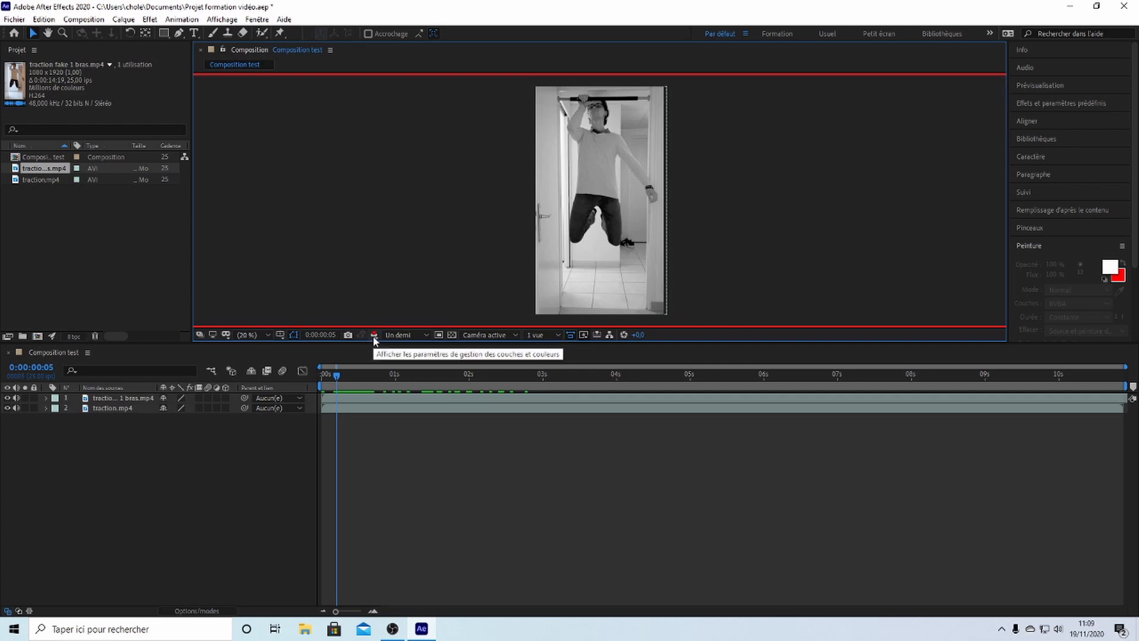
- Restore the composition viewer to the full-colour RVB display
click(373, 336)
click(373, 336)
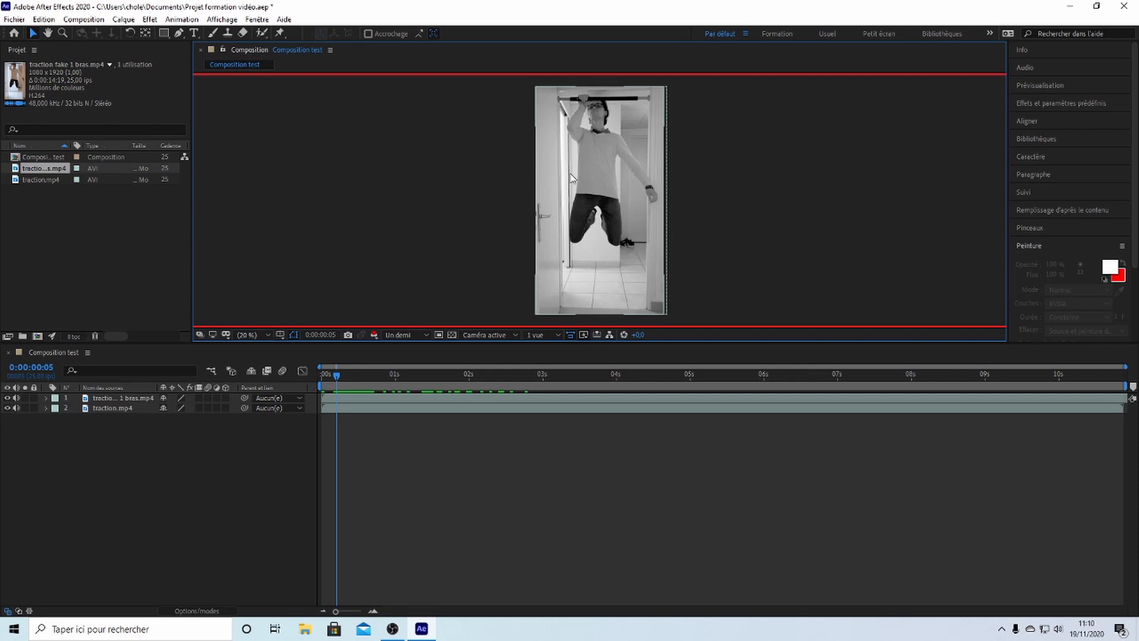
click(371, 337)
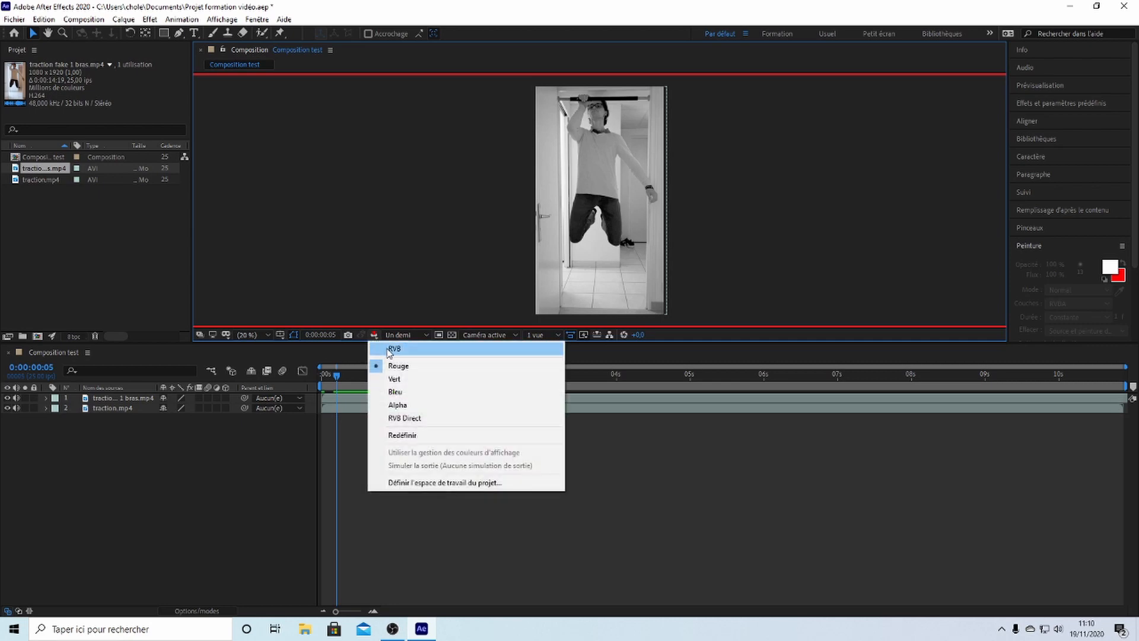
click(389, 350)
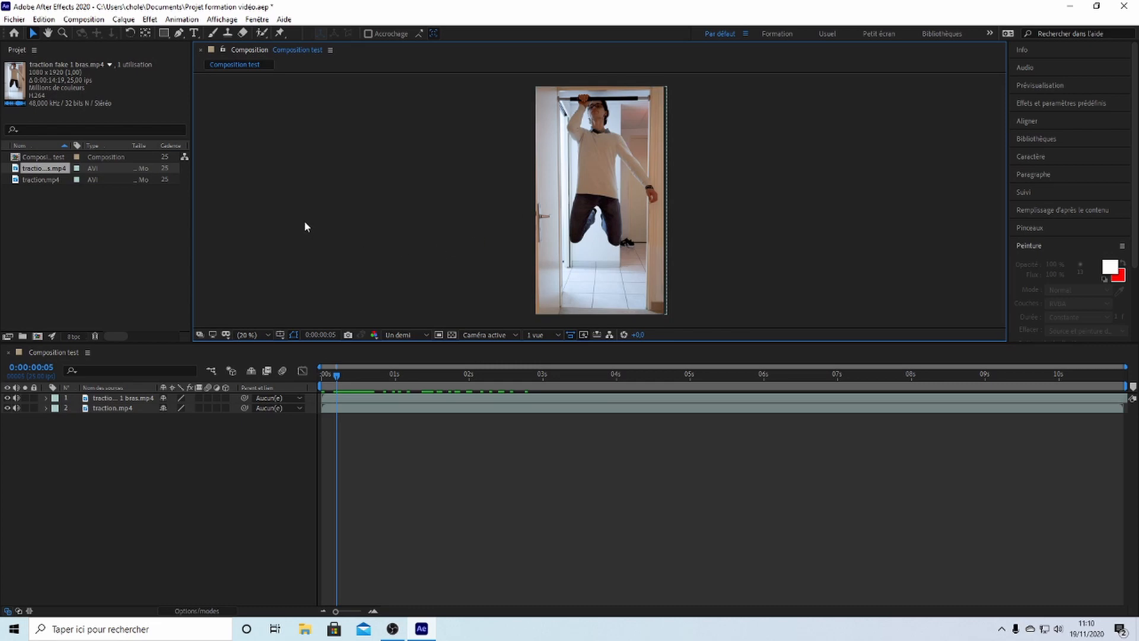
click(48, 33)
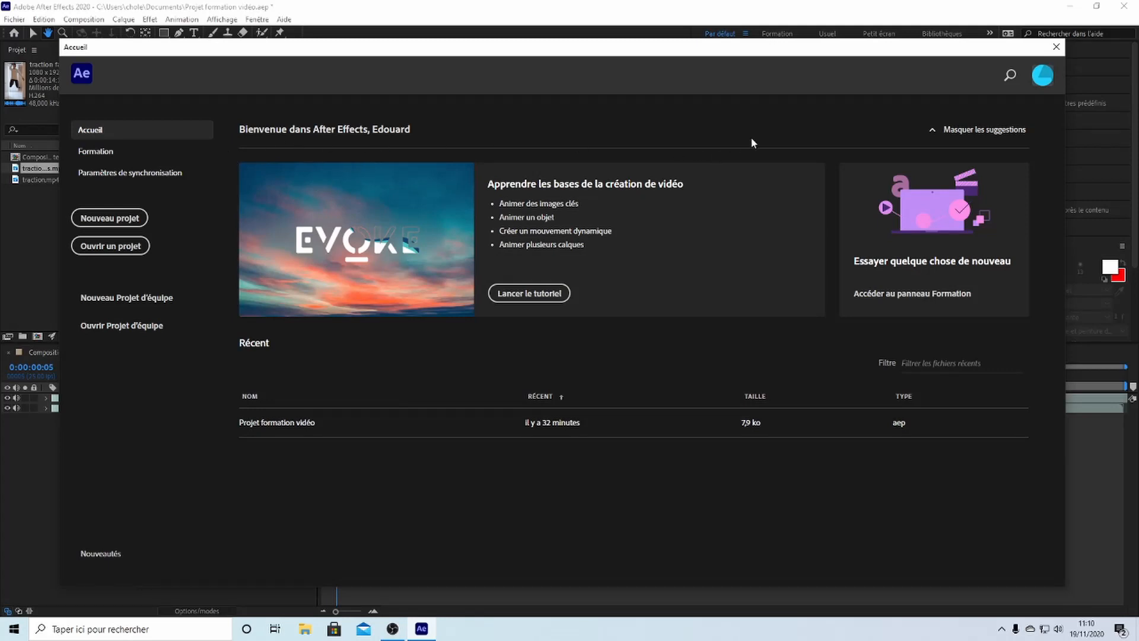
click(1056, 46)
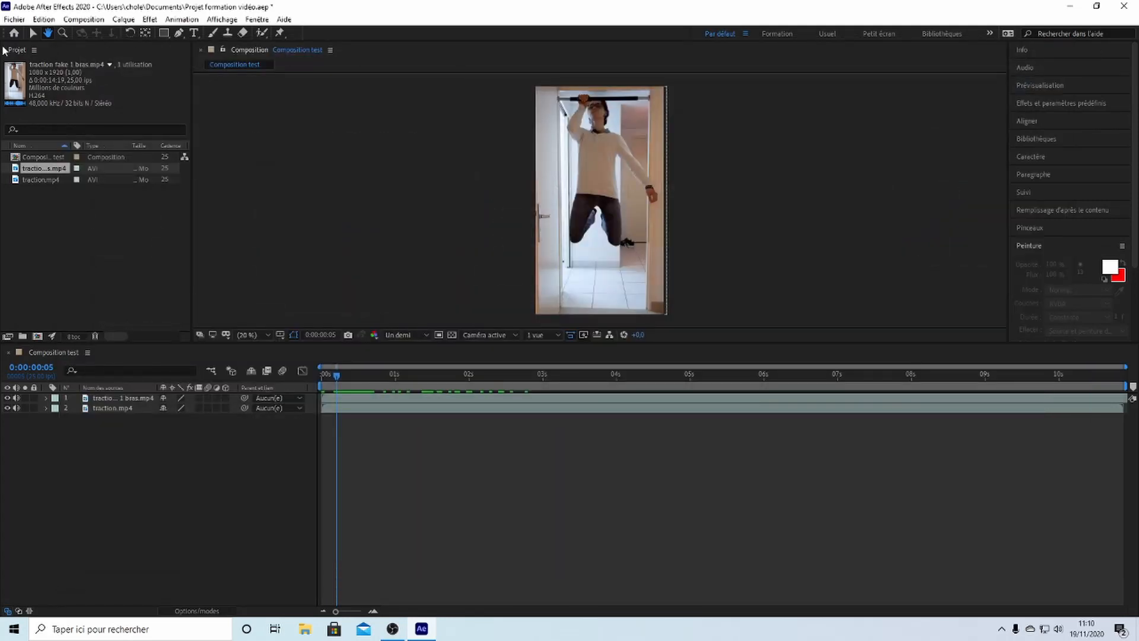
click(33, 36)
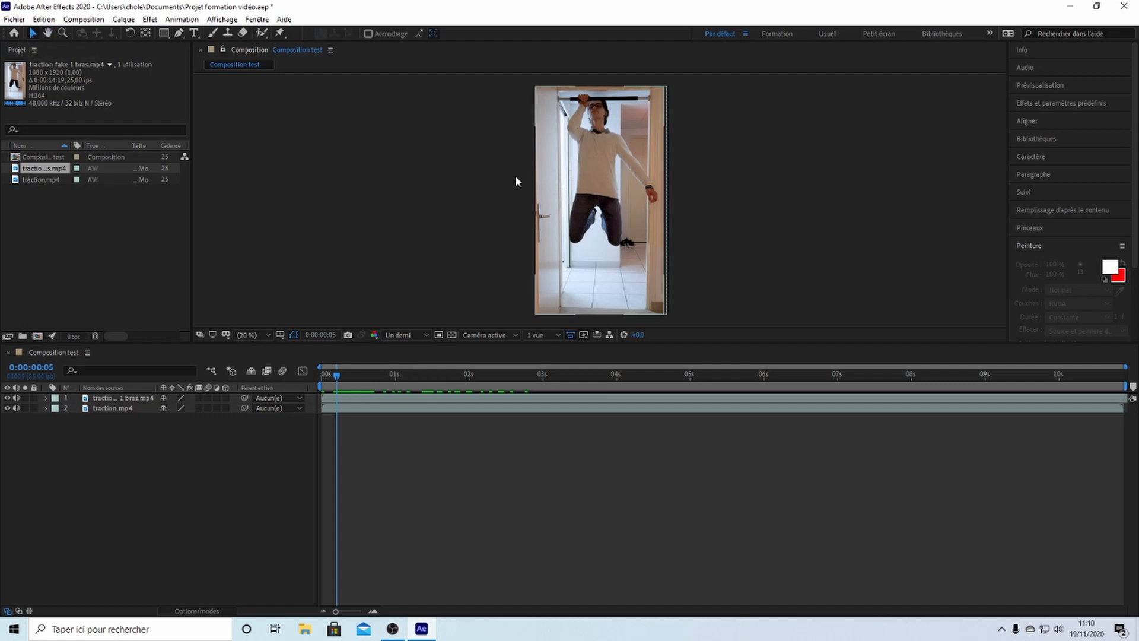
- Pan the composition around the viewer with the Hand tool and set the playhead to 0:00:00:07
click(48, 34)
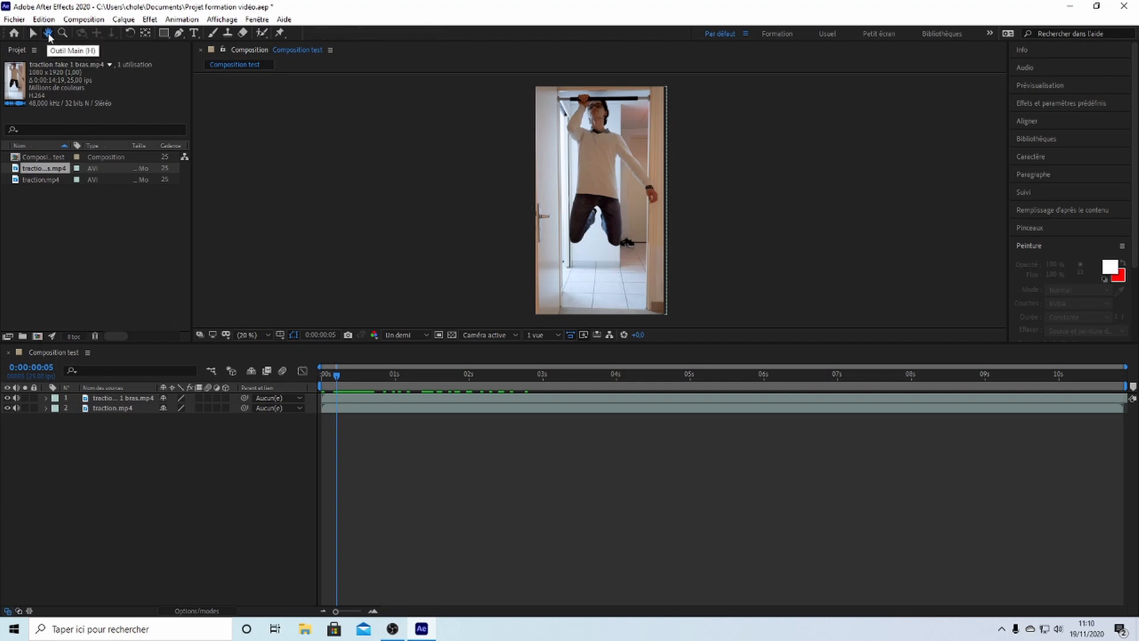
drag(569, 150, 607, 147)
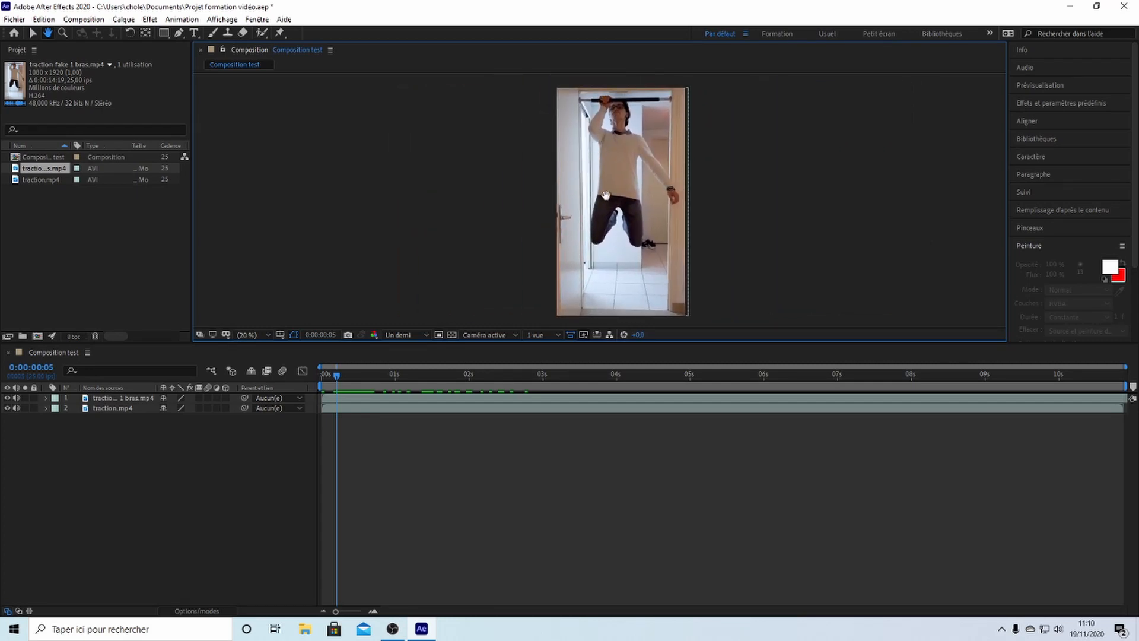
mouse_move(349, 377)
mouse_down()
mouse_move(333, 380)
mouse_move(412, 380)
mouse_move(356, 382)
mouse_move(341, 396)
mouse_up()
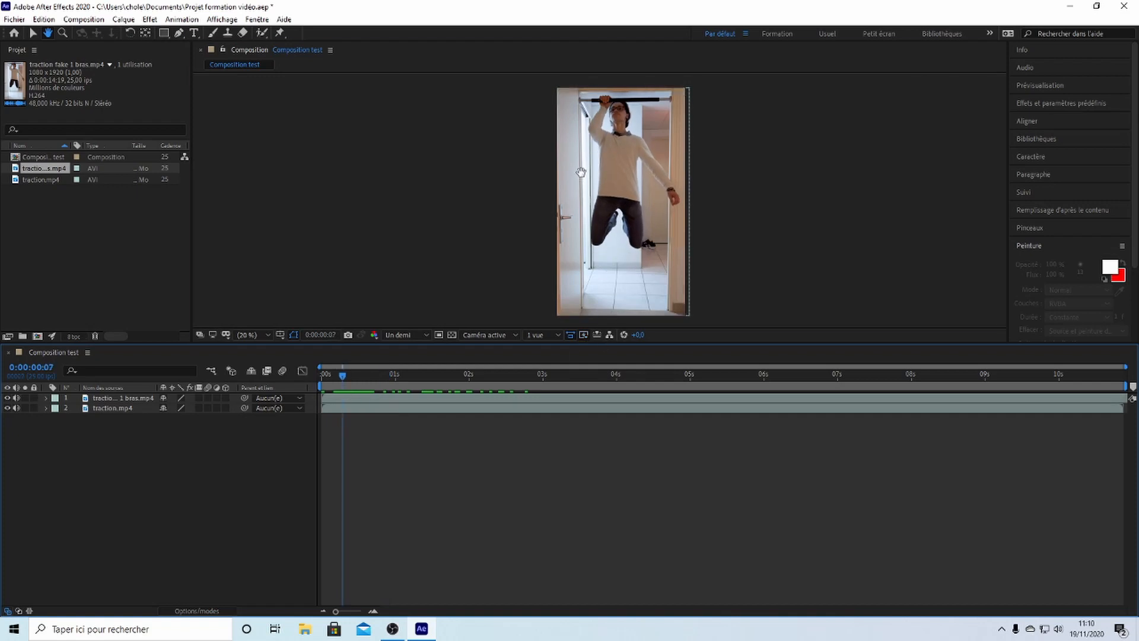
drag(581, 174, 338, 171)
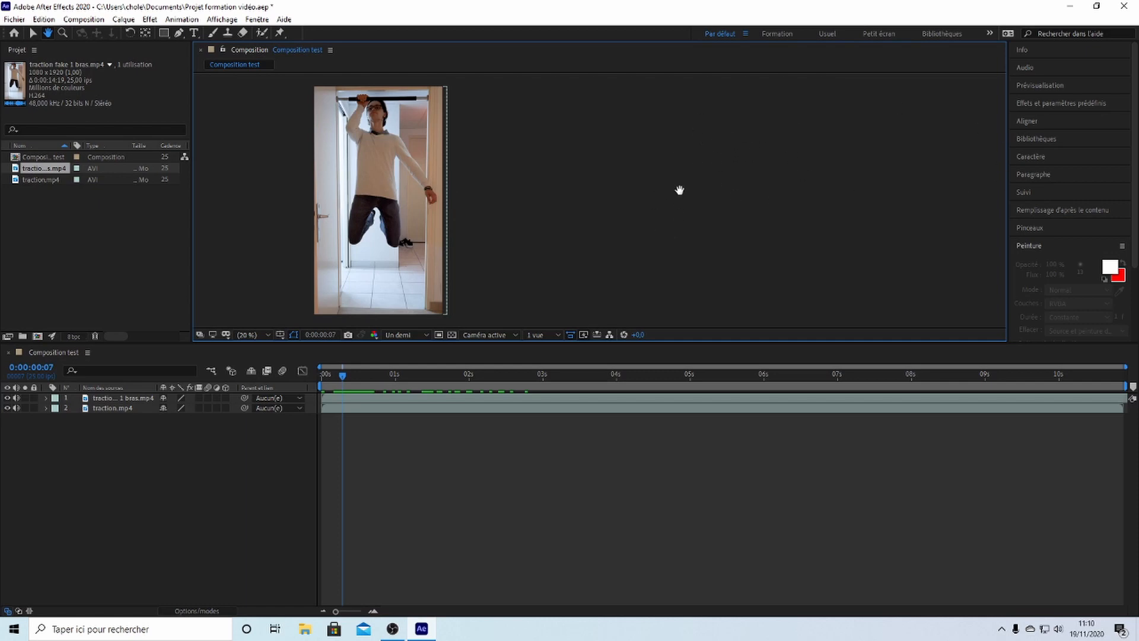
drag(387, 148, 619, 143)
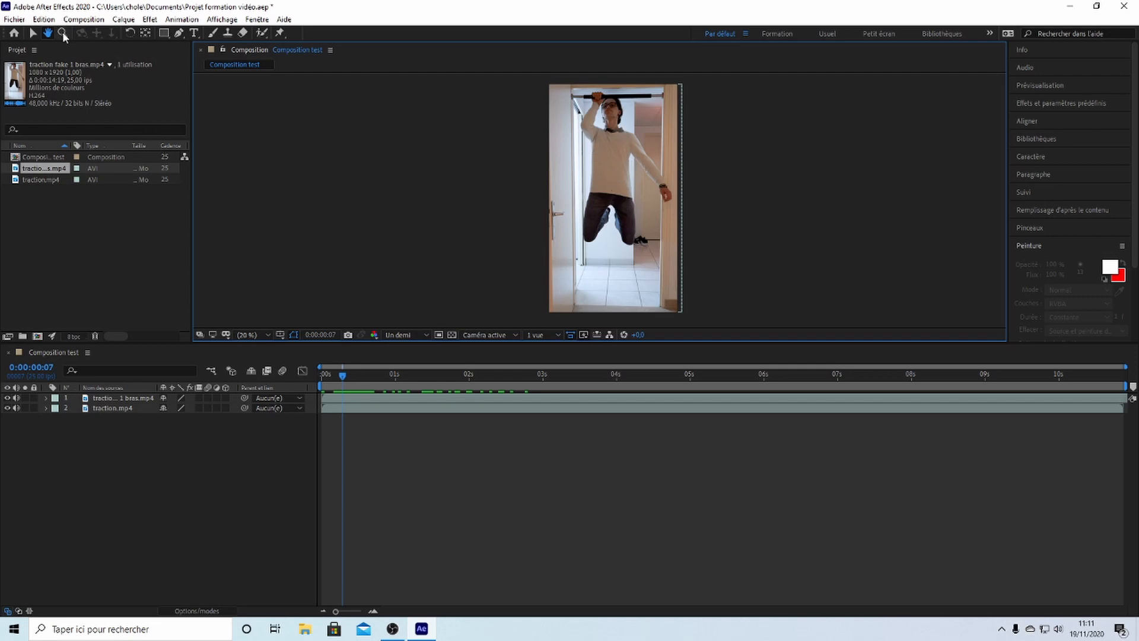
- Magnify the composition view to 200 % around the man's face with the Zoom tool
click(62, 33)
click(615, 122)
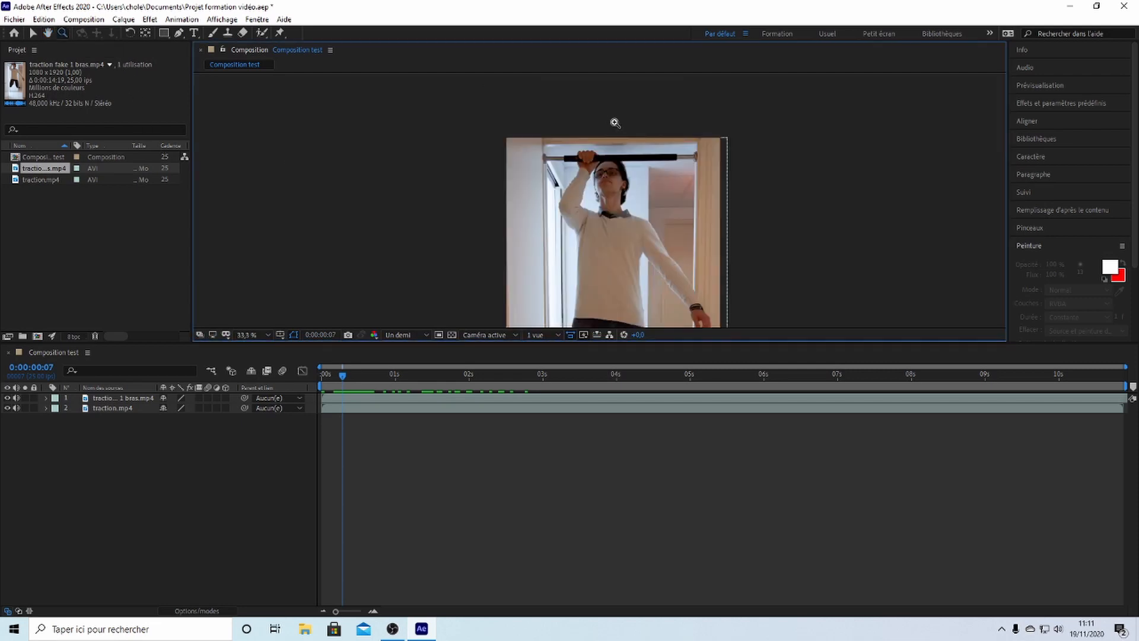
click(639, 177)
click(638, 177)
click(240, 335)
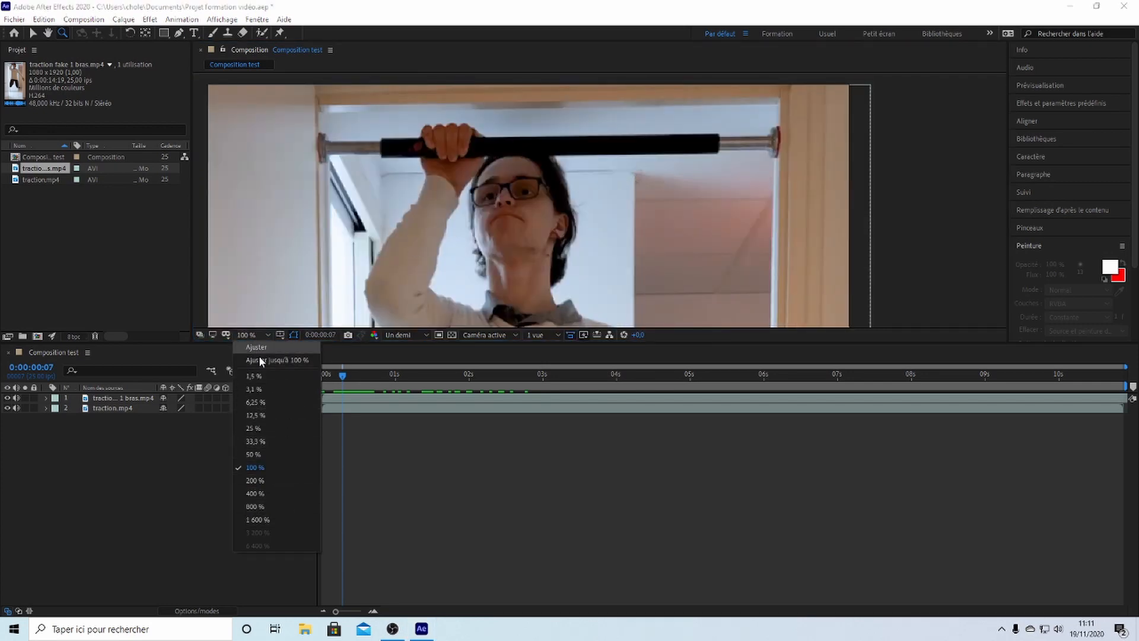
click(254, 333)
click(460, 236)
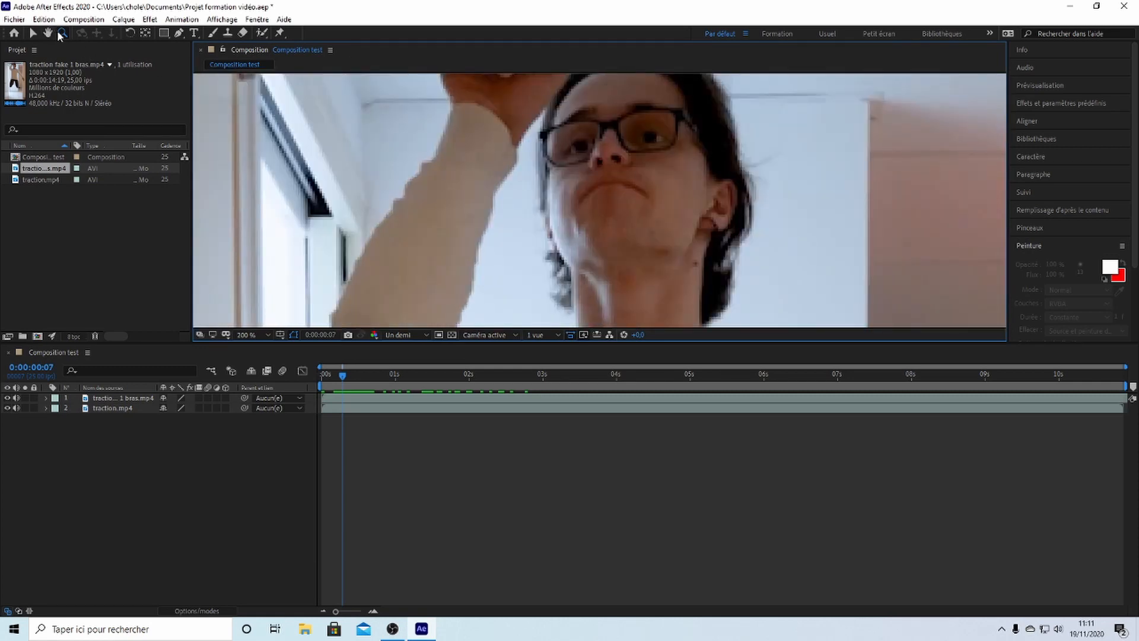
- Switch to the Selection tool and fit the whole composition in the viewer with Ajuster jusqu'à 100 %
click(33, 34)
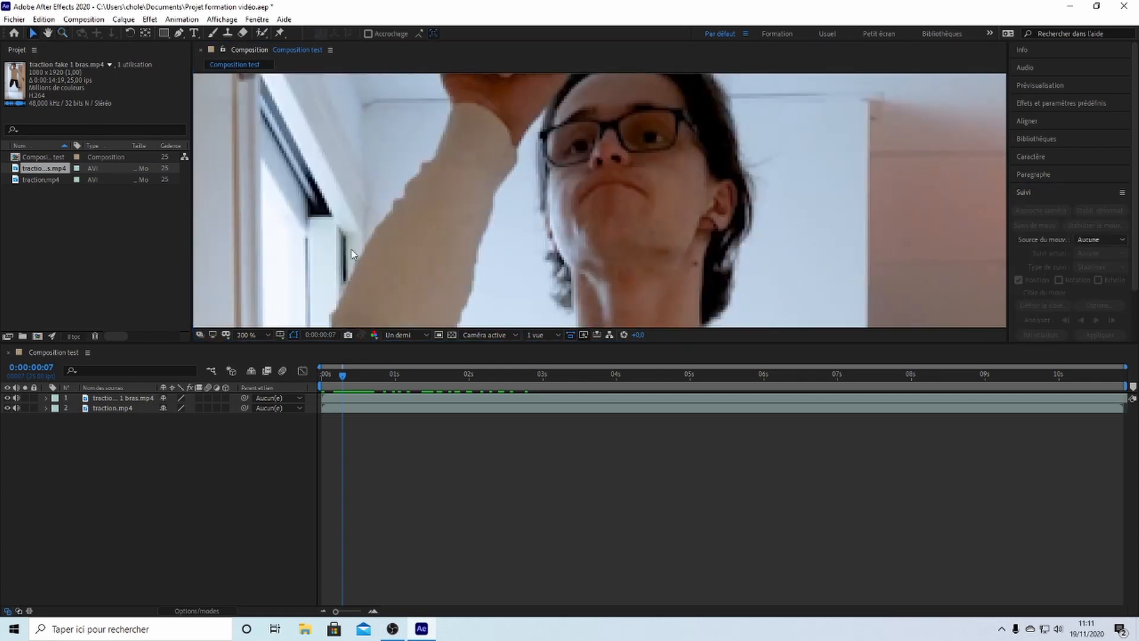
click(254, 335)
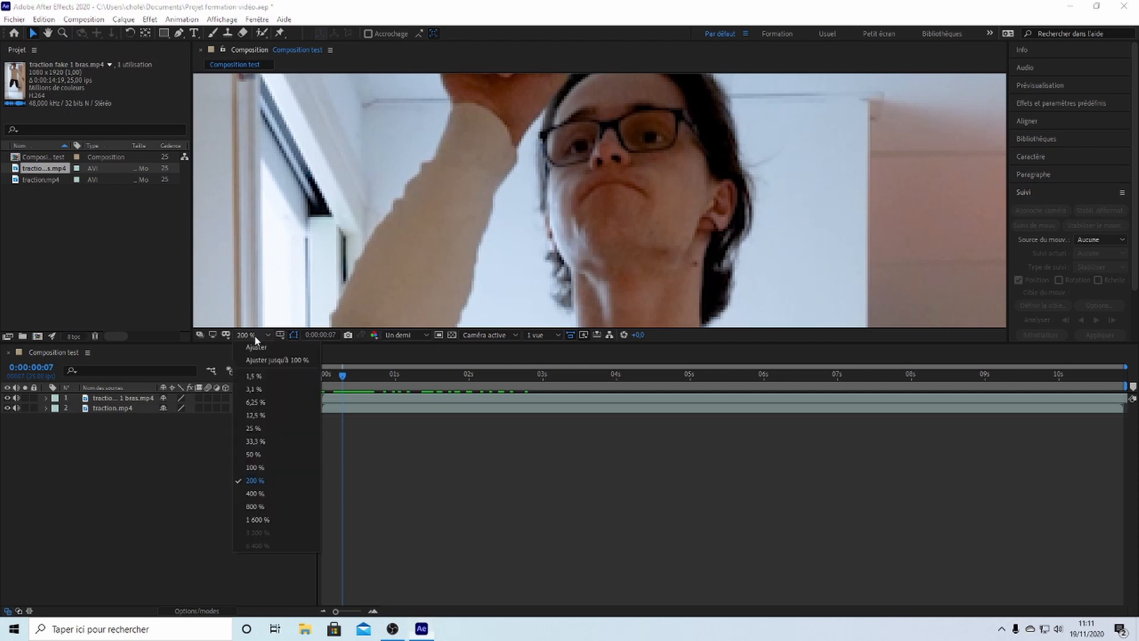
click(268, 361)
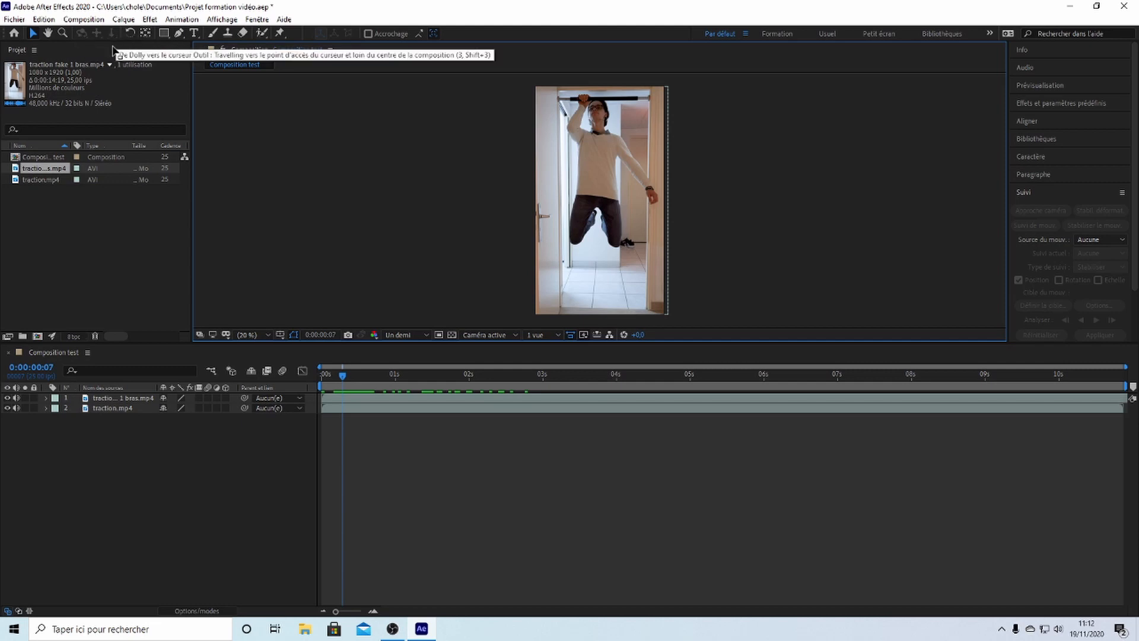
- Make the traction fake 1 bras.mp4 layer 3D to examine the camera tools, and turn its 3D switch back off
click(226, 397)
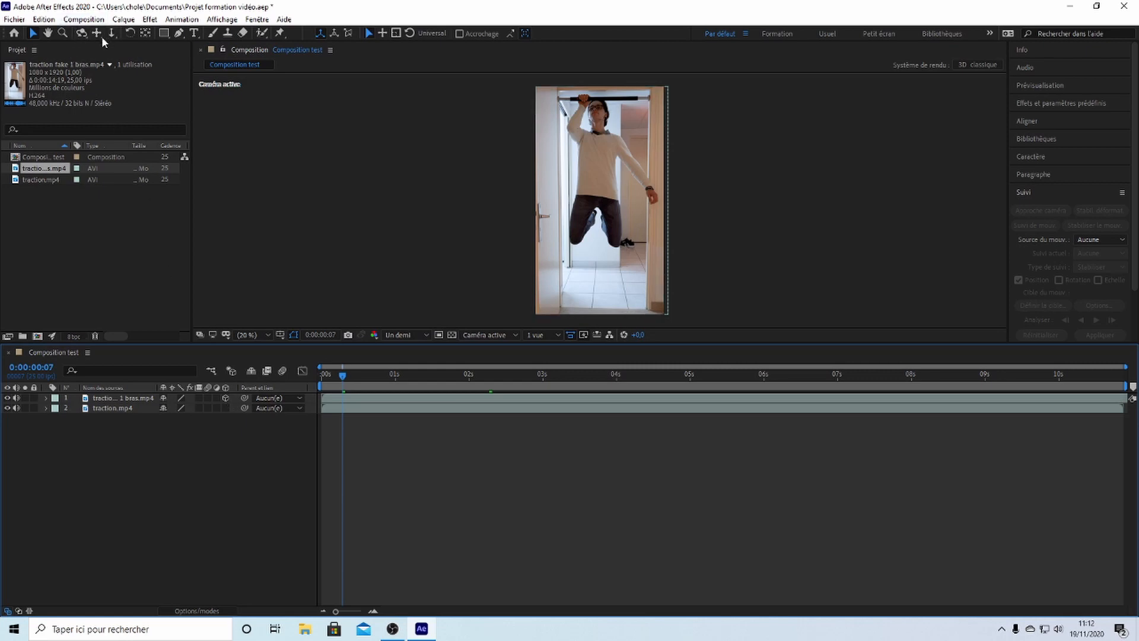
click(226, 398)
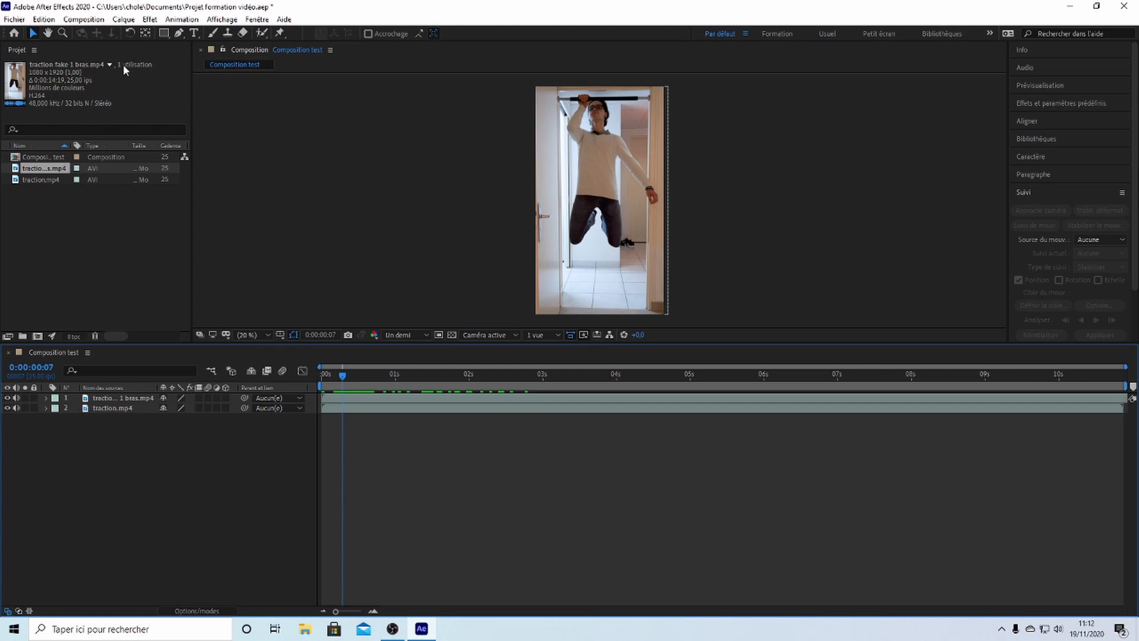
- Try rotating the traction fake 1 bras.mp4 layer with the Rotation tool, undo it, and examine the Rotation property in its transform group
click(130, 33)
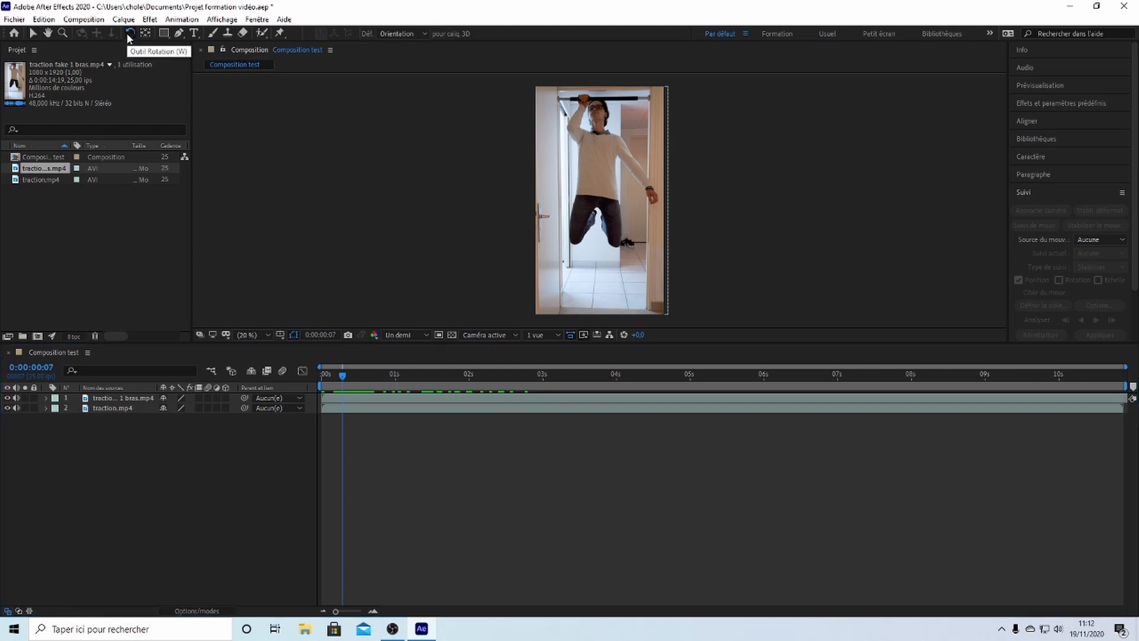
drag(587, 153, 636, 168)
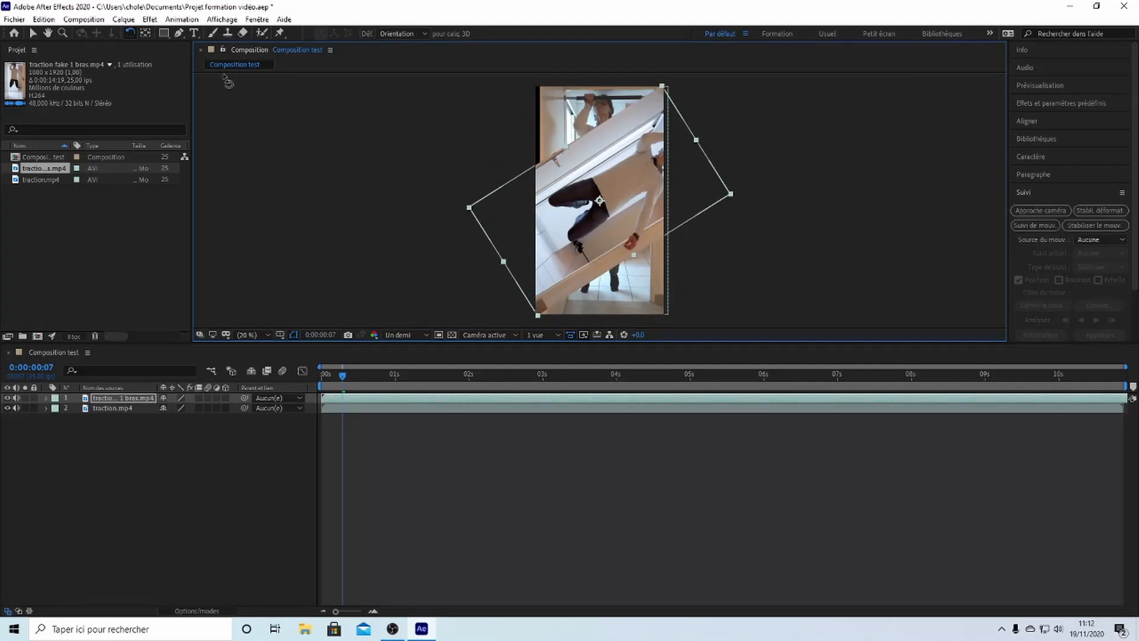
key(ctrl+z)
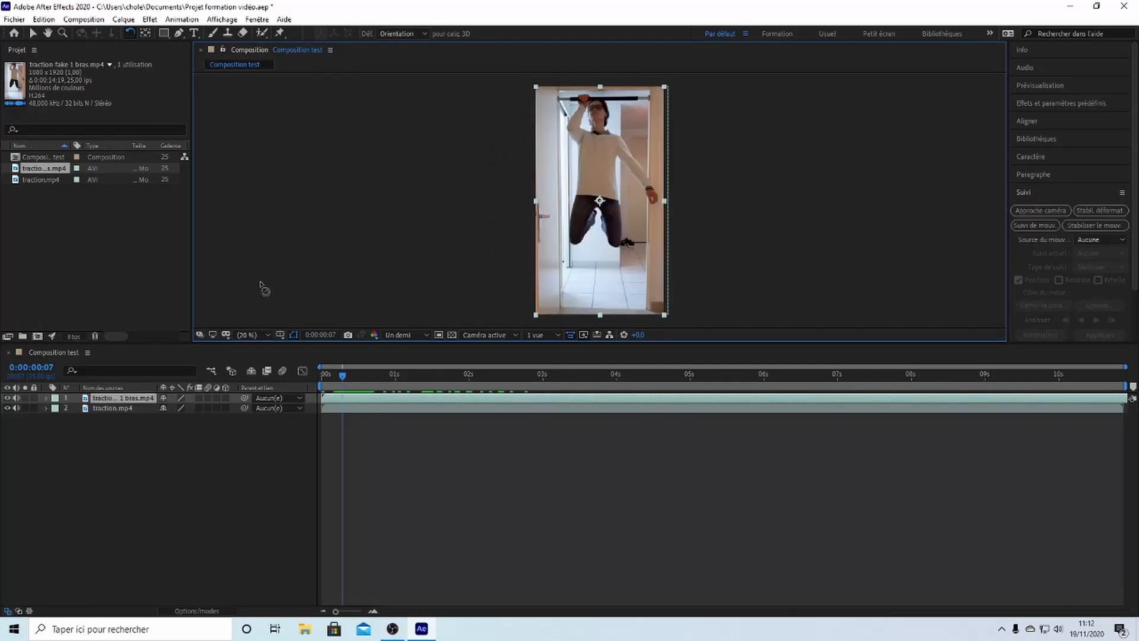
click(46, 398)
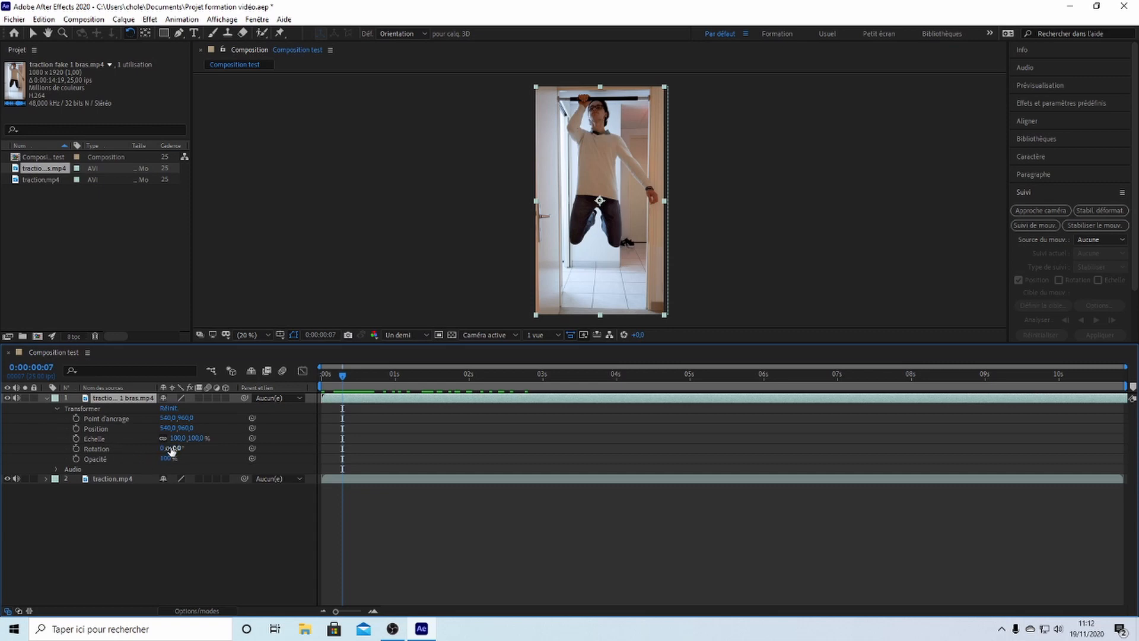
click(46, 397)
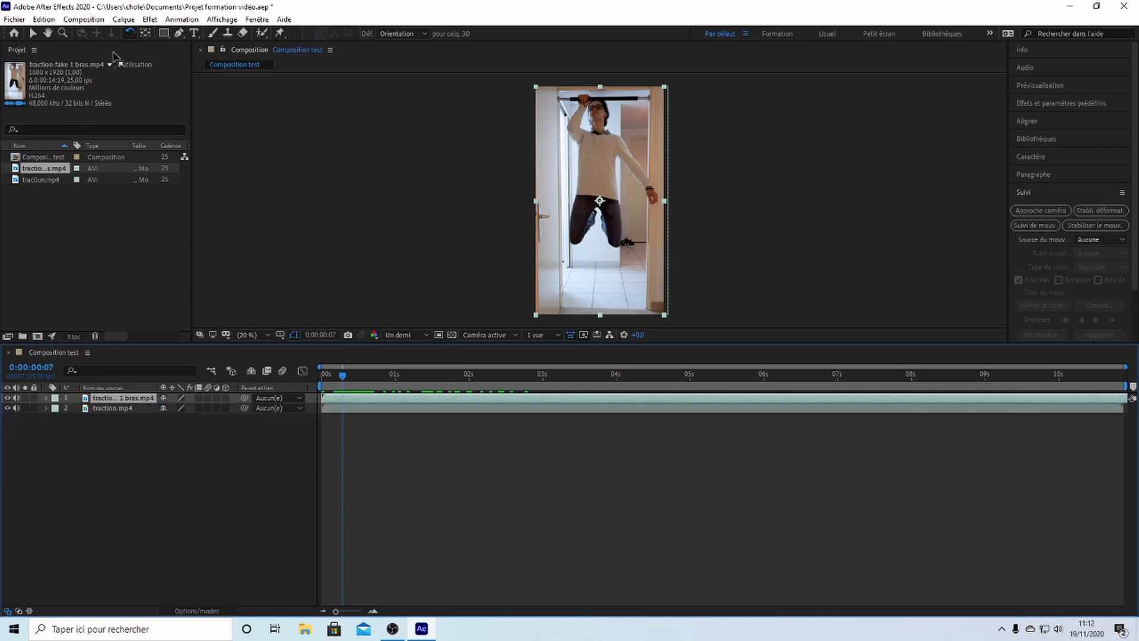
- Move the traction fake 1 bras.mp4 layer's anchor point to about 545, 1825 near the image's lower edge and expand its transform properties
click(145, 33)
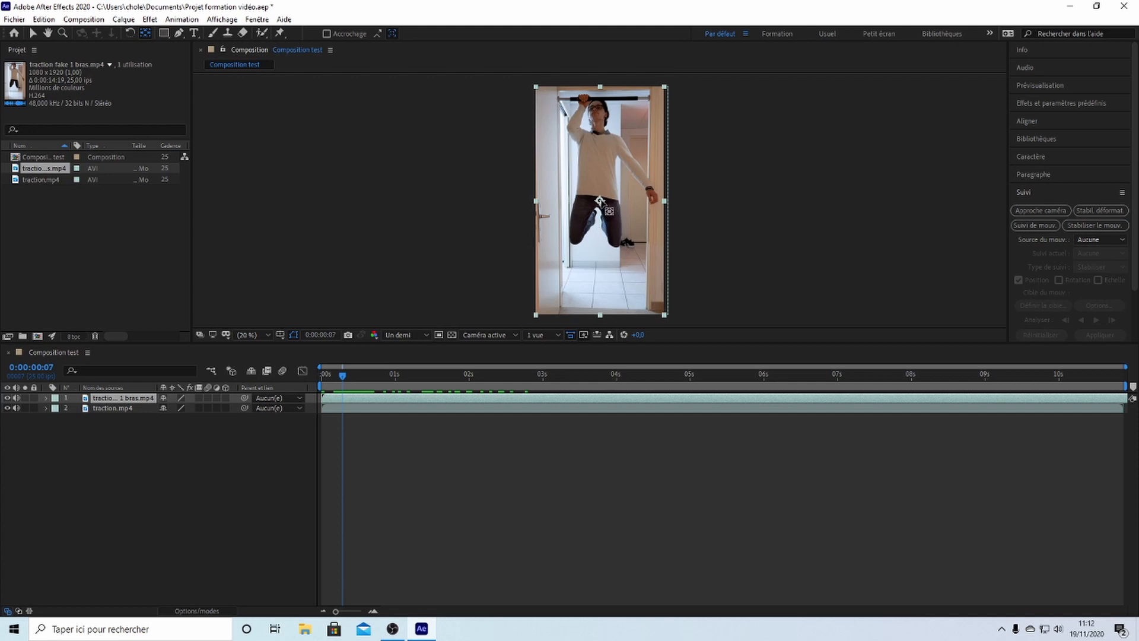
click(606, 195)
drag(606, 195, 601, 151)
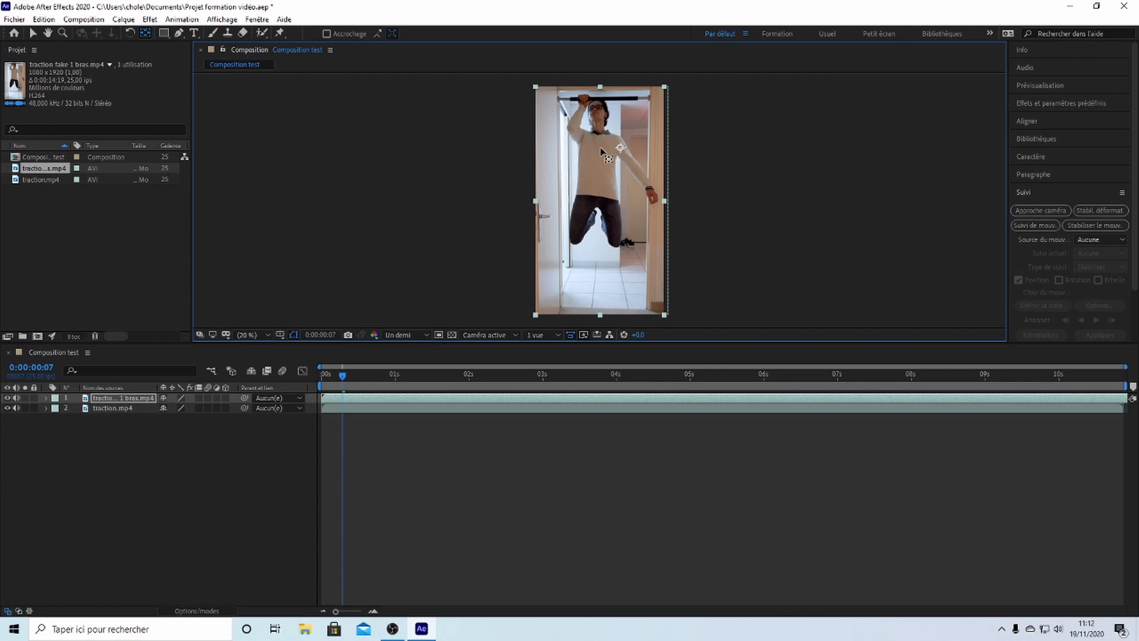
drag(614, 199, 598, 306)
click(49, 398)
click(48, 397)
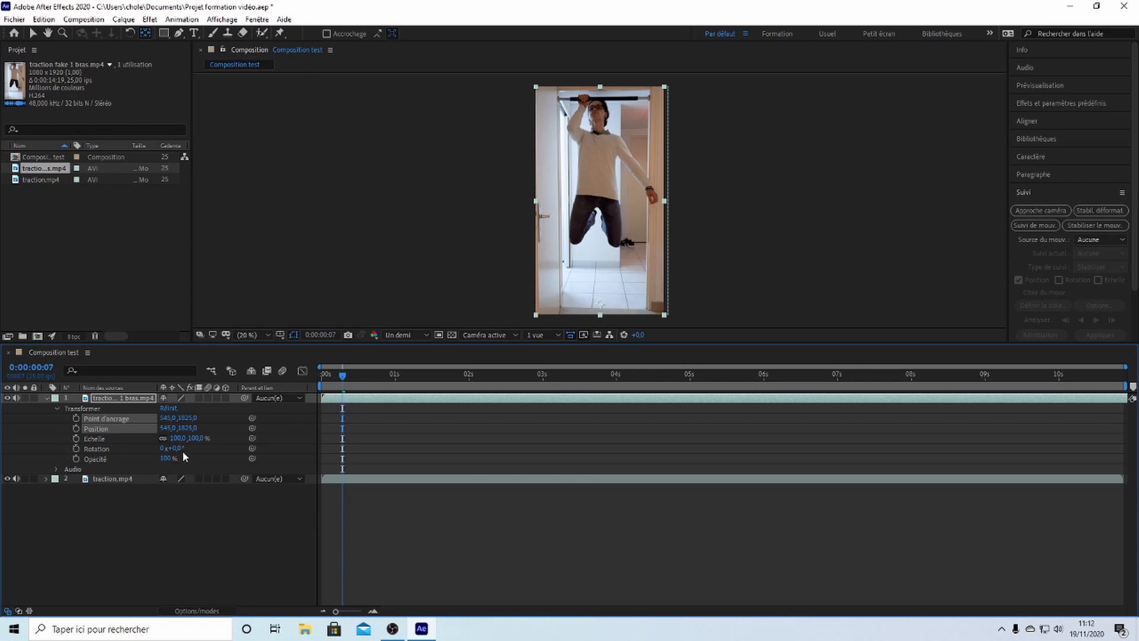
- Try rotating the layer around the moved anchor point, undo the rotation and anchor point changes, and return to the Selection tool
drag(184, 449, 153, 447)
key(ctrl+z)
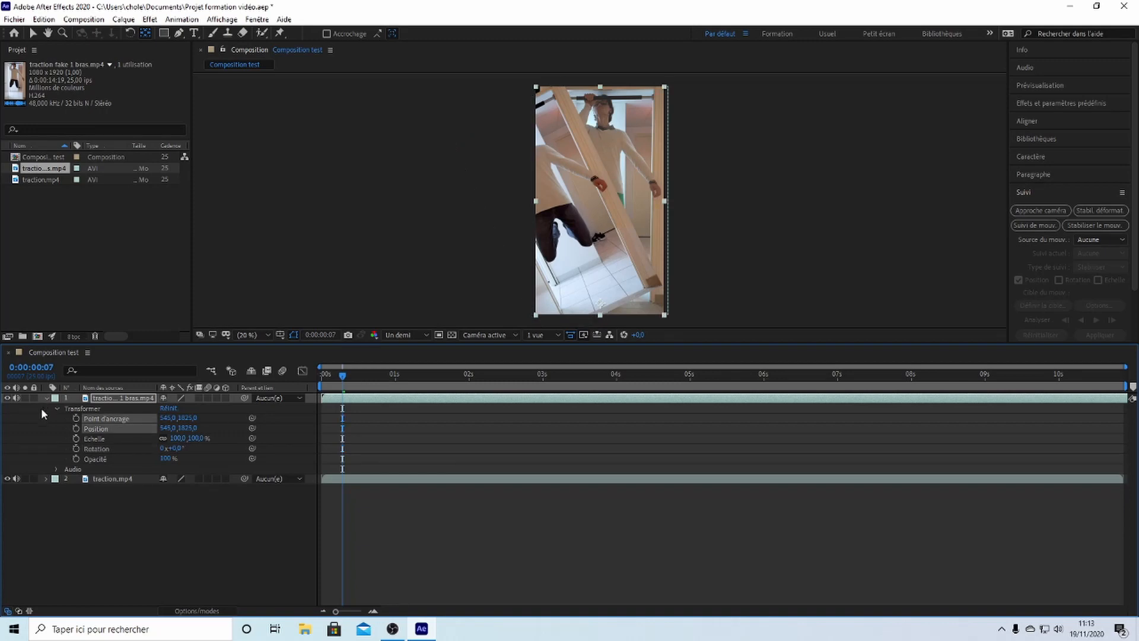
click(46, 398)
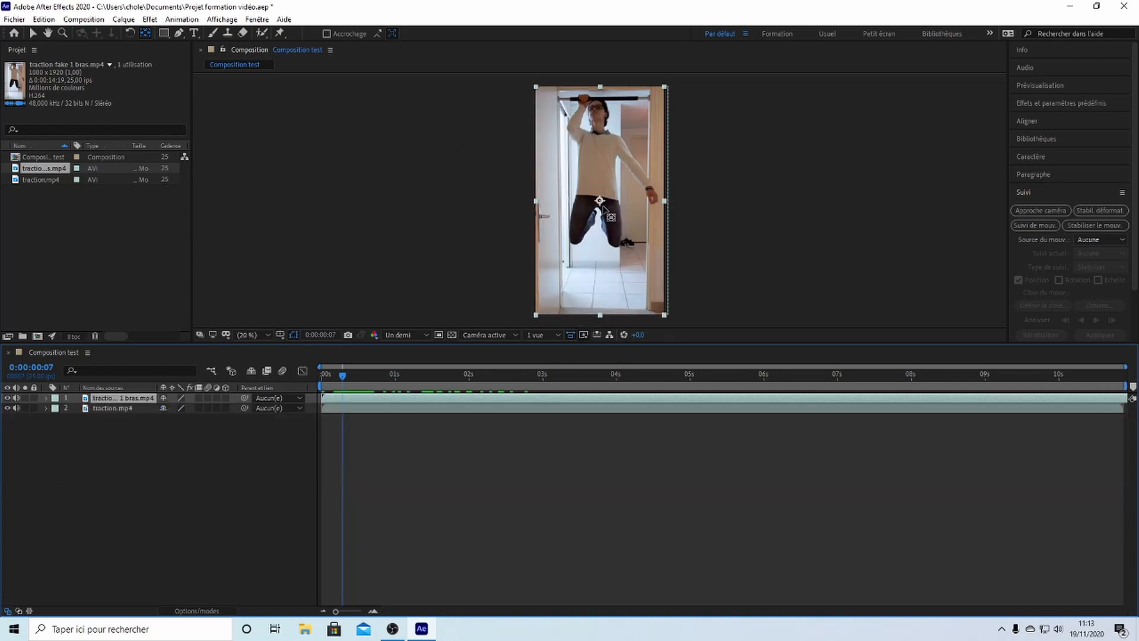
click(33, 32)
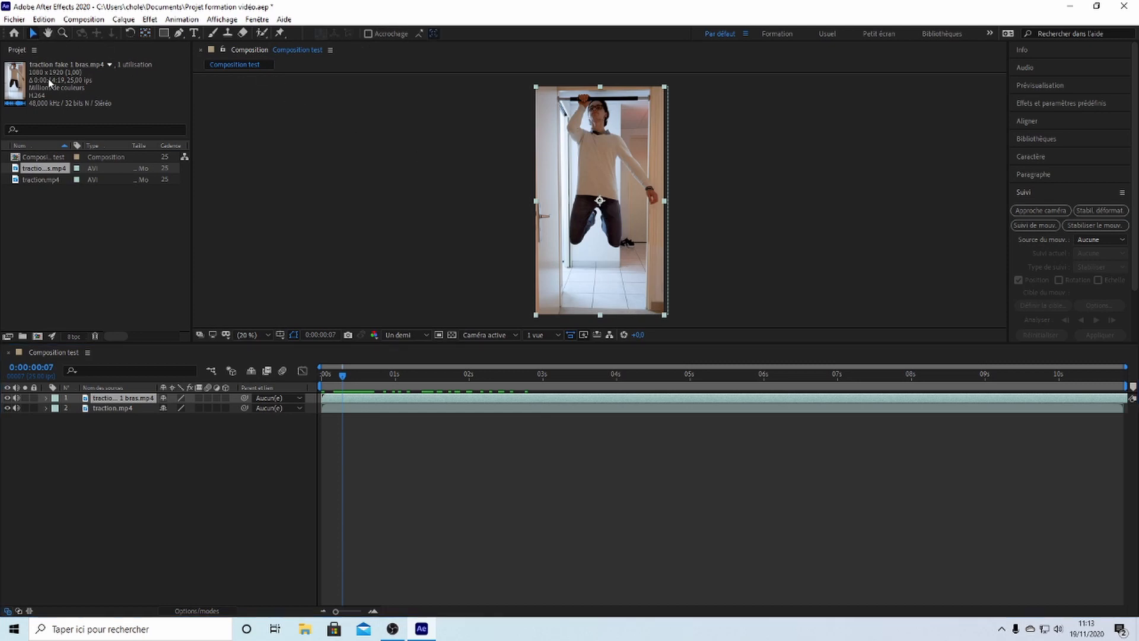
- Try moving the traction fake 1 bras.mp4 layer's anchor point by its property value and in the viewer, undoing each change
click(47, 398)
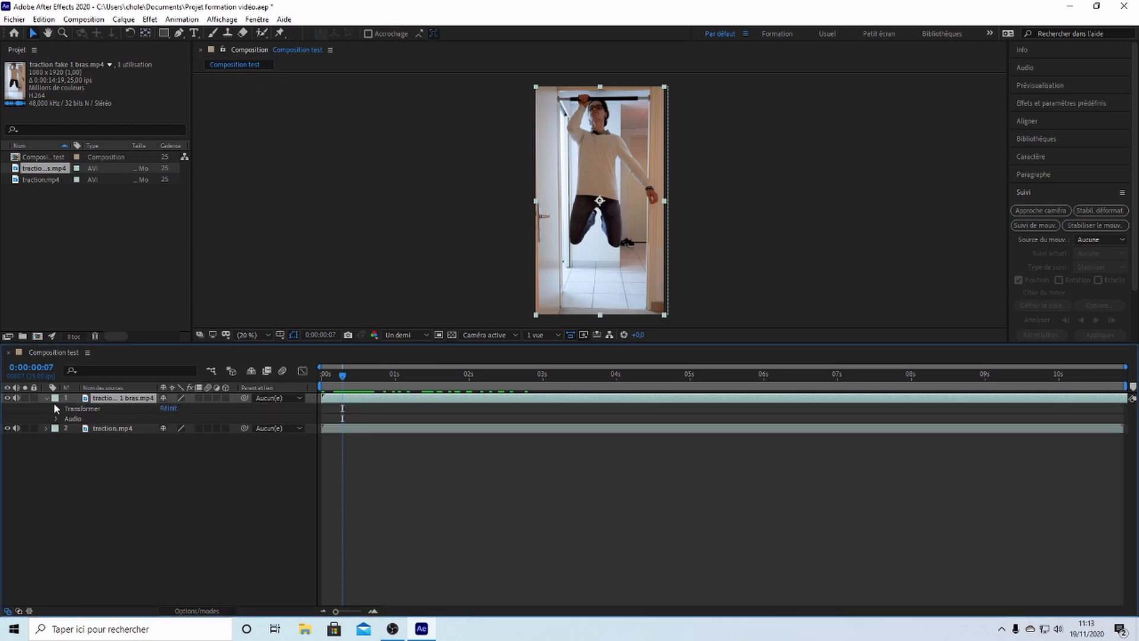
click(57, 408)
drag(166, 419, 269, 408)
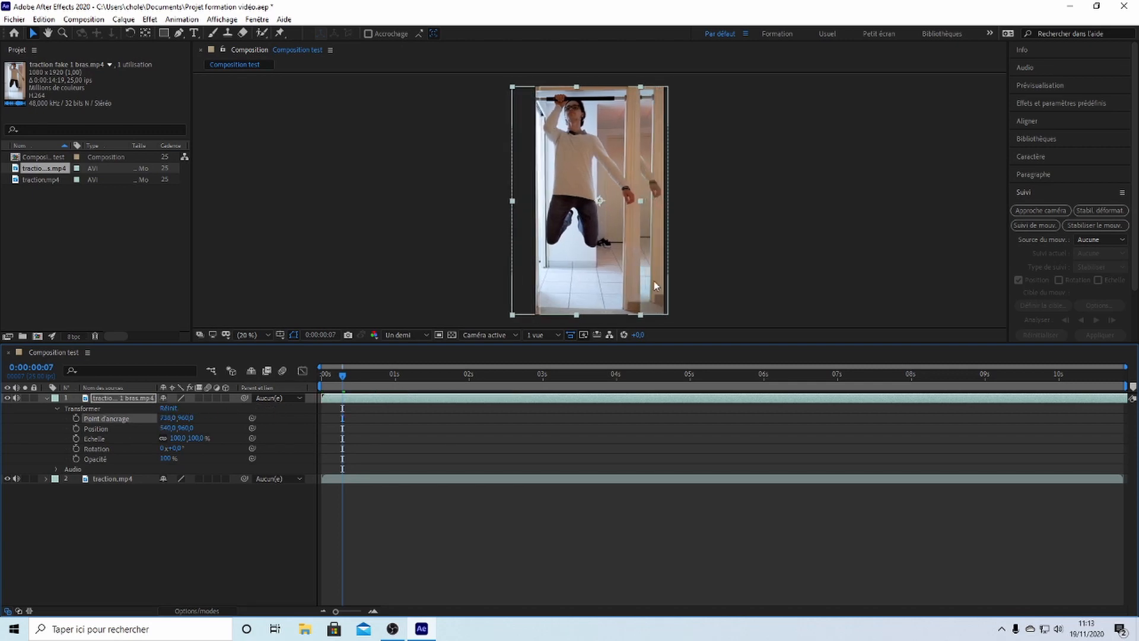
key(ctrl+z)
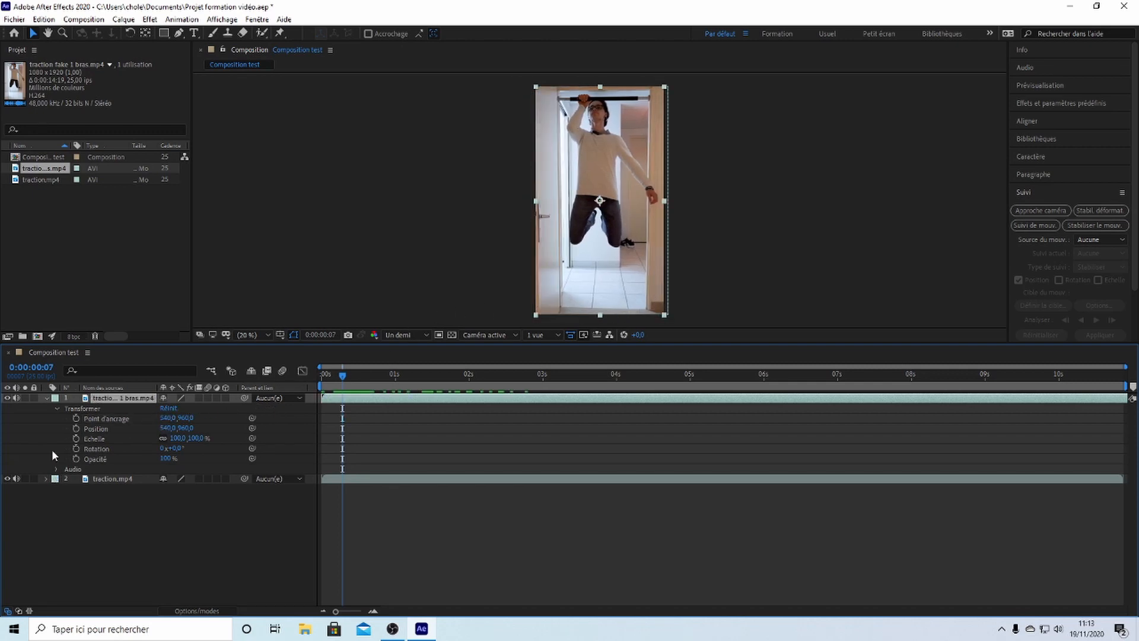
click(50, 398)
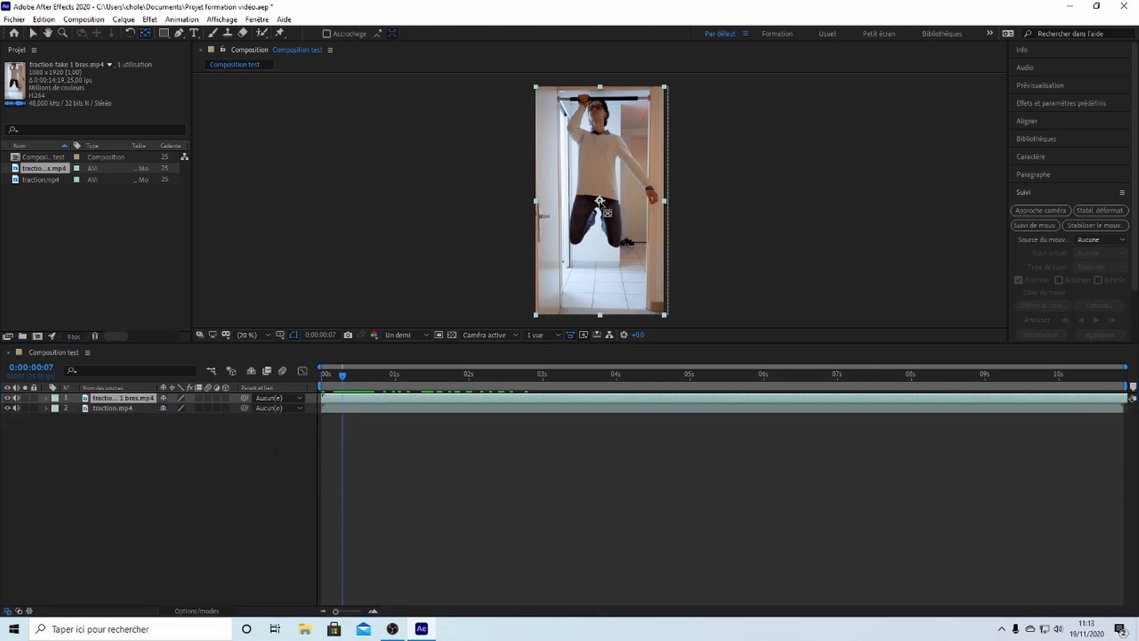
drag(599, 200, 609, 251)
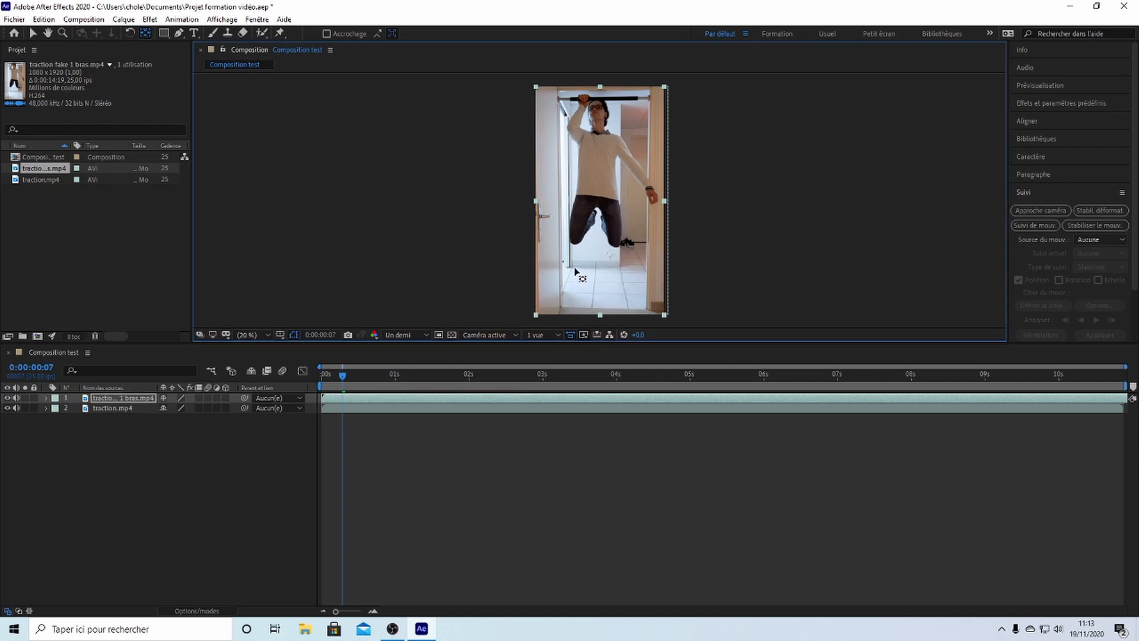
key(ctrl+z)
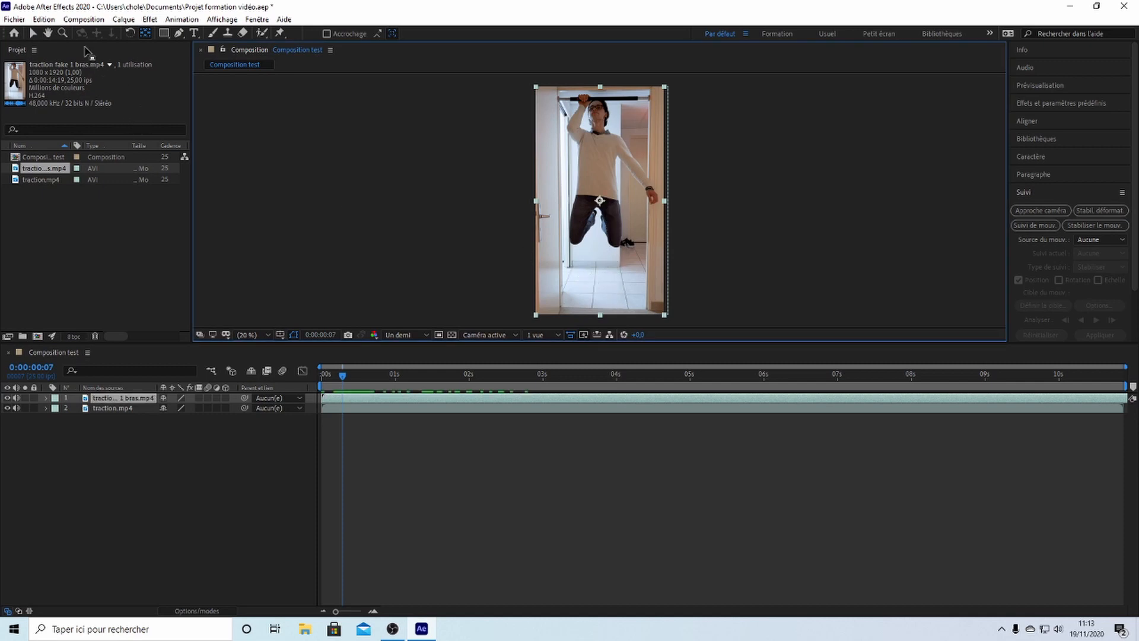
- Try drawing a rectangular mask over the man's torso on the traction fake 1 bras.mp4 layer, and delete it
click(164, 34)
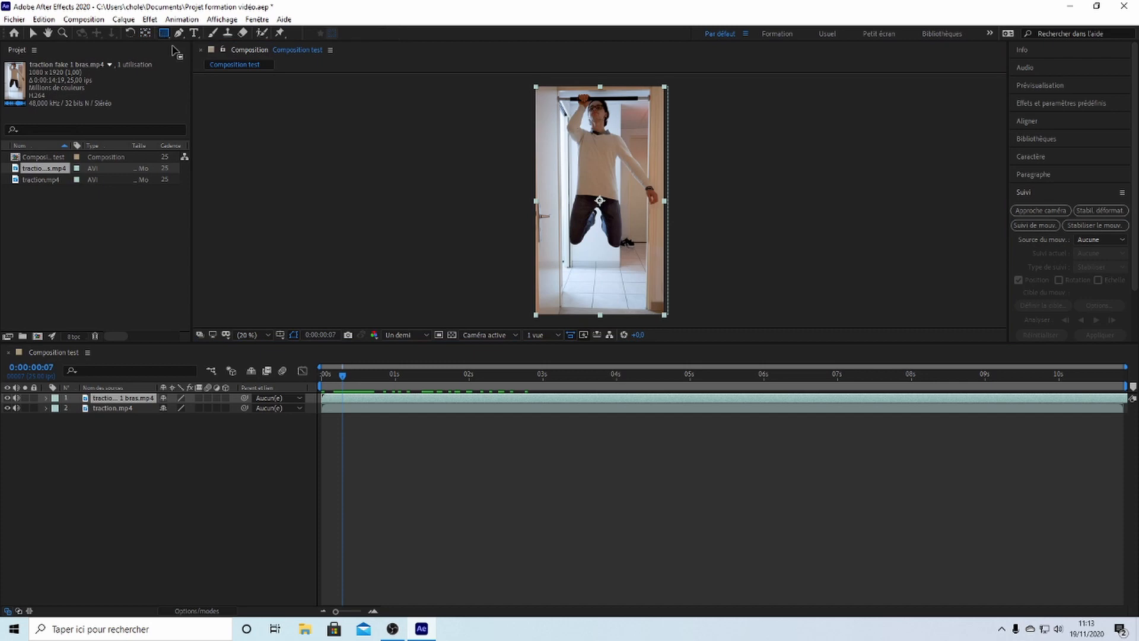
click(164, 35)
drag(543, 122, 650, 206)
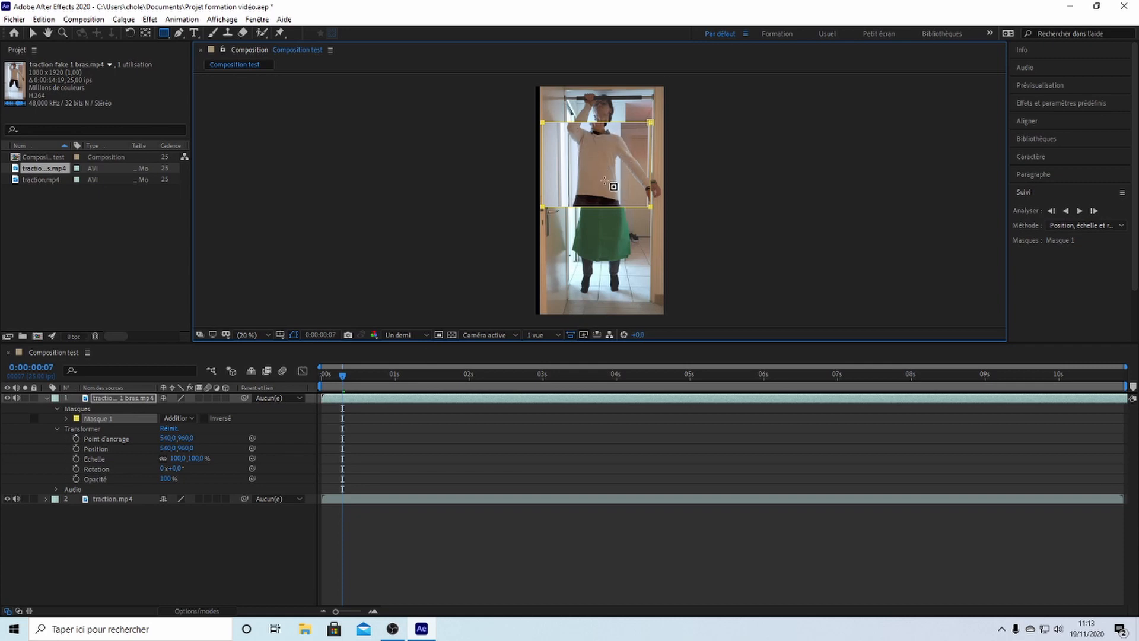
key(Delete)
- Draw a rectangular mask around the man's legs on the traction fake 1 bras.mp4 layer and hide traction.mp4 to isolate the masked area
drag(544, 181, 647, 257)
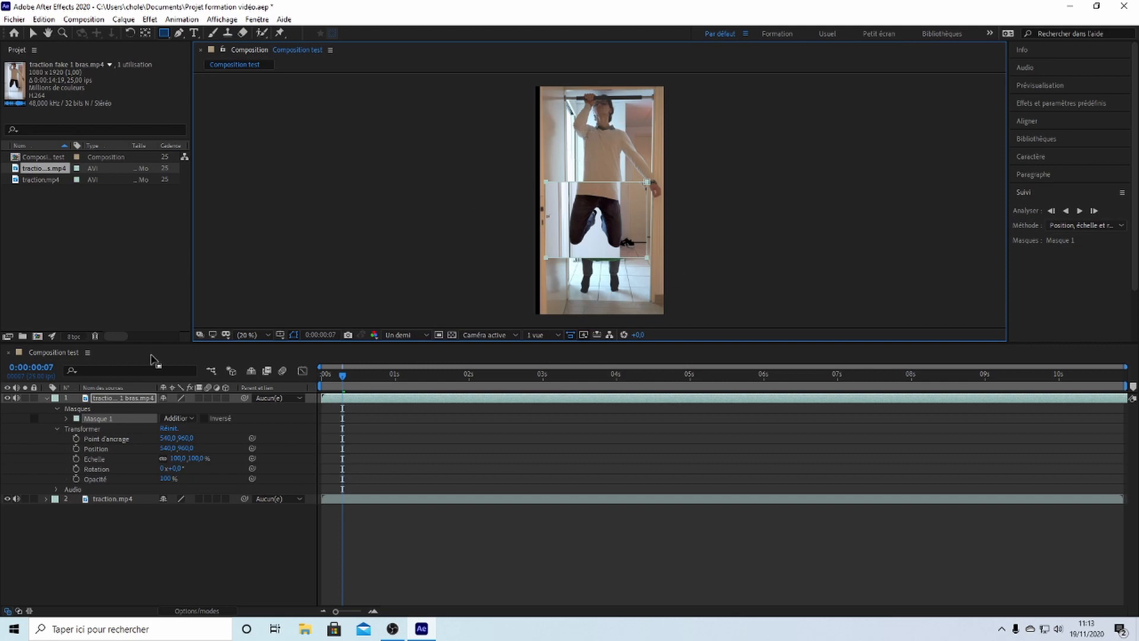
click(98, 398)
click(7, 499)
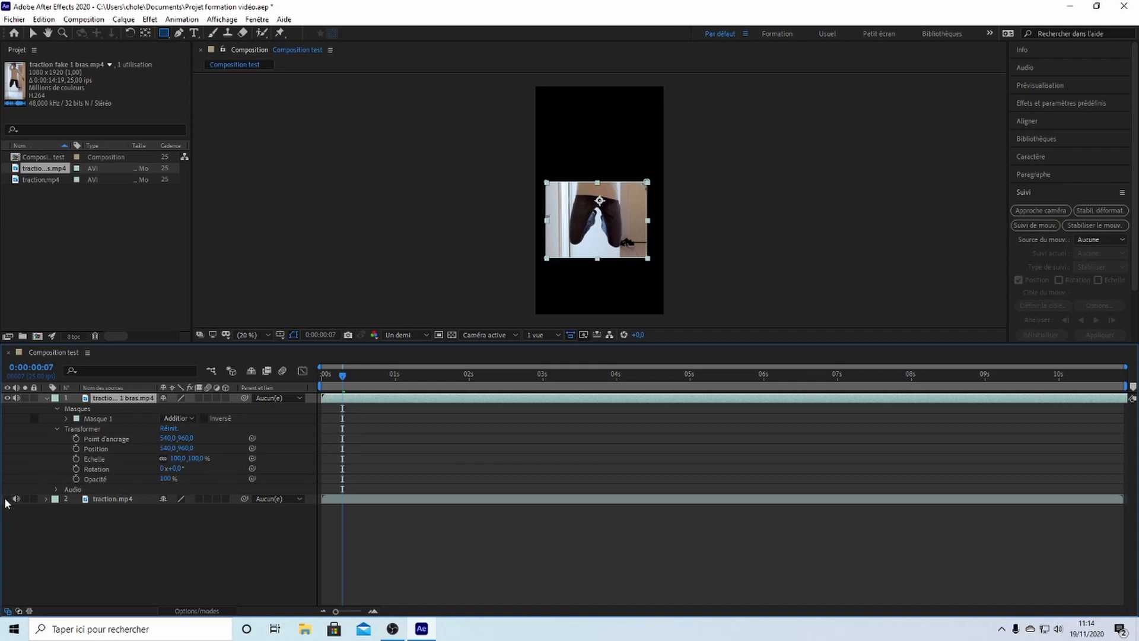
click(137, 517)
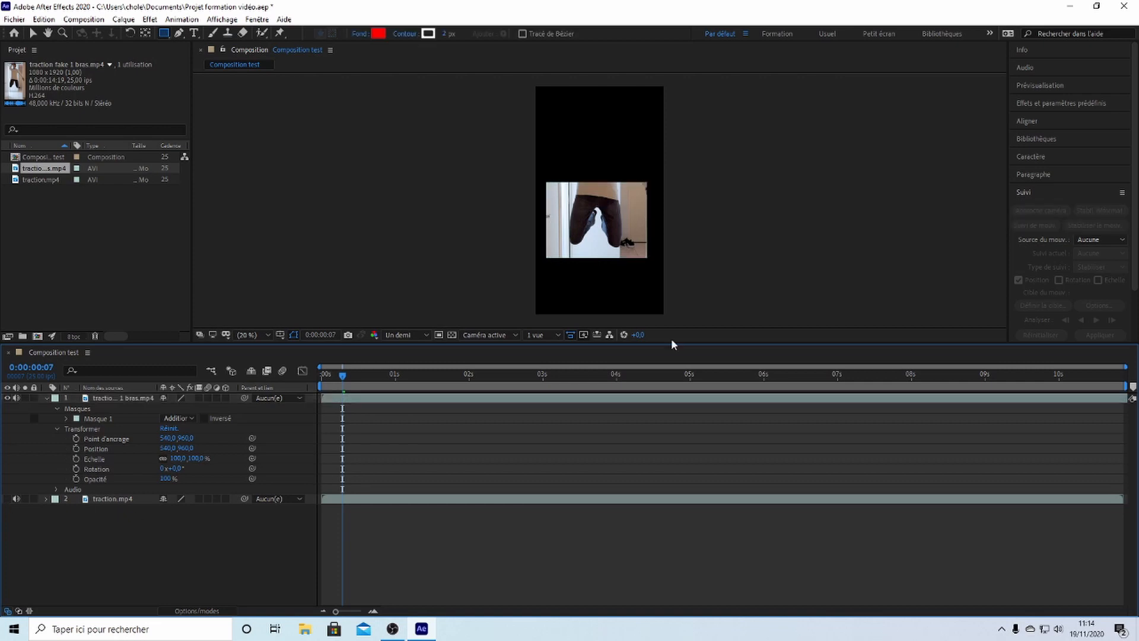
click(7, 498)
click(127, 397)
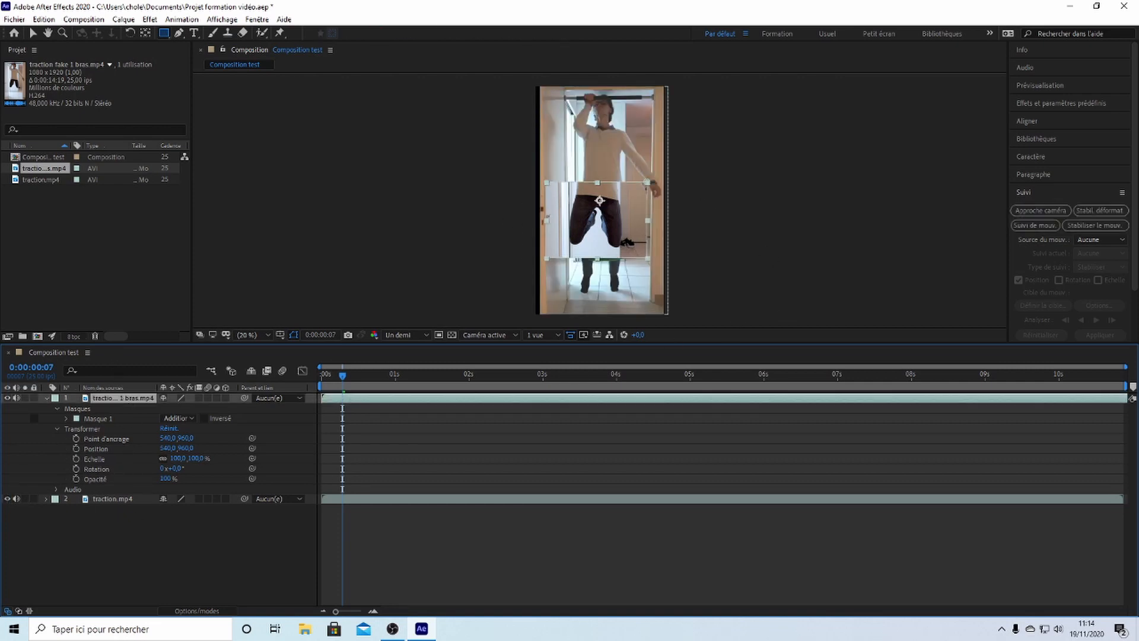
click(8, 499)
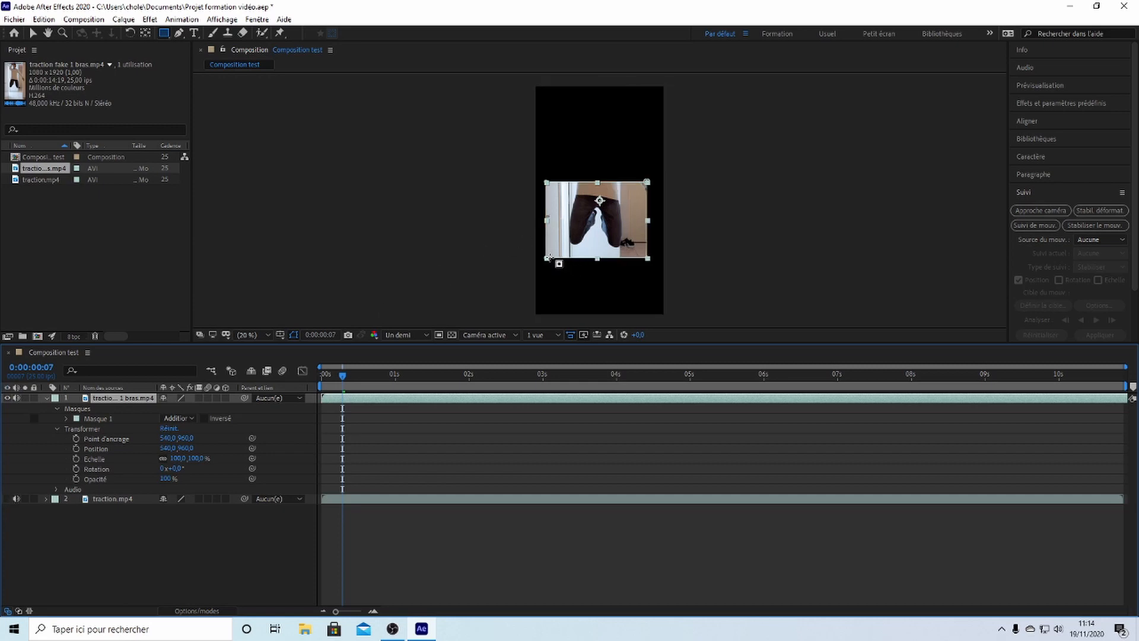
- Try pulling the mask's lower-left corner inward, undo the mask and visibility changes, and collapse the layer
click(33, 35)
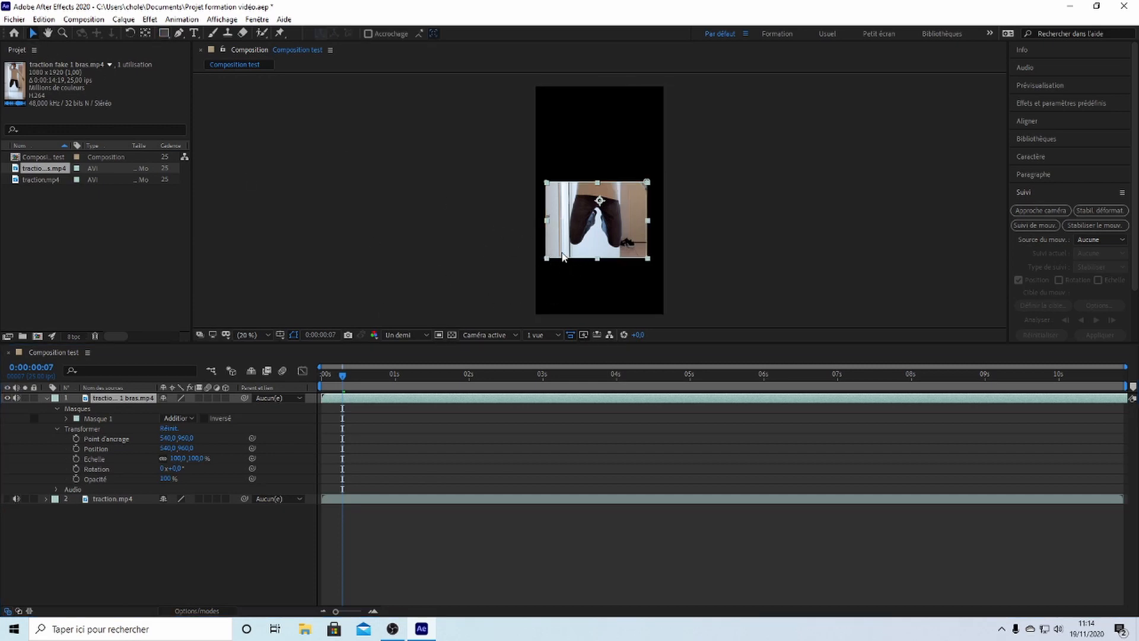
mouse_move(546, 259)
mouse_down()
mouse_move(593, 252)
mouse_move(552, 255)
mouse_move(606, 230)
mouse_move(585, 226)
mouse_move(549, 254)
mouse_move(579, 226)
mouse_move(592, 172)
mouse_move(541, 214)
mouse_move(566, 254)
mouse_up()
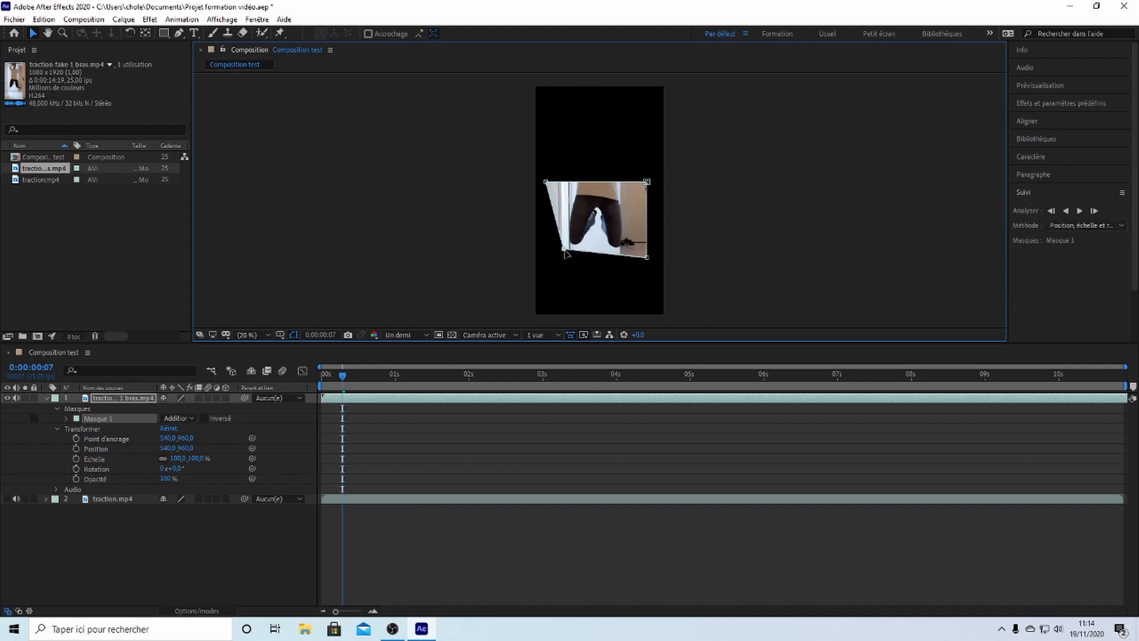
key(ctrl+z)
key(ctrl+z)
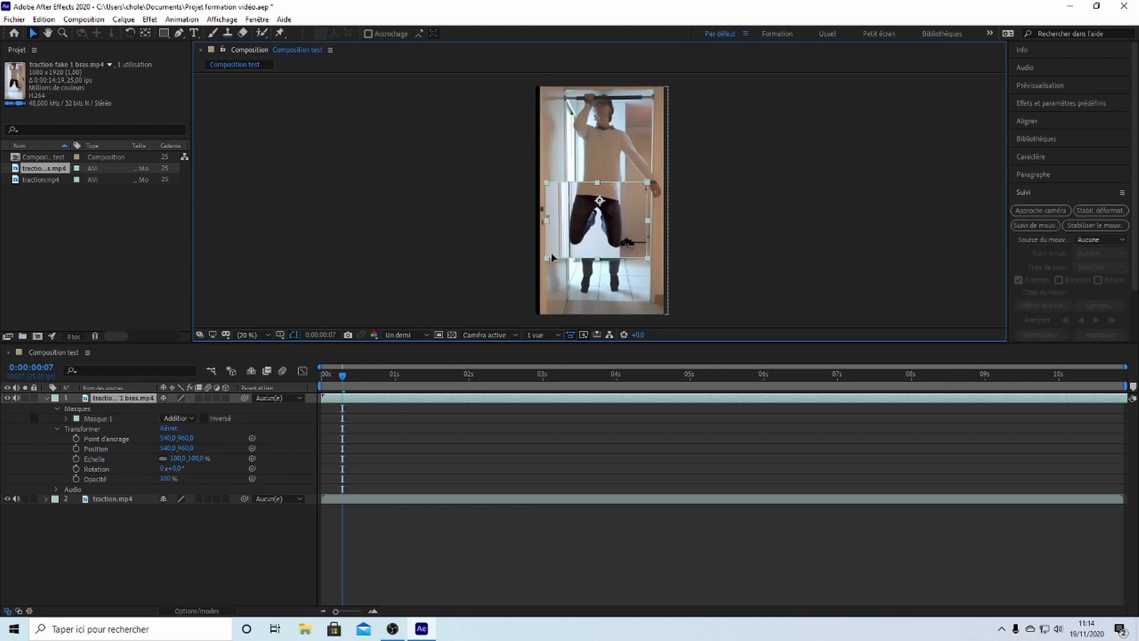
key(ctrl+shift+z)
key(ctrl+z)
key(ctrl+z)
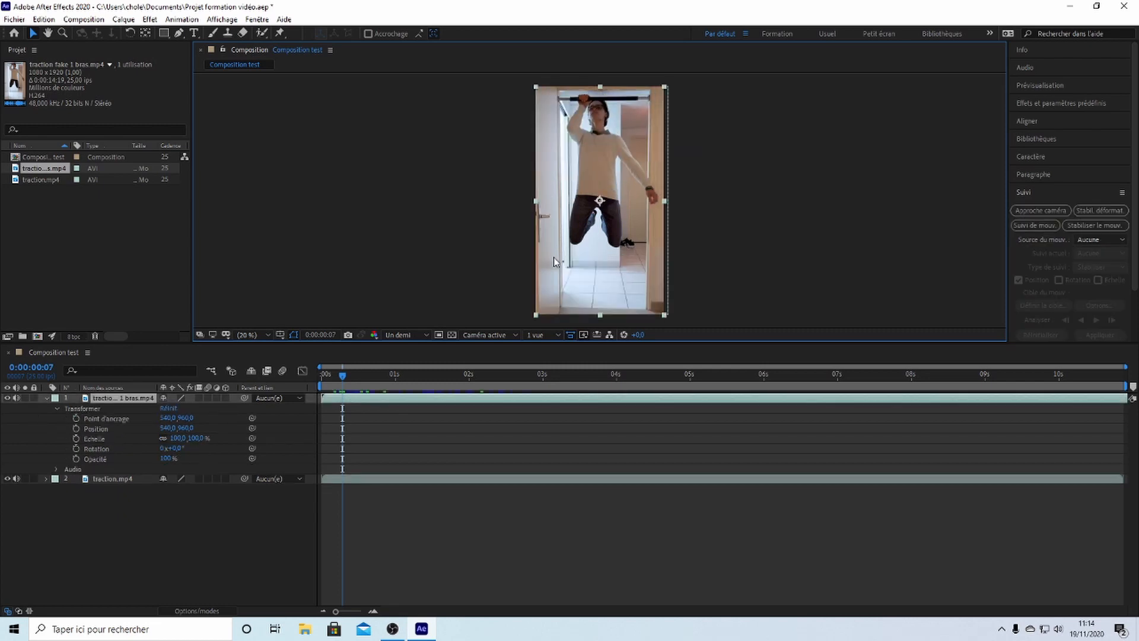
click(48, 397)
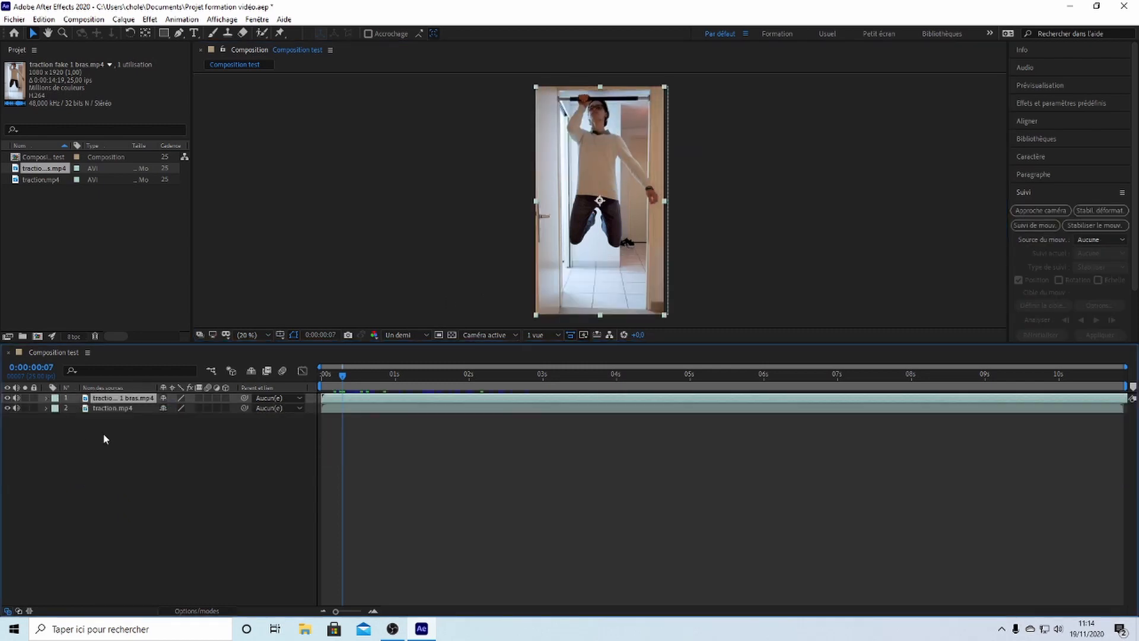
- With no layer selected, draw a rectangle shape over the man's torso and upper legs
click(155, 429)
click(163, 34)
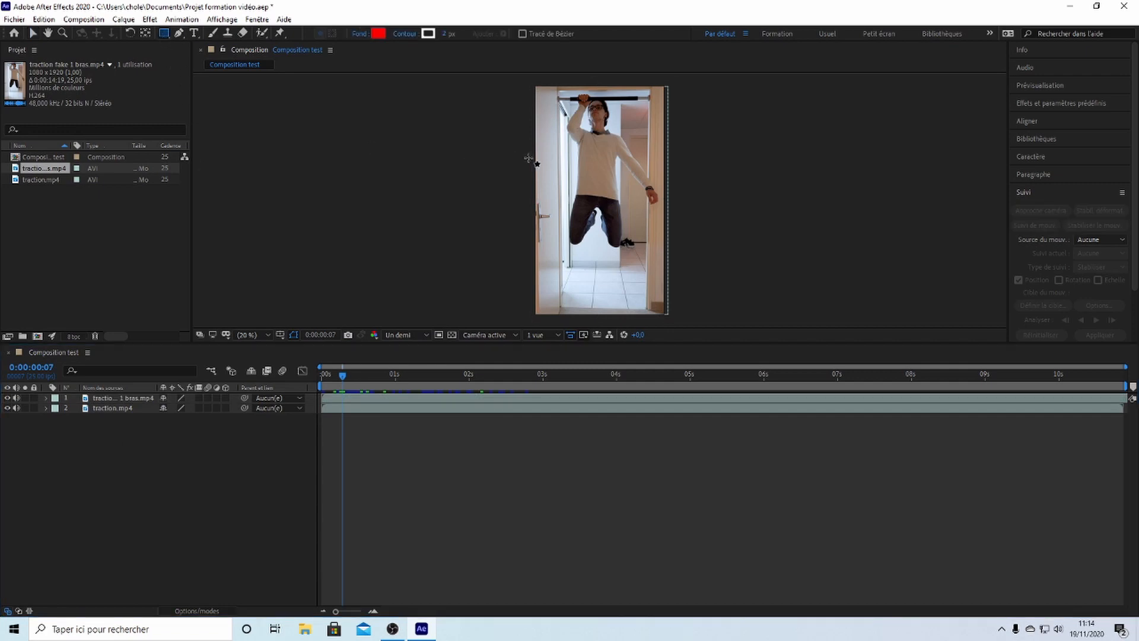
drag(542, 144, 649, 233)
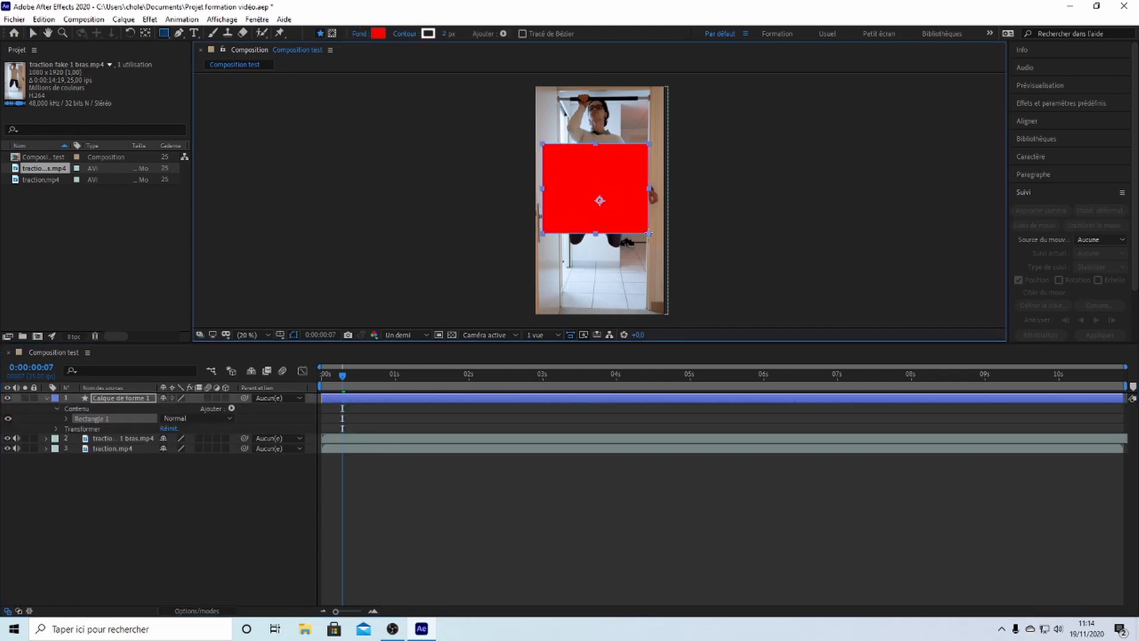
- Set the shape fill colour to black (000000), comparing the result with the colour preview off and on
click(378, 33)
mouse_move(447, 203)
mouse_down()
mouse_move(344, 175)
mouse_move(458, 265)
mouse_move(412, 284)
mouse_up()
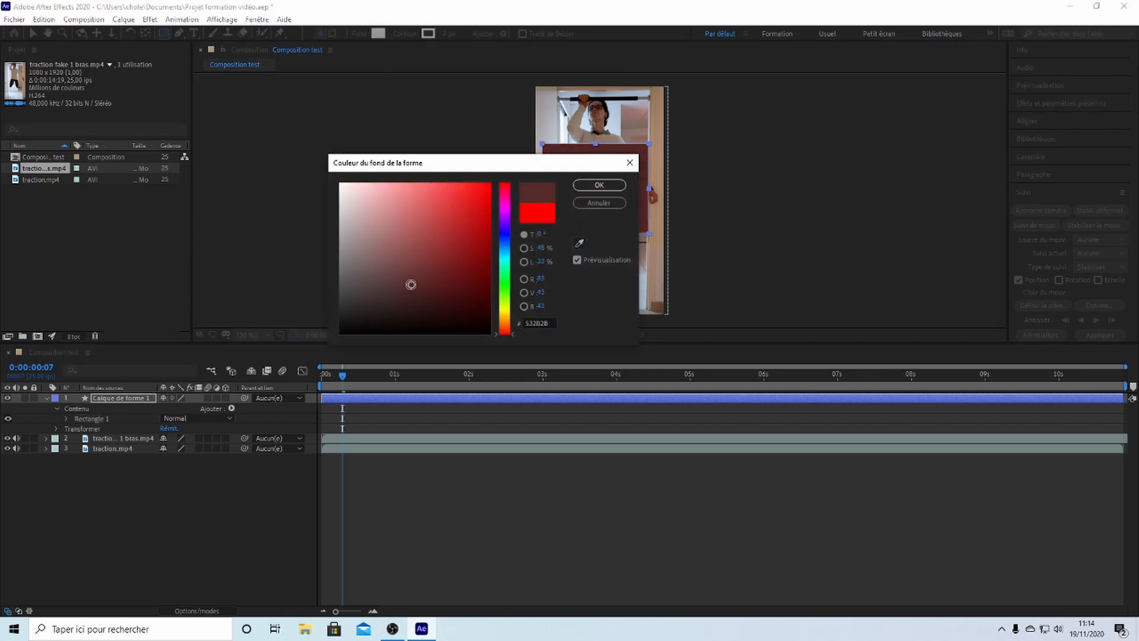
drag(413, 171, 265, 157)
mouse_move(265, 183)
mouse_down()
mouse_move(293, 238)
mouse_move(231, 196)
mouse_move(271, 239)
mouse_up()
click(448, 247)
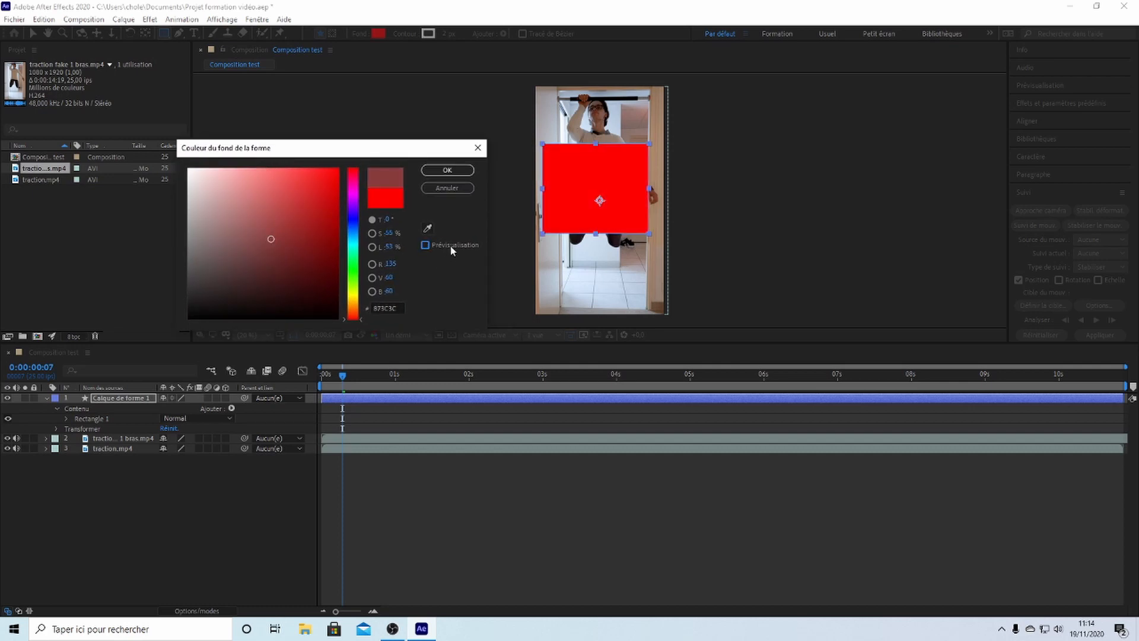
click(450, 247)
click(273, 234)
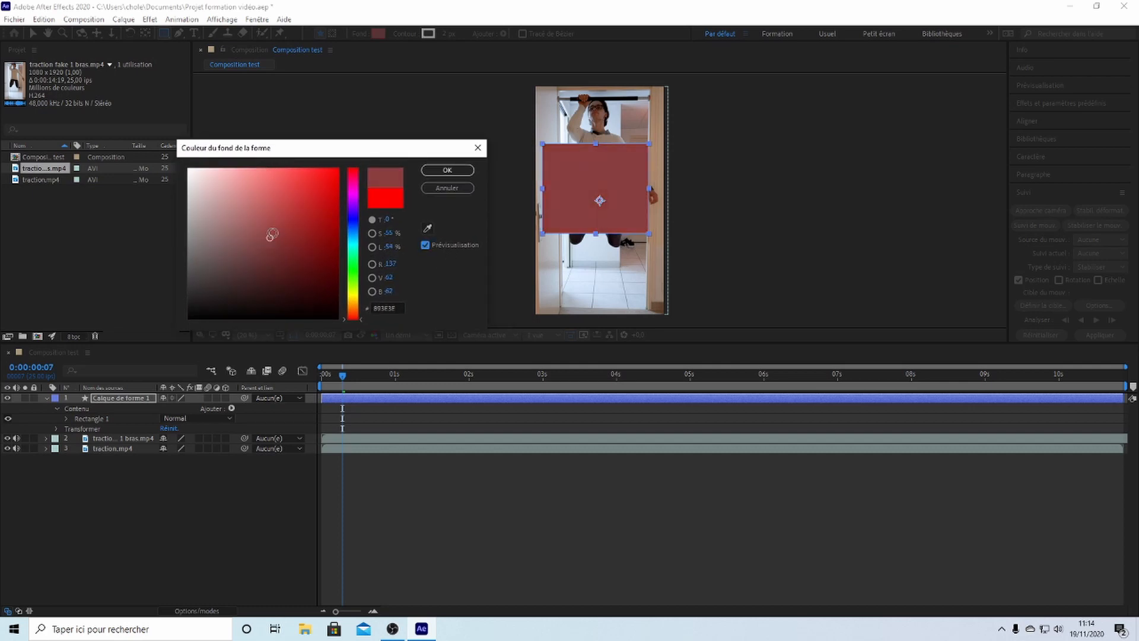
mouse_move(272, 235)
mouse_down()
mouse_move(289, 195)
mouse_move(244, 254)
mouse_move(297, 205)
mouse_move(206, 201)
mouse_move(279, 236)
mouse_move(332, 323)
mouse_up()
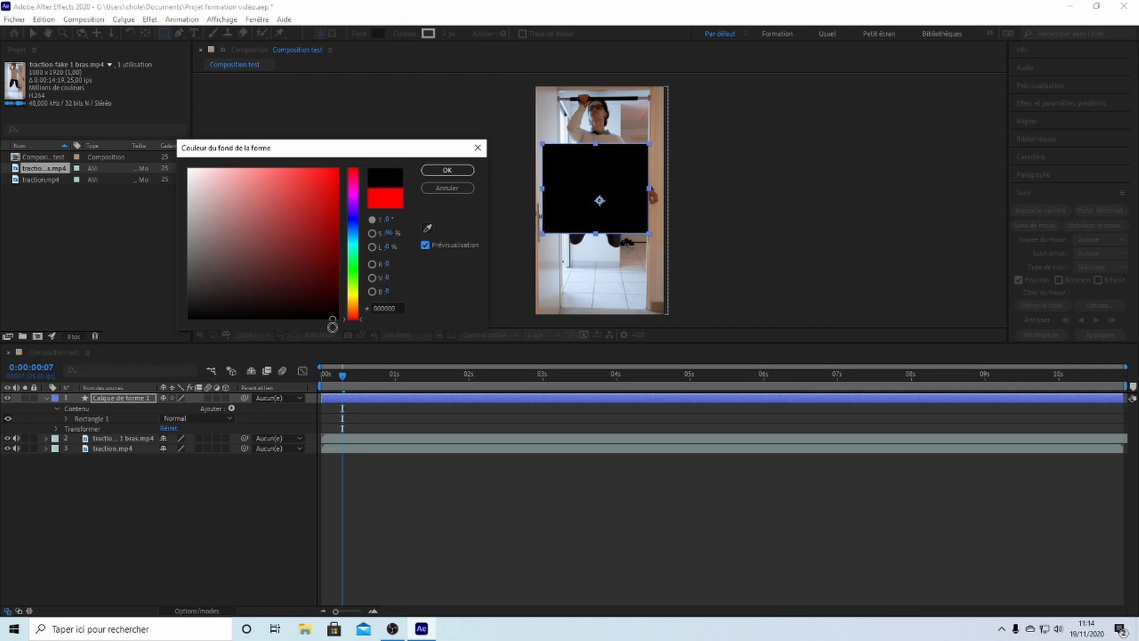
click(447, 170)
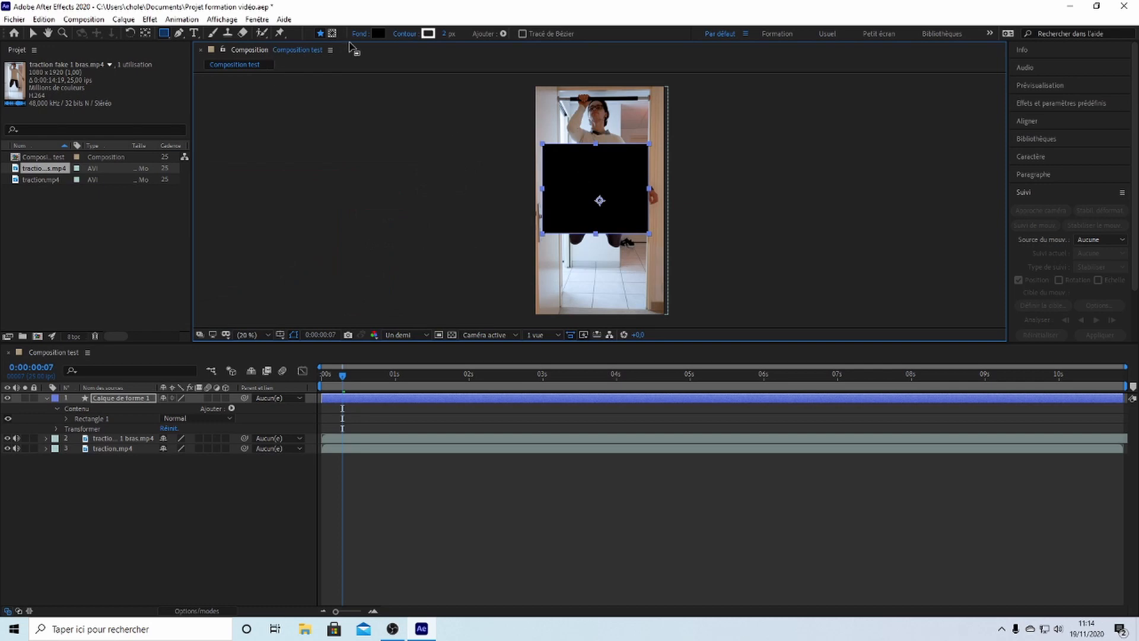
- Set the shape's stroke colour to red and its stroke width to 50 px
click(428, 34)
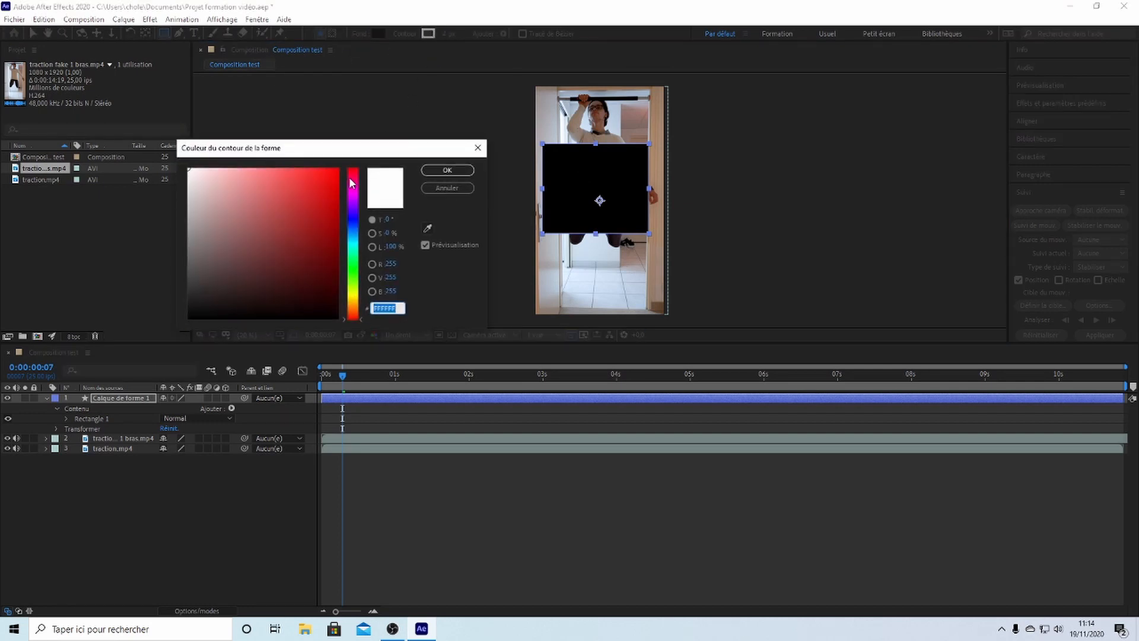
drag(320, 184, 351, 144)
click(437, 172)
click(451, 34)
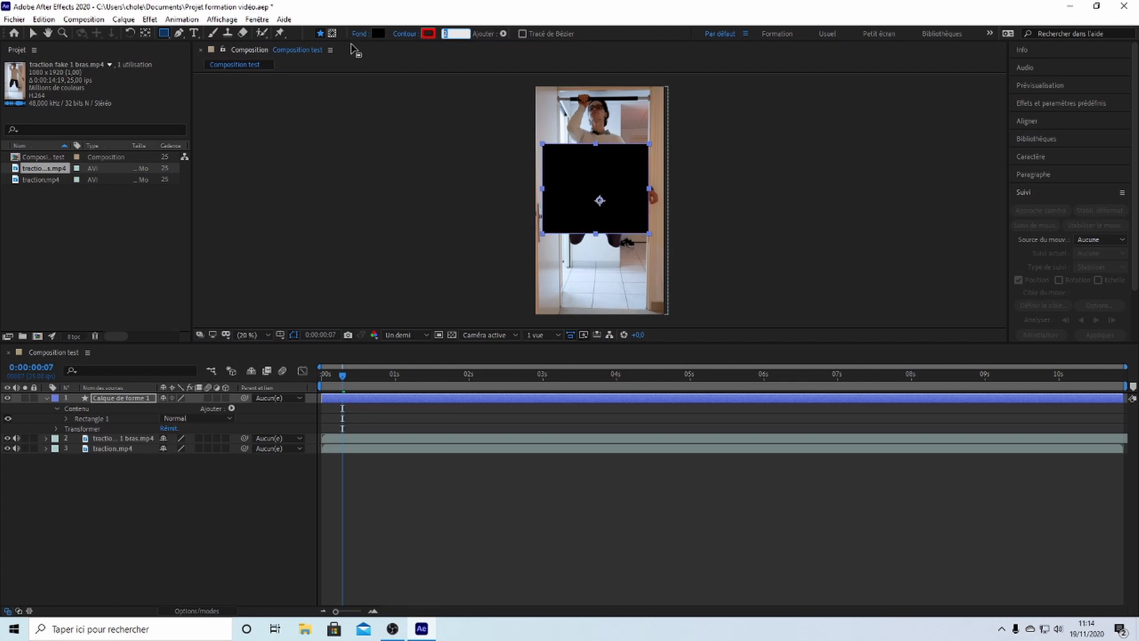
text(50)
key(Return)
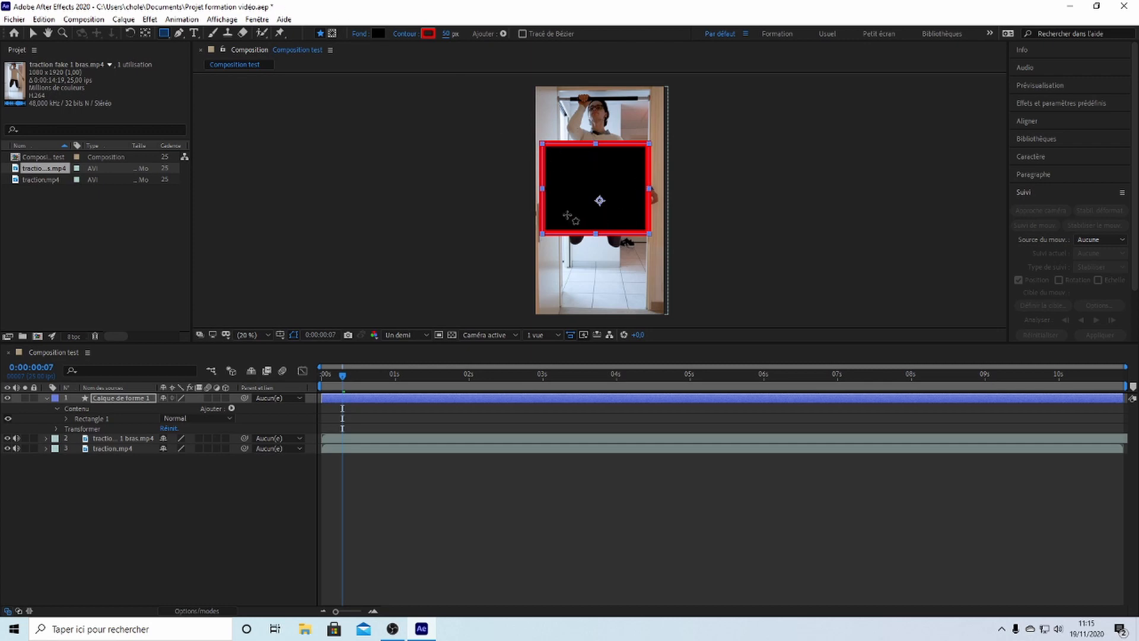
- Compare selecting the shape layer with selecting the traction fake 1 bras.mp4 layer, and delete the shape layer
click(134, 464)
click(106, 398)
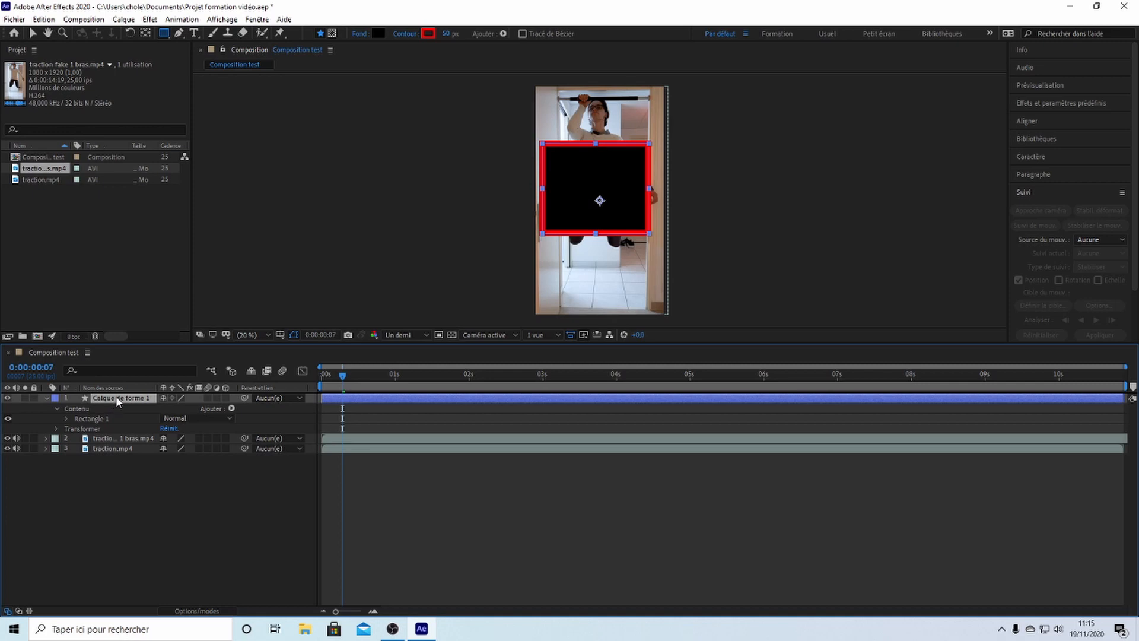
click(114, 438)
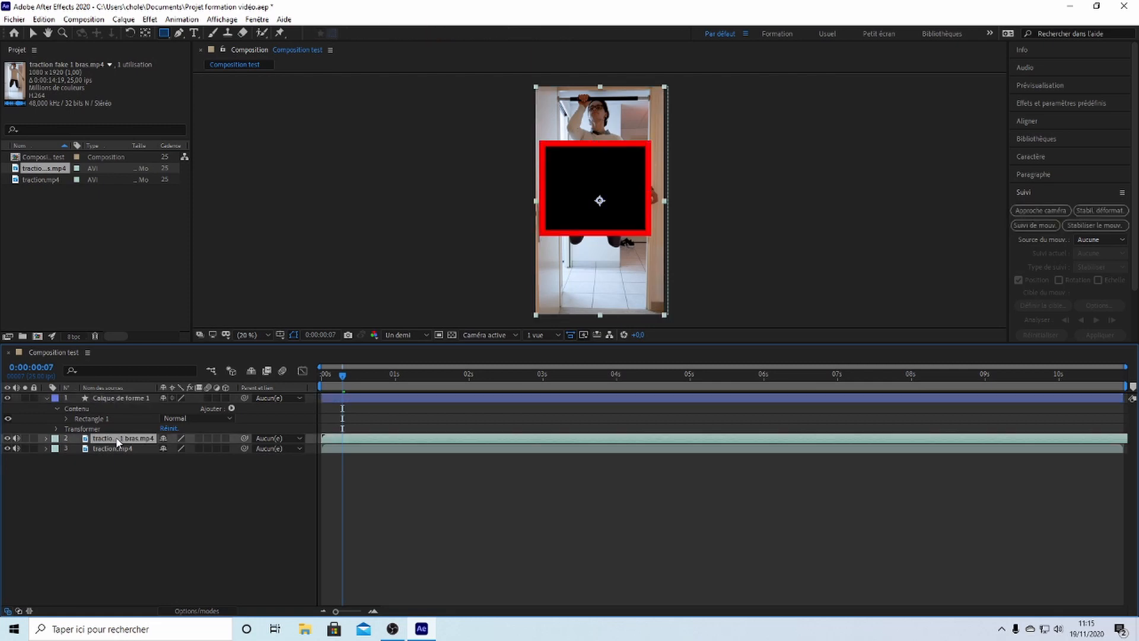
click(151, 484)
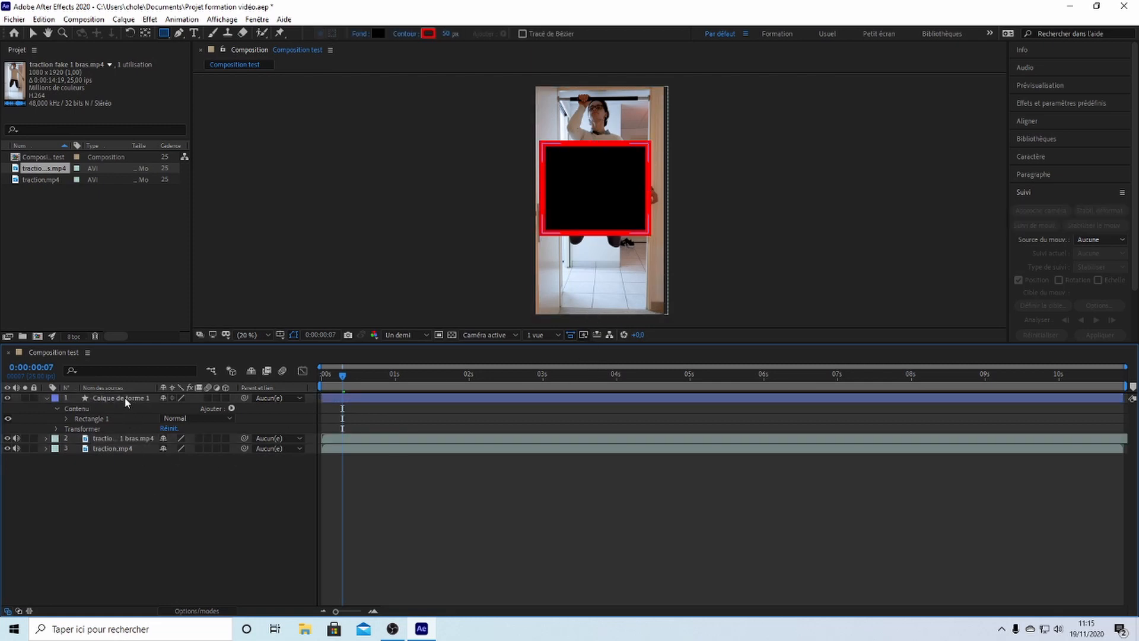
click(126, 400)
key(Delete)
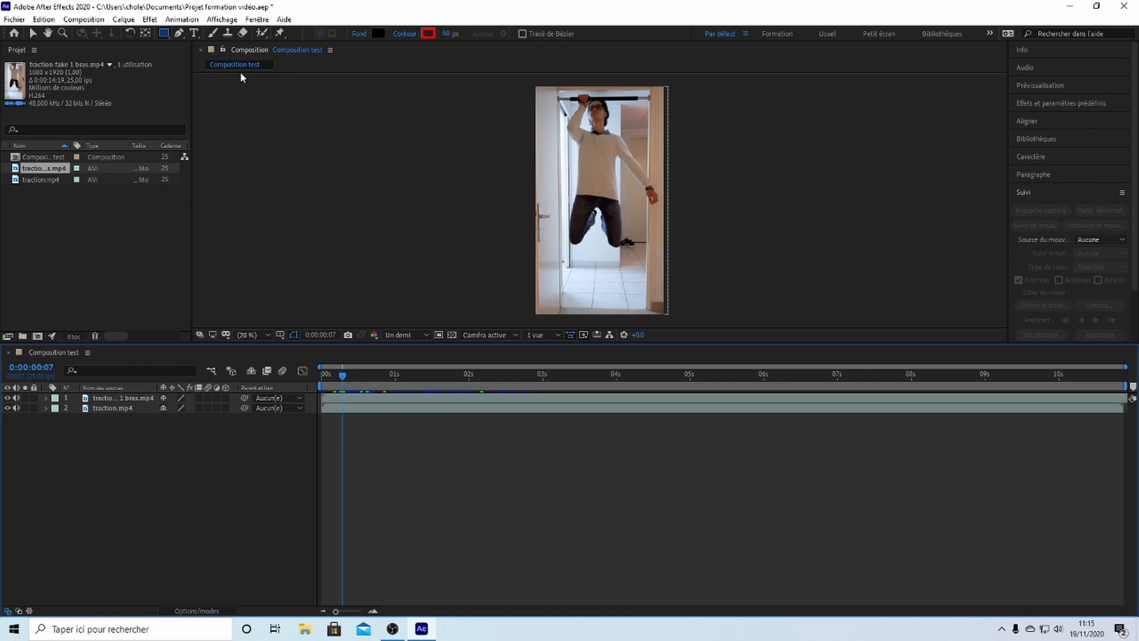
- With no layer selected, draw a closed C-shaped outline with the Pen tool over the man's torso and around his legs
click(177, 35)
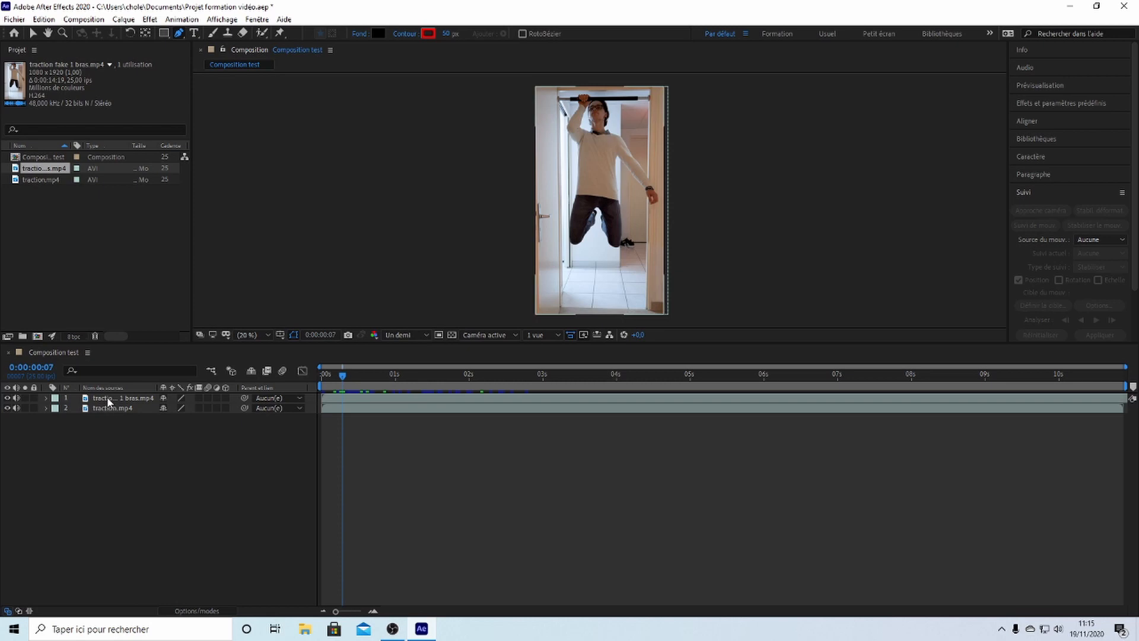
click(555, 174)
click(582, 149)
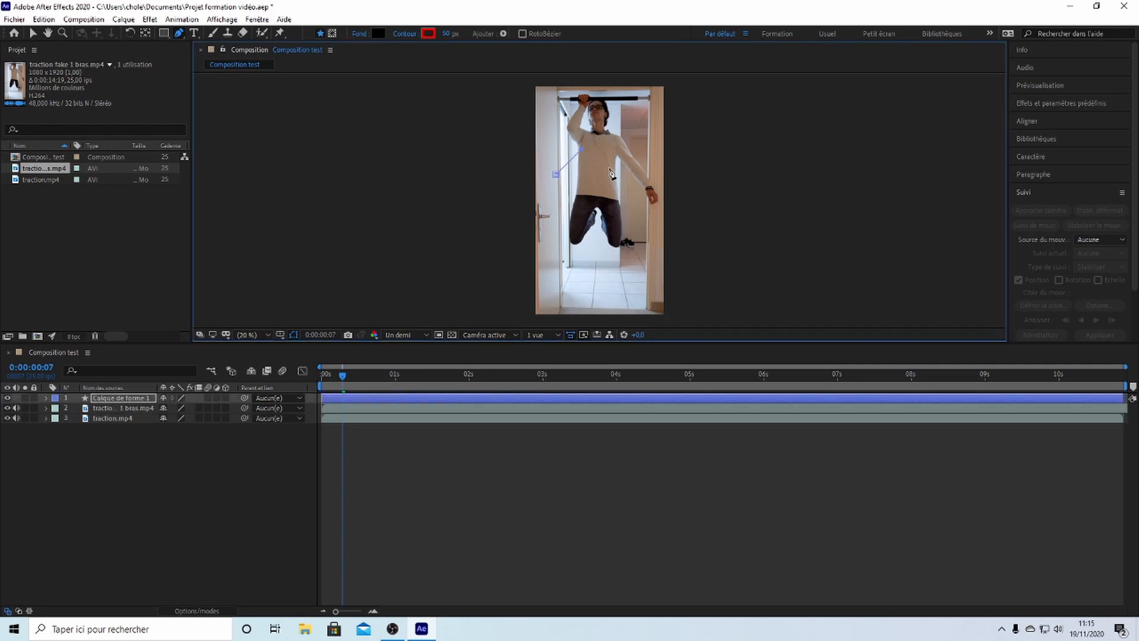
click(575, 200)
click(557, 221)
click(574, 242)
click(609, 251)
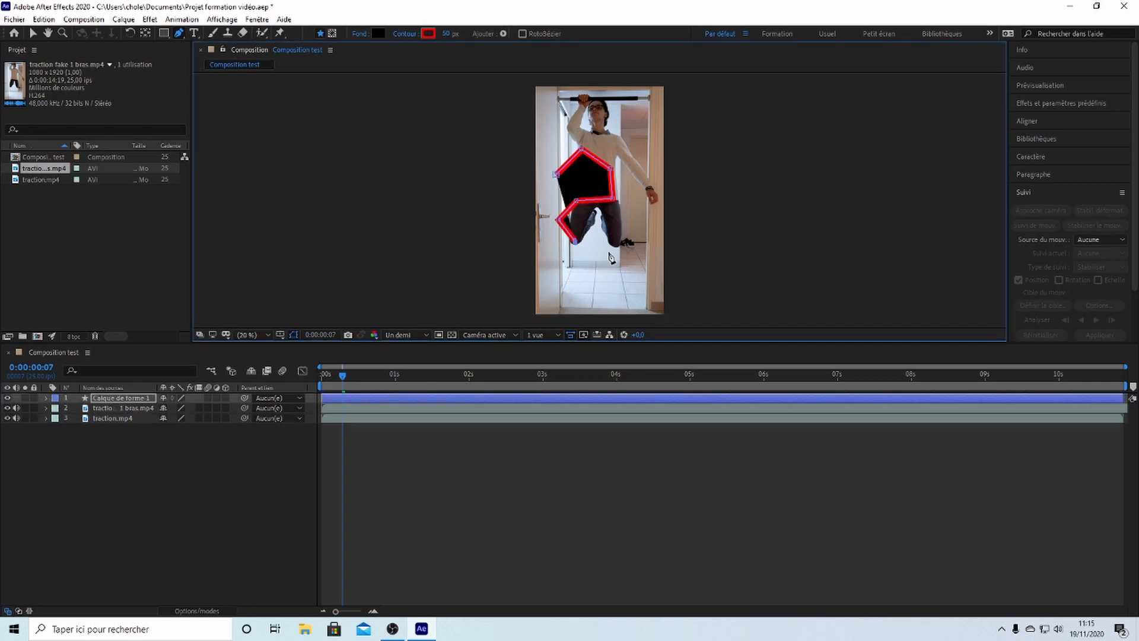
click(574, 269)
click(555, 258)
click(541, 235)
click(545, 191)
click(555, 174)
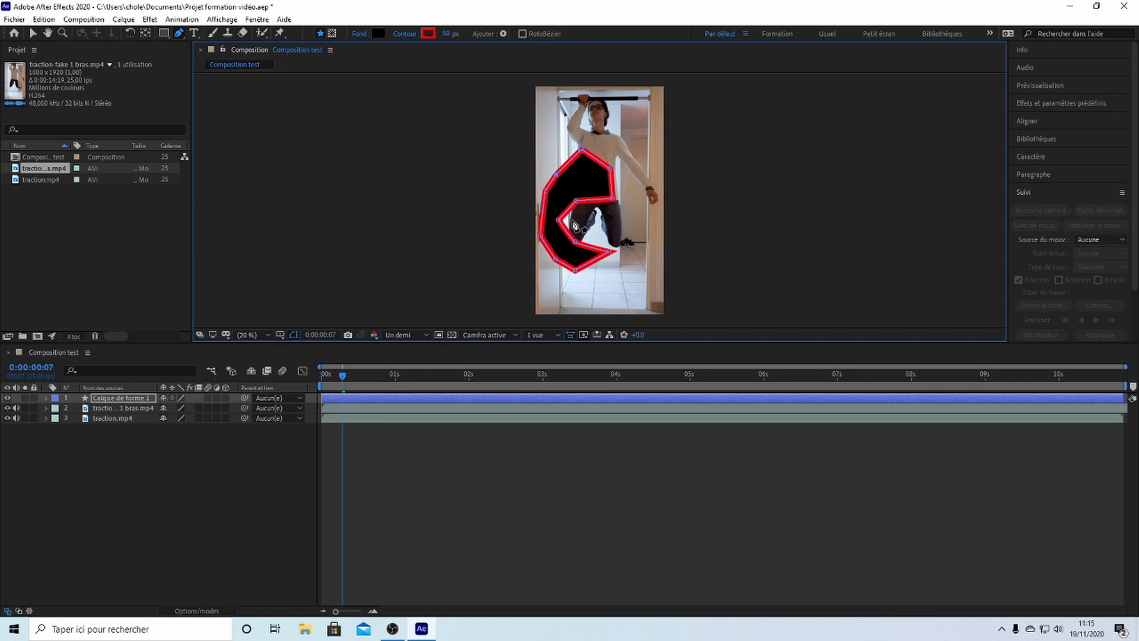
- Undo all the points of the C-shaped pen outline, keeping the empty shape layer
key(ctrl+z)
key(ctrl+z)
key(ctrl+z)
key(ctrl+z)
key(ctrl+z)
key(ctrl+z)
key(ctrl+z)
key(ctrl+z)
key(ctrl+z)
key(ctrl+z)
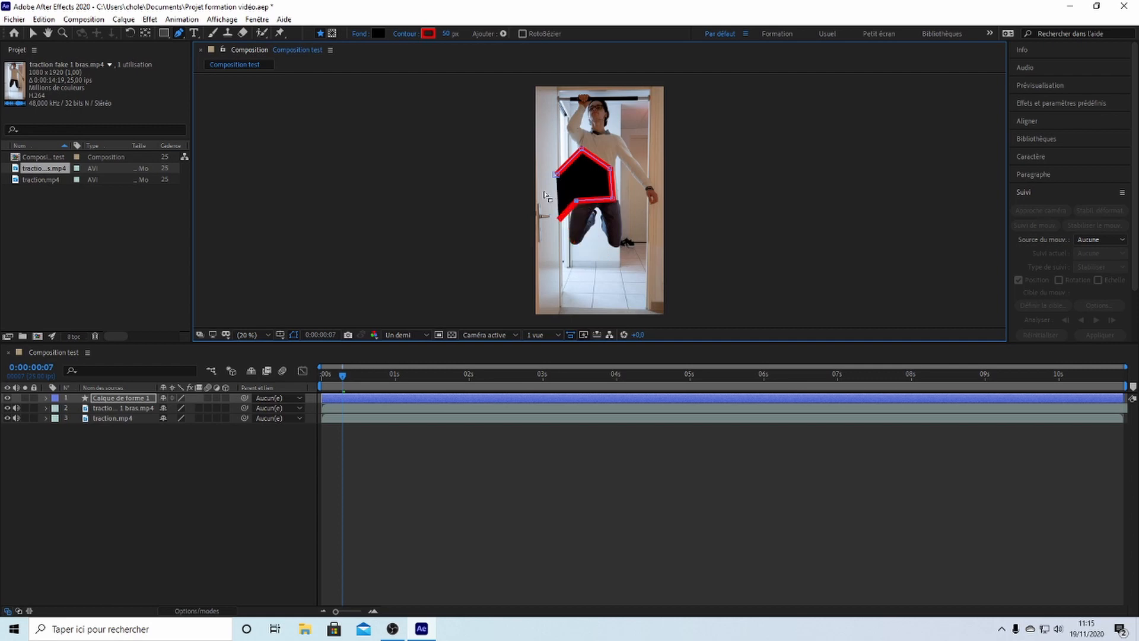
key(ctrl+z)
key(ctrl+z)
key(ctrl+z)
key(ctrl+z)
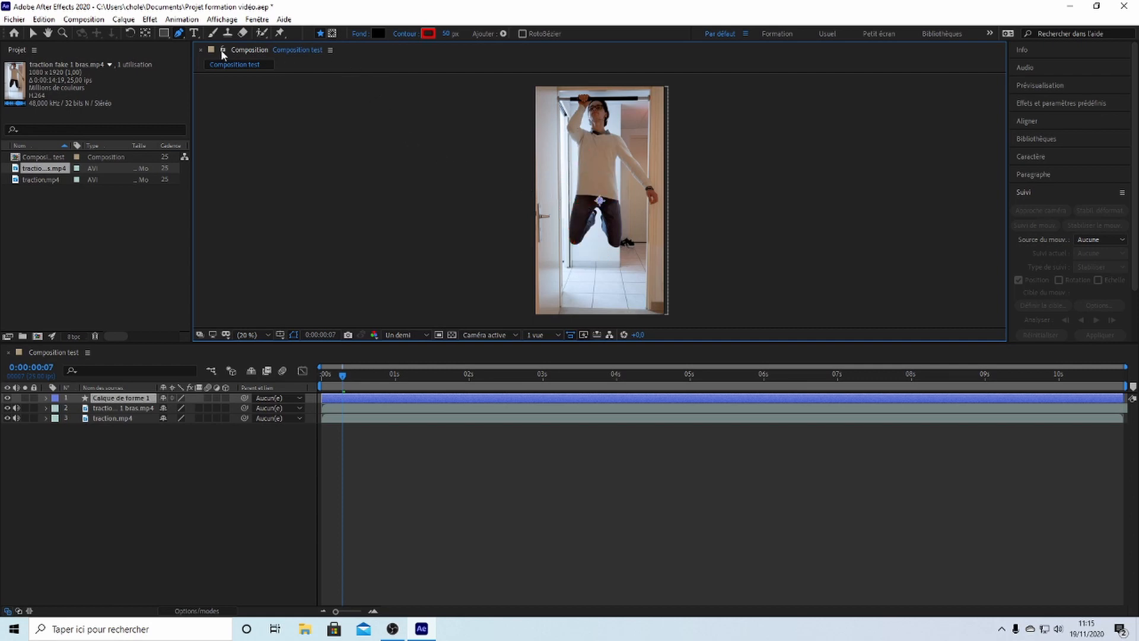
- Draw a closed triangle over the man's torso on the shape layer with the Pen tool
click(178, 34)
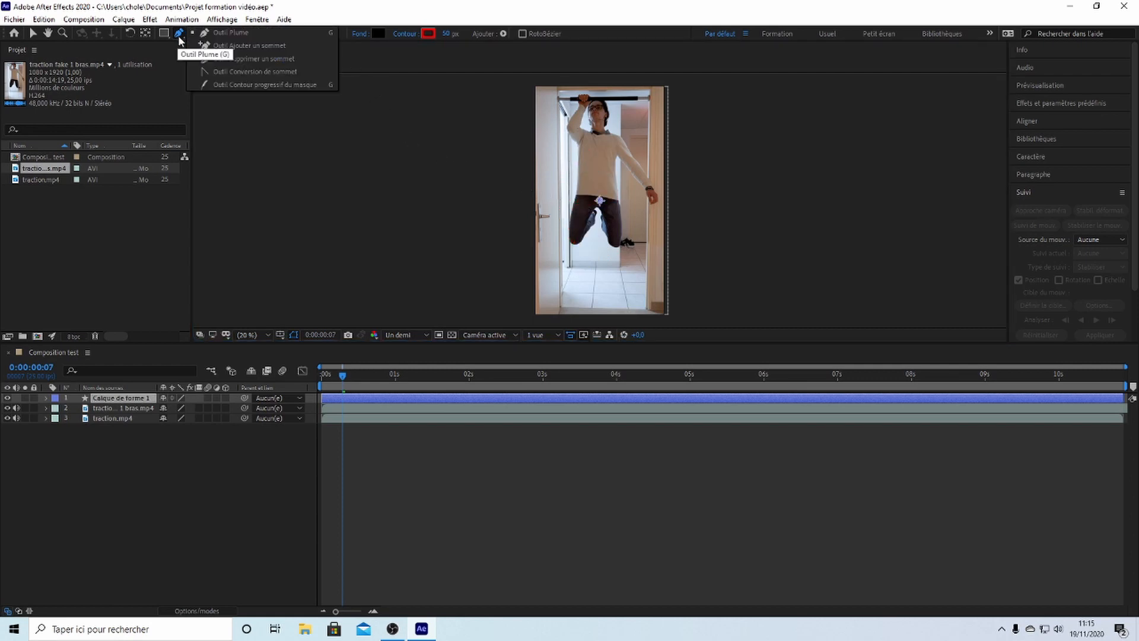
click(255, 47)
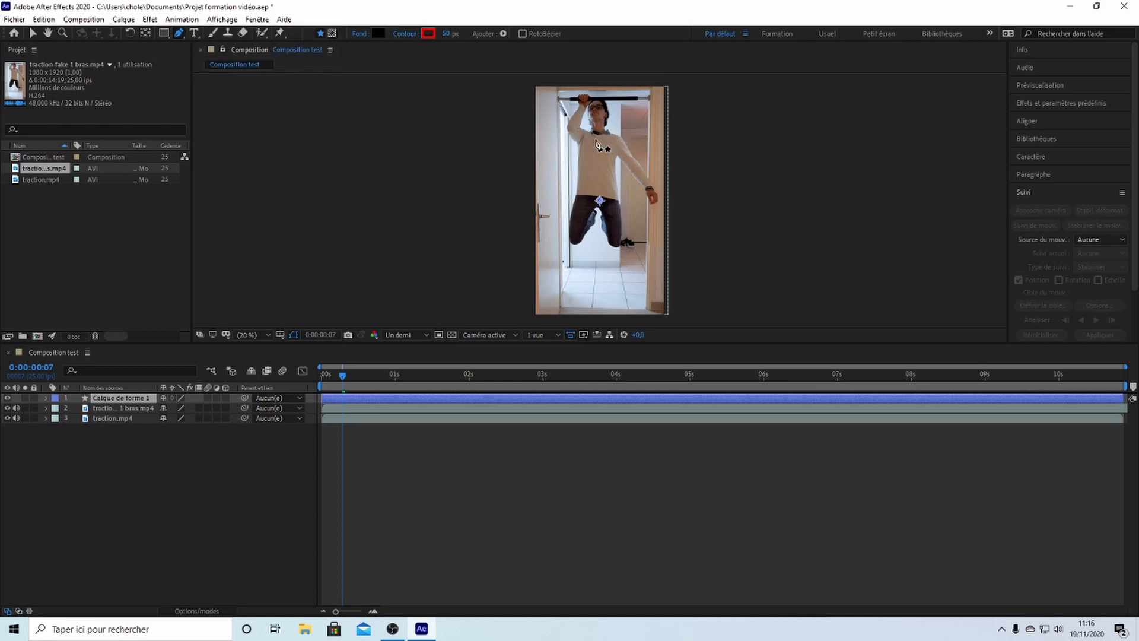
click(594, 138)
click(573, 169)
click(619, 190)
click(595, 139)
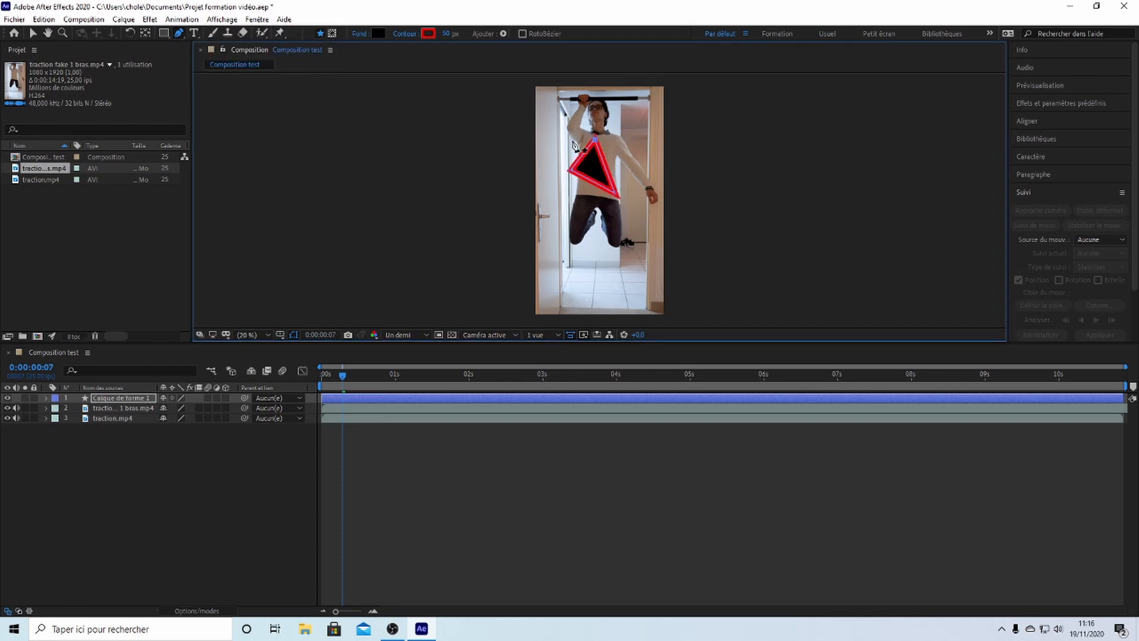
- Add a vertex on the triangle's right edge and move it outward to make a four-sided shape
click(178, 34)
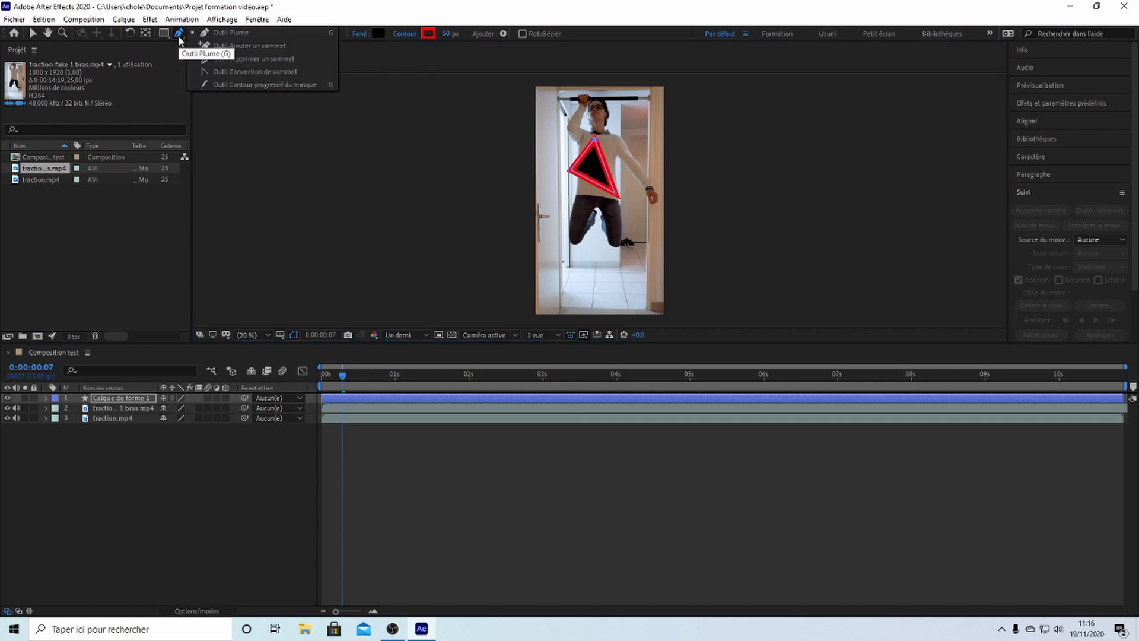
click(221, 41)
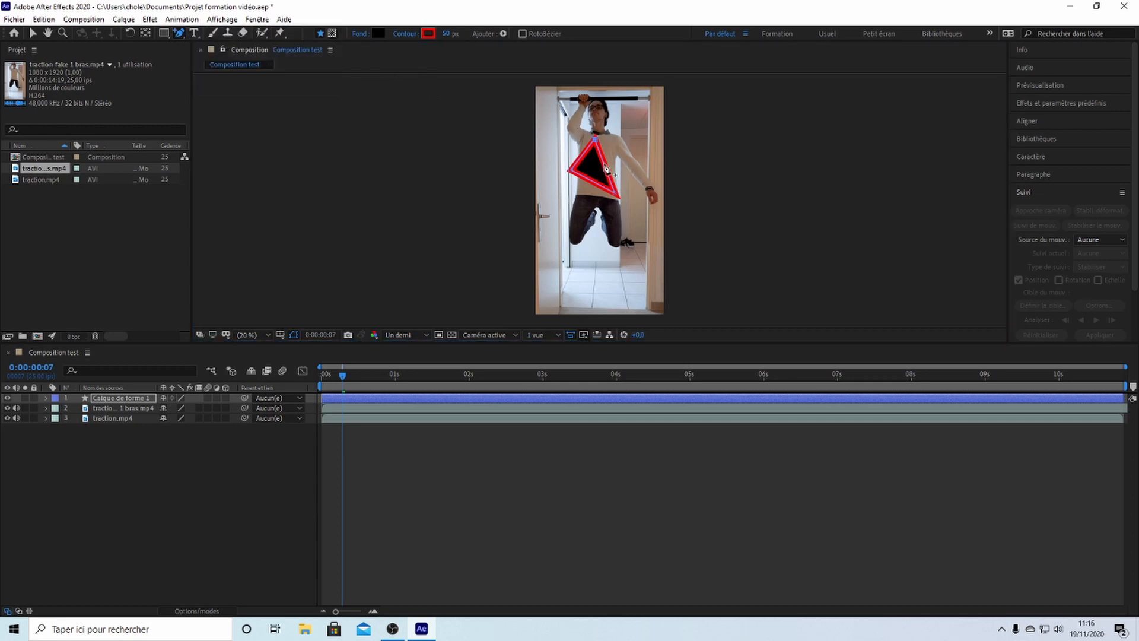
click(604, 163)
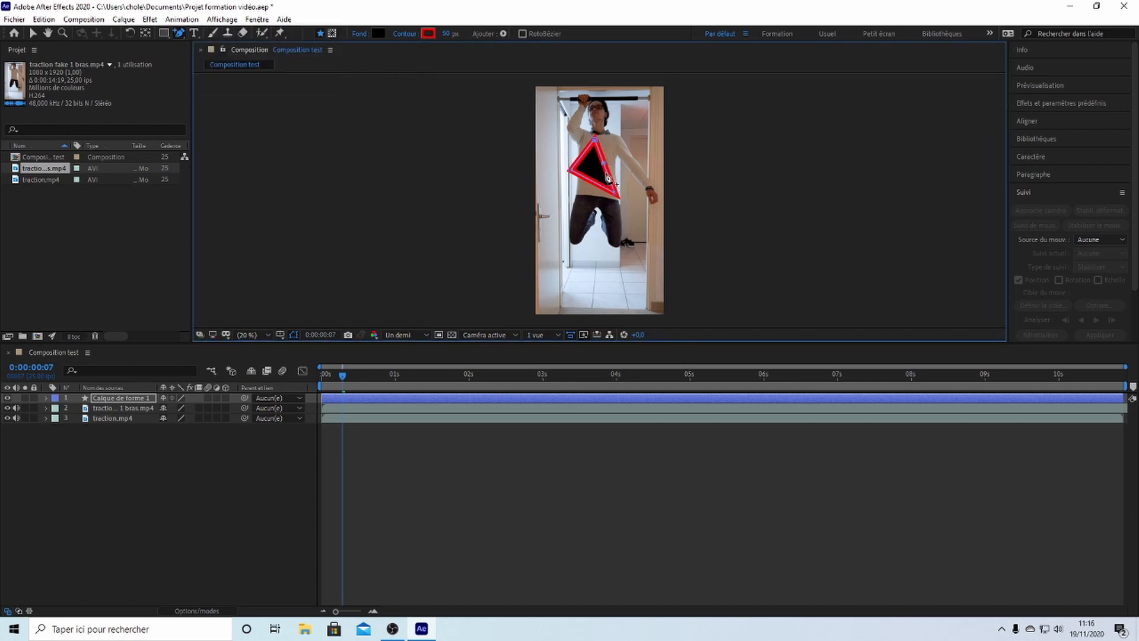
click(177, 35)
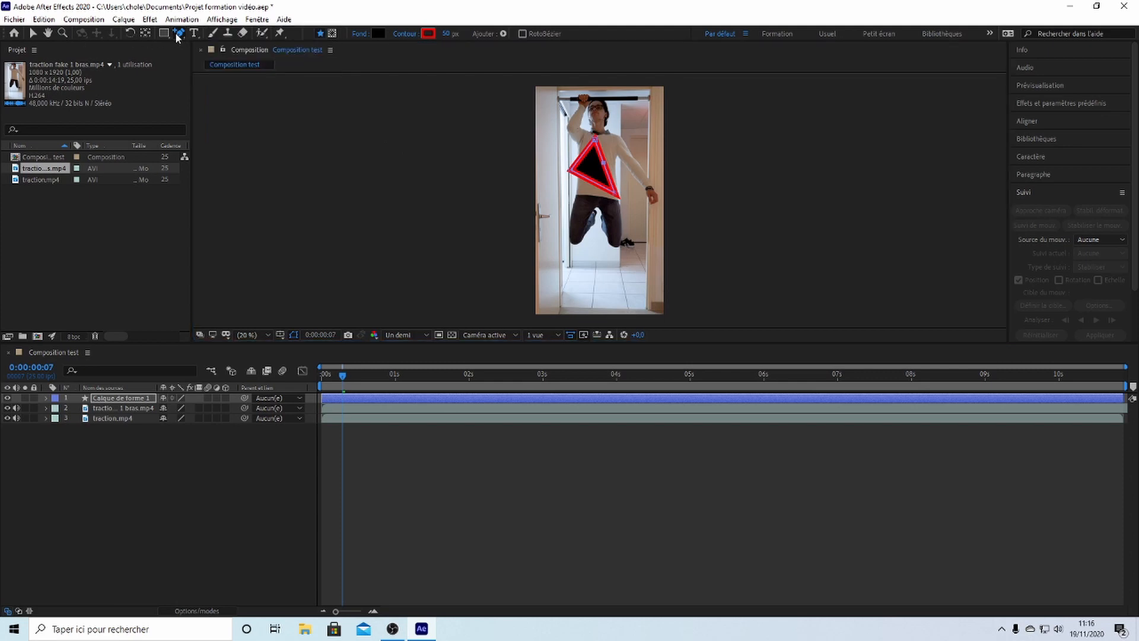
click(34, 37)
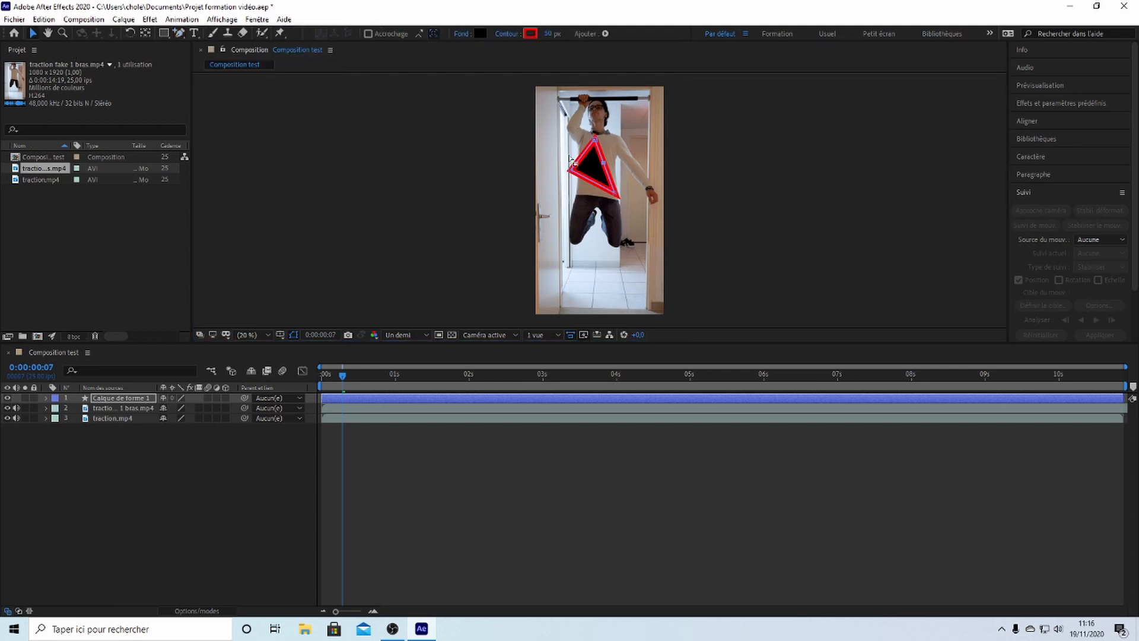
drag(603, 163, 636, 161)
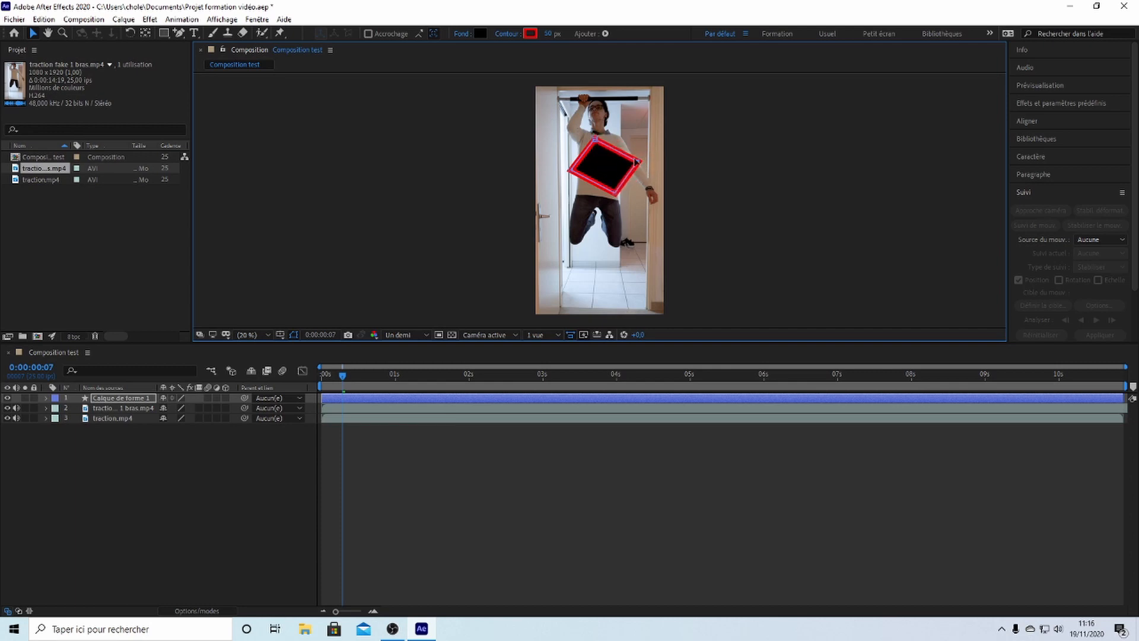
- Remove the added right-hand vertex from the shape with the Delete Vertex tool
click(178, 34)
click(204, 59)
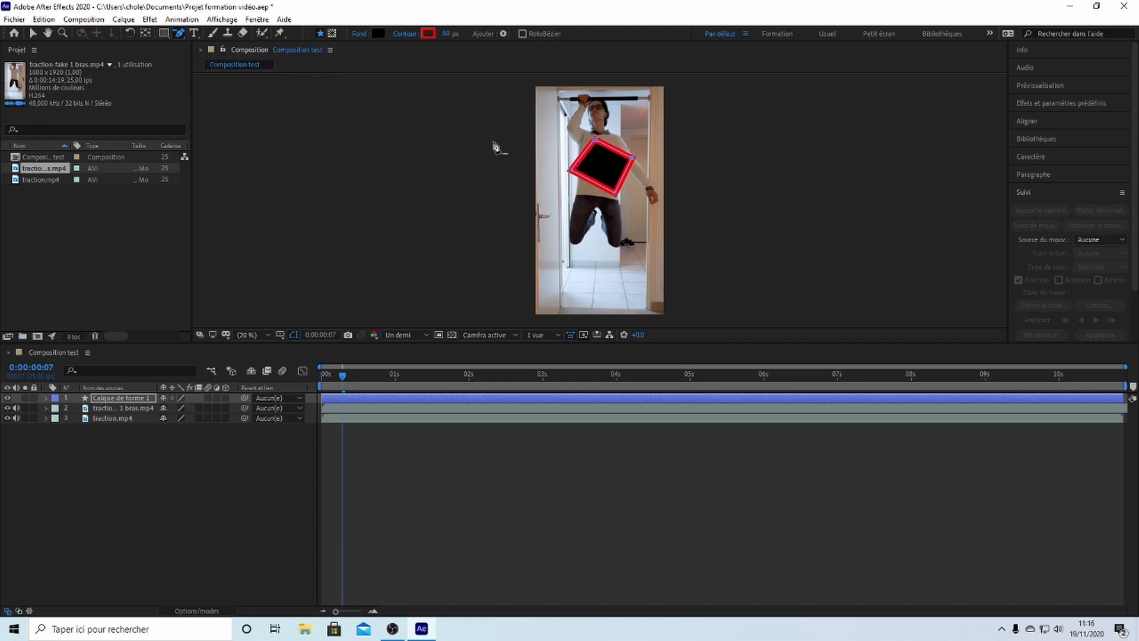
click(177, 35)
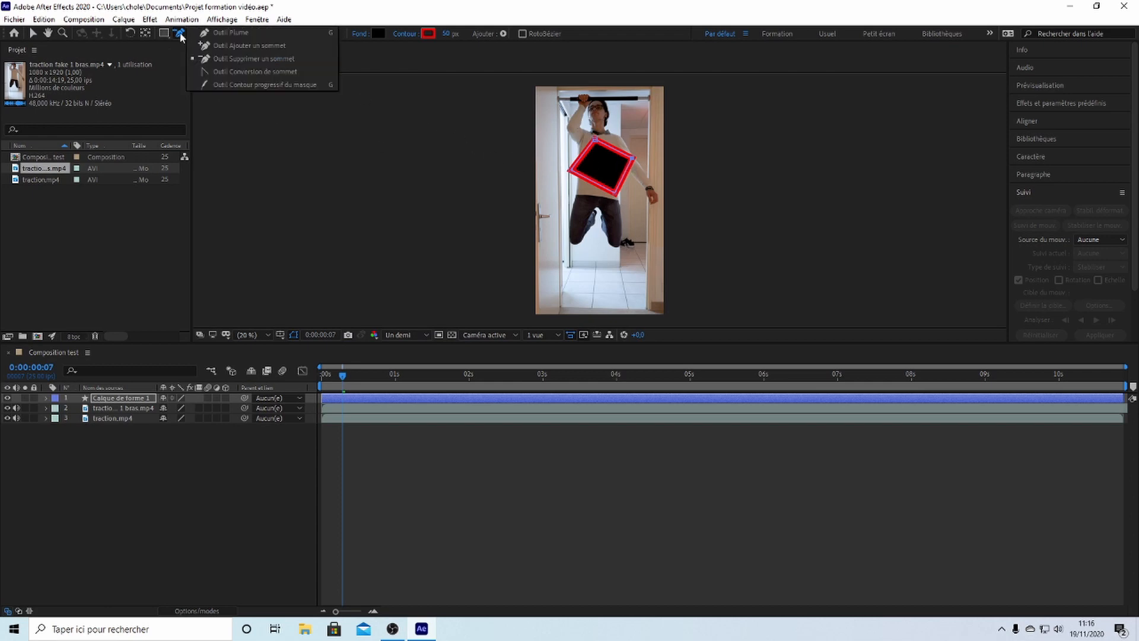
click(215, 57)
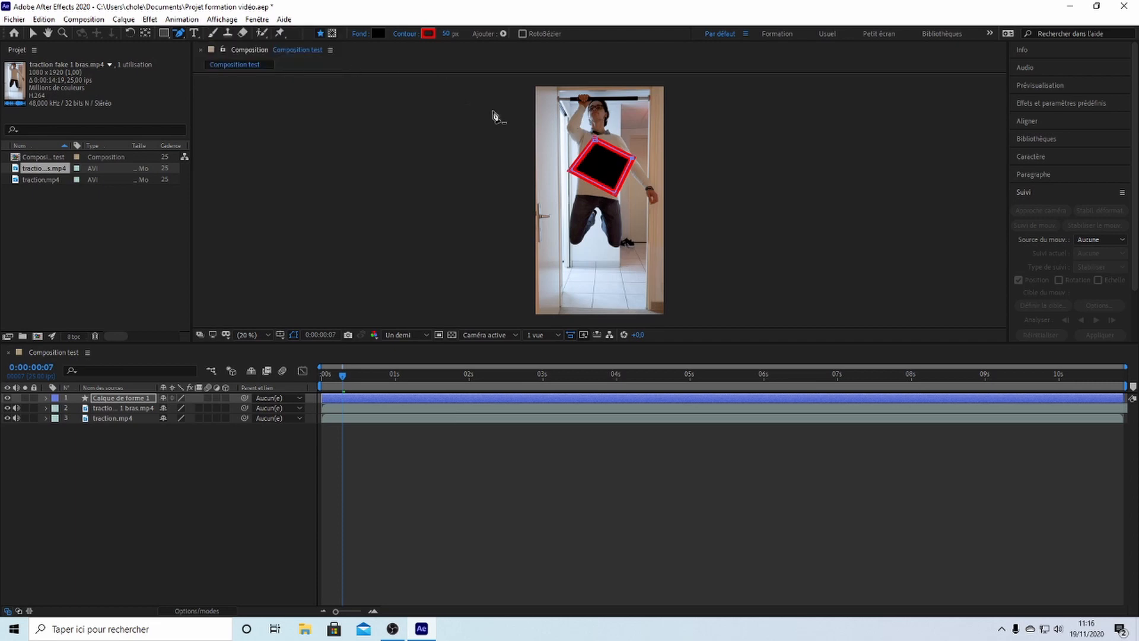
click(632, 159)
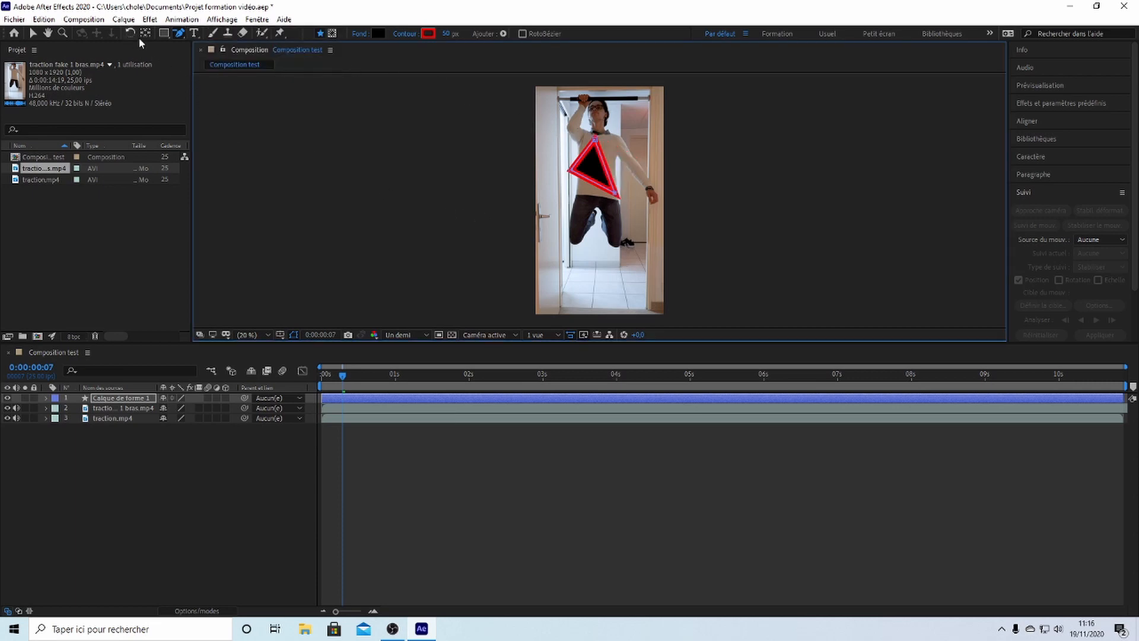
- Try rounding the triangle's upper corner with the Convert Vertex tool, and undo the conversion
click(181, 34)
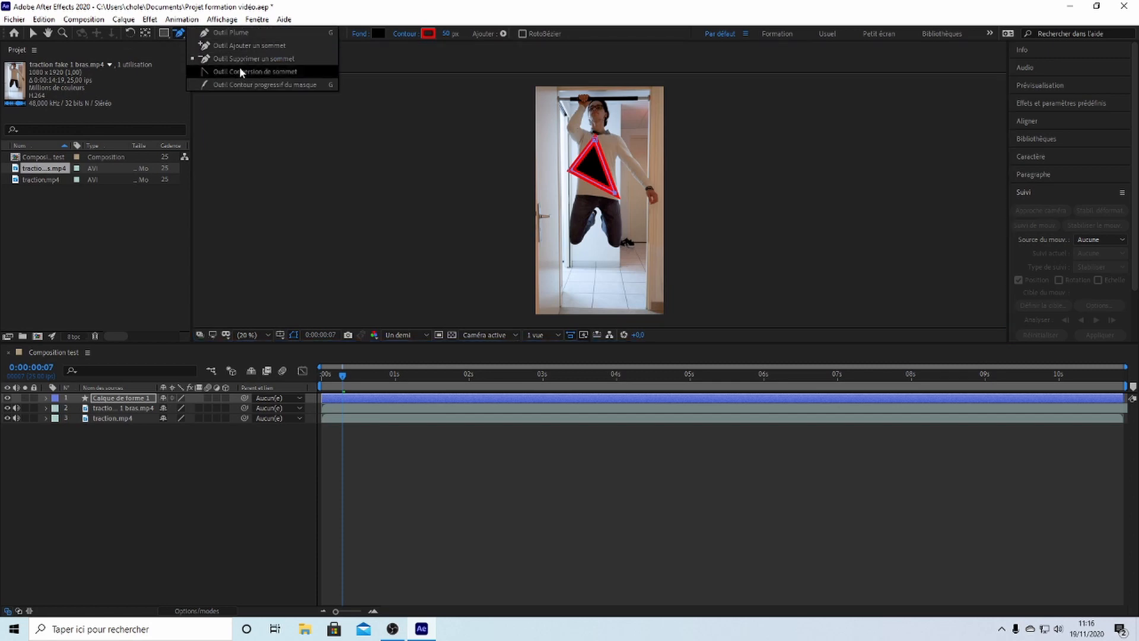
click(240, 67)
click(594, 141)
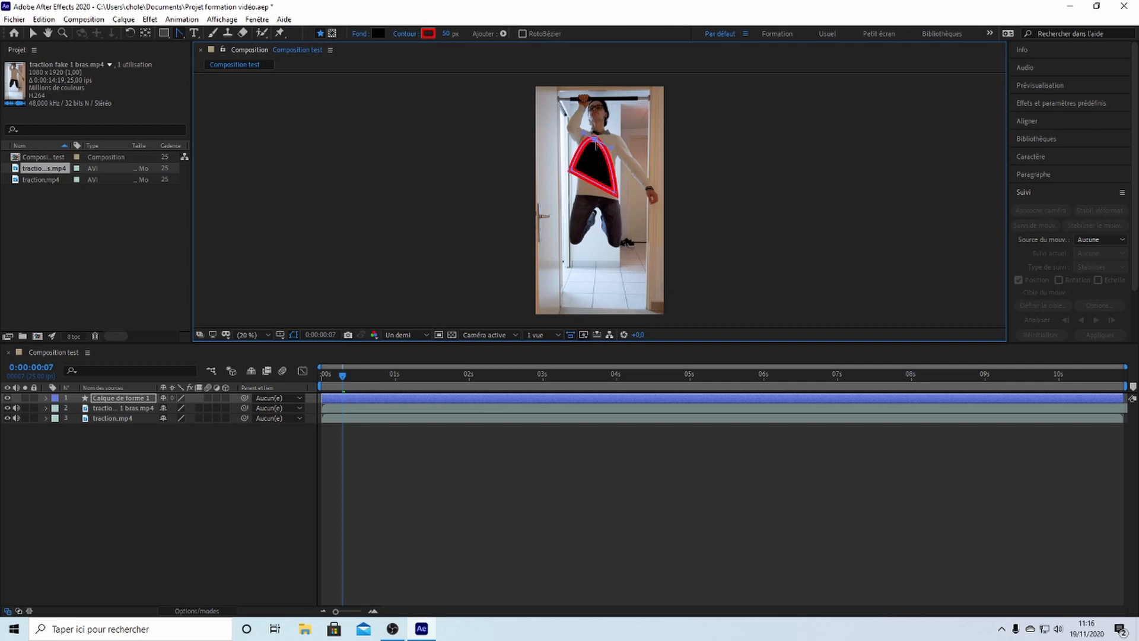
key(ctrl+z)
- Return to the Pen tool and delete the shape layer Calque de forme 1
click(178, 33)
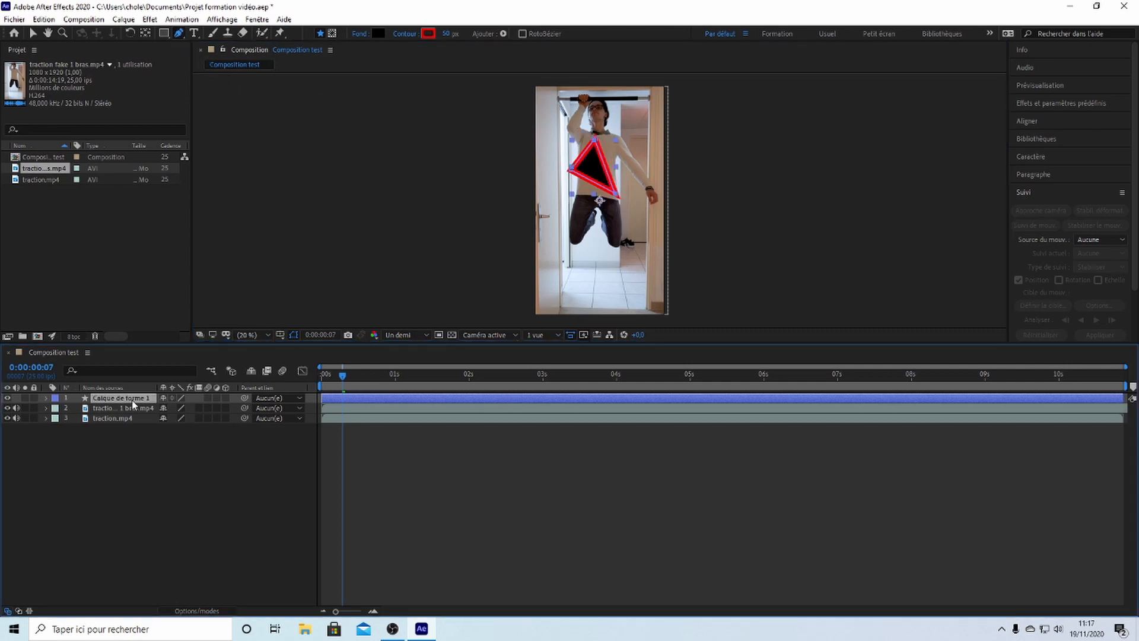
key(Delete)
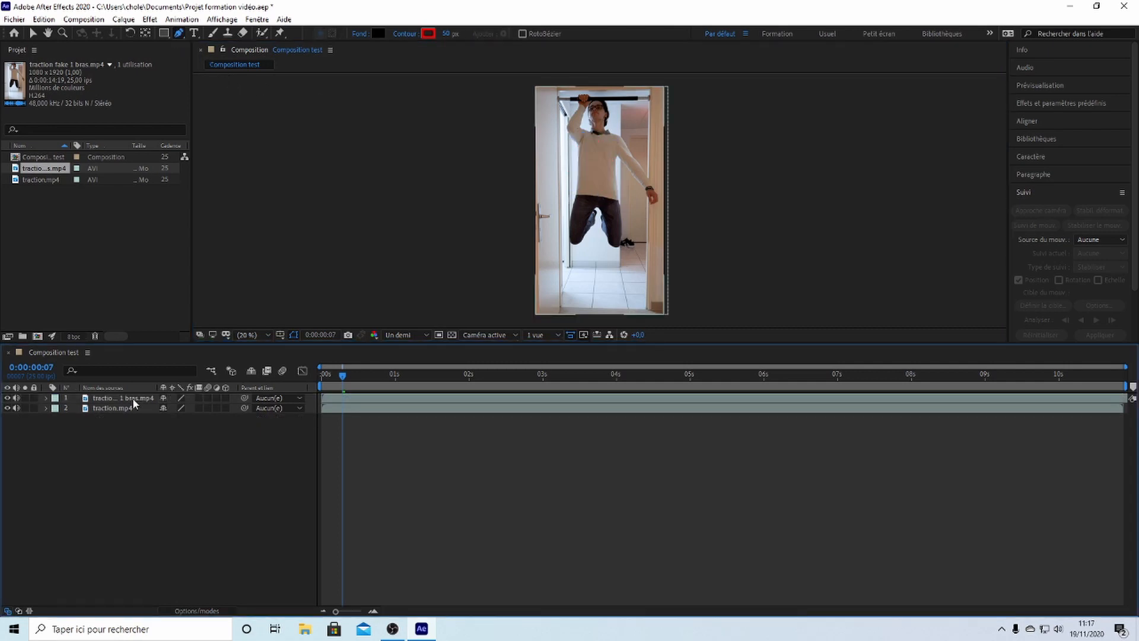
- Create a paragraph text box spanning the frame's width over the man's torso, containing the text "Bonjour"
click(194, 33)
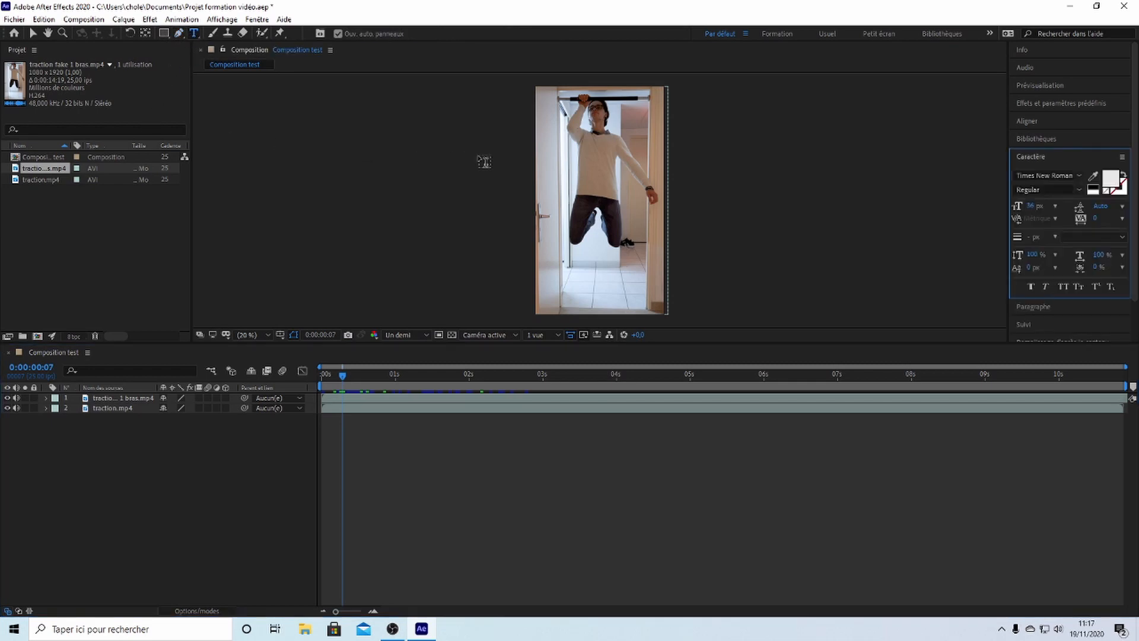
drag(533, 144, 668, 213)
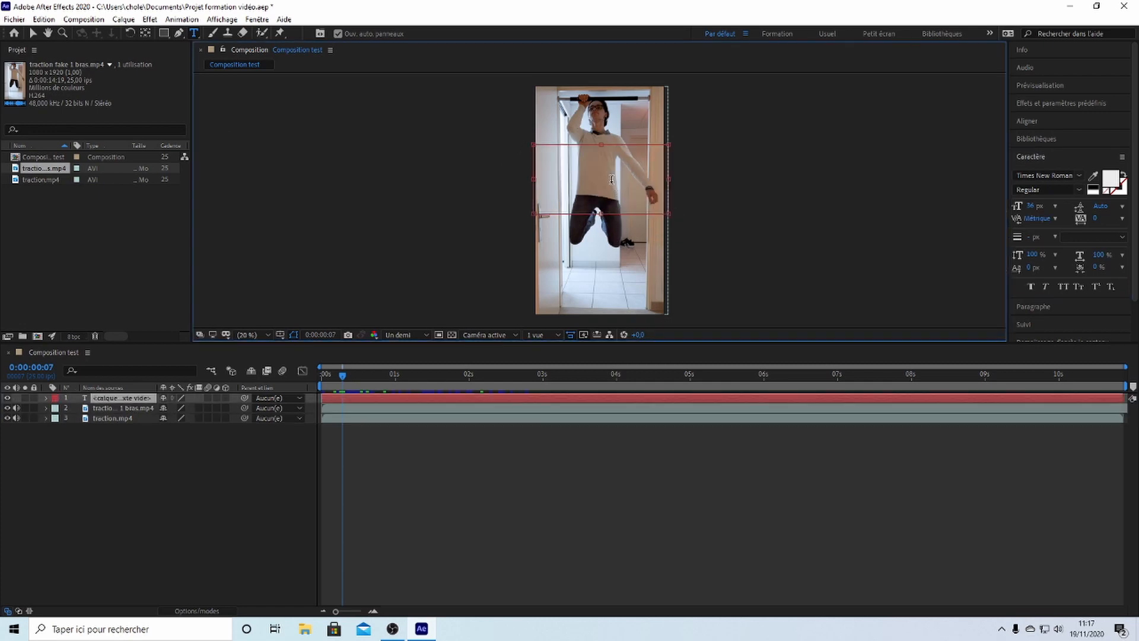
text(Bonjour)
- Set the Bonjour text's font size to 208 px and its fill colour to red
drag(1033, 208, 1107, 204)
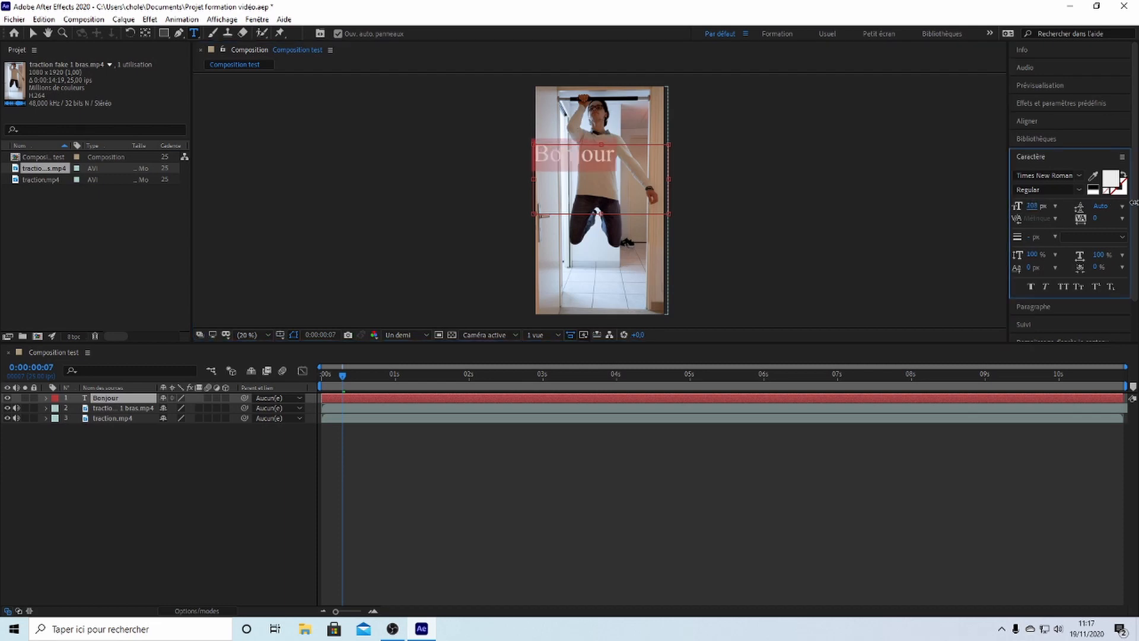
click(1108, 181)
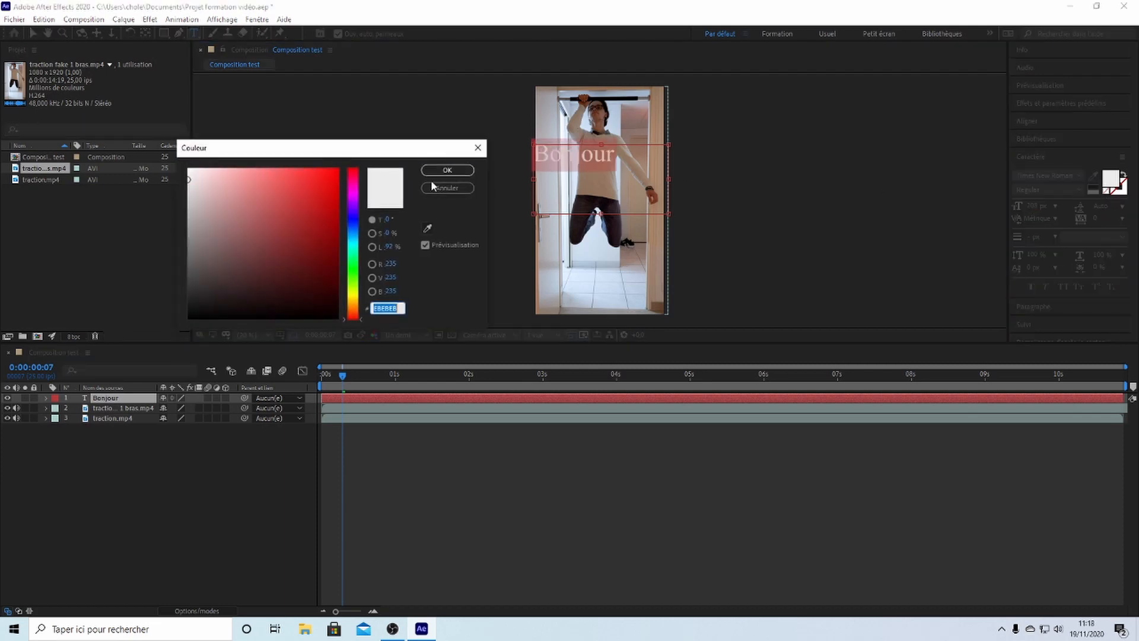
drag(291, 196, 402, 140)
click(436, 171)
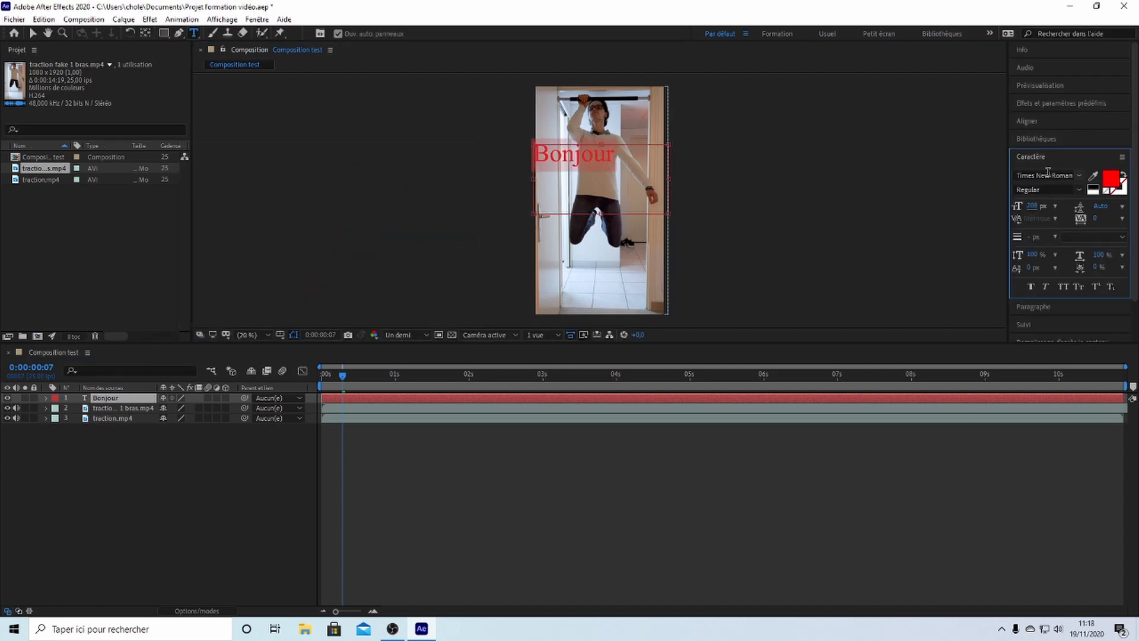
- Set the Bonjour text's font to Tw Cen MT Condensed Extra Bold and reopen the font list
click(1080, 175)
click(1007, 320)
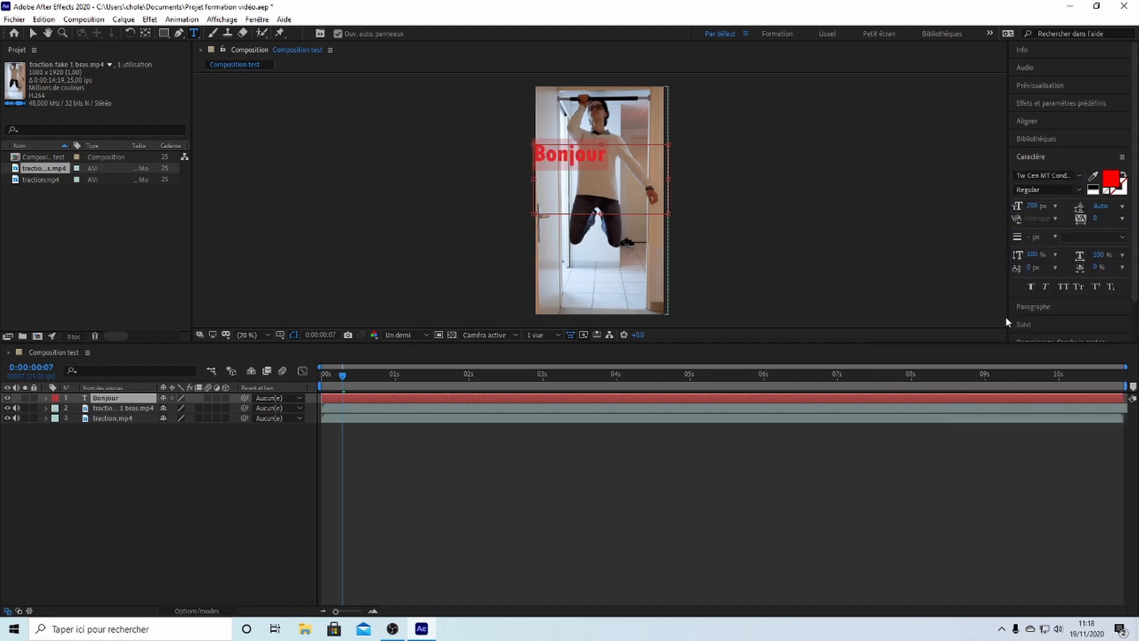
click(1079, 176)
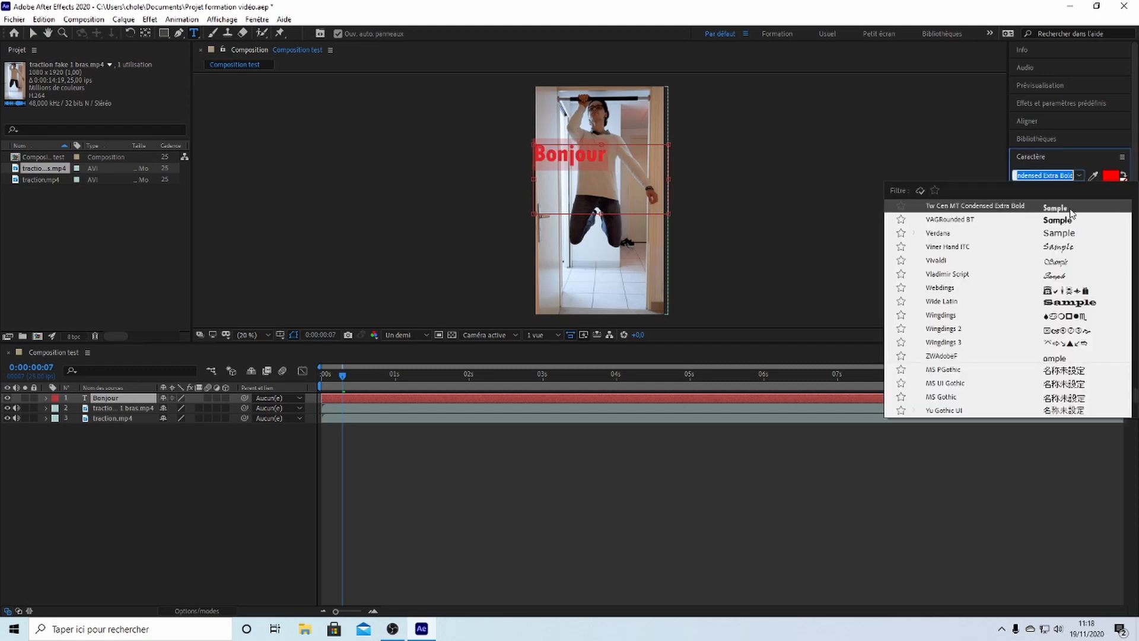
- Change the font of the "Bonjour" text to Snap ITC in the Regular style
key(Down)
scroll(970, 298, up, 3)
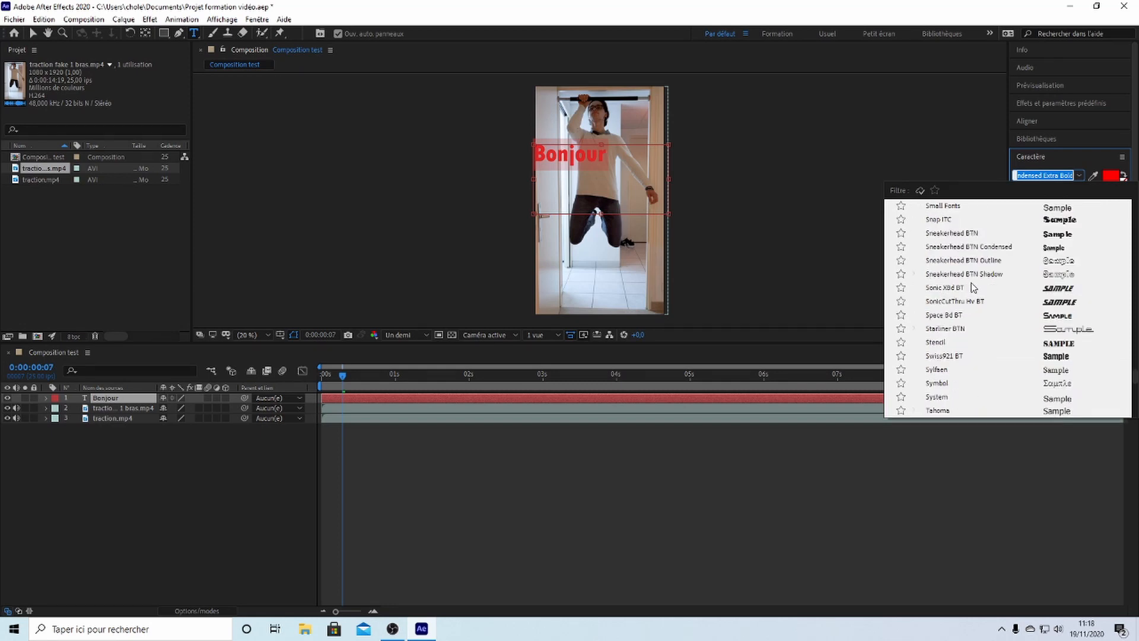
click(953, 224)
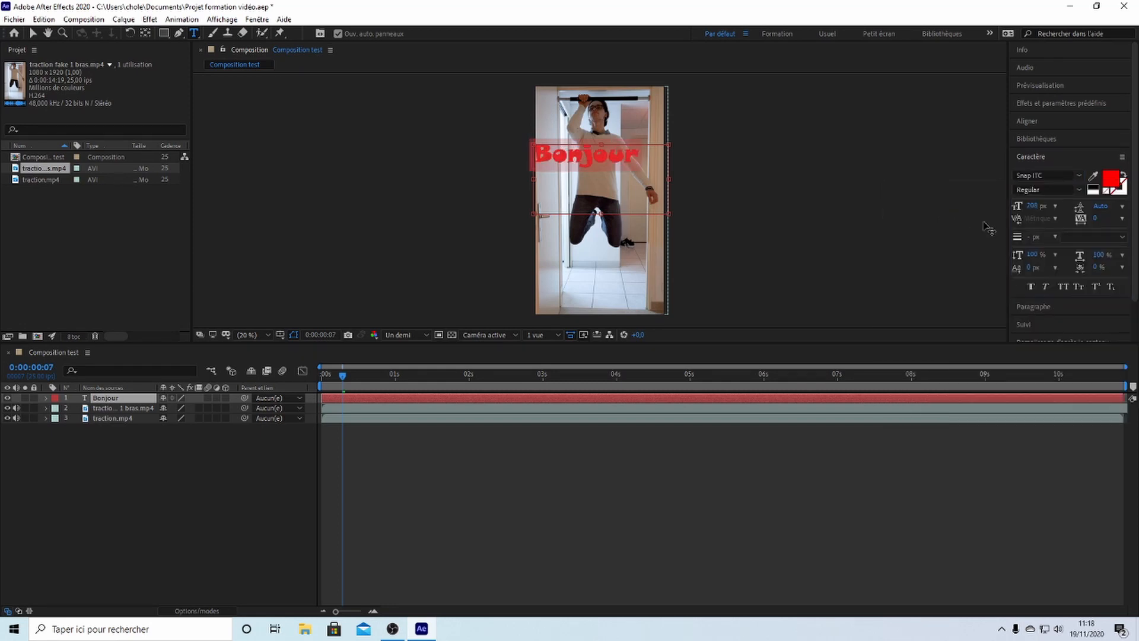
click(1083, 190)
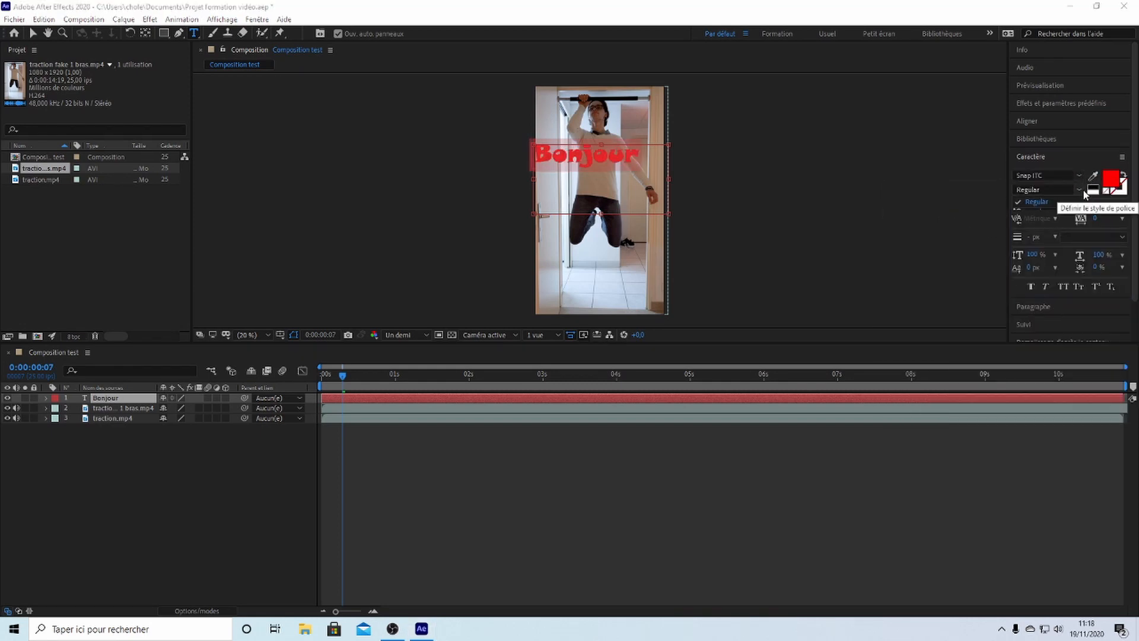
click(1028, 190)
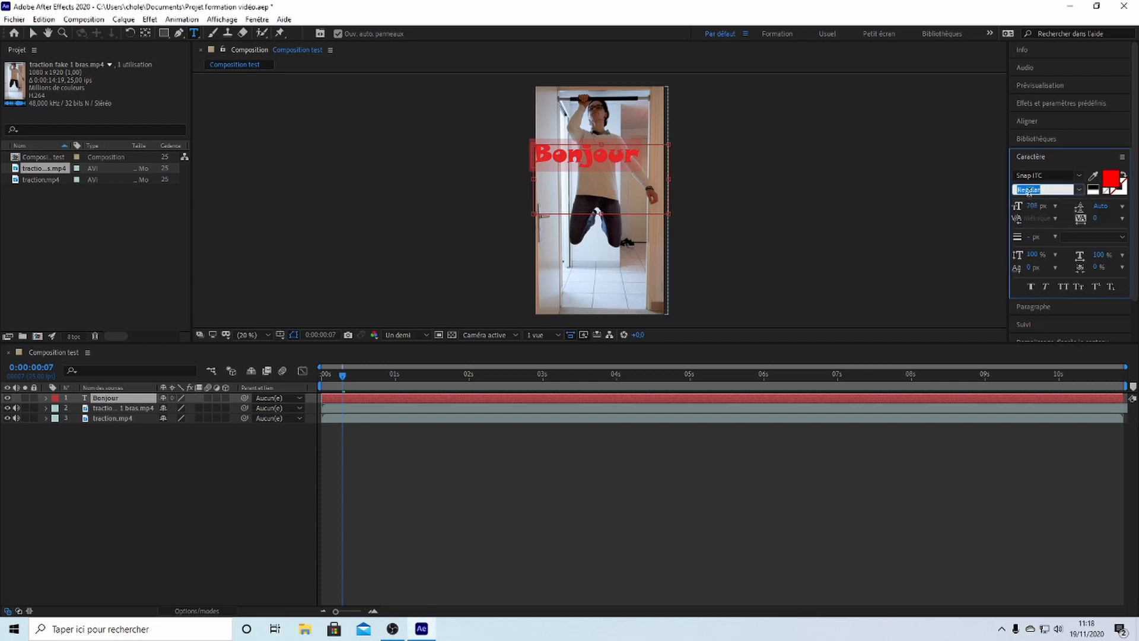
click(1068, 156)
click(1068, 157)
- Reduce the line spacing to 6 px, extend the text to read "Bonjour àvous" and select all of it
drag(1100, 207, 1102, 206)
click(652, 163)
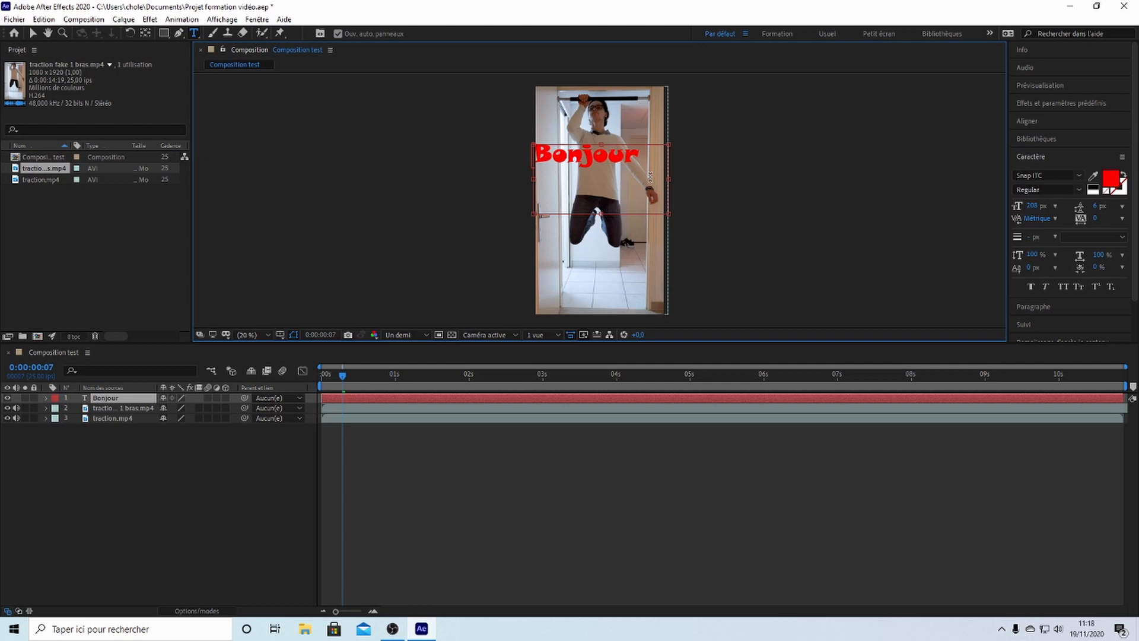
text(ous)
key(ctrl+a)
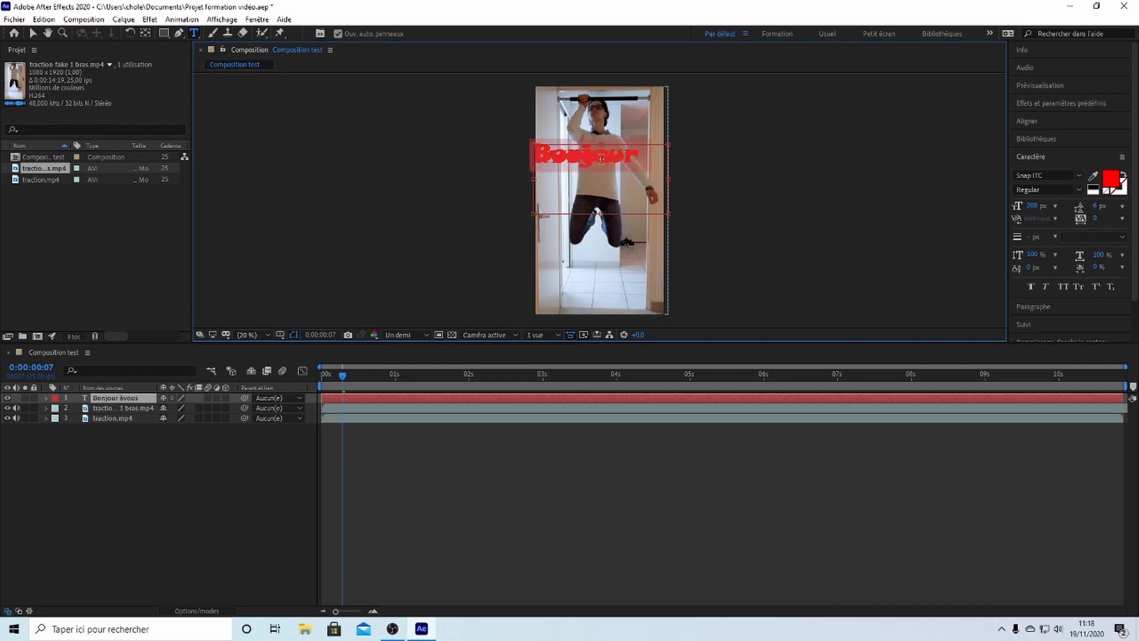
- Try a line spacing of 190 px on the two-line text and switch it back to Auto
mouse_move(1094, 205)
mouse_down()
mouse_move(1134, 202)
mouse_move(1094, 219)
mouse_move(1102, 205)
mouse_up()
click(1121, 206)
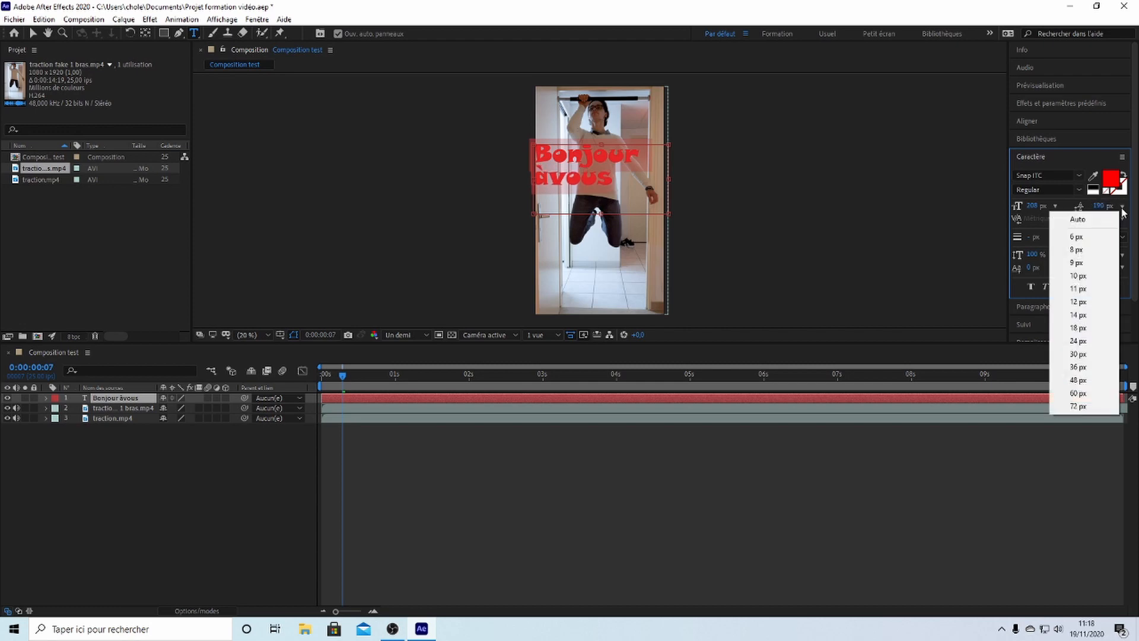
click(1089, 219)
click(1089, 220)
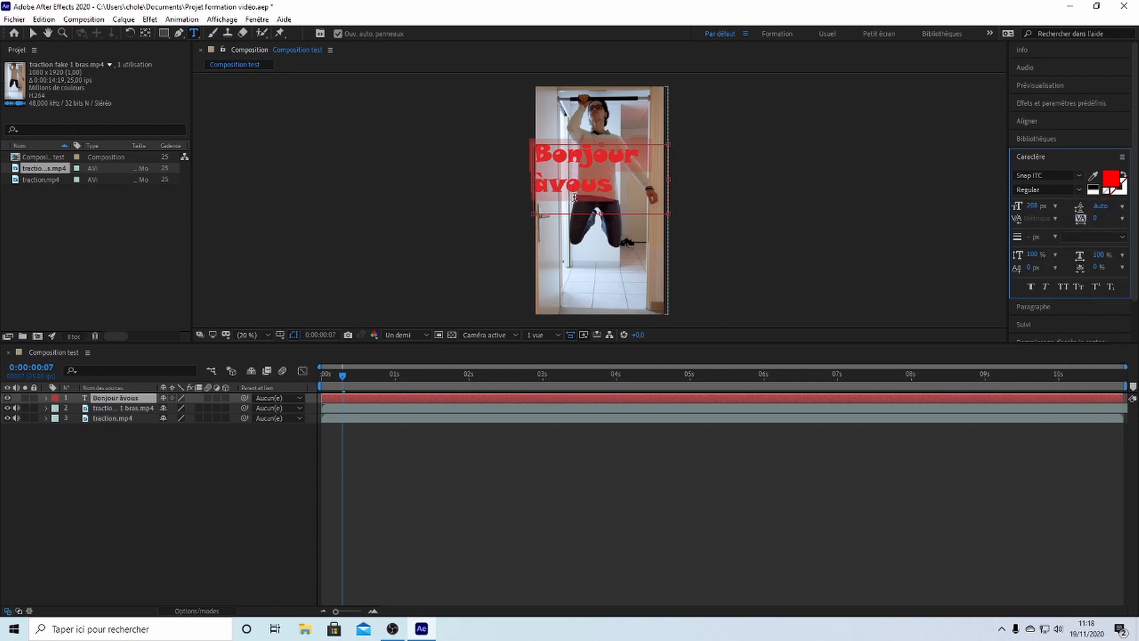
- Set the line spacing of the whole text to 180 px
click(1099, 206)
text(180)
key(Return)
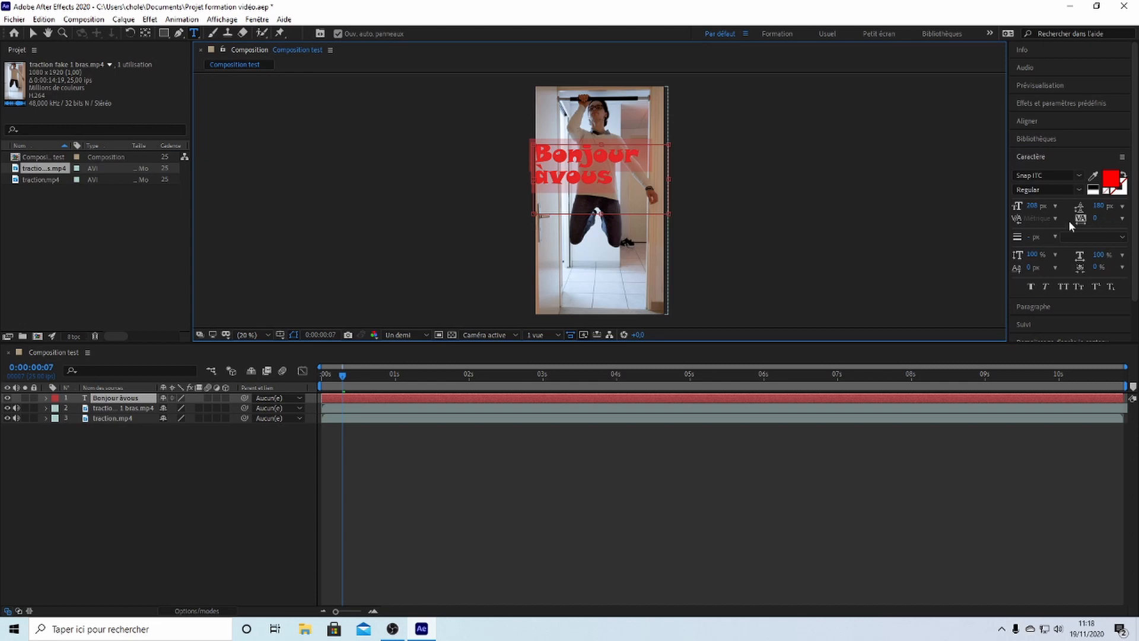
- Try wider tracking on the text and reset the tracking to 0
drag(1098, 216, 1132, 242)
click(1097, 220)
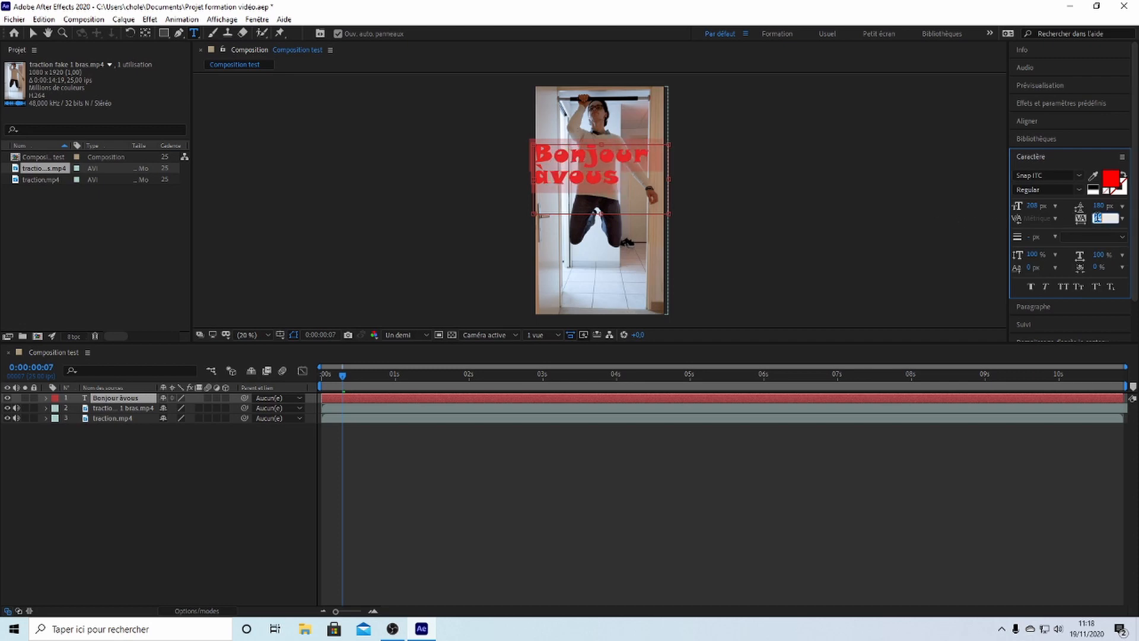
text(0)
key(Return)
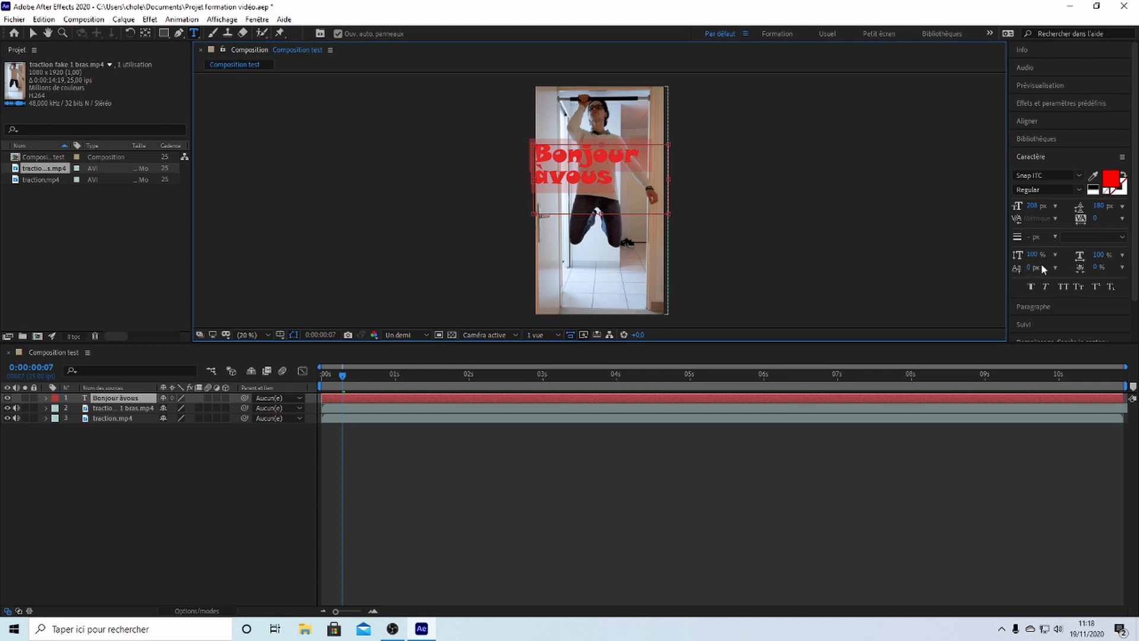
- Give the text a black outline 14 px wide and review the stroke order options, keeping Contour sur remplissage
click(1082, 238)
click(1077, 238)
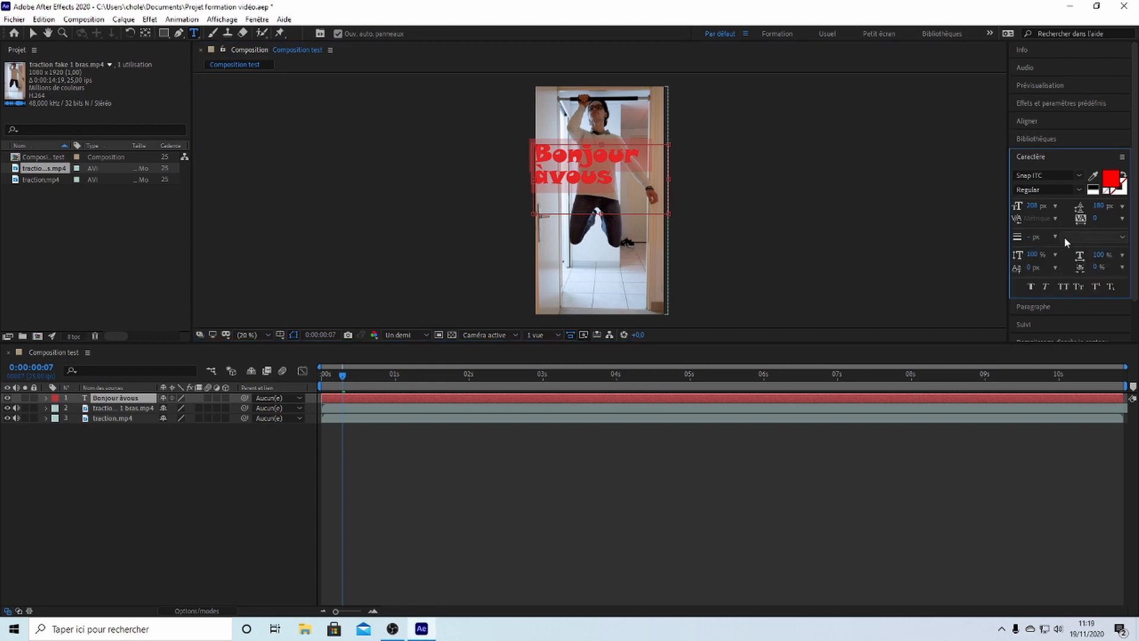
click(1033, 238)
text(20)
key(Return)
drag(1044, 237, 1042, 238)
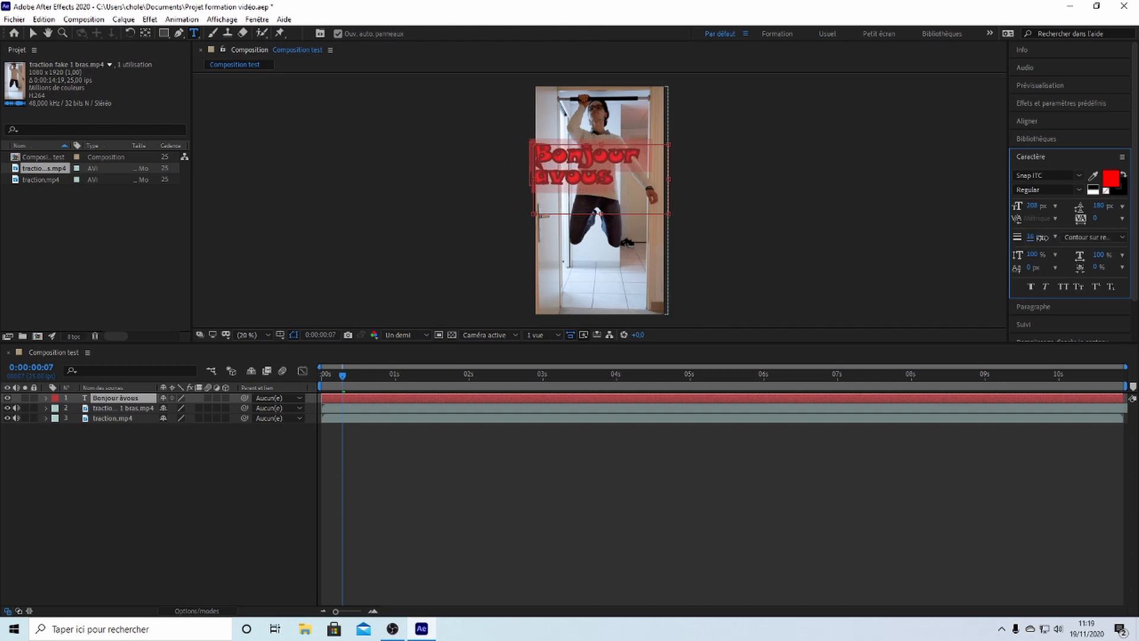
click(1089, 237)
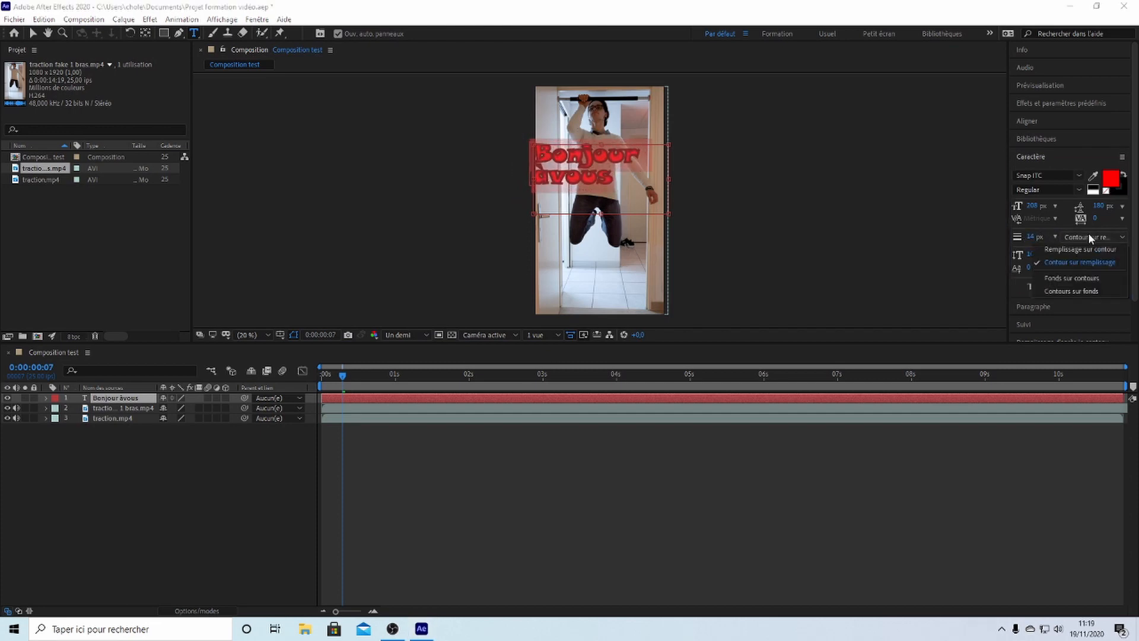
click(1006, 229)
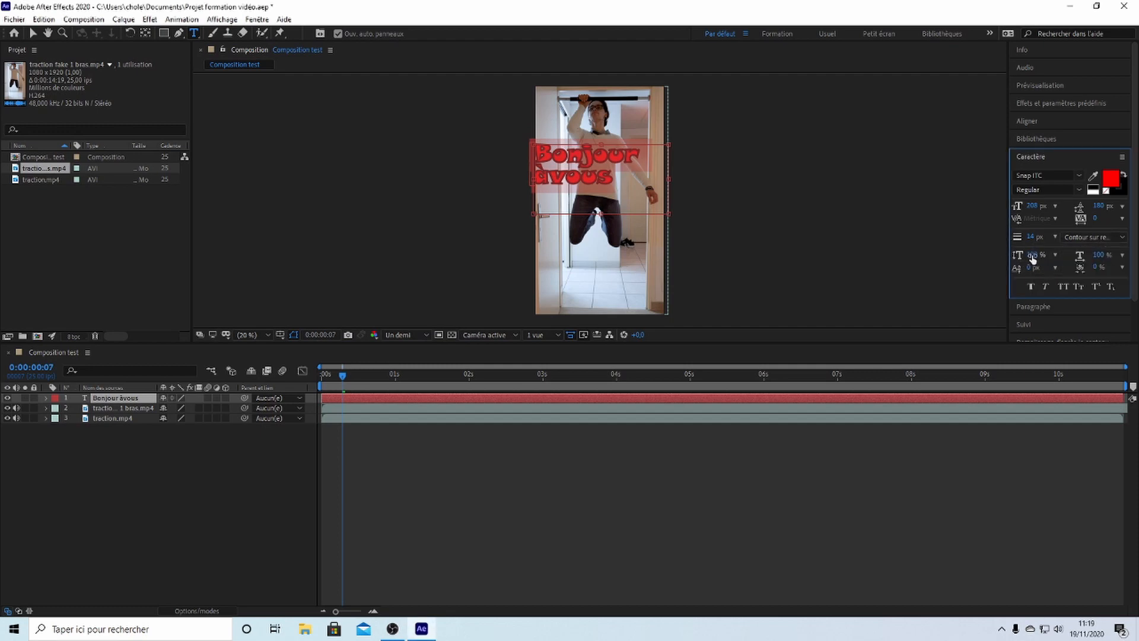
- Scale the characters to 112% horizontally and about 102% vertically
drag(1110, 261, 1106, 254)
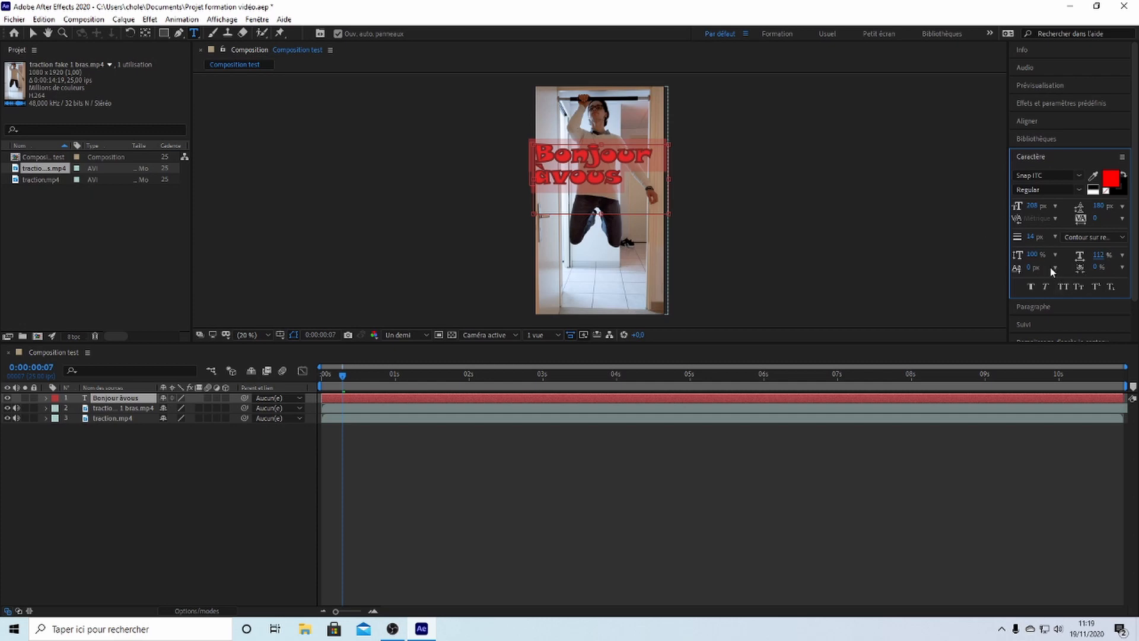
mouse_move(1032, 254)
mouse_down()
mouse_move(1050, 255)
mouse_move(1036, 258)
mouse_up()
- Try faux bold, faux italic, all caps, small caps and superscript on the text, and turn them all off
click(1031, 287)
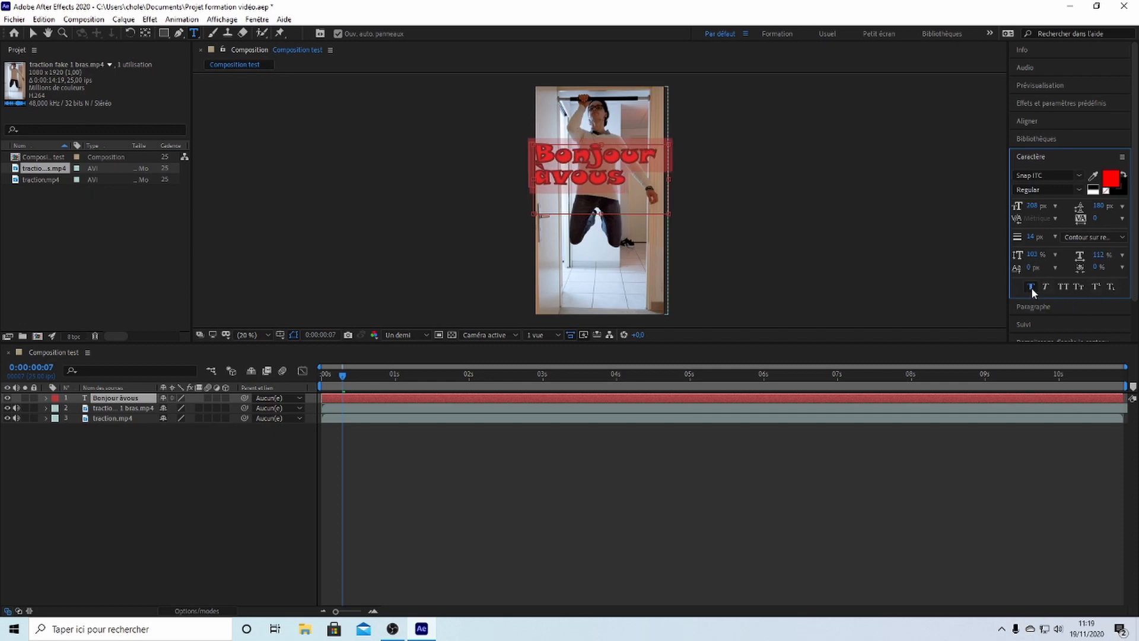
click(1045, 287)
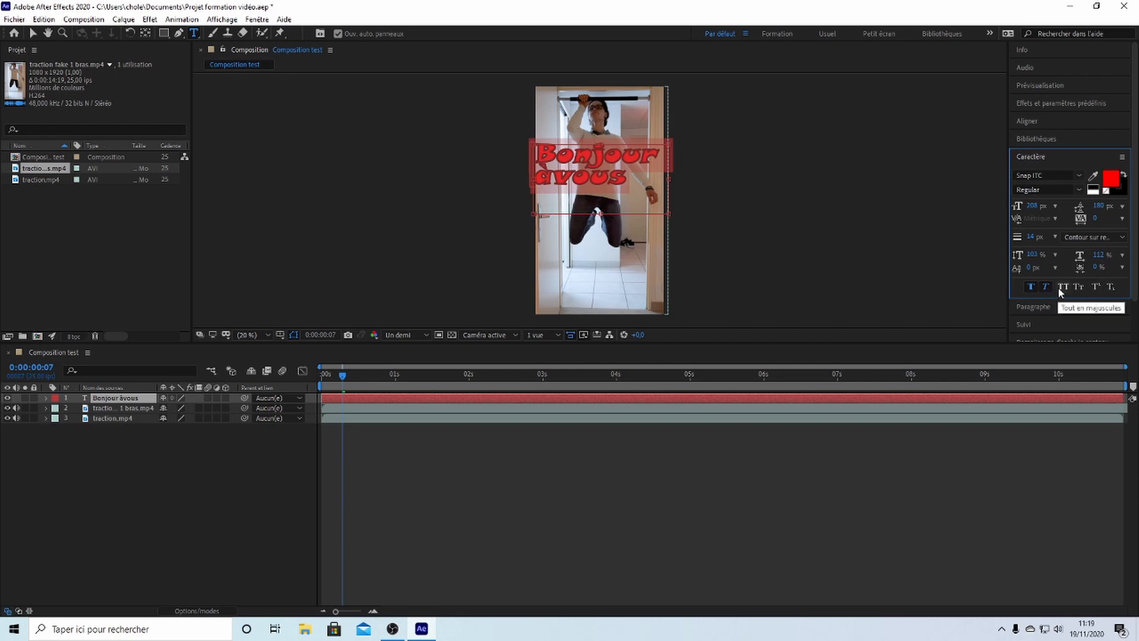
click(1063, 288)
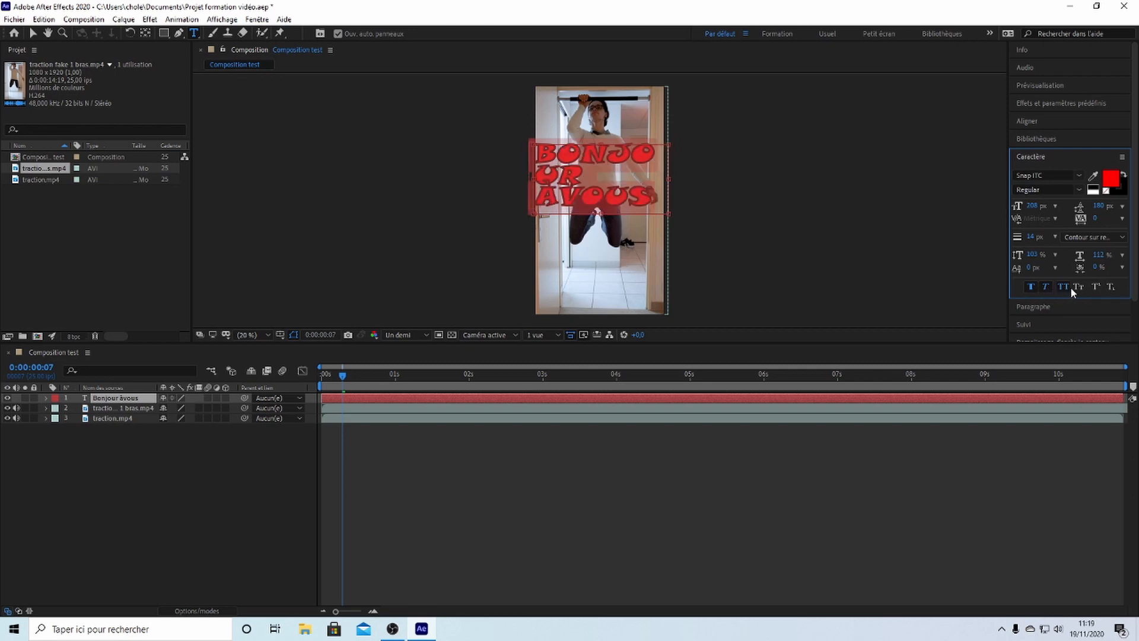
click(1077, 287)
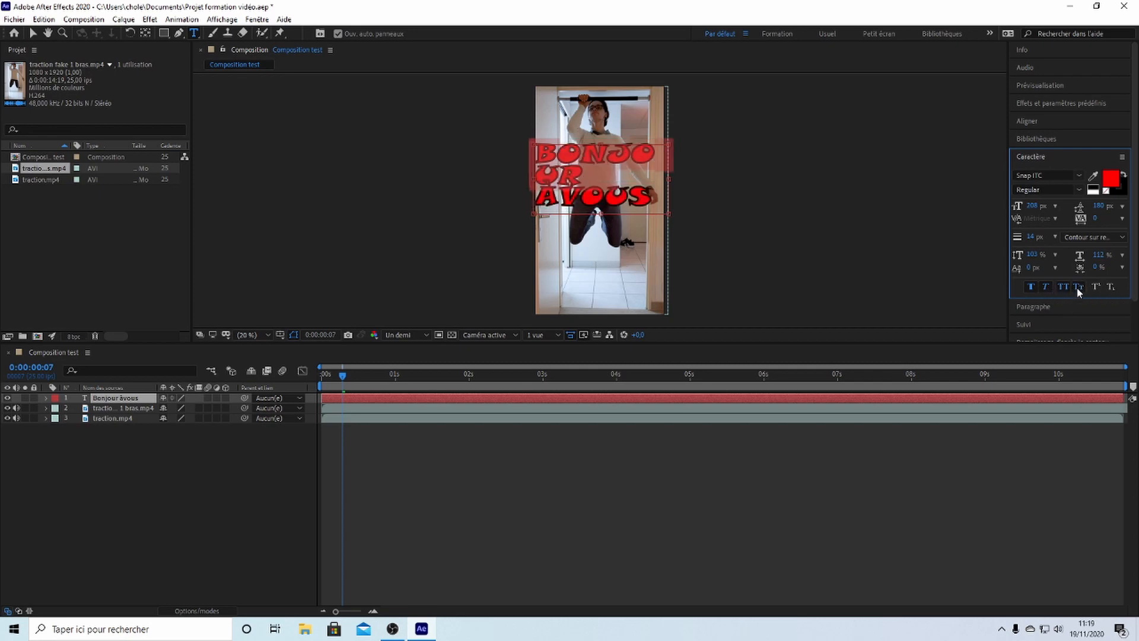
click(1095, 288)
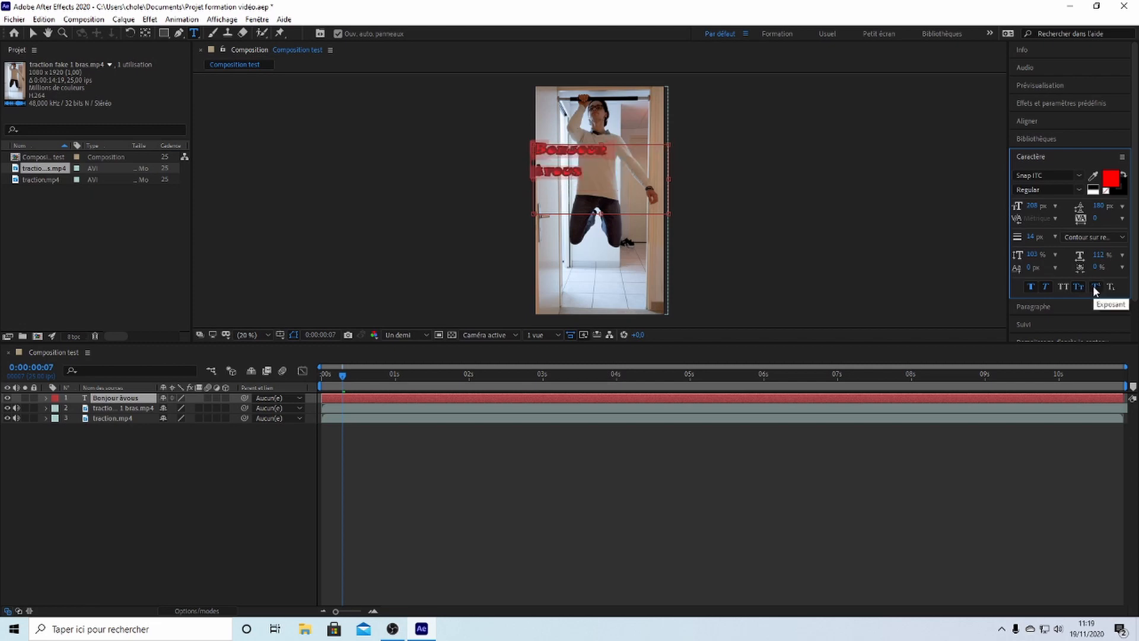
click(1095, 289)
click(1077, 290)
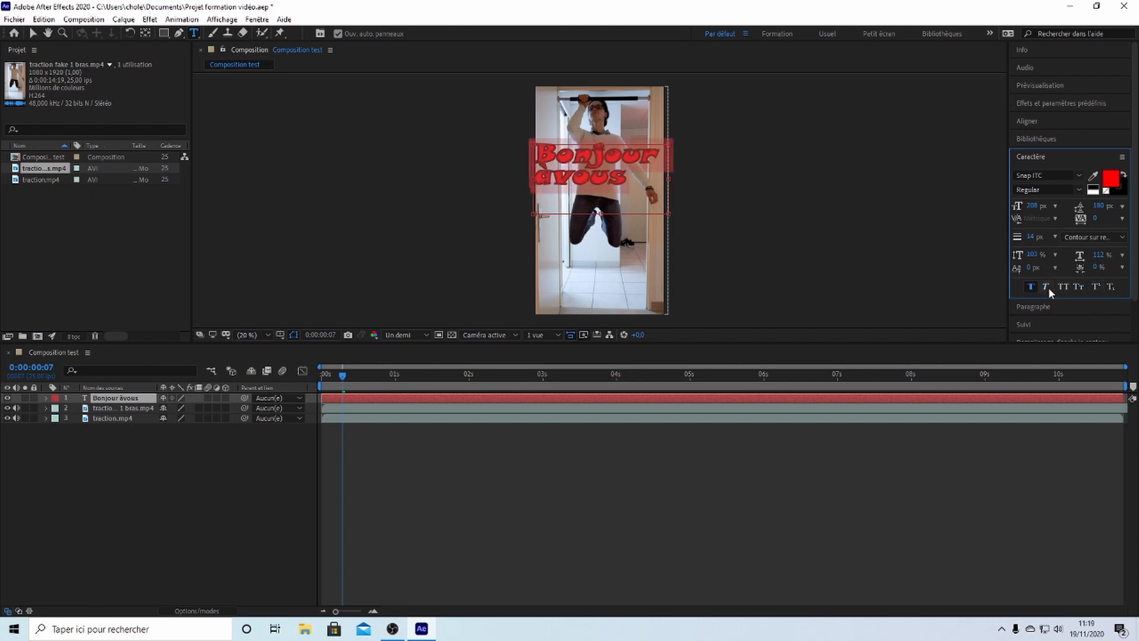
click(1031, 287)
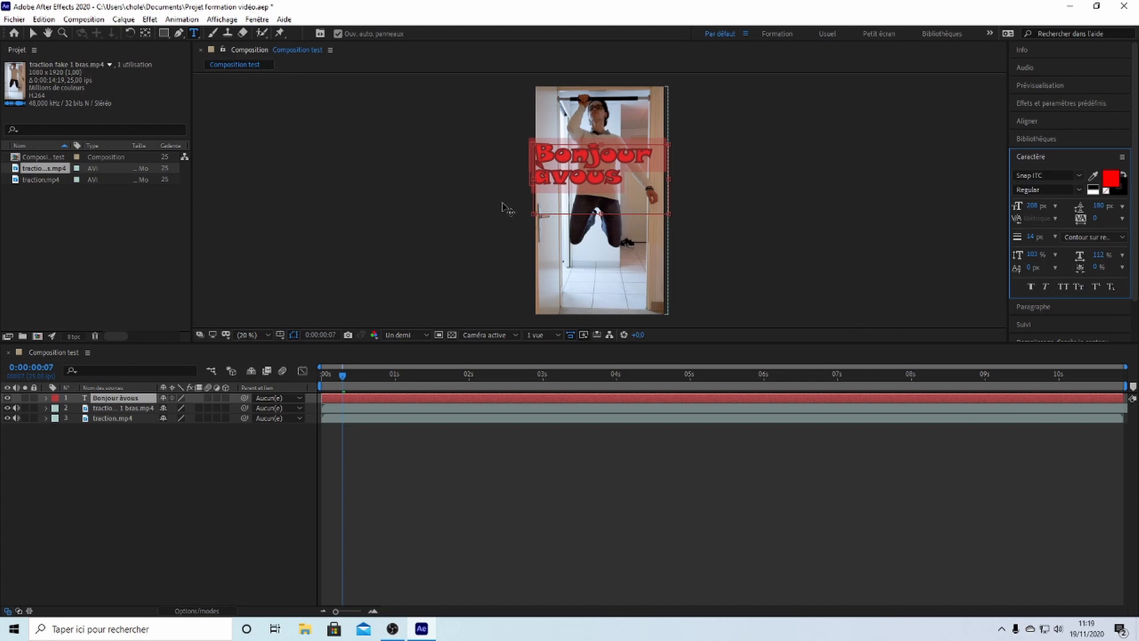
- Move the "Bonjour àvous" text layer slightly down and to the right within the composition, using the Selection tool
click(1032, 157)
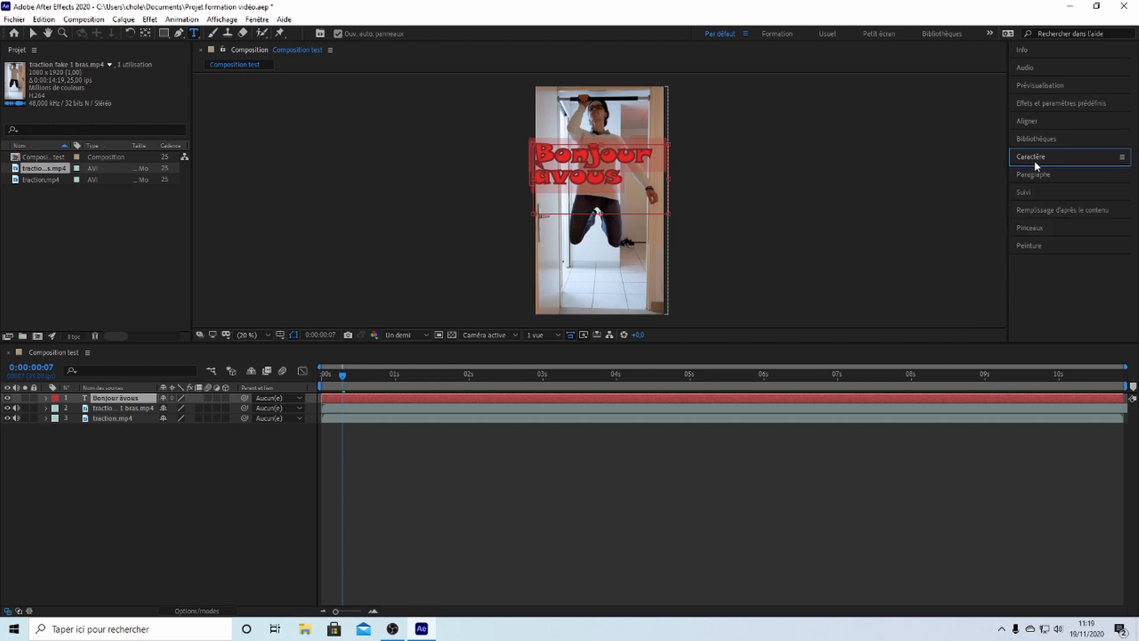
click(1033, 158)
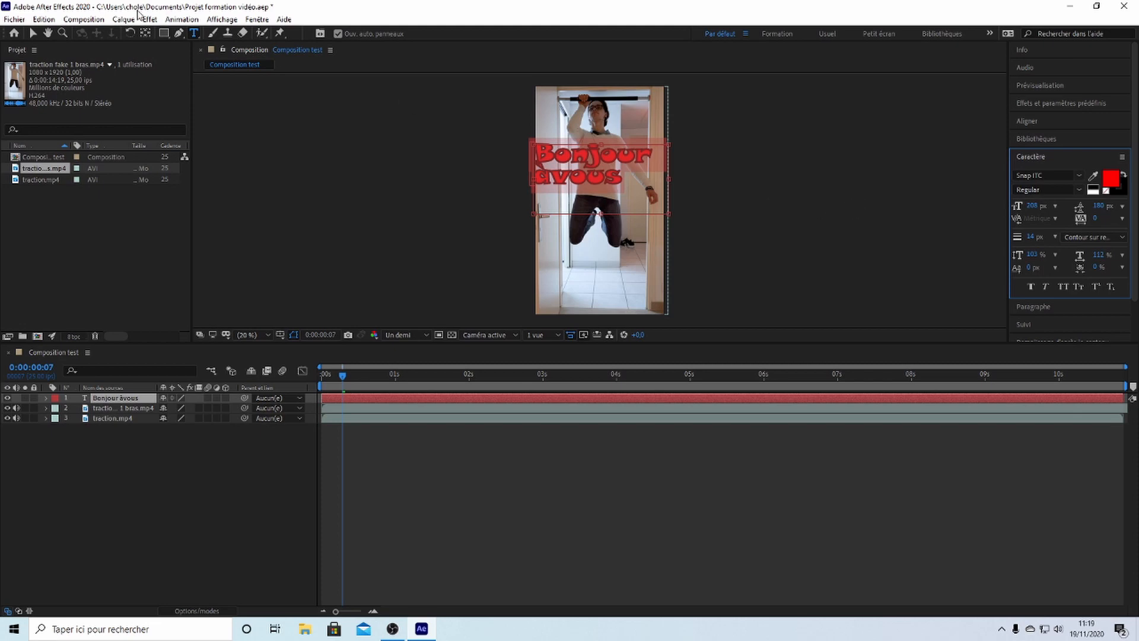
click(33, 33)
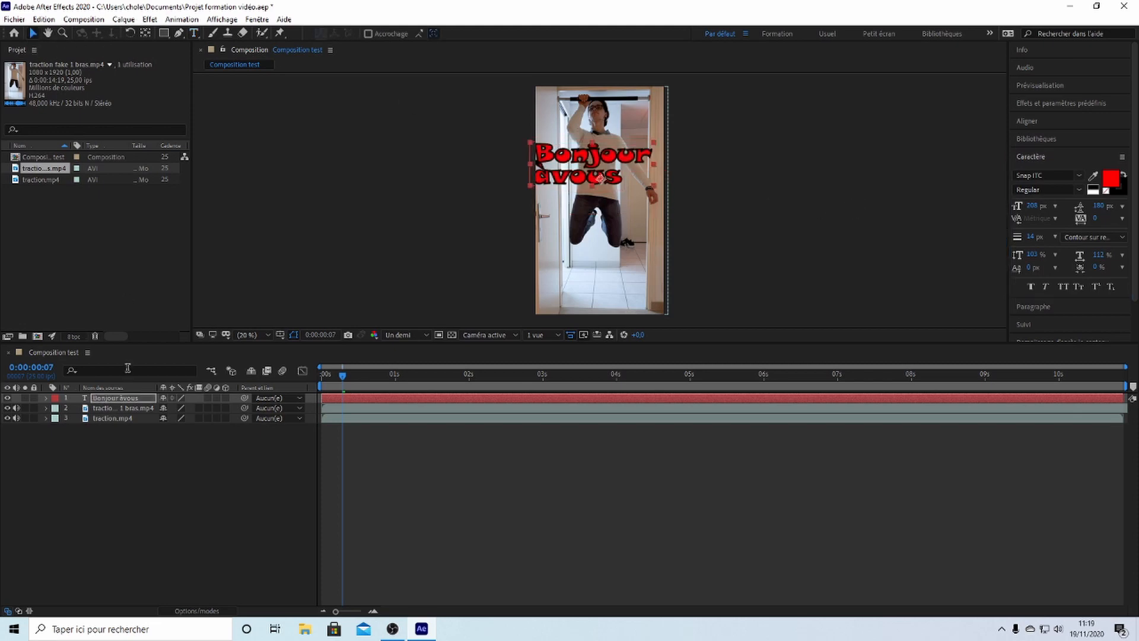
click(120, 396)
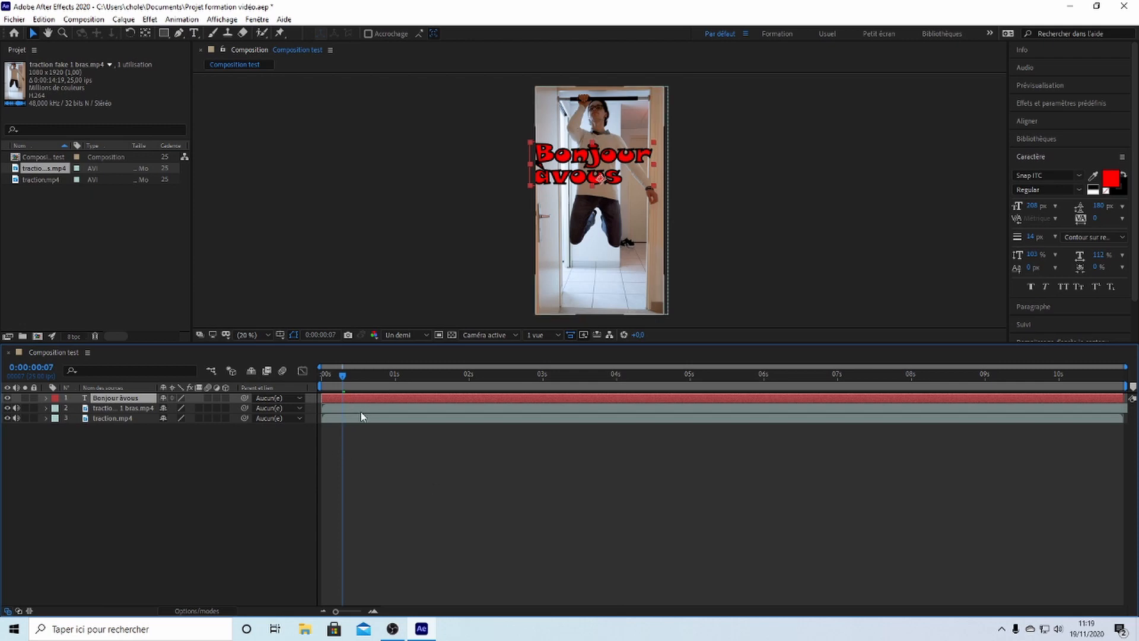
drag(587, 165, 595, 175)
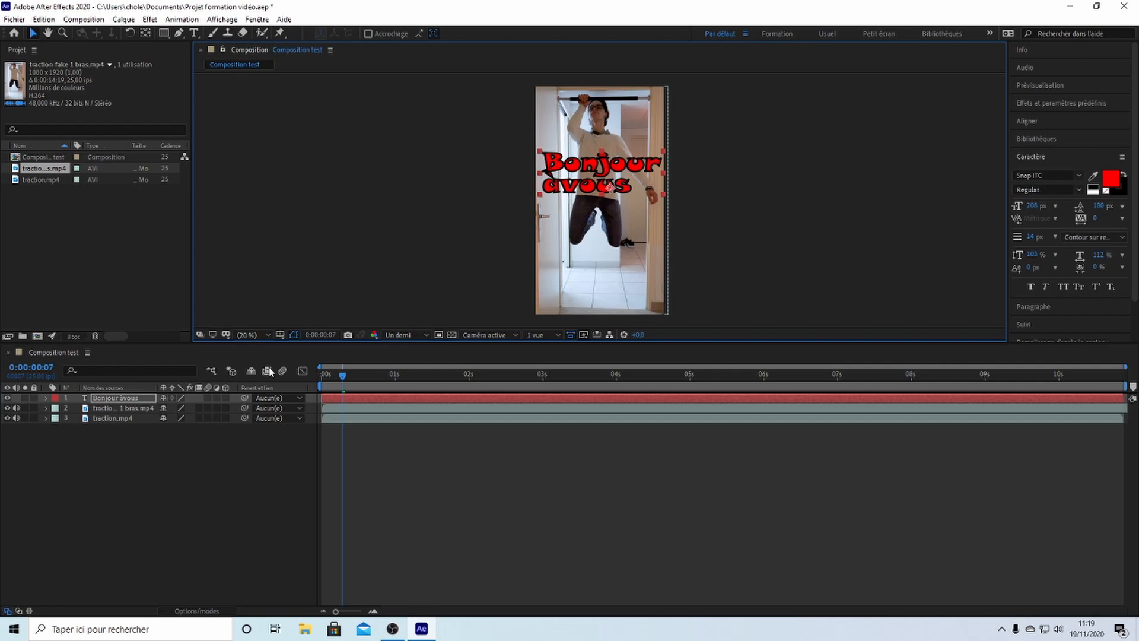
- Try a Rose label on the traction fake 1 bras.mp4 layer and a Jaune label on the text layer, and undo both changes
click(55, 398)
click(56, 409)
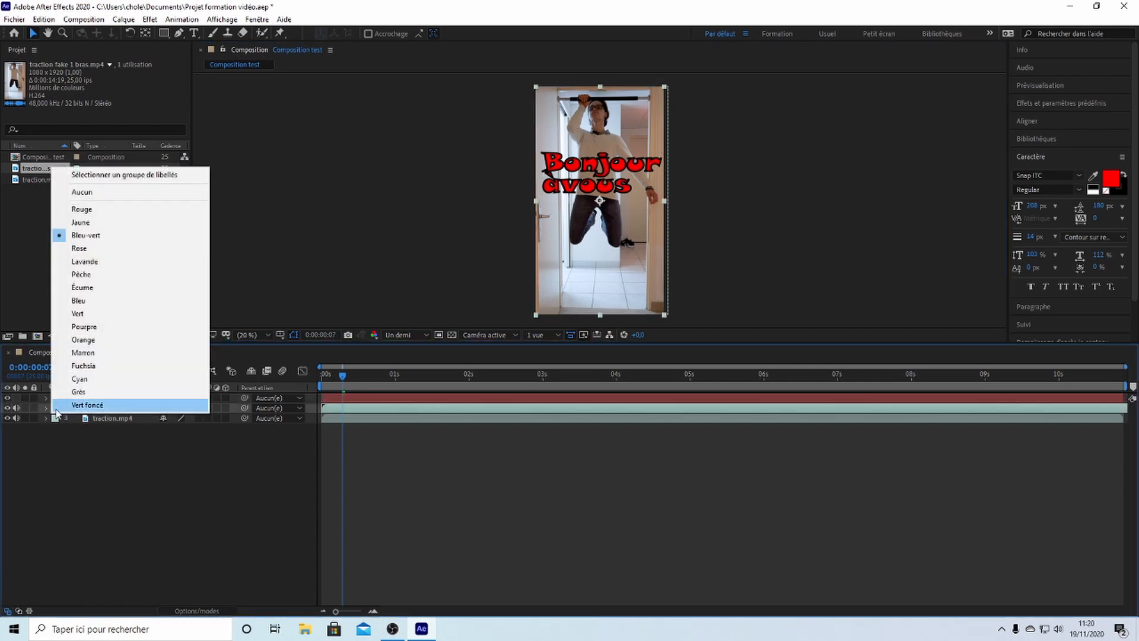
click(83, 248)
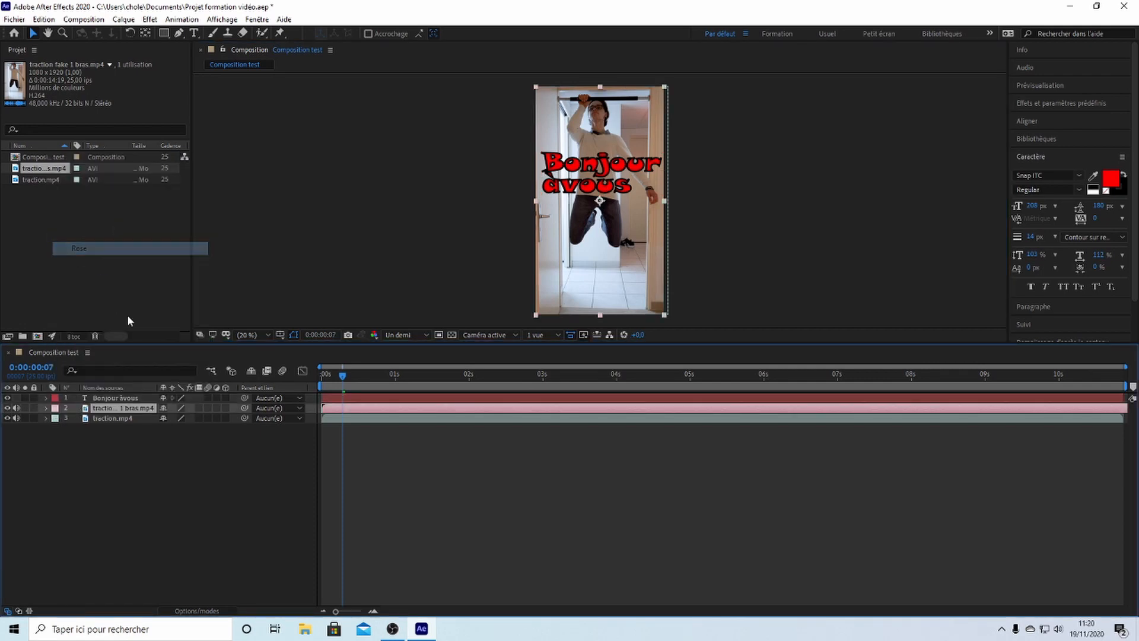
click(56, 398)
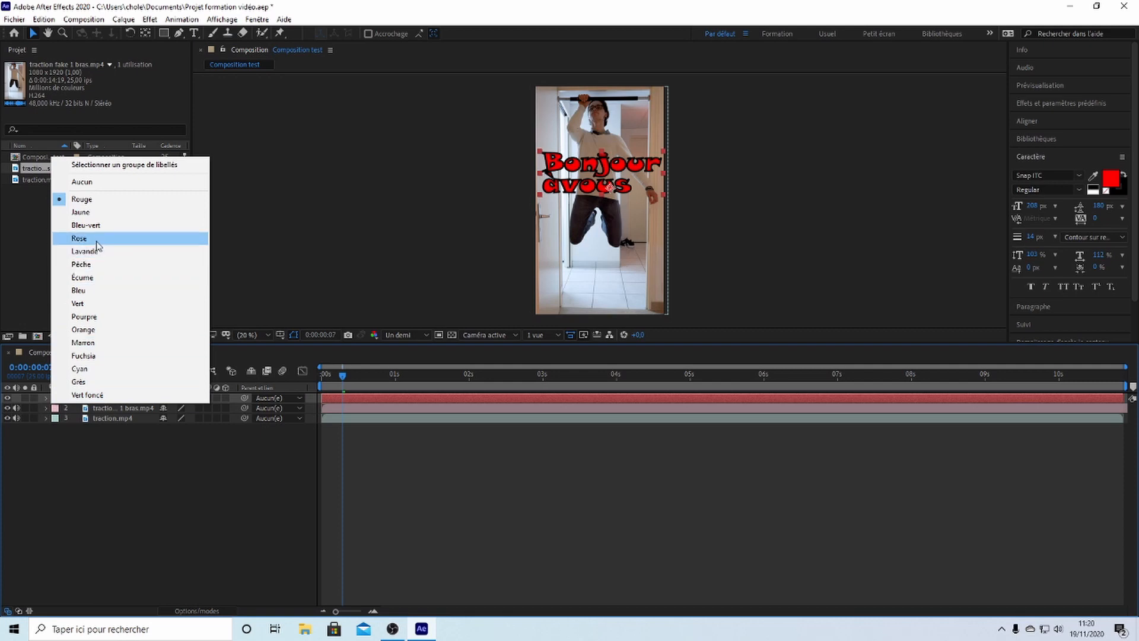
click(81, 212)
click(127, 418)
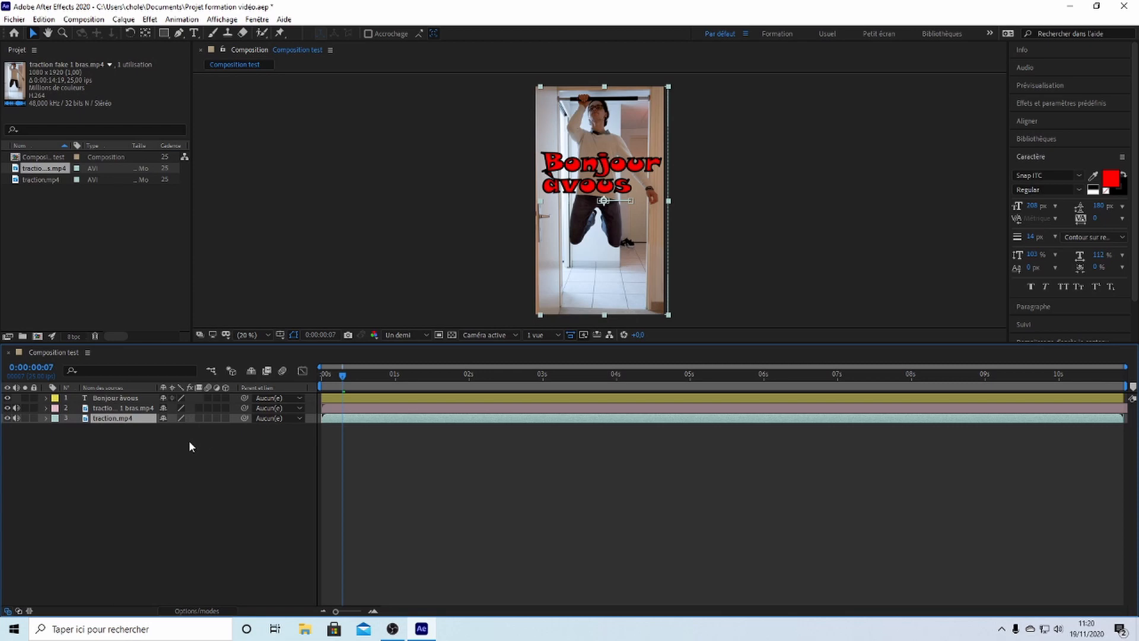
key(ctrl+z)
key(ctrl+z)
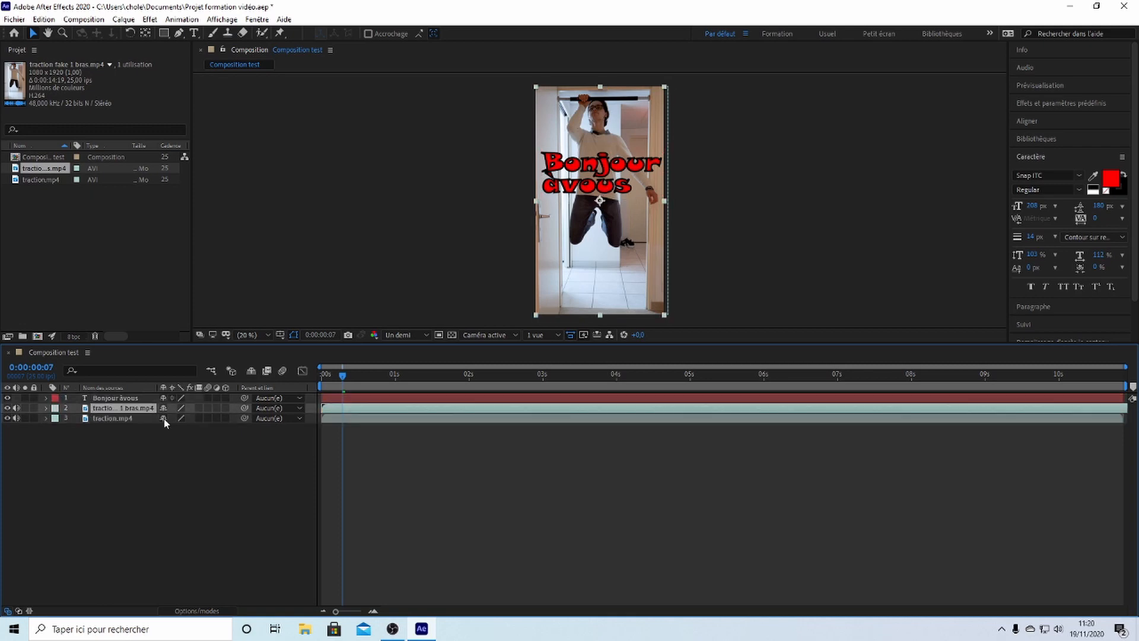
- Open the "Bonjour àvous" text layer for editing with all of its text selected
click(111, 398)
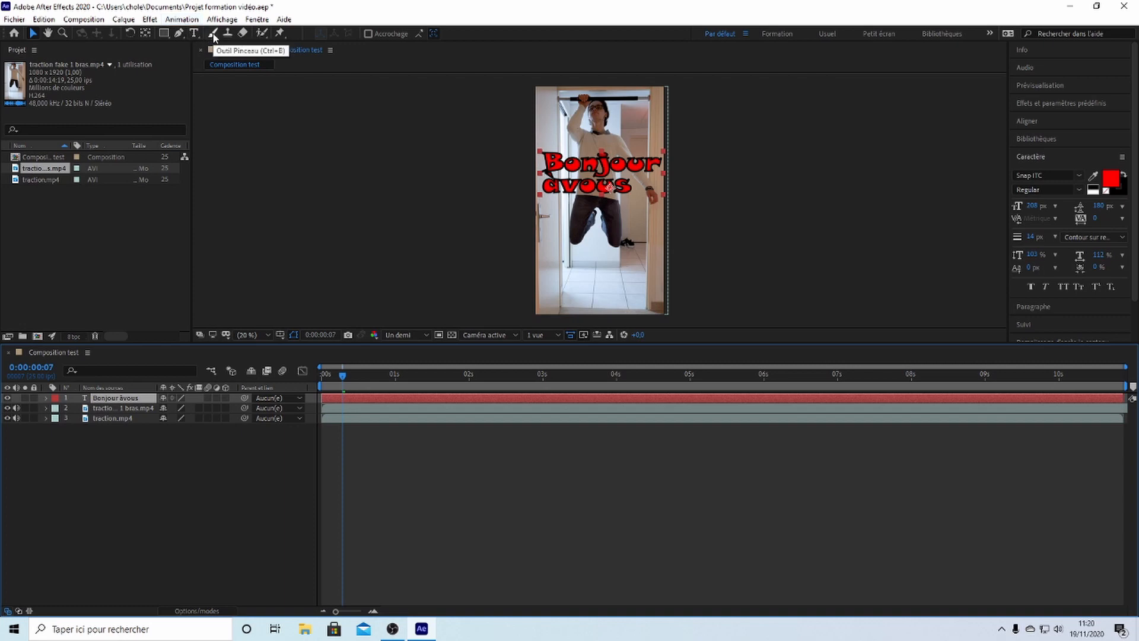
double_click(555, 168)
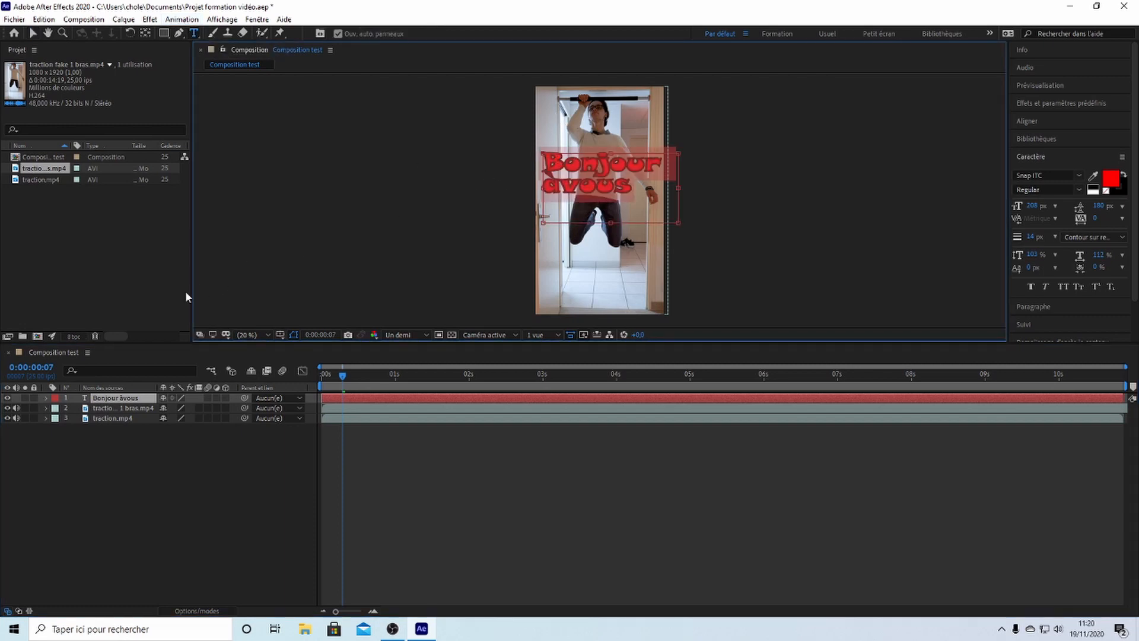
- Move the "Bonjour àvous" text layer straight up to the upper edge of the video frame
click(33, 34)
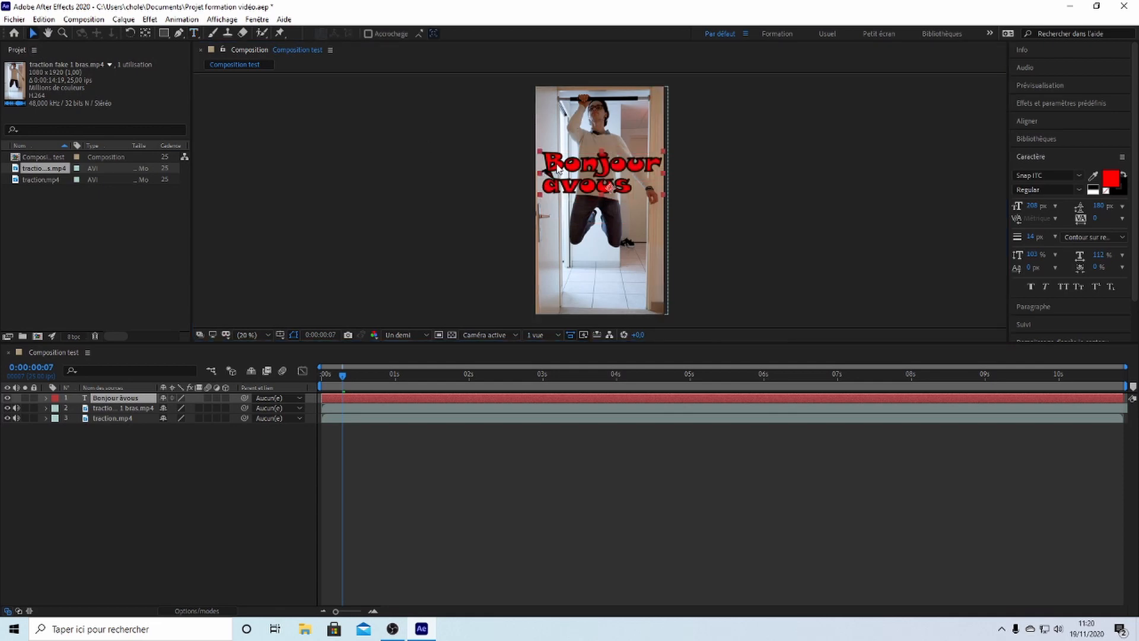
drag(556, 169, 559, 107)
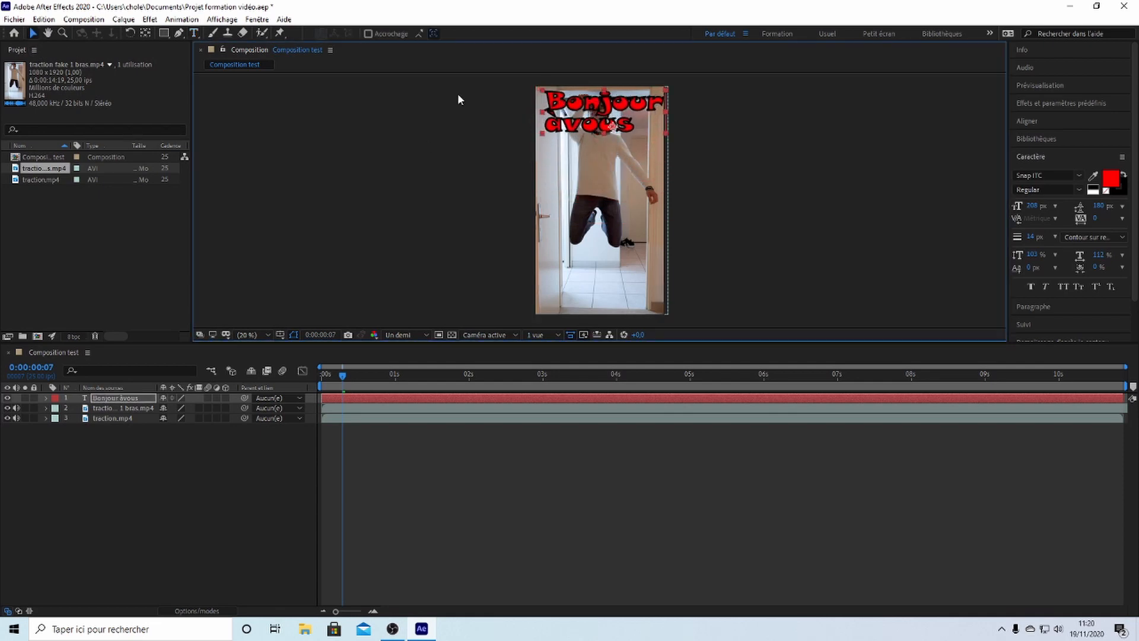
- Activate the Brush tool with a white foreground colour and choose the soft round 35-pixel brush tip
click(212, 34)
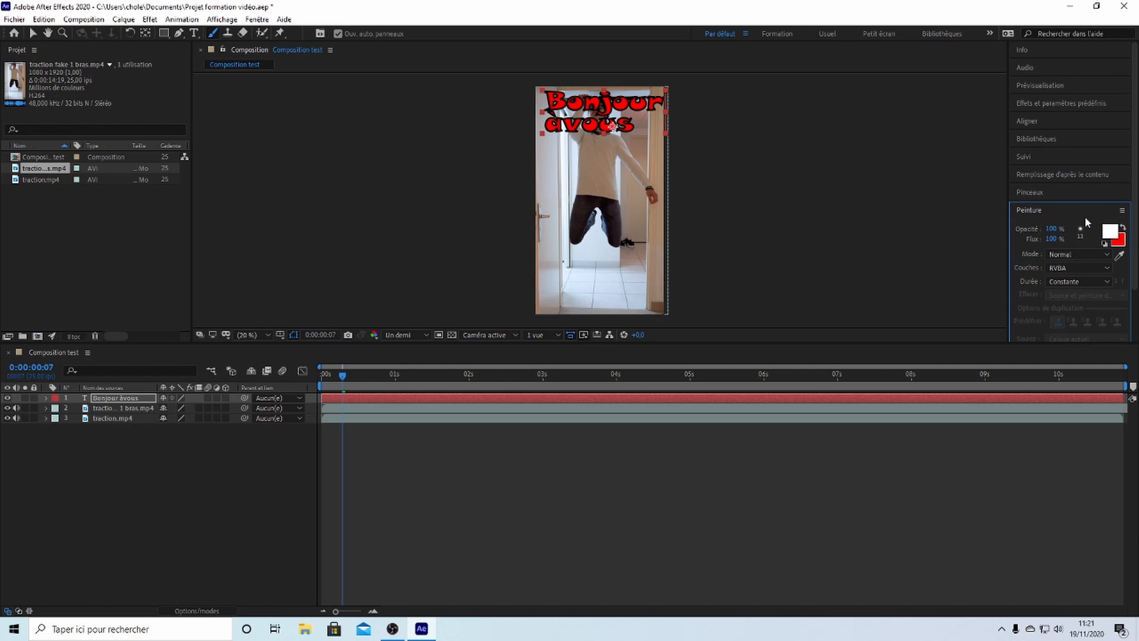
click(1115, 233)
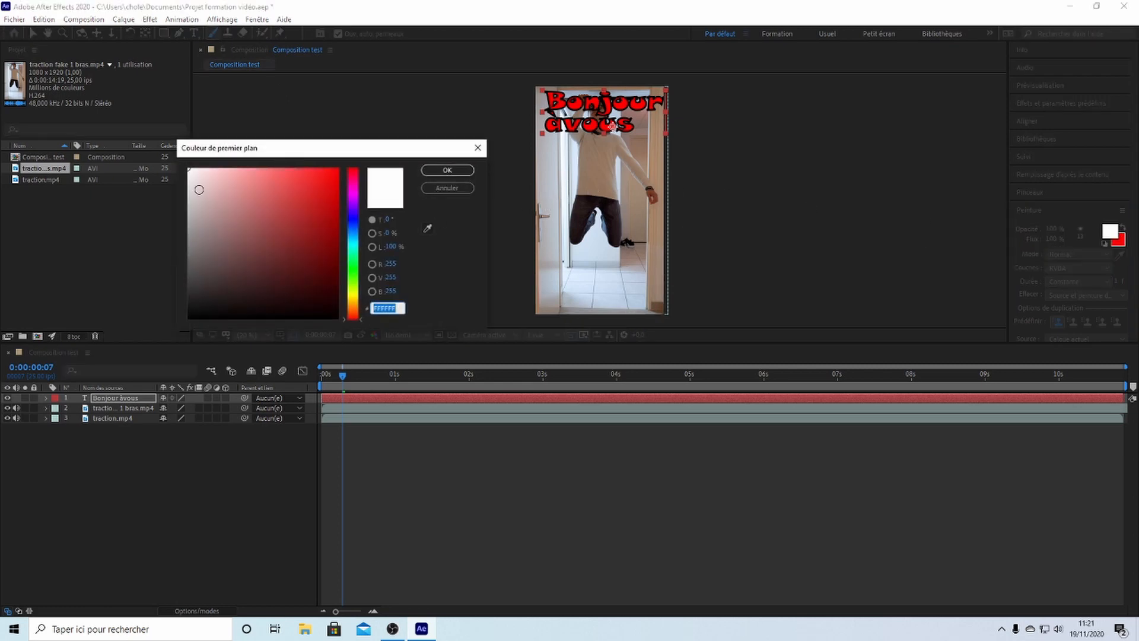
click(430, 172)
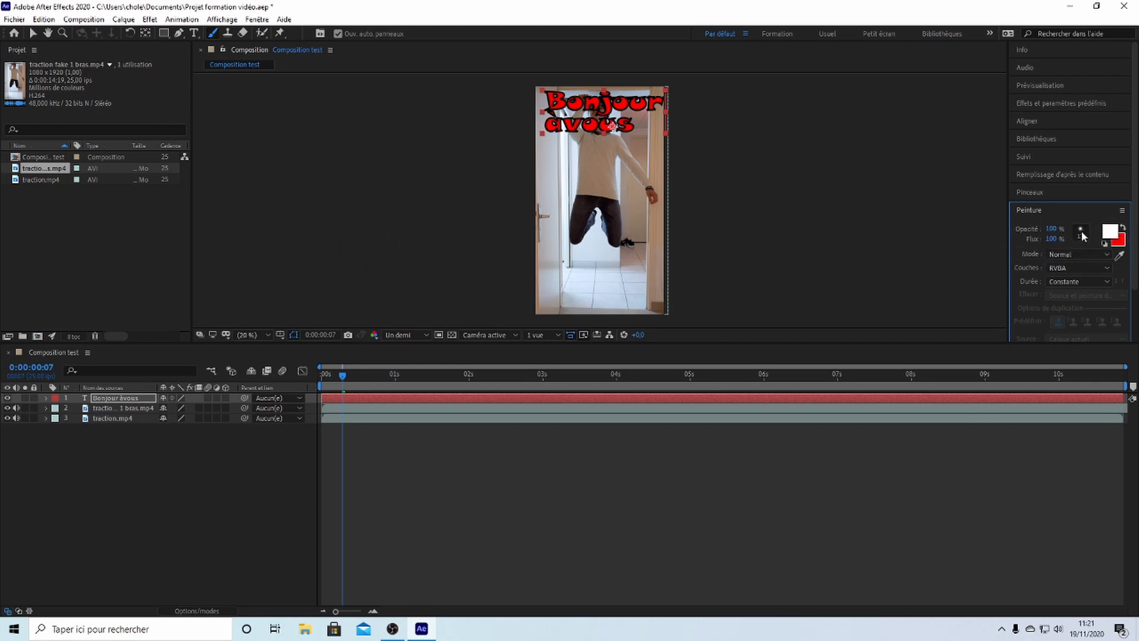
click(1081, 232)
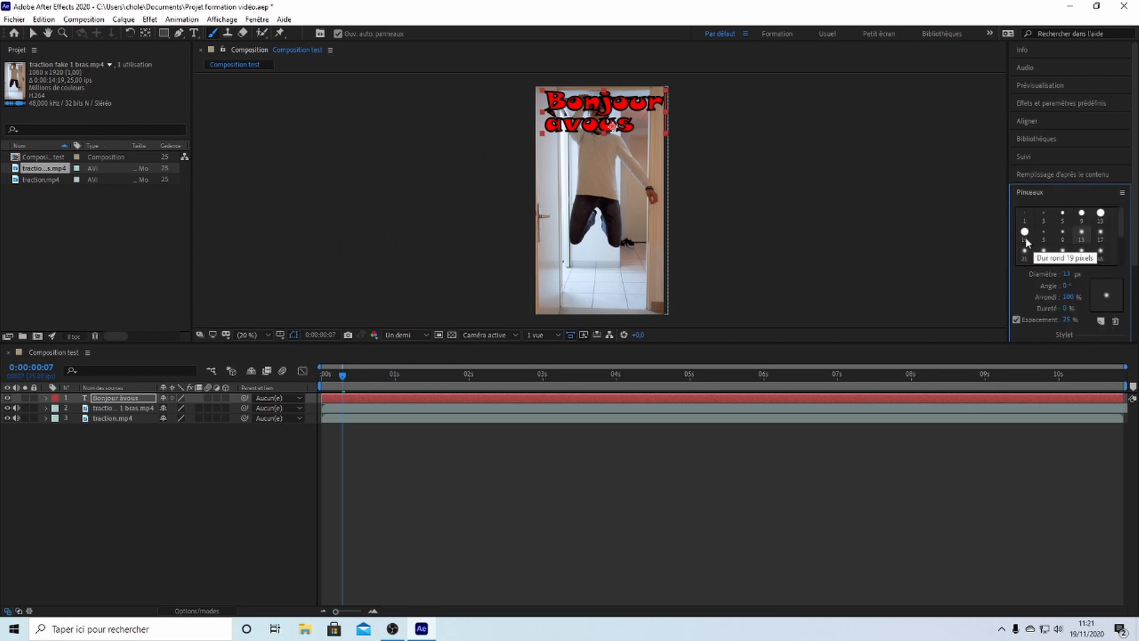
click(1023, 255)
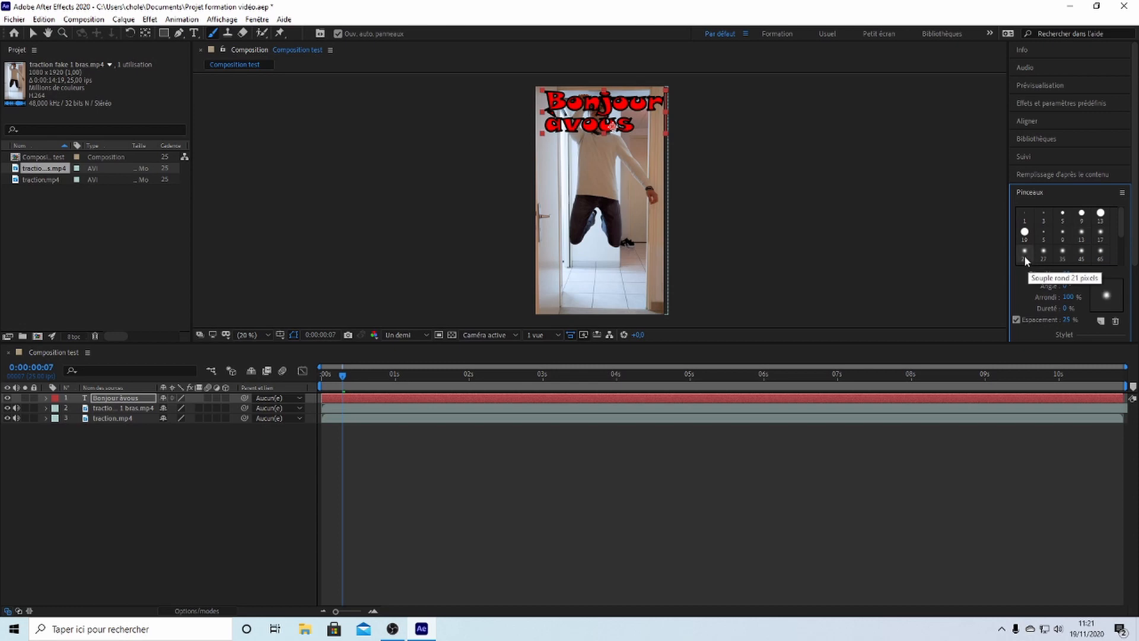
click(1061, 252)
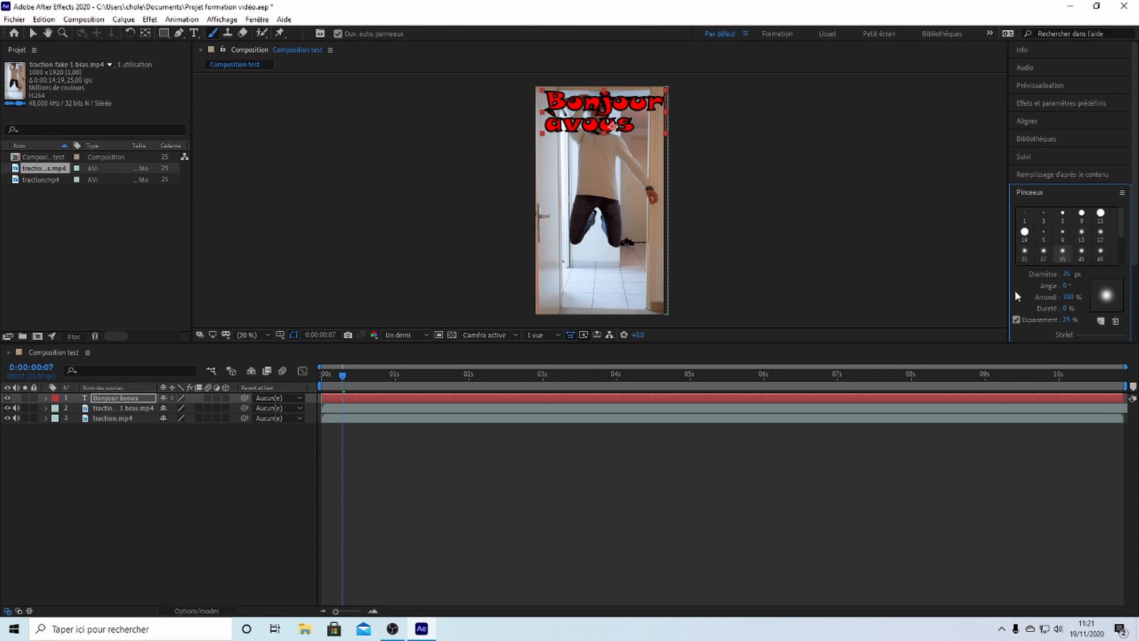
double_click(1064, 255)
click(537, 337)
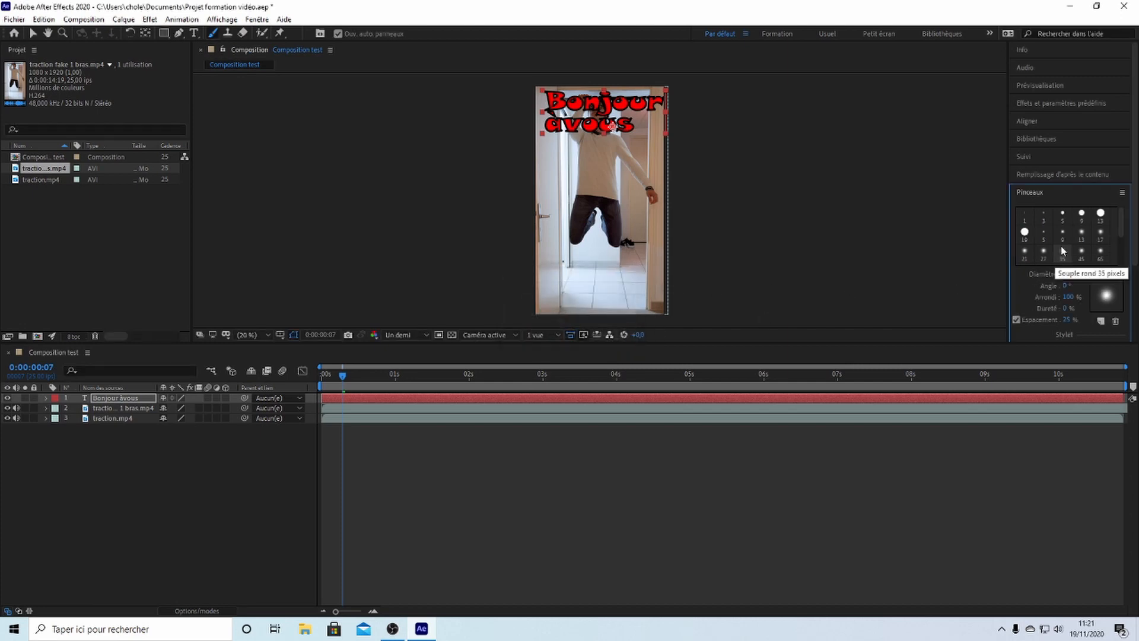
click(1083, 194)
double_click(1075, 195)
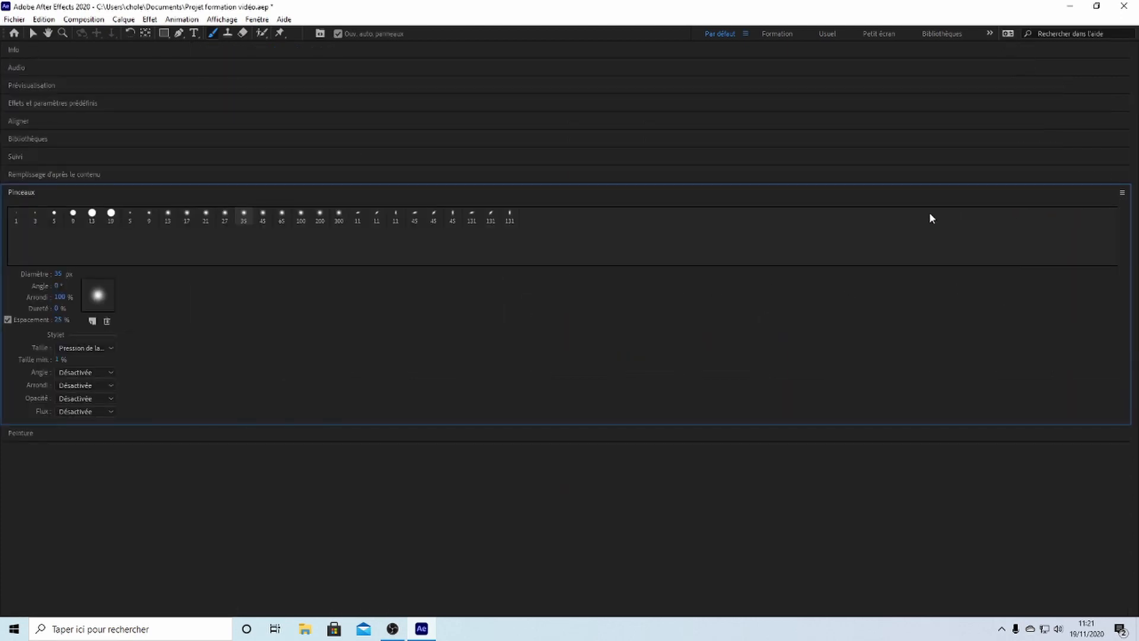
double_click(817, 192)
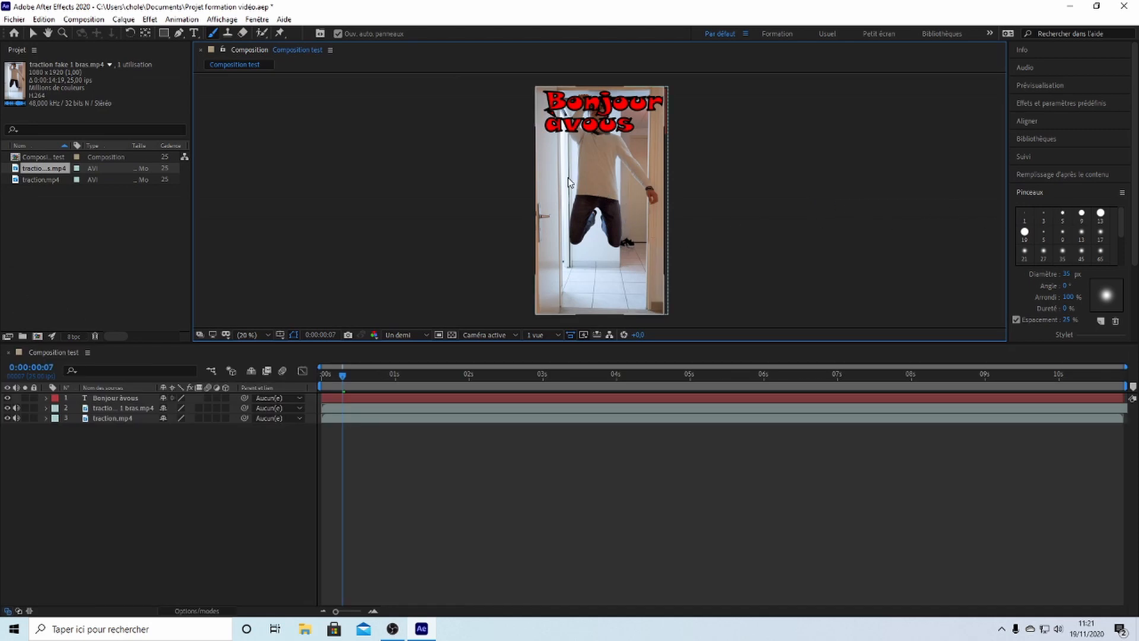
- Paint a white looping scribble over the person on the traction fake 1 bras.mp4 layer, and return to the composition view
double_click(593, 189)
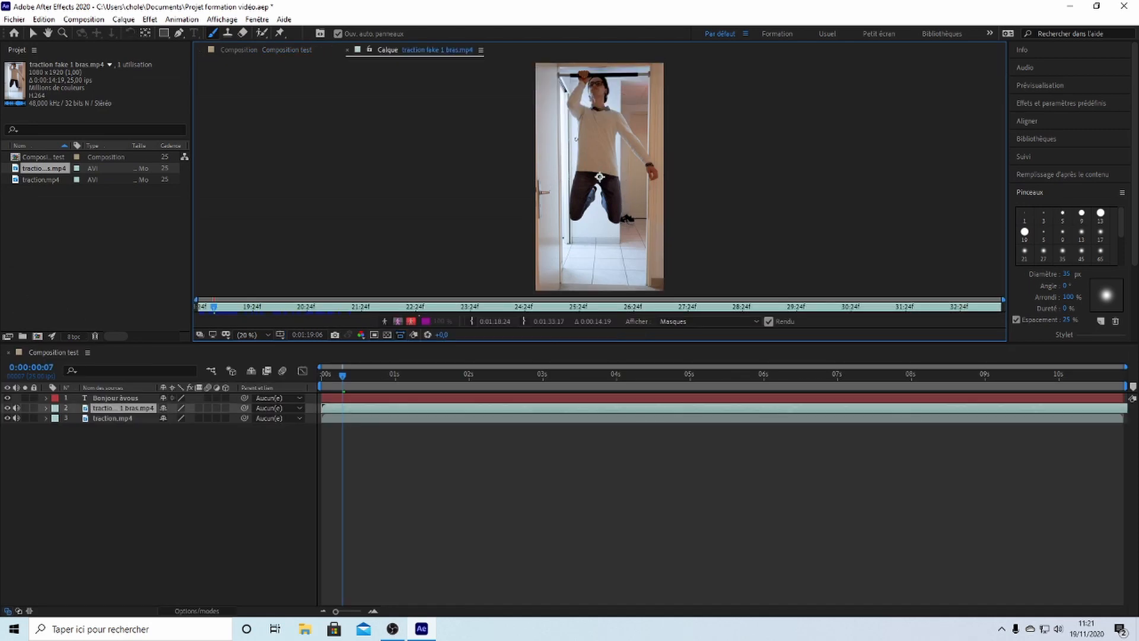
mouse_move(600, 176)
mouse_down()
mouse_move(628, 127)
mouse_move(593, 142)
mouse_move(613, 166)
mouse_move(616, 120)
mouse_move(610, 156)
mouse_move(585, 102)
mouse_move(619, 135)
mouse_move(584, 180)
mouse_move(578, 225)
mouse_move(610, 233)
mouse_move(629, 261)
mouse_up()
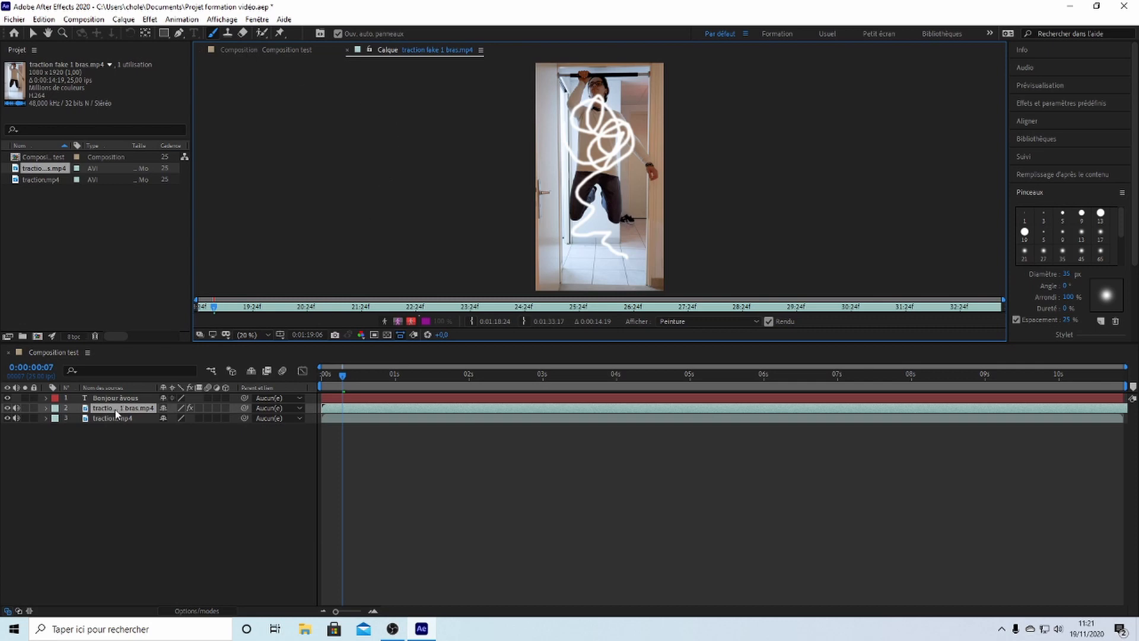
click(272, 51)
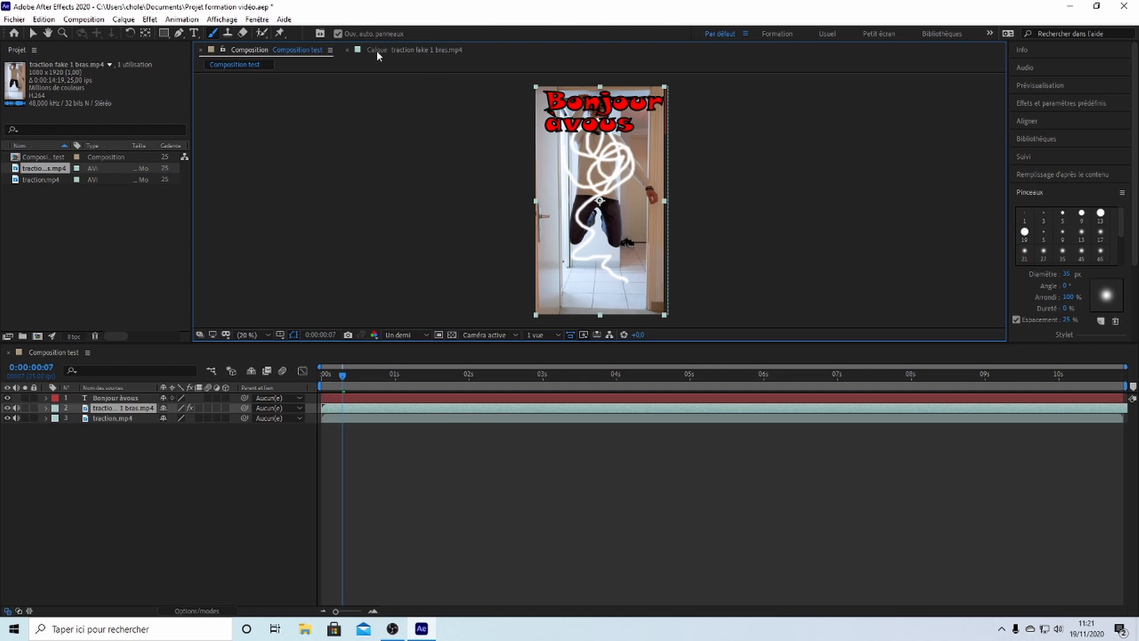
click(348, 50)
- Try the Eraser tool over the white scribble on the traction fake 1 bras.mp4 layer, and undo all the paint strokes
click(212, 32)
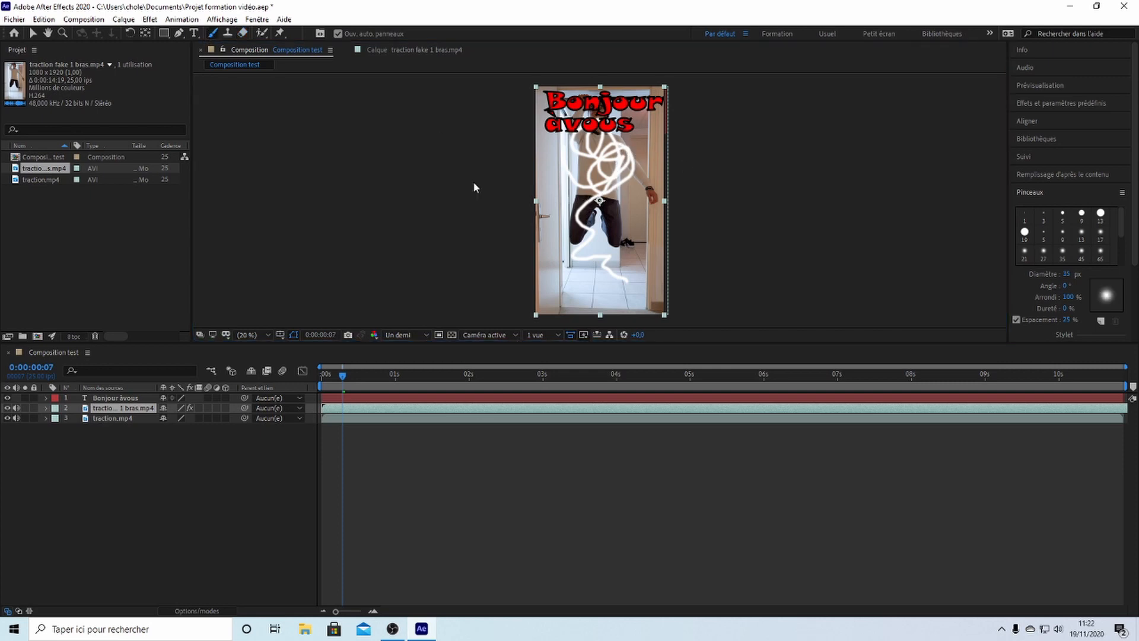
click(239, 37)
double_click(611, 175)
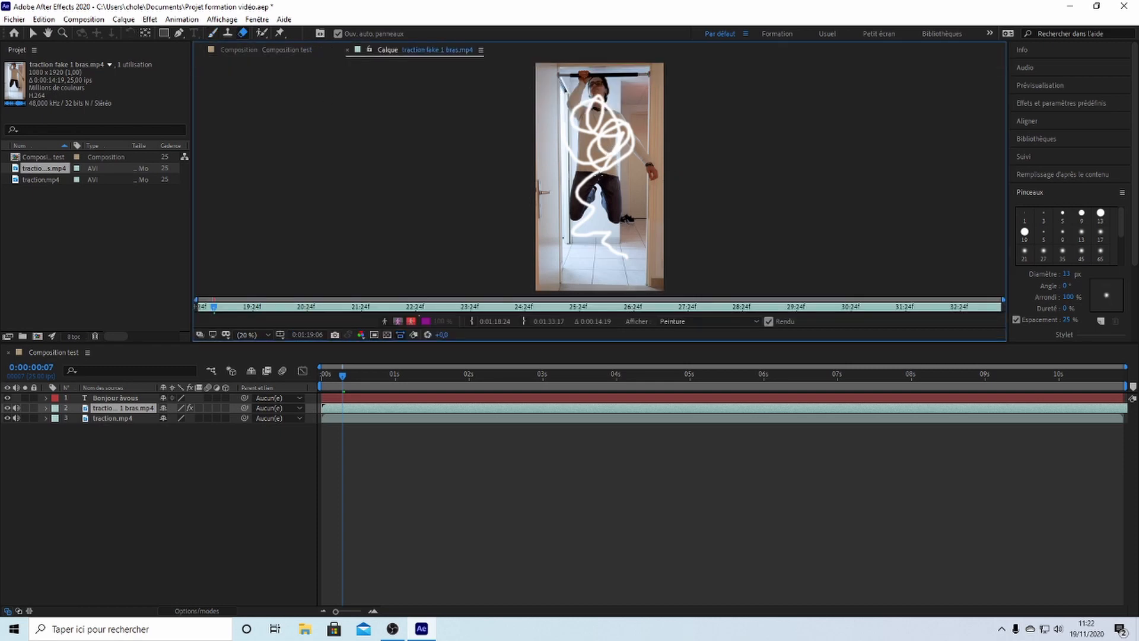
mouse_move(574, 118)
mouse_down()
mouse_move(596, 104)
mouse_move(572, 112)
mouse_move(620, 189)
mouse_move(596, 257)
mouse_move(633, 266)
mouse_move(552, 154)
mouse_move(598, 183)
mouse_up()
mouse_move(599, 135)
mouse_down()
mouse_move(616, 155)
mouse_move(596, 175)
mouse_move(542, 140)
mouse_move(611, 116)
mouse_move(639, 126)
mouse_up()
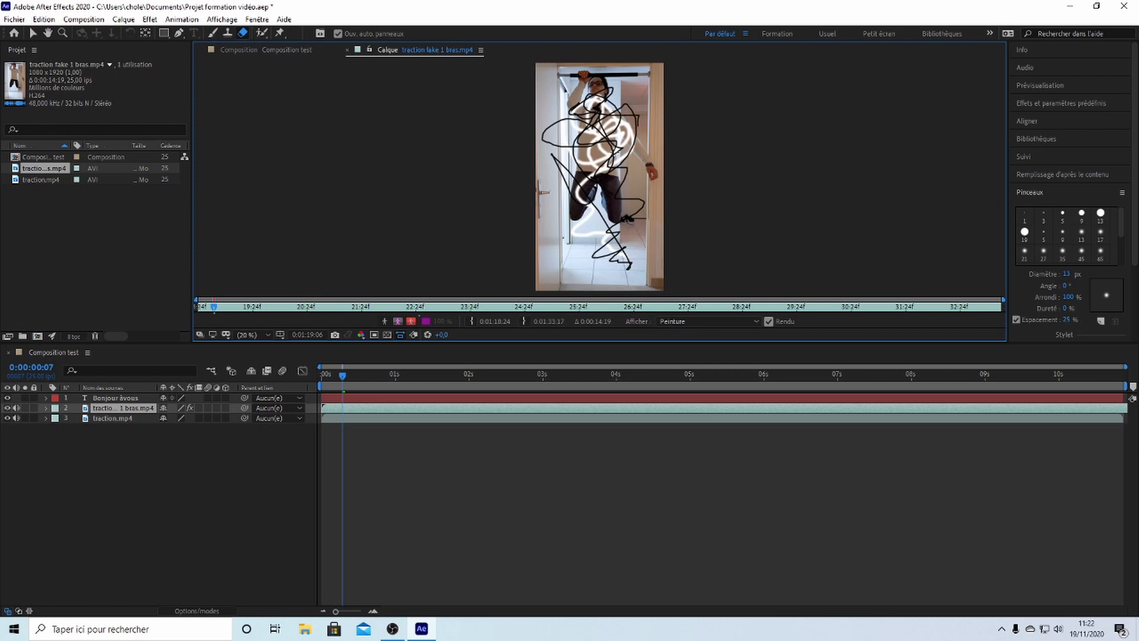
key(ctrl+z)
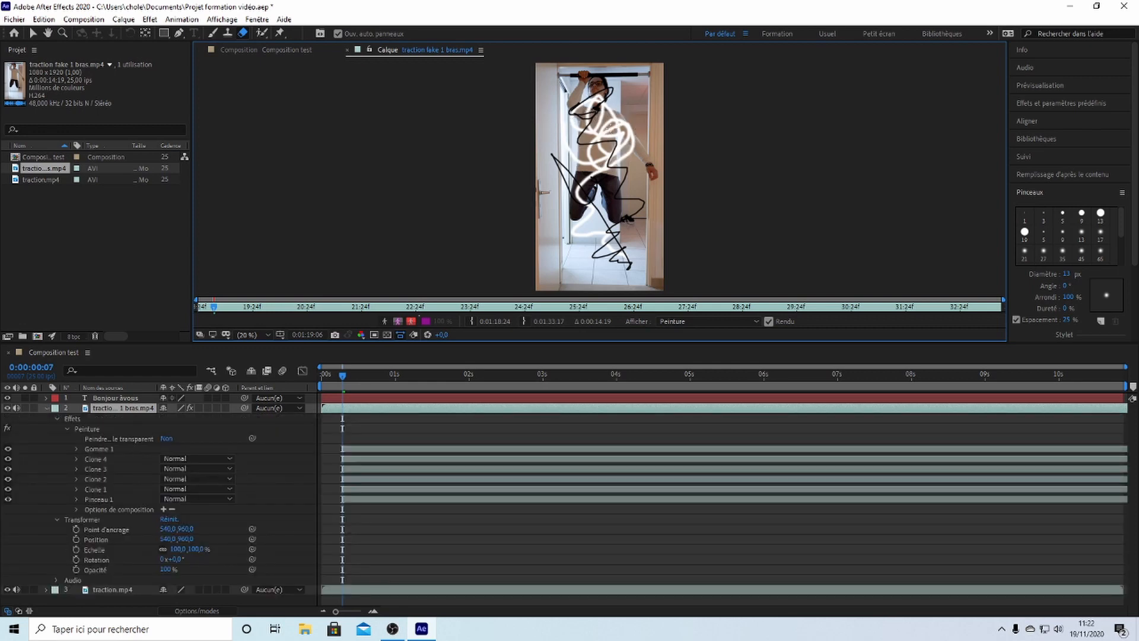
key(ctrl+z)
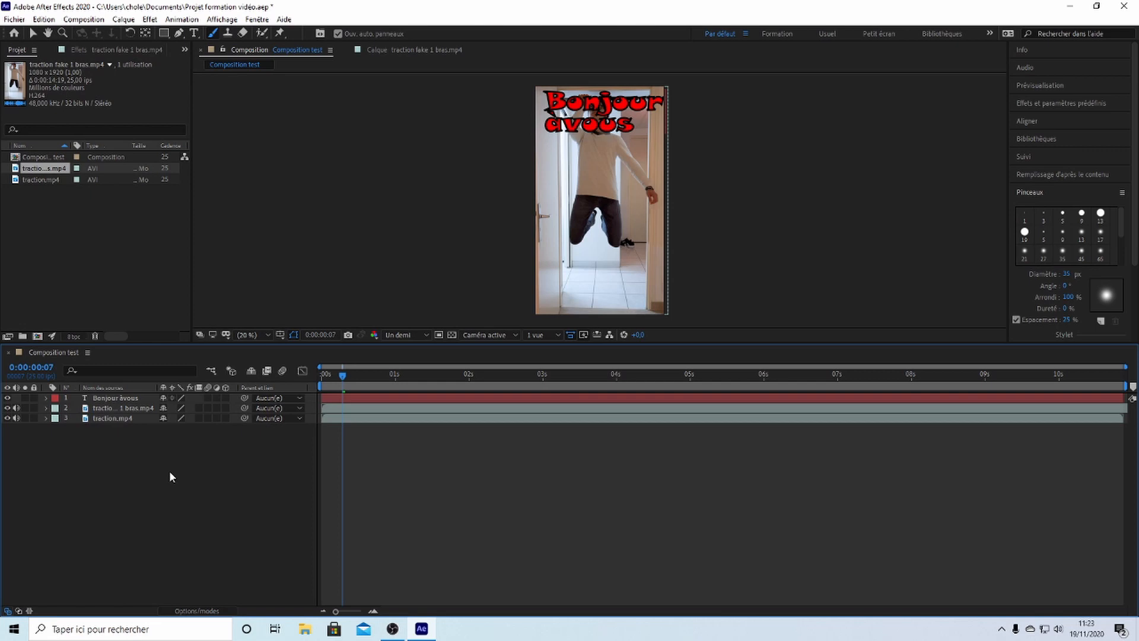
- Create a new 1080 x 1920 px solid layer with the black colour 000000 in the composition
right_click(157, 467)
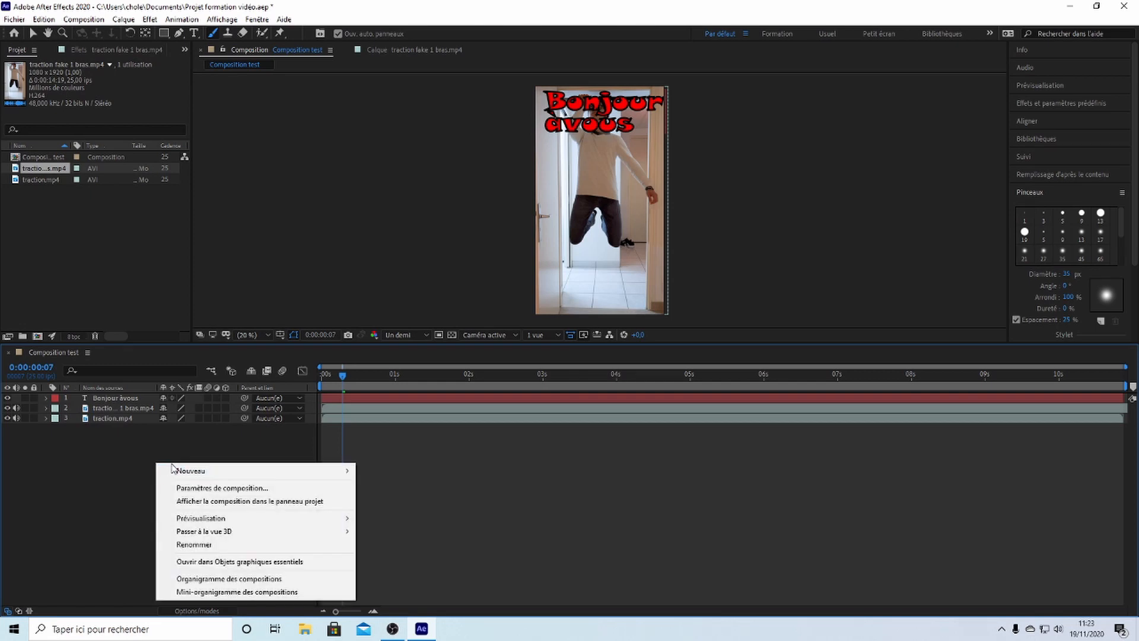
mouse_move(210, 471)
click(407, 500)
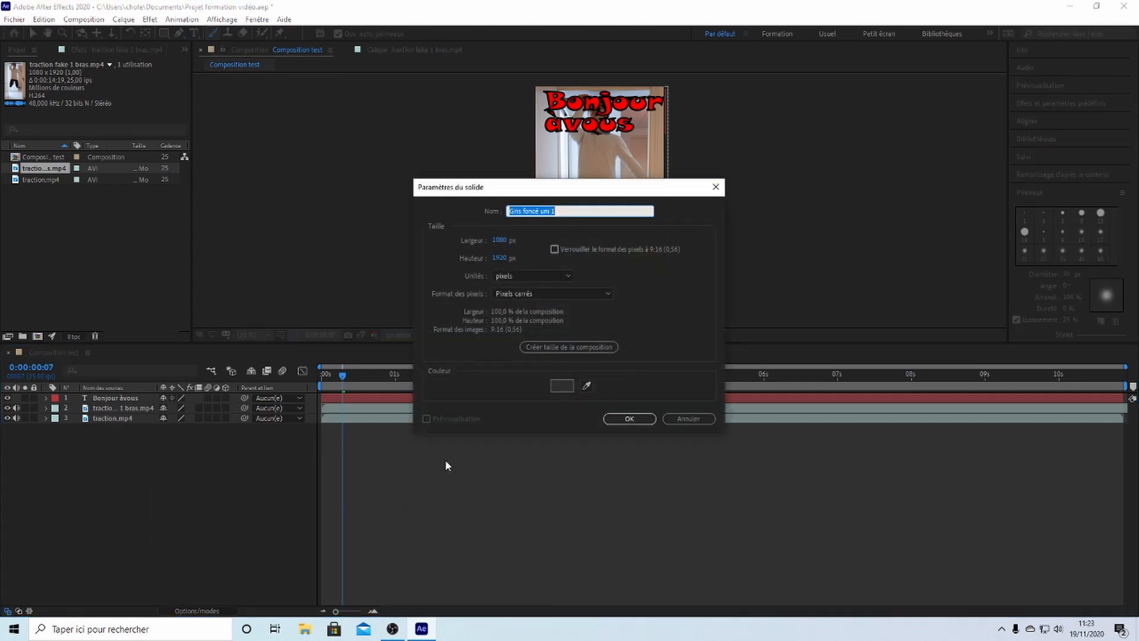
click(560, 390)
text(000000)
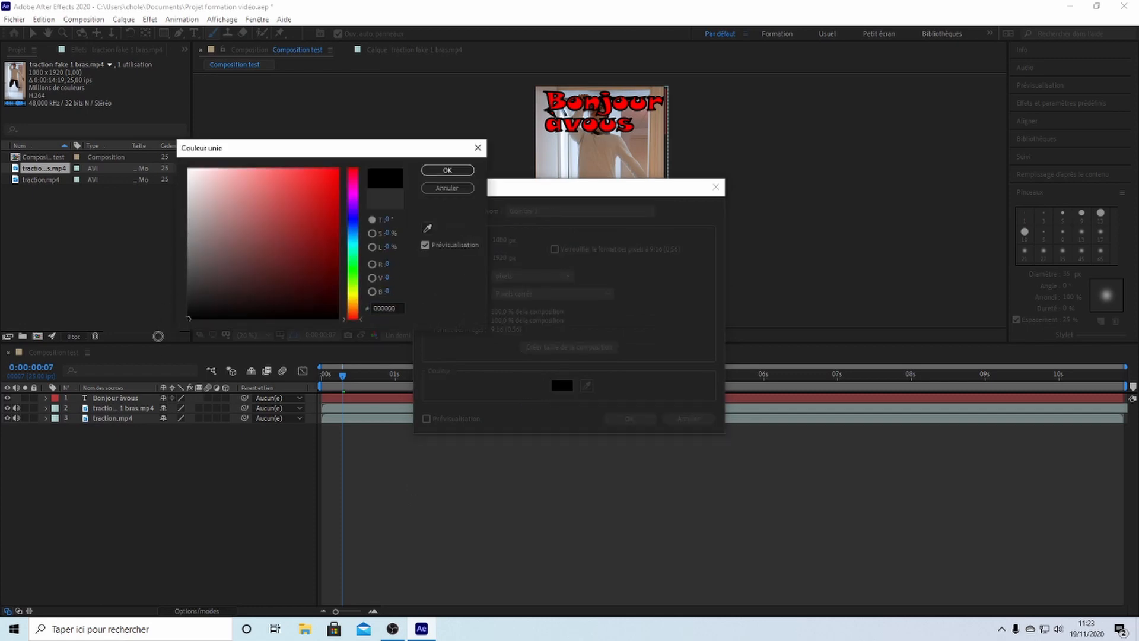
click(447, 170)
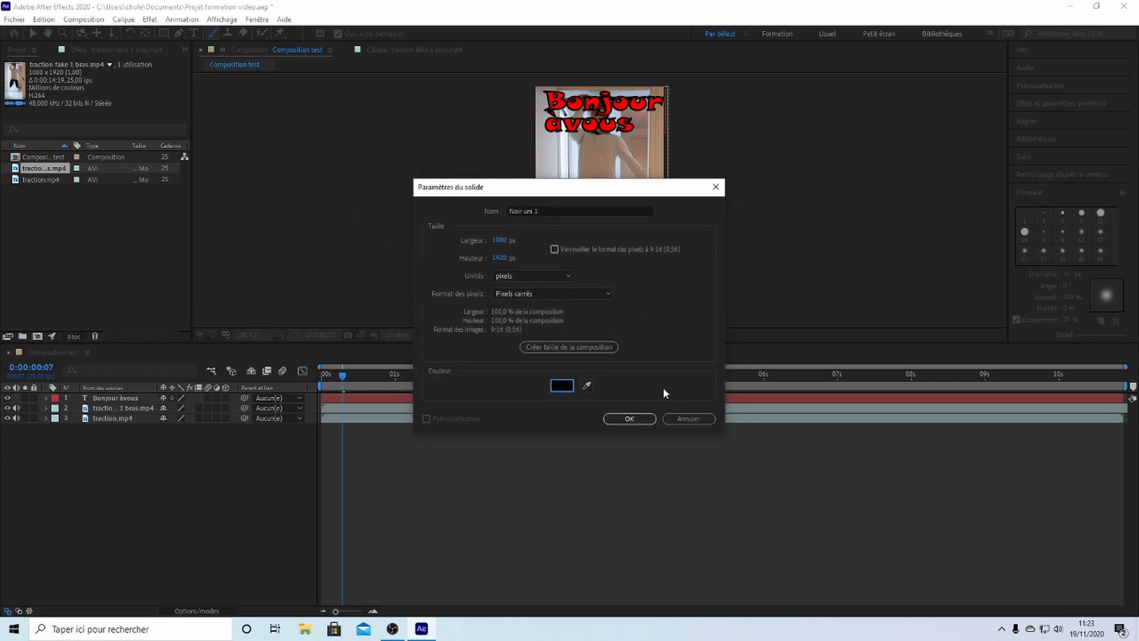
click(632, 419)
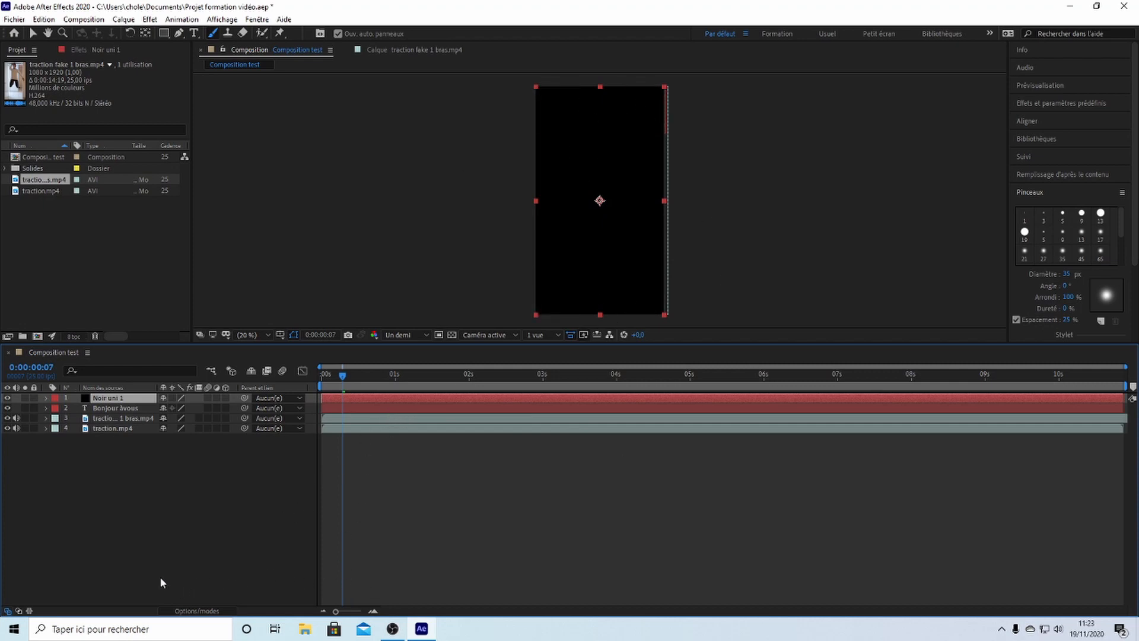
- Set the blending mode of the black solid layer to Ecran, and restore the timeline's switches columns
click(197, 611)
click(177, 397)
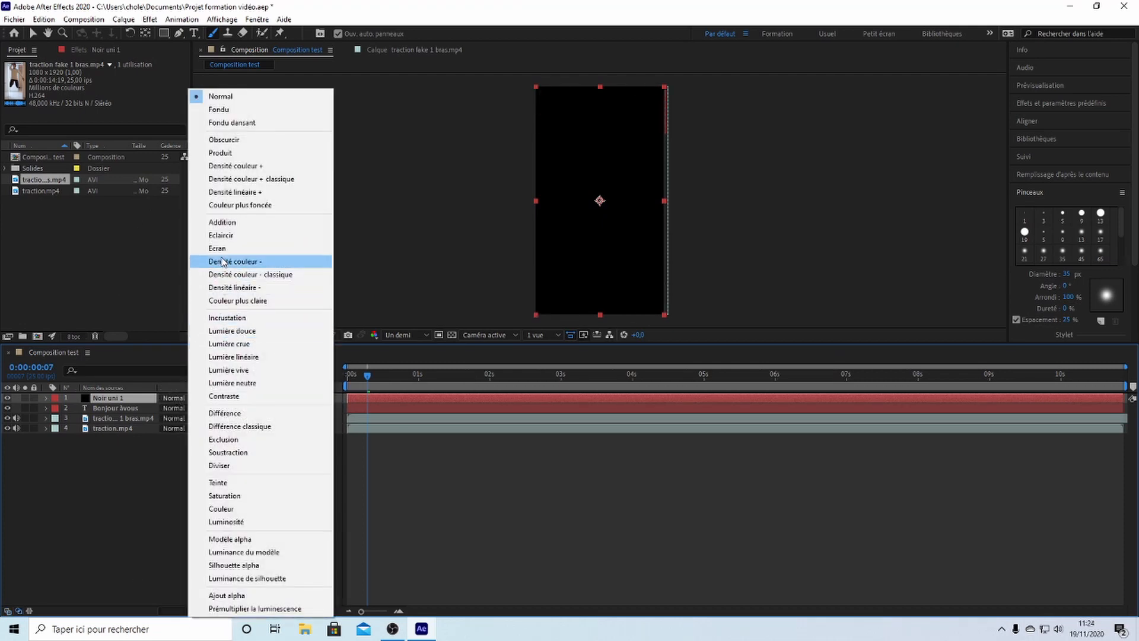
click(224, 252)
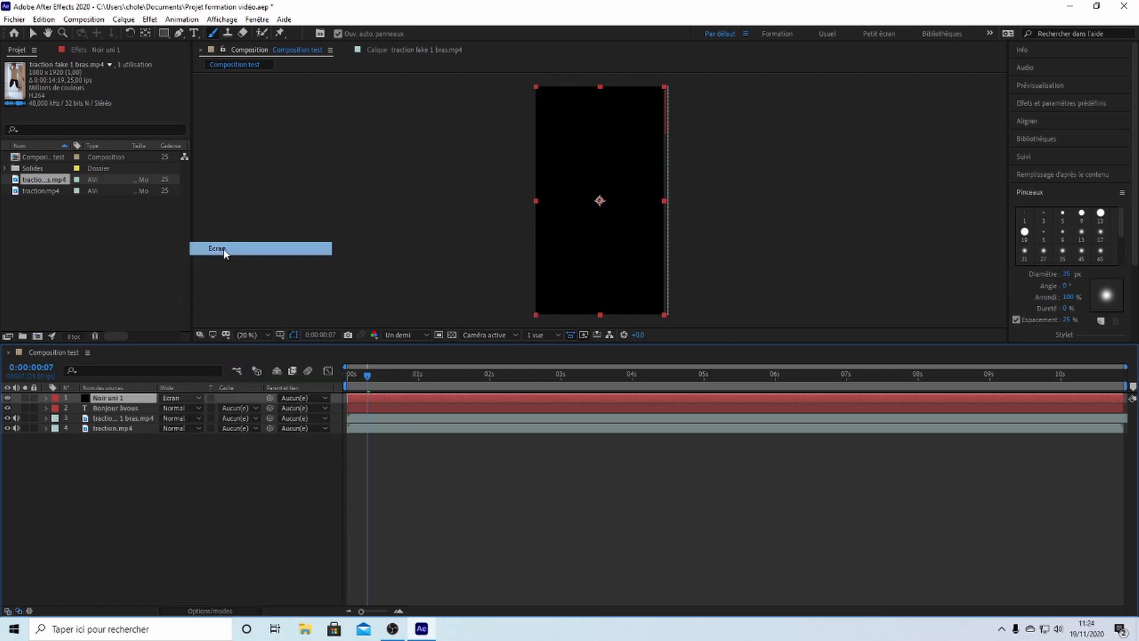
click(209, 611)
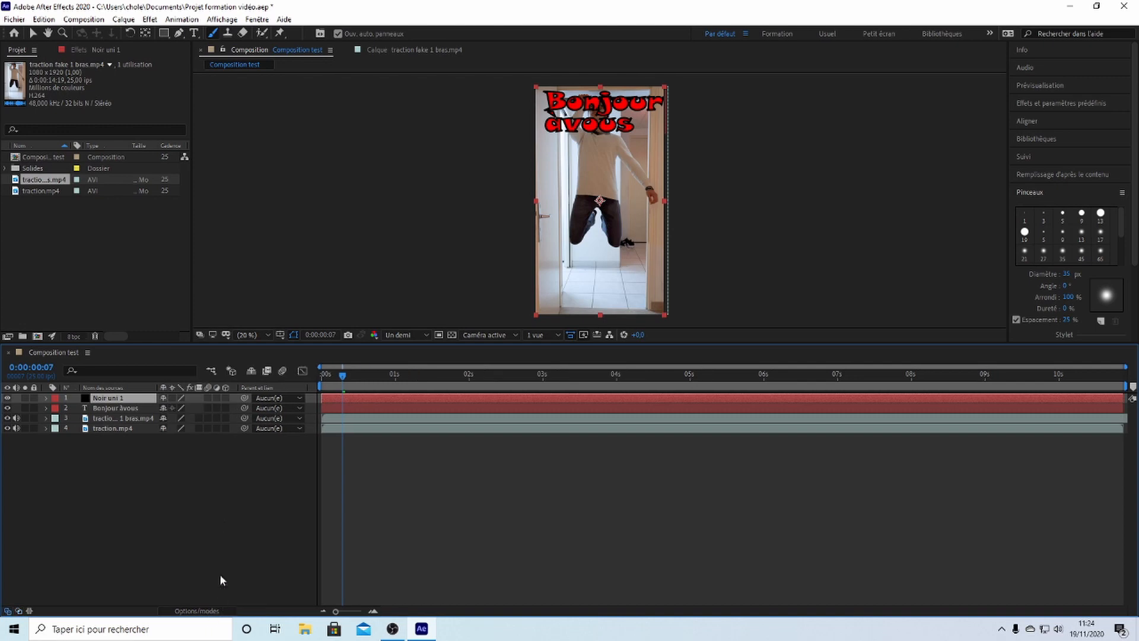
- Paint a curved white brush stroke on the black solid layer, and return to the composition view
double_click(571, 169)
mouse_move(559, 96)
mouse_down()
mouse_move(594, 149)
mouse_move(625, 176)
mouse_move(621, 122)
mouse_move(575, 154)
mouse_move(591, 203)
mouse_up()
click(278, 53)
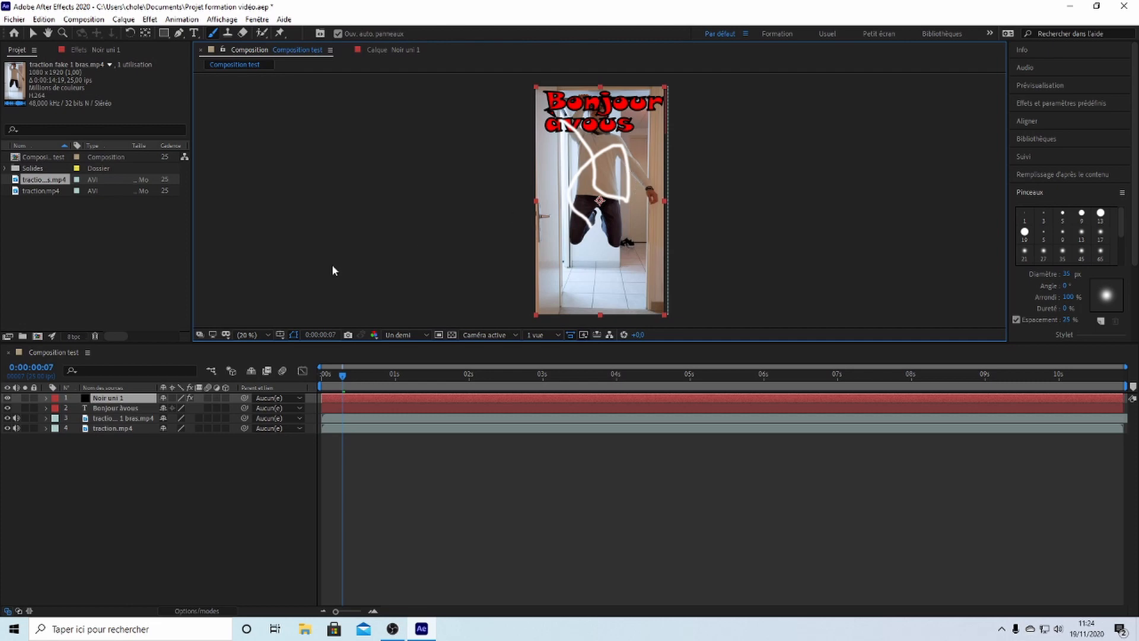
- Rename the black solid layer as Peinture
double_click(116, 399)
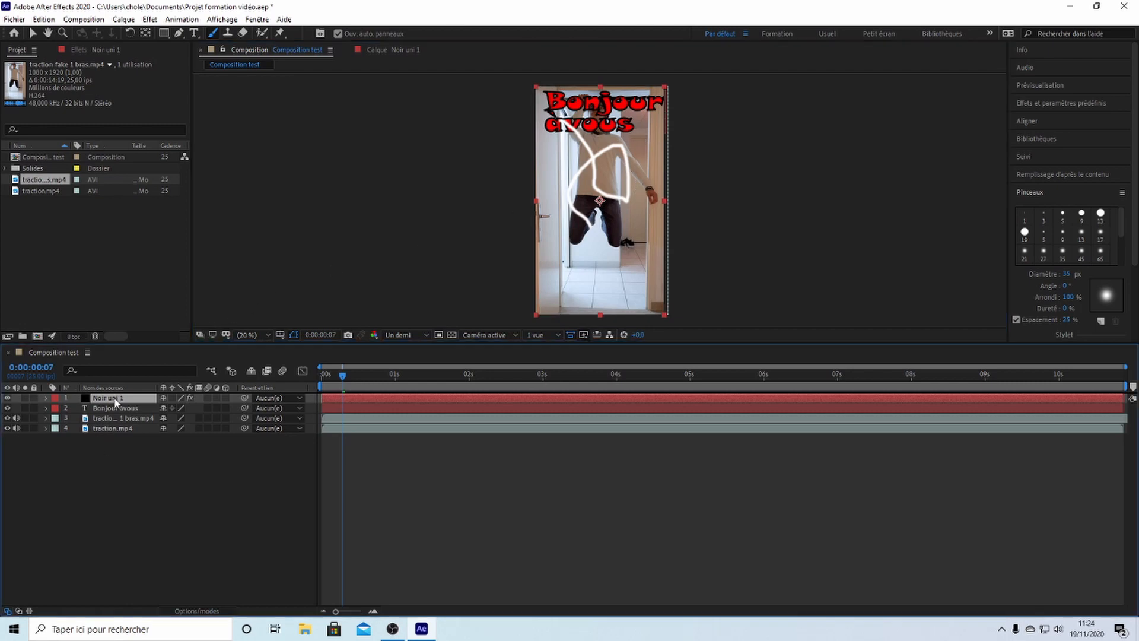
click(250, 53)
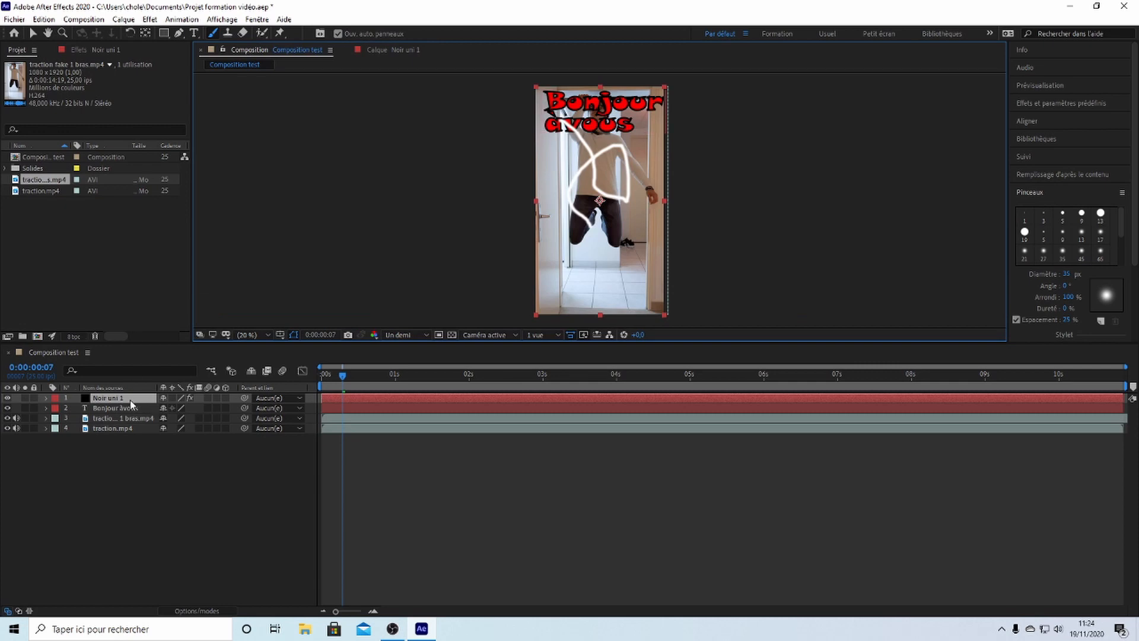
double_click(130, 400)
click(275, 49)
key(Return)
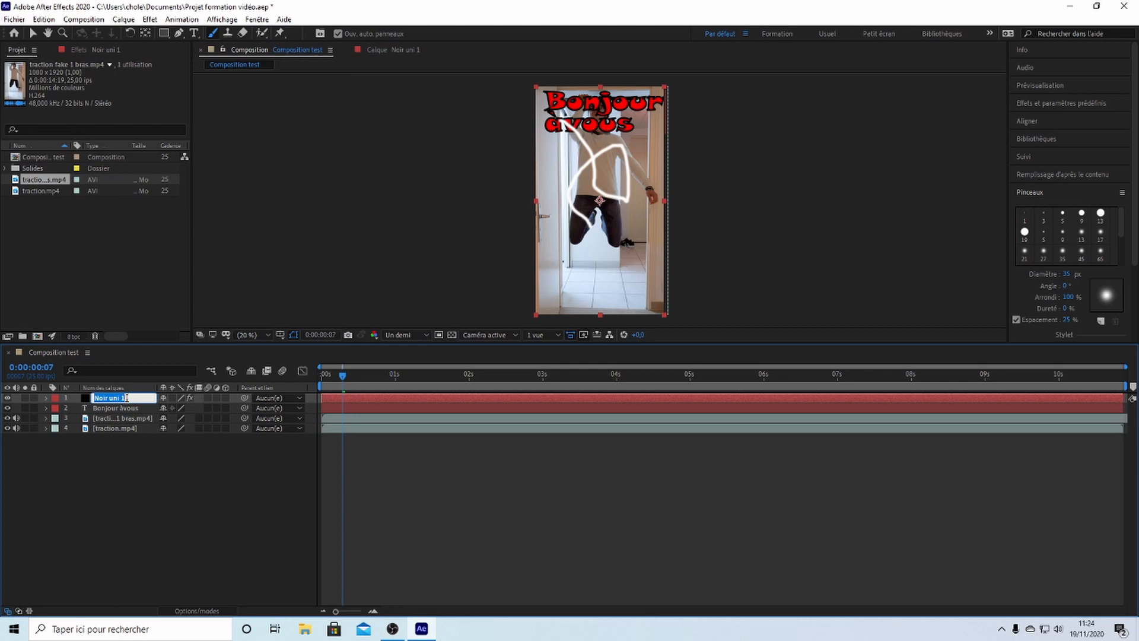
text(PeintureS)
key(BackSpace)
key(Return)
- Erase part of the white stroke's loop on the Peinture layer with the Eraser tool
click(401, 52)
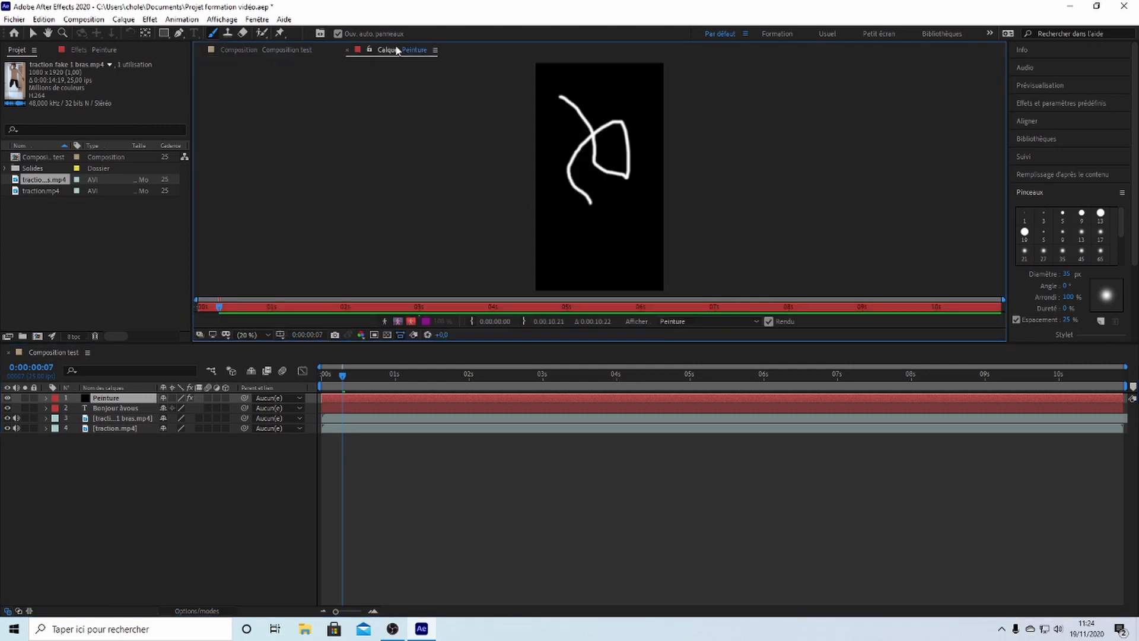
click(240, 33)
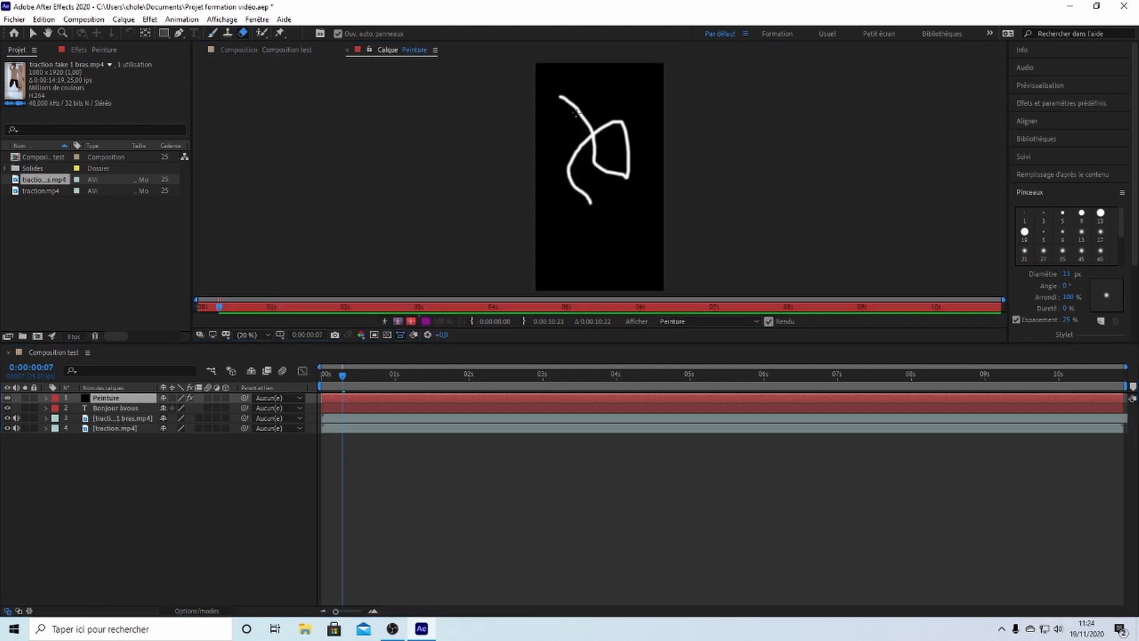
mouse_move(623, 121)
mouse_down()
mouse_move(561, 155)
mouse_move(628, 114)
mouse_move(596, 137)
mouse_up()
- Return to the composition view and delete the Peinture layer
click(284, 49)
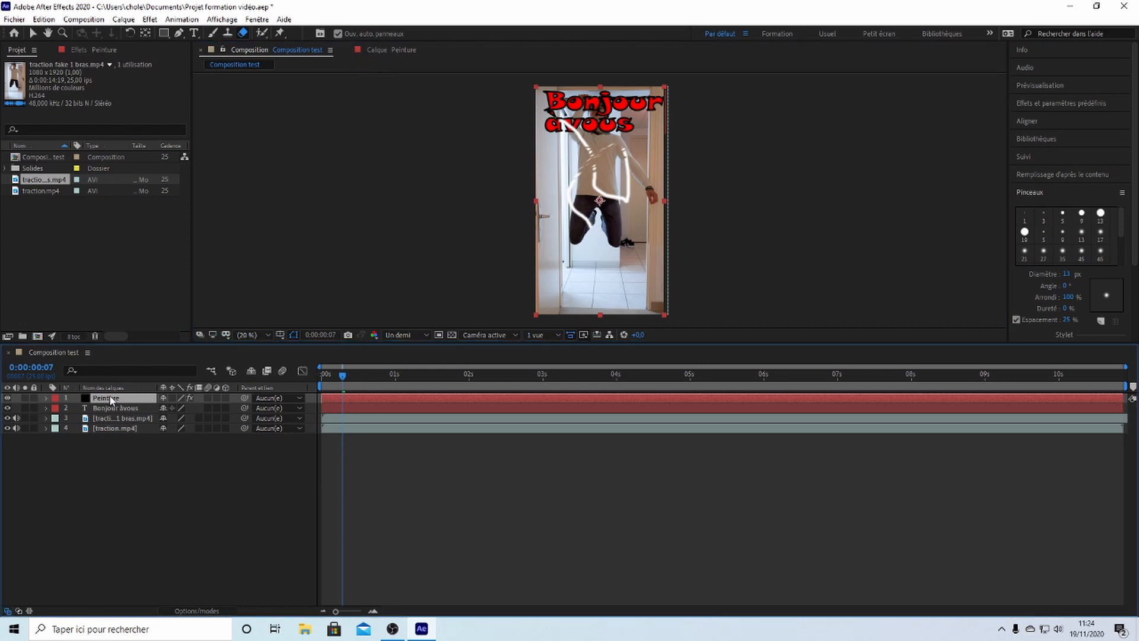
key(Delete)
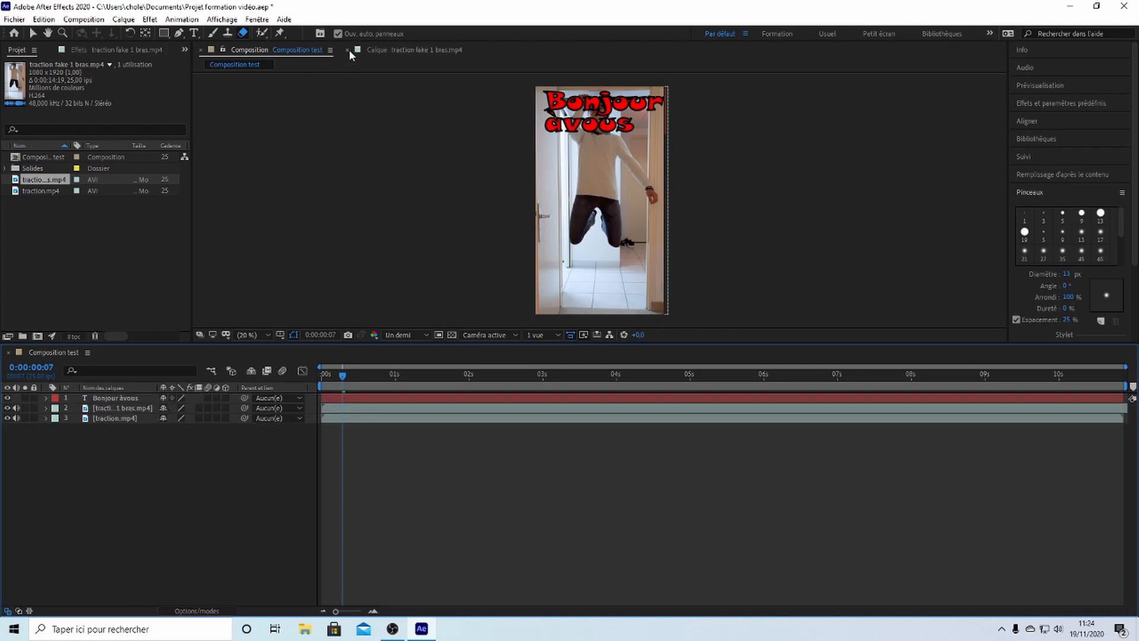
- Open the traction fake 1 bras.mp4 layer on its own and select the man's trousers with a Roto Brush stroke
click(349, 50)
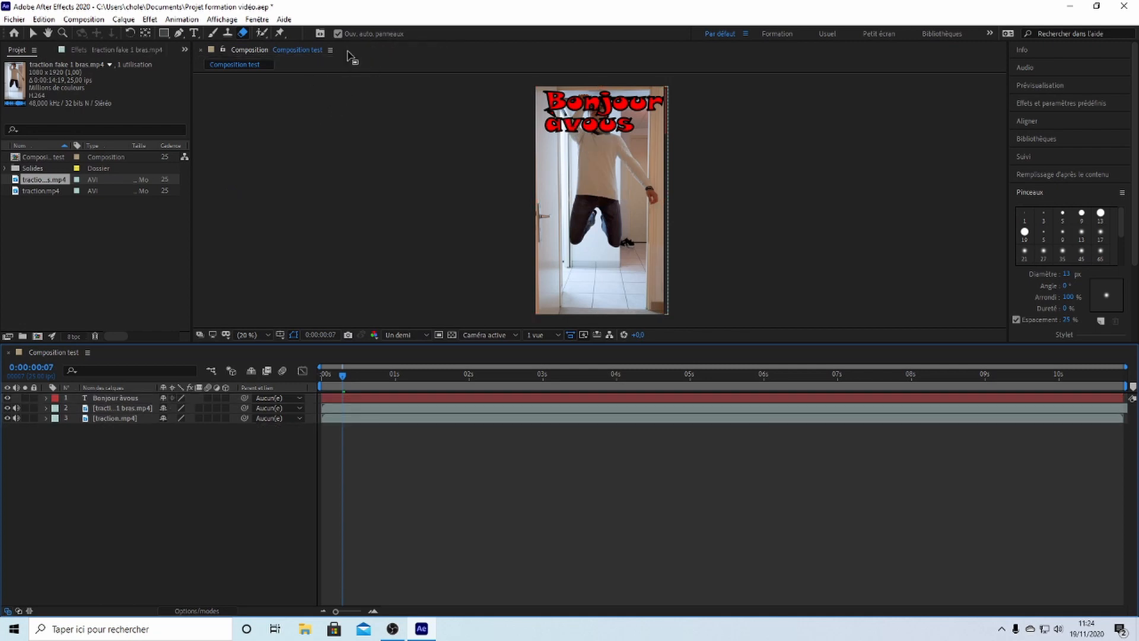
click(260, 34)
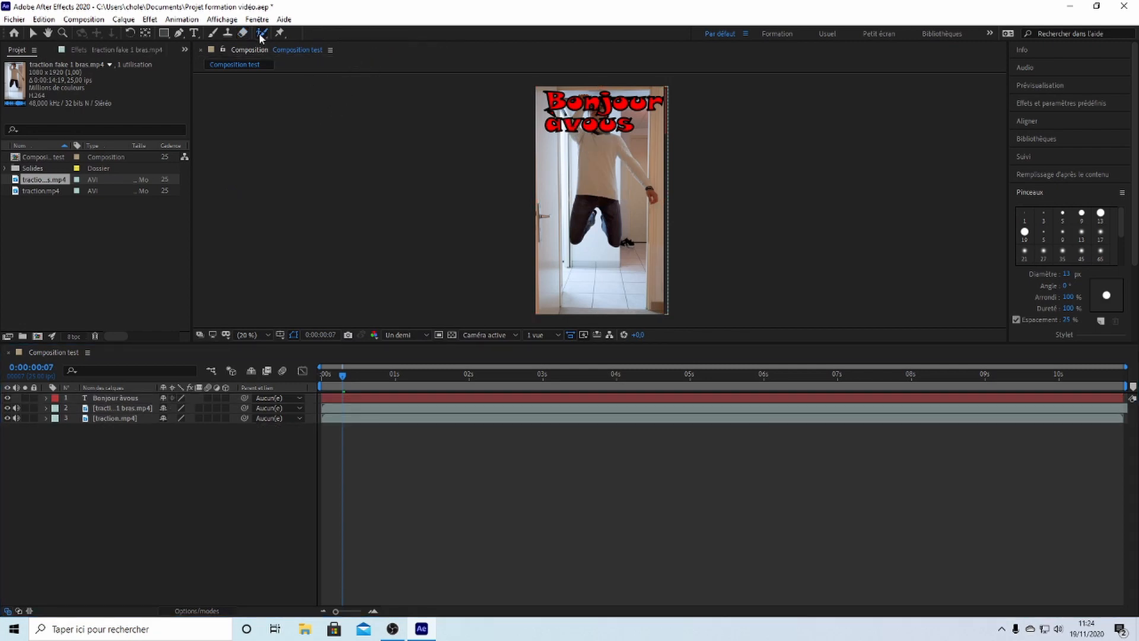
double_click(598, 165)
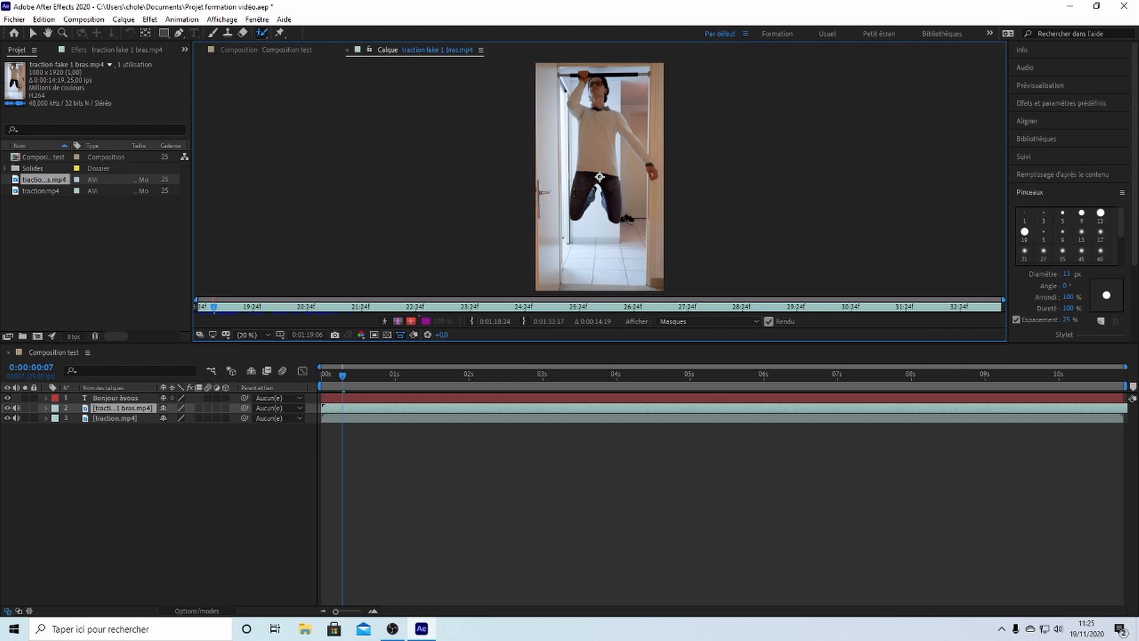
mouse_move(578, 178)
mouse_down()
mouse_move(582, 202)
mouse_move(594, 187)
mouse_move(615, 192)
mouse_move(611, 203)
mouse_up()
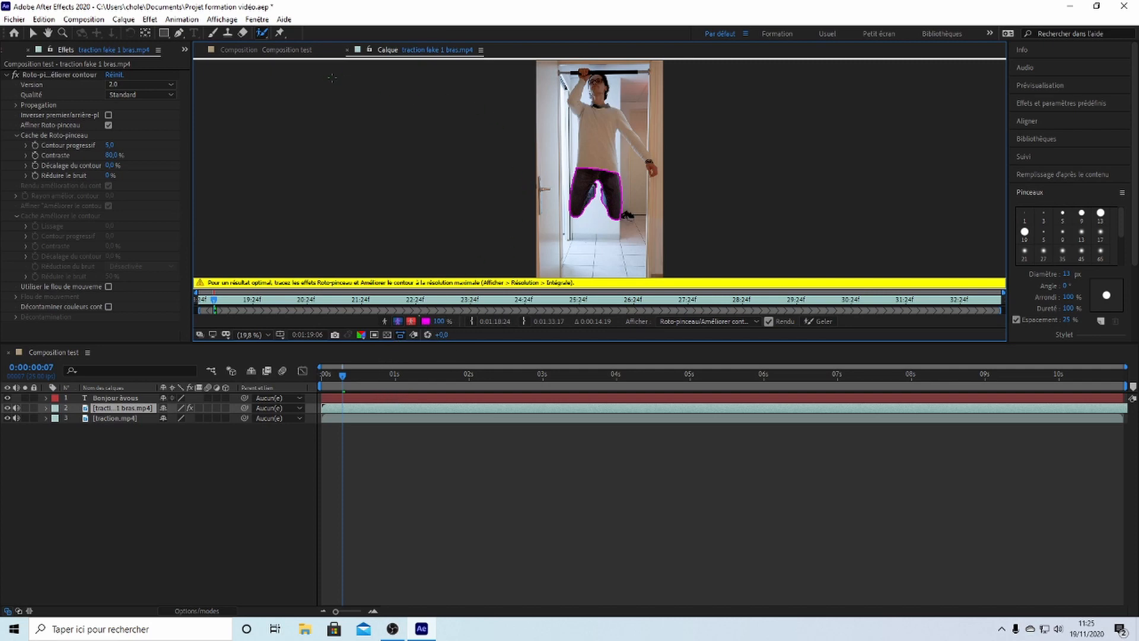
- Set the composition's preview resolution to Intégrale, and return to the video layer's own view
click(282, 50)
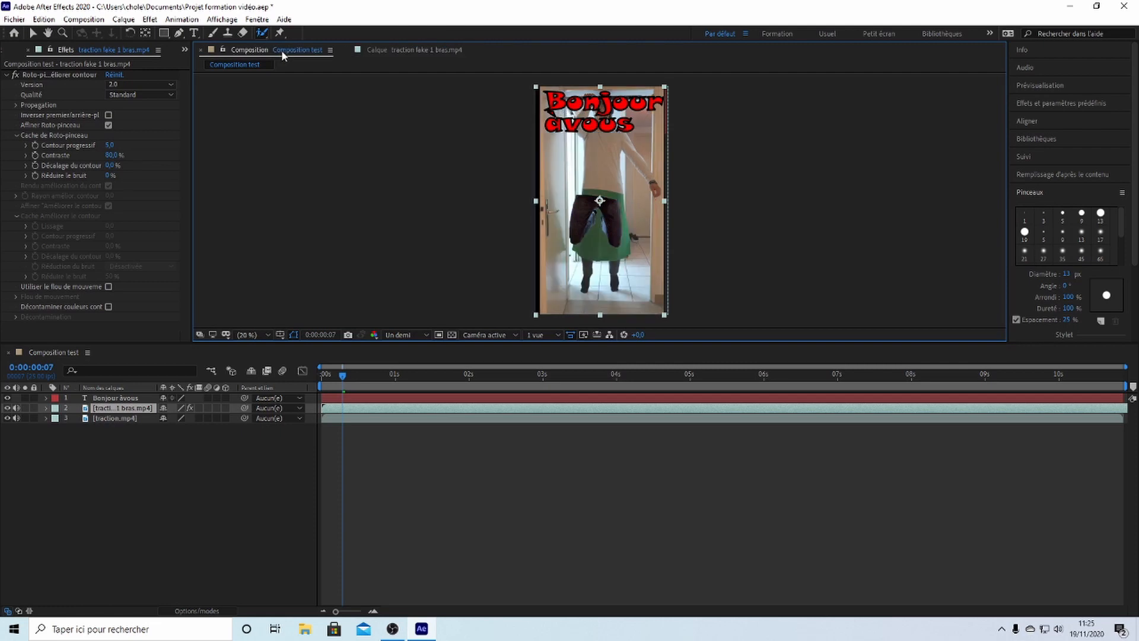
click(409, 335)
click(410, 360)
click(387, 50)
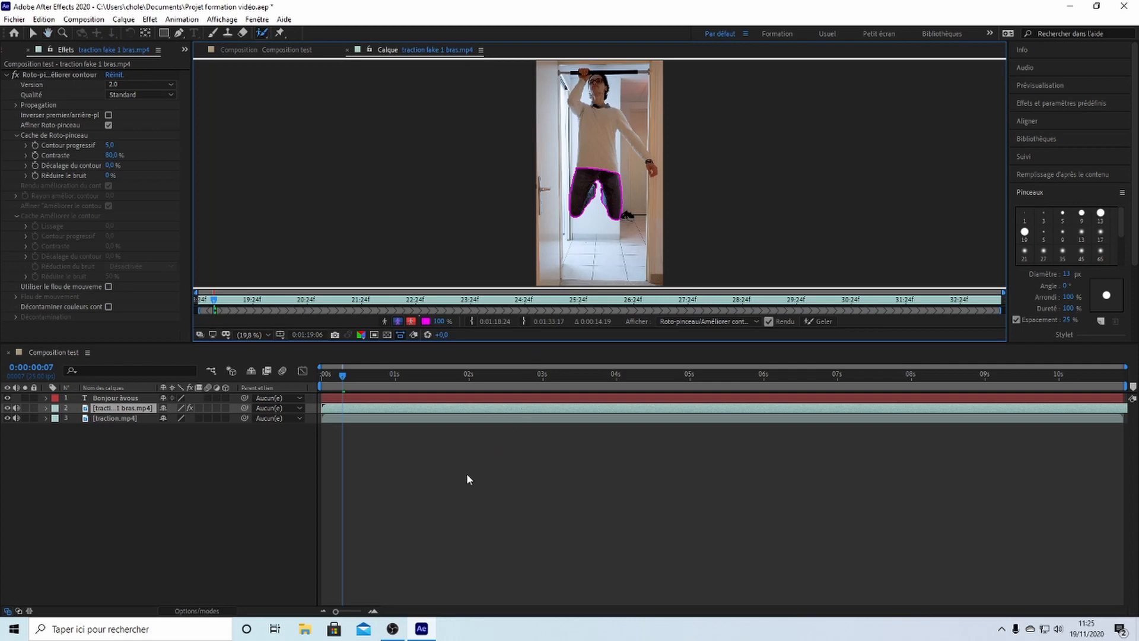
- Play and scrub through the Roto Brush selection on the layer, and check the trouser cutout in the composition view
click(1075, 192)
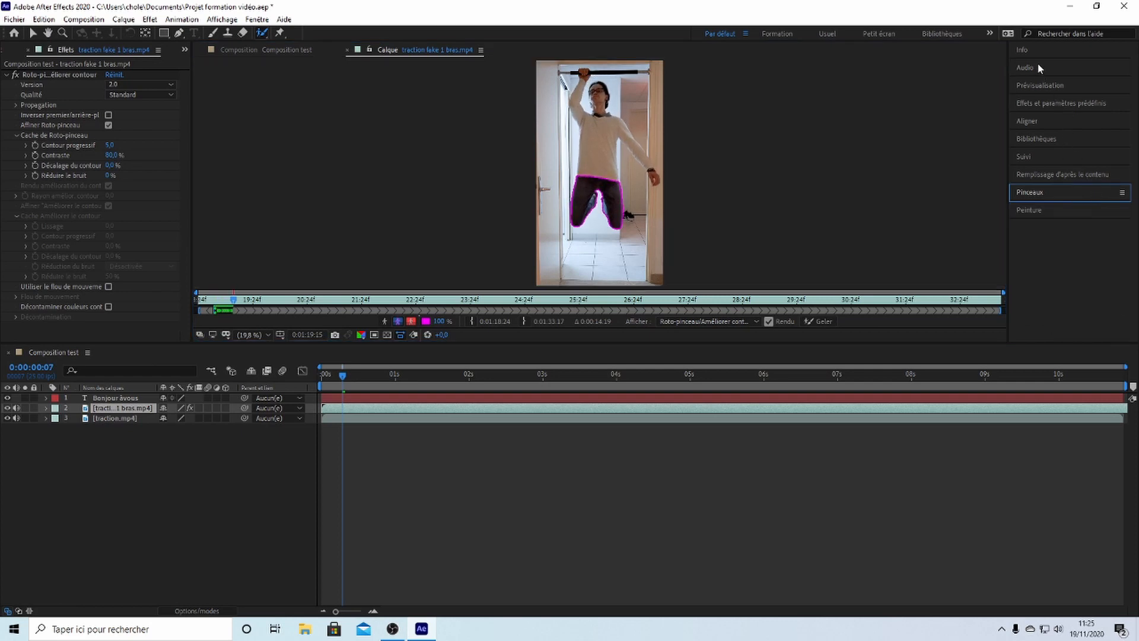
click(1042, 85)
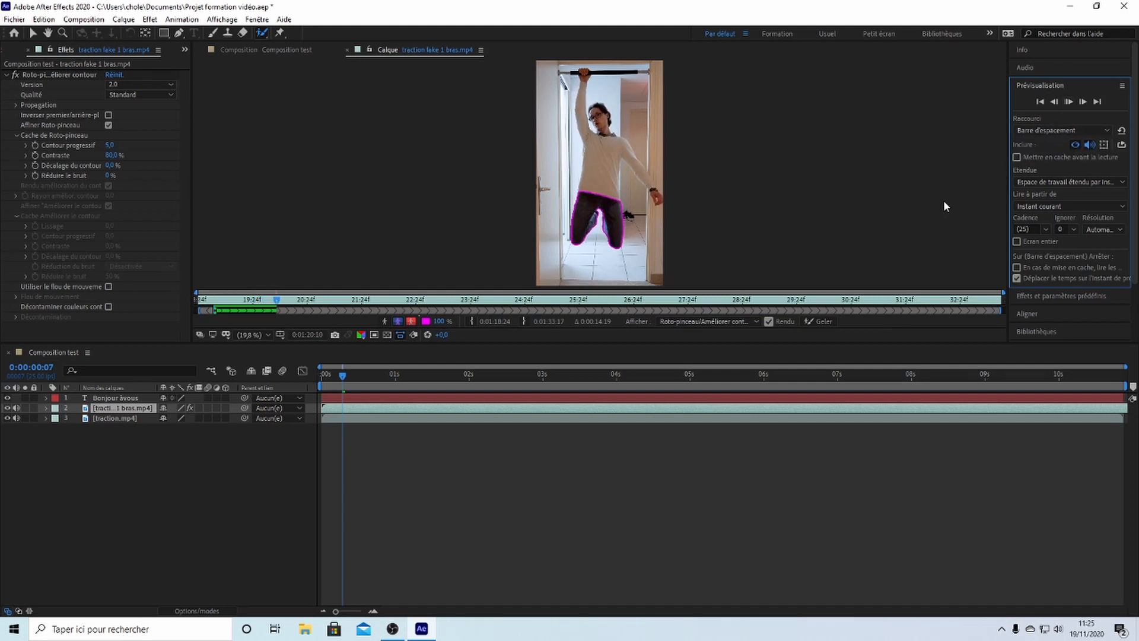
click(750, 266)
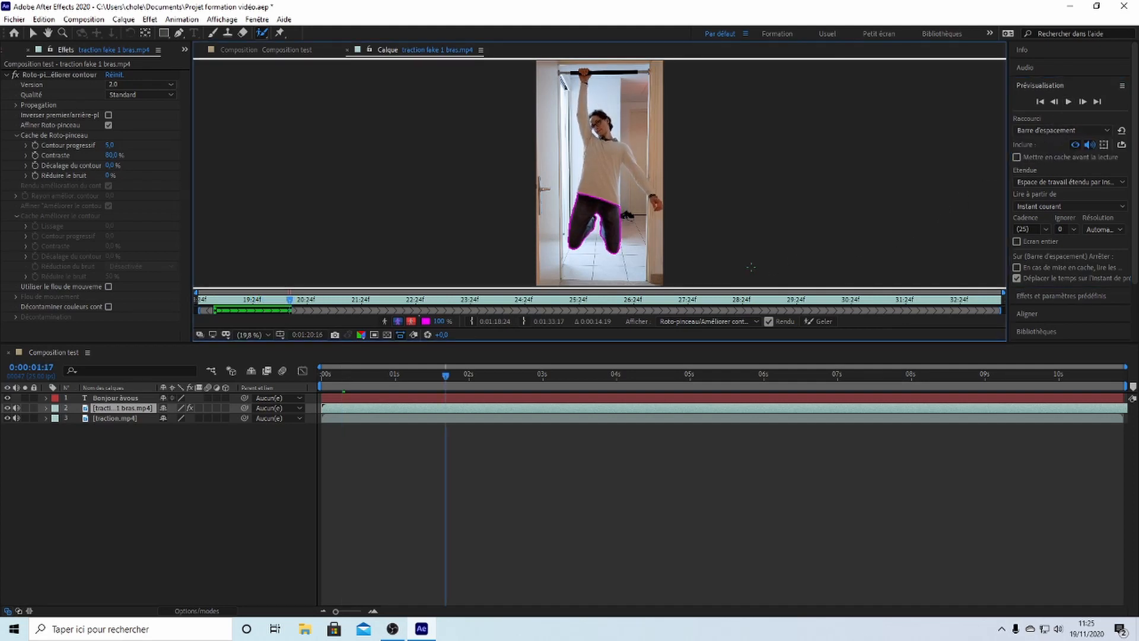
drag(289, 299, 235, 315)
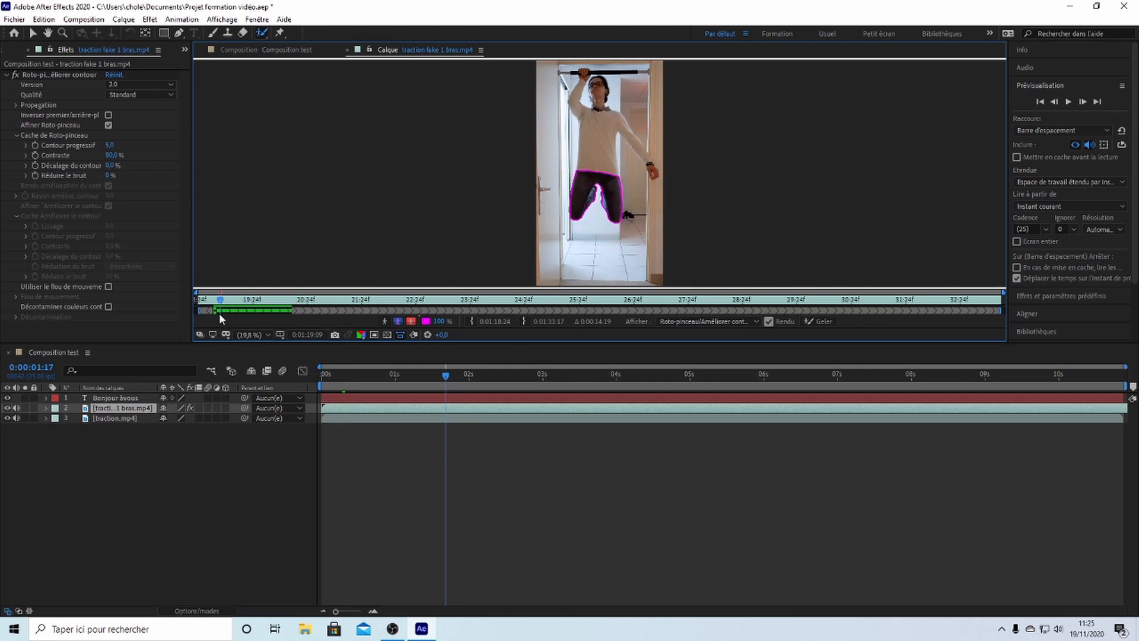
mouse_move(228, 310)
mouse_down()
mouse_move(291, 296)
mouse_move(226, 300)
mouse_up()
click(270, 53)
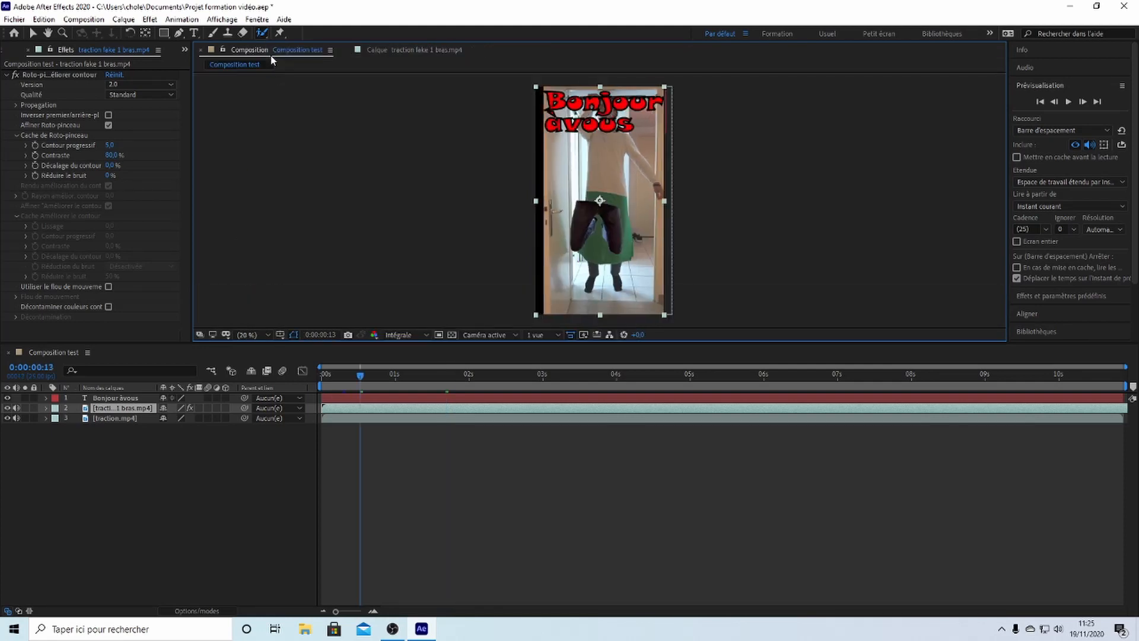
mouse_move(361, 374)
mouse_down()
mouse_move(385, 371)
mouse_move(351, 380)
mouse_move(387, 373)
mouse_move(351, 376)
mouse_move(377, 373)
mouse_up()
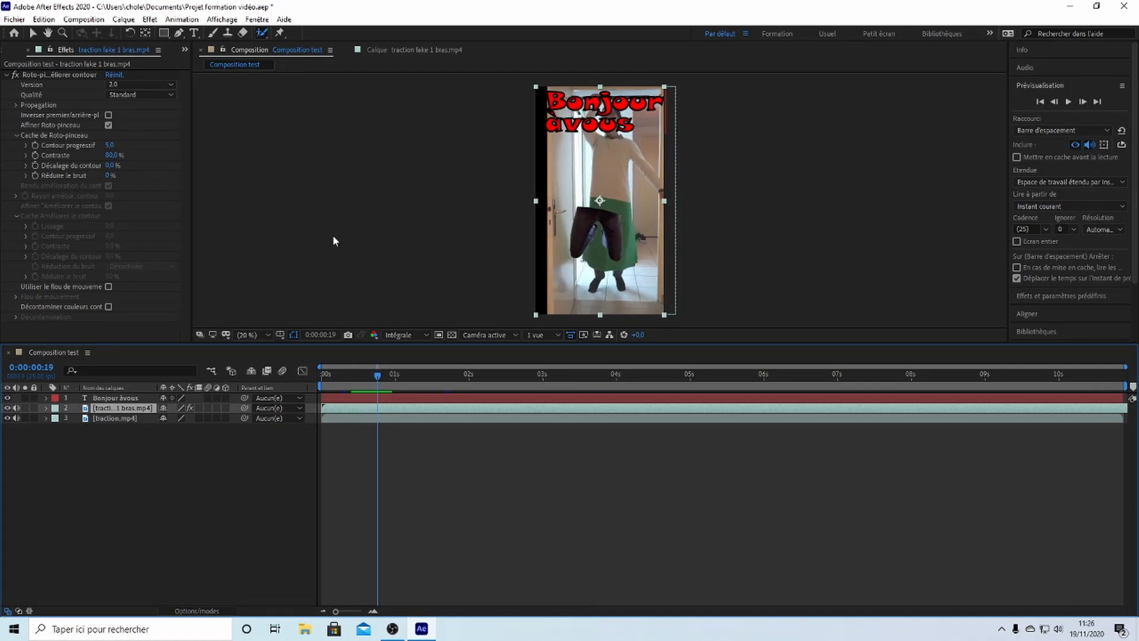
- Subtract the trouser leg on the image's right side from the Roto Brush selection, and check the effect's version options
click(383, 49)
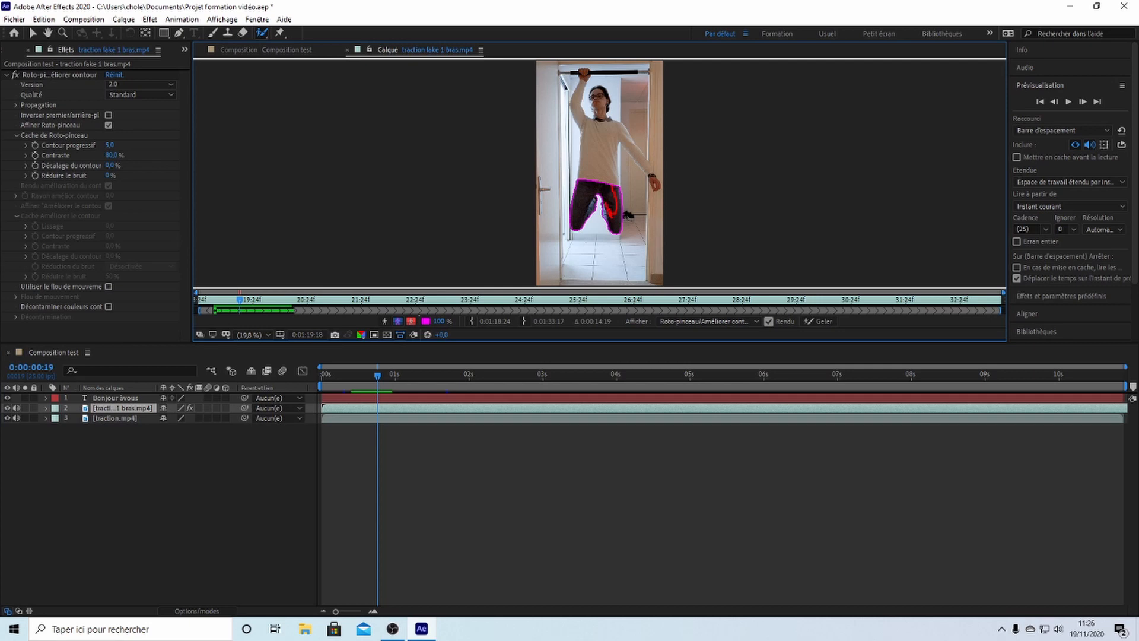
drag(612, 194, 607, 212)
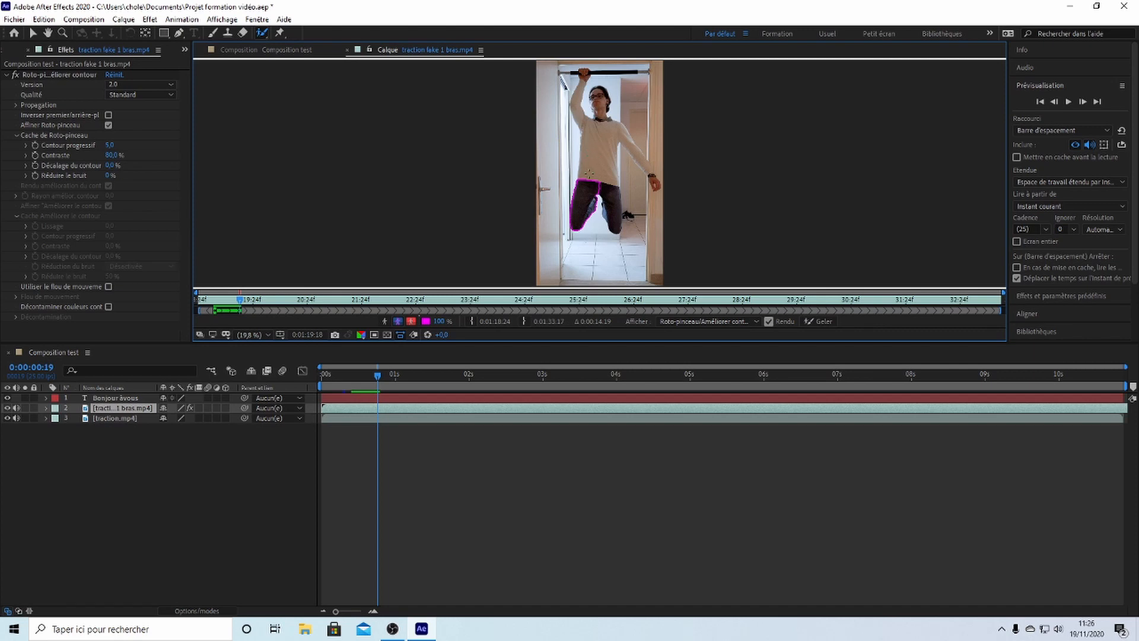
click(135, 85)
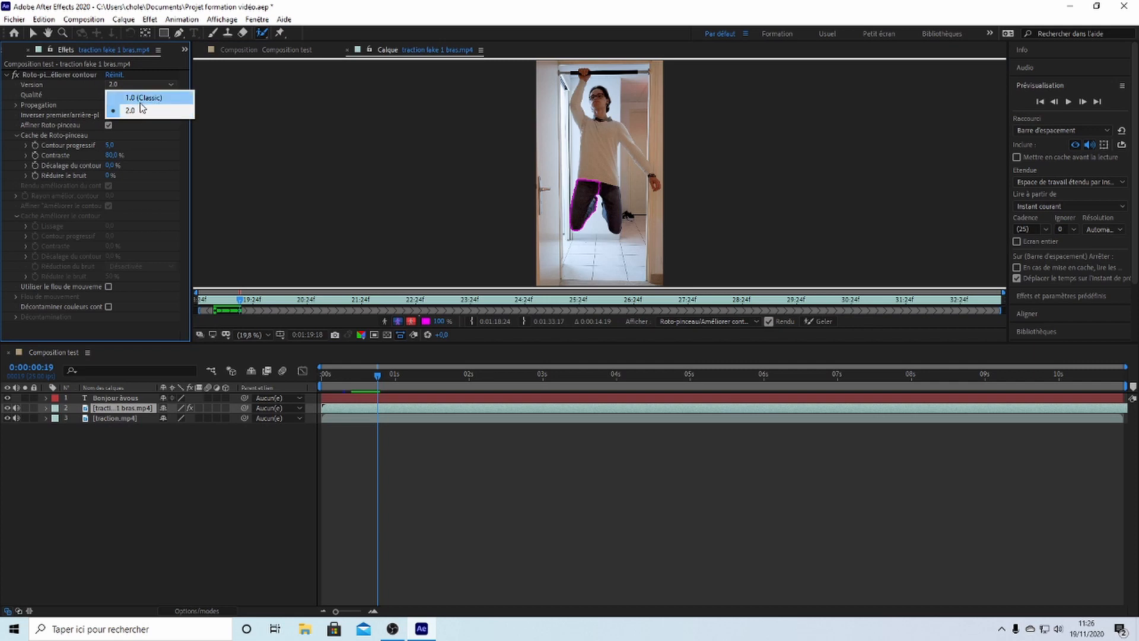
click(72, 94)
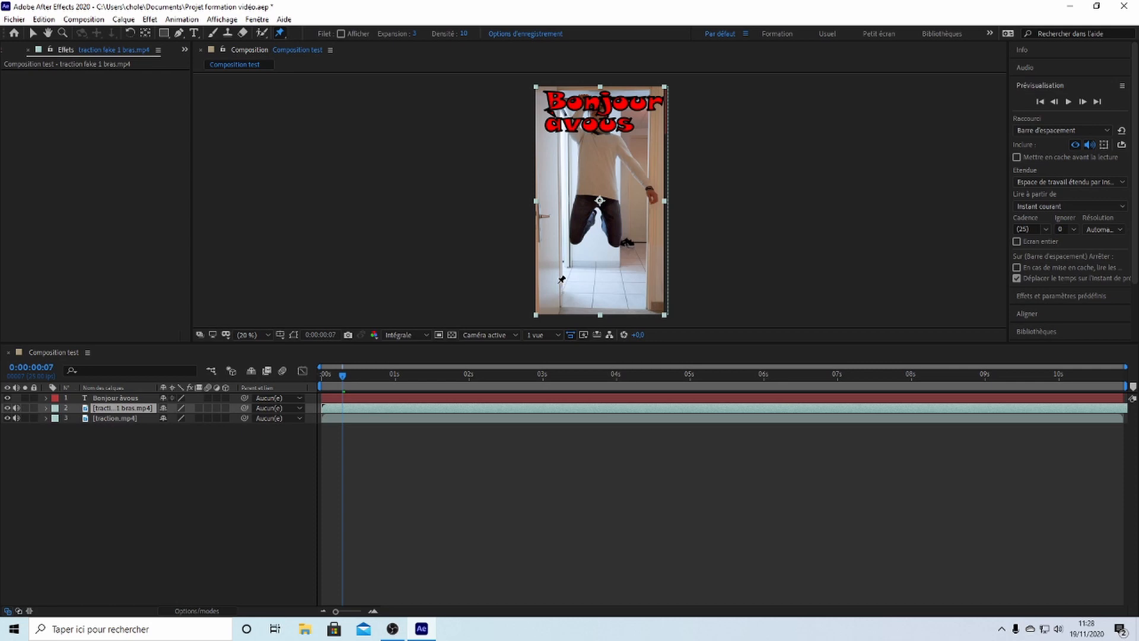
- Place four Puppet pins on the trousers of the traction fake 1 bras.mp4 layer, one on each knee and each side of the waist
click(573, 233)
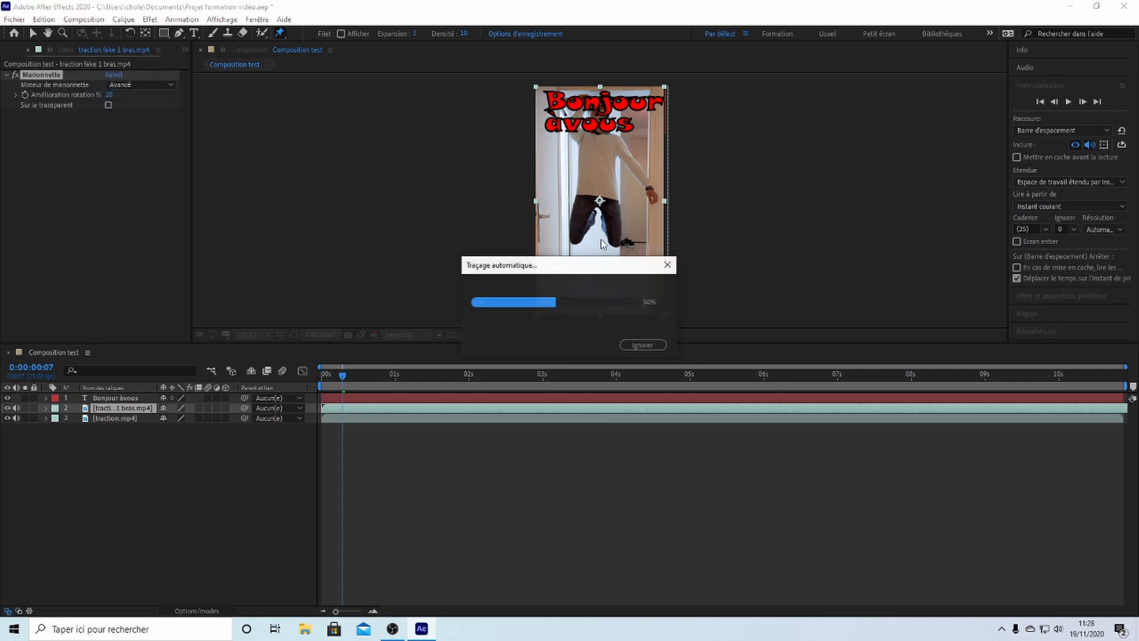
click(617, 233)
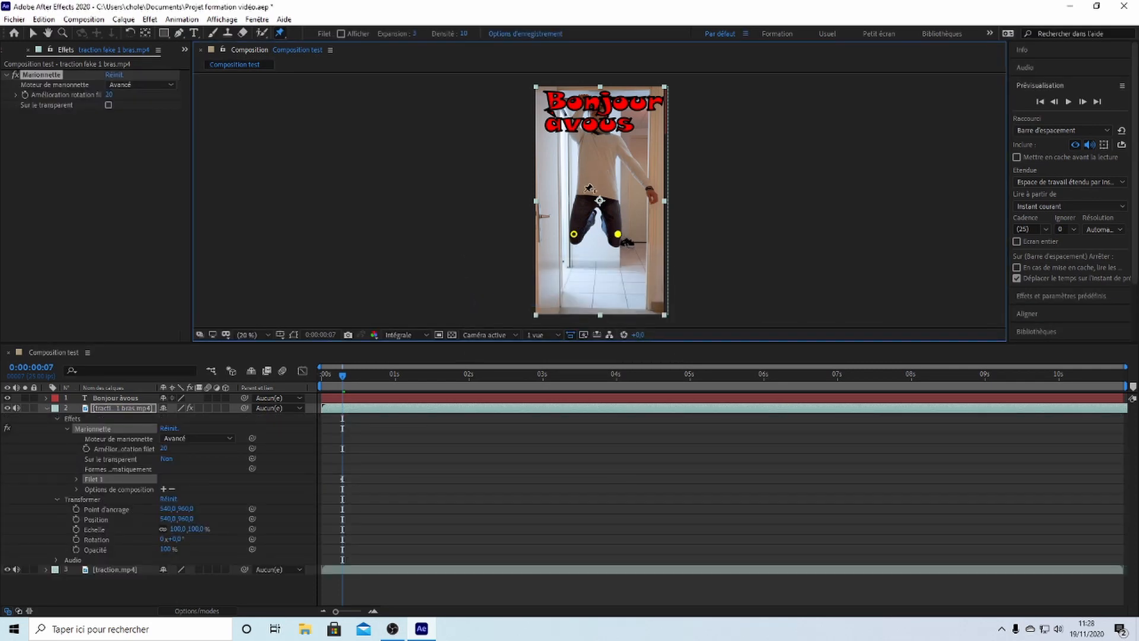
click(585, 199)
click(615, 201)
- Try stretching the trousers by pulling the waist pins upward and the knee pins outward, and undo the pin moves
drag(584, 200, 566, 158)
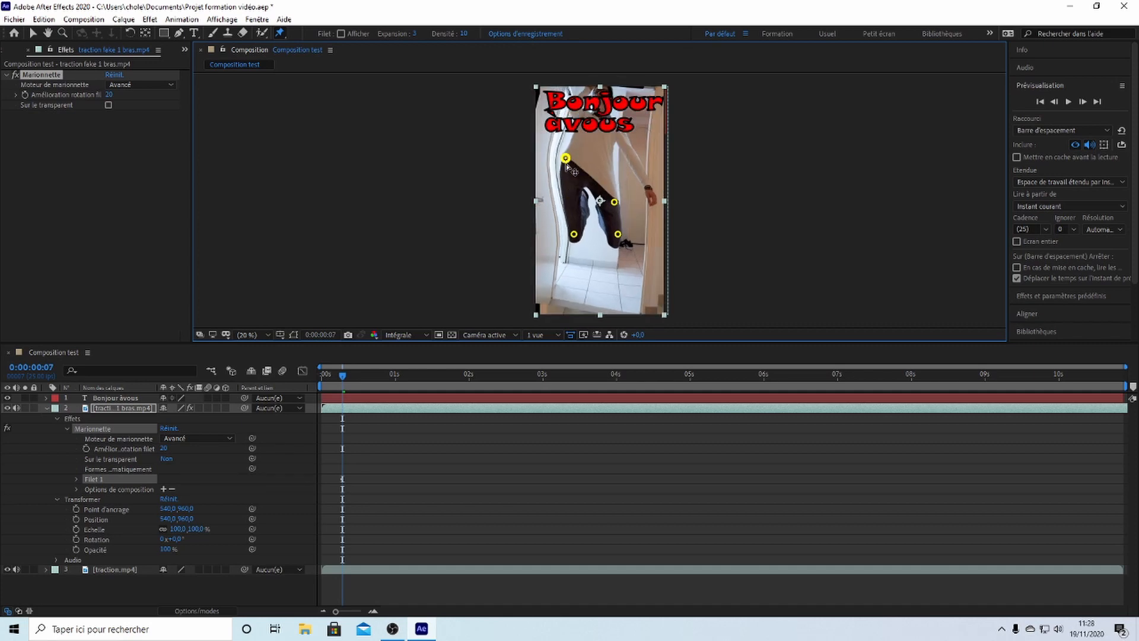
drag(615, 201, 628, 166)
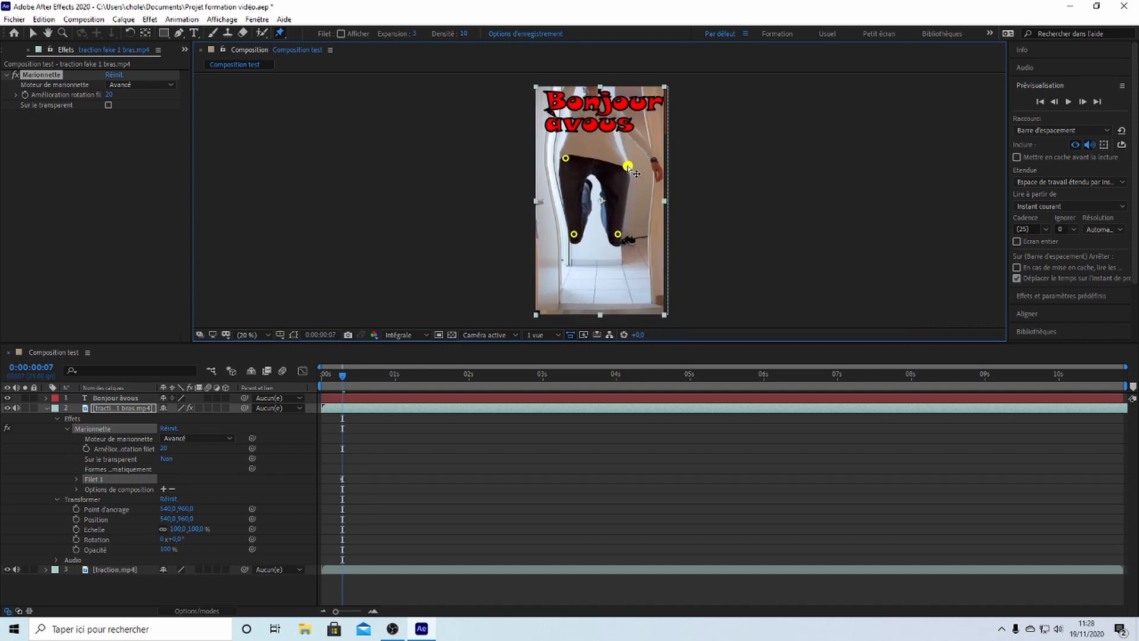
drag(617, 234, 565, 254)
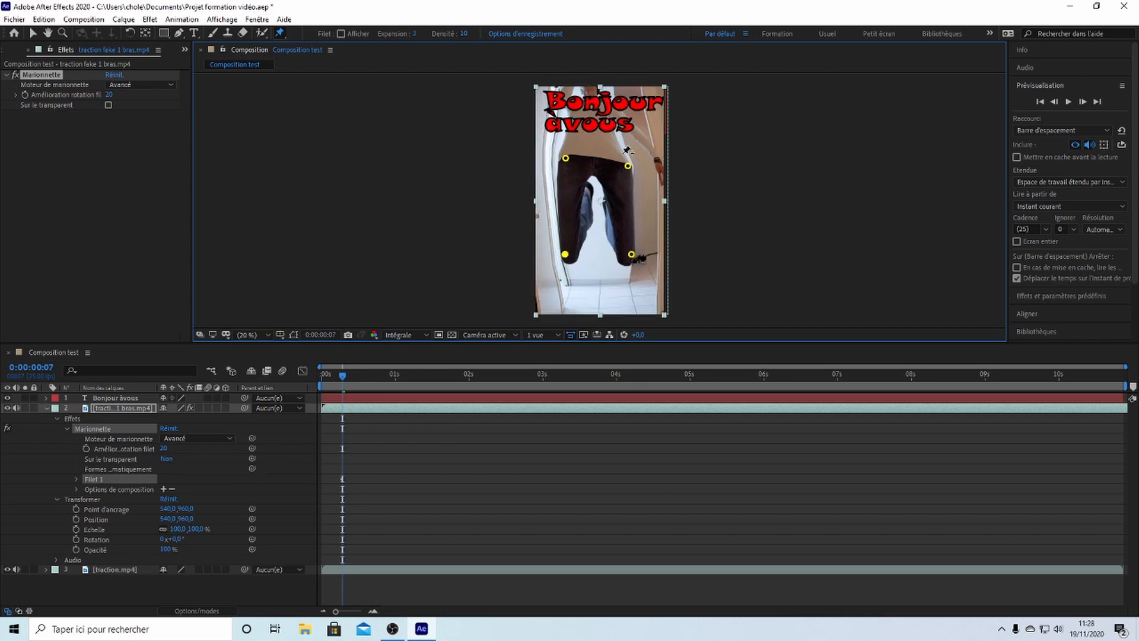
key(ctrl+z)
key(ctrl+z)
key(ctrl+z)
key(ctrl+z)
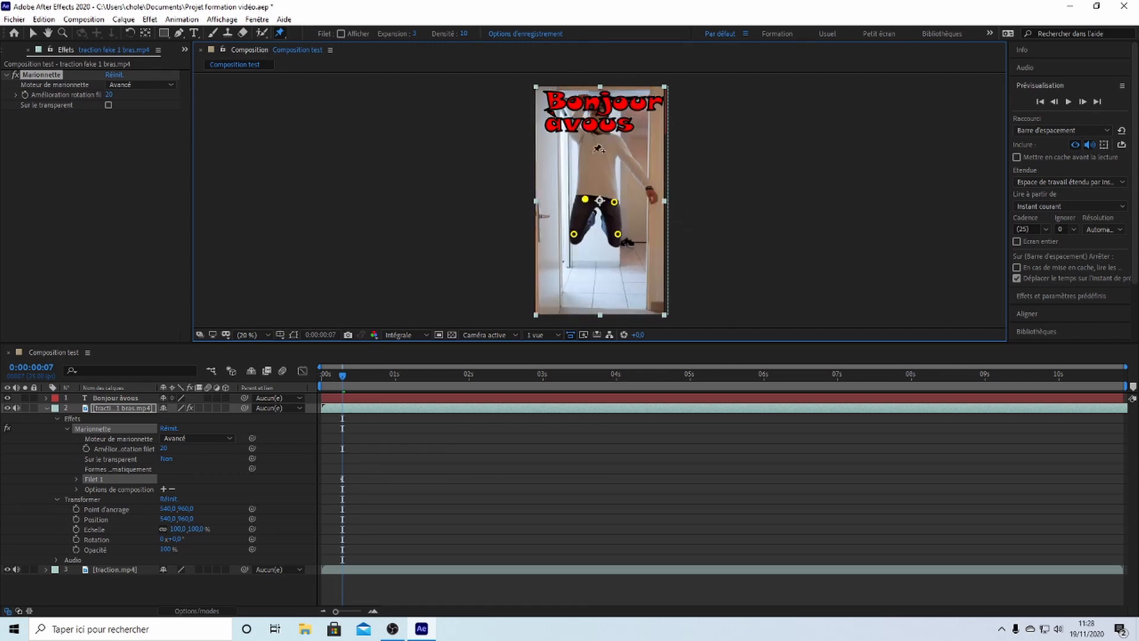
drag(585, 199, 569, 157)
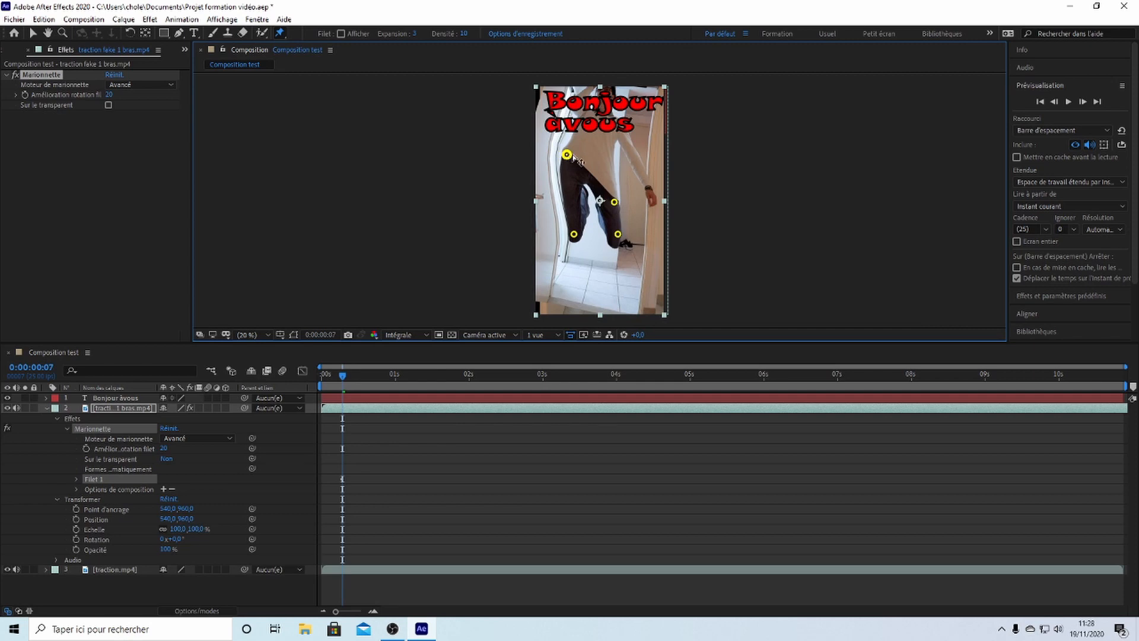
key(ctrl+z)
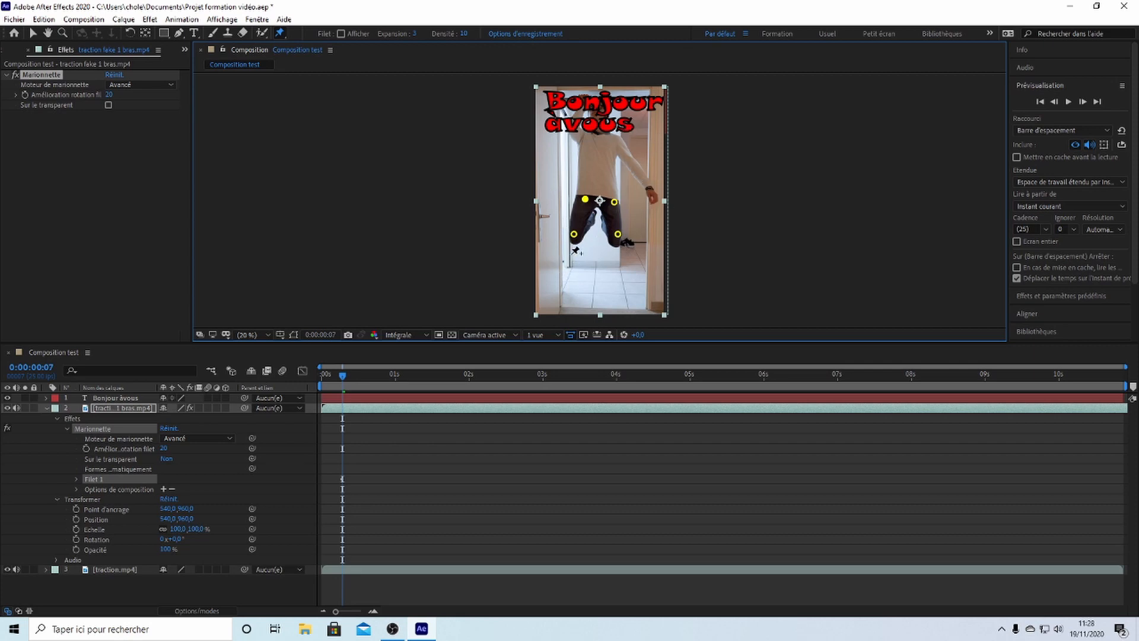
- Pull both knee pins downward to lengthen the trouser legs
drag(575, 236, 585, 275)
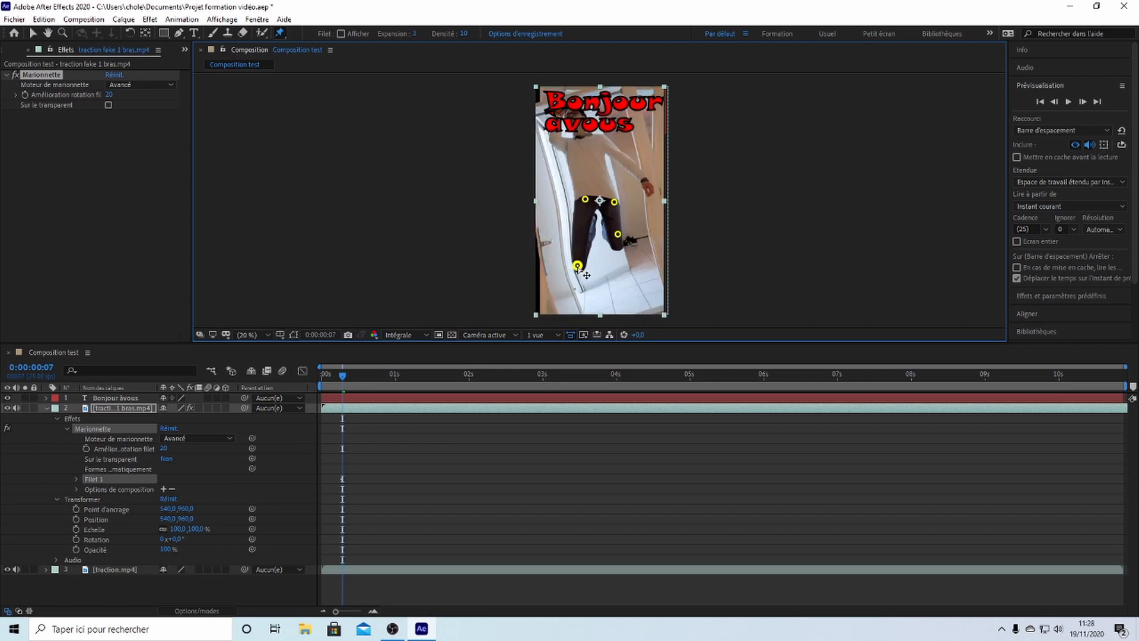
drag(618, 234, 625, 271)
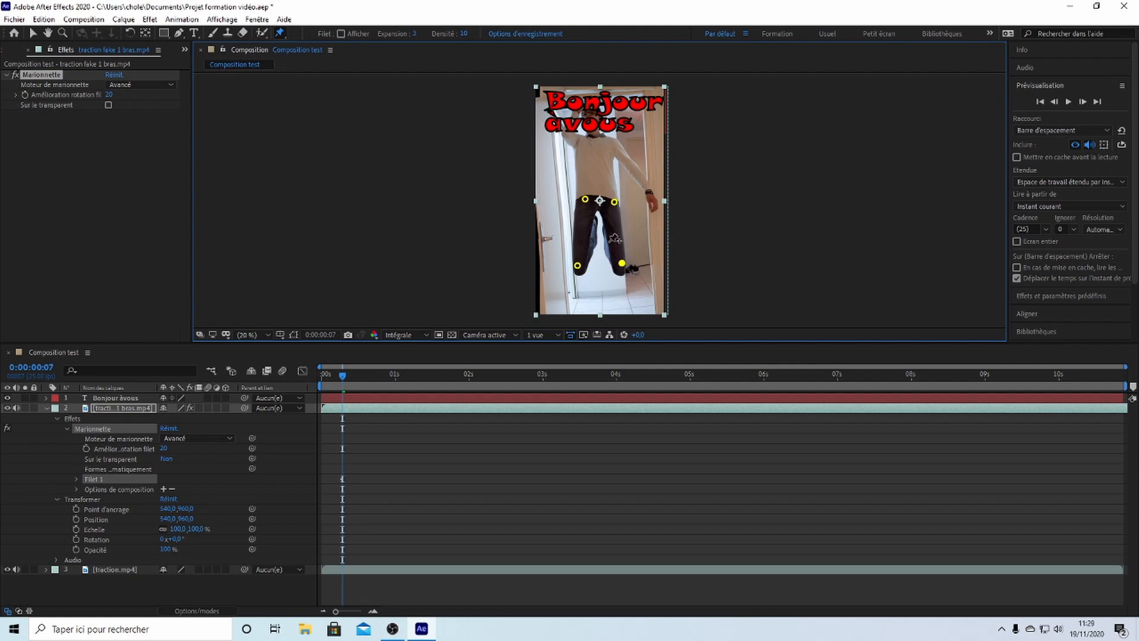
drag(621, 262, 617, 234)
- Delete the Puppet mesh with its pins, collapse the video layer's properties and return to the Selection tool
key(Delete)
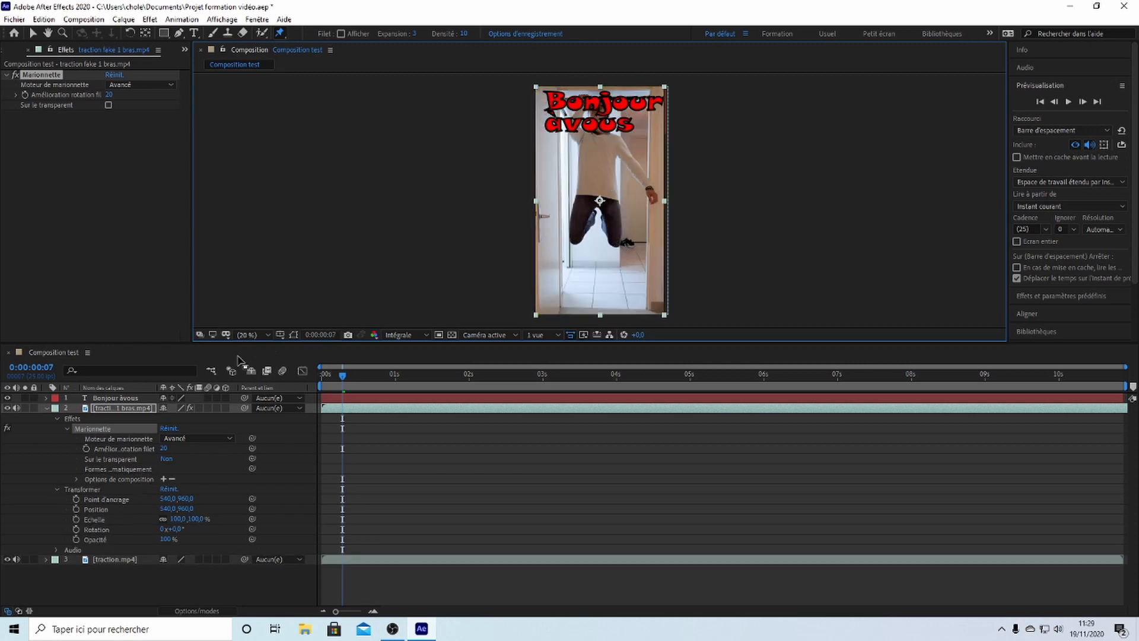
click(46, 408)
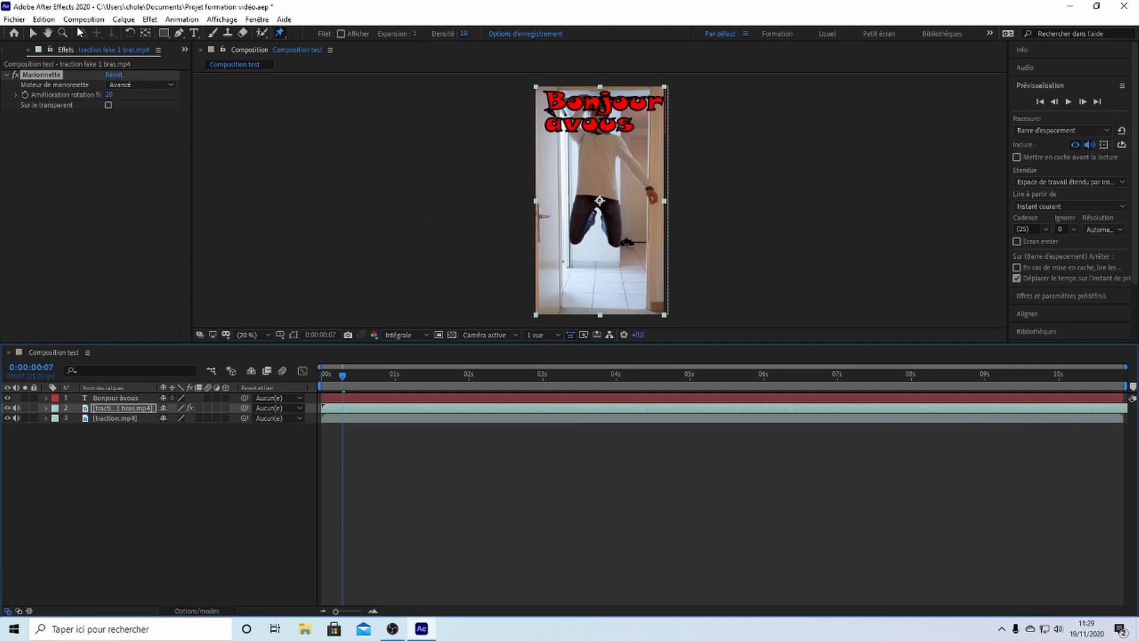
click(32, 34)
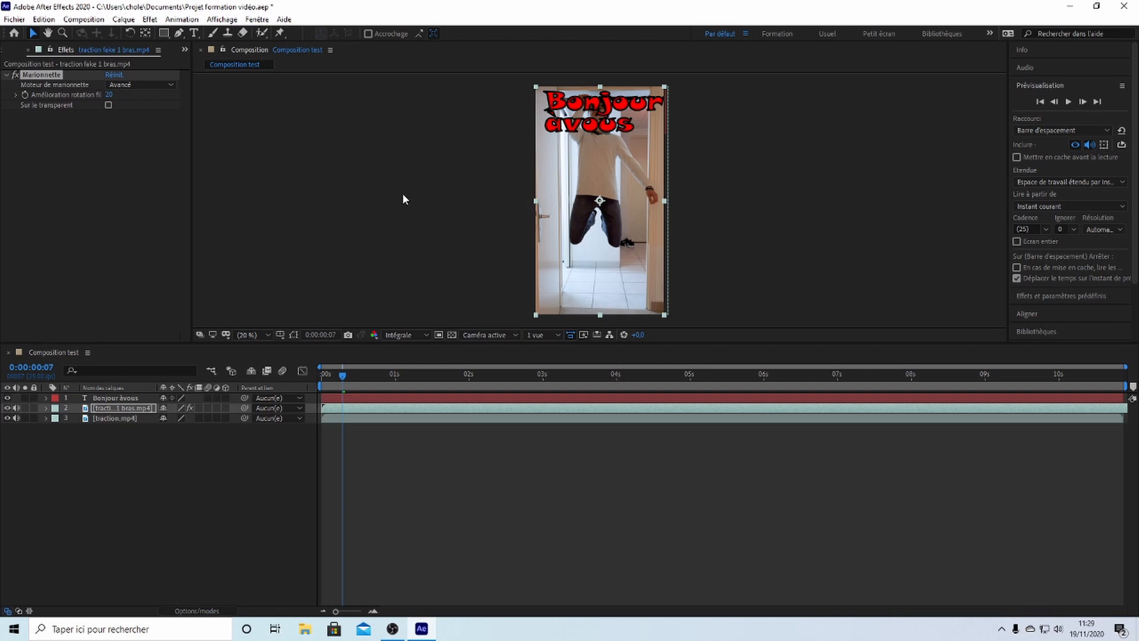
- Look at the colour and cursor position information, and bring up the audio level meters
click(1036, 84)
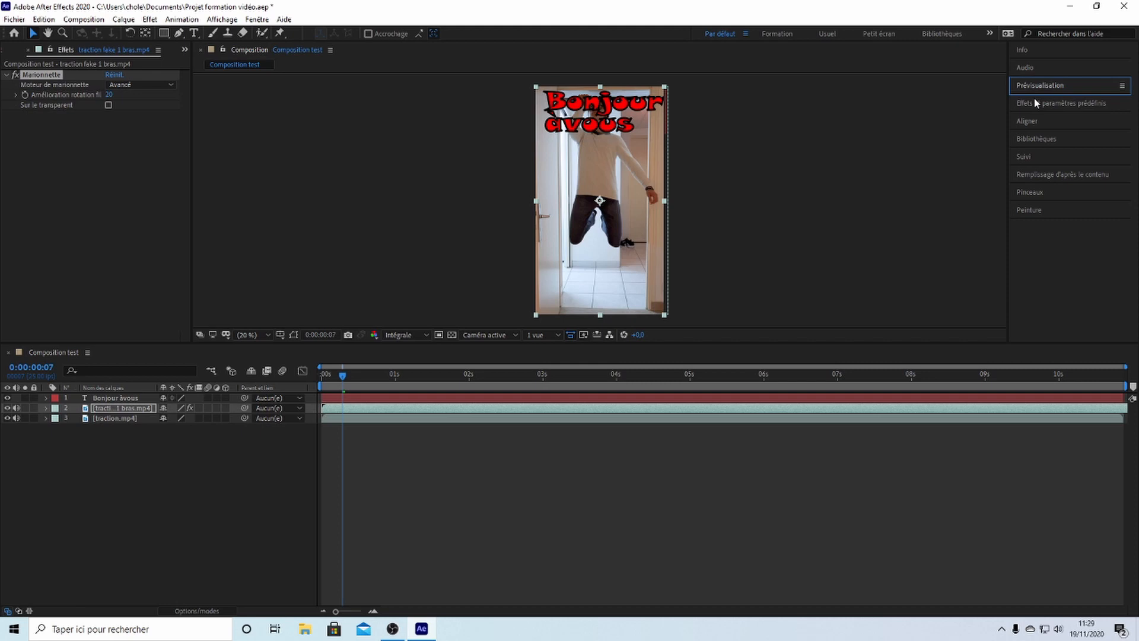
click(1061, 49)
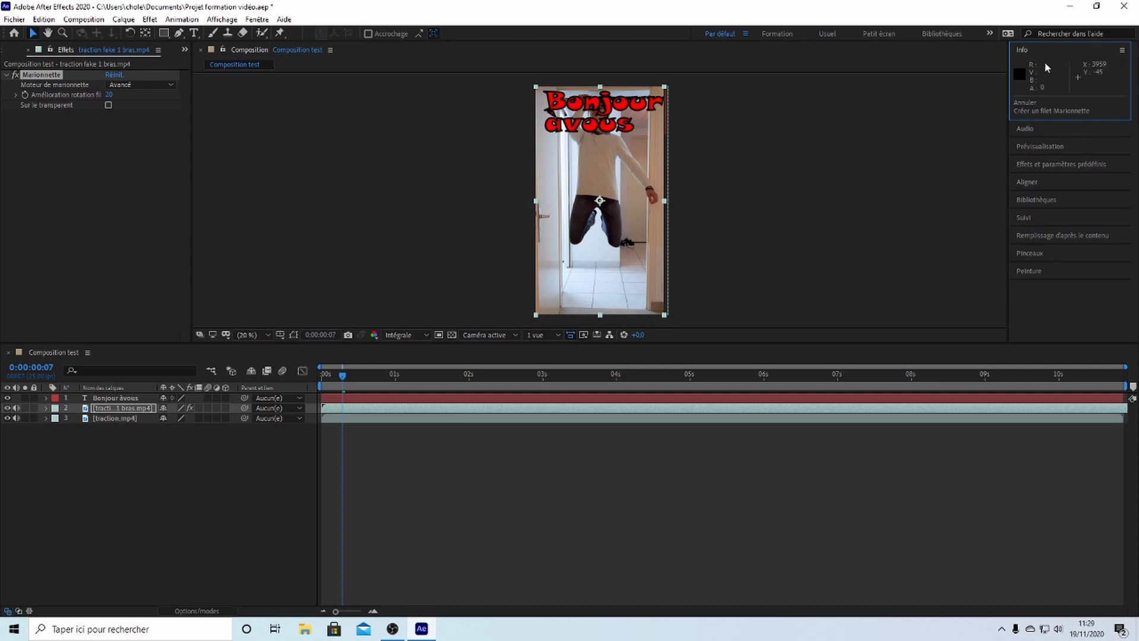
click(1043, 52)
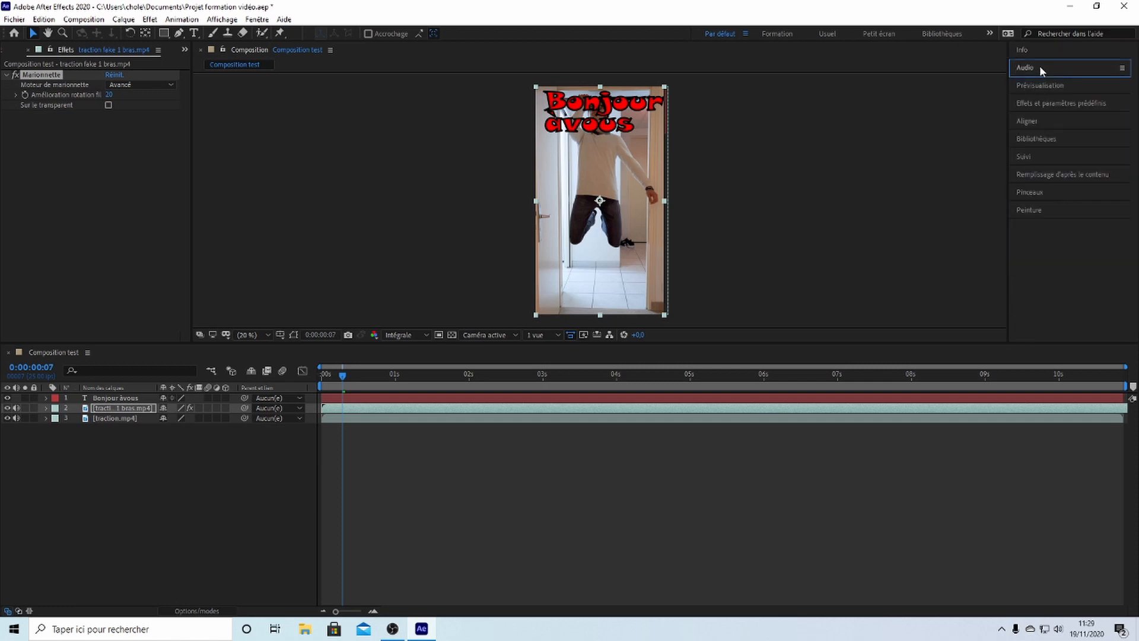
click(1039, 65)
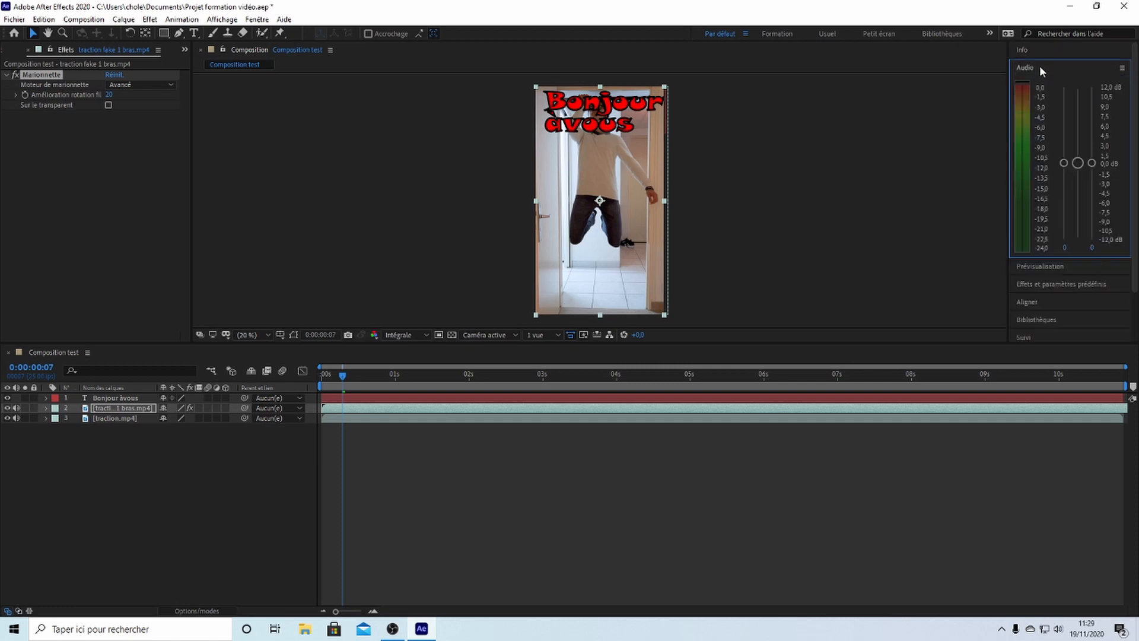
- Play the composition from 0:00:00:07 to 0:00:03:19 while watching the audio levels
click(343, 376)
key(space)
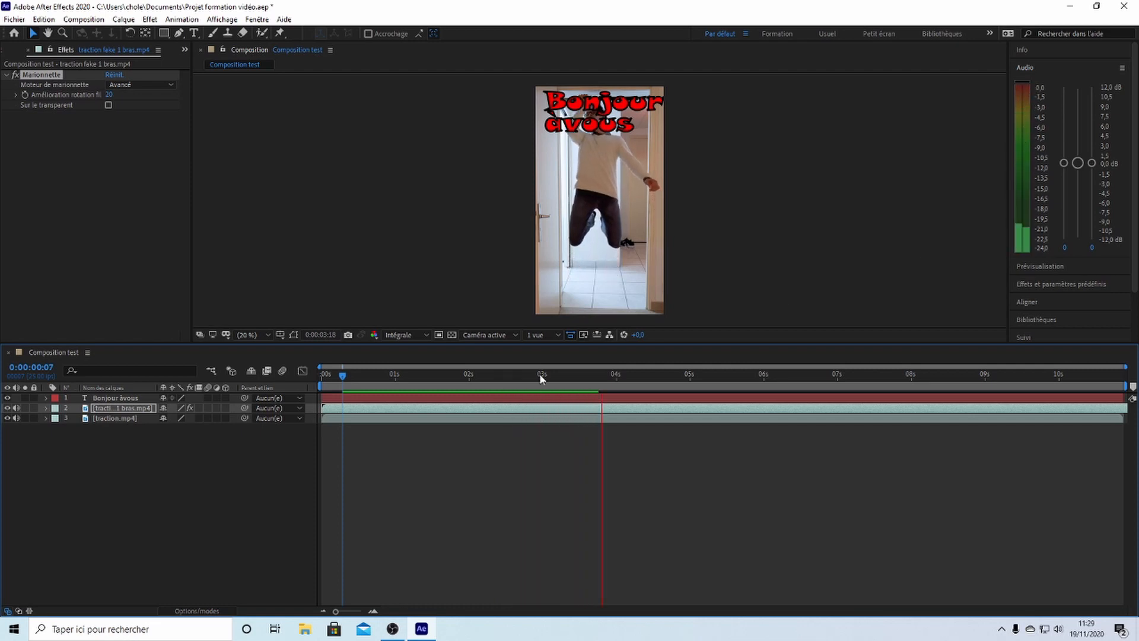
key(space)
- Set the composition preview resolution to half (Un demi) and play from 0:00:02:15 to 0:00:05:17
click(424, 334)
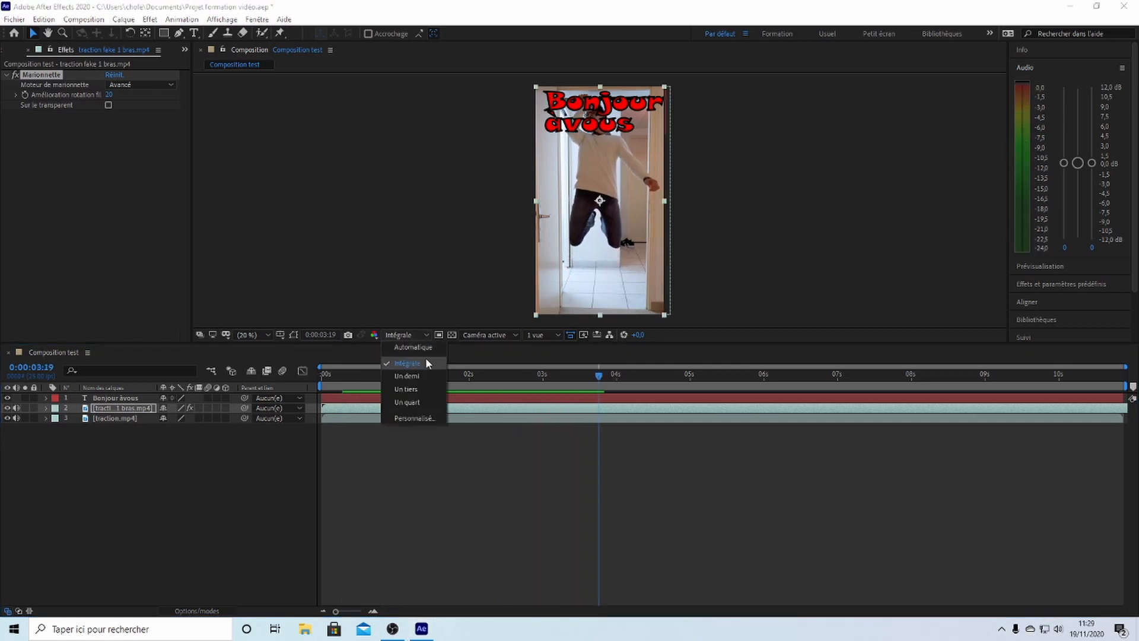
click(421, 370)
click(512, 371)
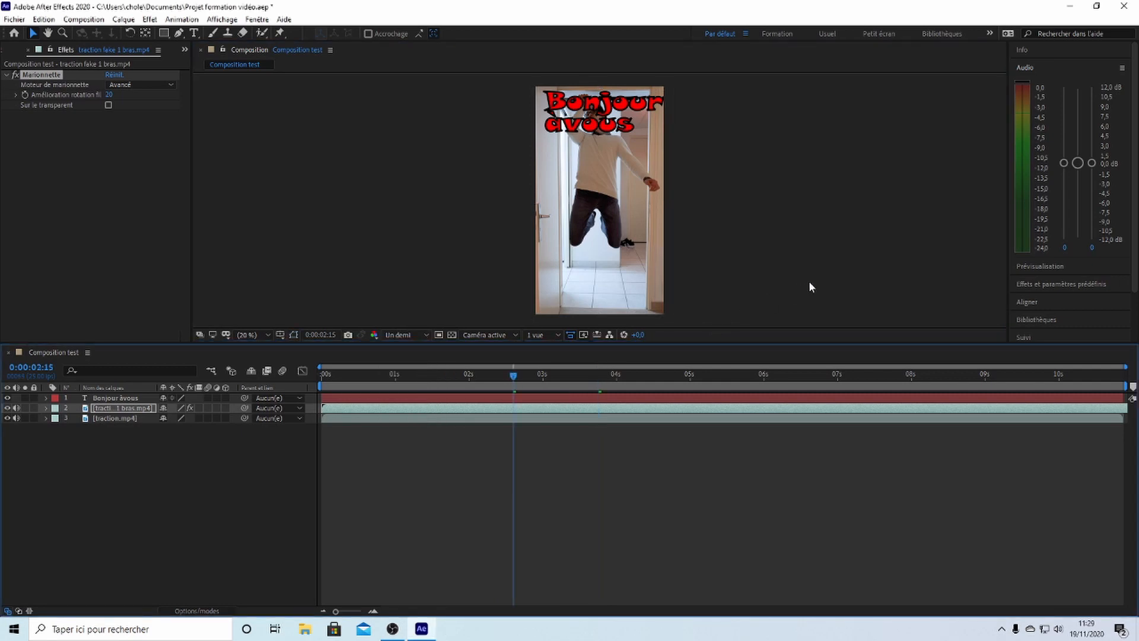
key(space)
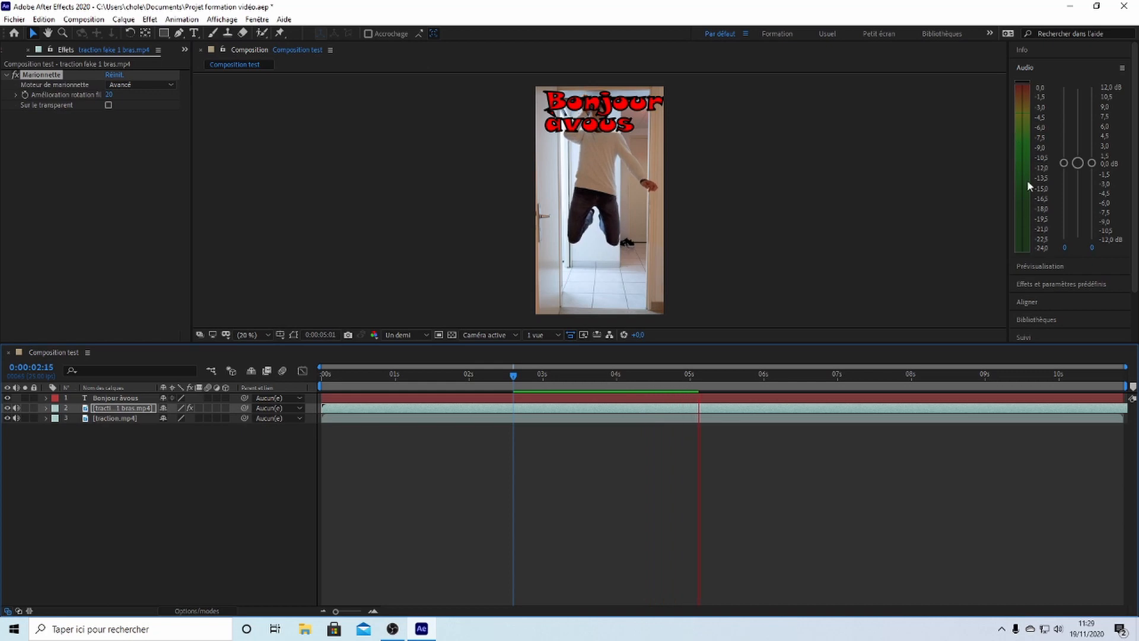
key(space)
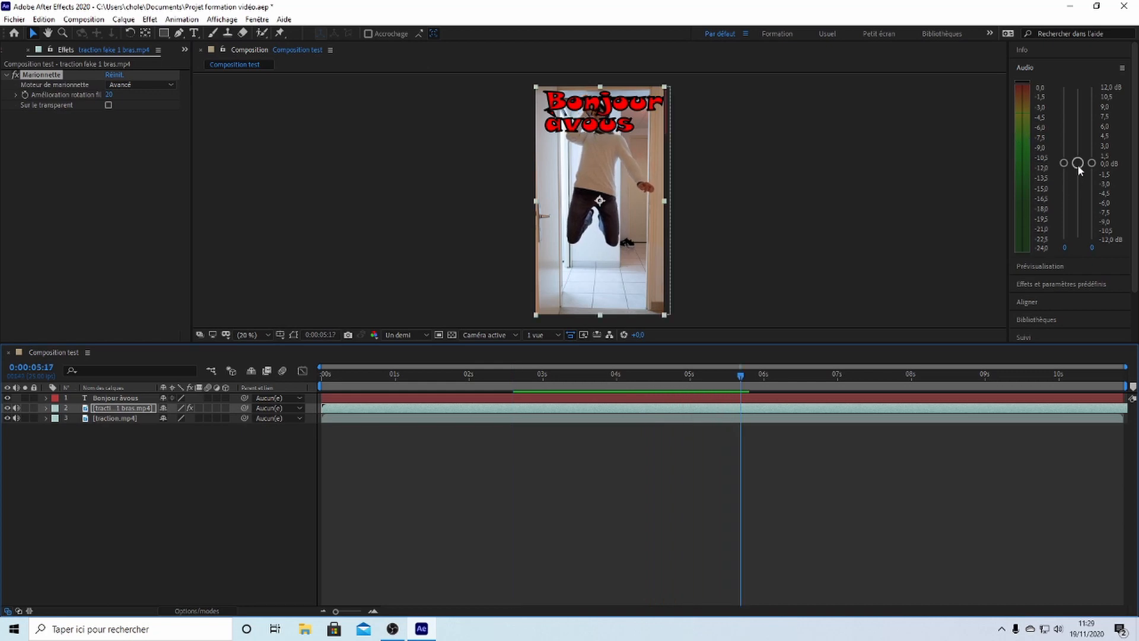
- Try raising the video layer's audio level on both channels together and on individual channels, undoing the changes
drag(1077, 165, 1071, 109)
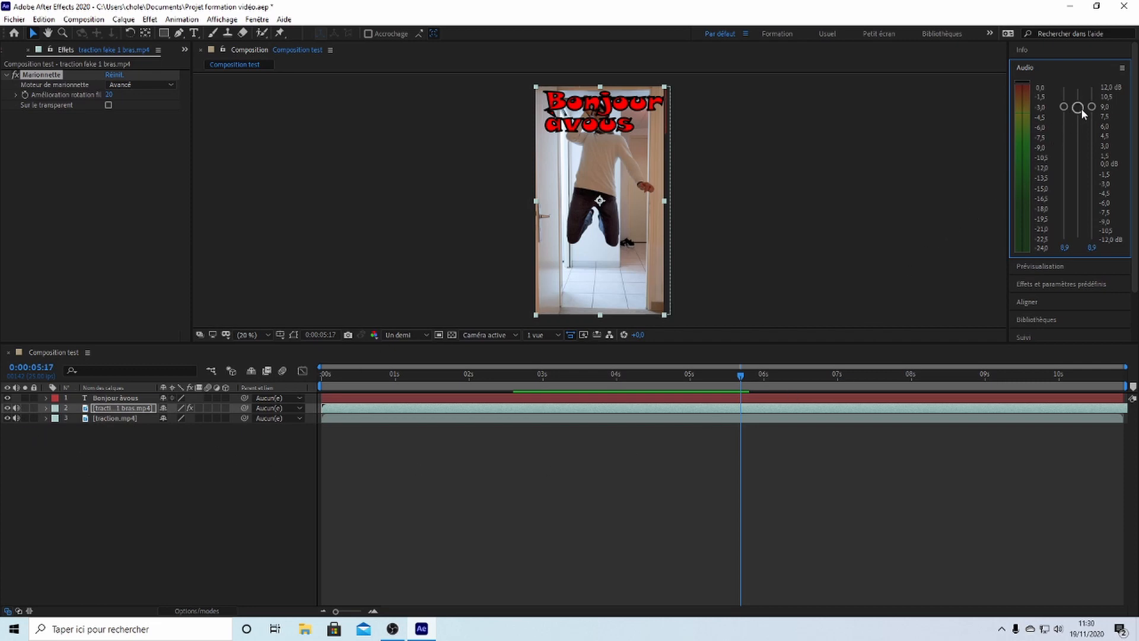
key(ctrl+z)
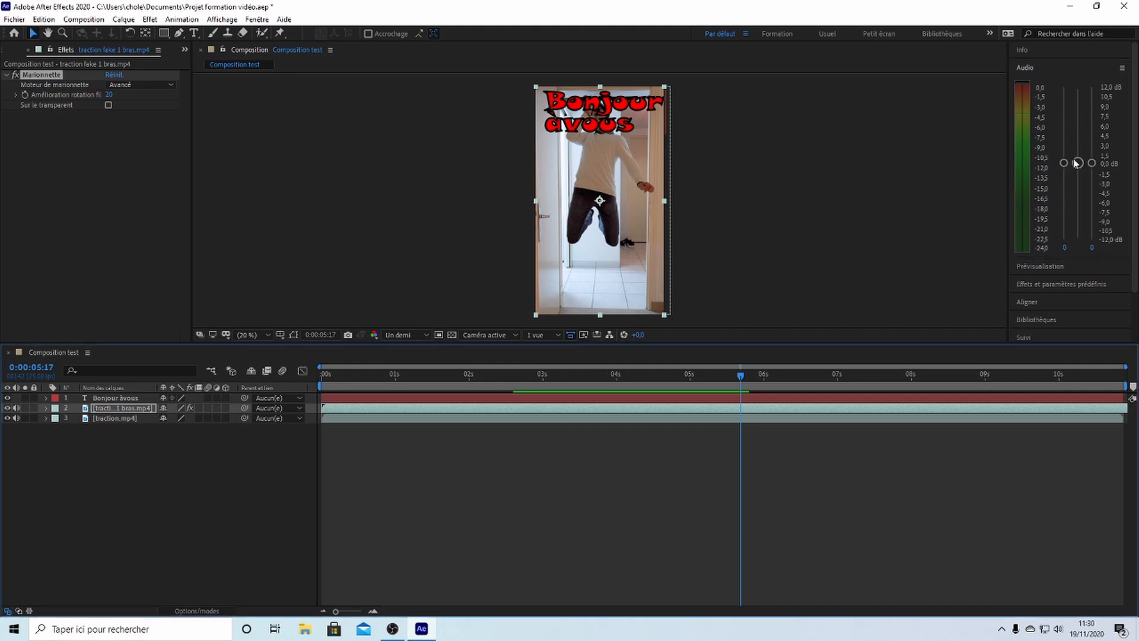
drag(1062, 162, 1062, 94)
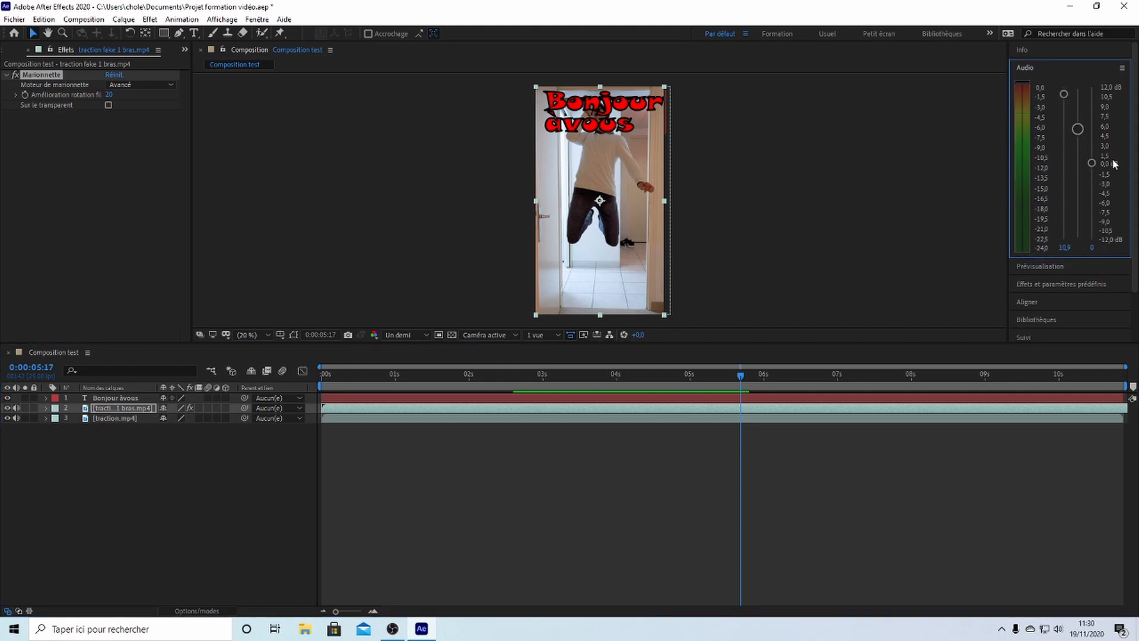
drag(1092, 164, 1089, 99)
key(ctrl+z)
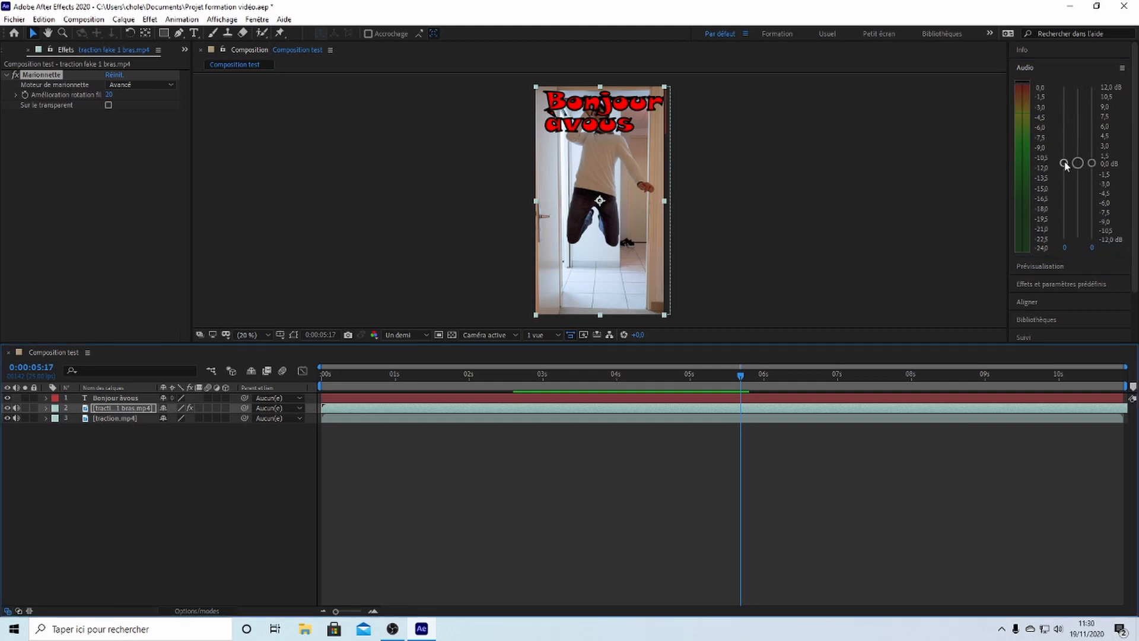
drag(1064, 163, 1069, 91)
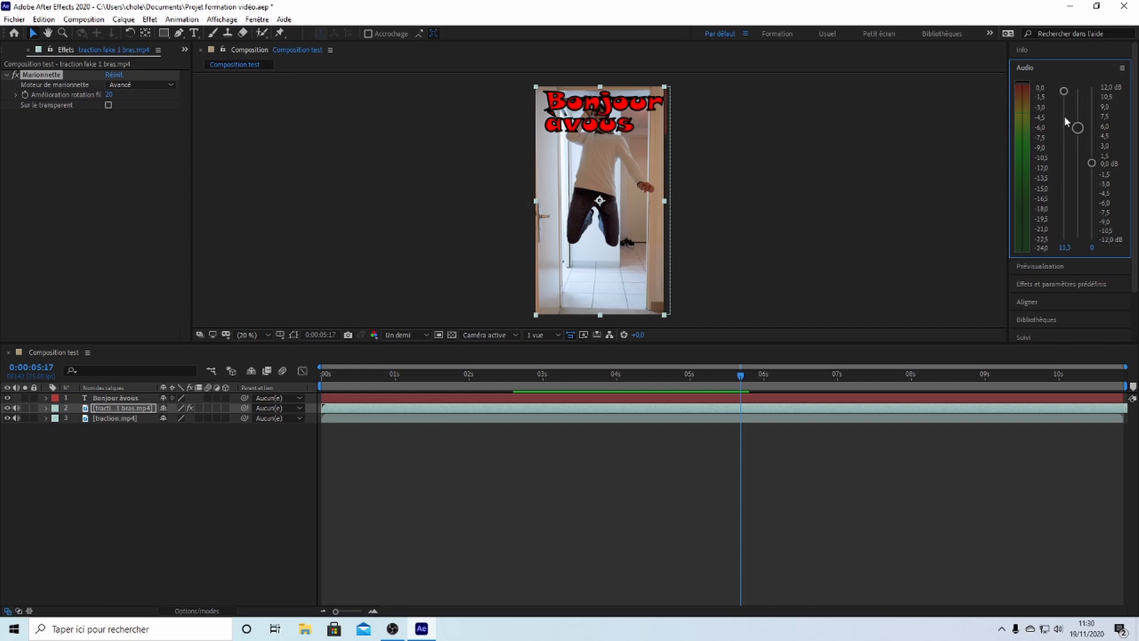
key(ctrl+z)
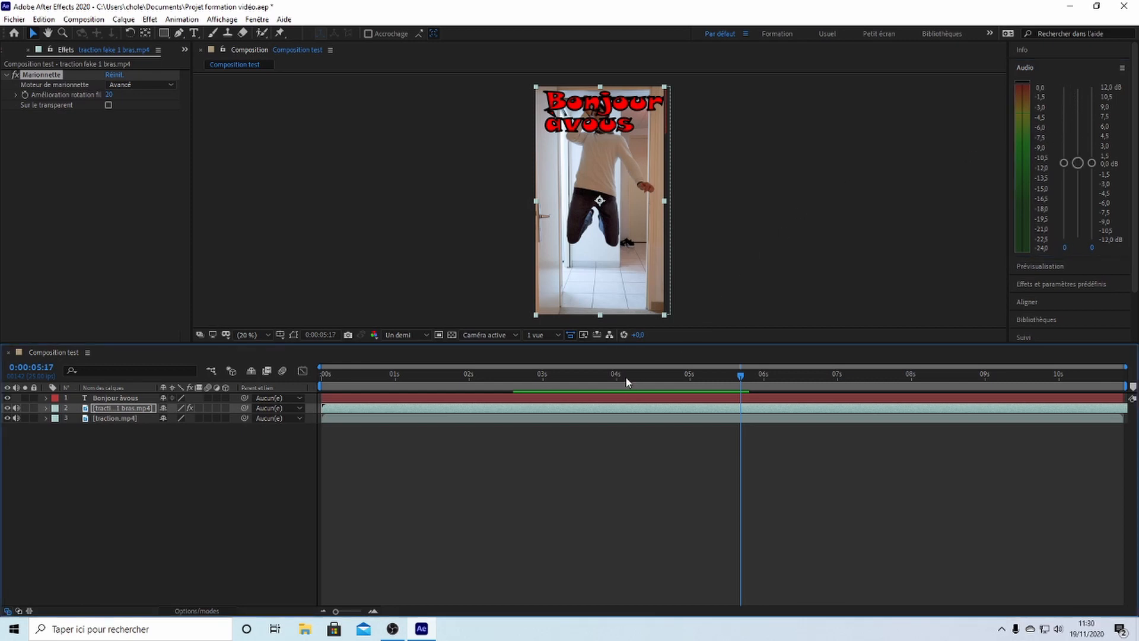
- Swap the audio meters for the preview controls and play the composition from 0:00:02:16 to 0:00:04:20
click(1025, 67)
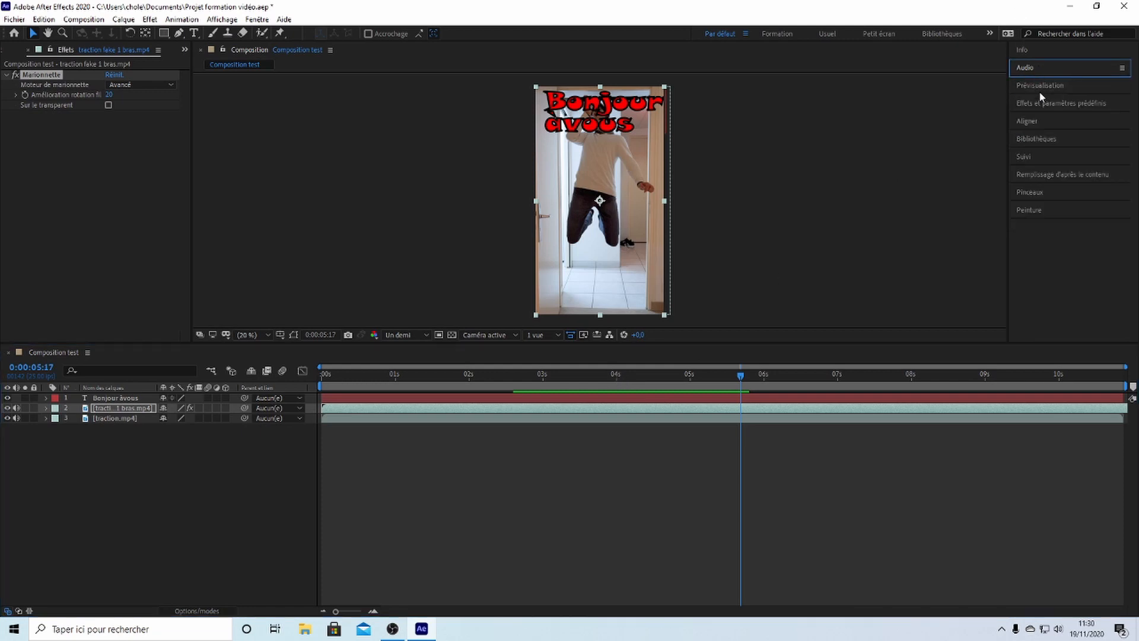
click(1044, 85)
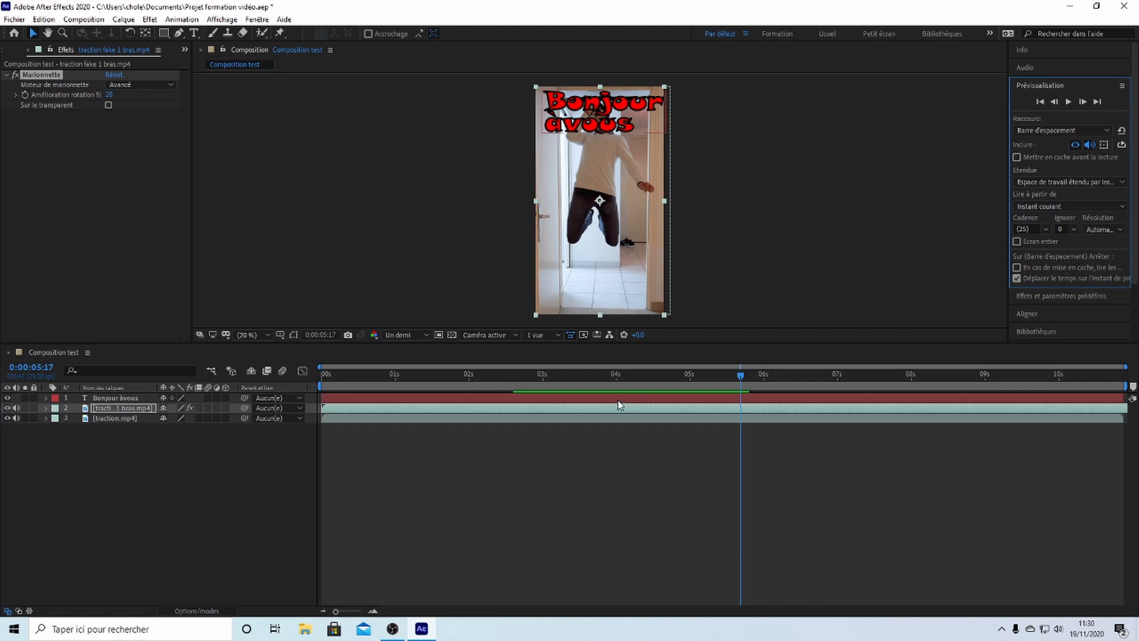
click(515, 372)
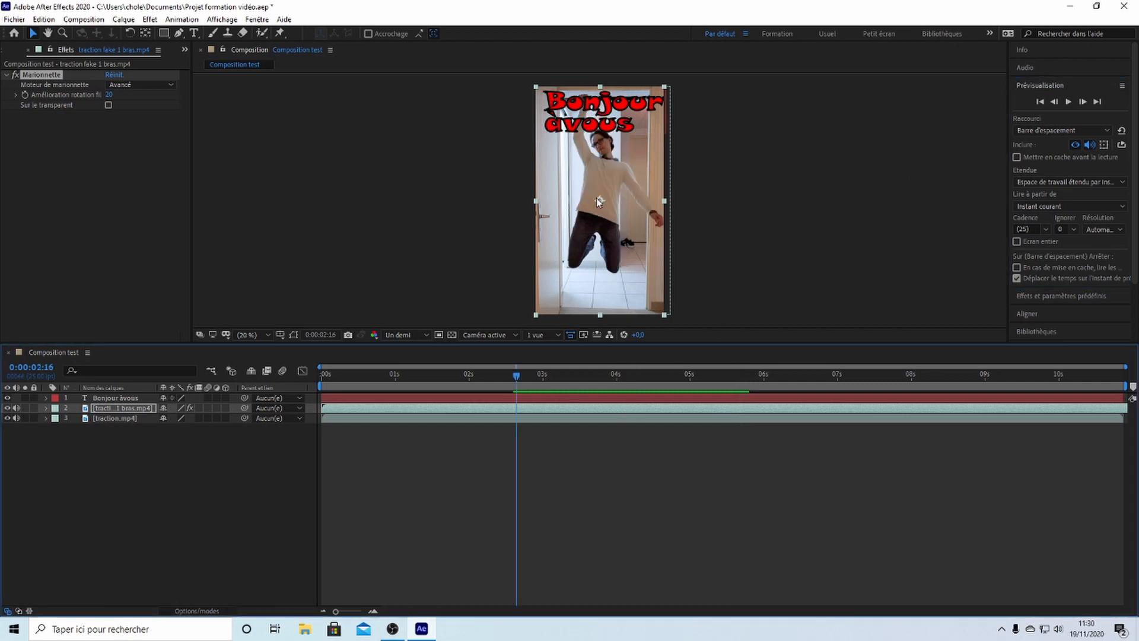
click(1069, 102)
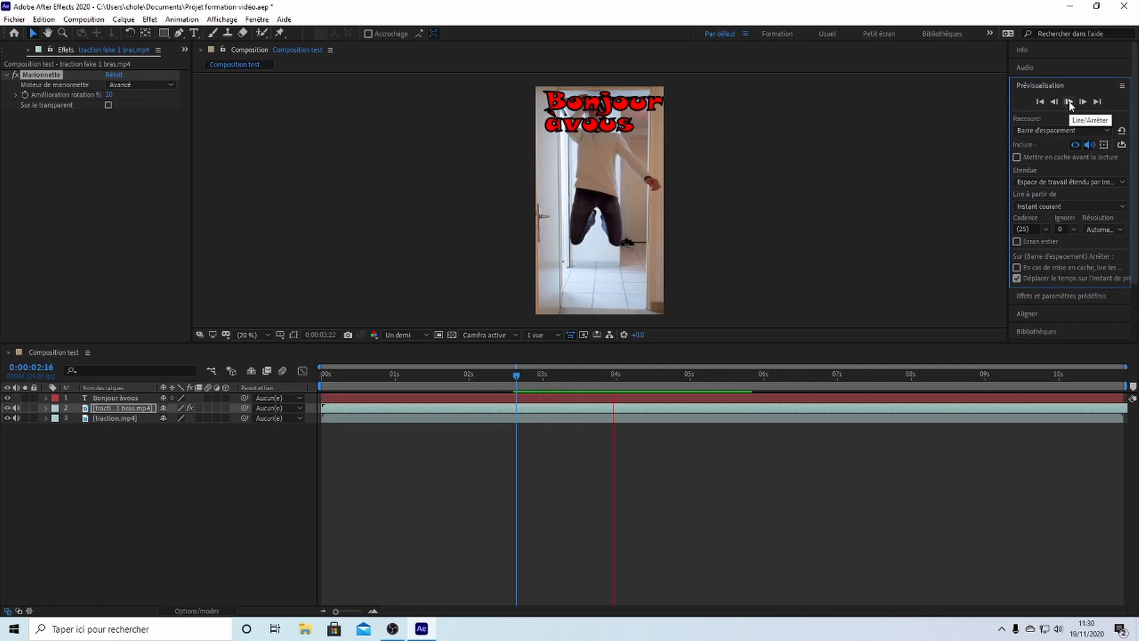
click(1068, 102)
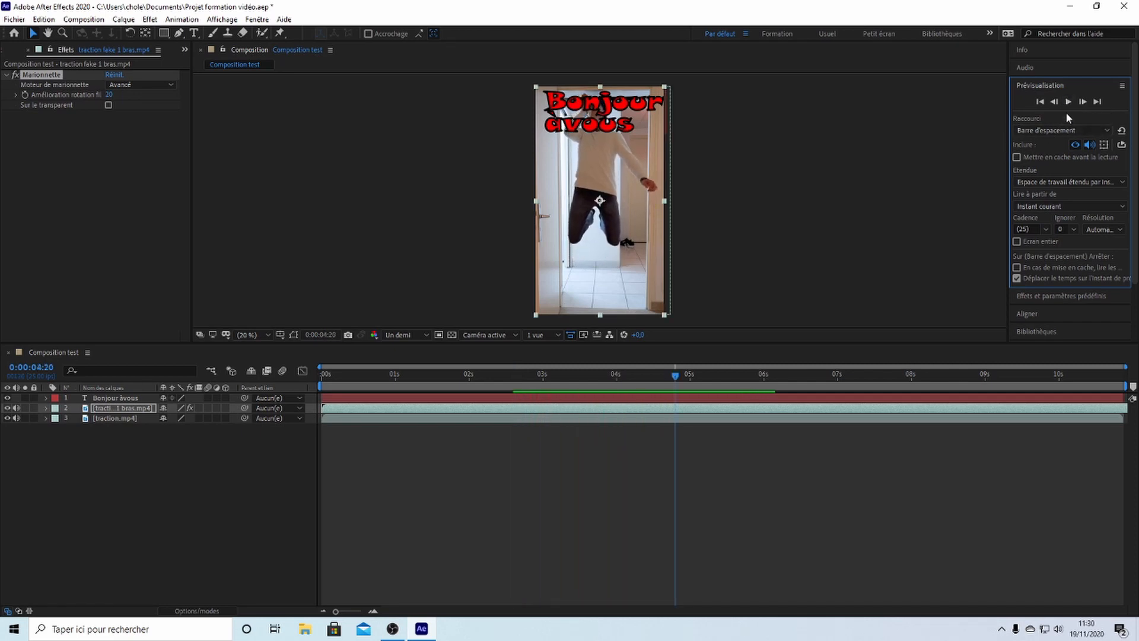
- Step the composition three frames back from 0:00:04:20 and three frames forward again
click(1055, 104)
click(1055, 104)
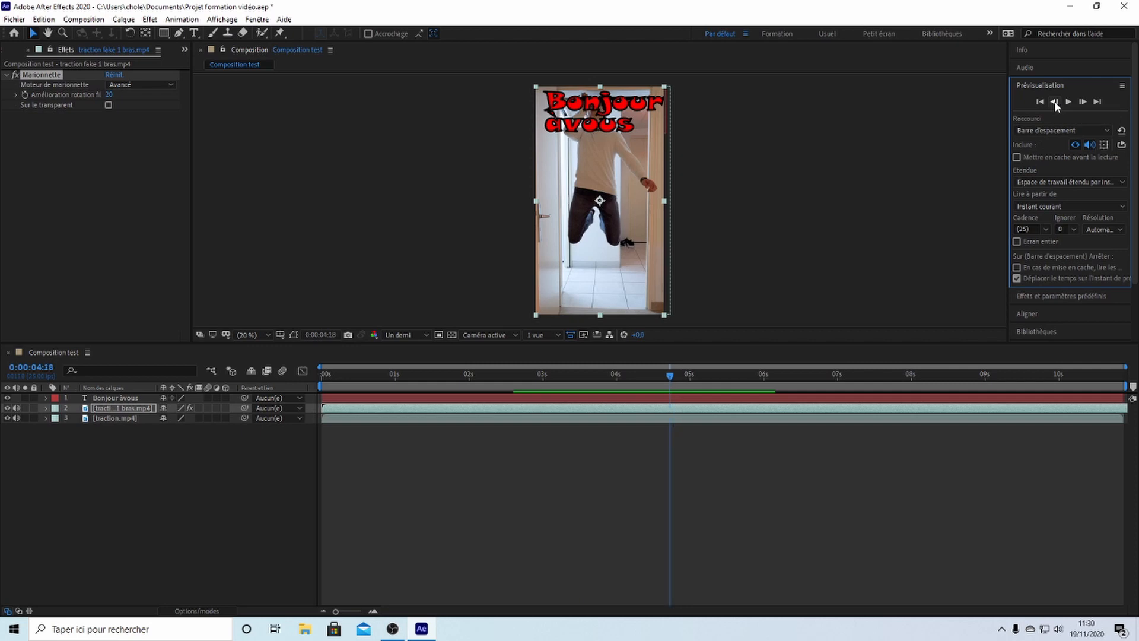
click(1056, 105)
click(1088, 101)
click(1088, 101)
click(1088, 101)
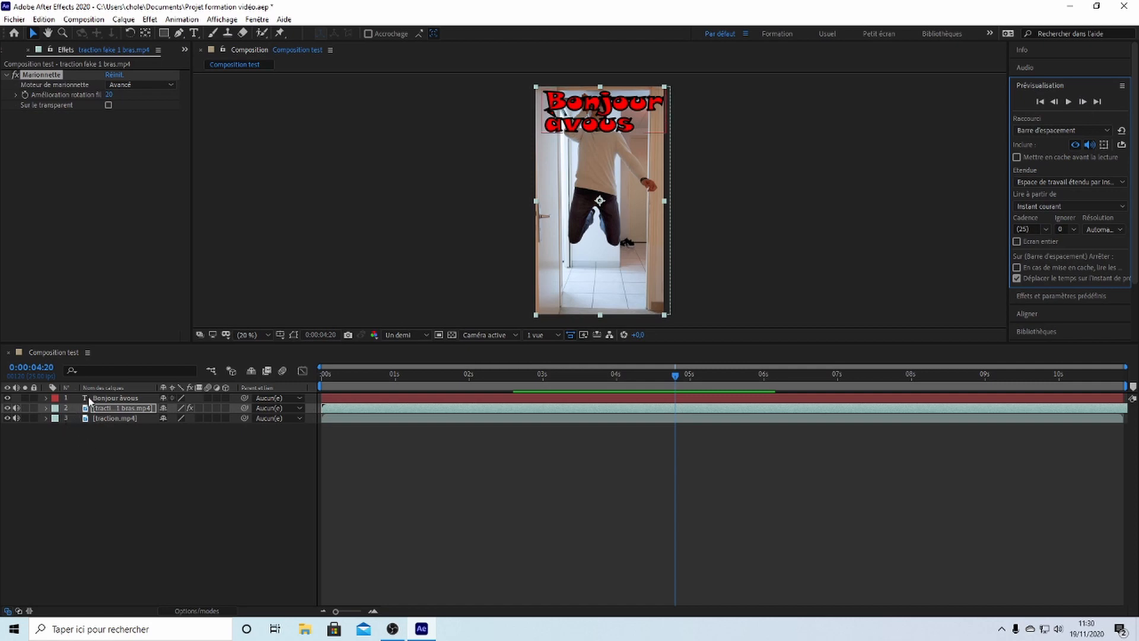
- Hide the Bonjour àvous text layer and step back frame by frame to 0:00:04:14
click(7, 398)
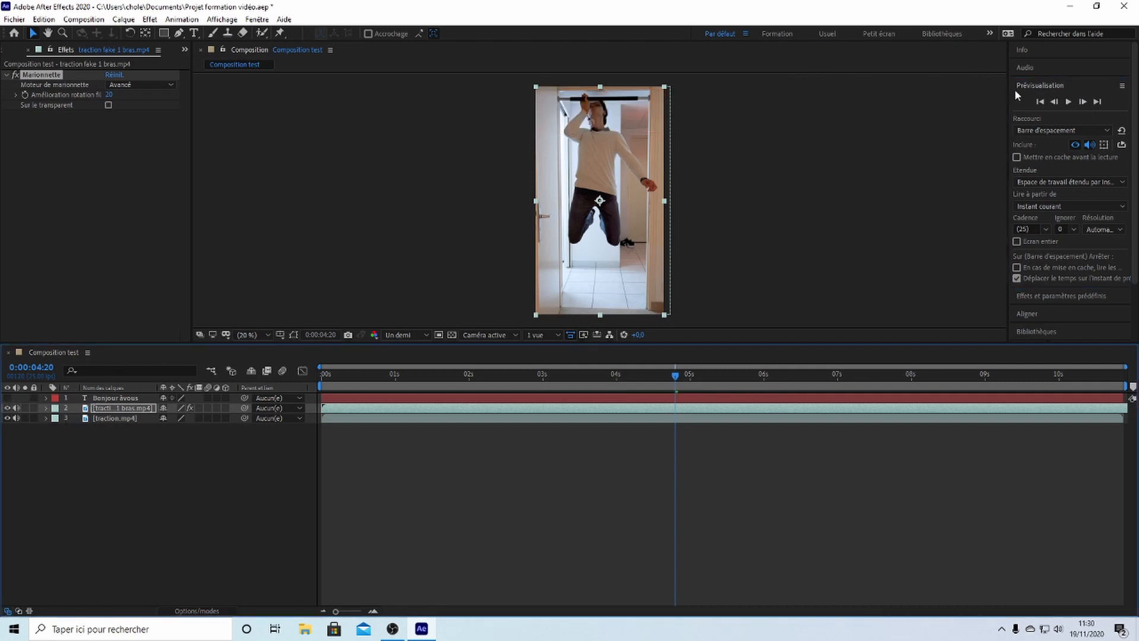
click(1053, 102)
click(1054, 101)
click(1054, 102)
click(1054, 101)
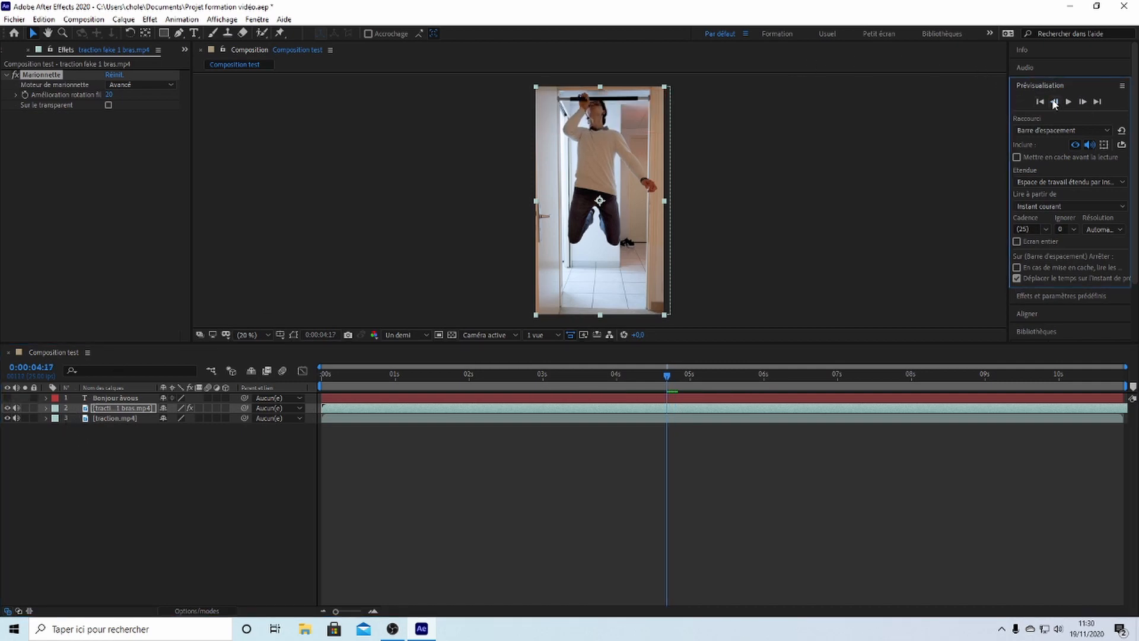
click(1054, 101)
click(1053, 101)
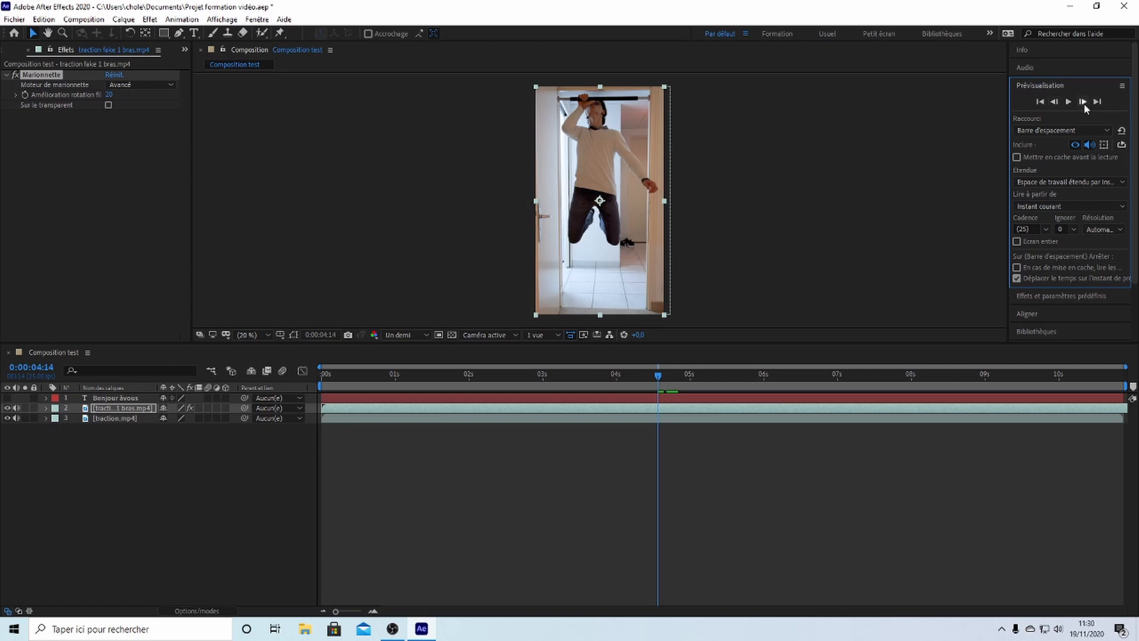
- Advance frame by frame to 0:00:04:18, and visit the composition's last and first frames
click(1083, 102)
click(1083, 101)
click(1083, 102)
click(1083, 101)
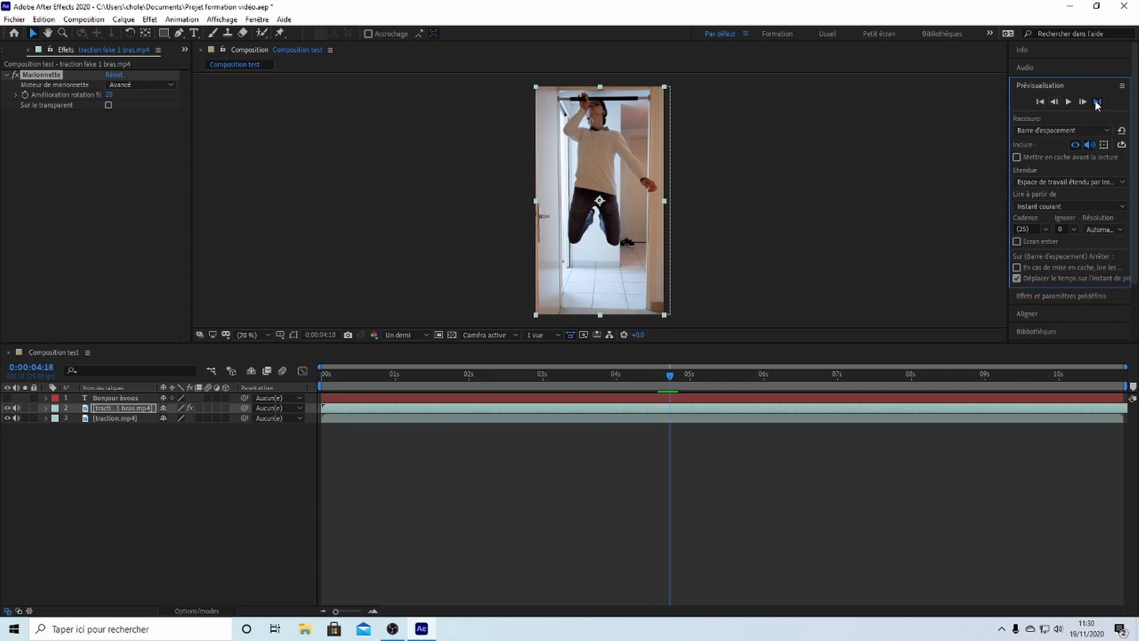
click(1097, 103)
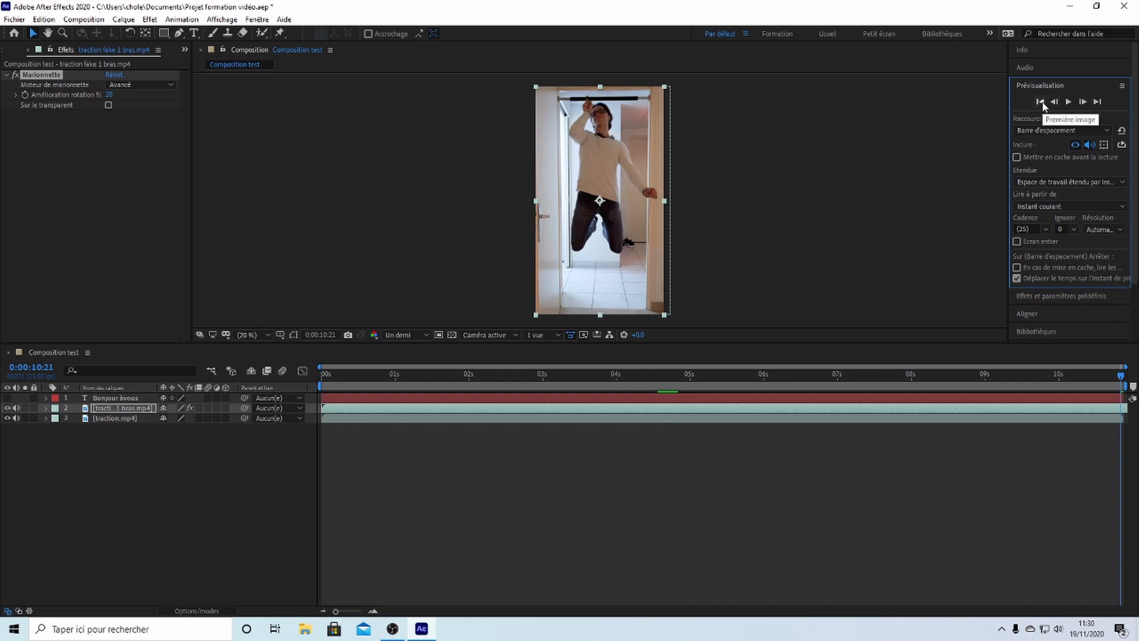
click(1040, 102)
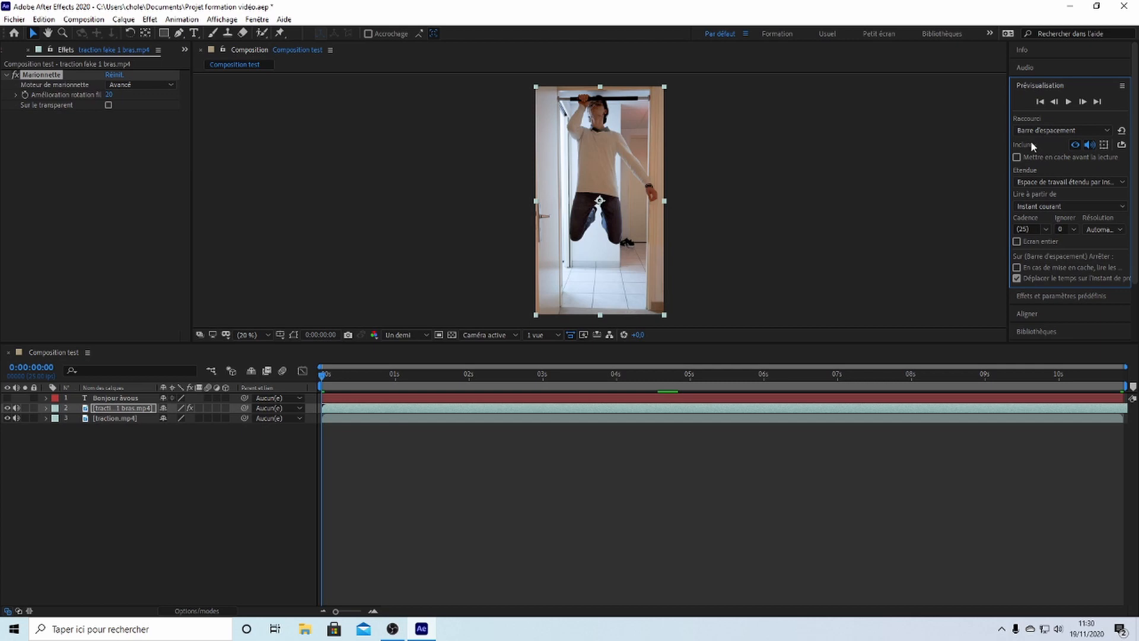
- Review the shortcut choices for preview playback, keep Barre d'espacement selected and collapse the preview controls
click(1043, 131)
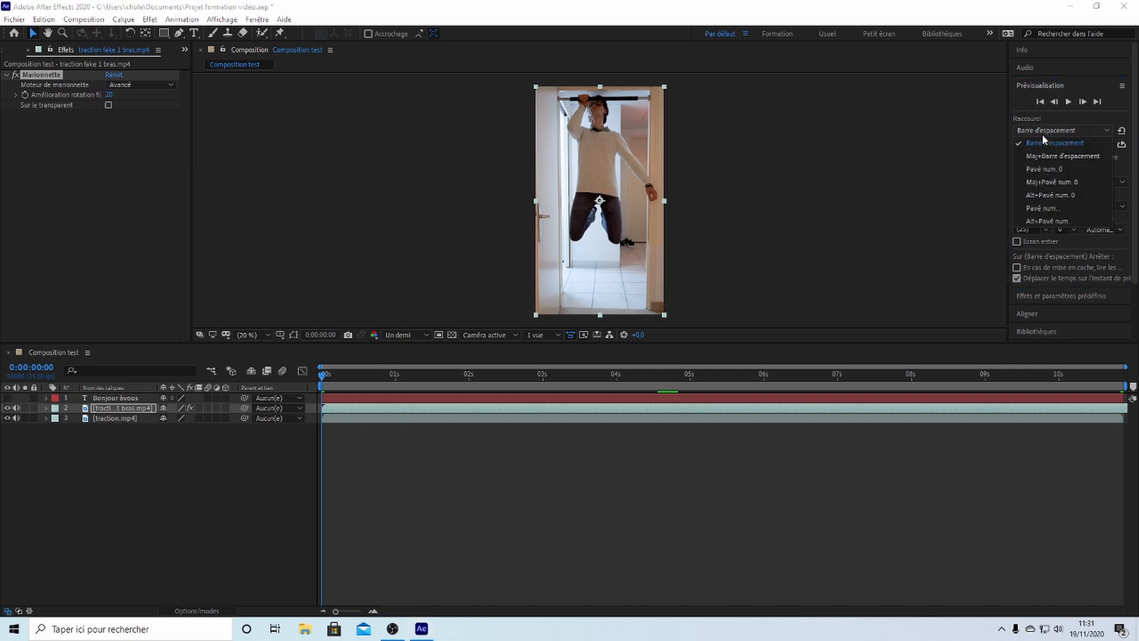
click(1053, 134)
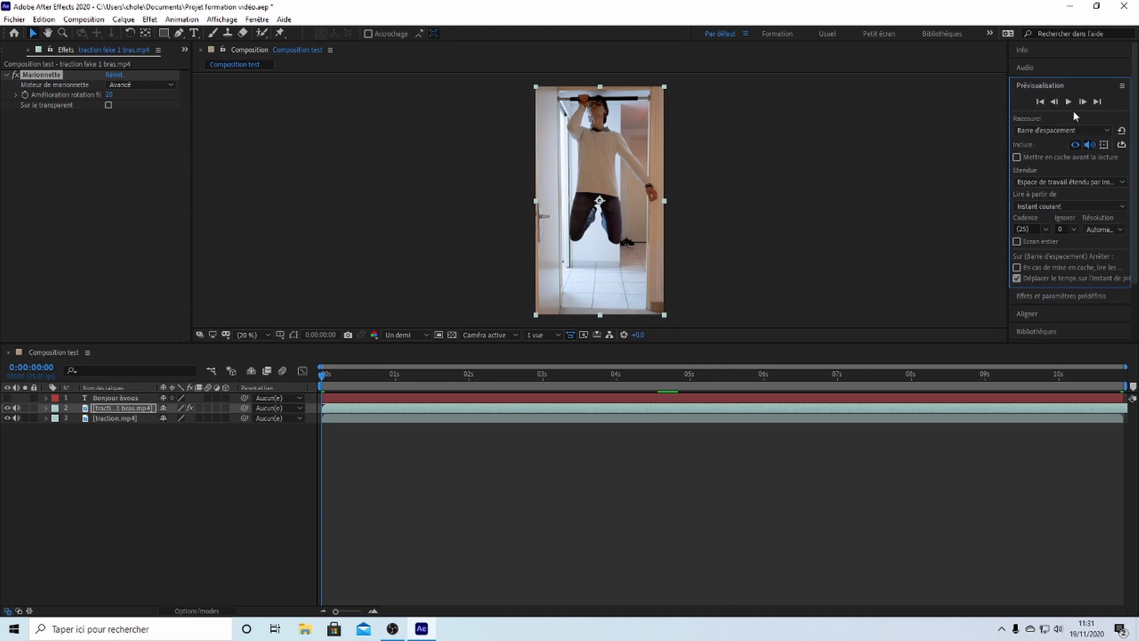
click(1059, 133)
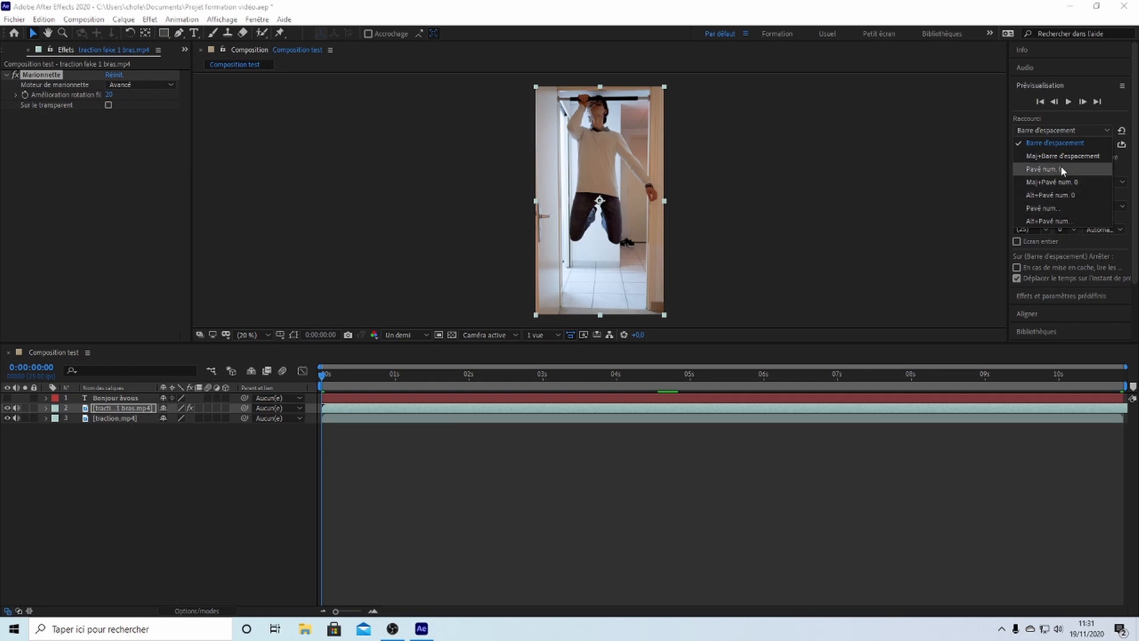
click(1049, 136)
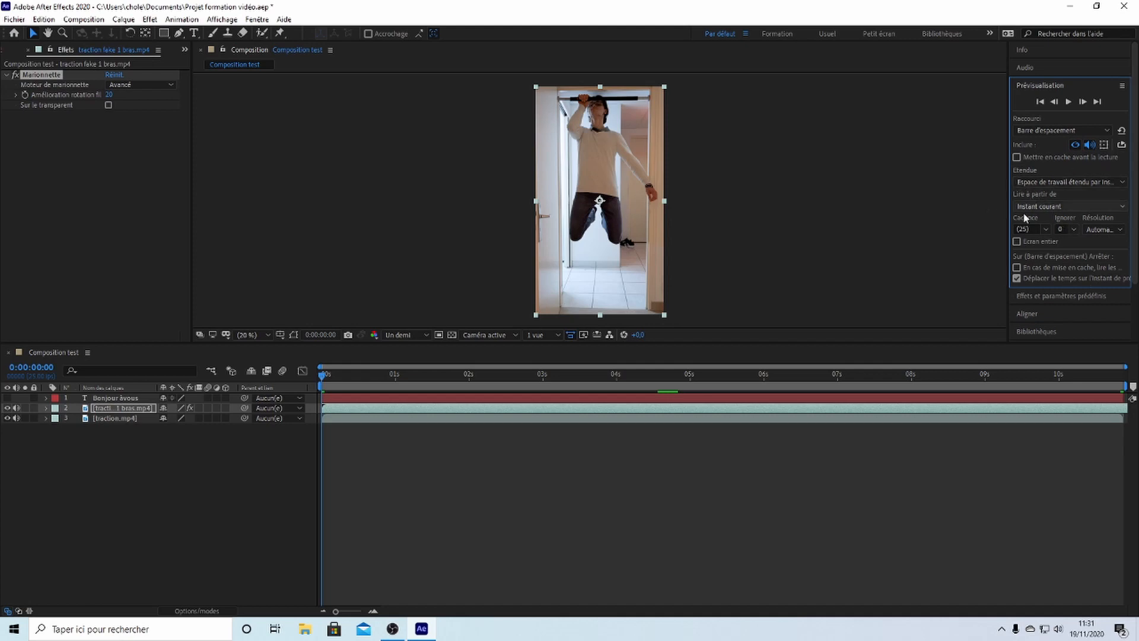
click(1038, 86)
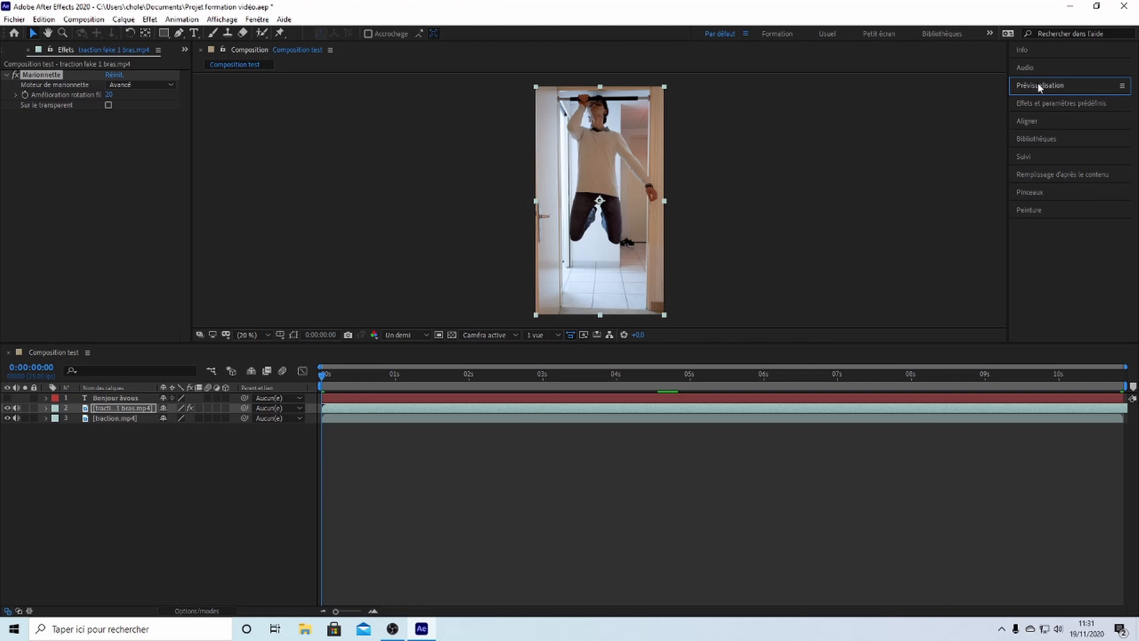
- Bring up the effects and presets library and browse through its effect categories
click(1032, 114)
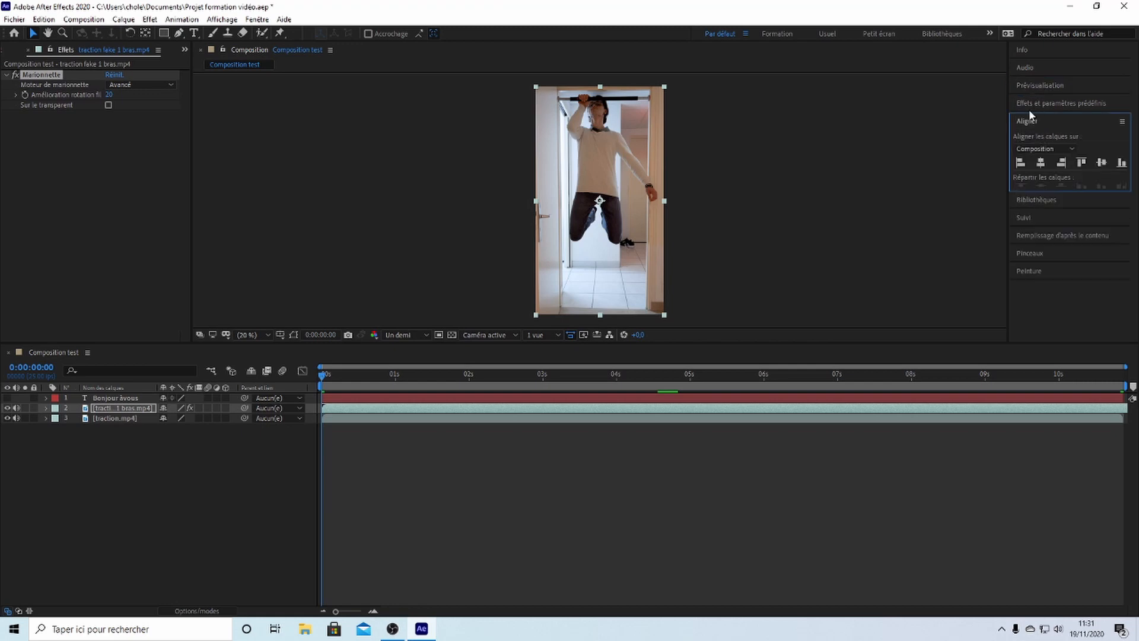
click(1030, 106)
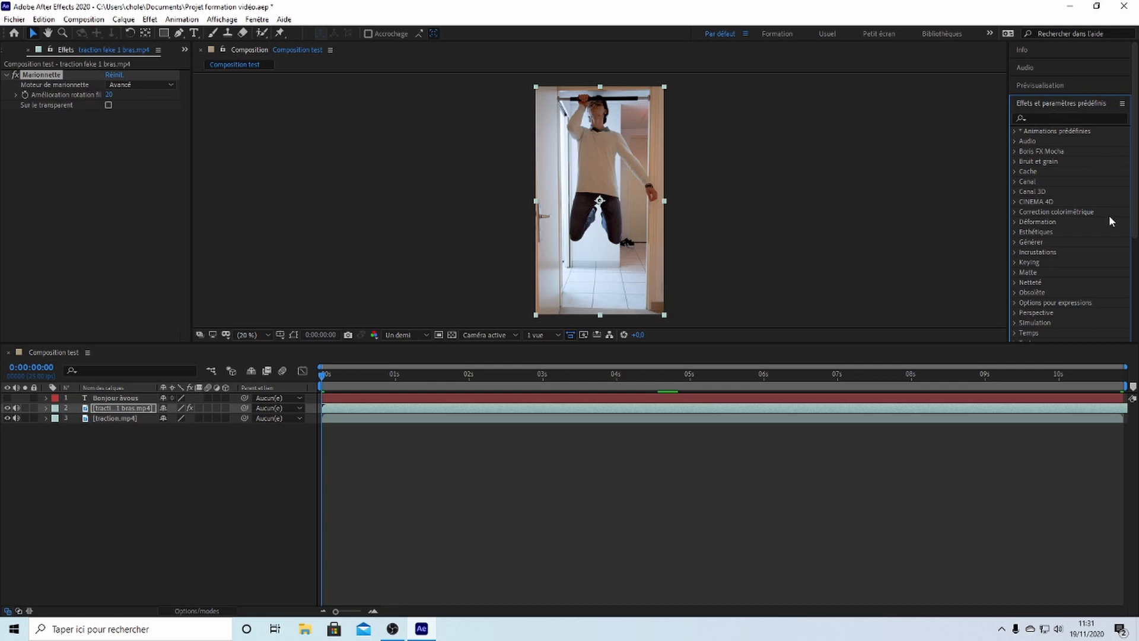
scroll(1108, 215, down, 3)
scroll(1102, 223, up, 2)
scroll(1102, 223, down, 1)
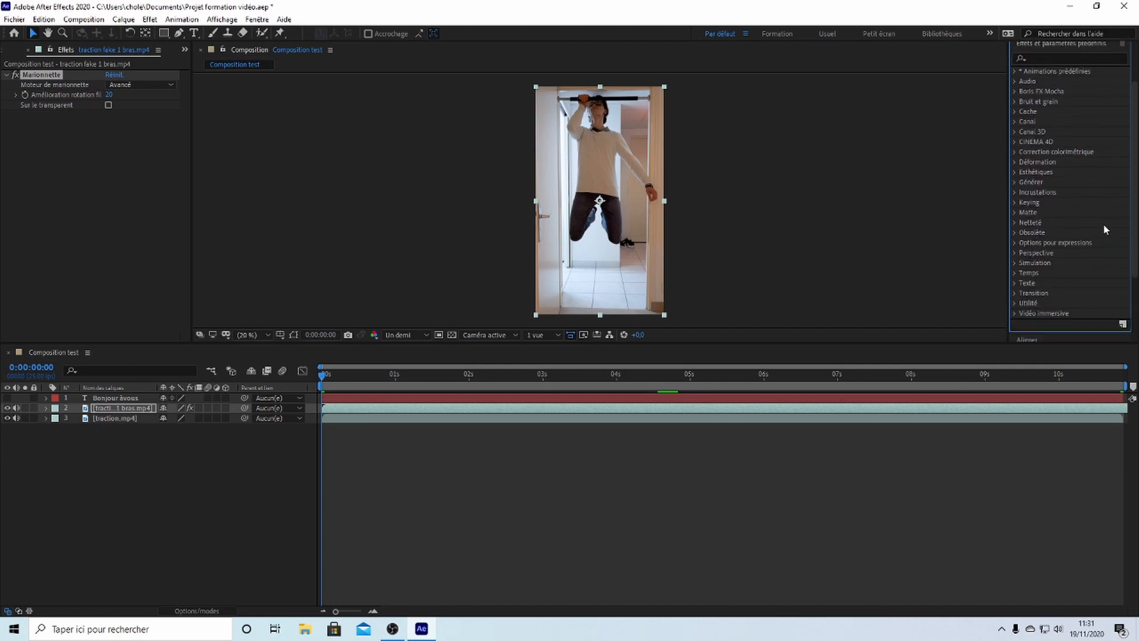
scroll(1102, 223, up, 1)
scroll(1104, 229, down, 1)
scroll(1101, 221, up, 2)
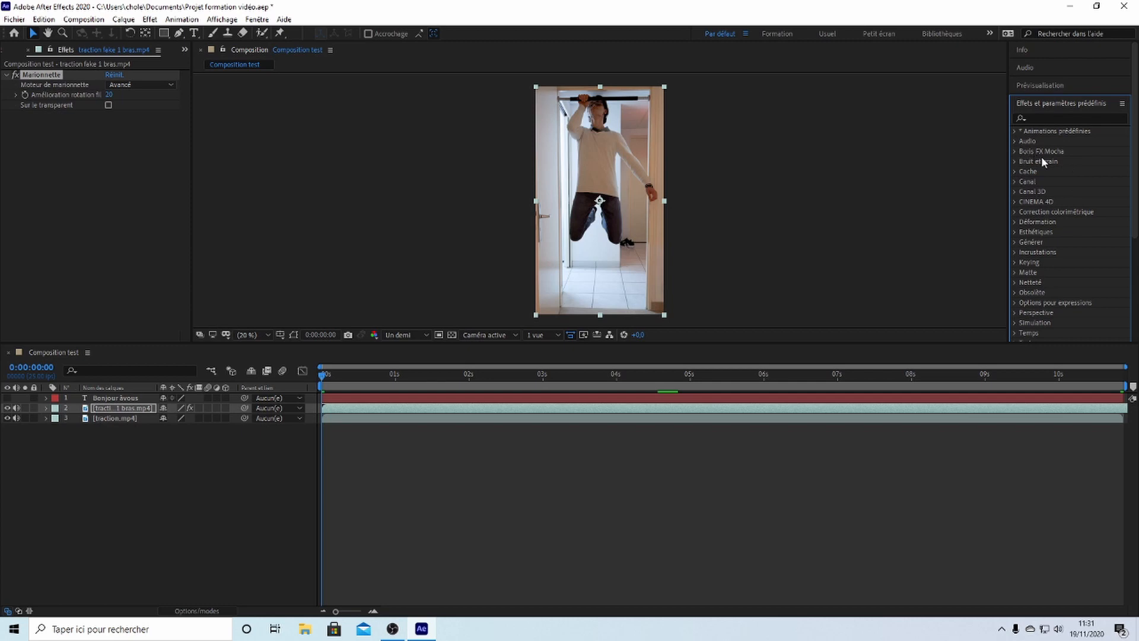
scroll(1044, 172, down, 2)
scroll(1048, 208, up, 1)
scroll(1048, 220, up, 1)
- Apply the Ombre radiale effect from the Perspective category to the traction fake 1 bras.mp4 layer
scroll(1038, 277, down, 2)
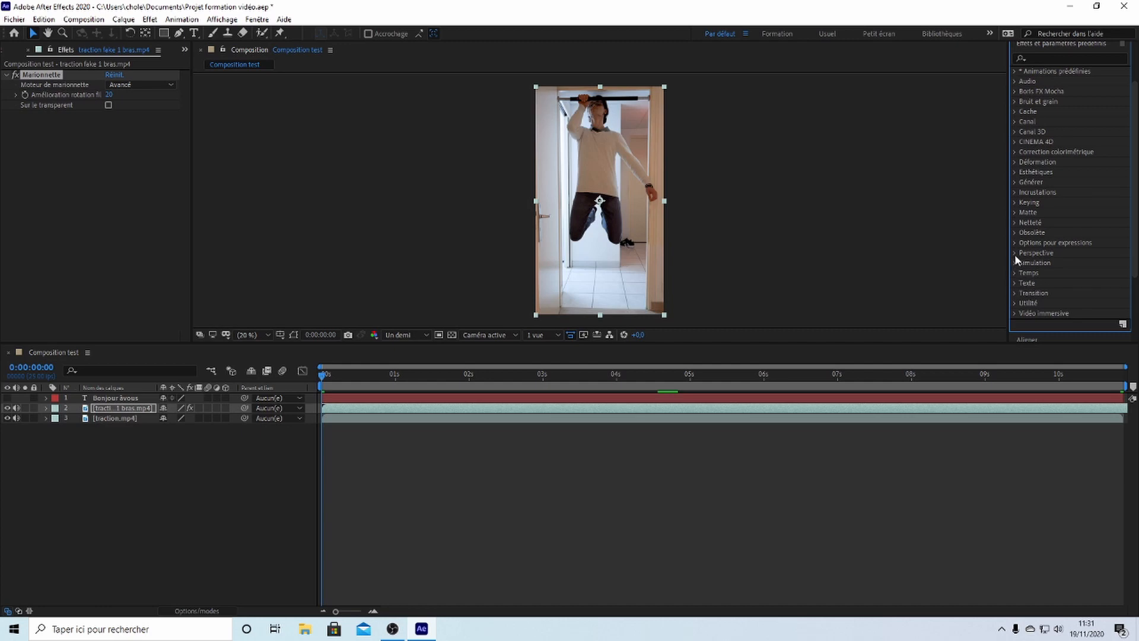
click(1015, 253)
scroll(1017, 258, down, 1)
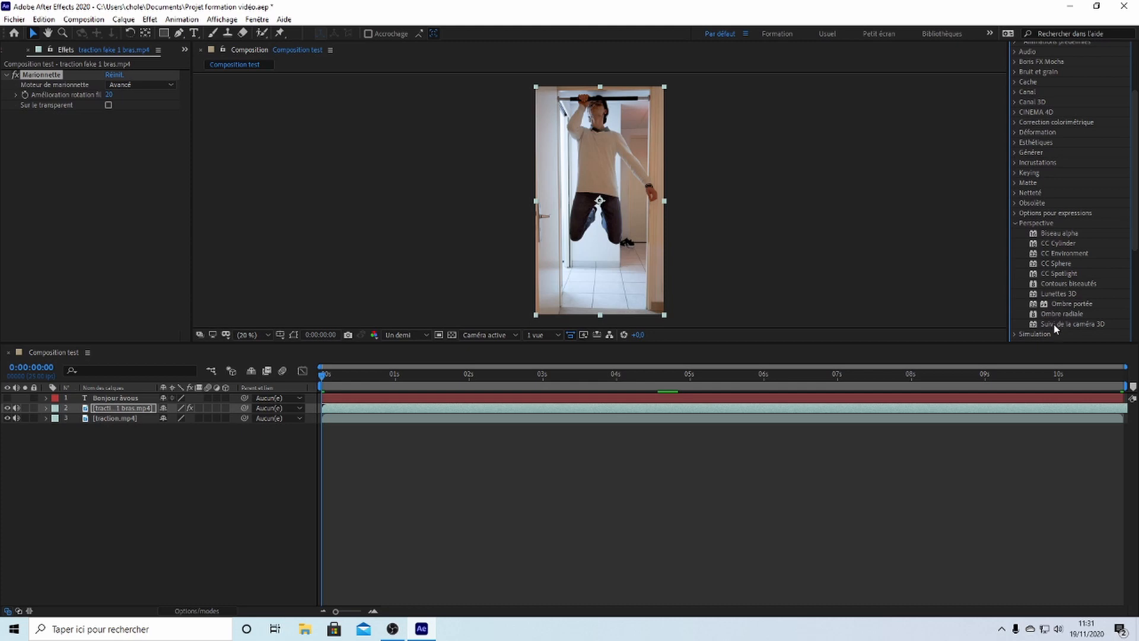
double_click(1056, 314)
scroll(1057, 273, up, 1)
scroll(1056, 271, up, 2)
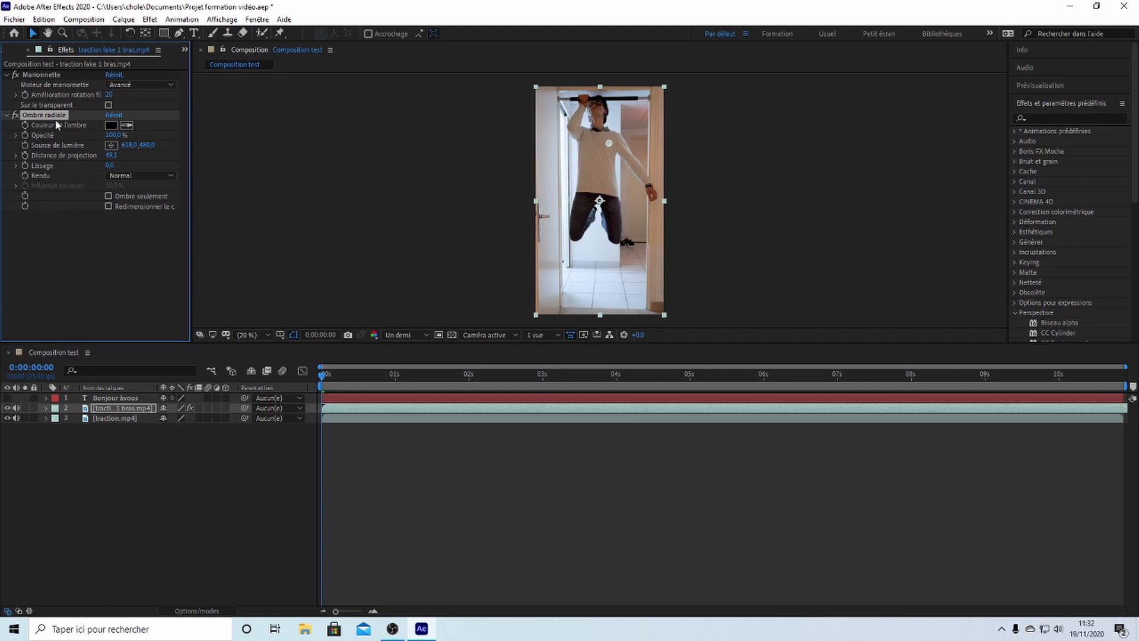
- Remove the Ombre radiale effect from the traction fake 1 bras.mp4 layer and collapse the Perspective effect category
click(52, 116)
key(Delete)
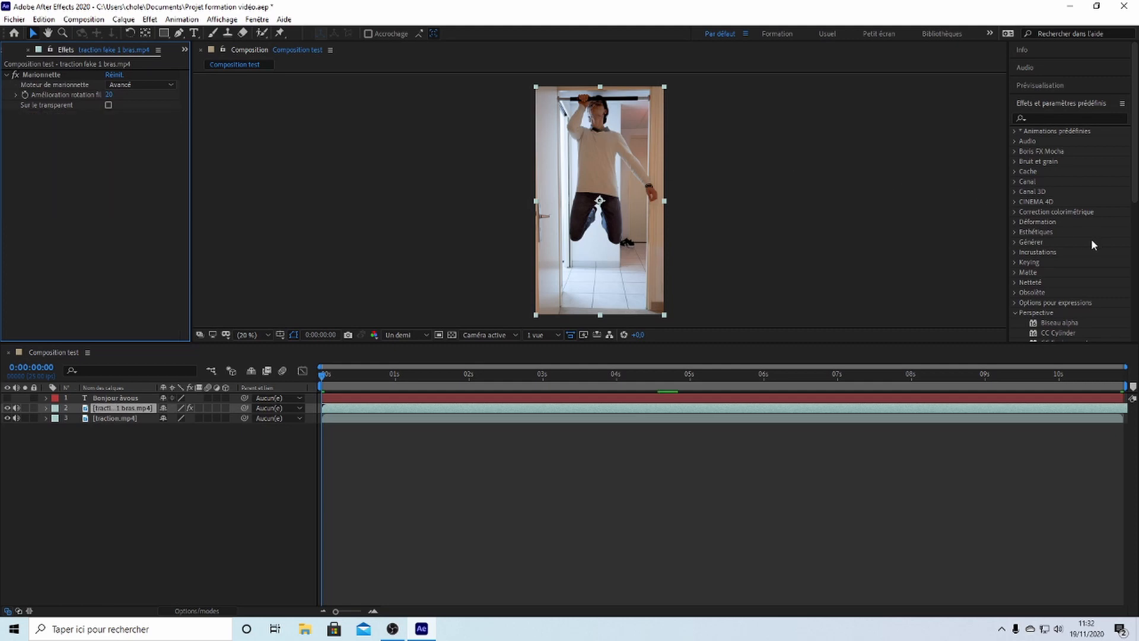
scroll(1090, 239, down, 1)
click(1017, 284)
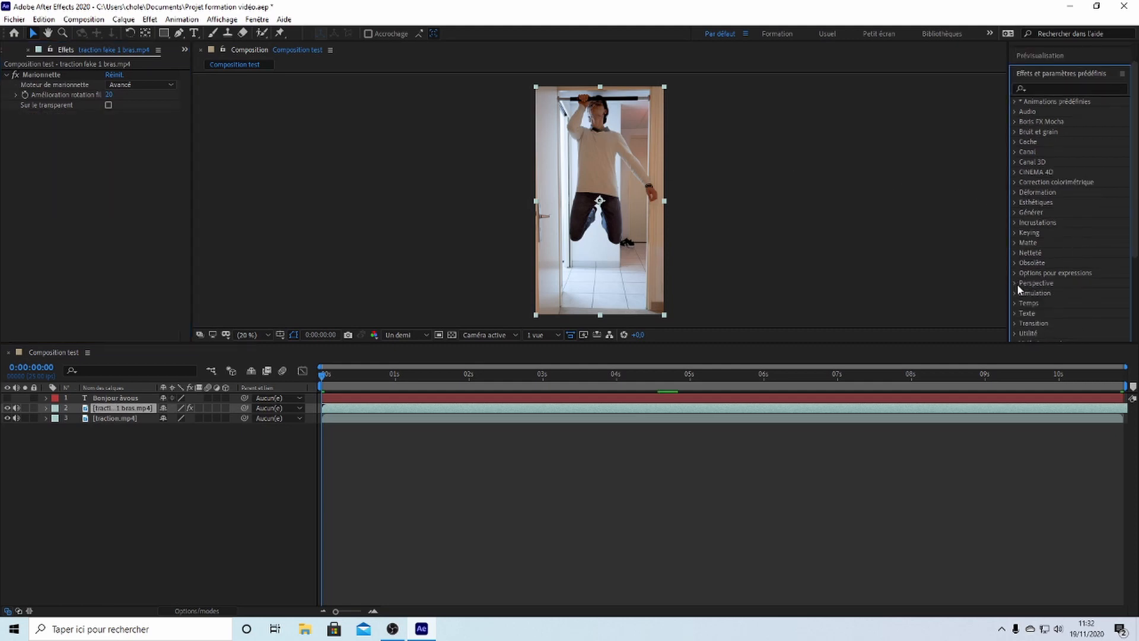
- Apply the Flou objectif appareil photo effect from the Netteté category and raise Rayon de flou to about 252
click(1015, 252)
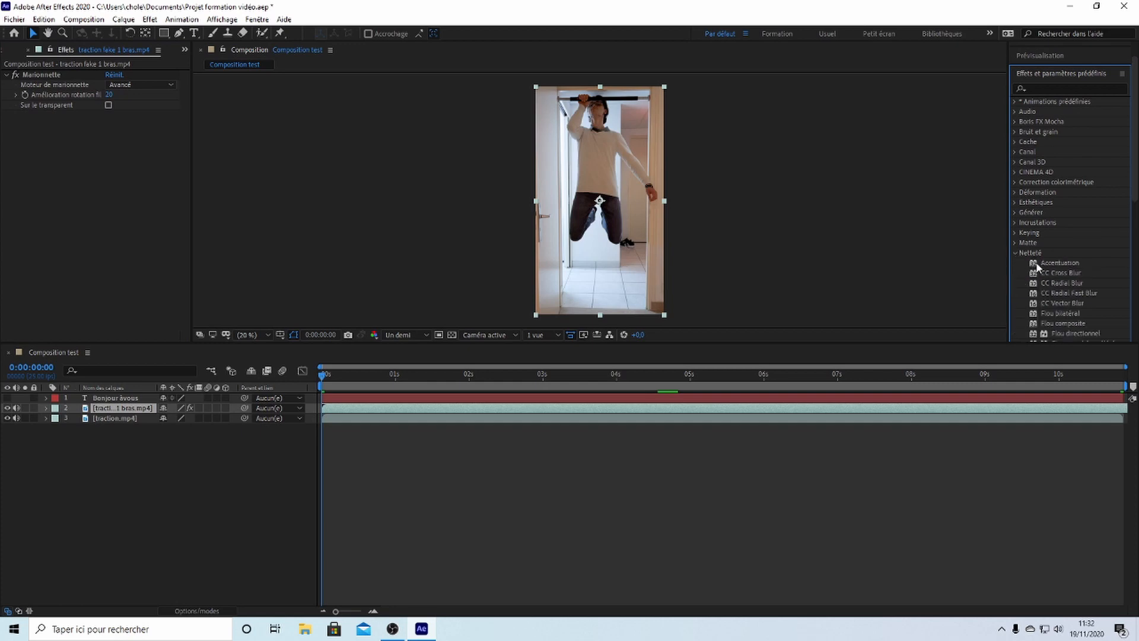
scroll(1036, 267, down, 1)
scroll(1080, 249, down, 1)
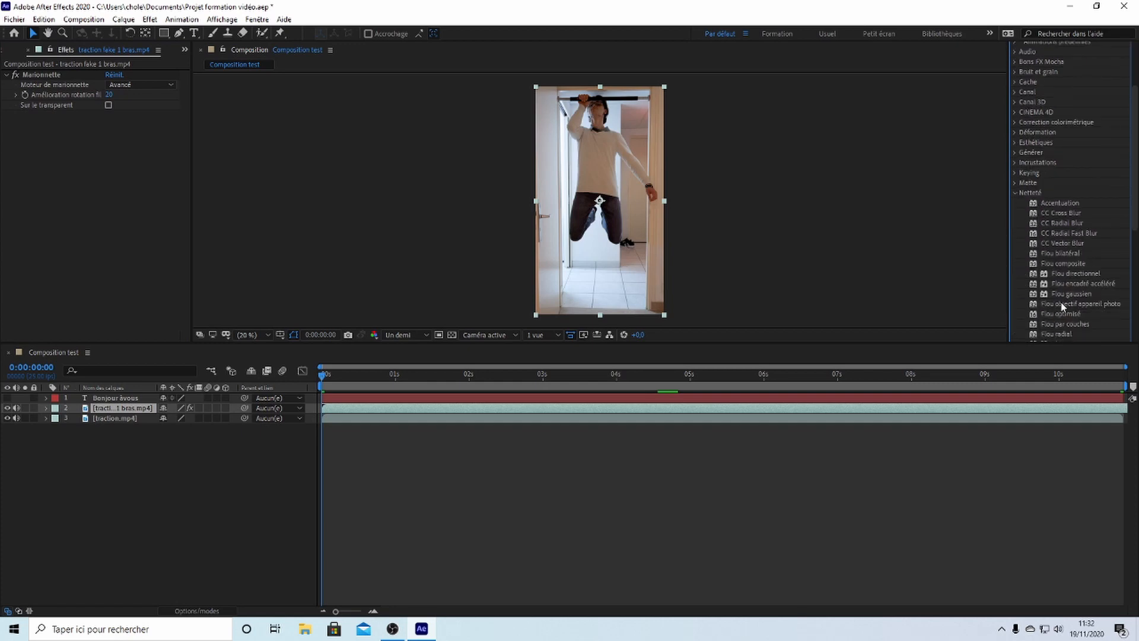
double_click(1060, 304)
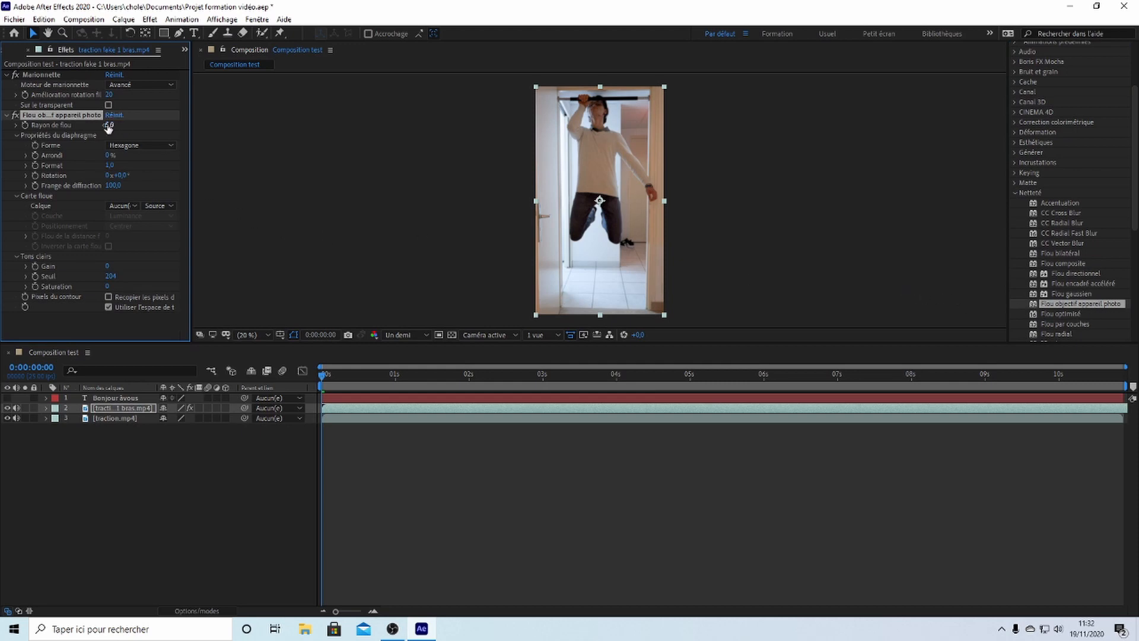
drag(107, 126, 241, 113)
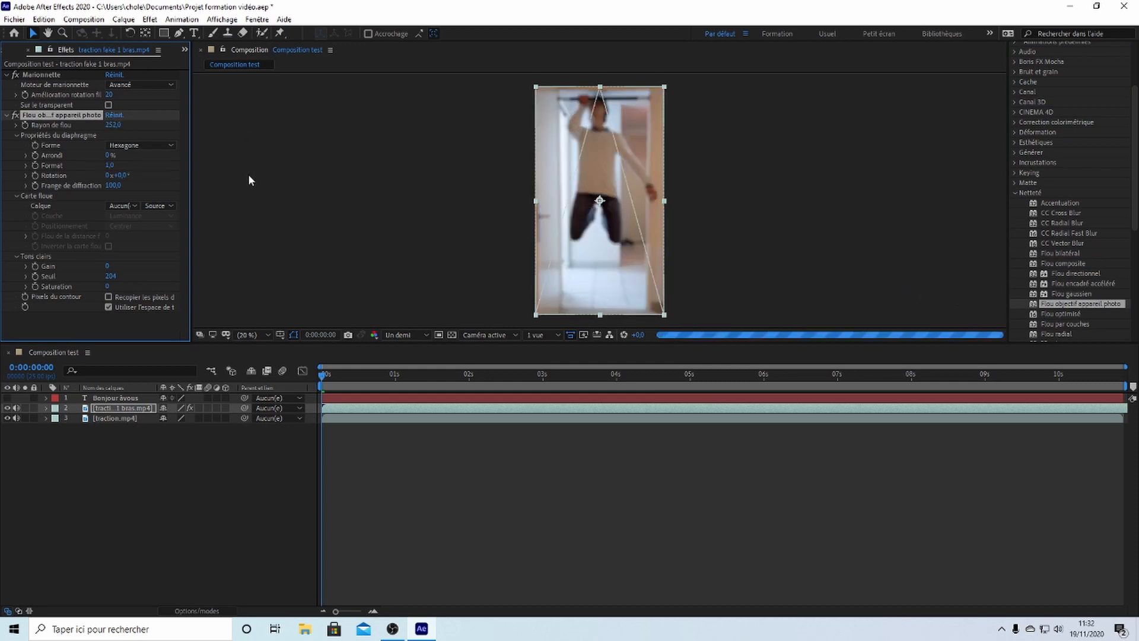
- Set Rayon de flou to 0 and delete the Flou objectif appareil photo effect from the layer
click(112, 126)
text(0)
key(Return)
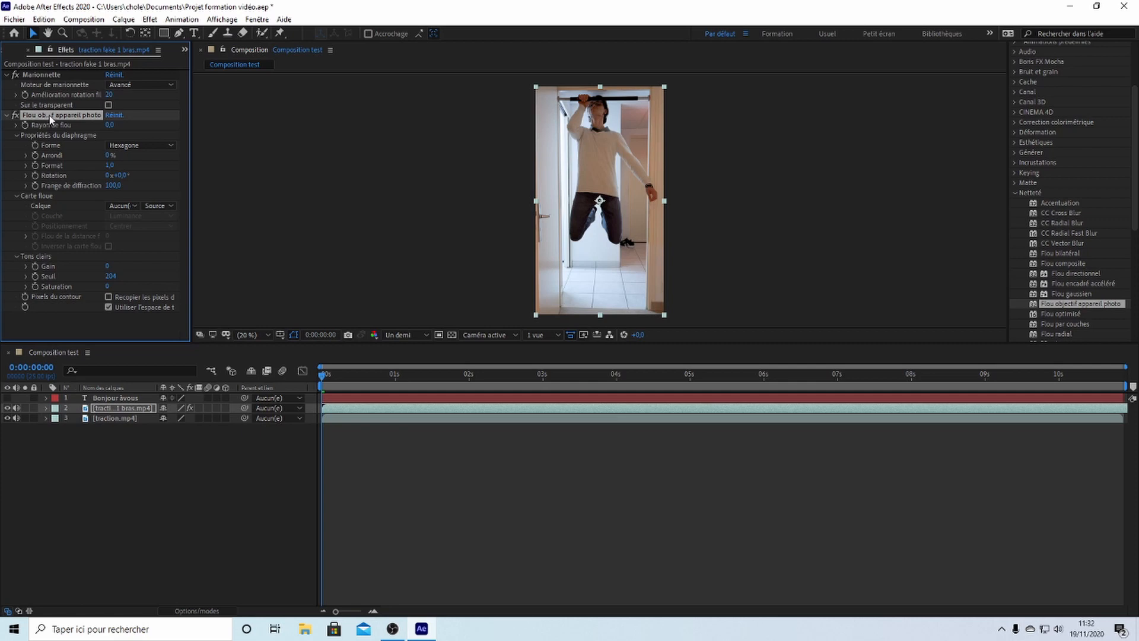
key(Delete)
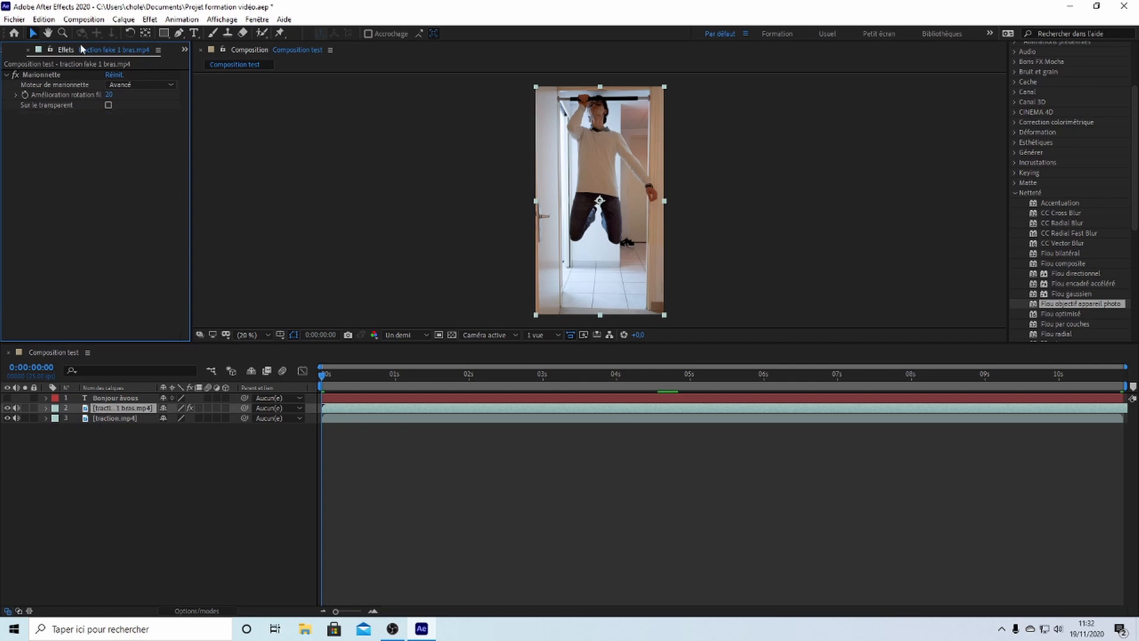
- Check the project items, return to the layer's effect controls and collapse the Netteté effect category
click(6, 51)
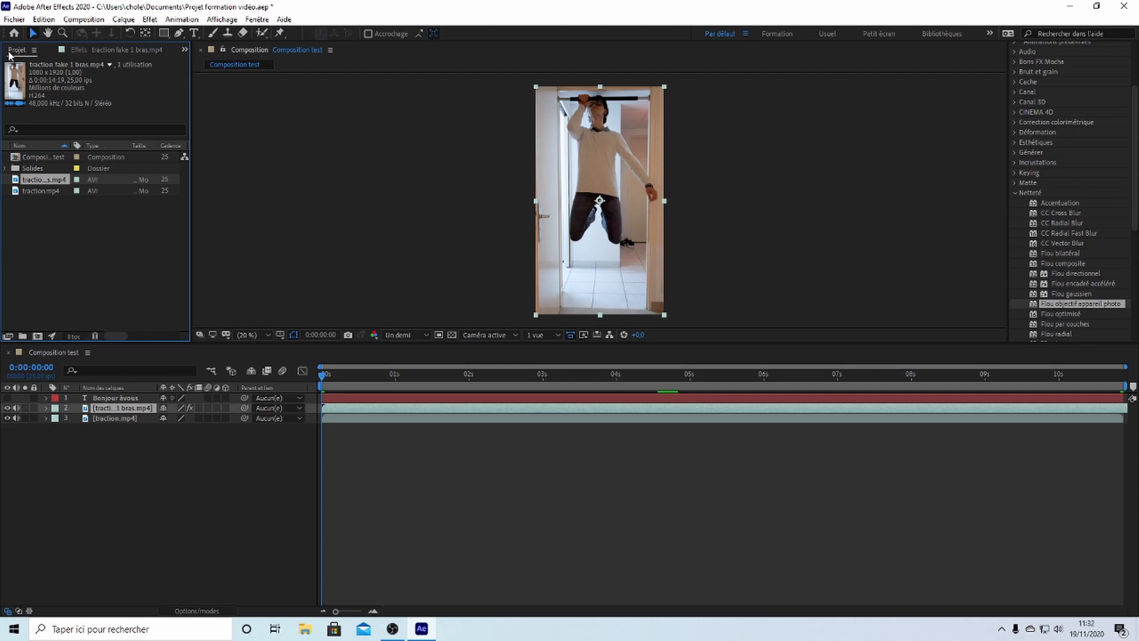
click(97, 53)
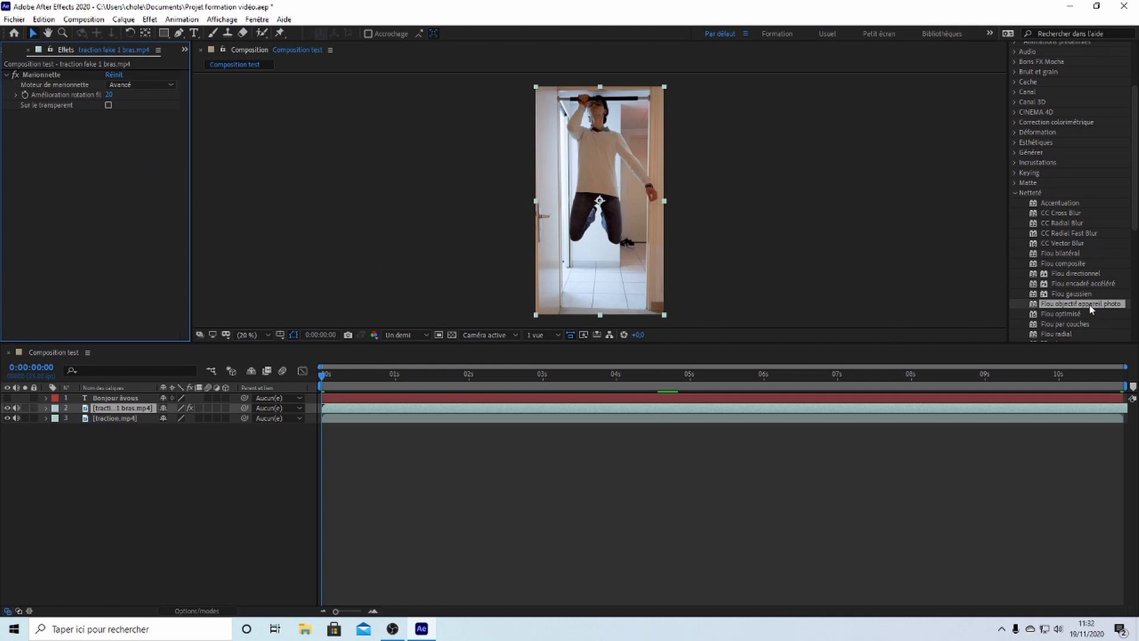
scroll(1063, 304, up, 1)
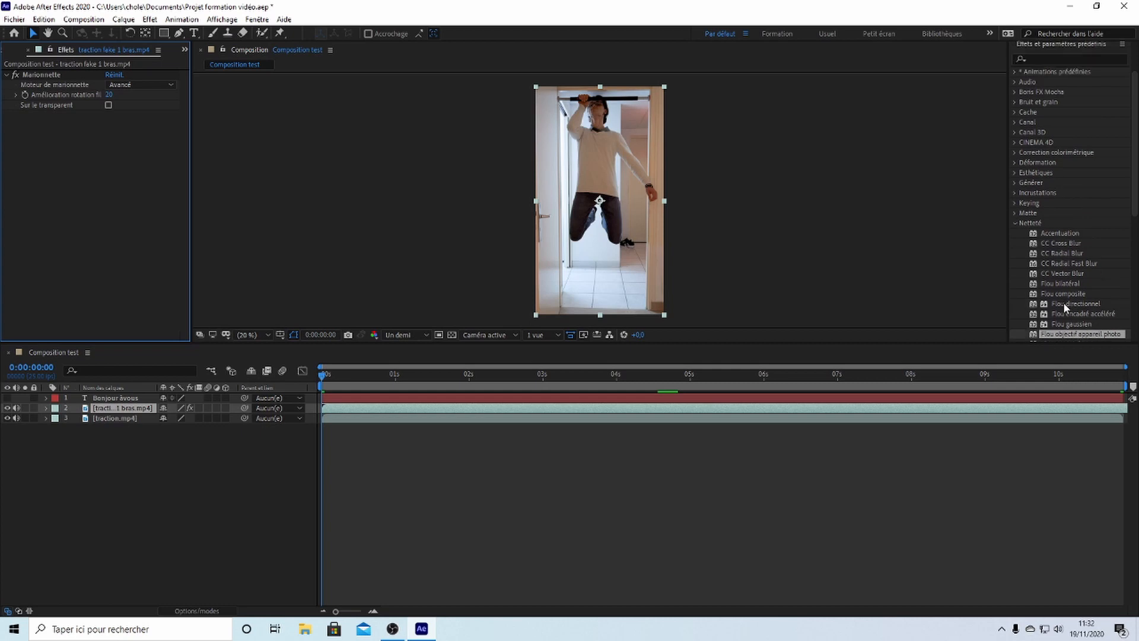
scroll(1063, 304, up, 1)
click(1015, 254)
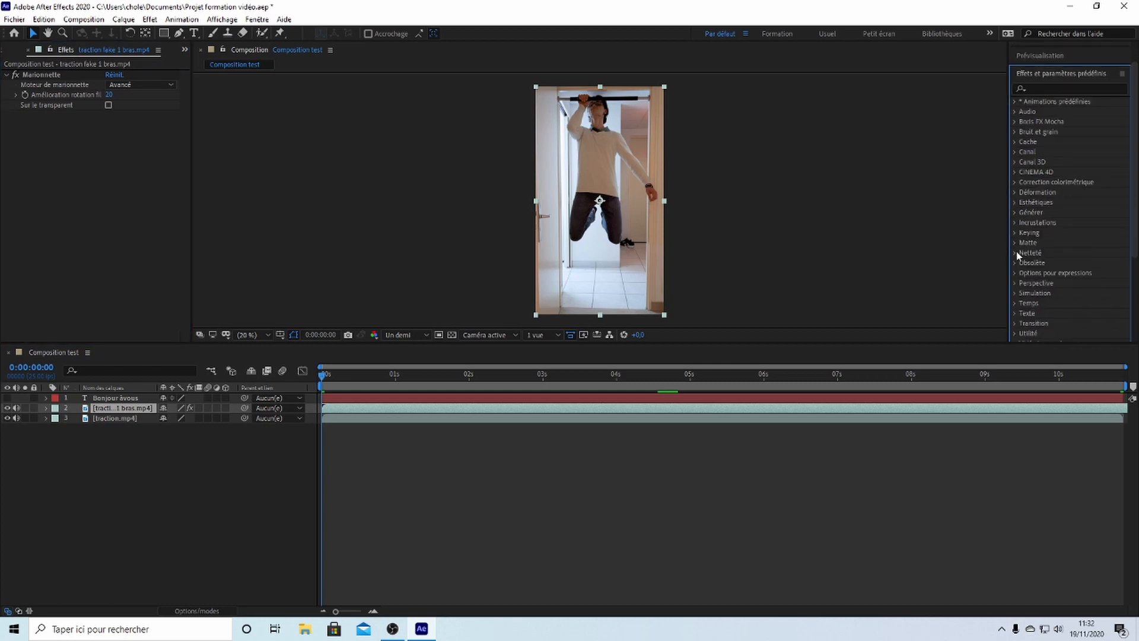
scroll(1033, 237, up, 1)
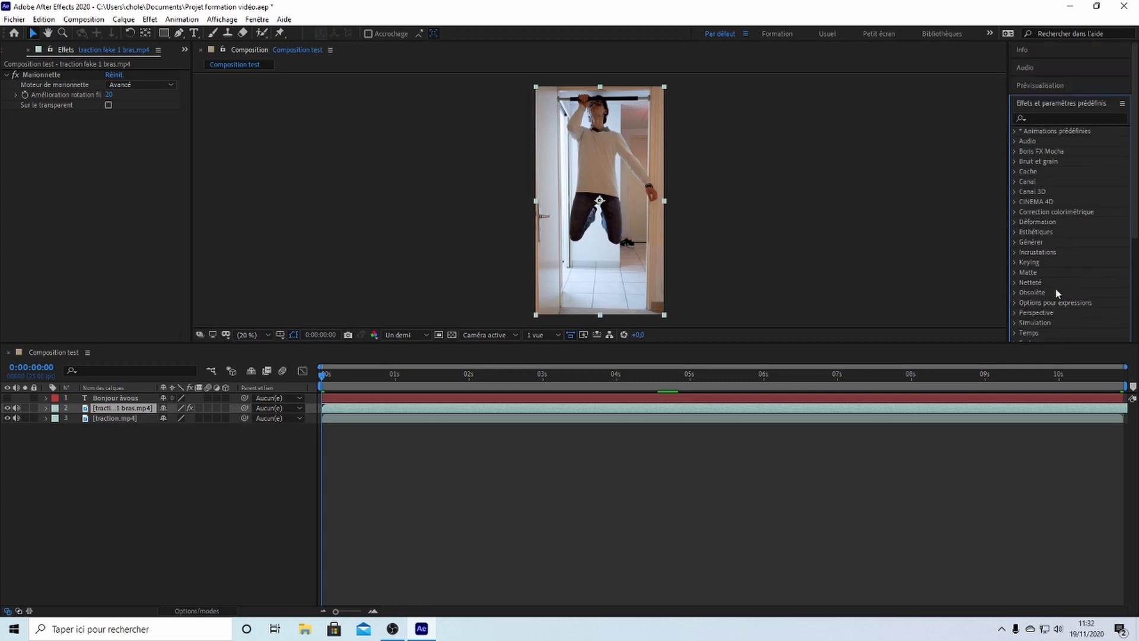
- Search the effects library for ombre, clear the search and collapse the library
click(1058, 117)
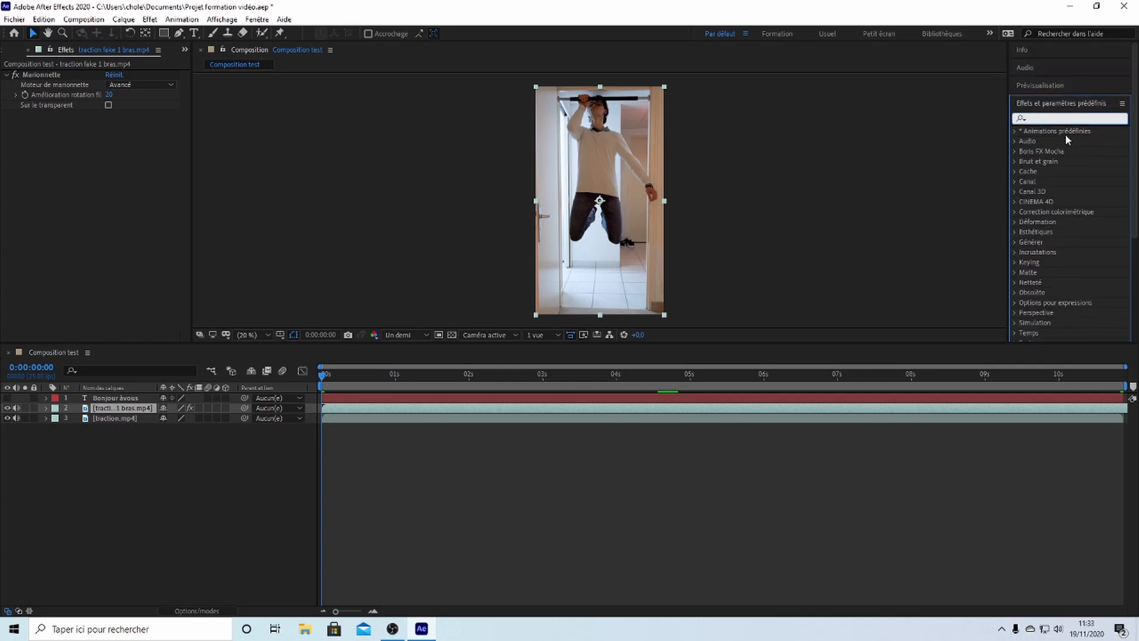
text(ombre)
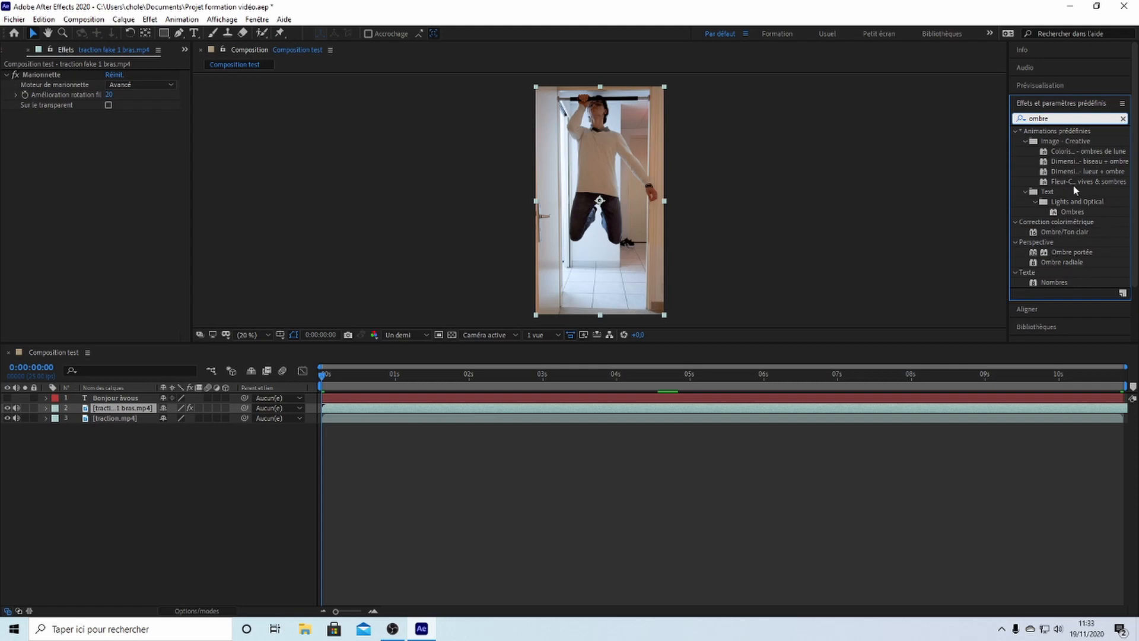
click(1123, 119)
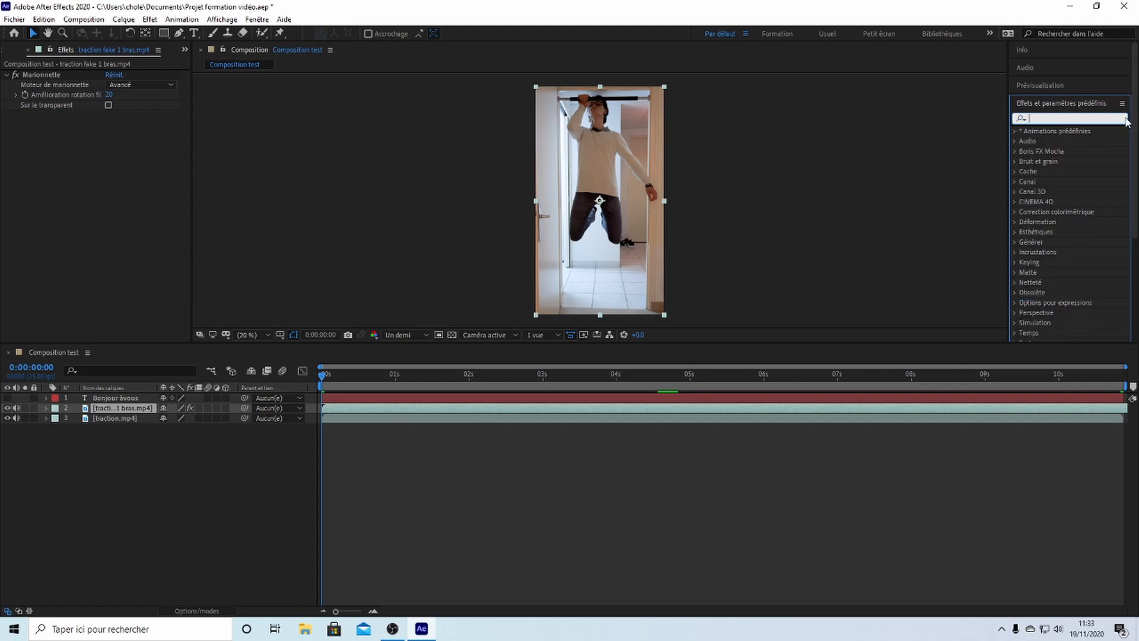
click(1065, 103)
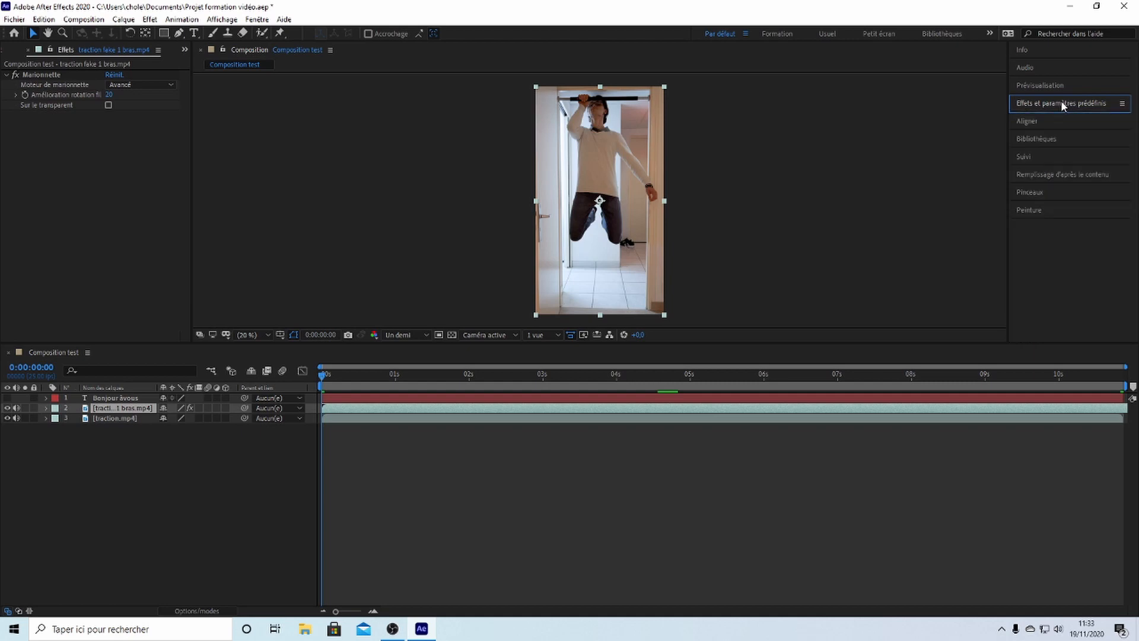
- Bring back the project items and look over the Aligner options and the Bibliothèques list, collapsing each one
click(7, 55)
click(1026, 122)
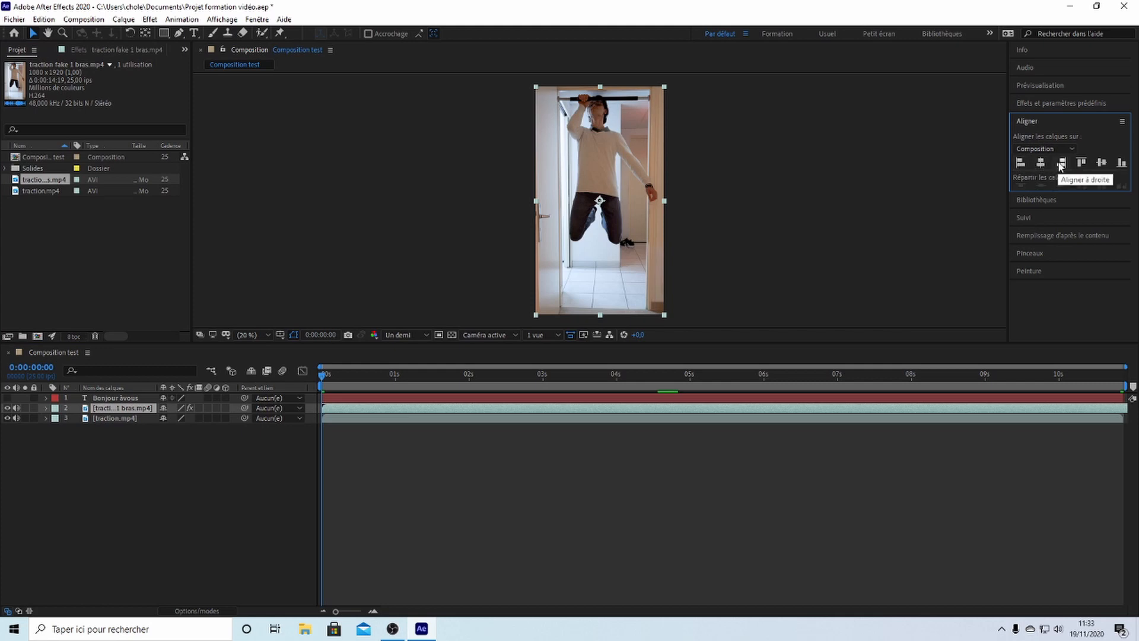
click(1041, 122)
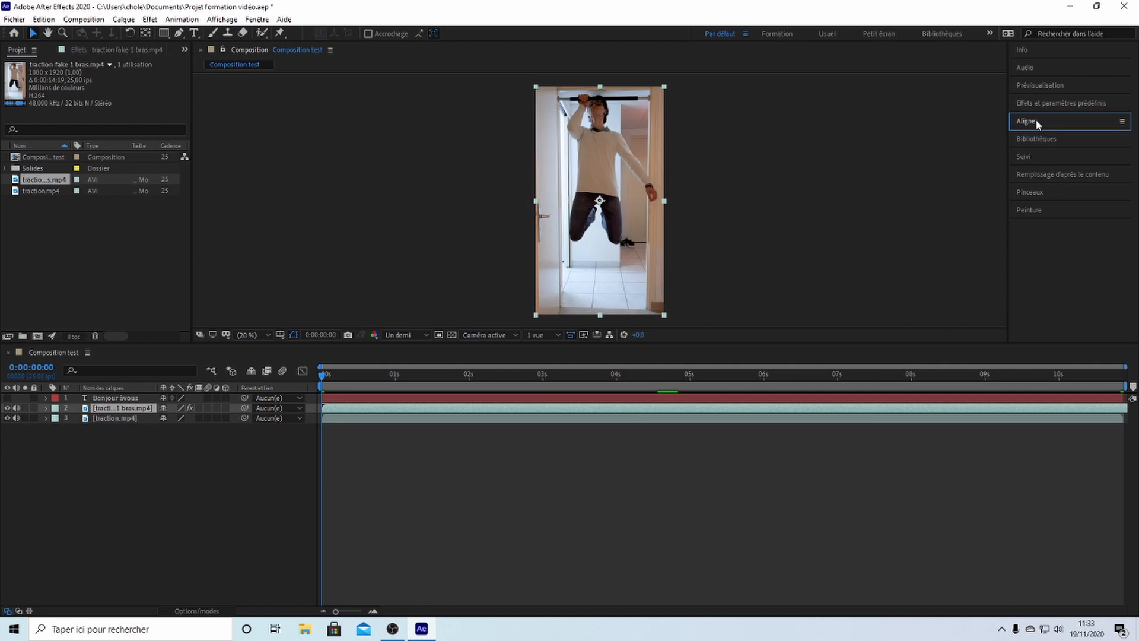
click(1045, 142)
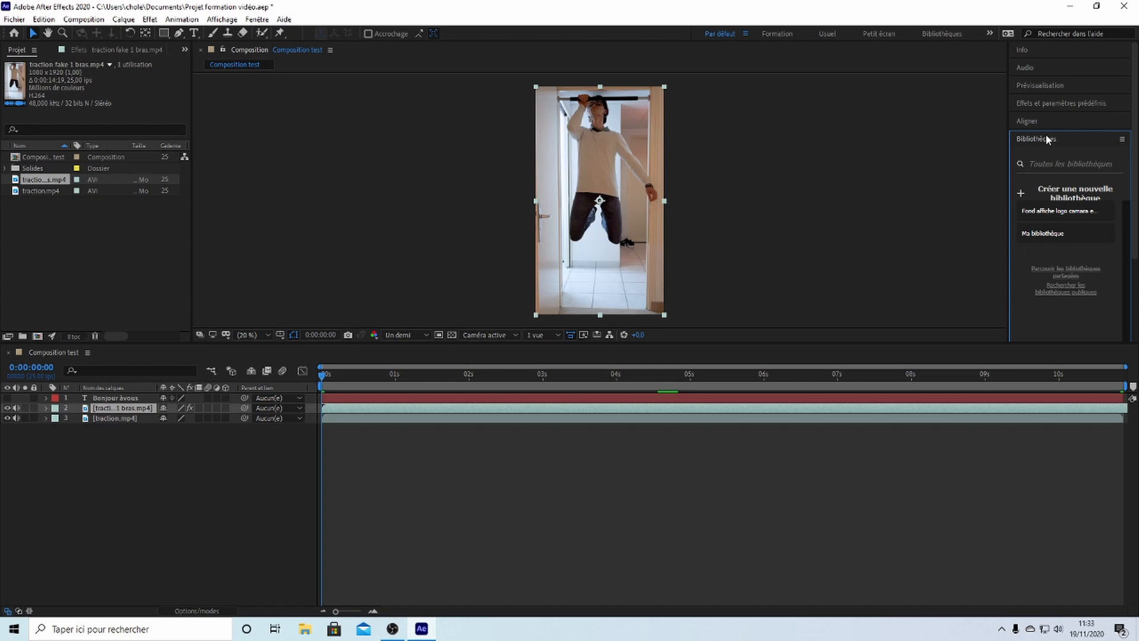
click(1046, 138)
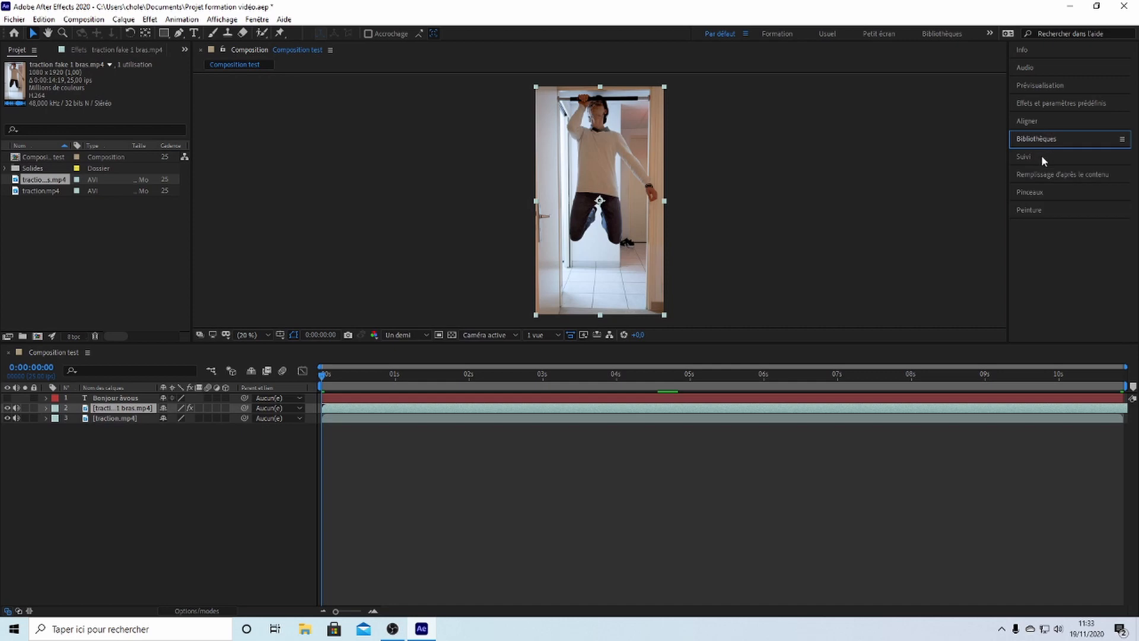
- Bring up the Suivi tracking controls and move the current time to 0:00:00:04
click(1042, 157)
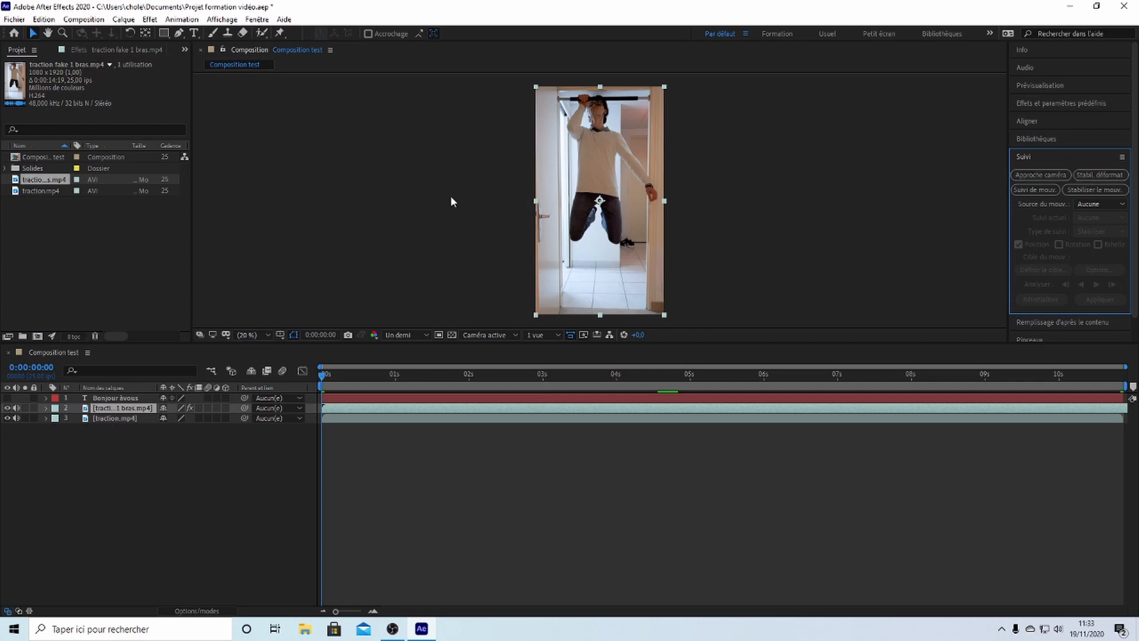
mouse_move(327, 375)
mouse_down()
mouse_move(406, 380)
mouse_move(332, 383)
mouse_up()
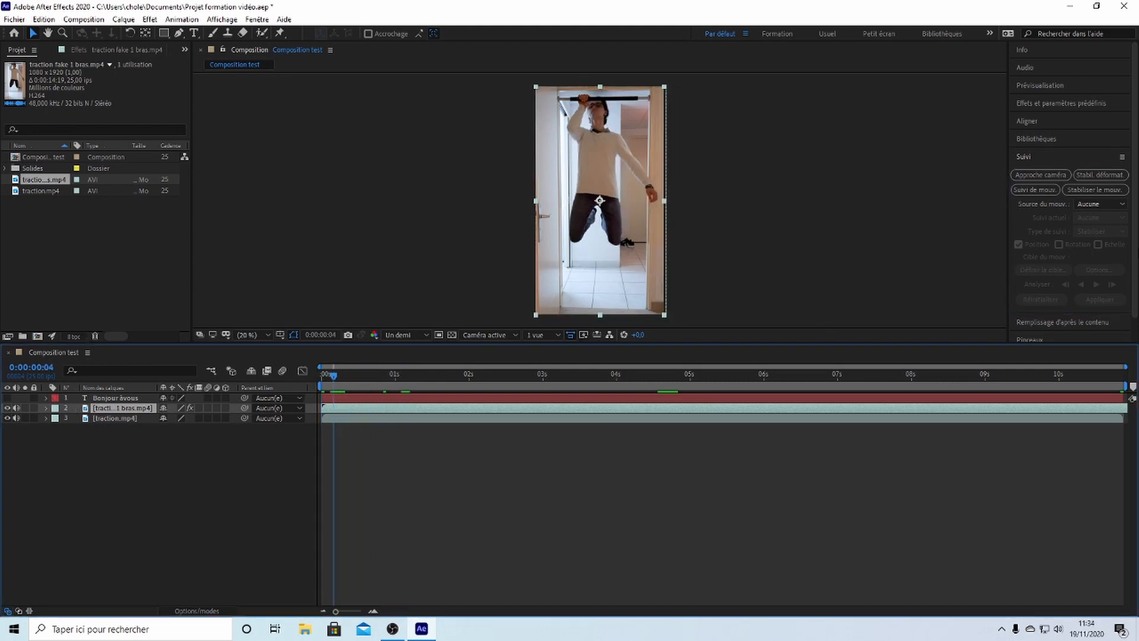
- Try Stabilisation de déformation on the traction fake 1 bras.mp4 layer, cancel its analysis and delete the effect
click(1083, 173)
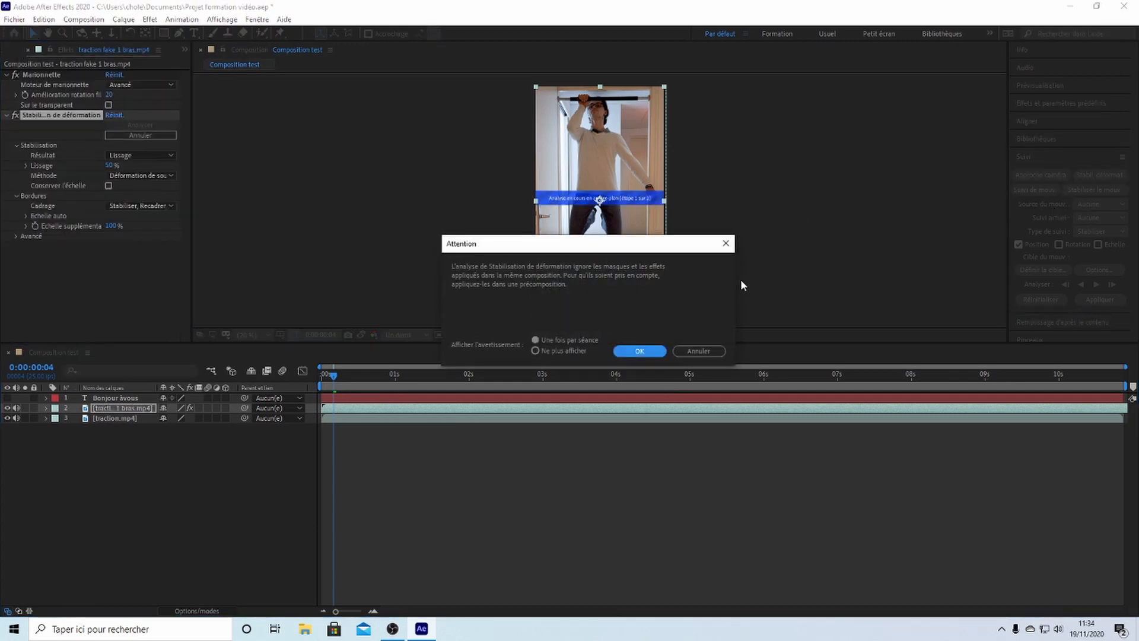
click(639, 351)
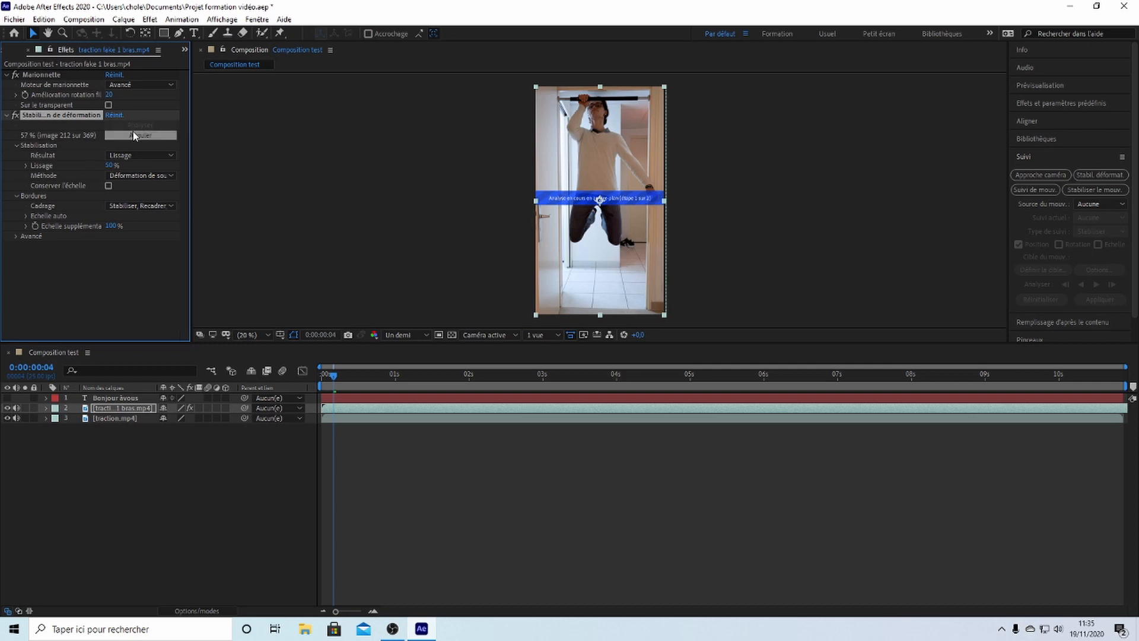
click(141, 136)
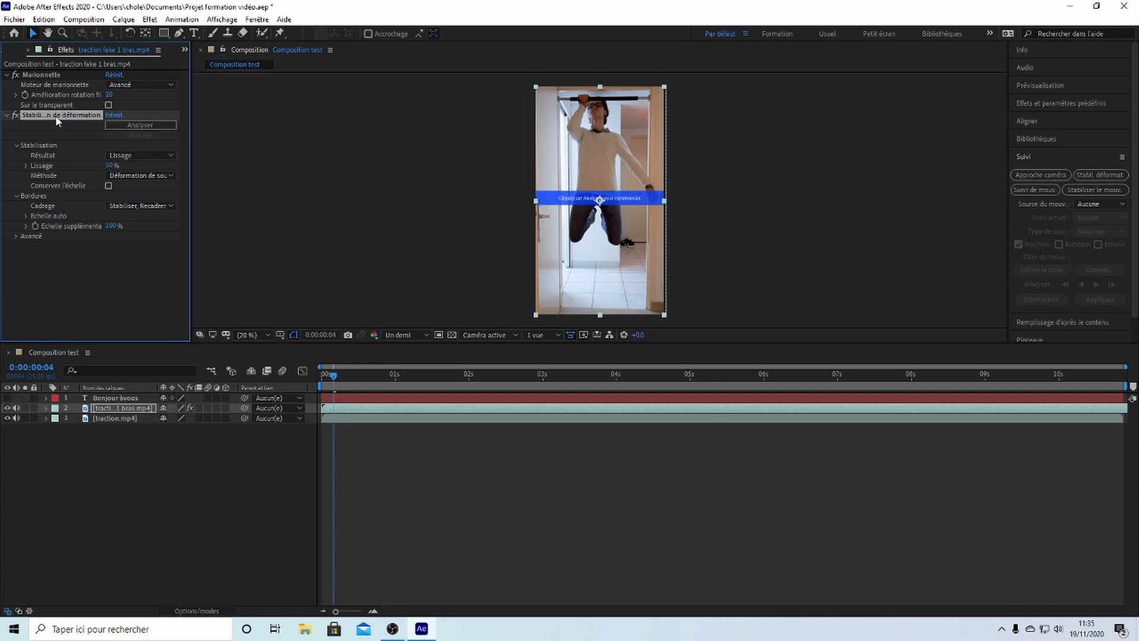
key(Delete)
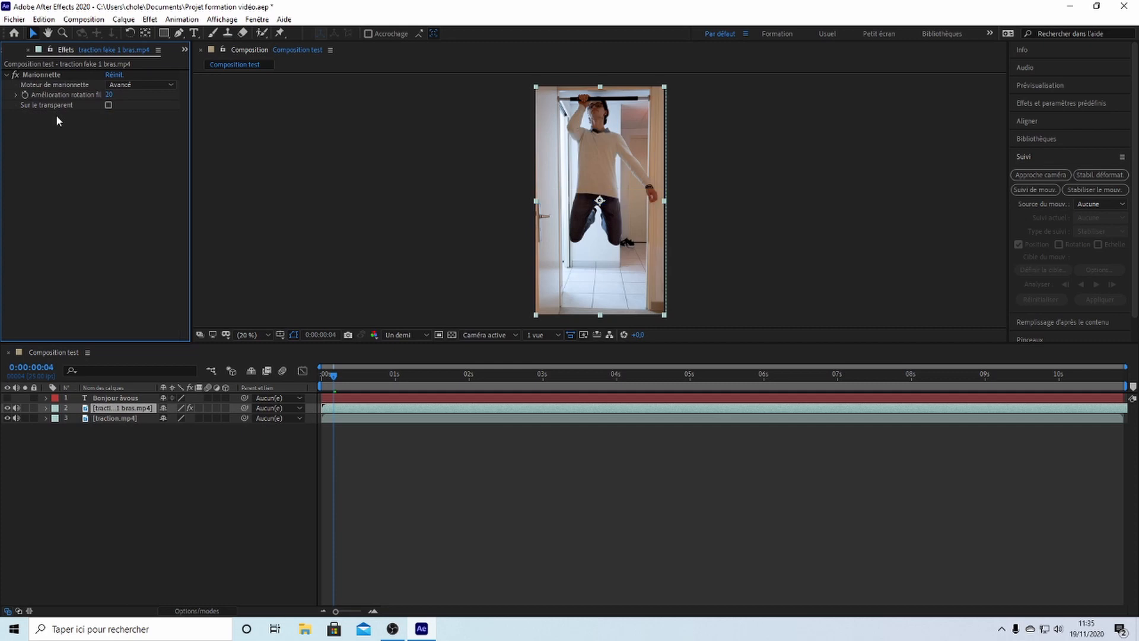
- Start motion tracking on the traction fake 1 bras.mp4 layer and enlarge the first track point's regions over the man's waist
click(1034, 190)
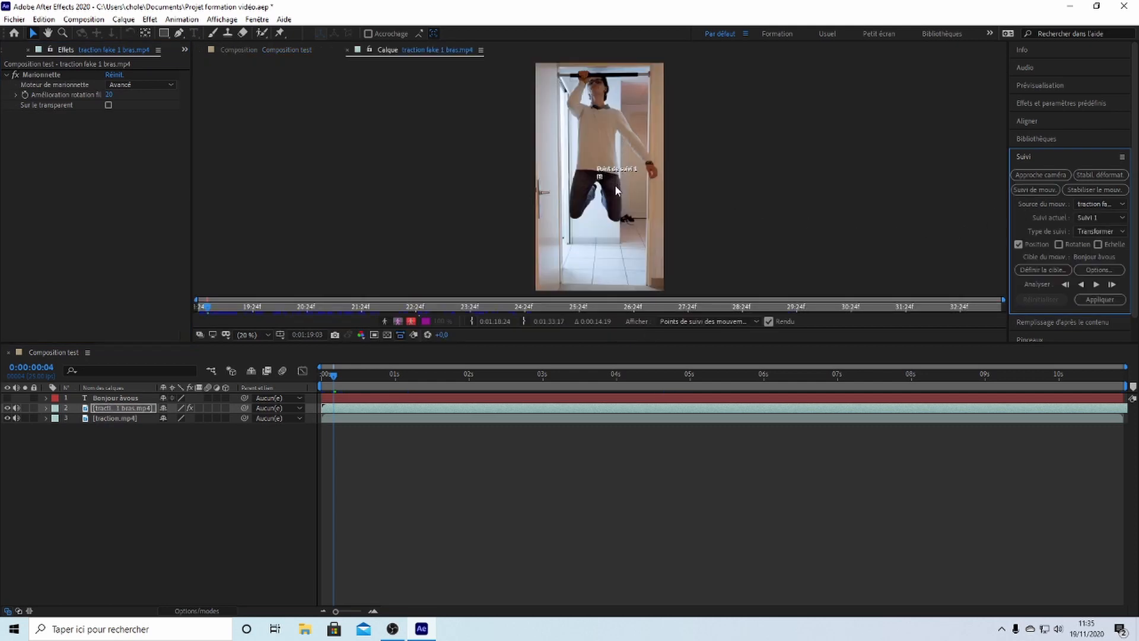
scroll(617, 186, up, 2)
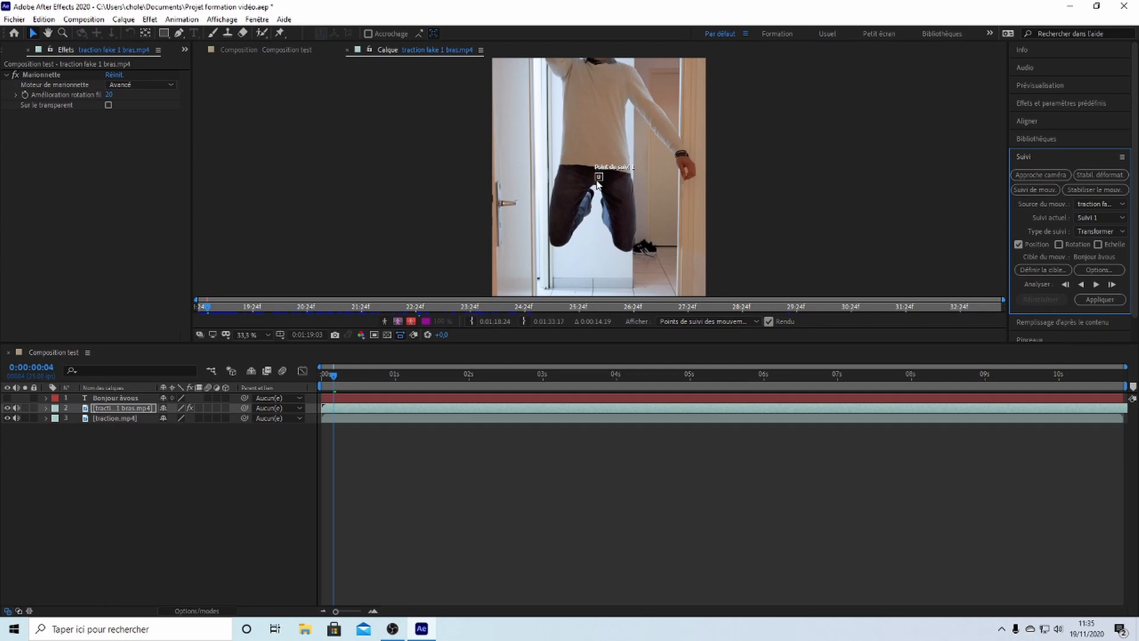
drag(598, 181, 535, 145)
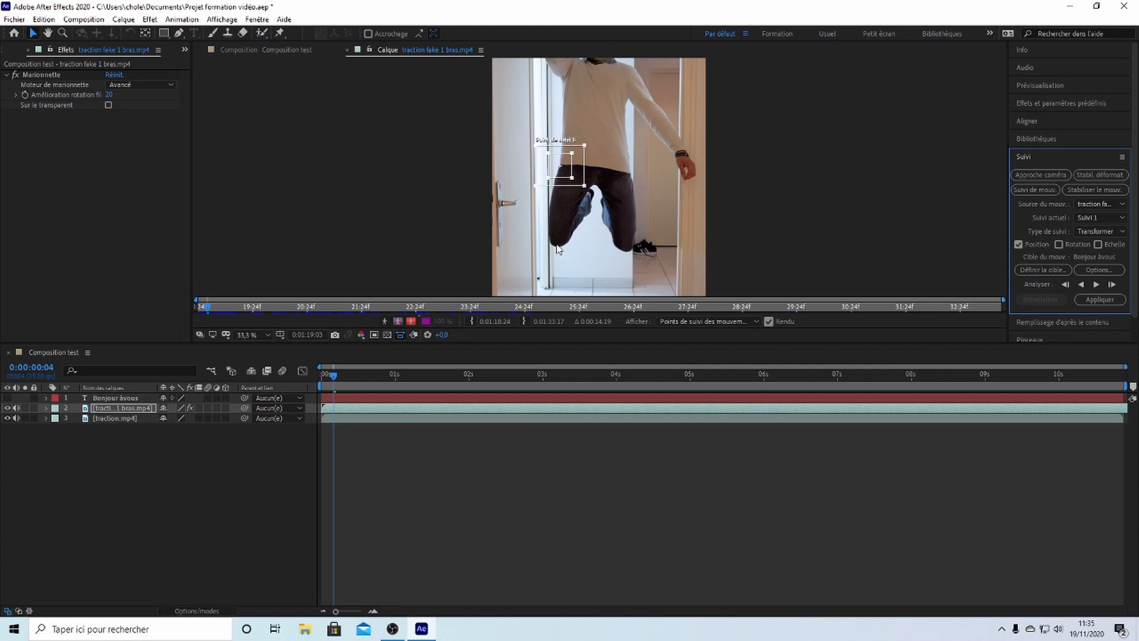
drag(560, 166, 560, 169)
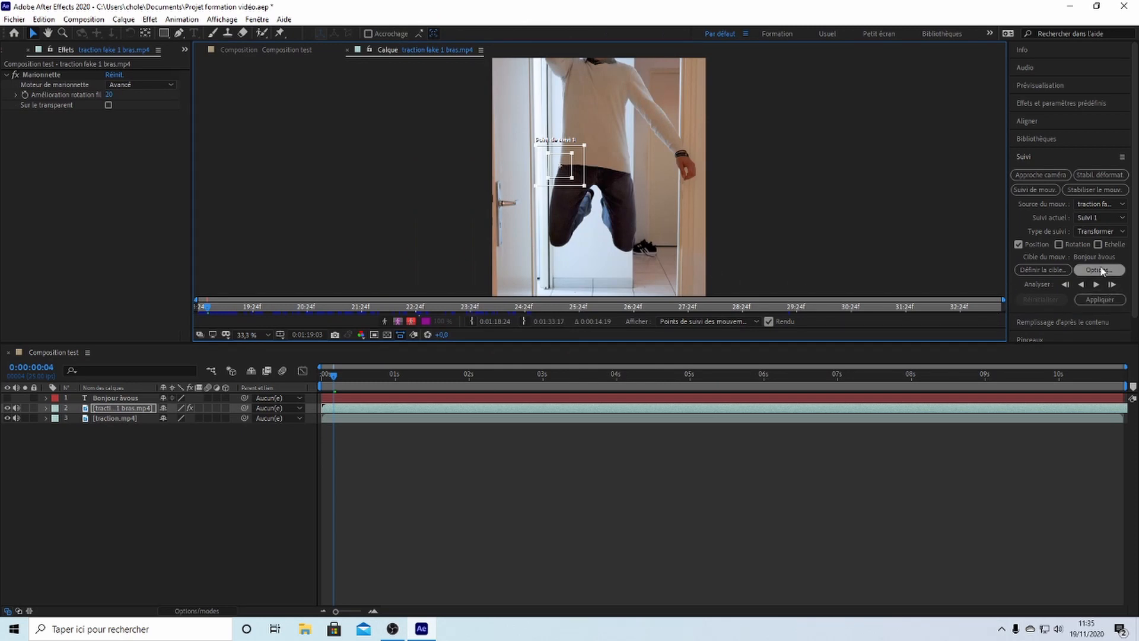
- Enable Rotation and Échelle alongside Position for the Suivi 1 motion track
click(1060, 245)
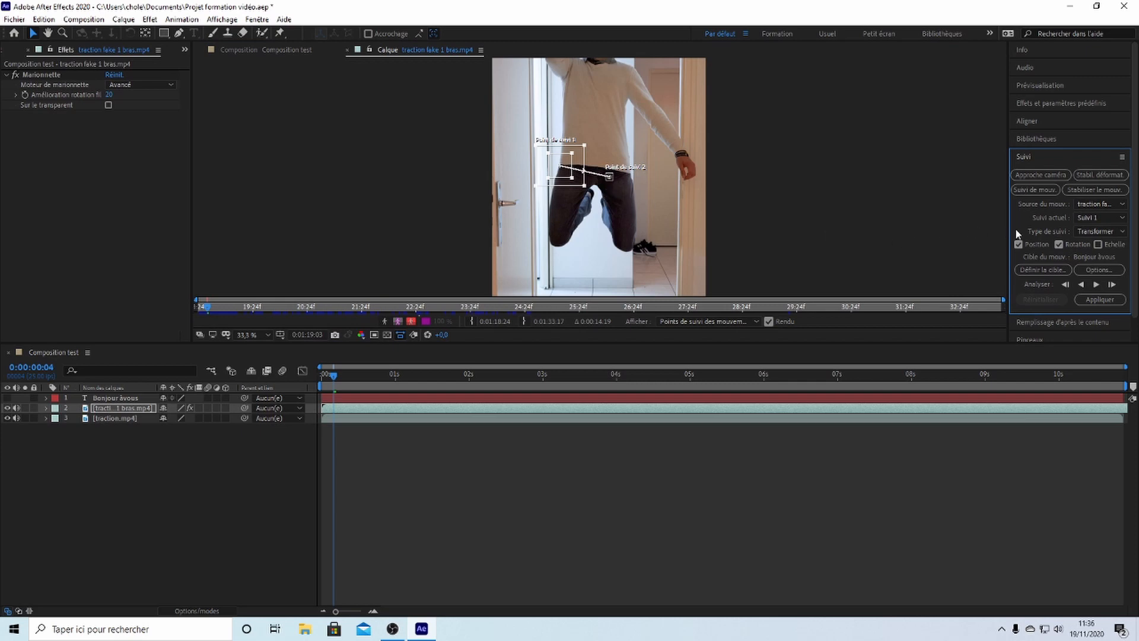
click(1059, 245)
click(609, 178)
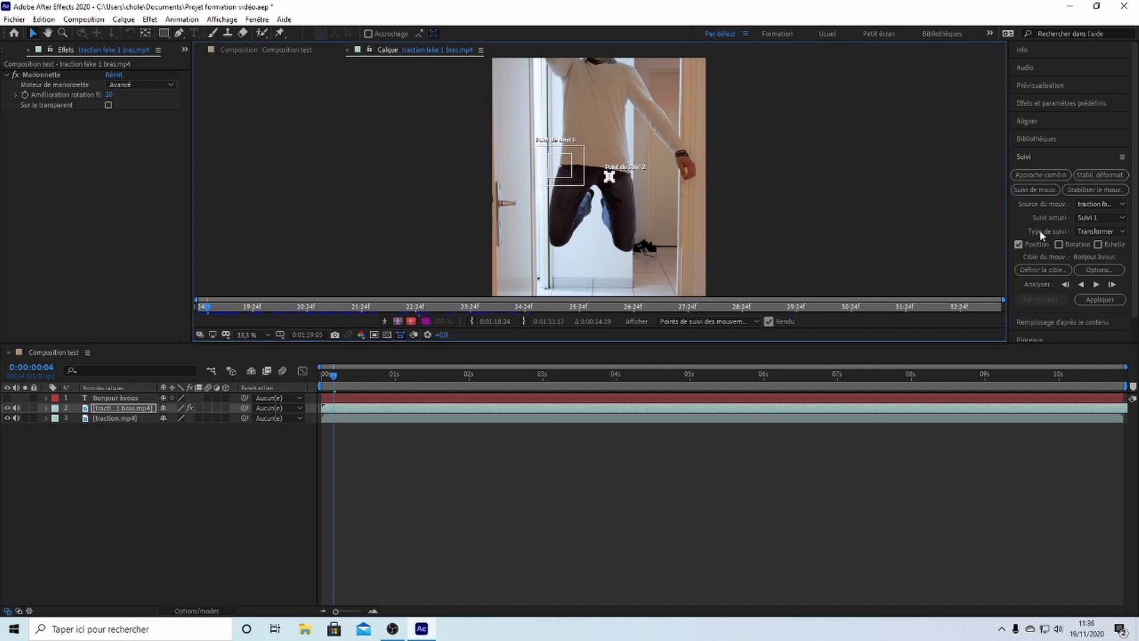
click(1059, 244)
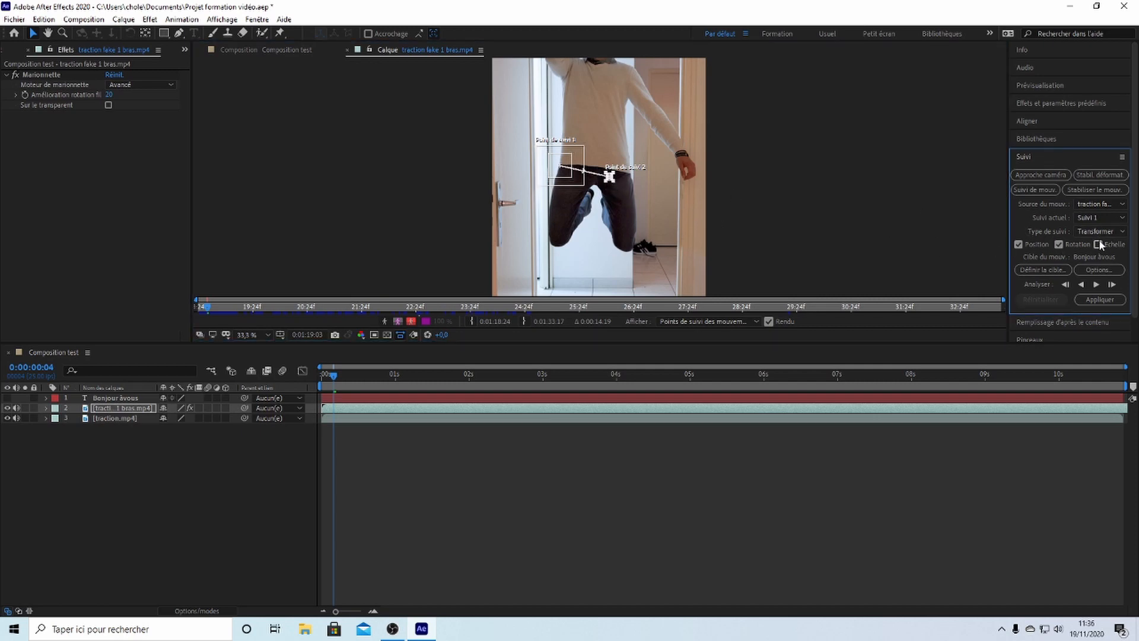
- Place the second track point over the free-arm side of the man's waist and enlarge its feature and search regions
click(609, 181)
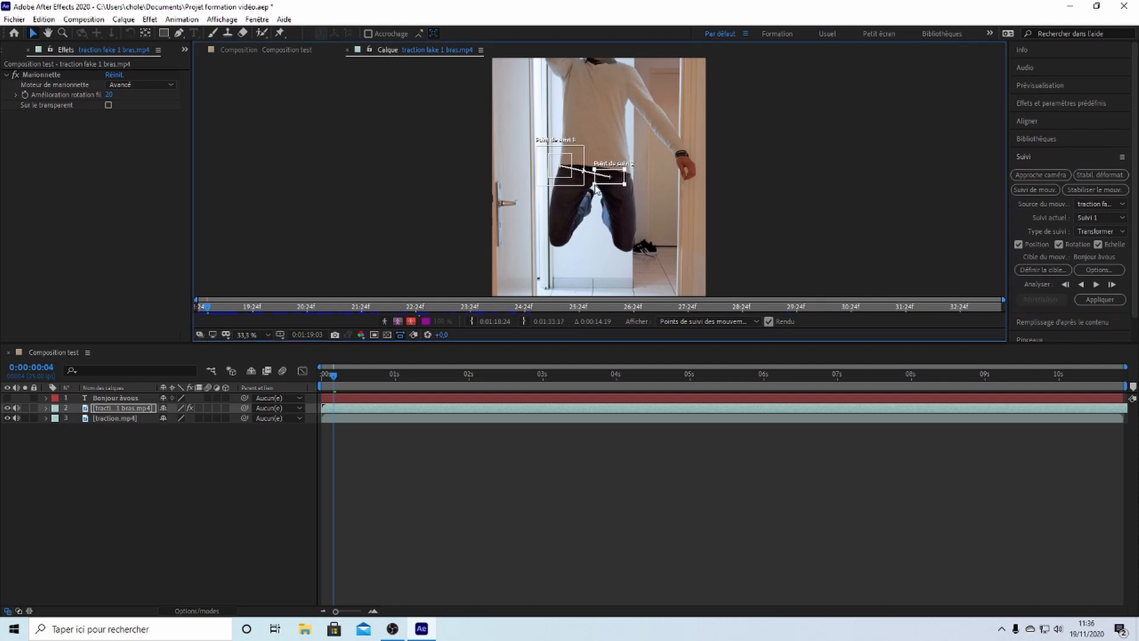
drag(596, 199, 618, 160)
right_click(610, 149)
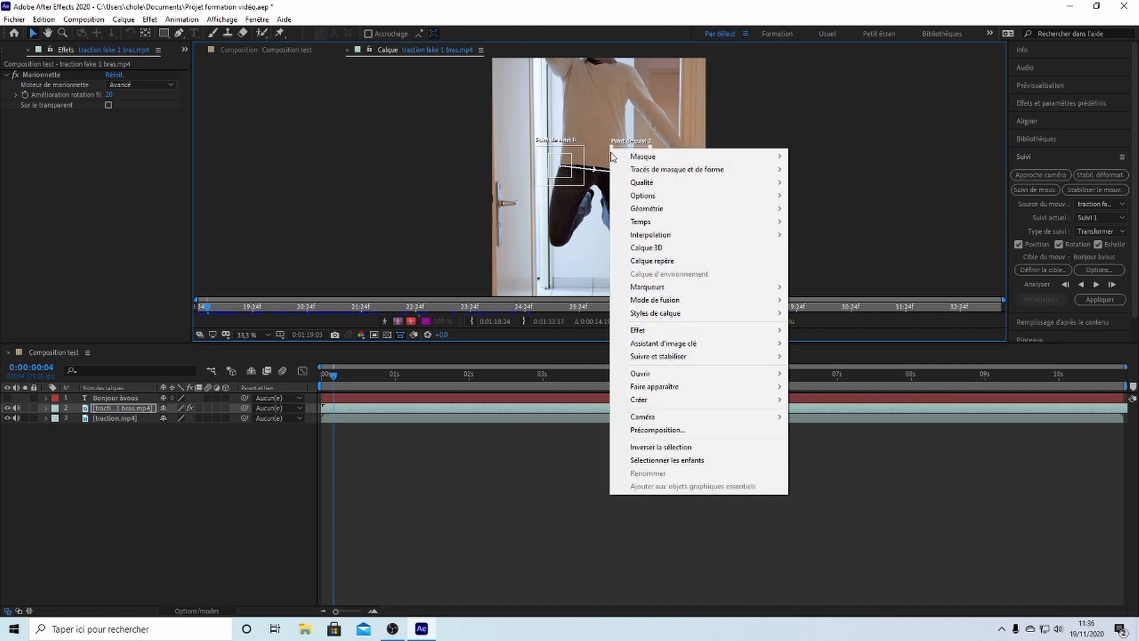
click(610, 147)
drag(609, 147, 609, 153)
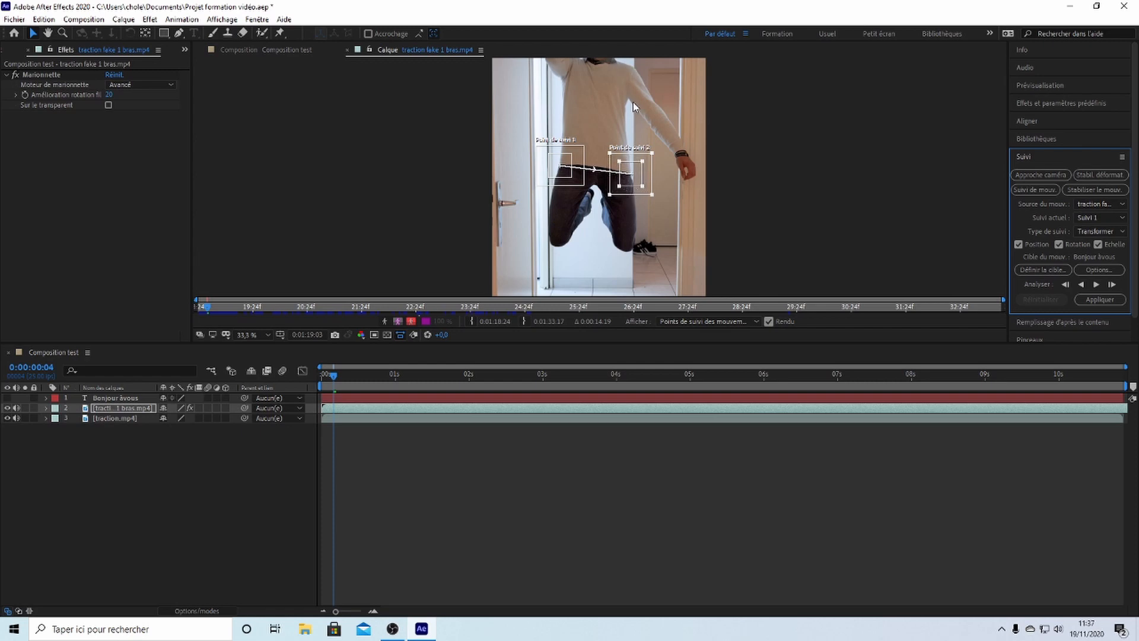
- Analyse the track forward to 0:00:00:09, stop it, and move the current time back to 0:00:00:07
click(1096, 284)
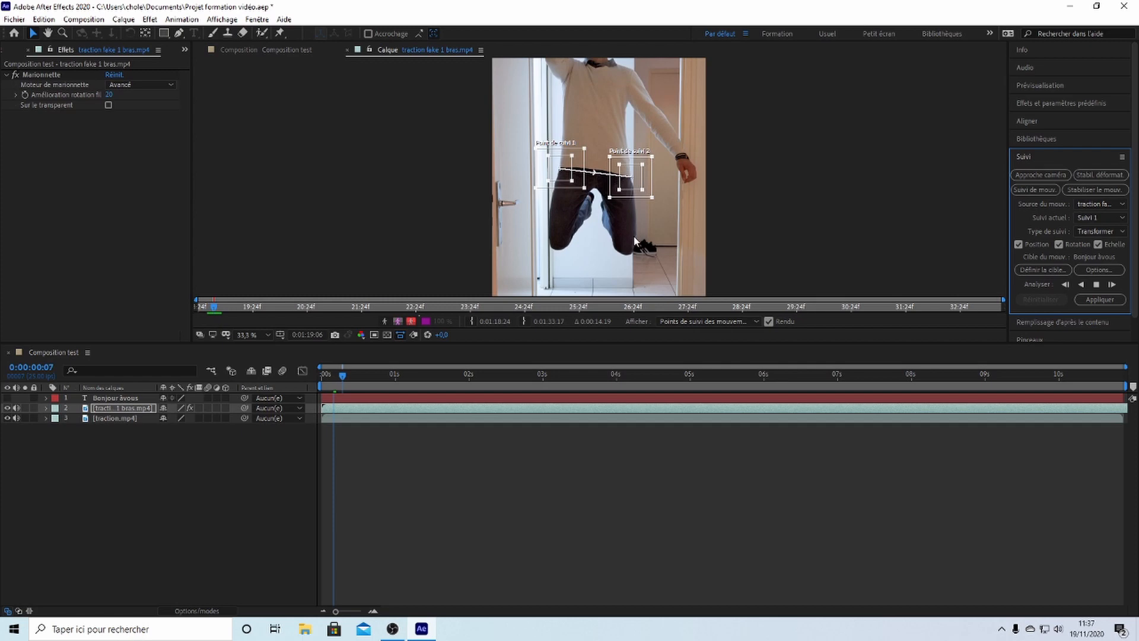
click(1097, 284)
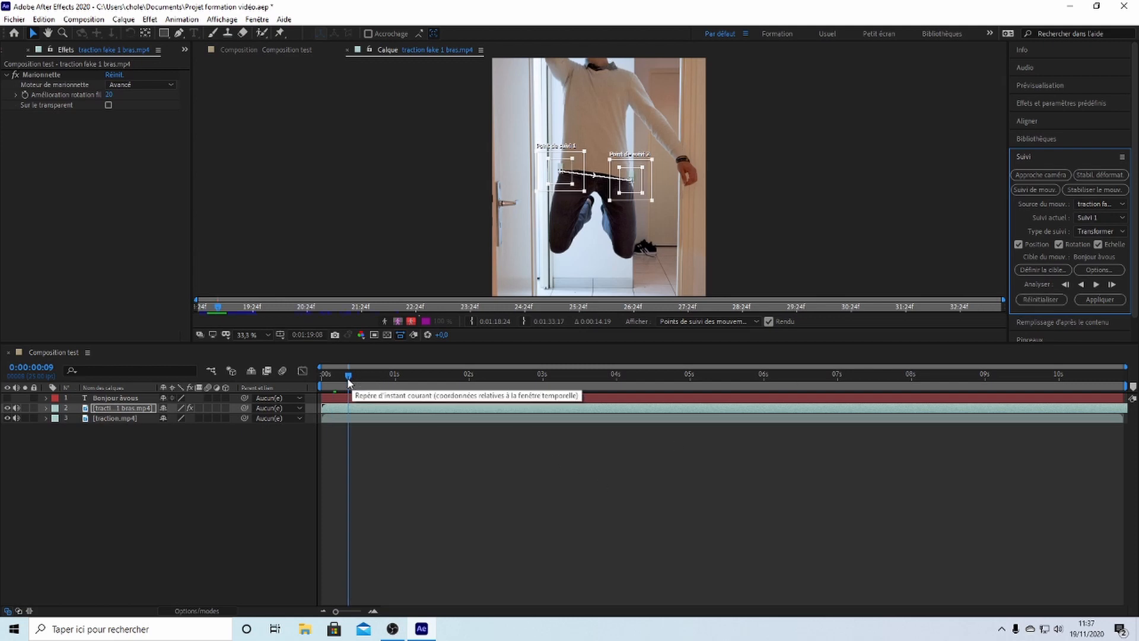
drag(356, 376, 342, 386)
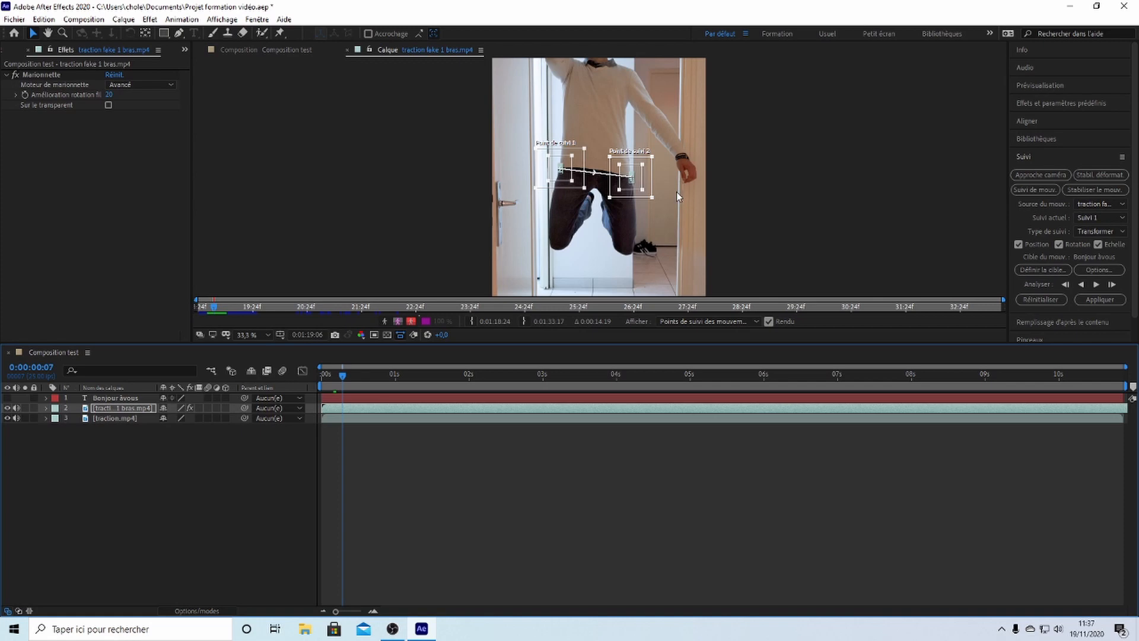
- Add a new null object layer to the composition
right_click(215, 455)
mouse_move(279, 463)
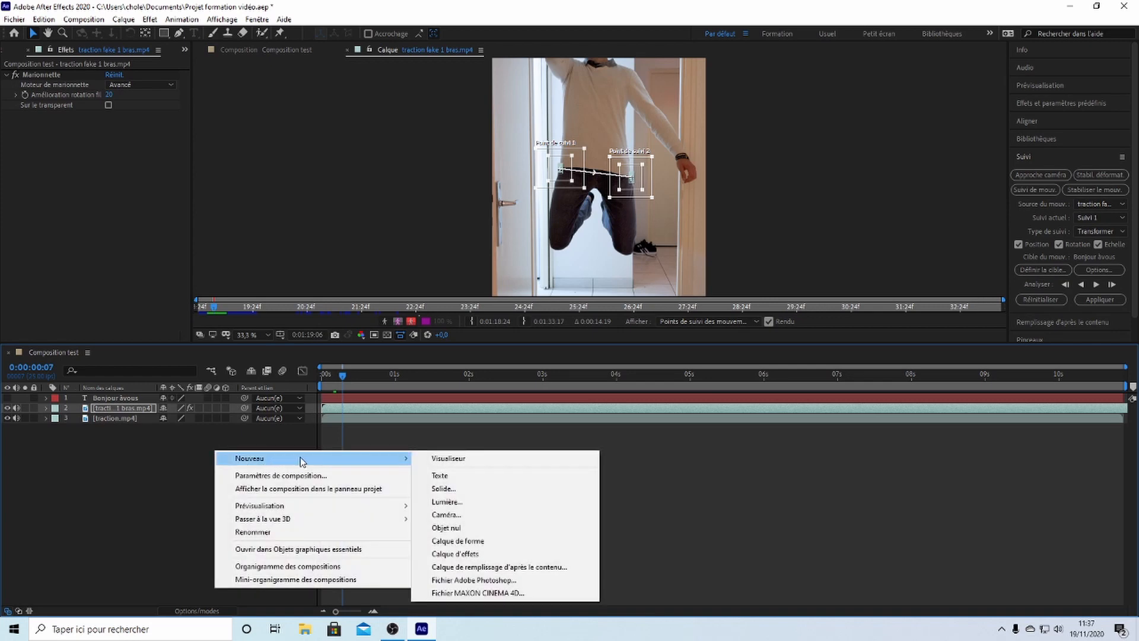
right_click(159, 445)
mouse_move(247, 453)
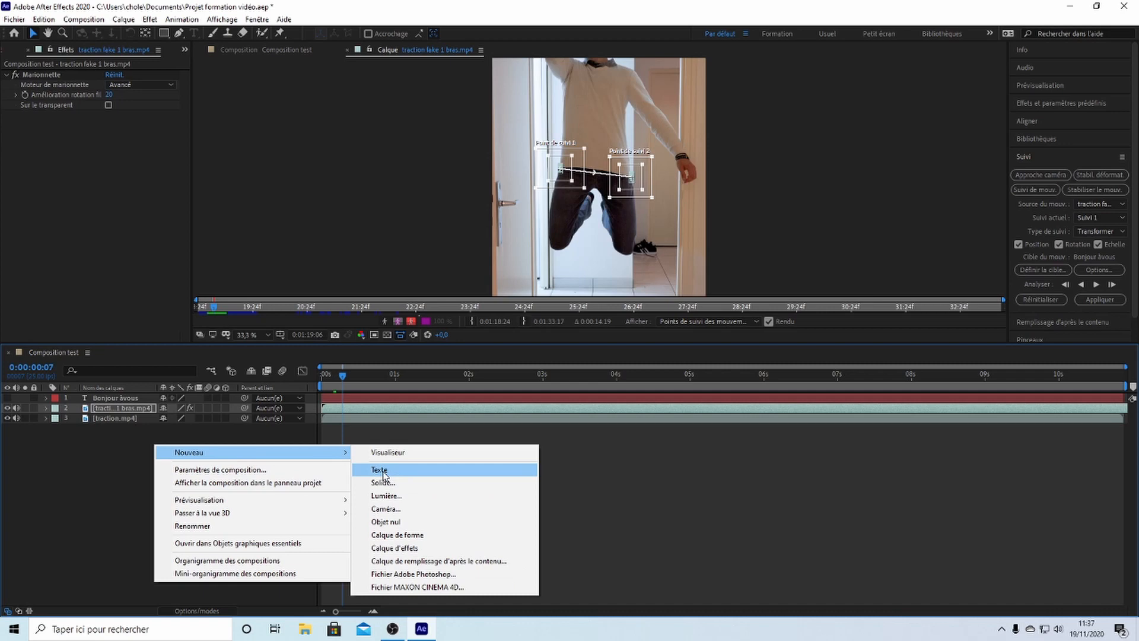
click(414, 522)
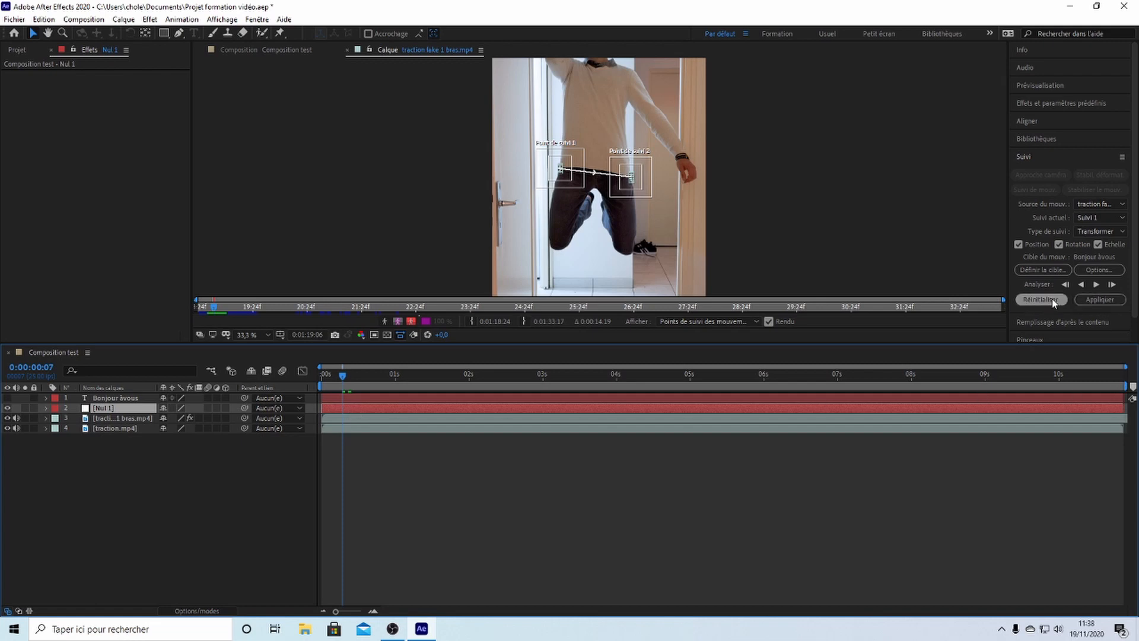
- Set Nul 1 as the motion target and apply the tracking data to it in both X and Y dimensions
click(1042, 270)
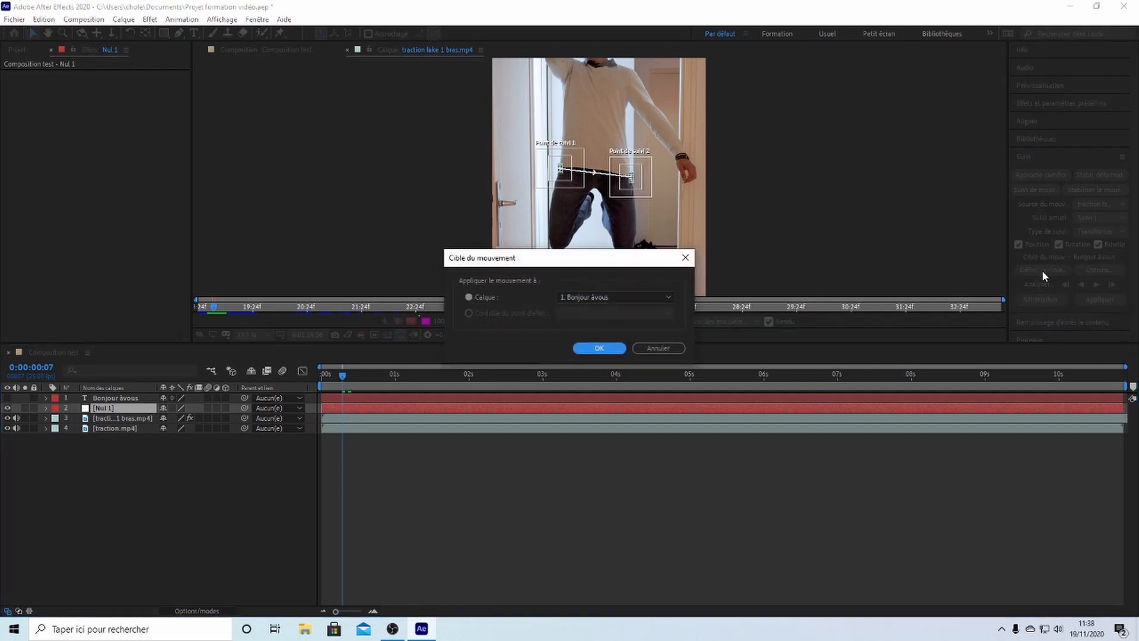
click(599, 298)
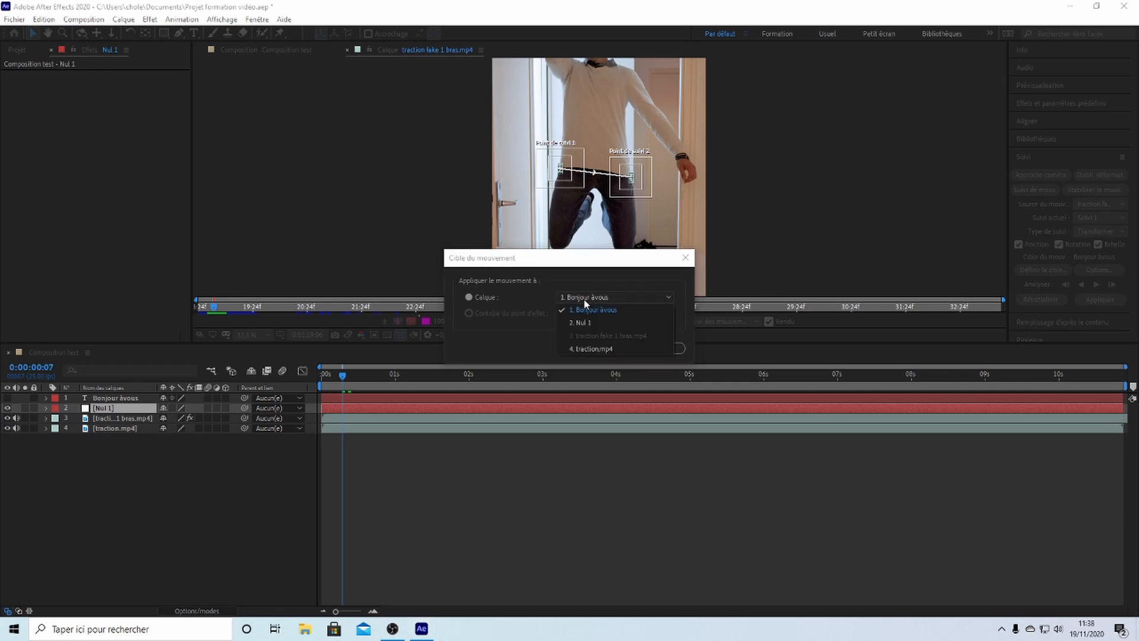
click(585, 321)
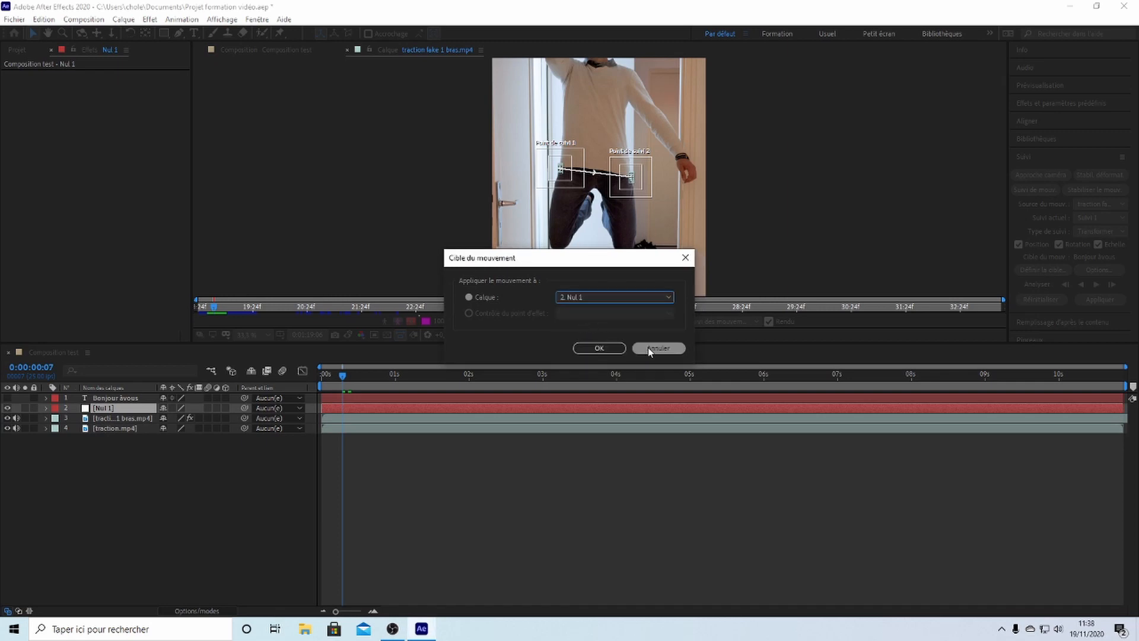
click(596, 348)
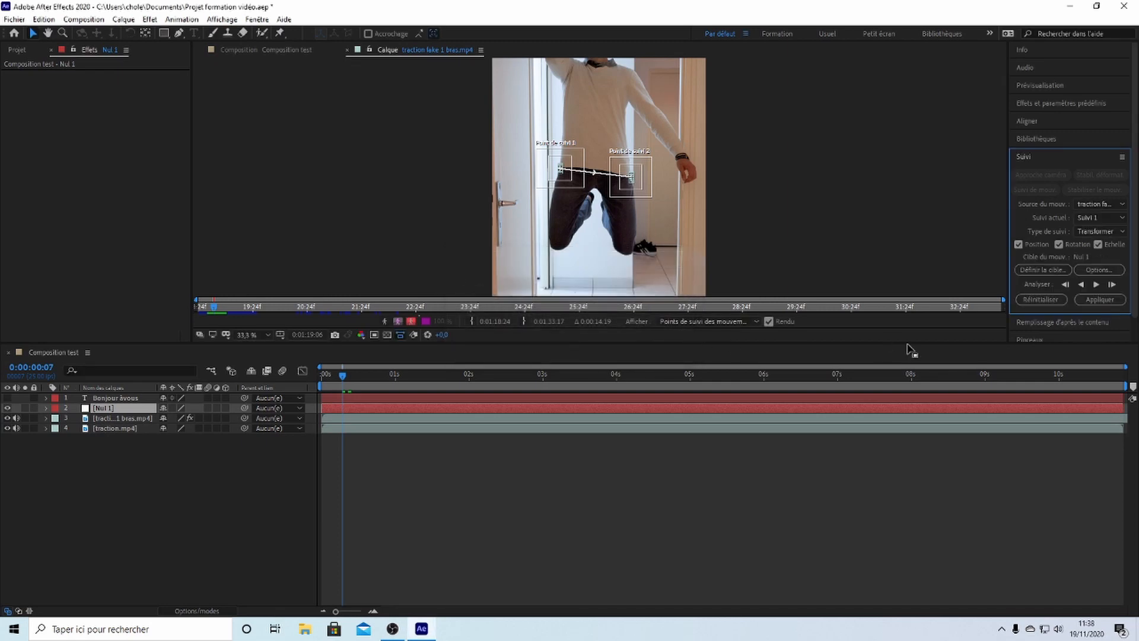
click(1099, 299)
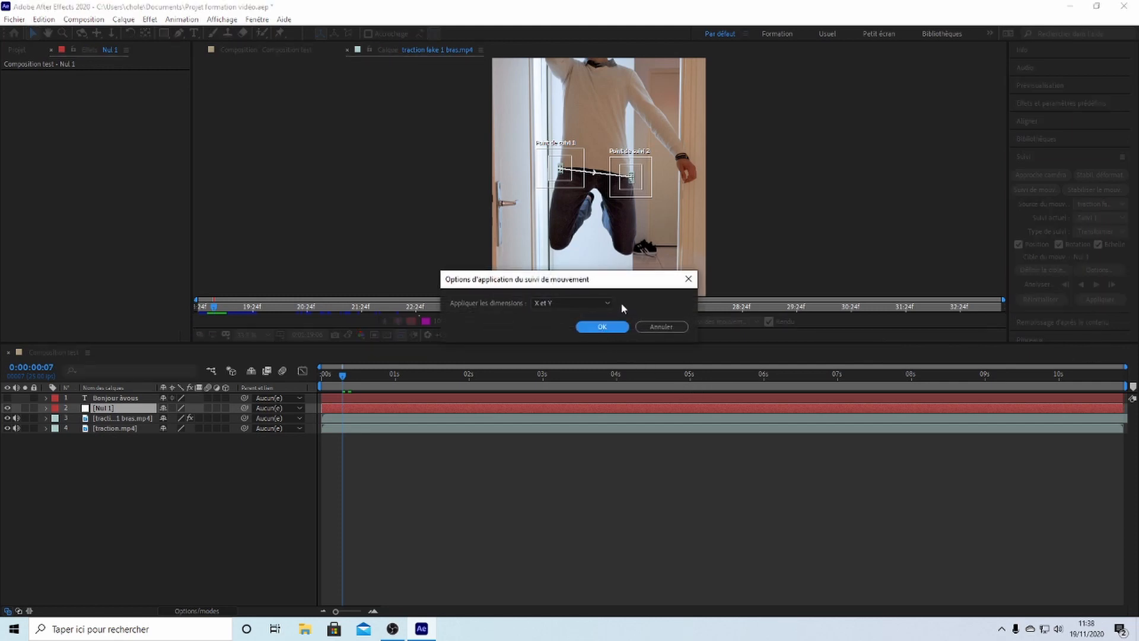
click(592, 325)
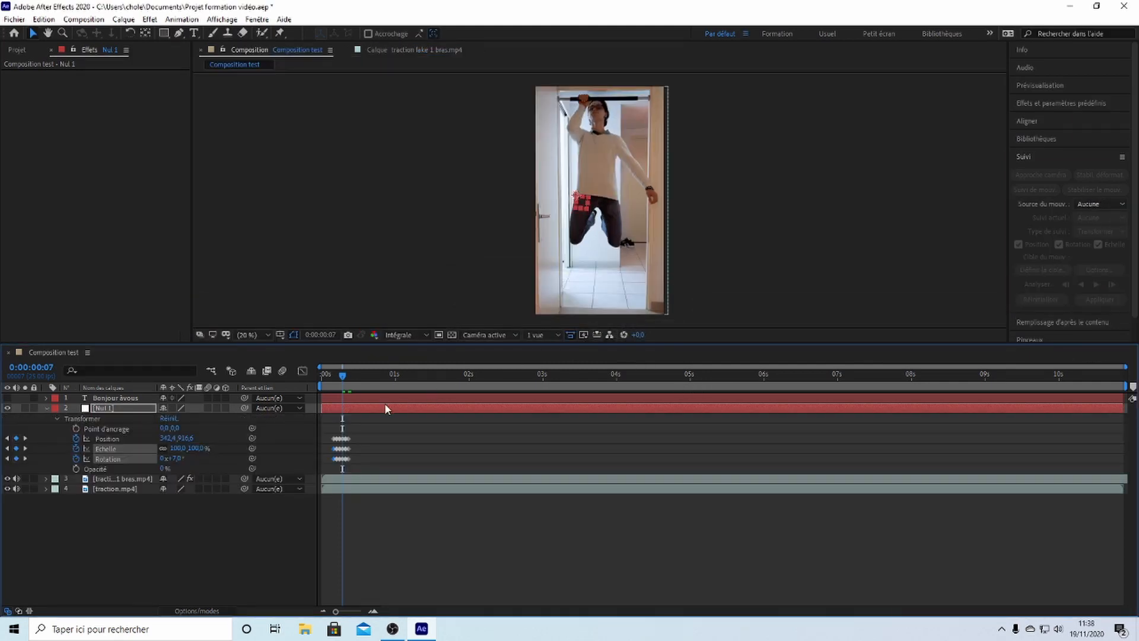
- Check the tracked null at 0:00:00:05, hiding and showing the traction fake 1 bras.mp4 layer to compare it with the footage beneath
drag(342, 374, 337, 382)
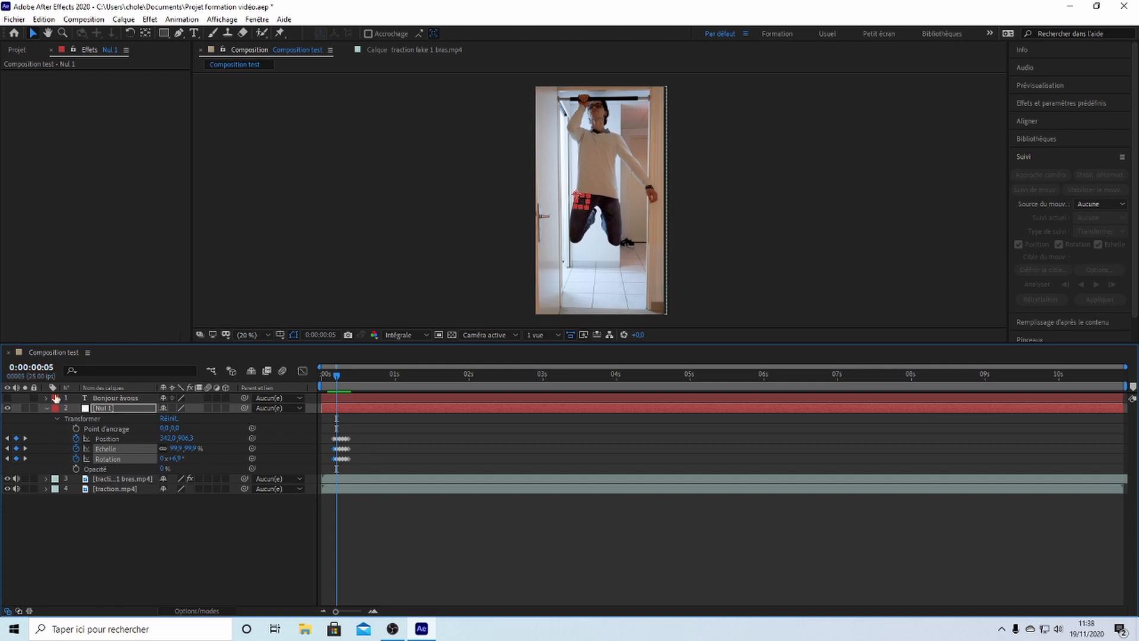
click(104, 406)
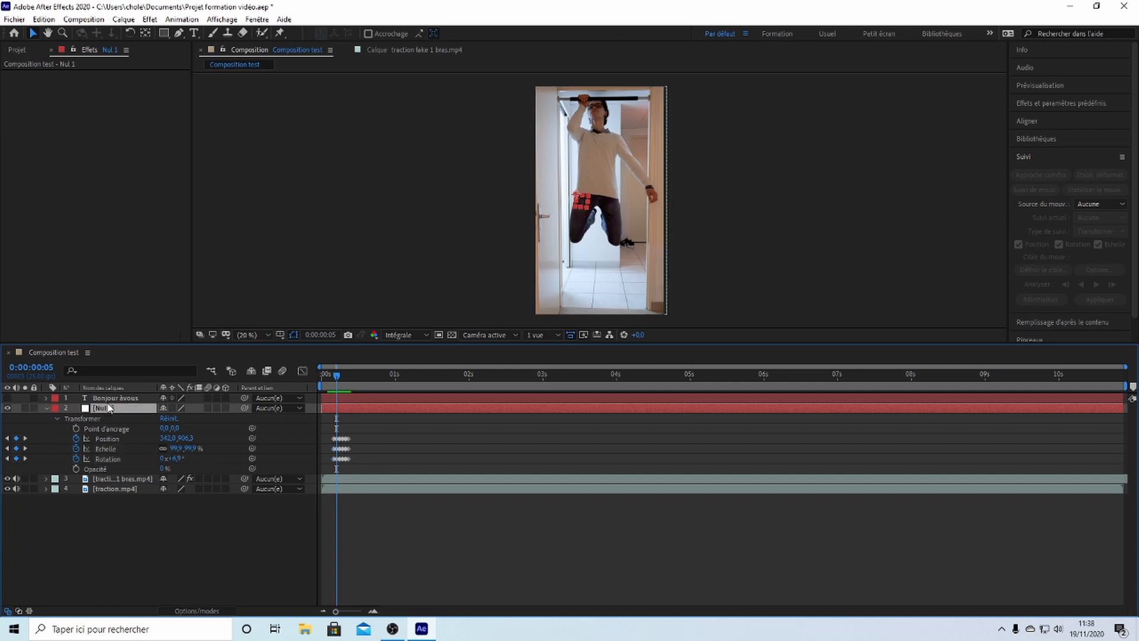
click(7, 478)
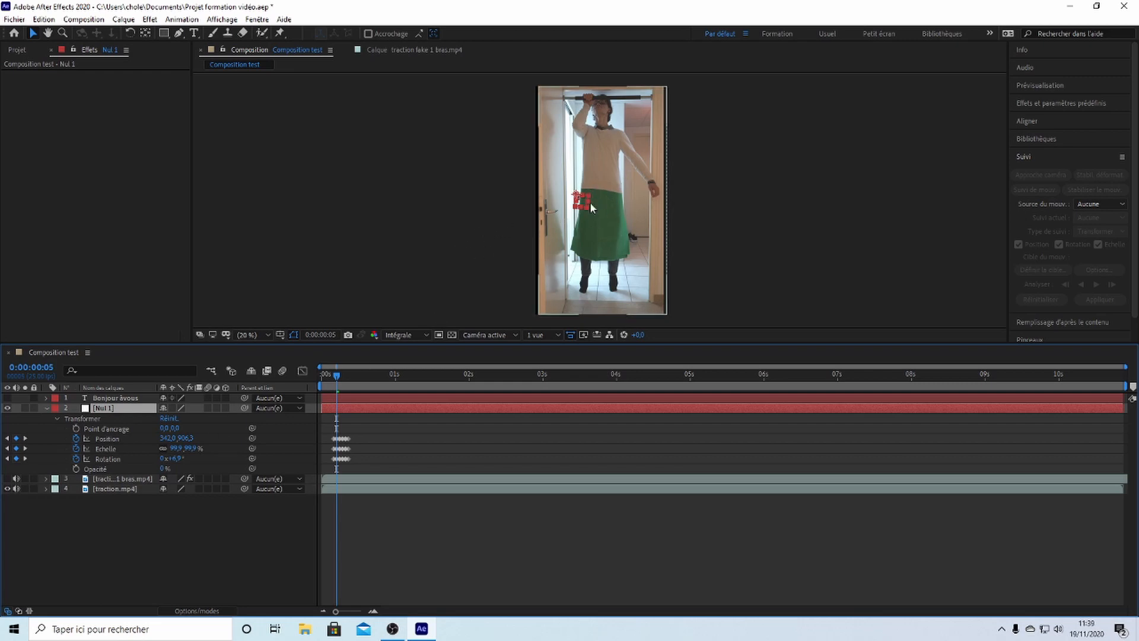
click(7, 478)
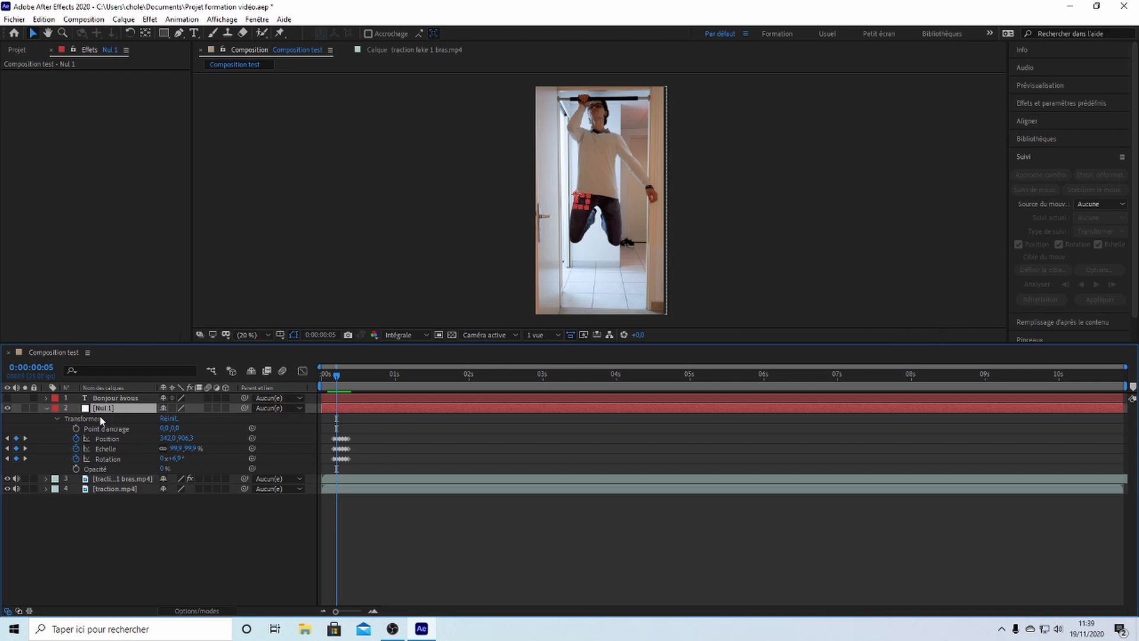
- Expand the traction fake 1 bras.mp4 layer to its Transformer properties and collapse its Effets group
click(48, 407)
click(48, 408)
click(46, 478)
scroll(200, 507, down, 1)
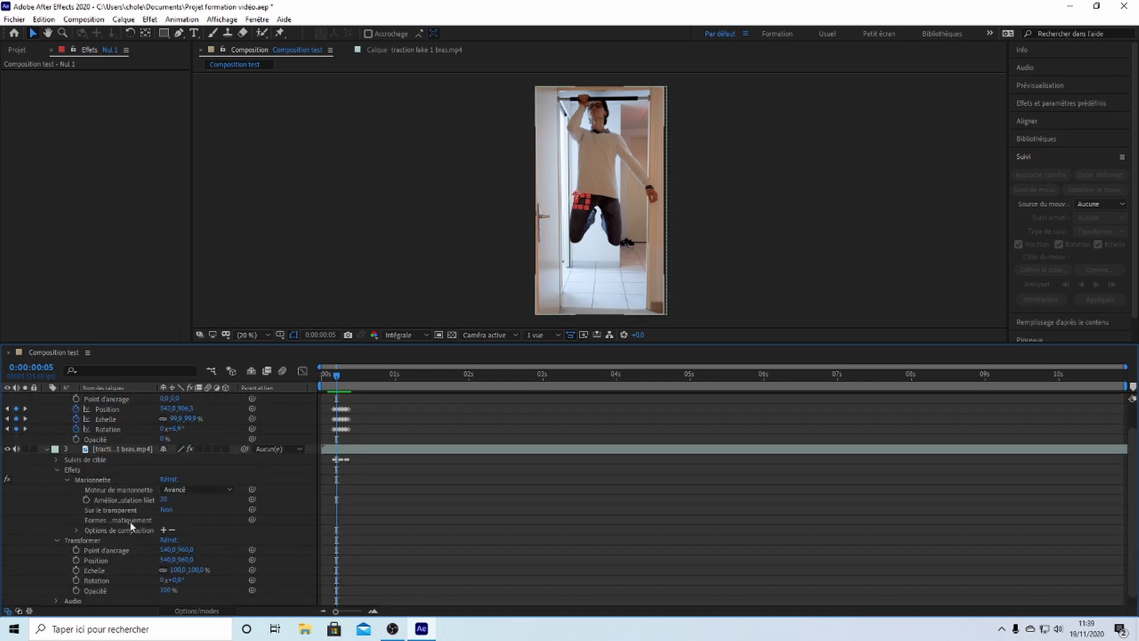
click(57, 469)
scroll(60, 475, up, 1)
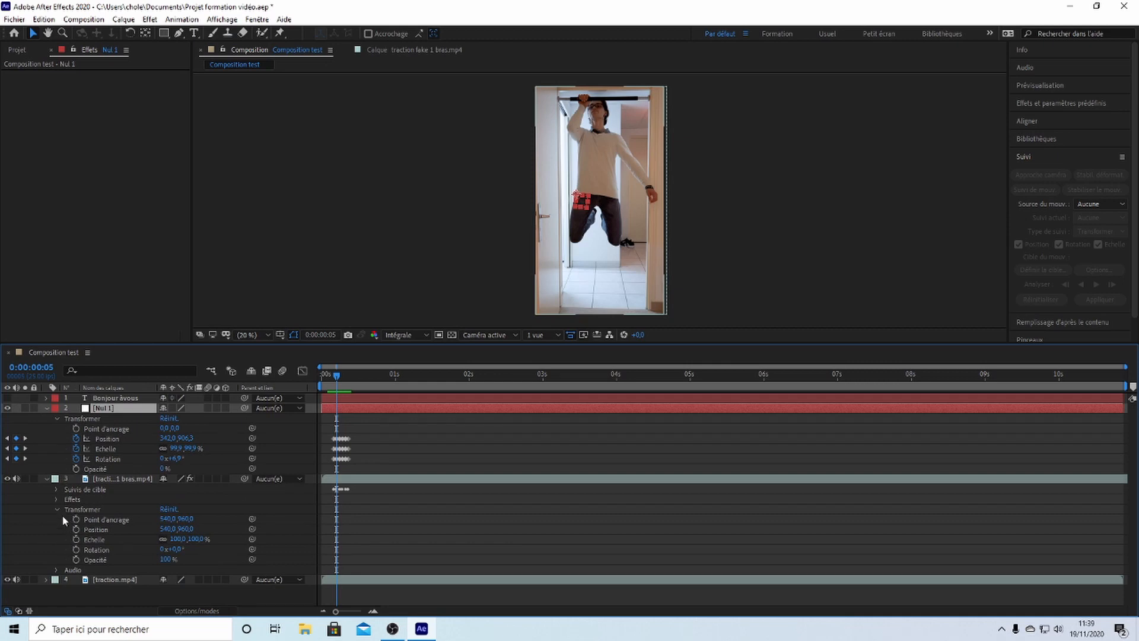
- Try linking the layer's Position to Nul 1's Position, undo it, and add a pick-whip expression to its Point d'ancrage
drag(251, 529, 137, 436)
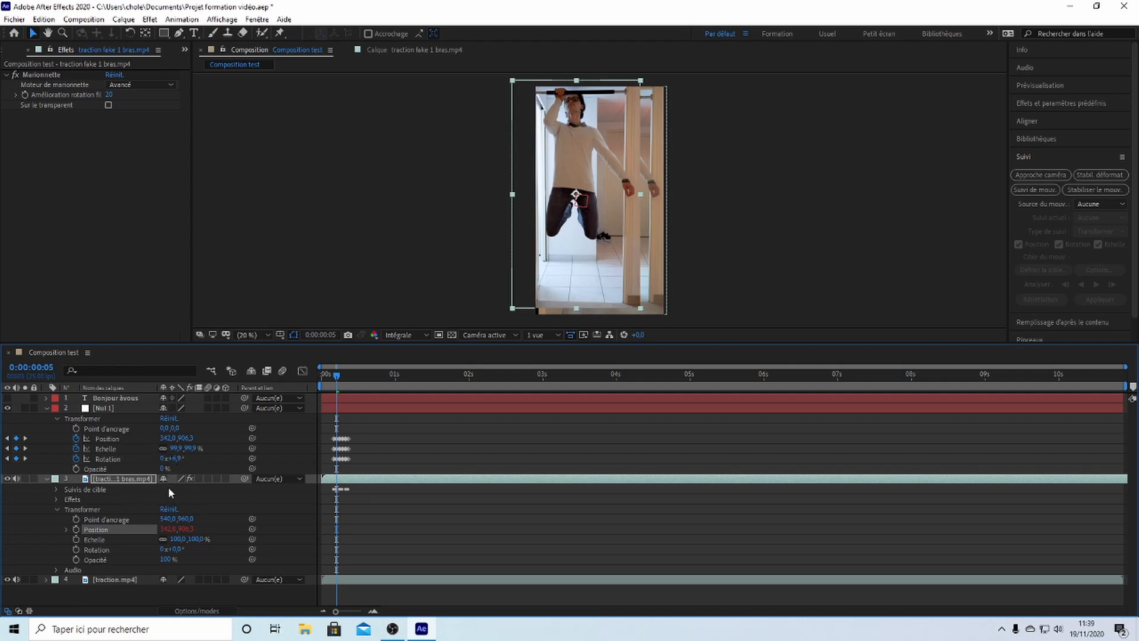
key(ctrl+z)
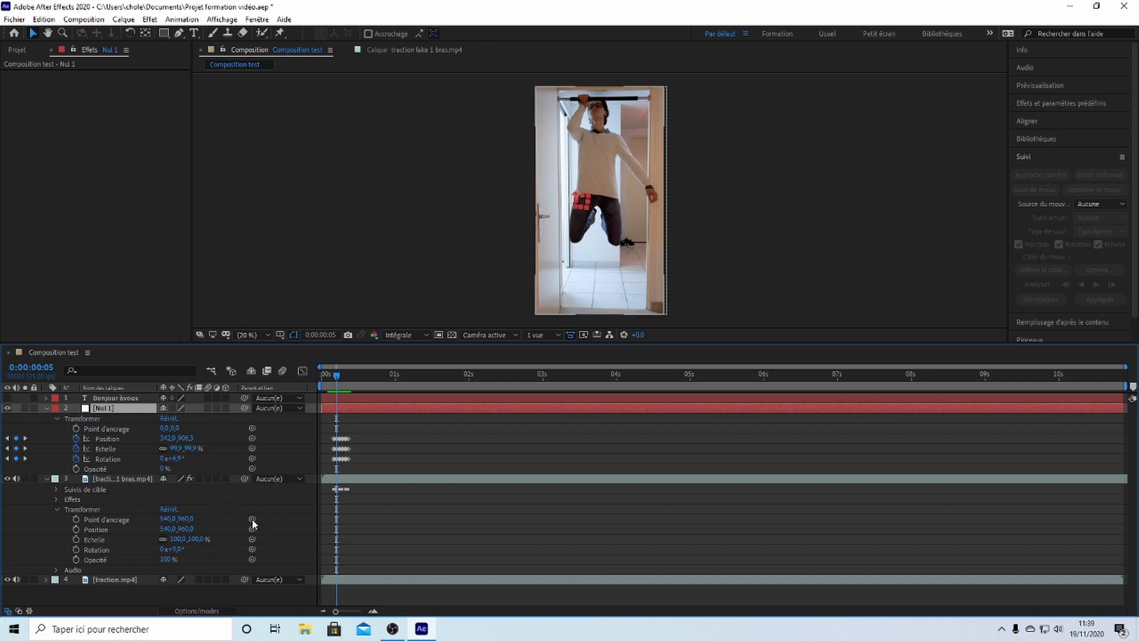
mouse_move(251, 519)
mouse_down()
mouse_move(164, 453)
mouse_move(119, 444)
mouse_move(130, 458)
mouse_move(117, 470)
mouse_move(254, 517)
mouse_up()
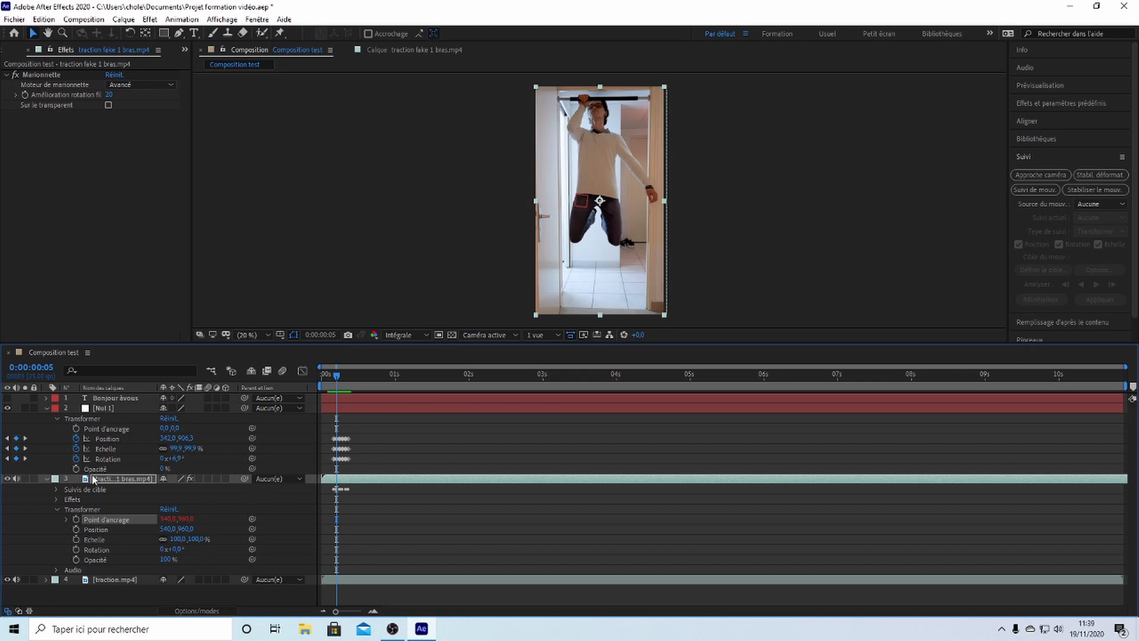
- Delete the Nul 1 layer and collapse the traction fake 1 bras.mp4 layer's properties
click(114, 408)
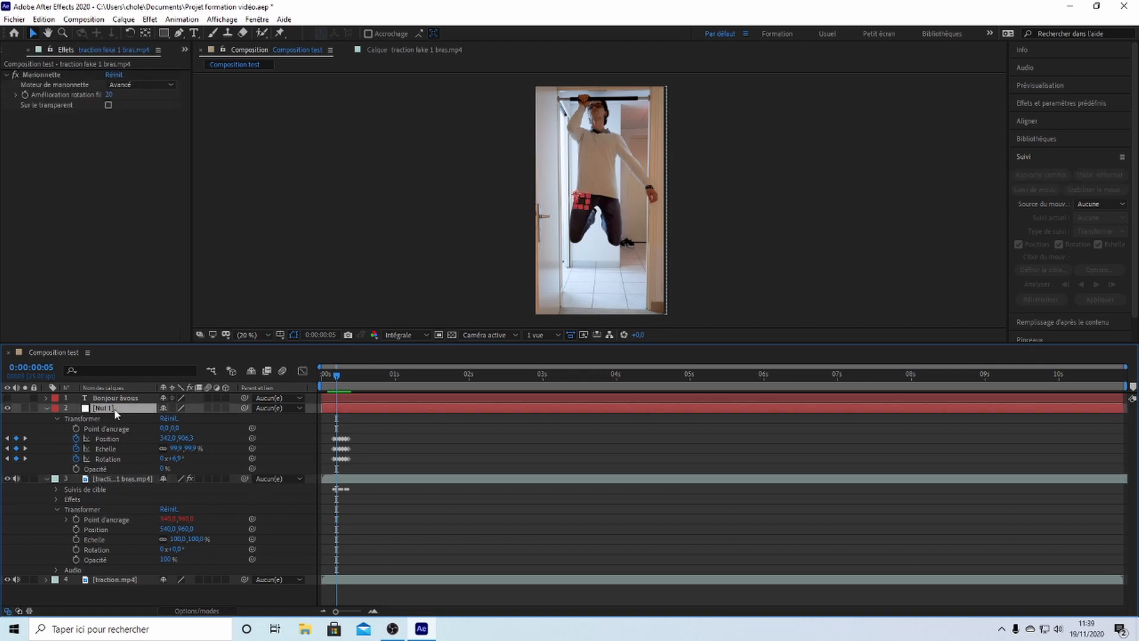
key(Delete)
click(46, 408)
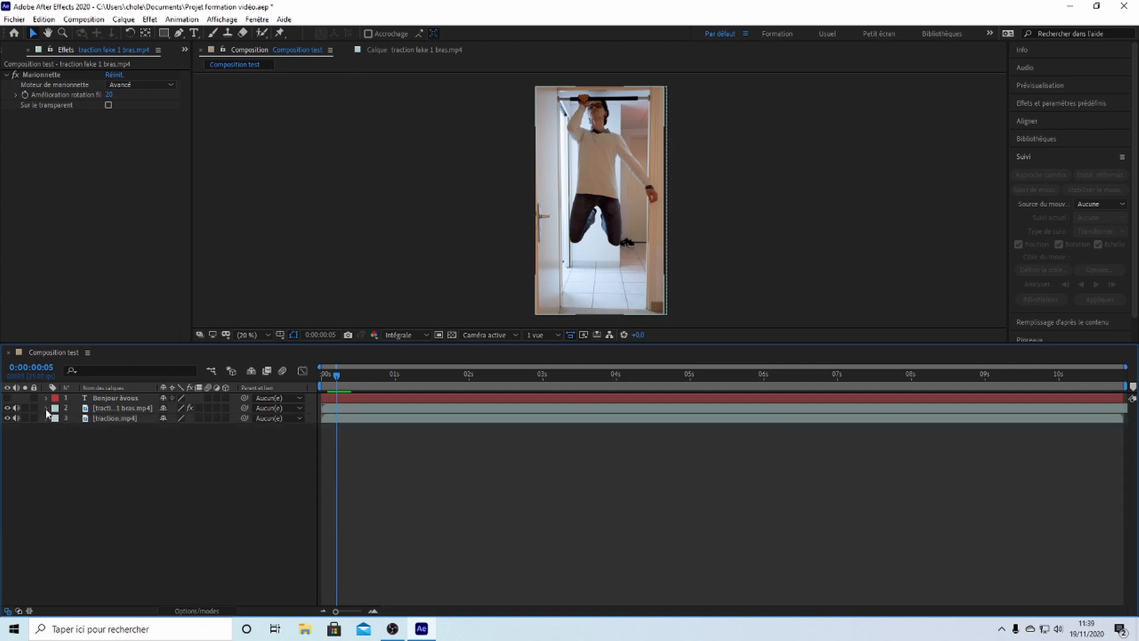
- Glance at the Bibliothèques list, then collapse it and the Suivi controls
click(1026, 145)
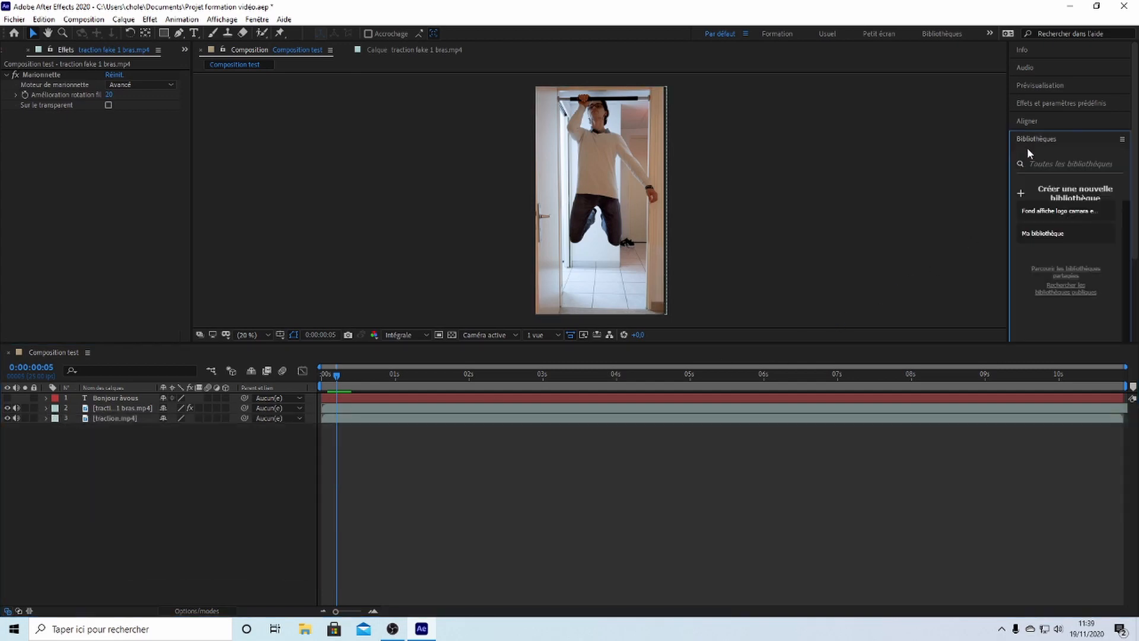
click(1027, 144)
click(1026, 151)
click(1027, 150)
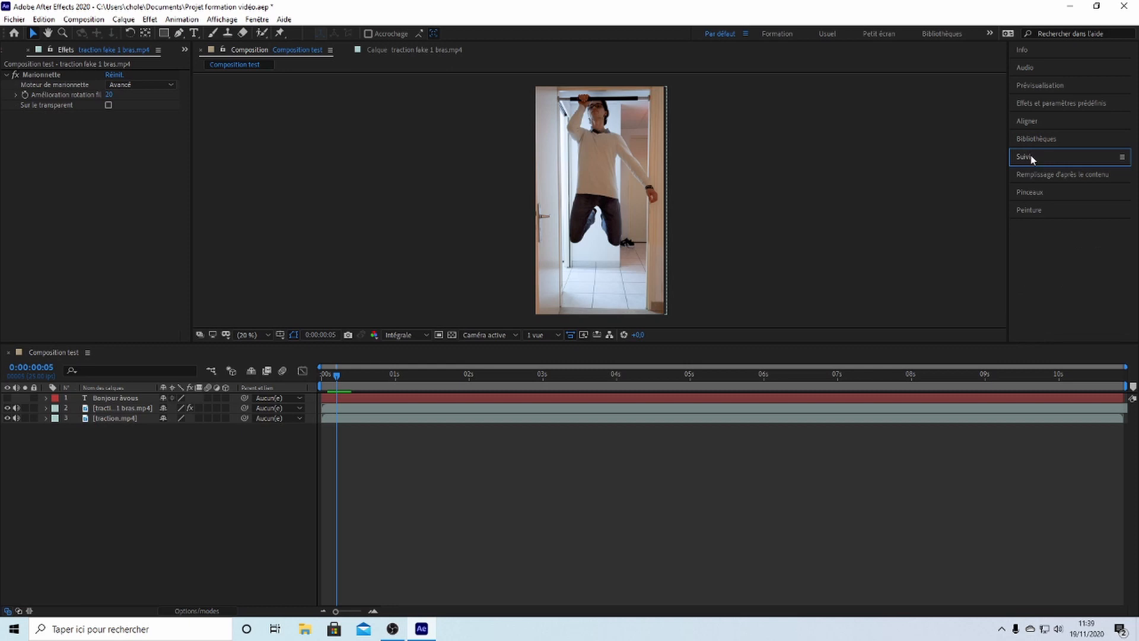
- Look over the Remplissage d'après le contenu and Pinceaux settings, switching back to the Selection tool and collapsing the brush list
click(1041, 176)
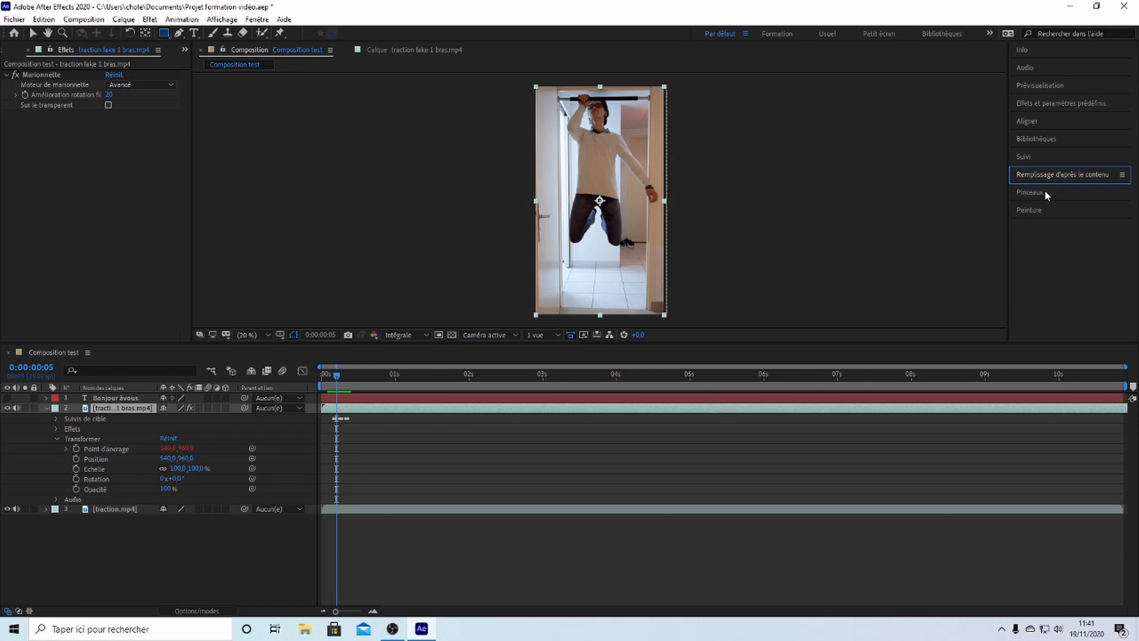
key(v)
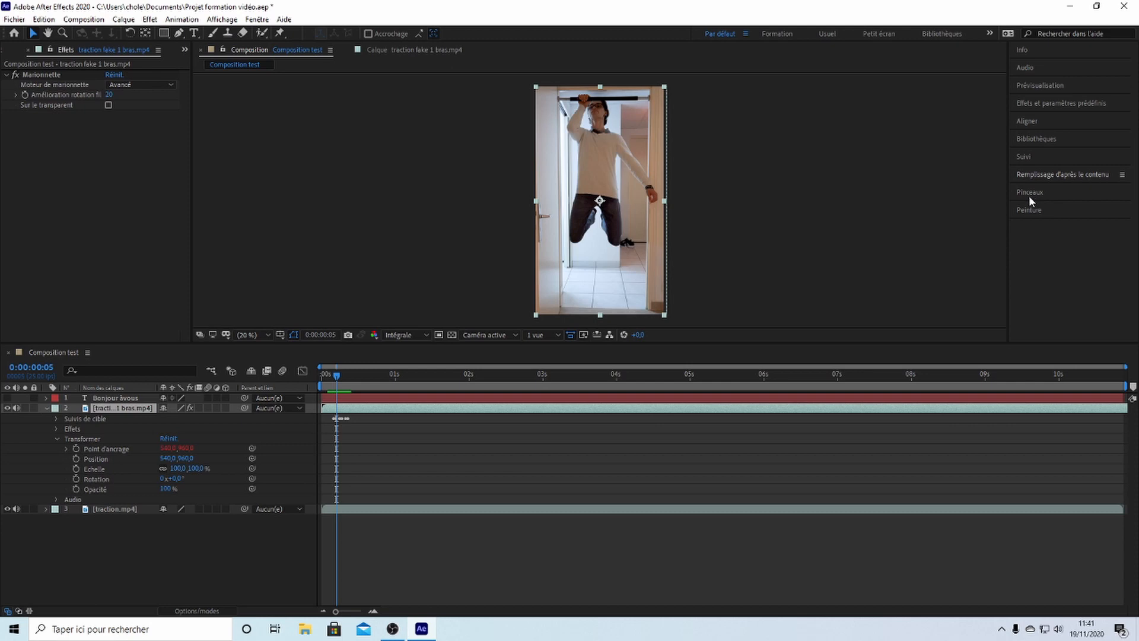
click(1028, 192)
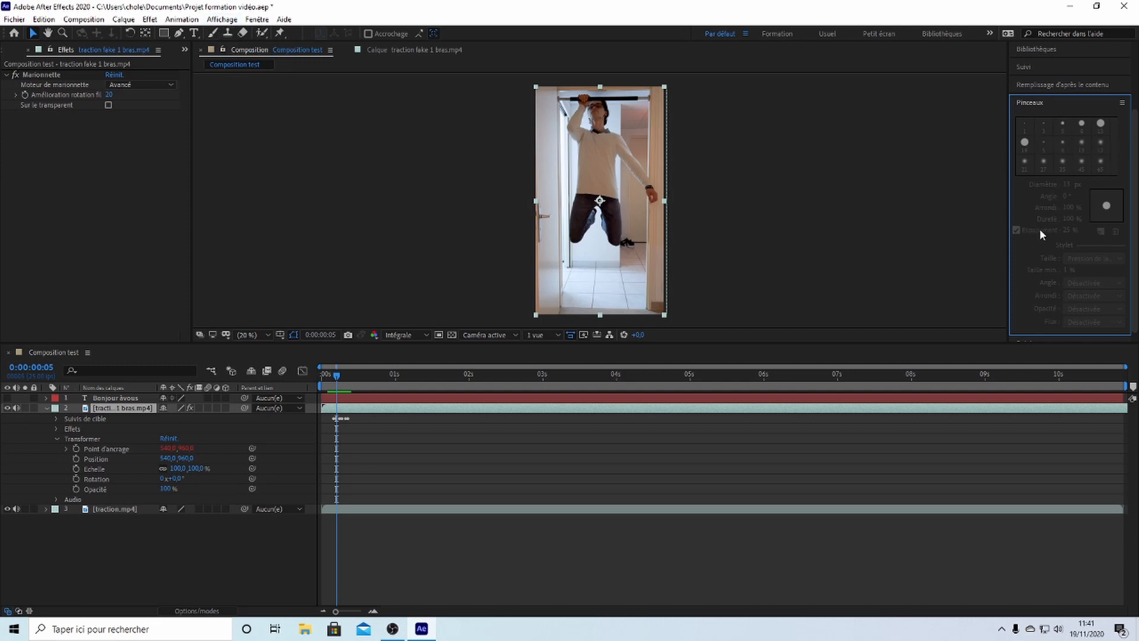
click(1035, 107)
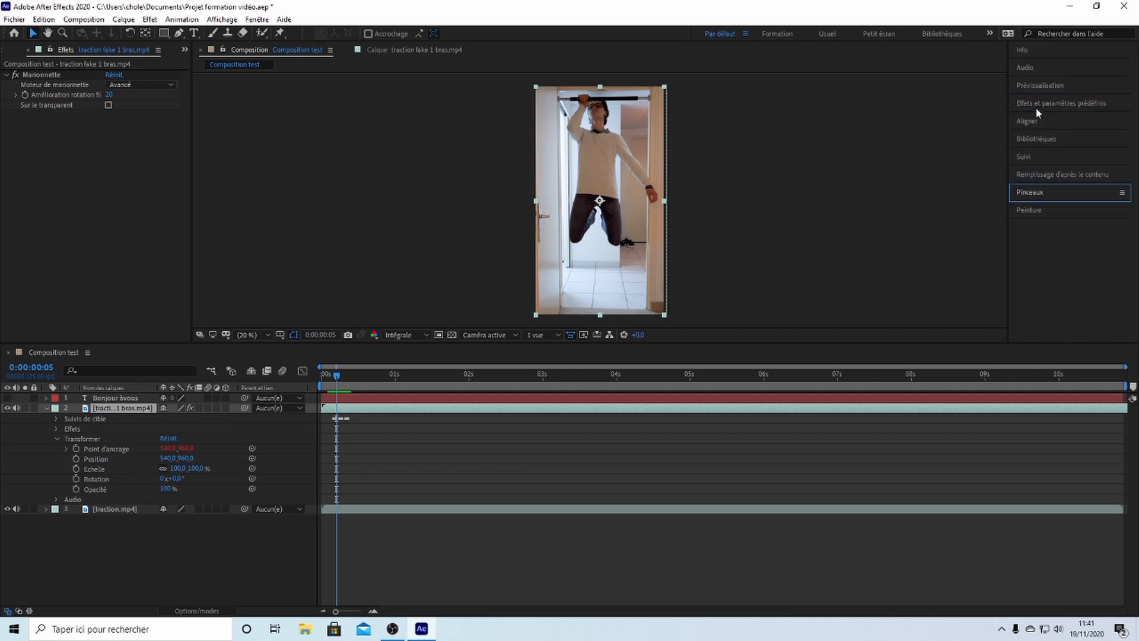
- Look over the Peinture settings, collapse them, and expand the Effets et paramètres prédéfinis list
click(1027, 211)
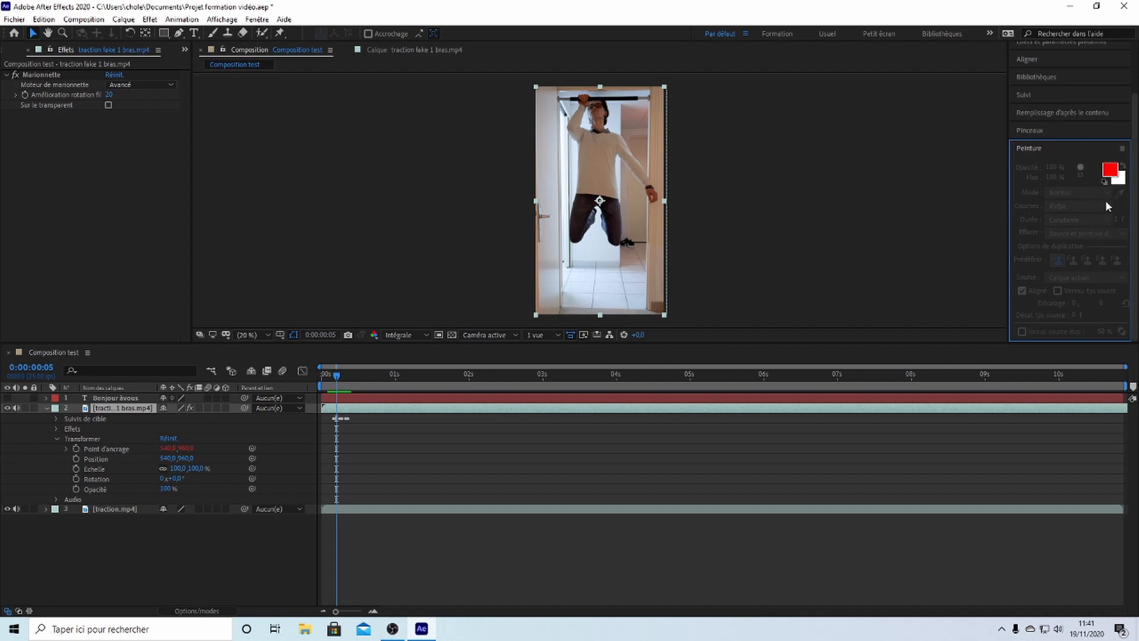
click(1024, 148)
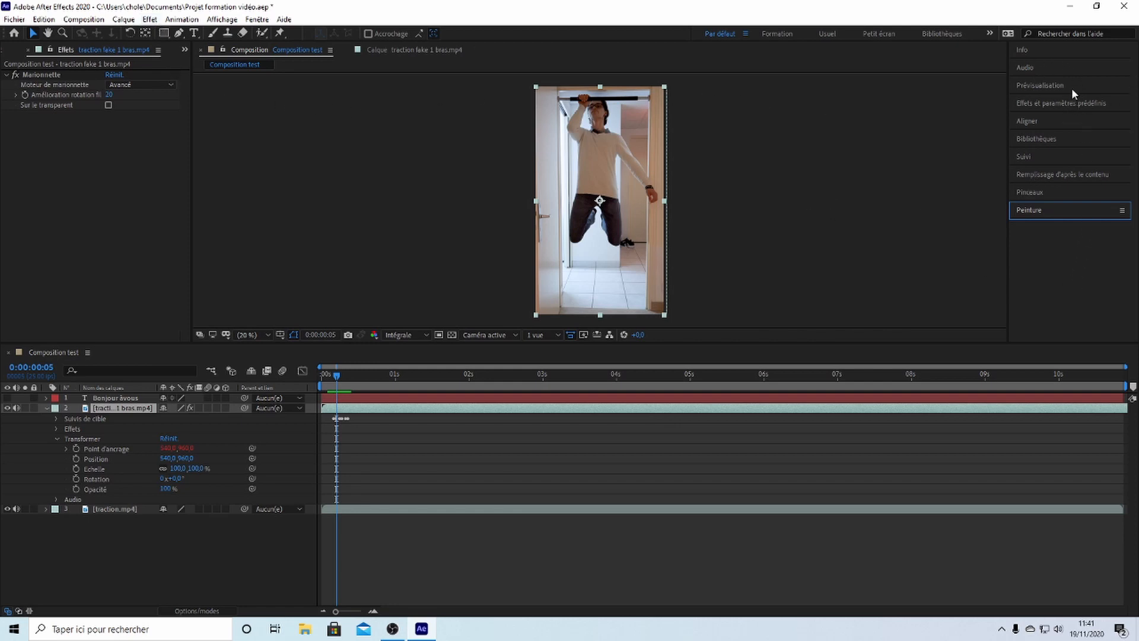
click(1060, 99)
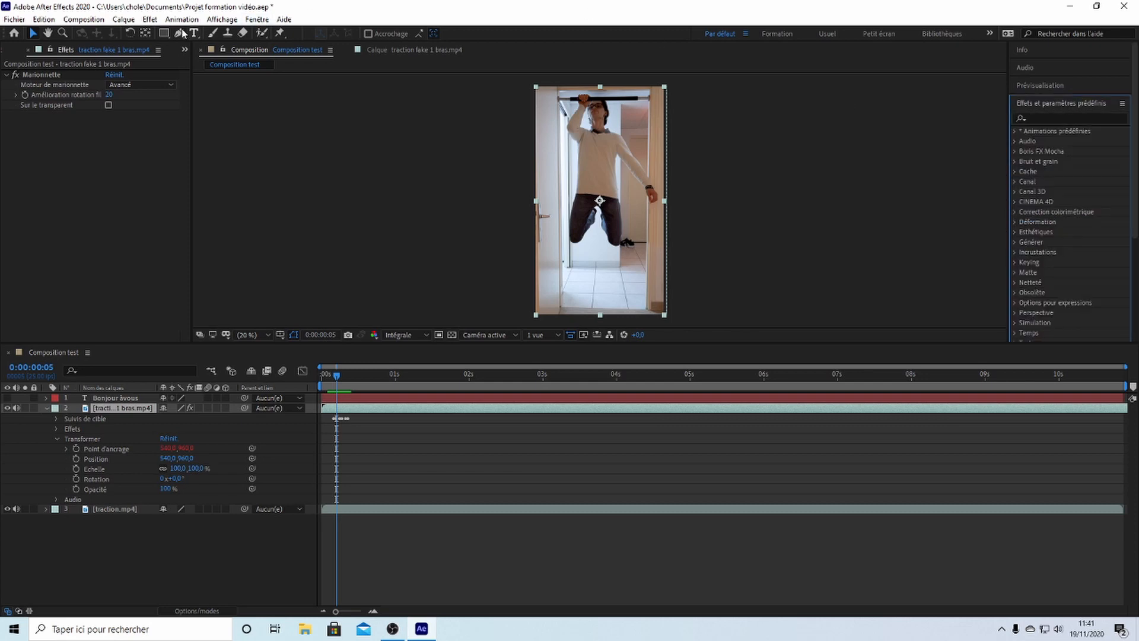
- Compare the effect categories applicable to the traction fake 1 bras.mp4 layer with the presets list, and deselect the layer
click(149, 20)
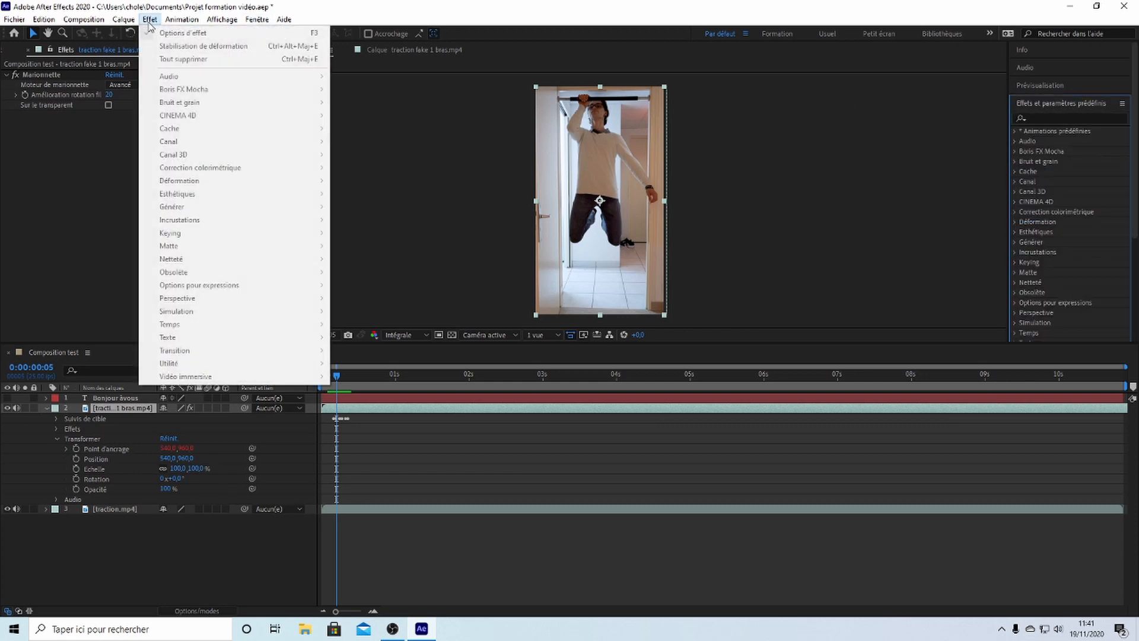
click(87, 417)
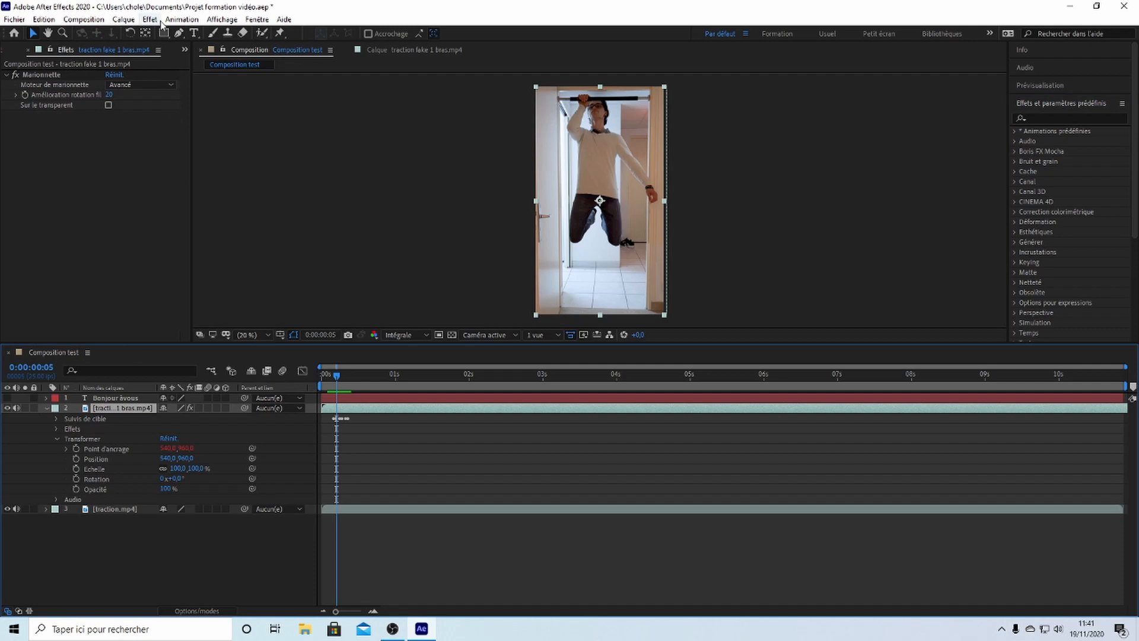
click(155, 20)
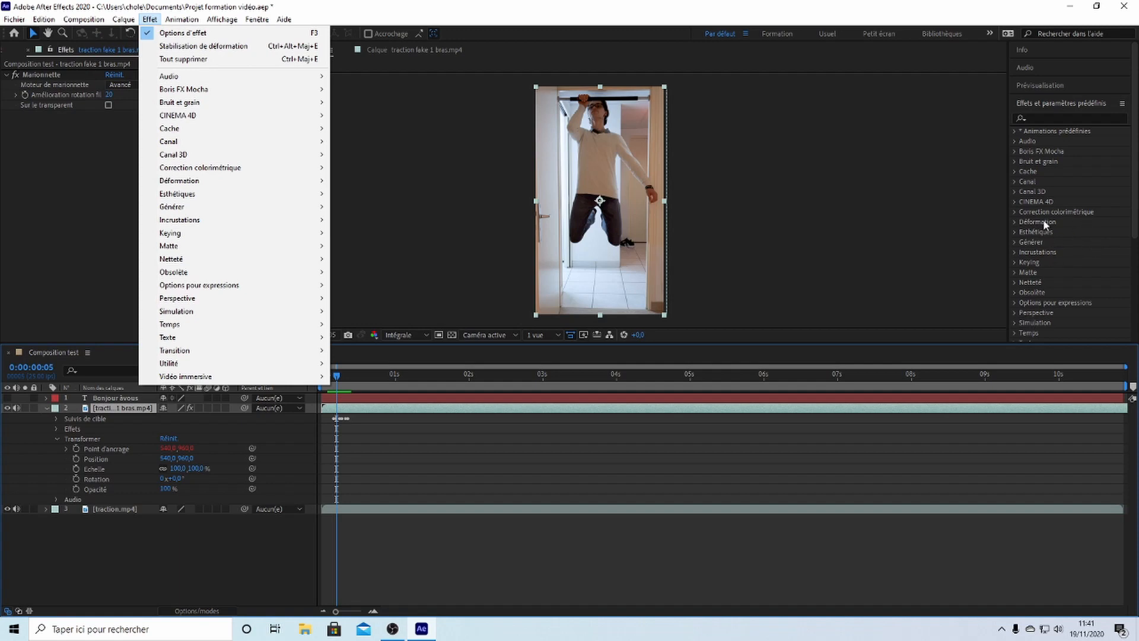
click(1072, 254)
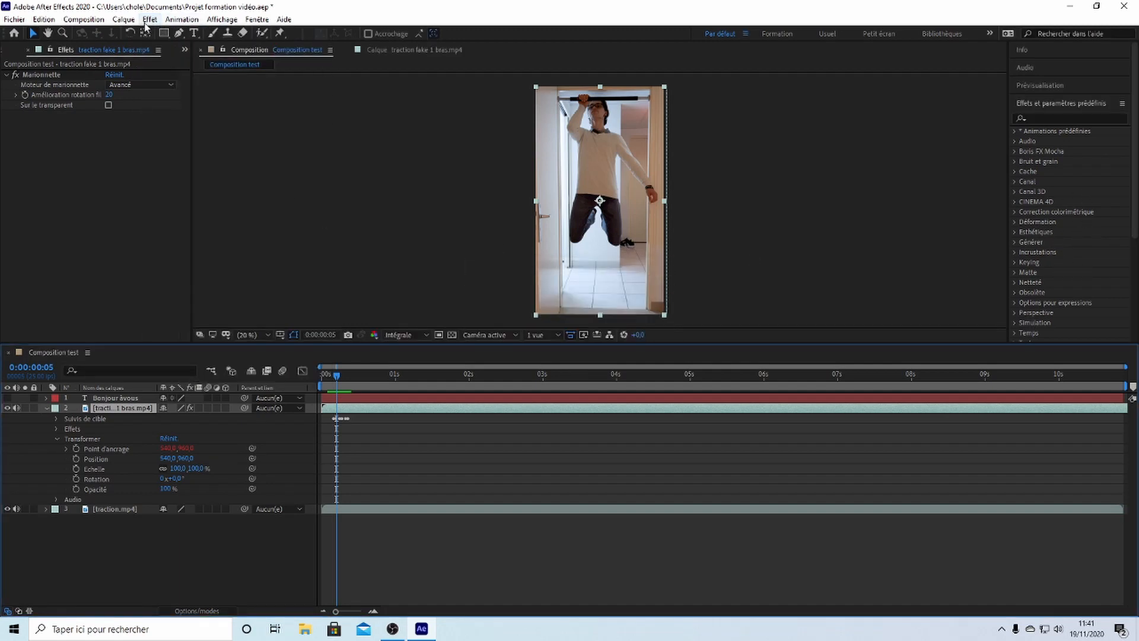
click(147, 21)
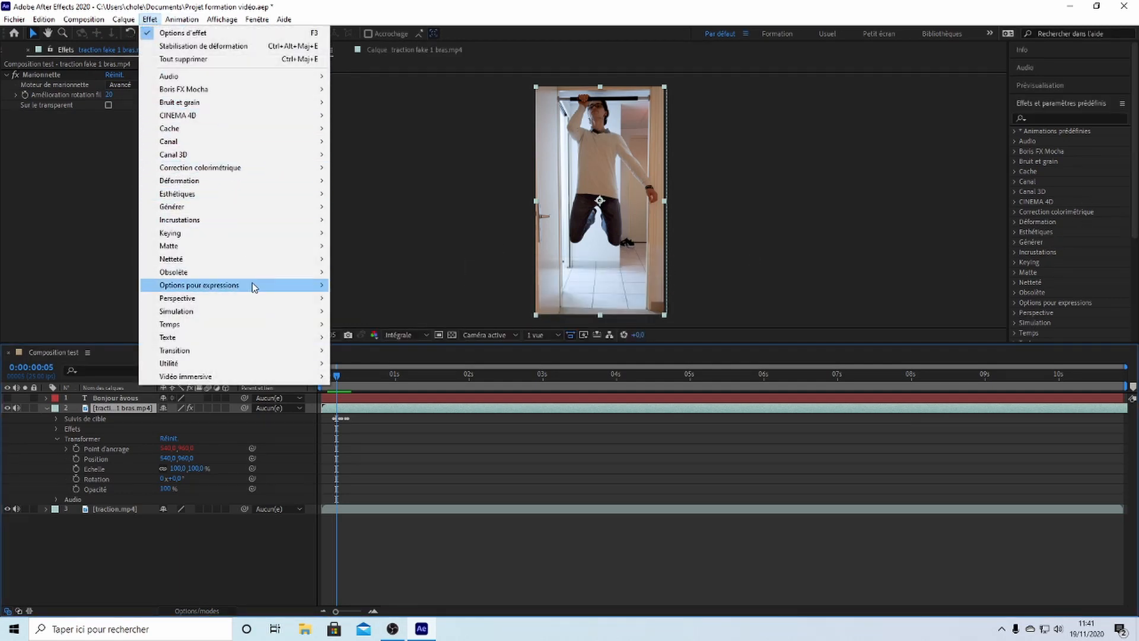
mouse_move(255, 288)
click(384, 144)
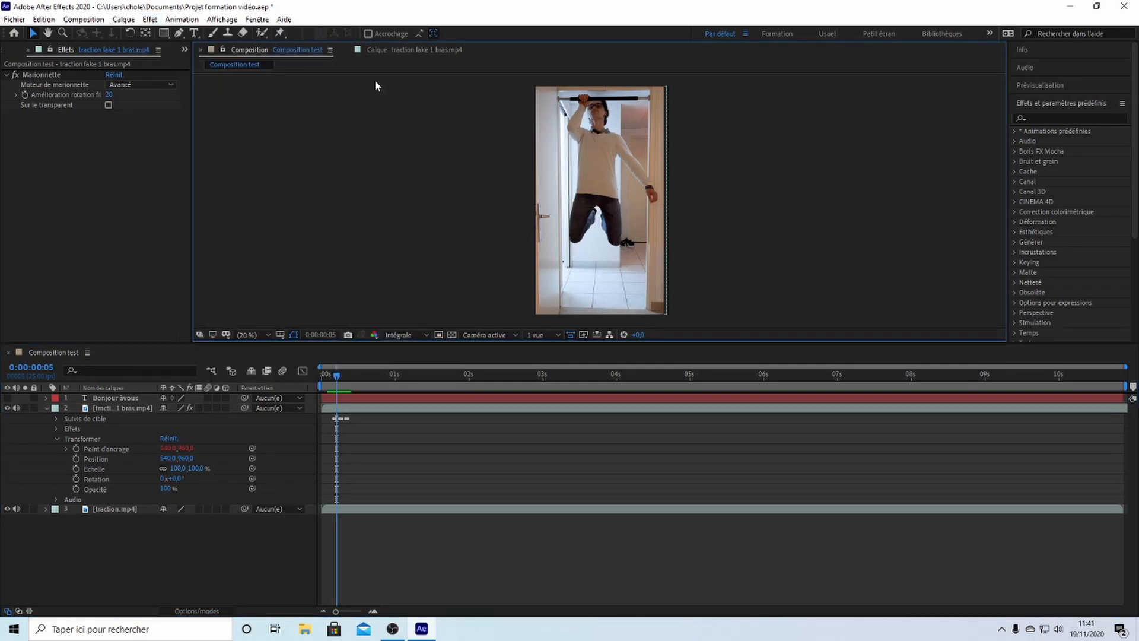
- Display the Modes Lumetri scopes briefly, hide them, and bring the Projet panel forward
click(256, 19)
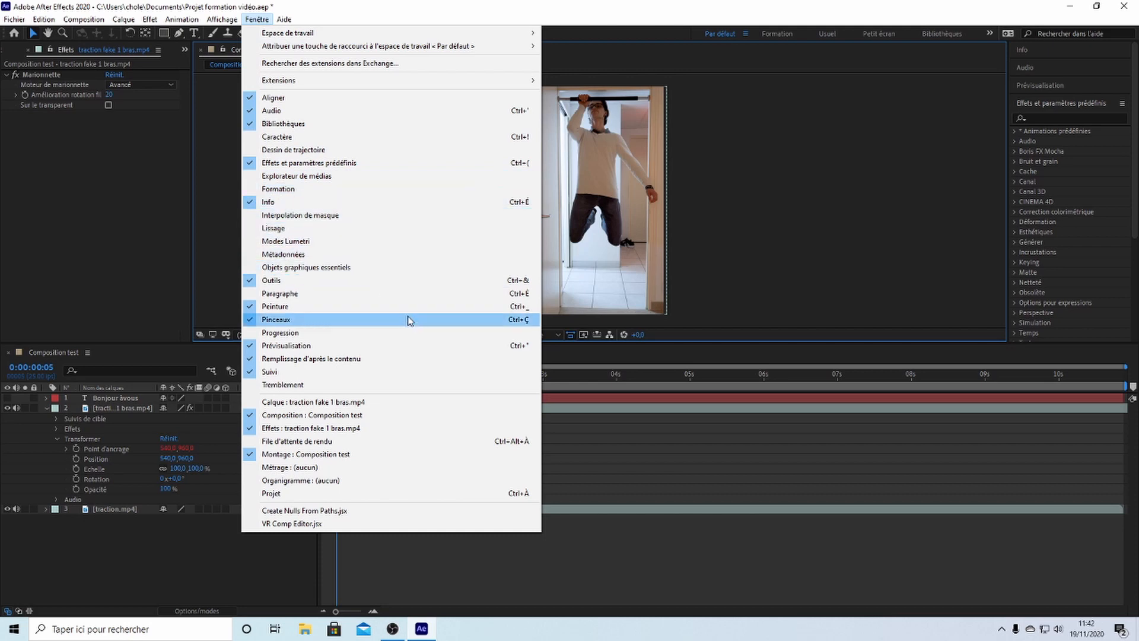
click(312, 243)
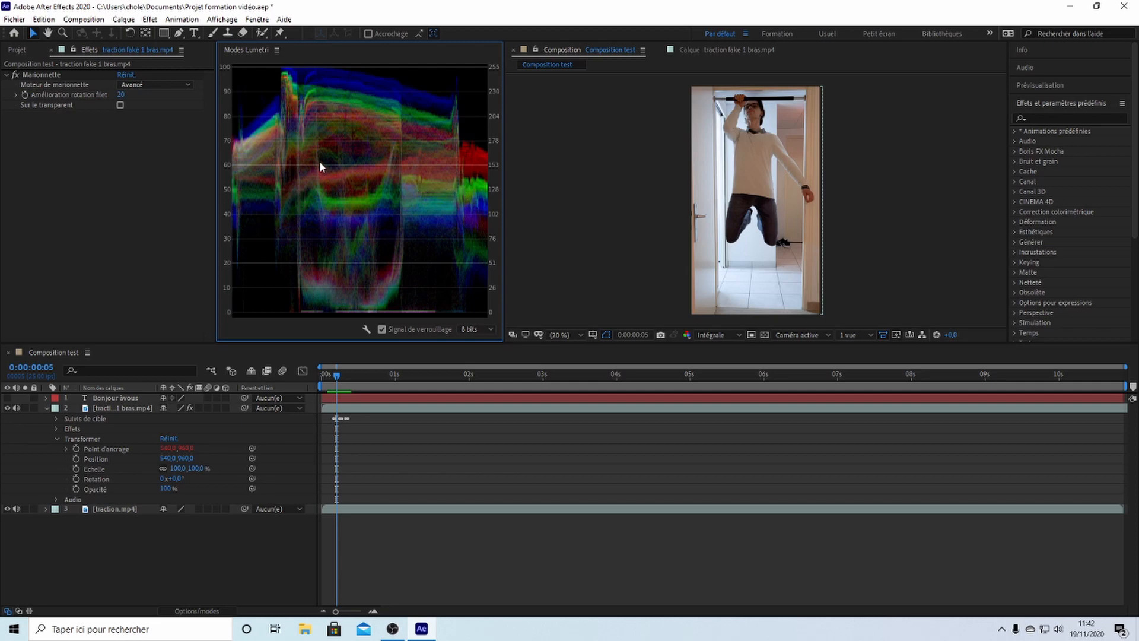
click(257, 19)
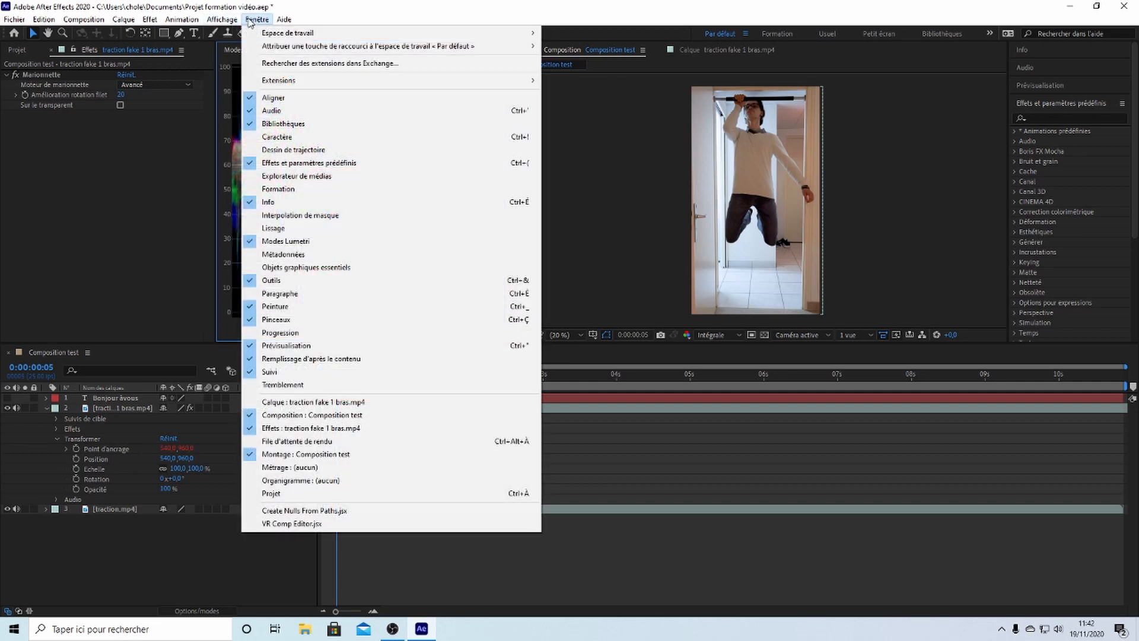
click(299, 241)
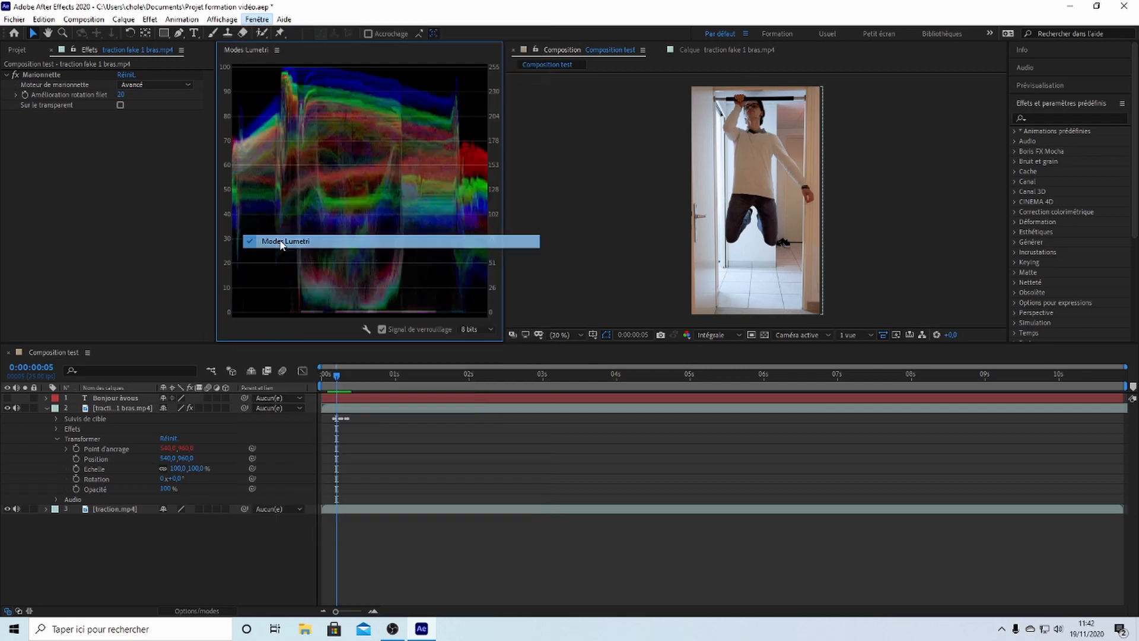
click(15, 51)
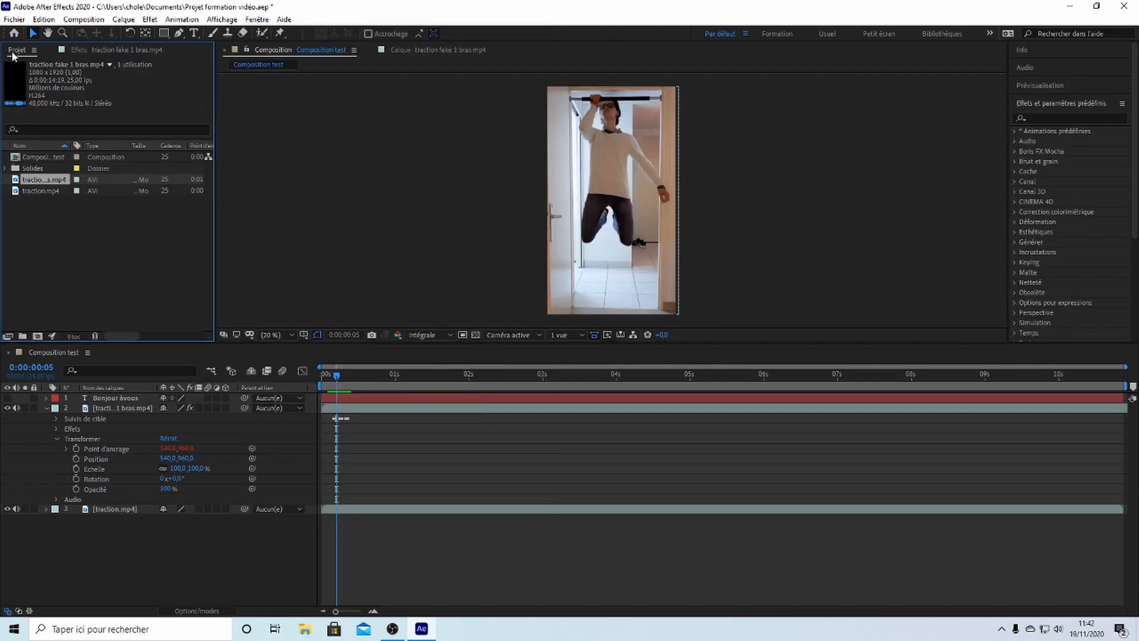
- Bring up the layer view of traction fake 1 bras.mp4 and close it to return to the composition view
click(257, 19)
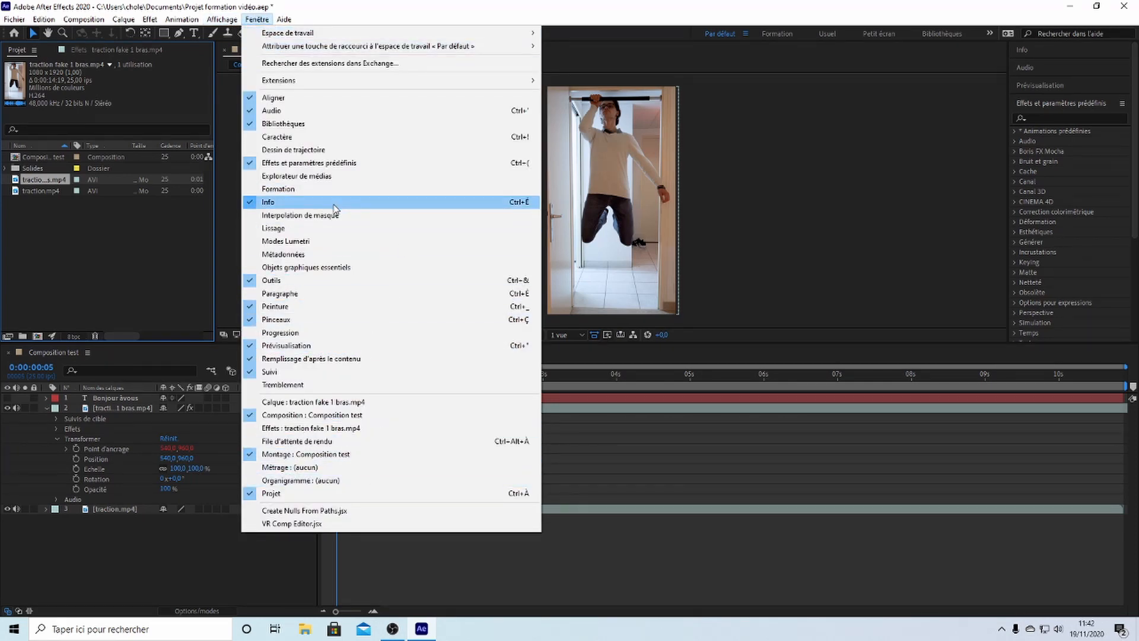
click(303, 402)
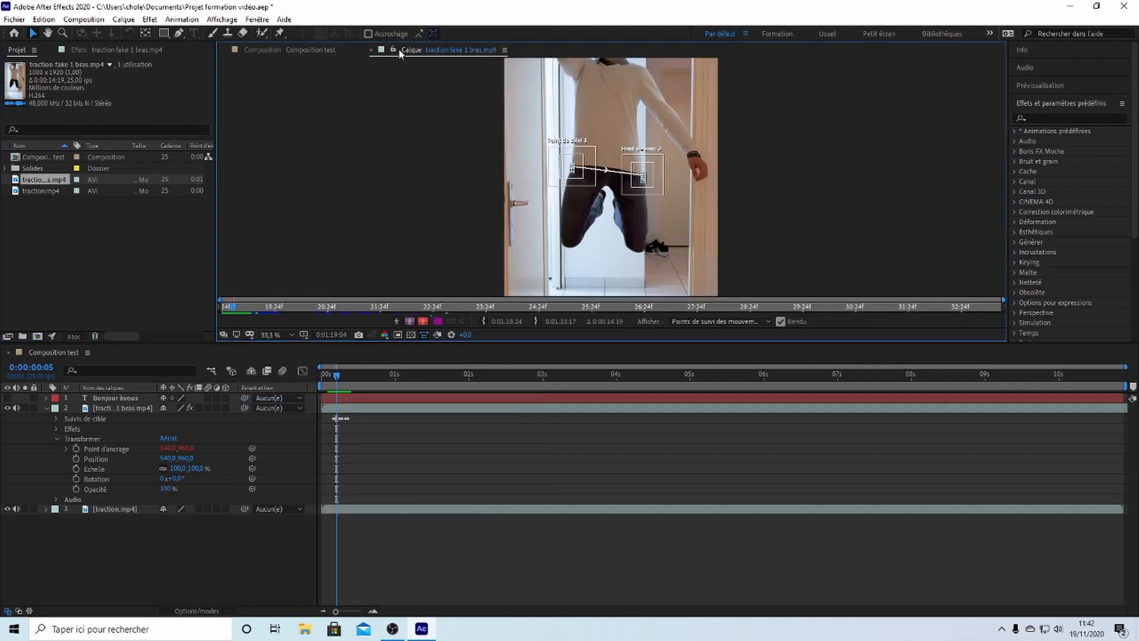
click(371, 50)
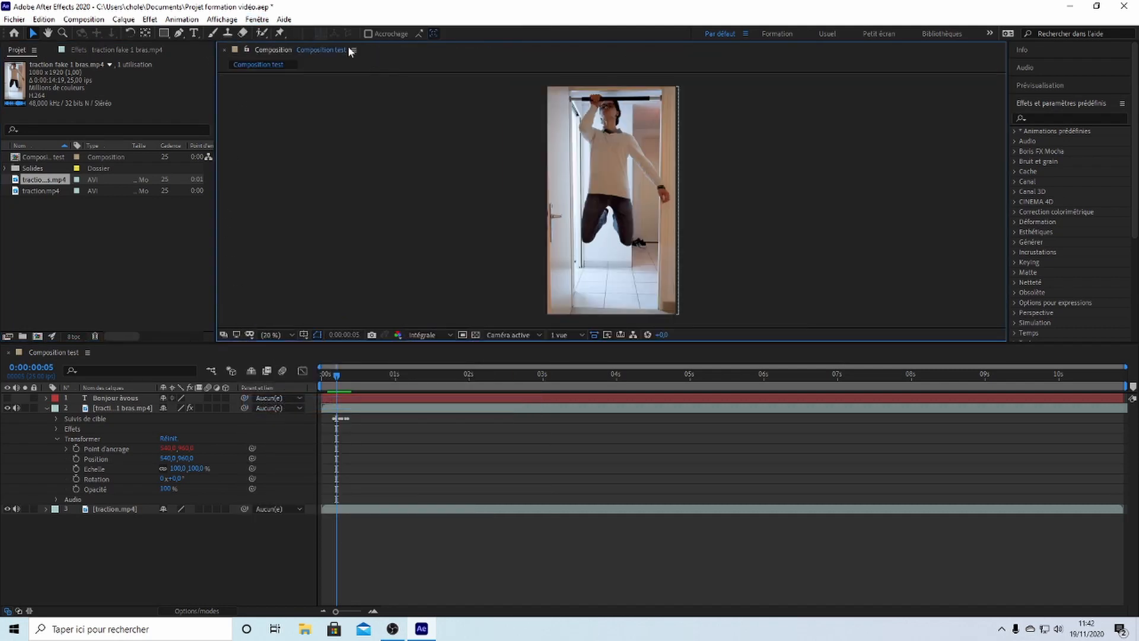
- Hide the Composition test timeline and show it again
click(218, 20)
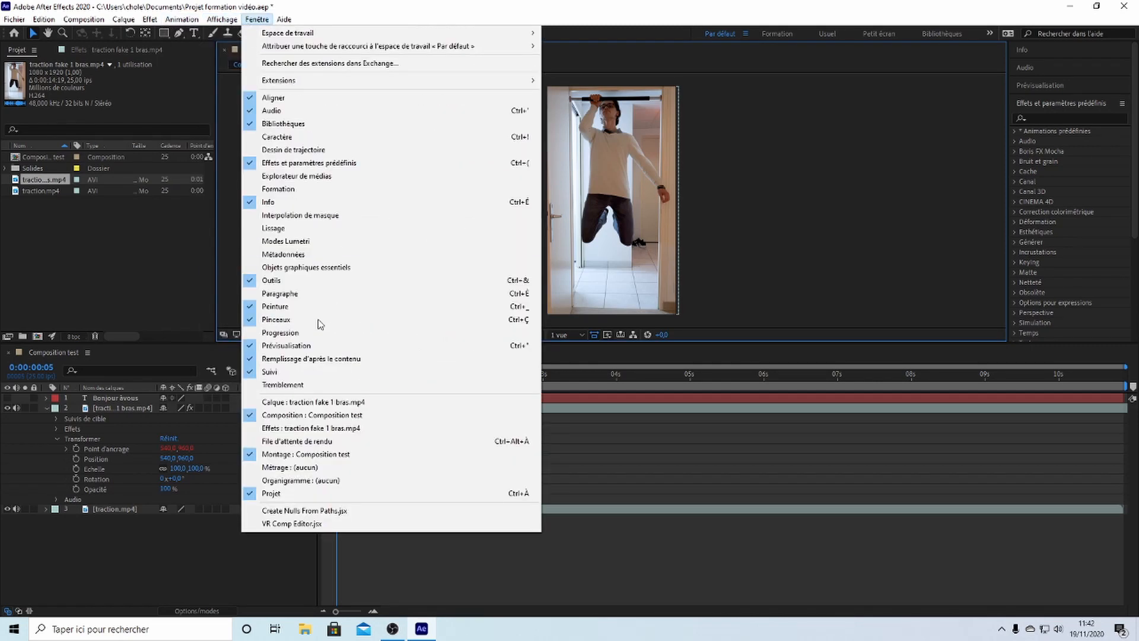
click(310, 455)
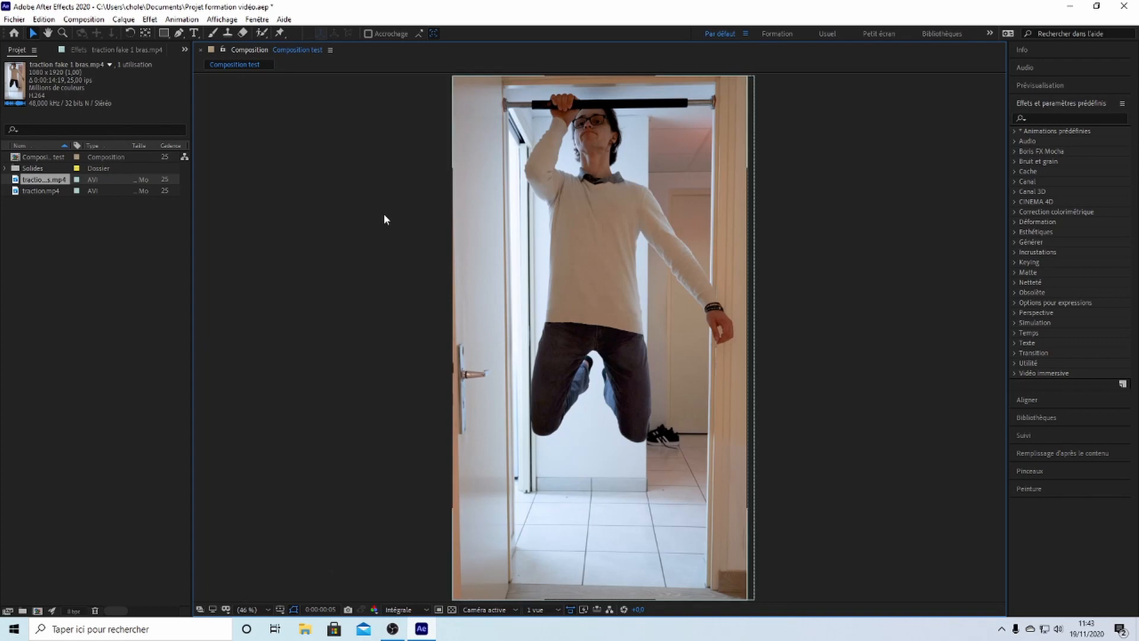
click(257, 19)
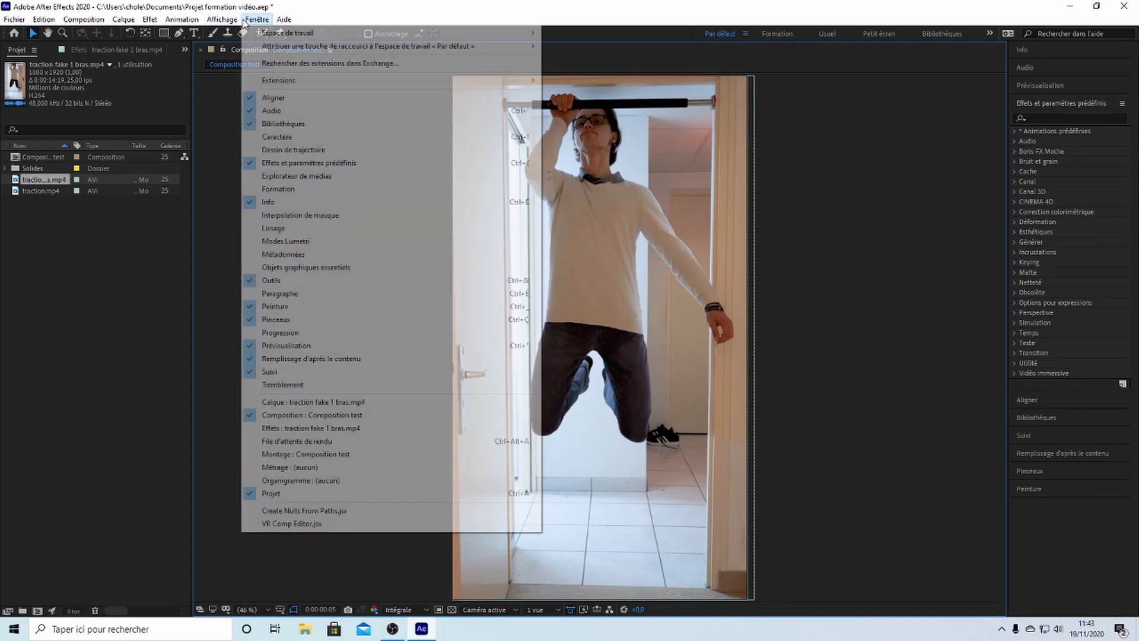
click(301, 454)
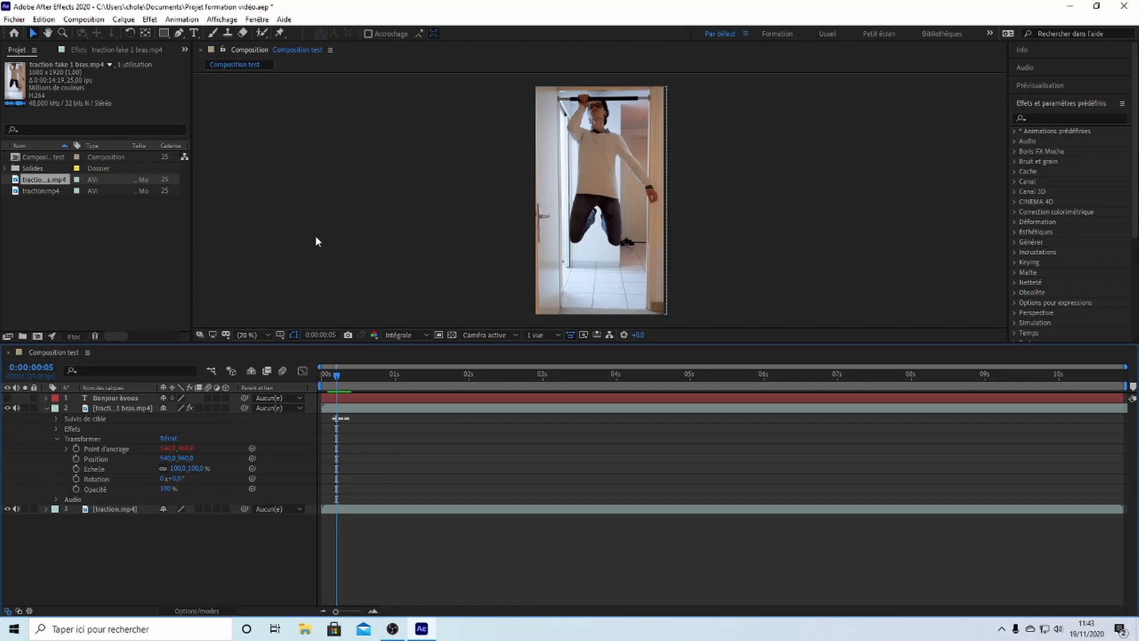
- Show the Modes Lumetri scopes again, maximize them to full window, and restore their normal size
click(265, 21)
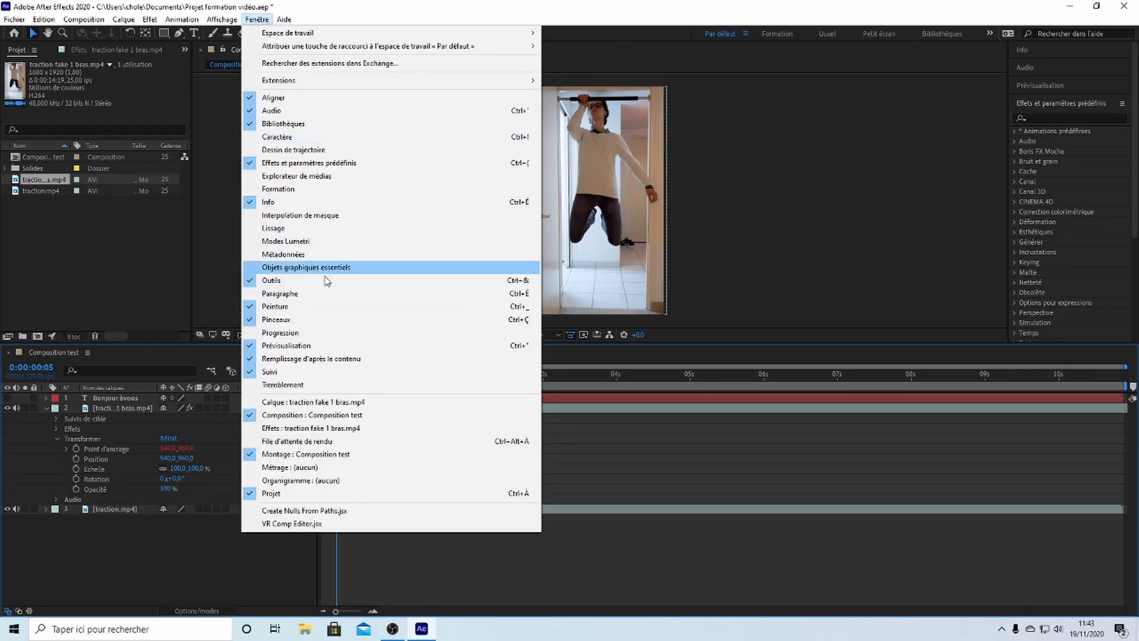
click(294, 242)
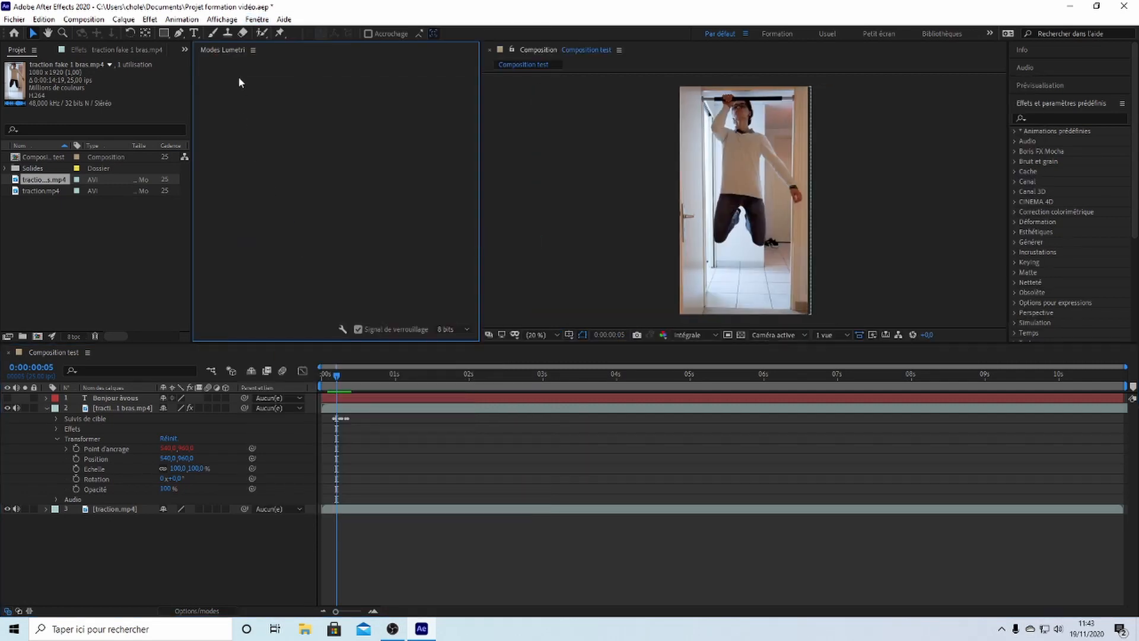
double_click(309, 51)
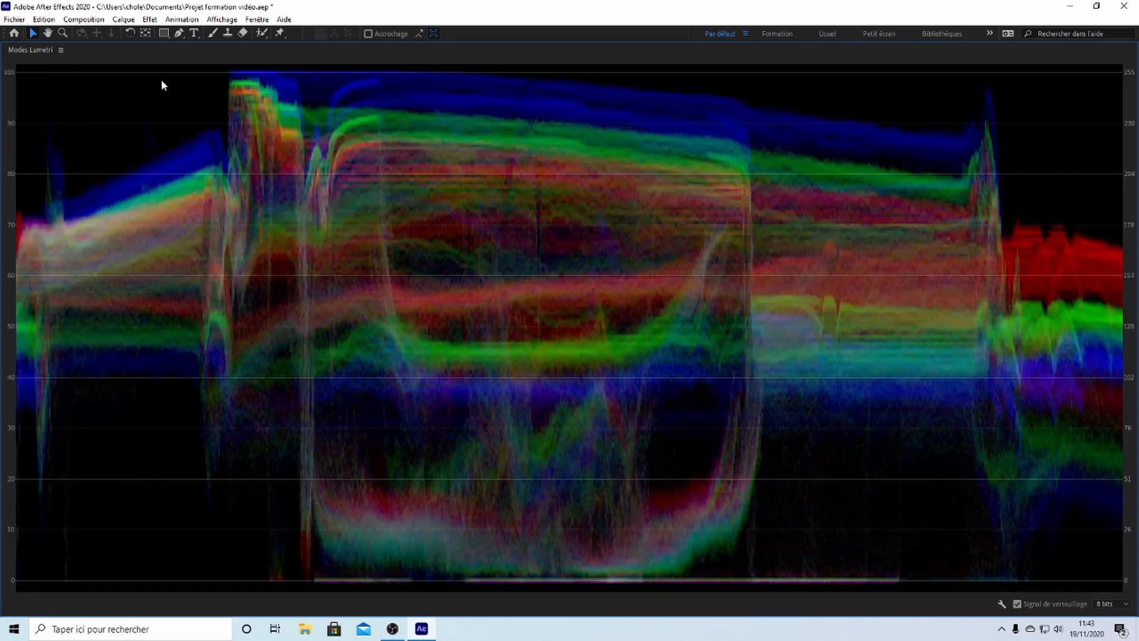
double_click(141, 58)
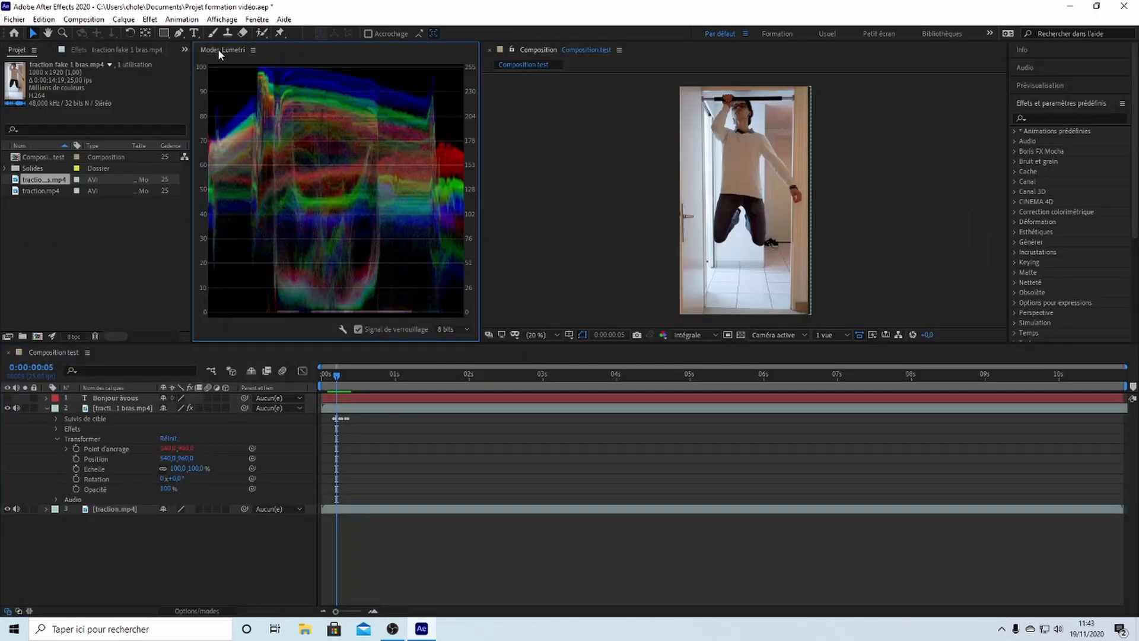
- Dock the Modes Lumetri scopes in the same group as Projet and switch back and forth between the two
drag(219, 48, 136, 57)
click(17, 49)
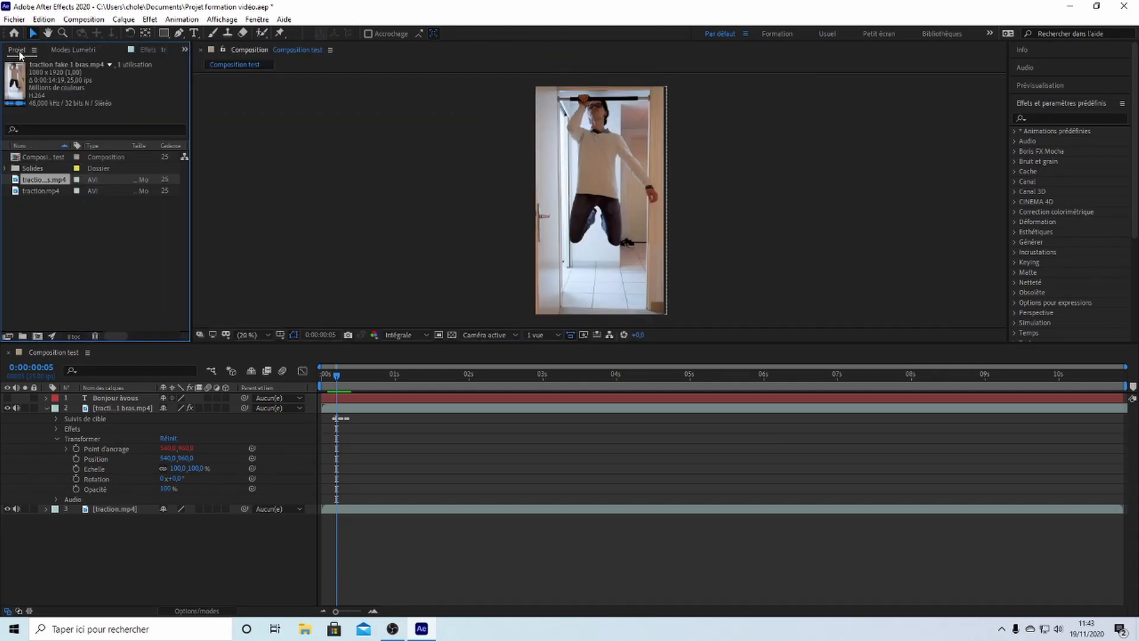
click(140, 50)
click(3, 53)
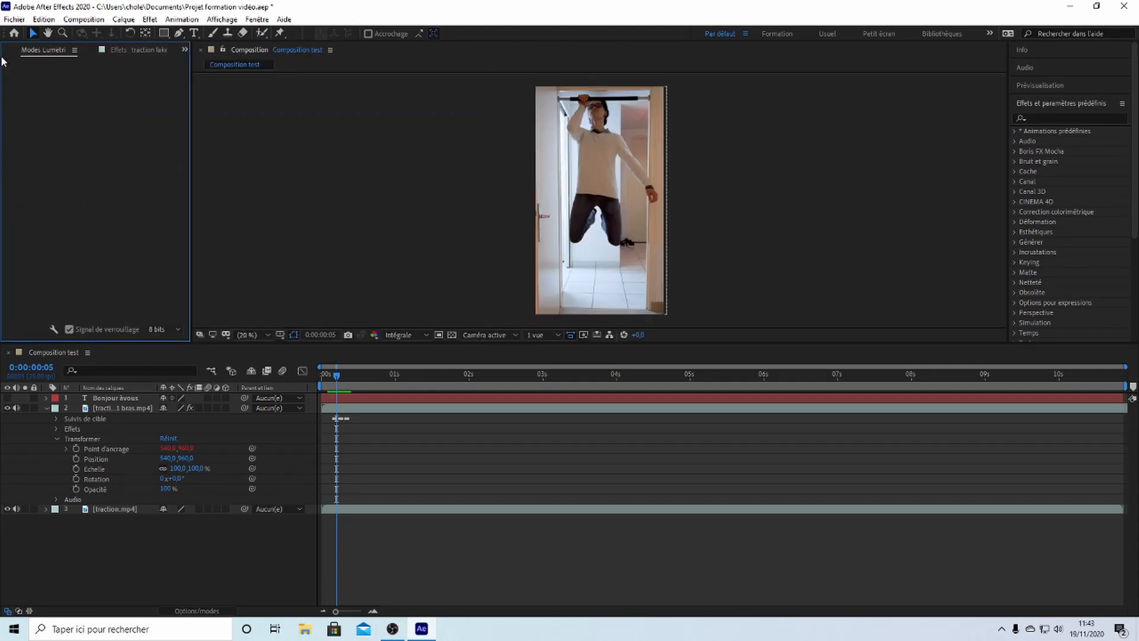
click(5, 52)
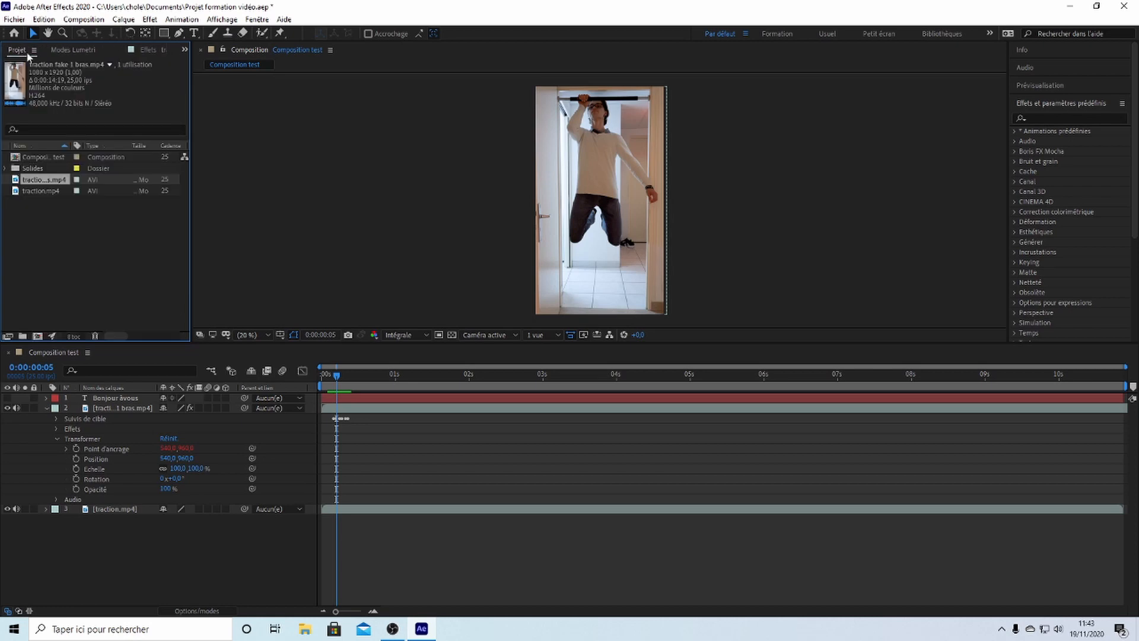
click(78, 50)
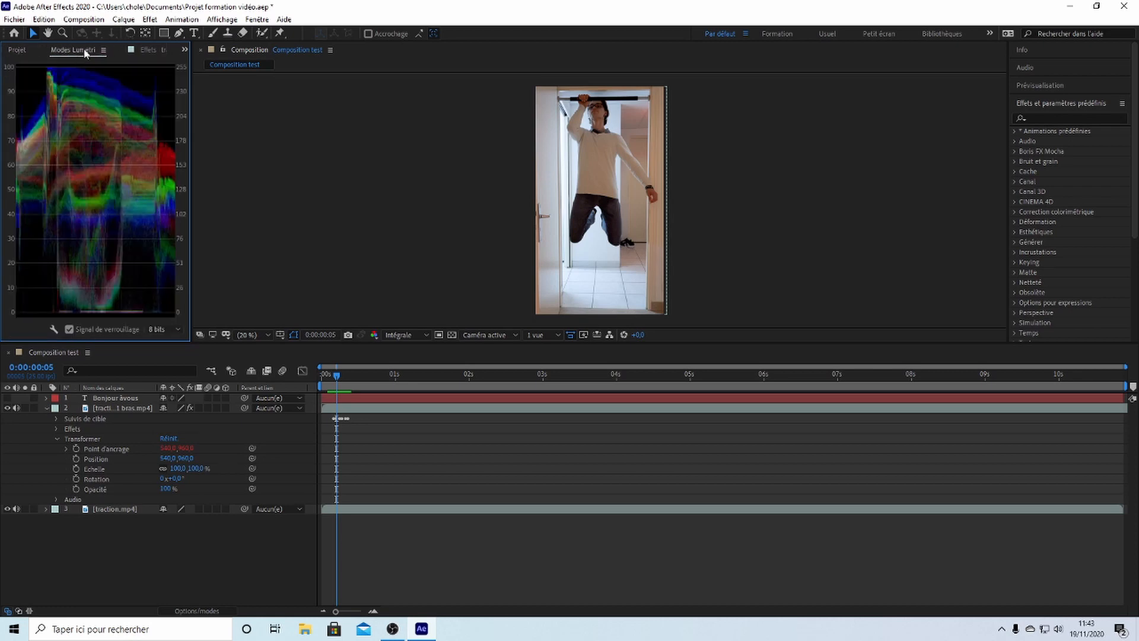
click(18, 50)
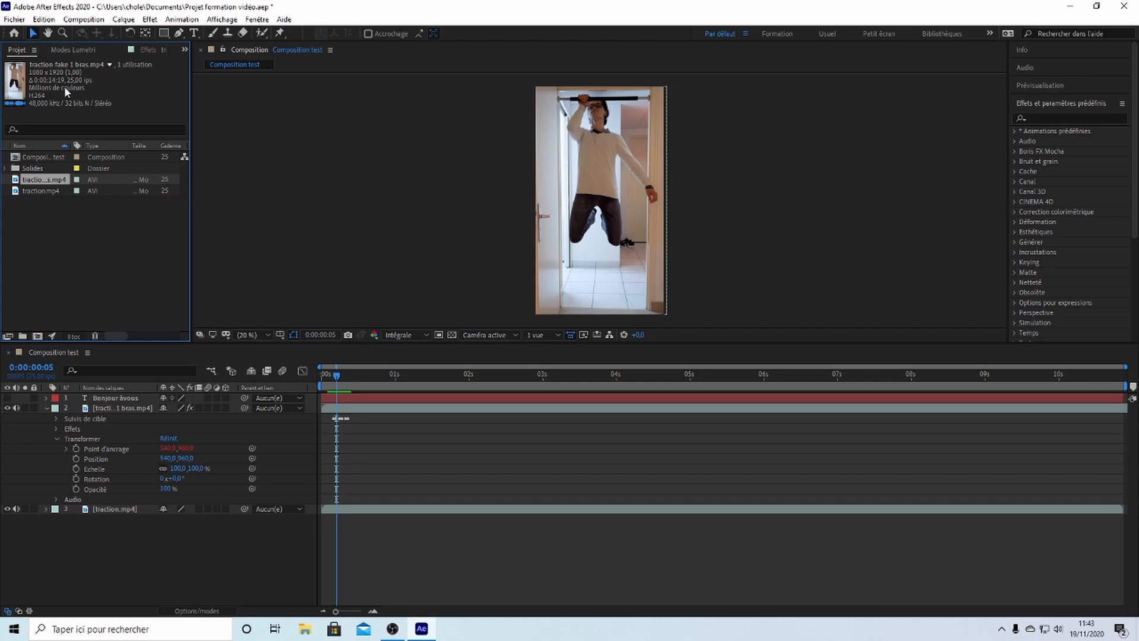
click(68, 52)
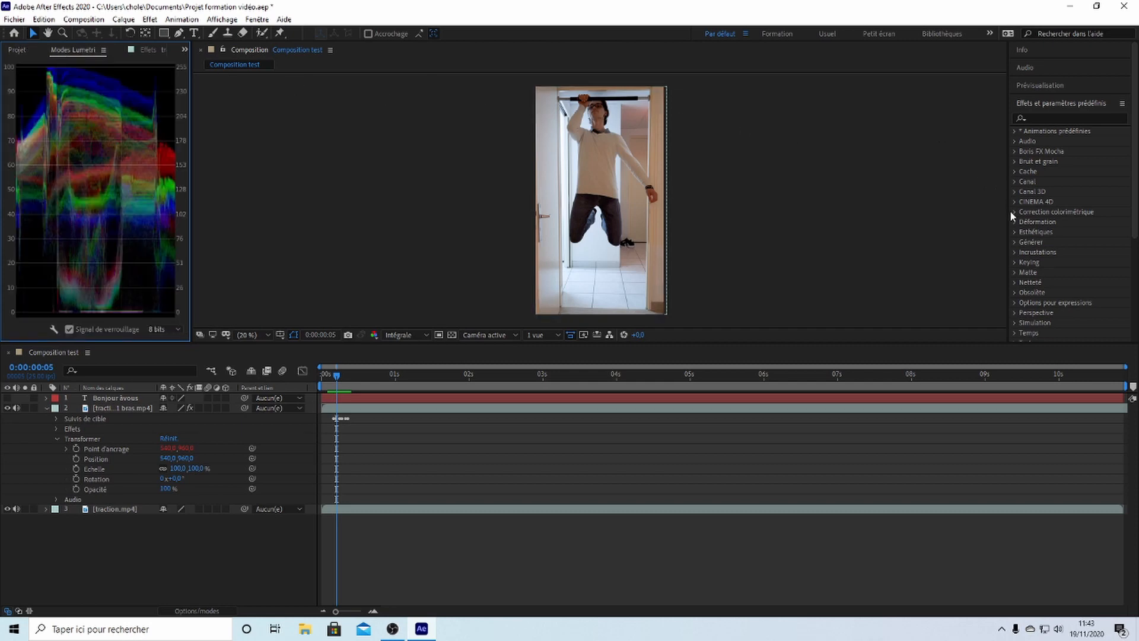
- Dock the Modes Lumetri scopes between the composition view and the effects list, close them, and bring Projet forward
drag(84, 53, 1001, 168)
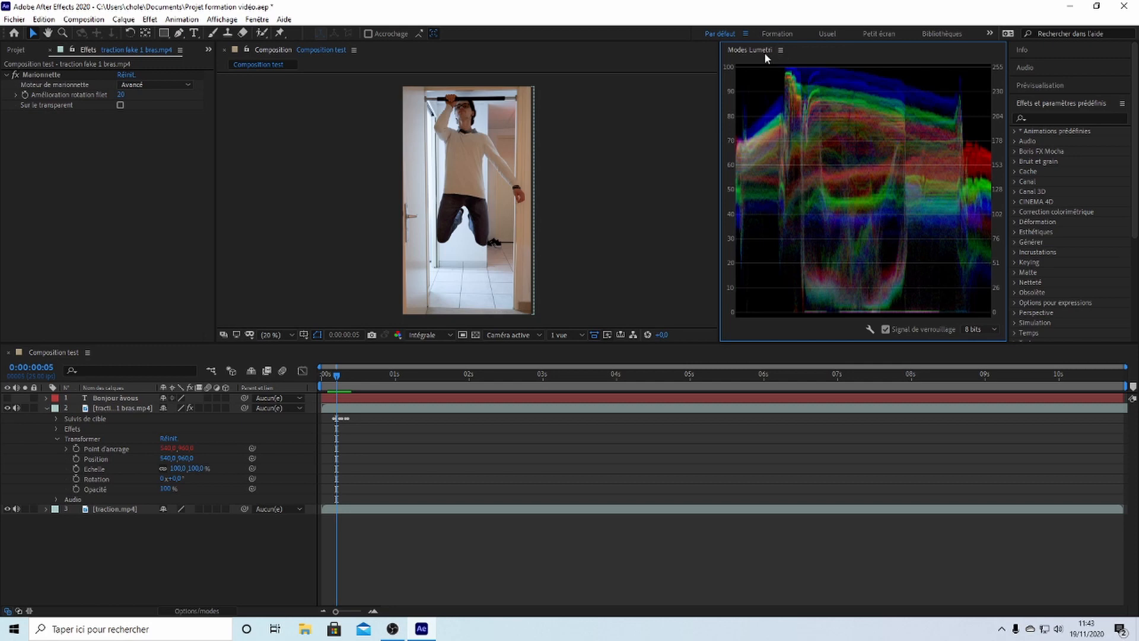
click(257, 19)
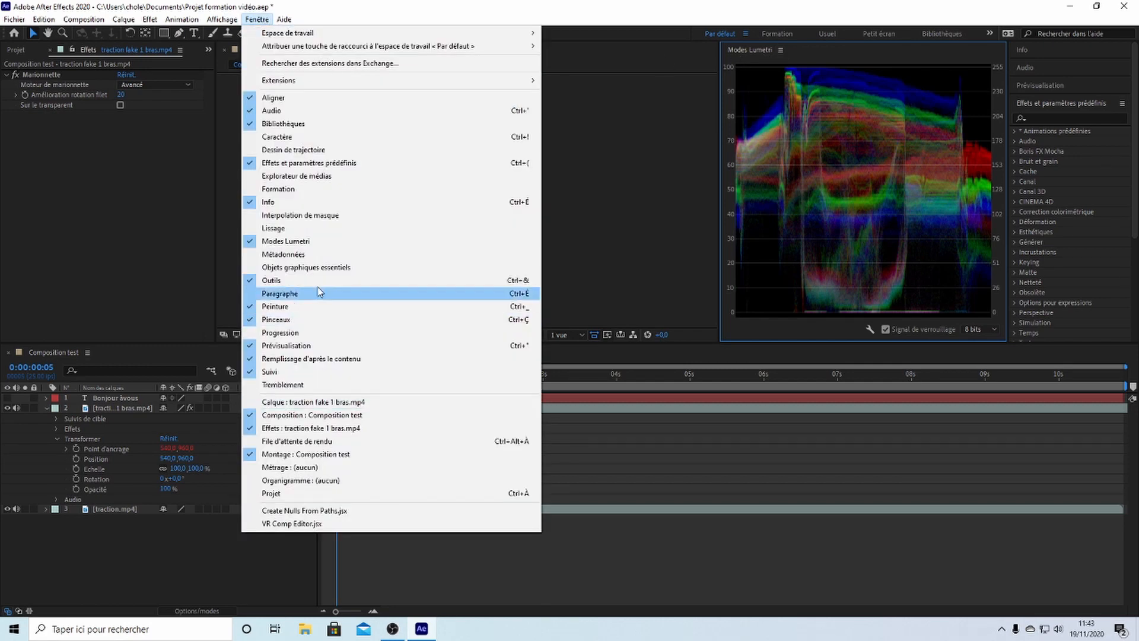
click(309, 241)
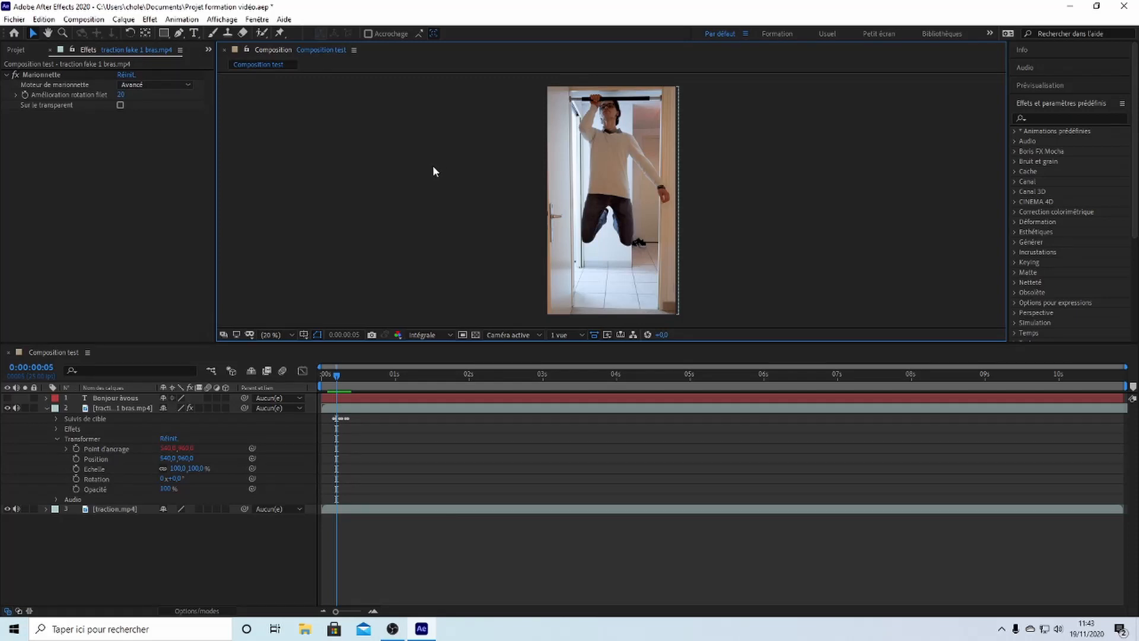
mouse_move(215, 160)
mouse_down()
mouse_move(332, 145)
mouse_move(214, 156)
mouse_up()
click(17, 50)
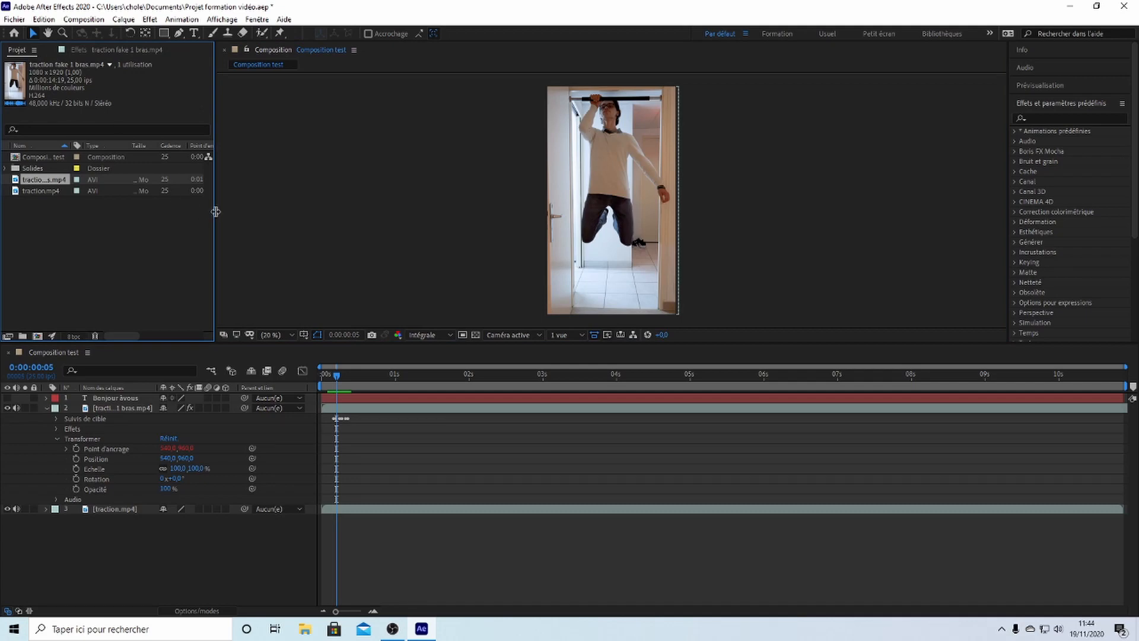
- Narrow the Projet panel slightly and reduce the timeline panel's height a little
mouse_move(215, 211)
mouse_down()
mouse_move(356, 202)
mouse_move(205, 201)
mouse_up()
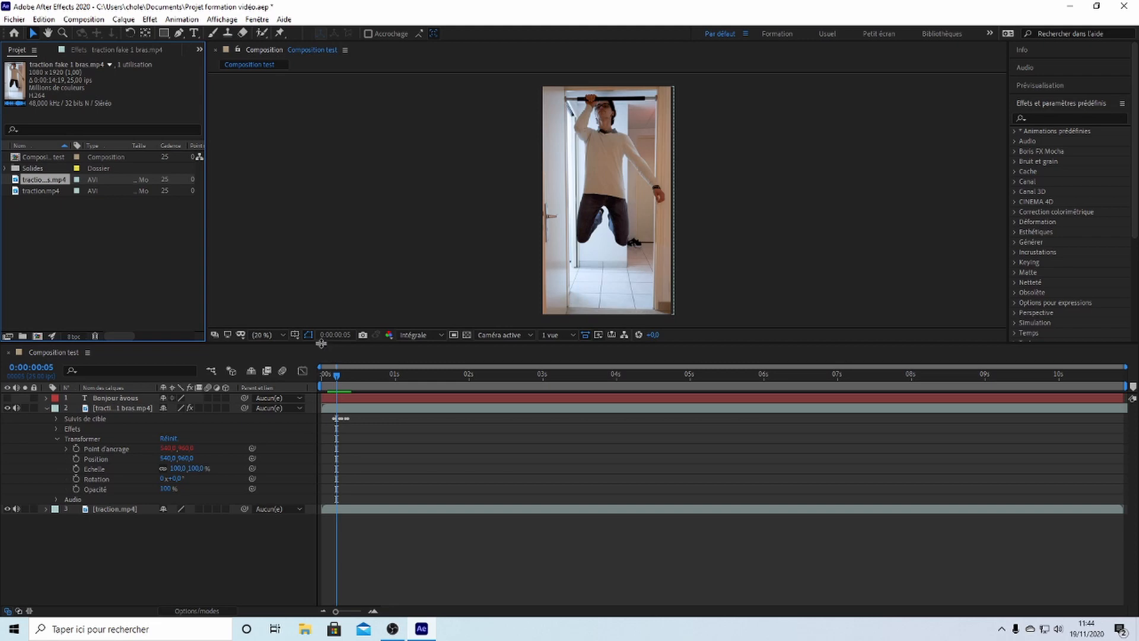
drag(321, 343, 344, 350)
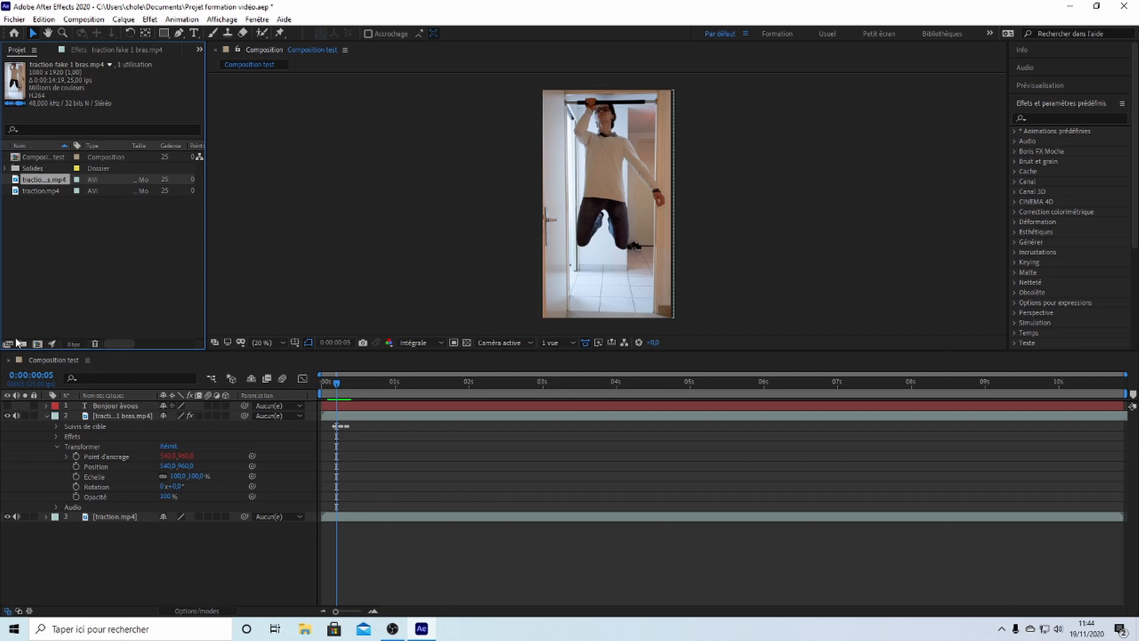
- Create Composition 1 with the proposed 1080 x 1920, 25 fps, 30-second settings, and switch between its timeline and that of Composition test
click(38, 344)
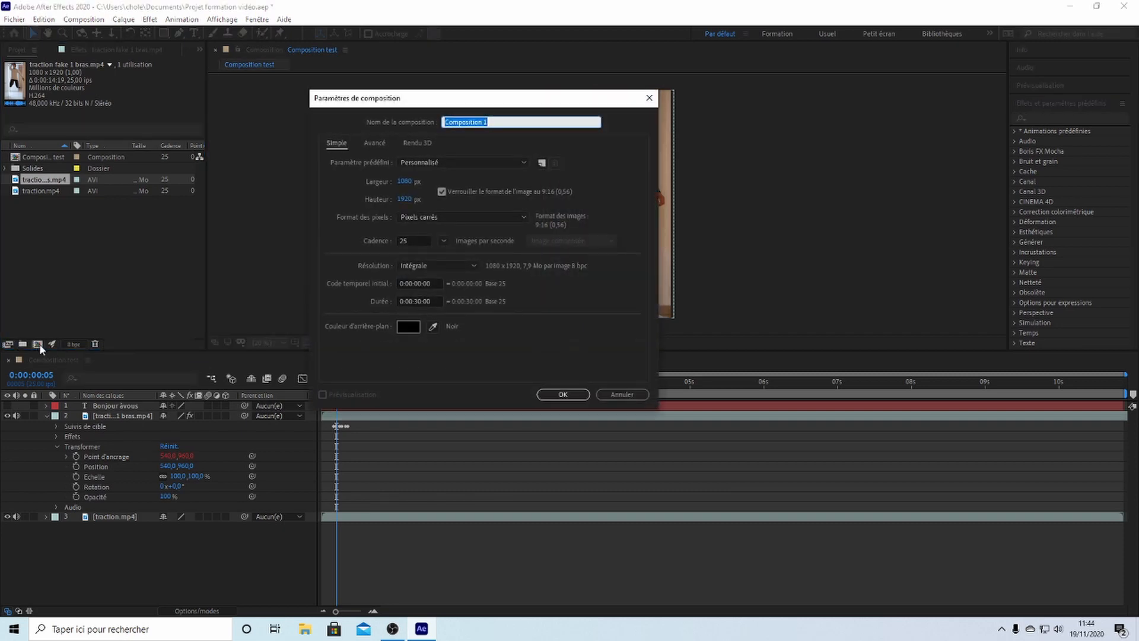
click(563, 394)
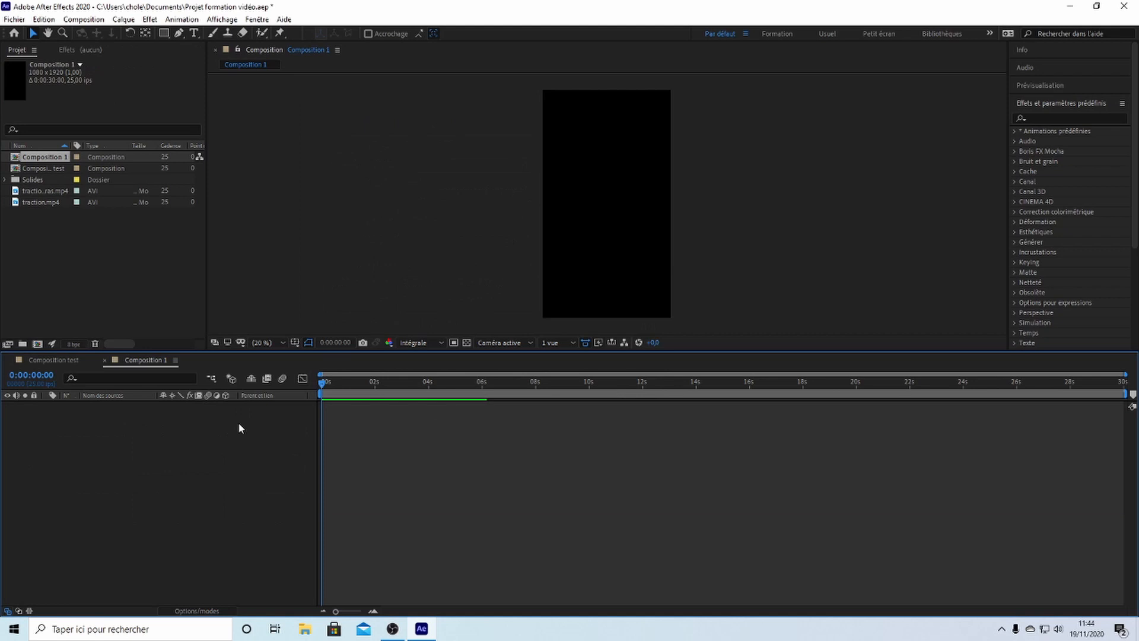
click(56, 361)
click(130, 361)
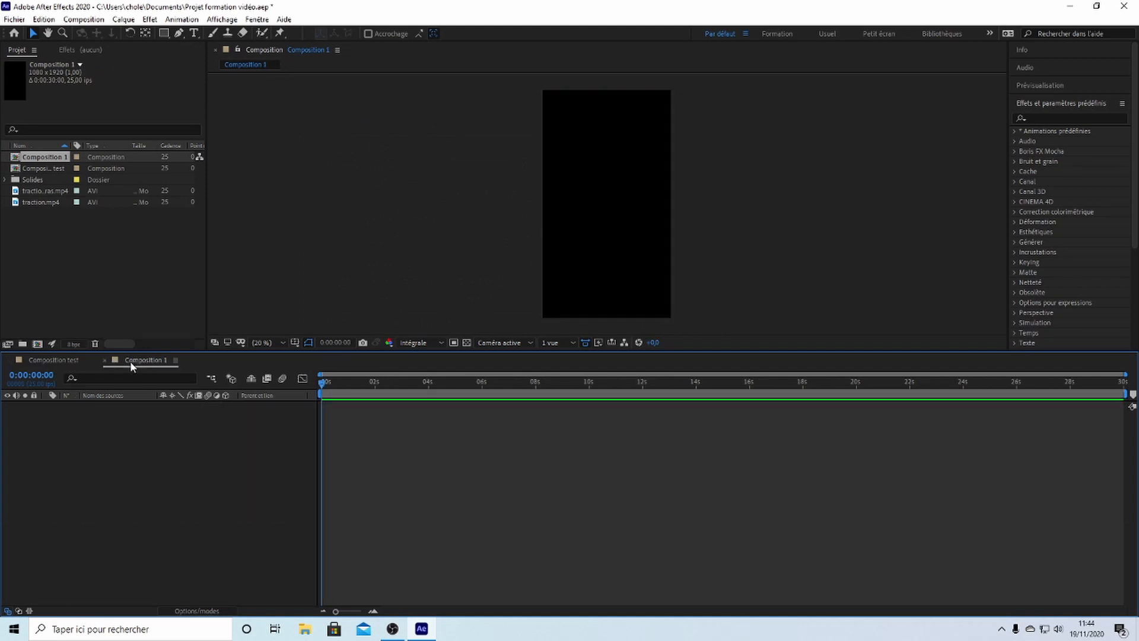
click(52, 363)
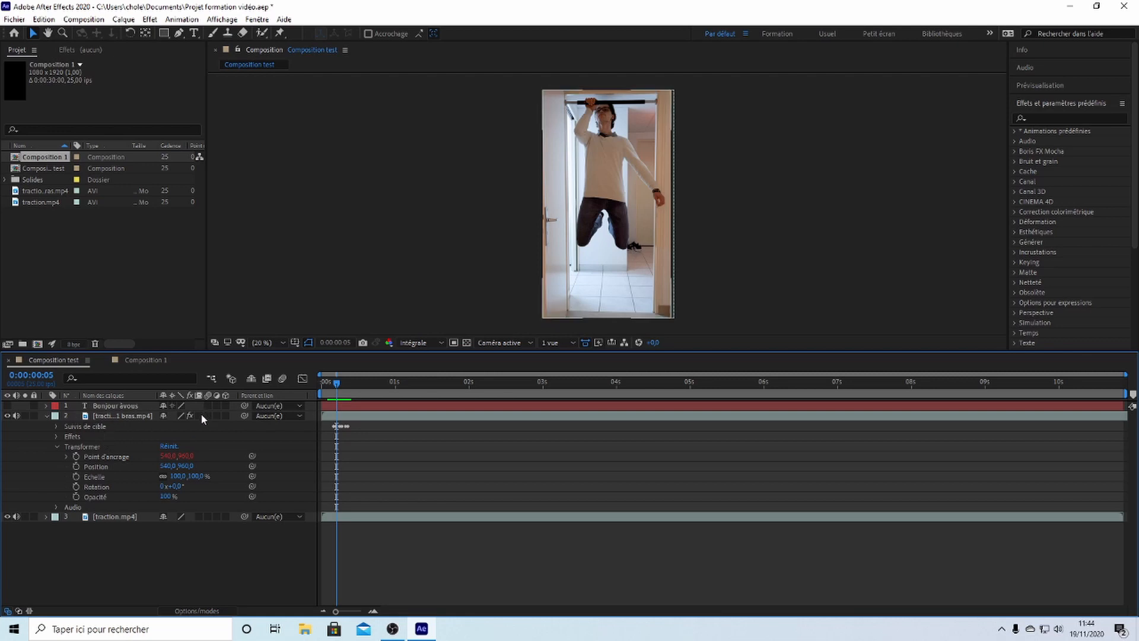
- Make the Bonjour àvous text layer visible and move it from Composition test into Composition 1
click(114, 406)
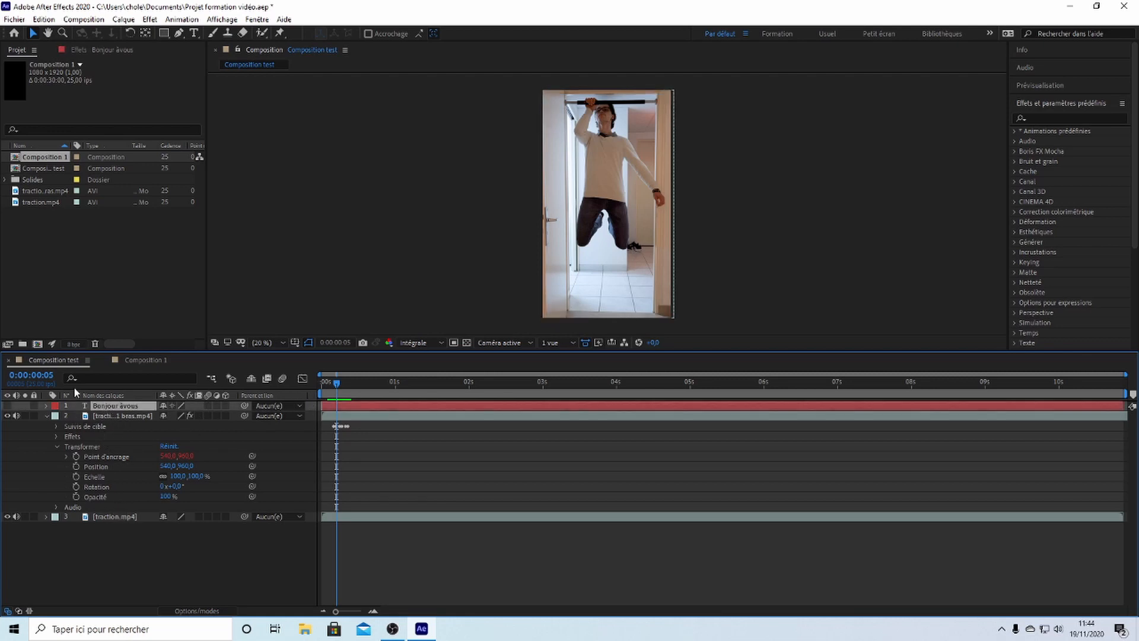
click(7, 405)
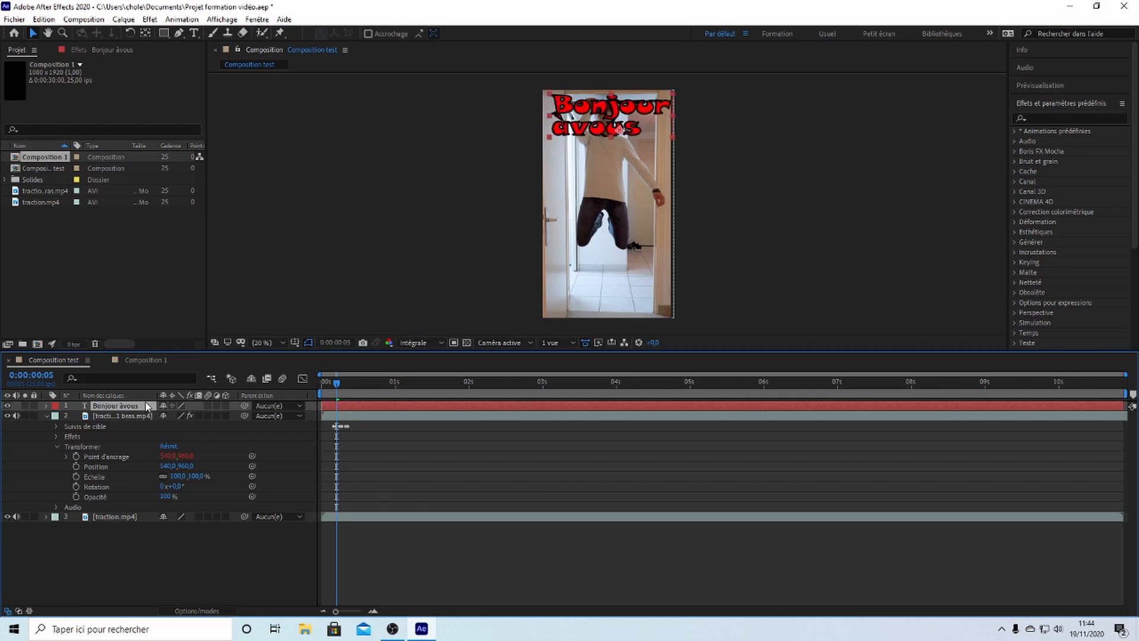
click(141, 364)
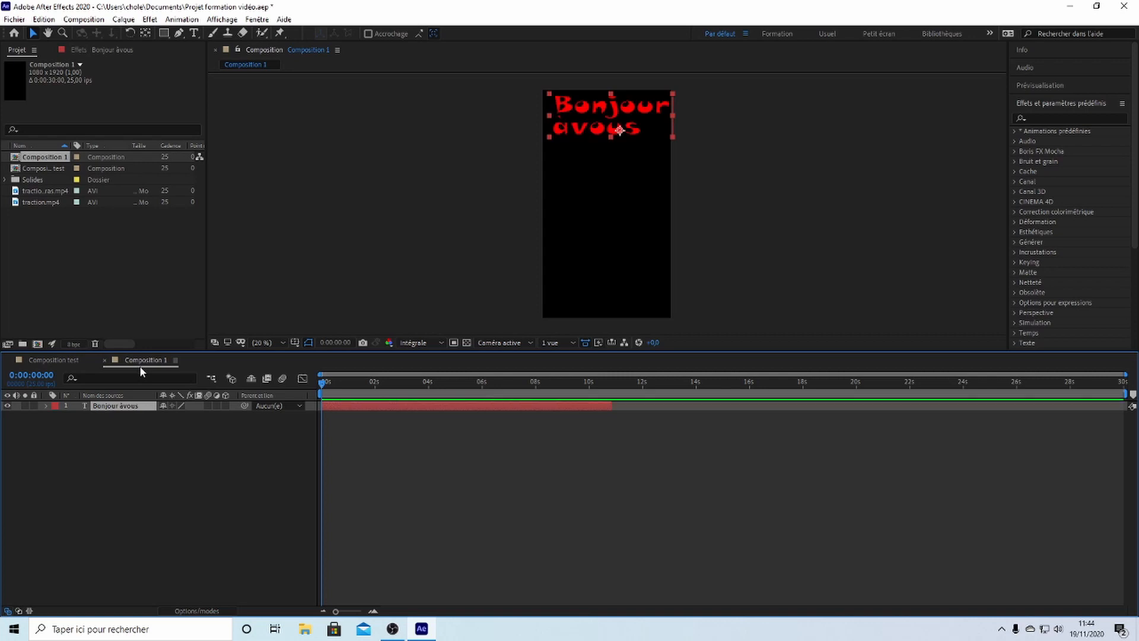
- Move Composition 1's playhead to 0:00:00:06 and compare the two composition timelines, ending on Composition test
mouse_move(321, 388)
mouse_down()
mouse_move(389, 388)
mouse_move(325, 386)
mouse_up()
click(50, 356)
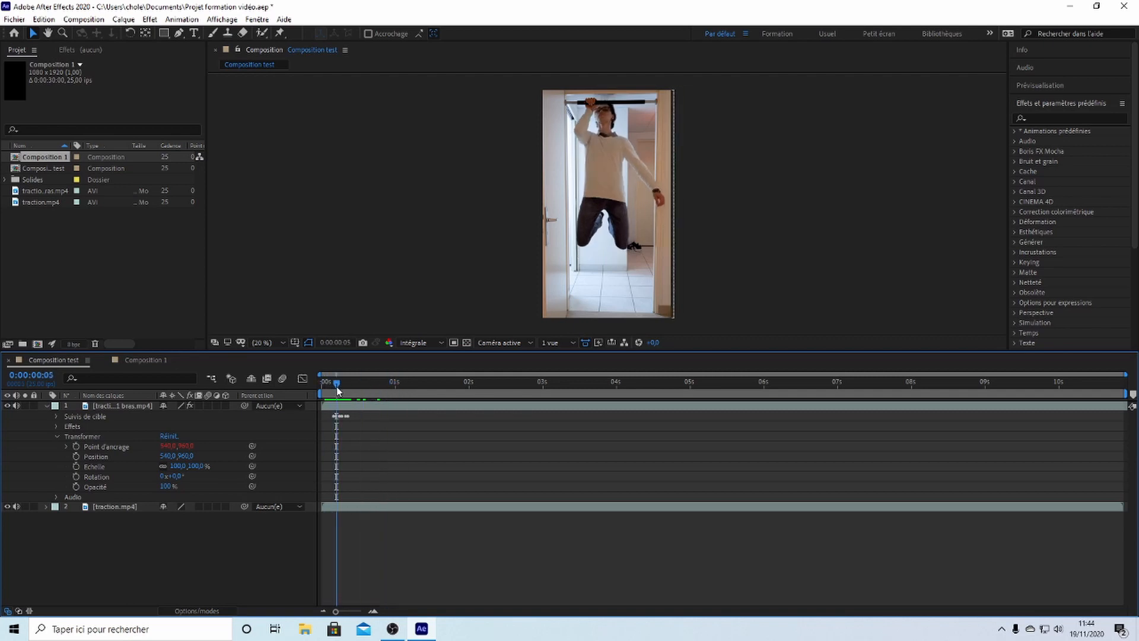
click(145, 359)
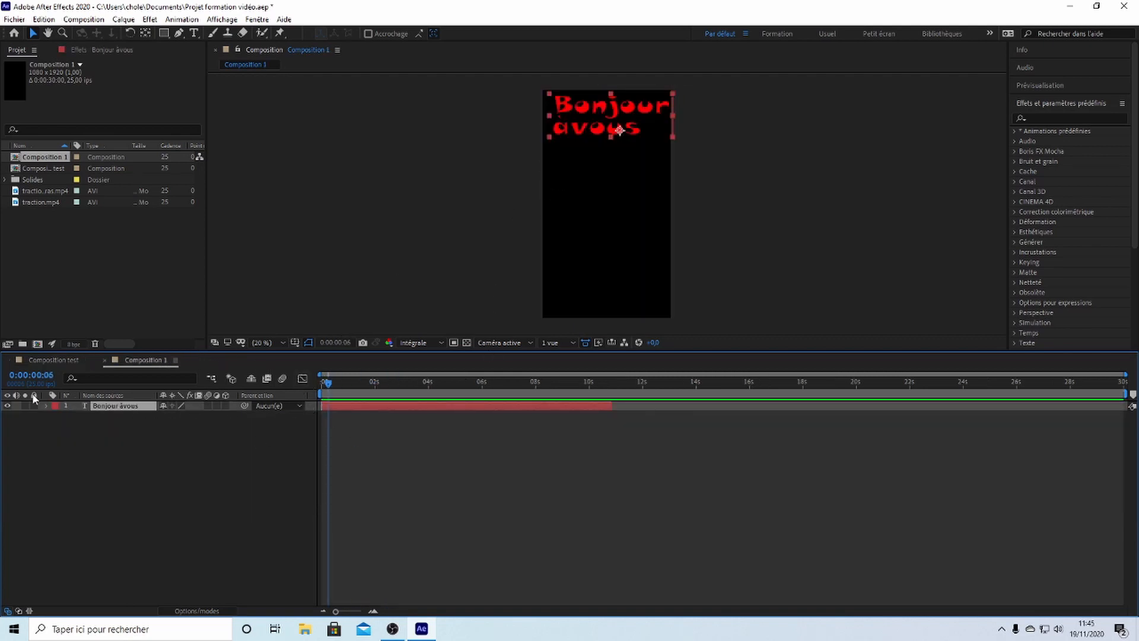
click(41, 358)
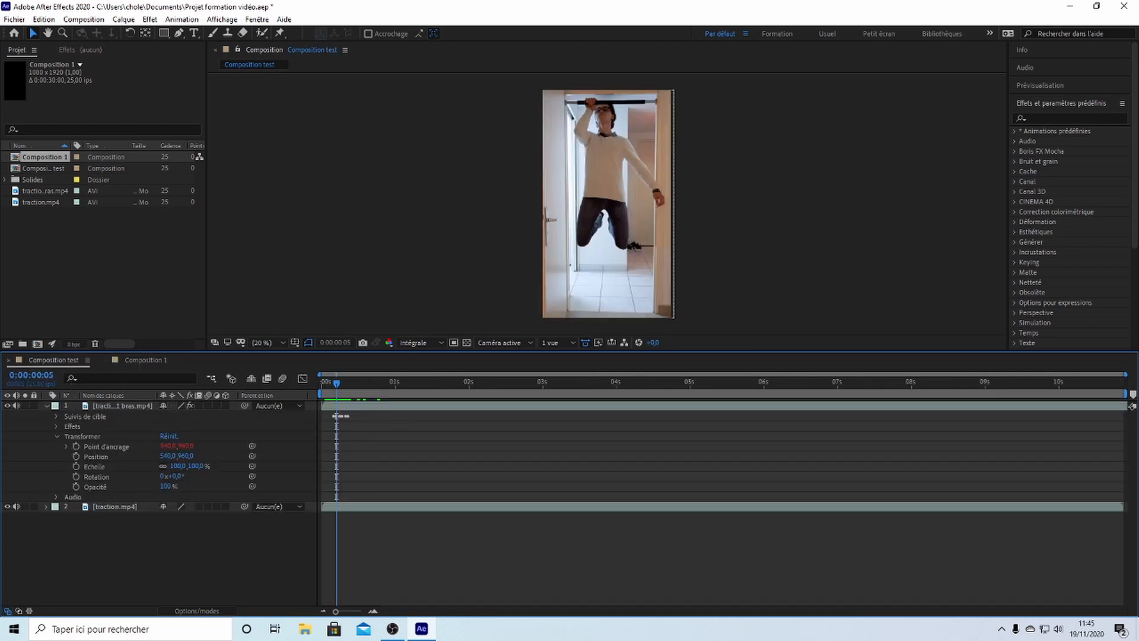
click(142, 359)
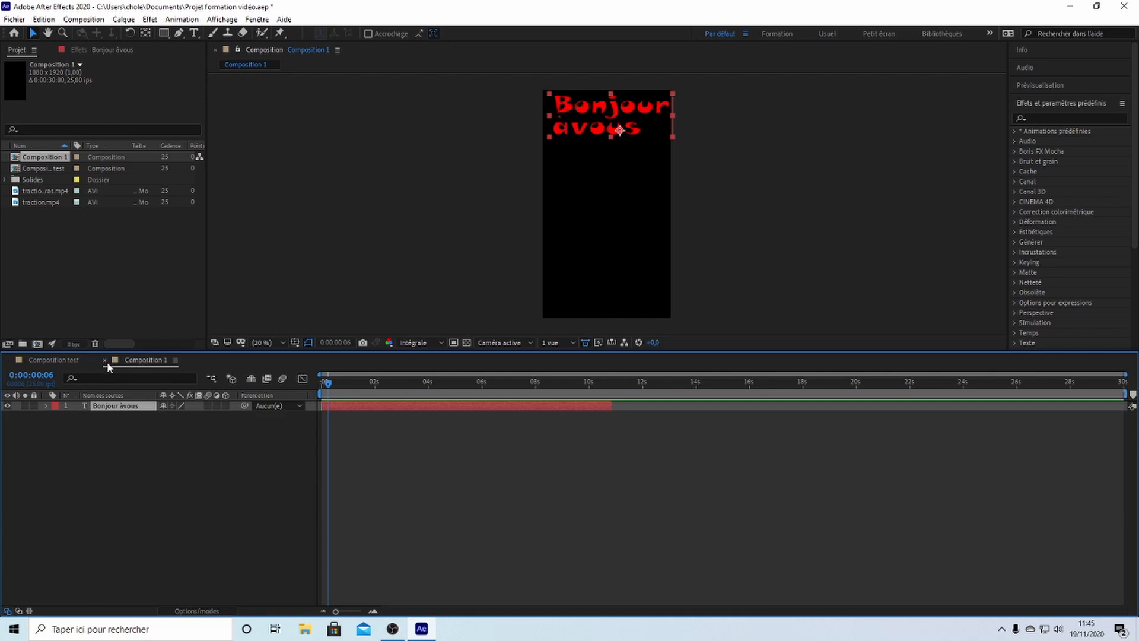
click(50, 360)
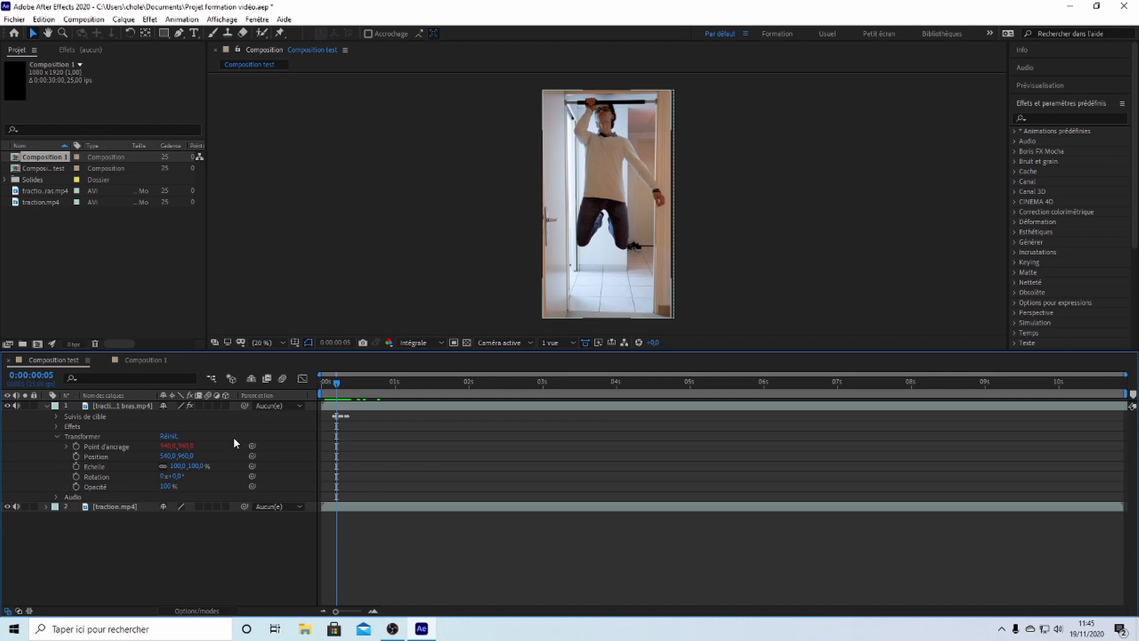
- Collapse and hide the traction fake 1 bras.mp4 layer, select traction.mp4, and place the playhead at 0:00:00:15
click(116, 406)
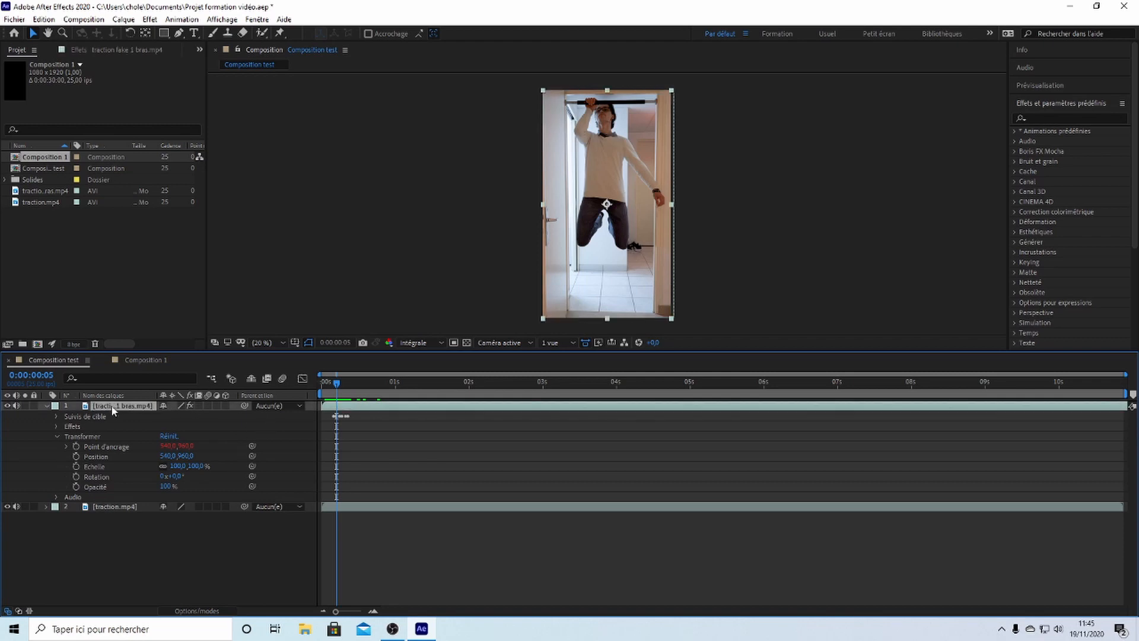
drag(336, 383, 368, 387)
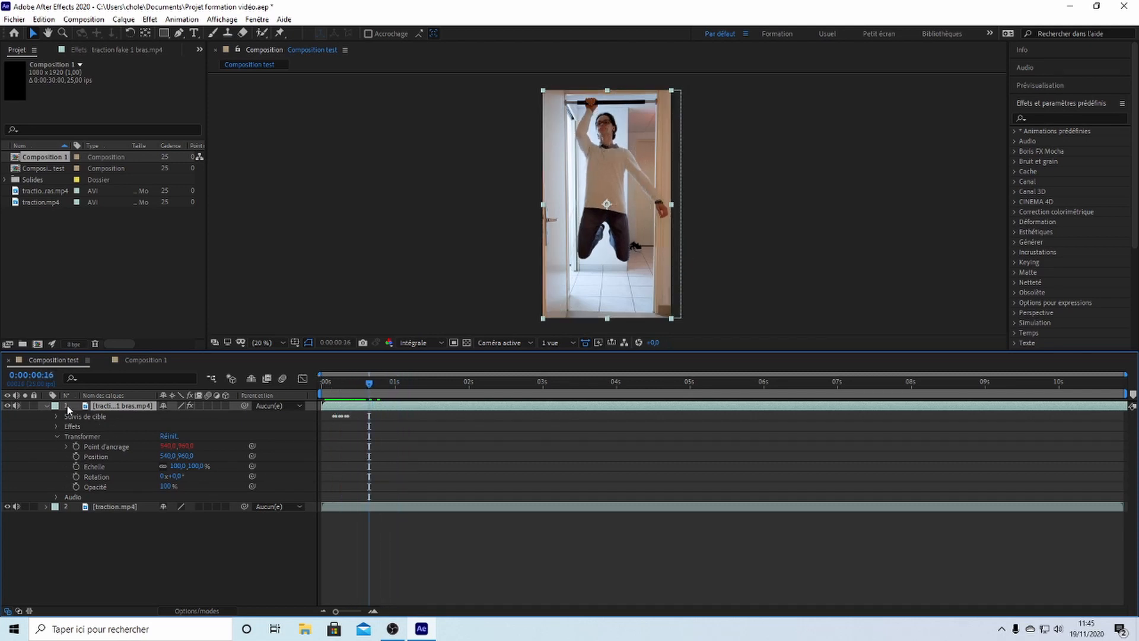
click(48, 406)
click(110, 415)
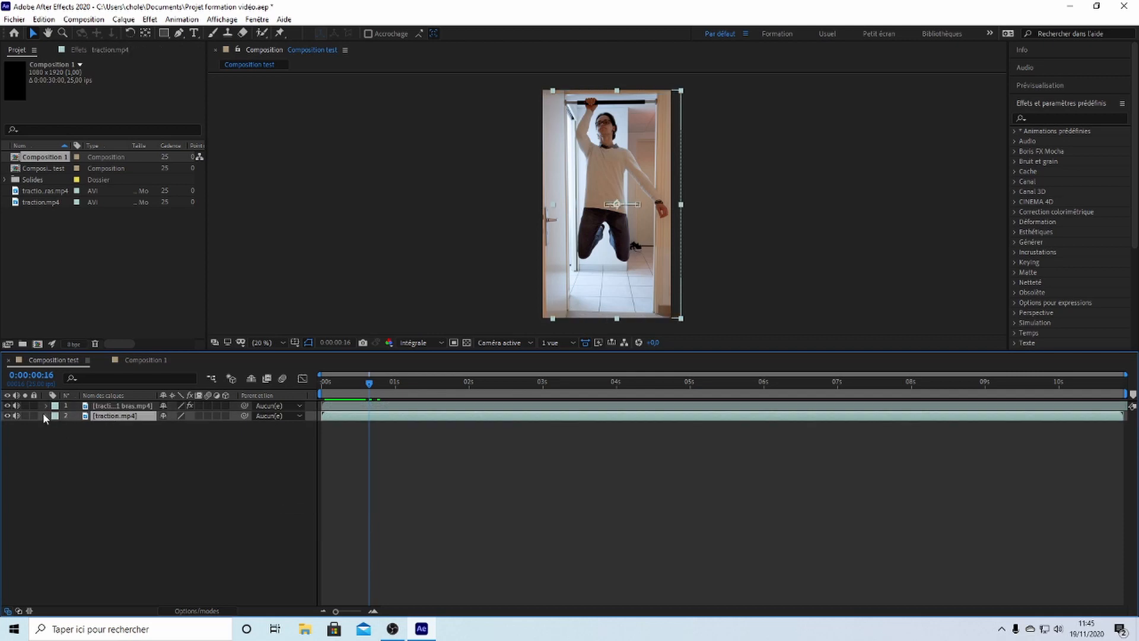
click(7, 405)
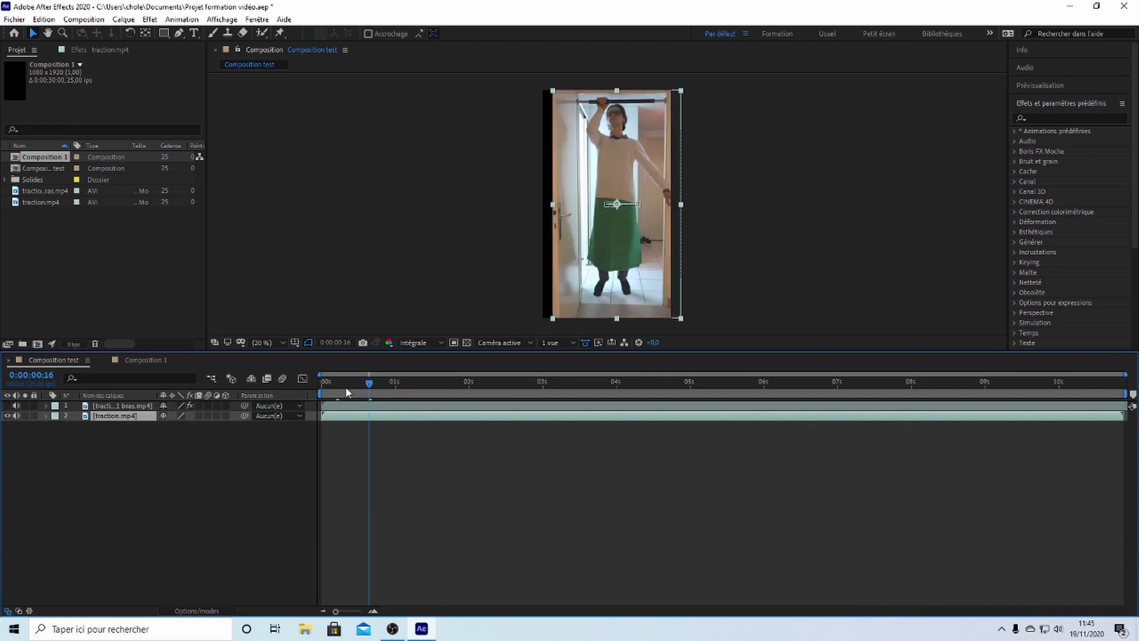
mouse_move(368, 385)
mouse_down()
mouse_move(432, 386)
mouse_move(366, 389)
mouse_up()
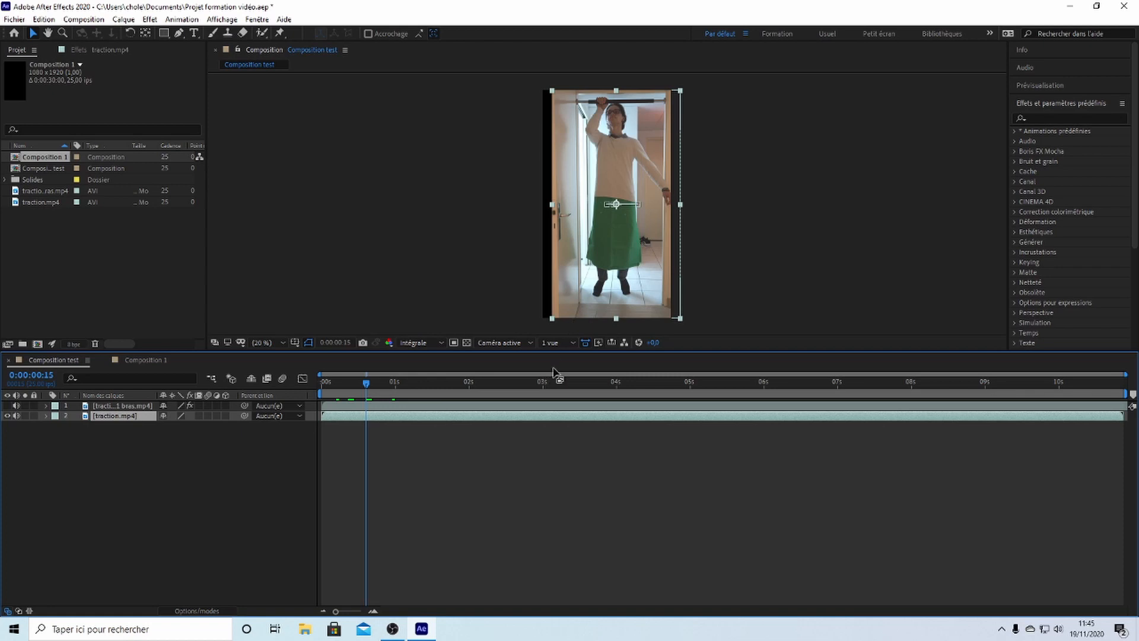
- Try precomposing traction.mp4 with all attributes transferred to the new composition, scrub through it, and undo the precomposition
right_click(117, 417)
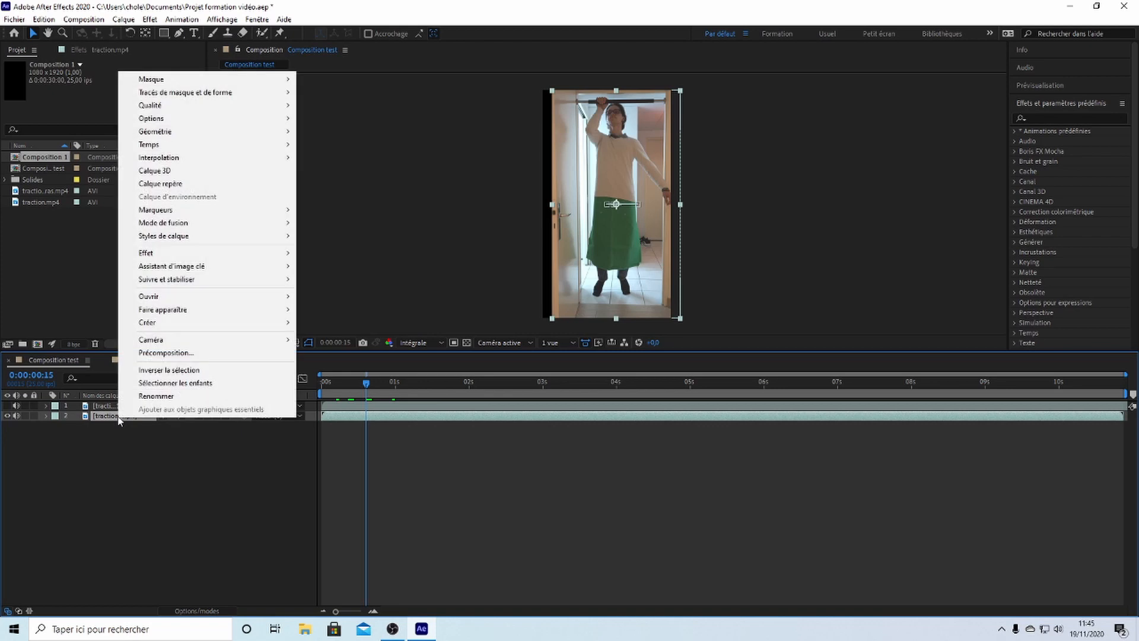
click(166, 354)
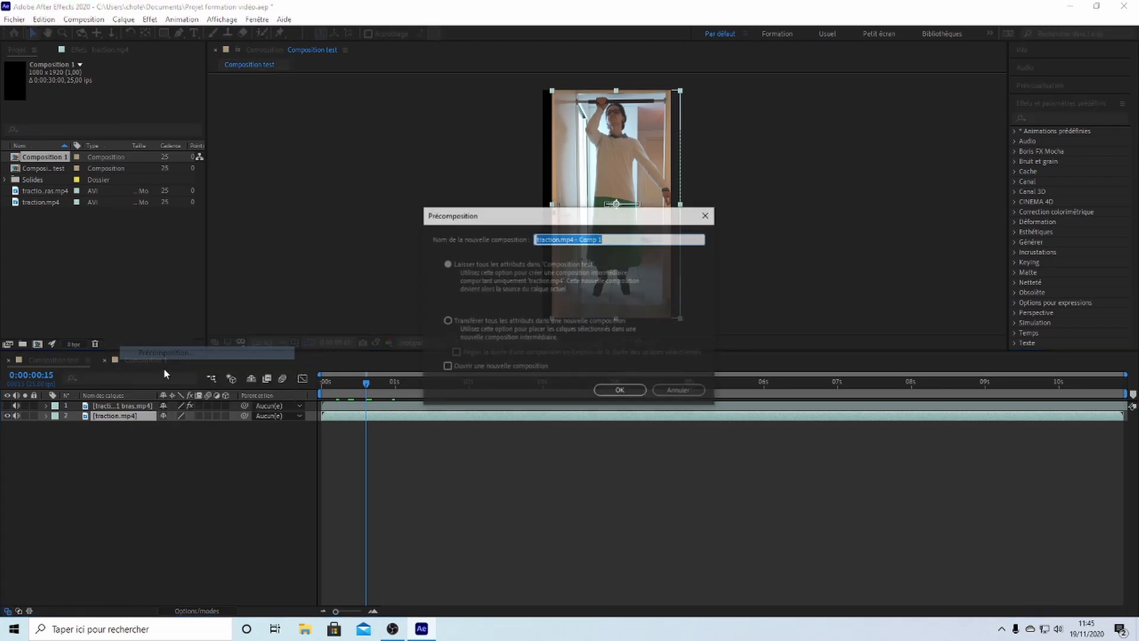
click(457, 318)
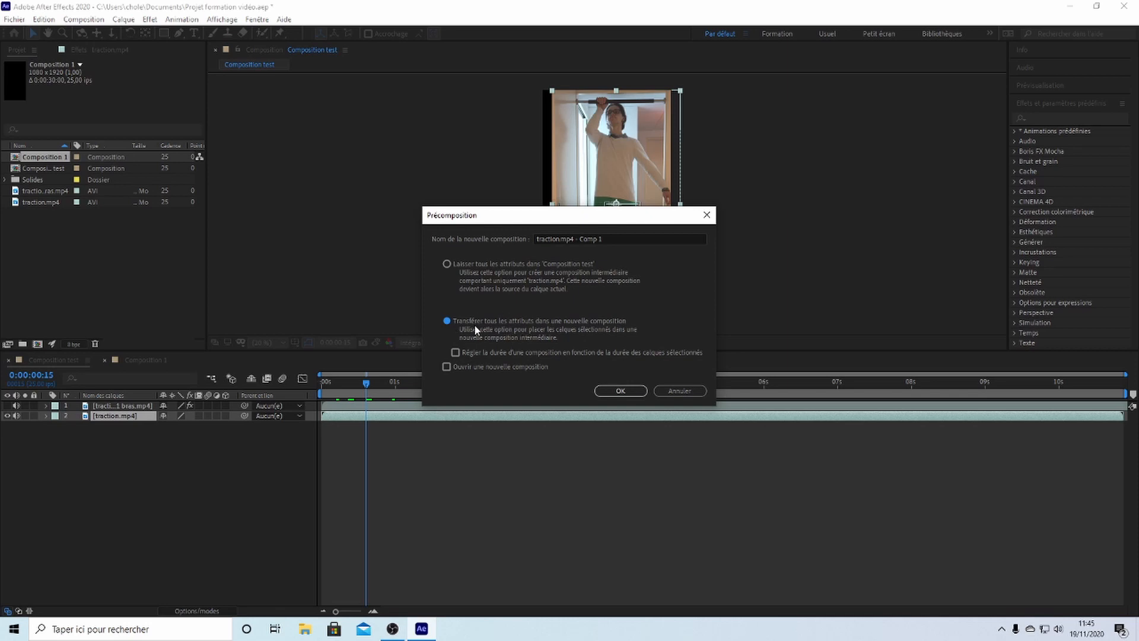
click(620, 390)
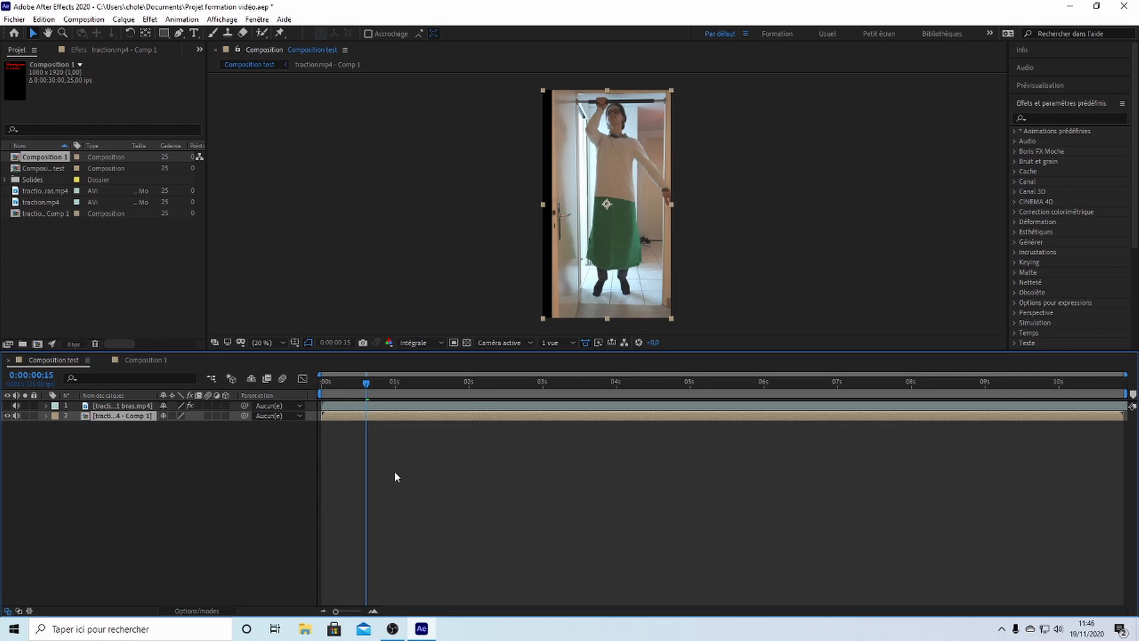
mouse_move(364, 388)
mouse_down()
mouse_move(330, 387)
mouse_move(381, 386)
mouse_move(354, 386)
mouse_up()
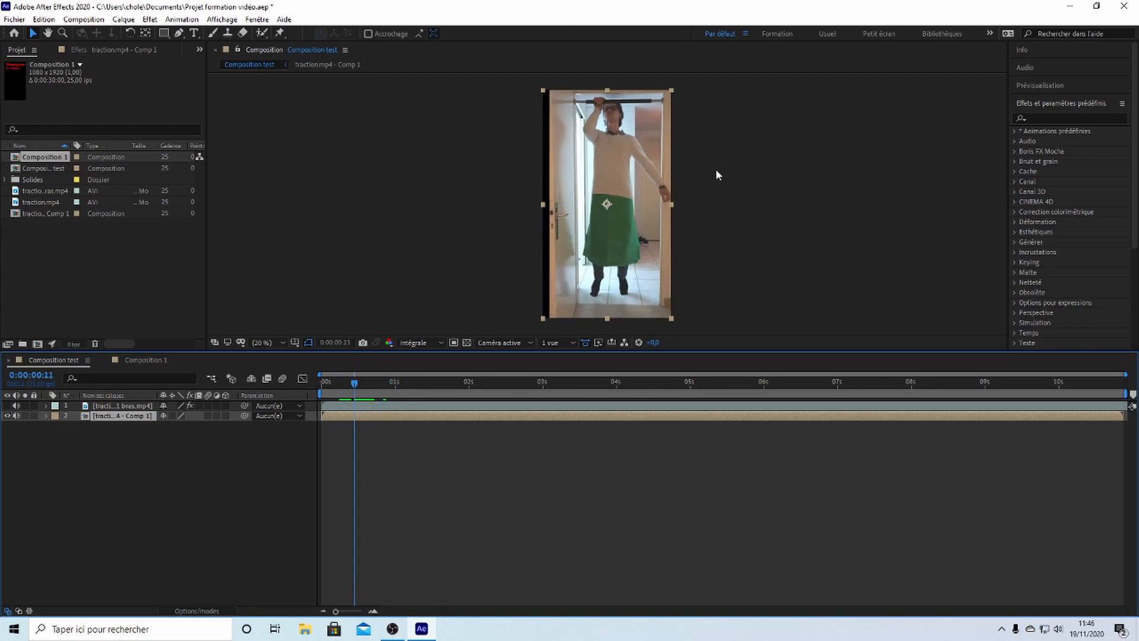
key(ctrl+z)
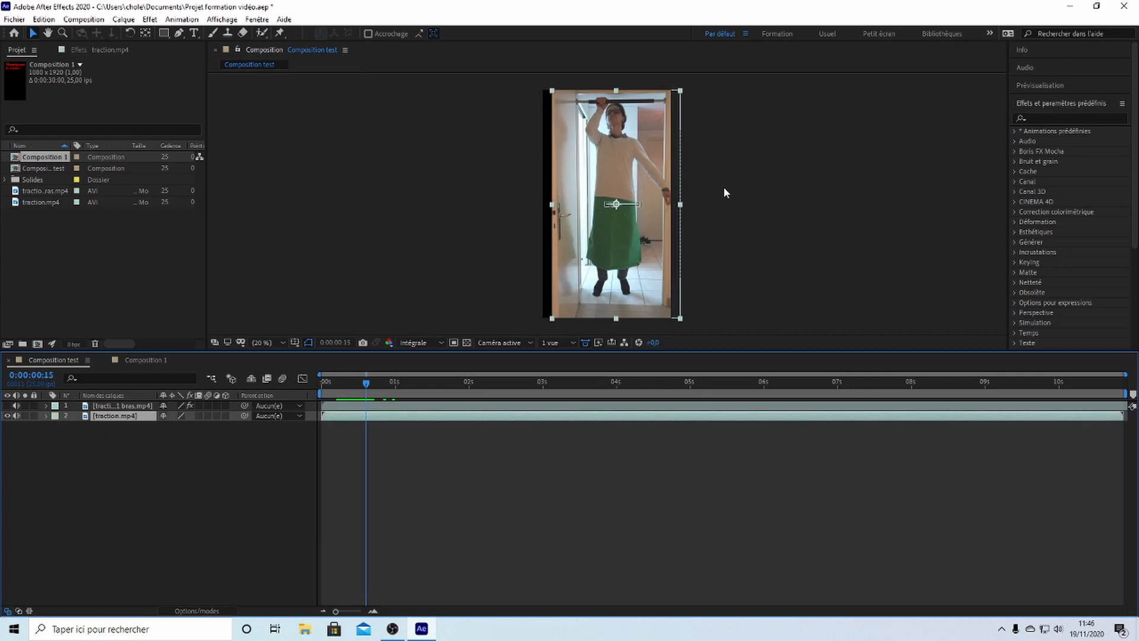
- Make the traction fake 1 bras.mp4 layer visible again and clear the layer selection
ctrl+click(129, 406)
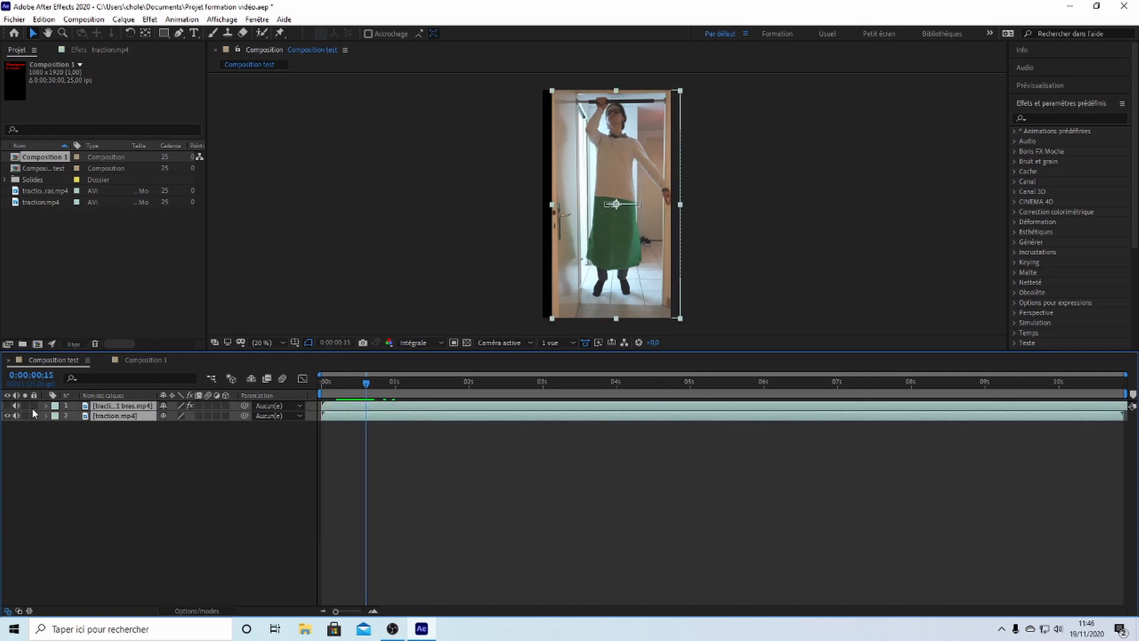
click(7, 406)
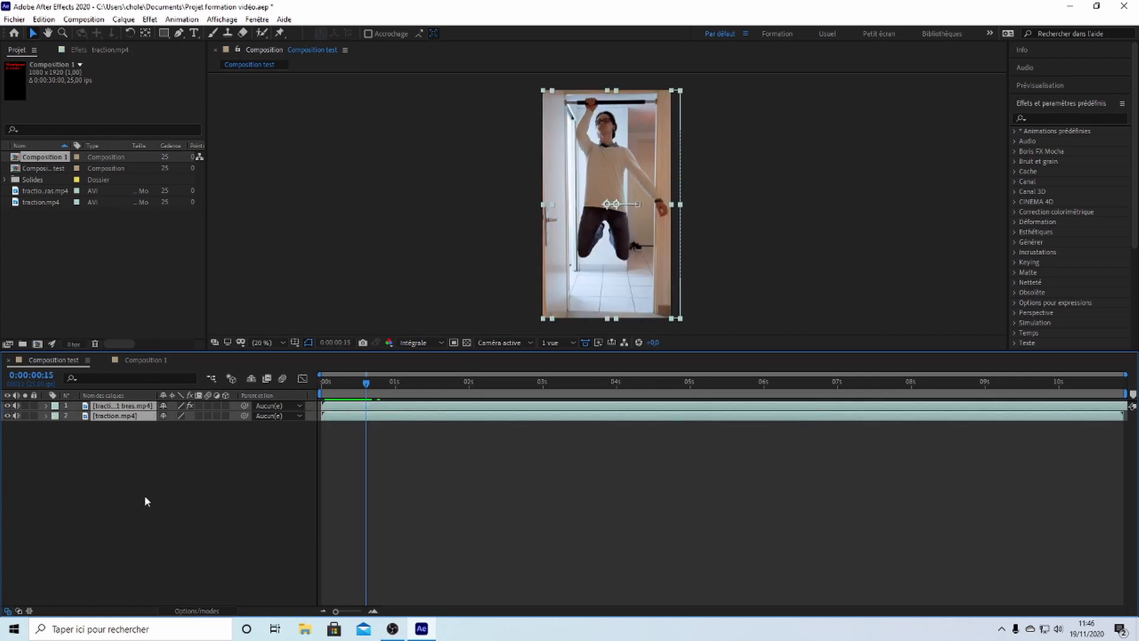
click(99, 457)
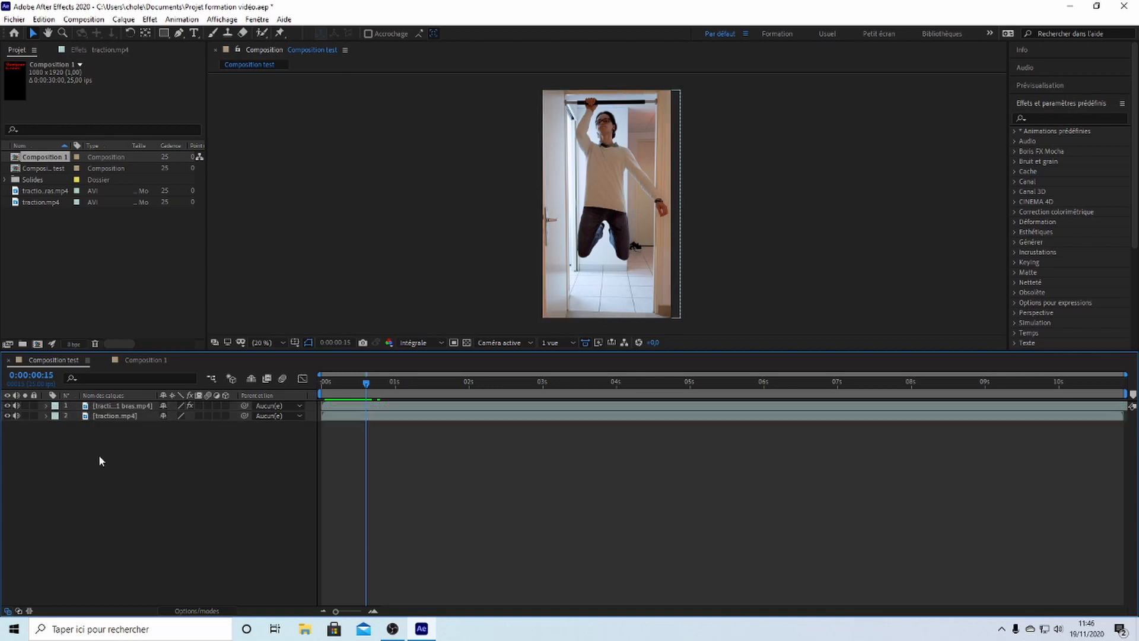
- Set the traction fake 1 bras.mp4 layer's position to 632, 1310 and collapse its properties
click(46, 405)
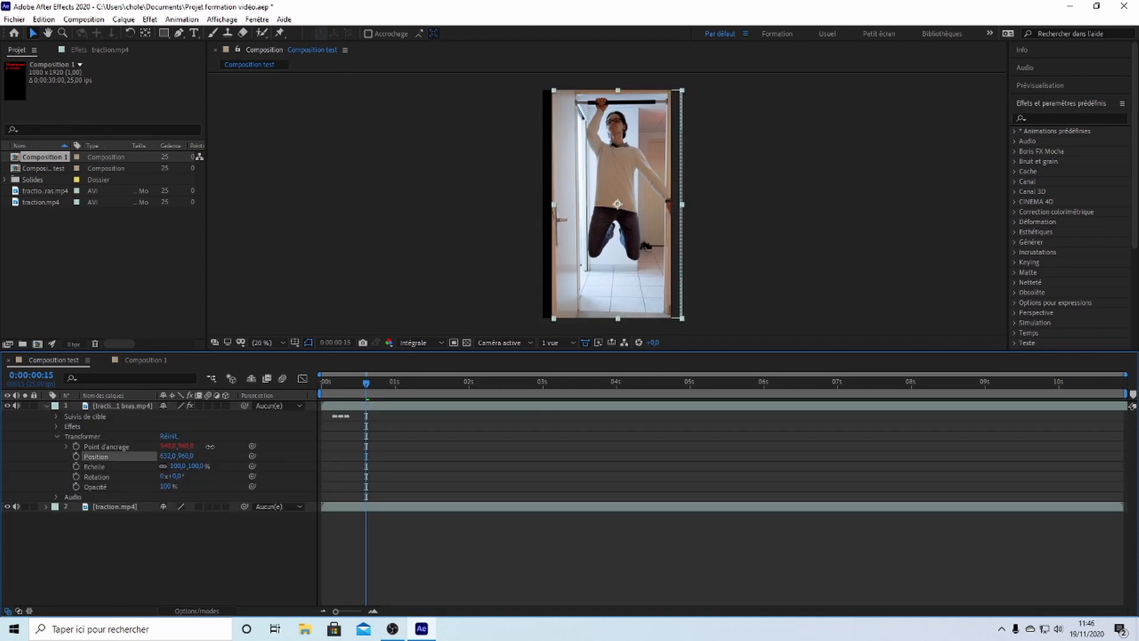
drag(168, 456, 294, 421)
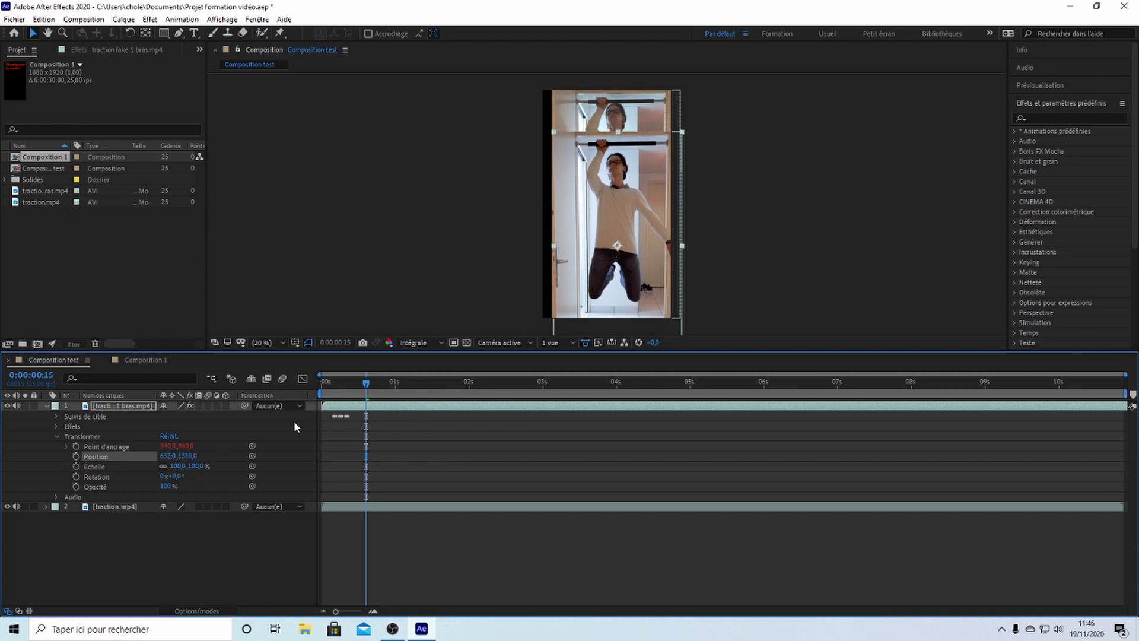
click(47, 405)
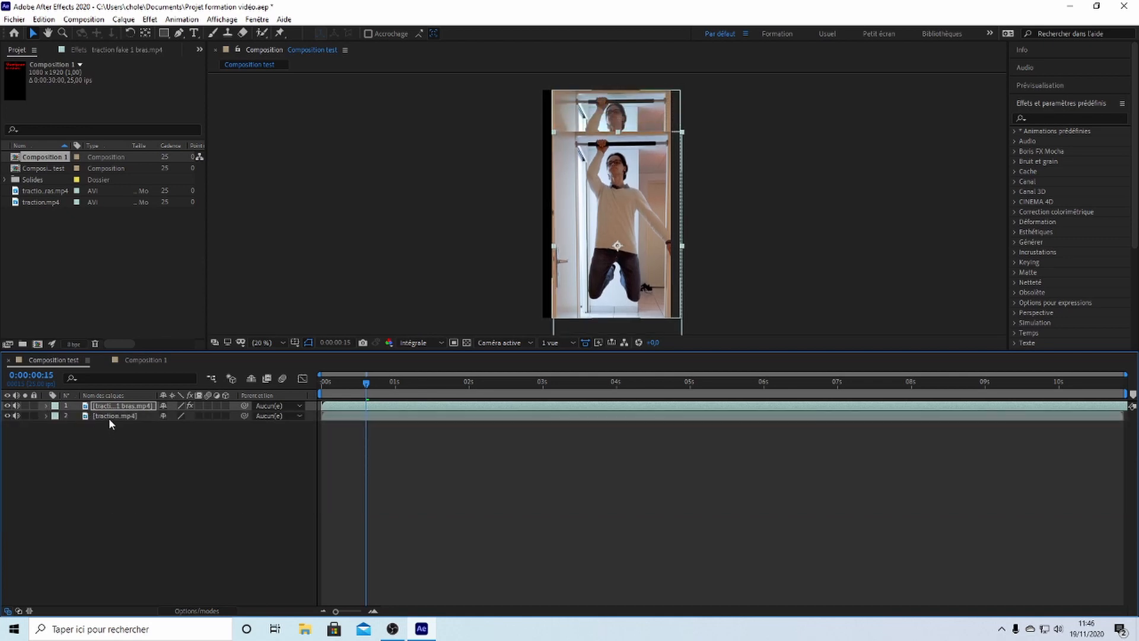
- Try precomposing both video layers together as Précomp. 1, scrub through the result, and undo the precomposition
ctrl+click(110, 416)
right_click(111, 418)
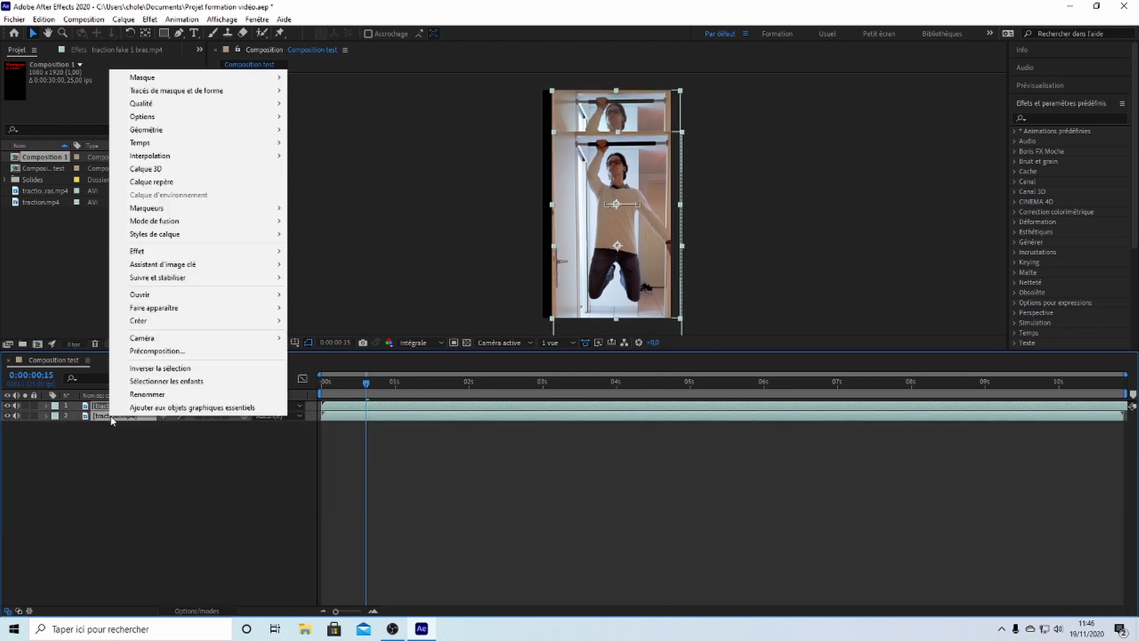
click(157, 351)
click(606, 390)
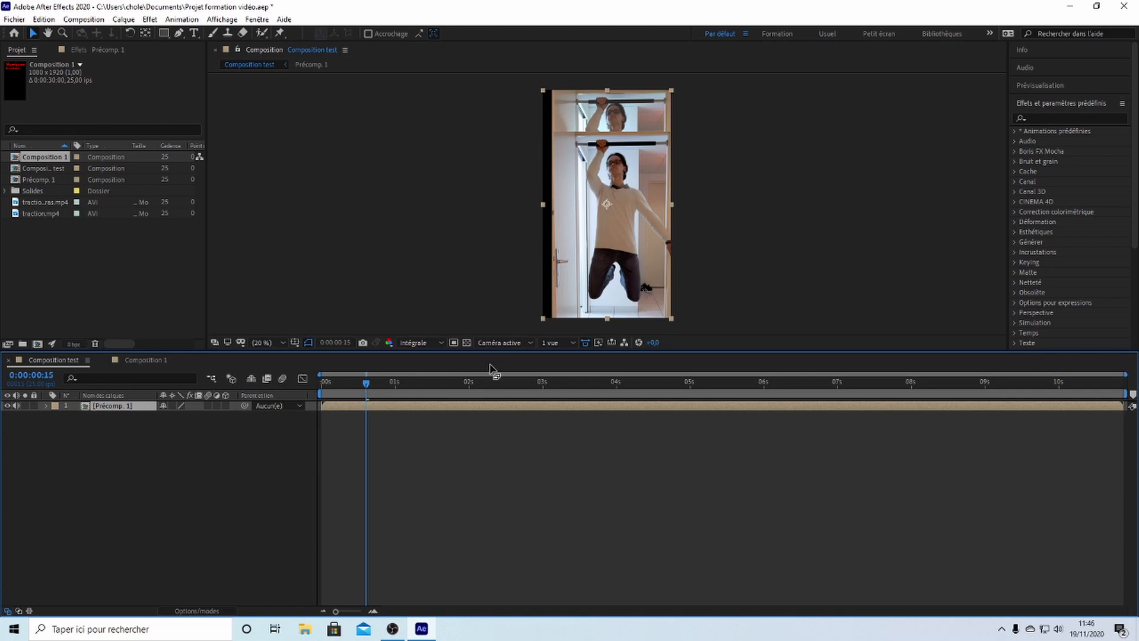
mouse_move(366, 383)
mouse_down()
mouse_move(383, 383)
mouse_move(297, 389)
mouse_move(439, 384)
mouse_move(351, 393)
mouse_up()
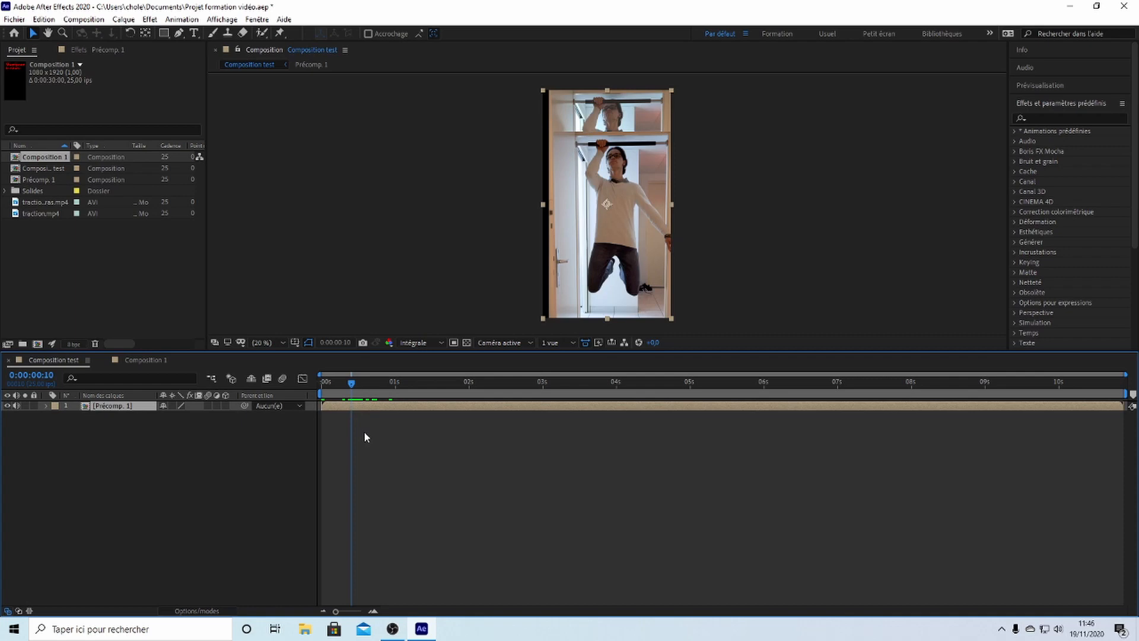
key(ctrl+z)
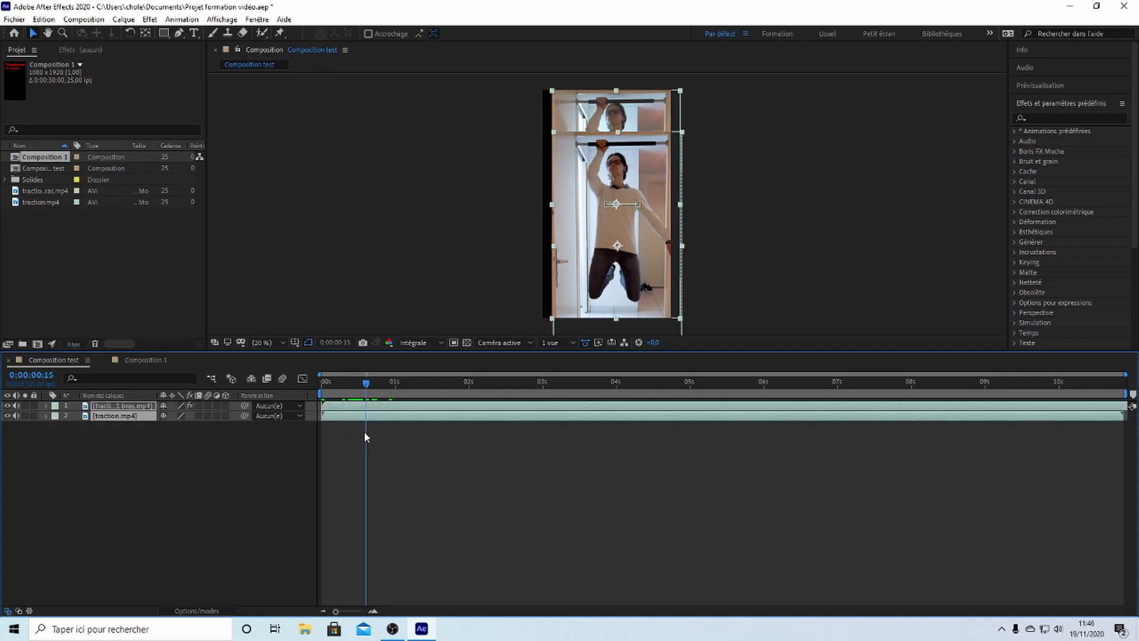
- Redo the precomposition of both video layers, open Précomp. 1 and scrub through its timeline
click(156, 468)
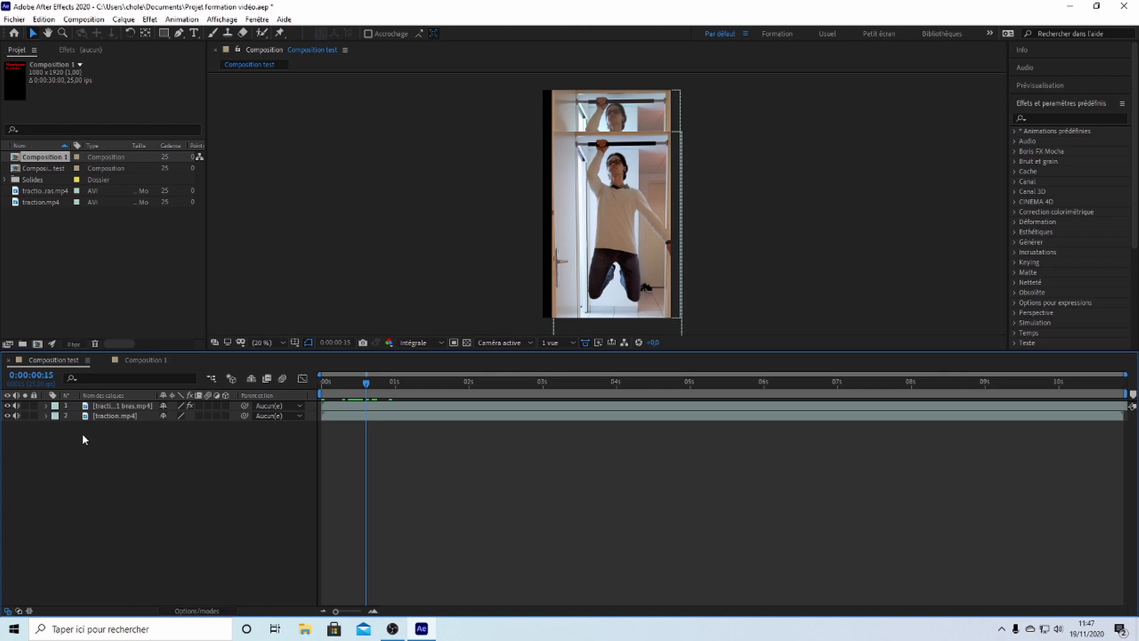
key(ctrl+shift+z)
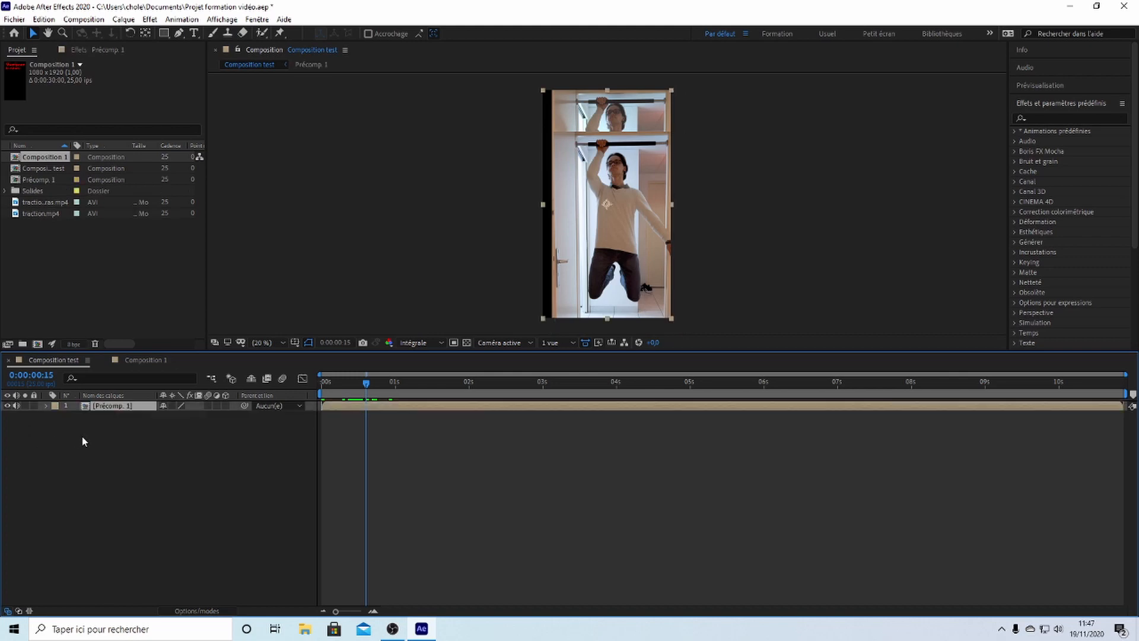
double_click(110, 408)
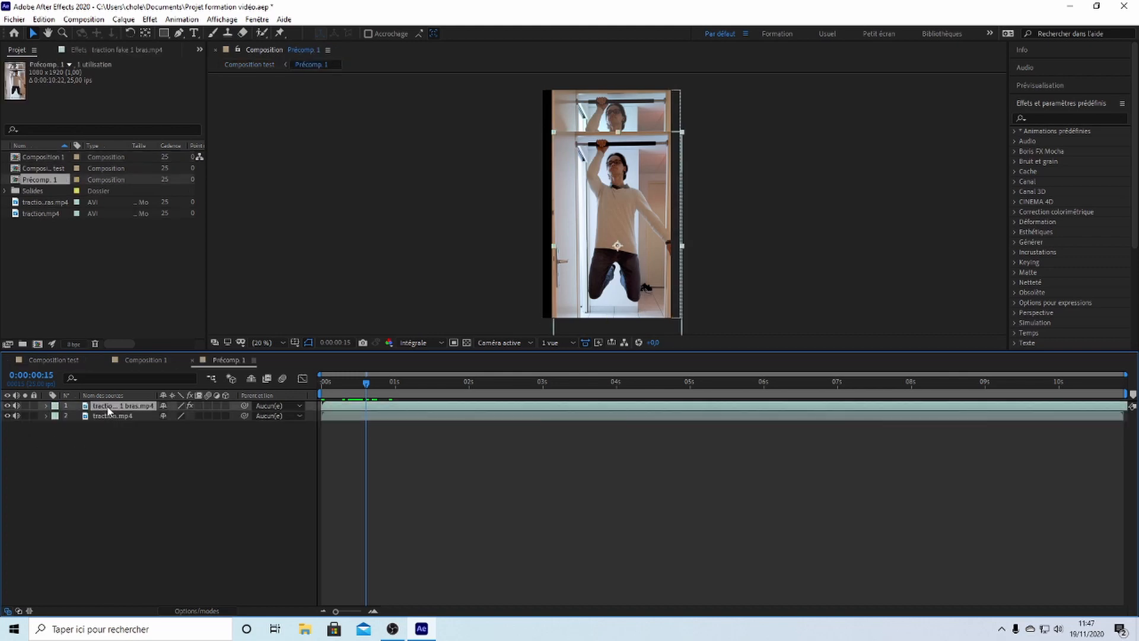
key(space)
click(357, 389)
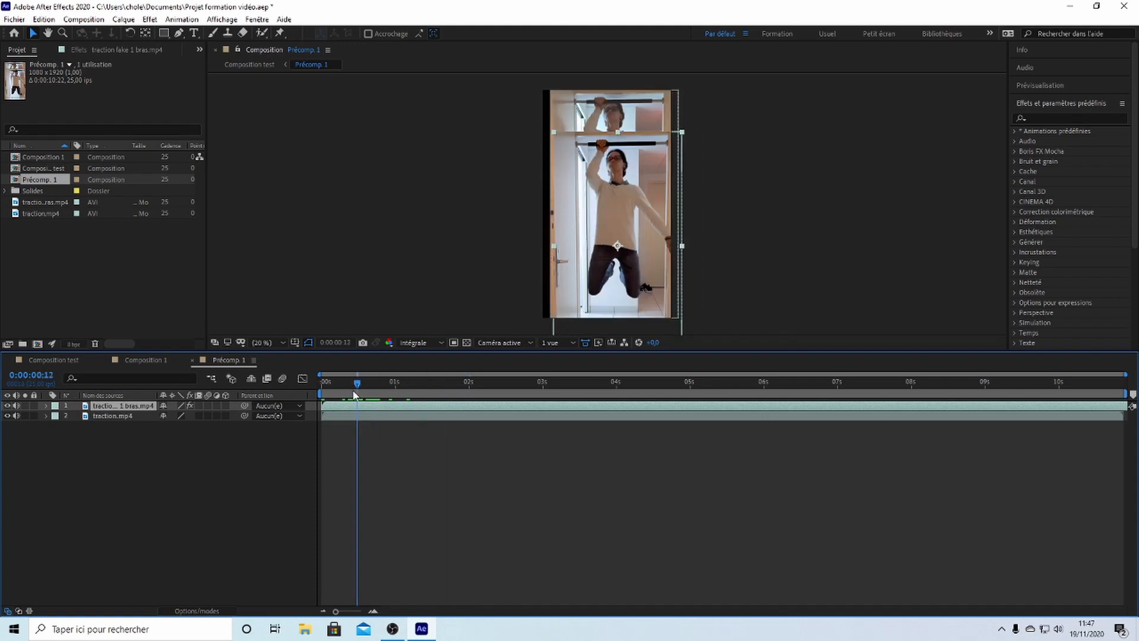
- Compare the Composition test and Précomp. 1 timelines, and return to the first frame of Composition test
click(65, 360)
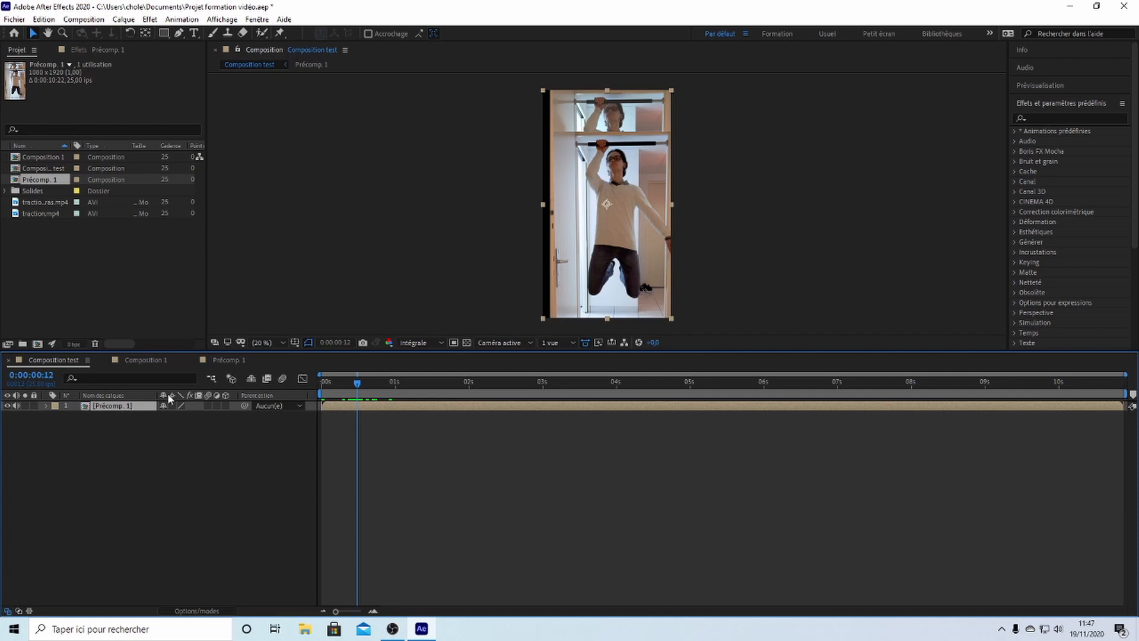
click(359, 385)
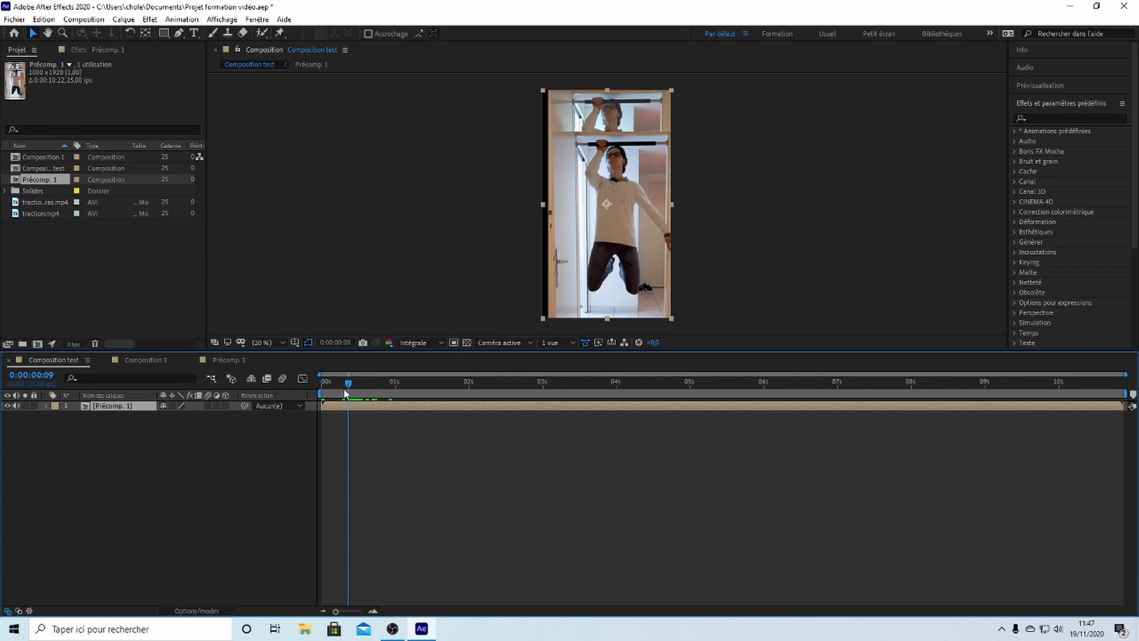
drag(360, 387, 357, 396)
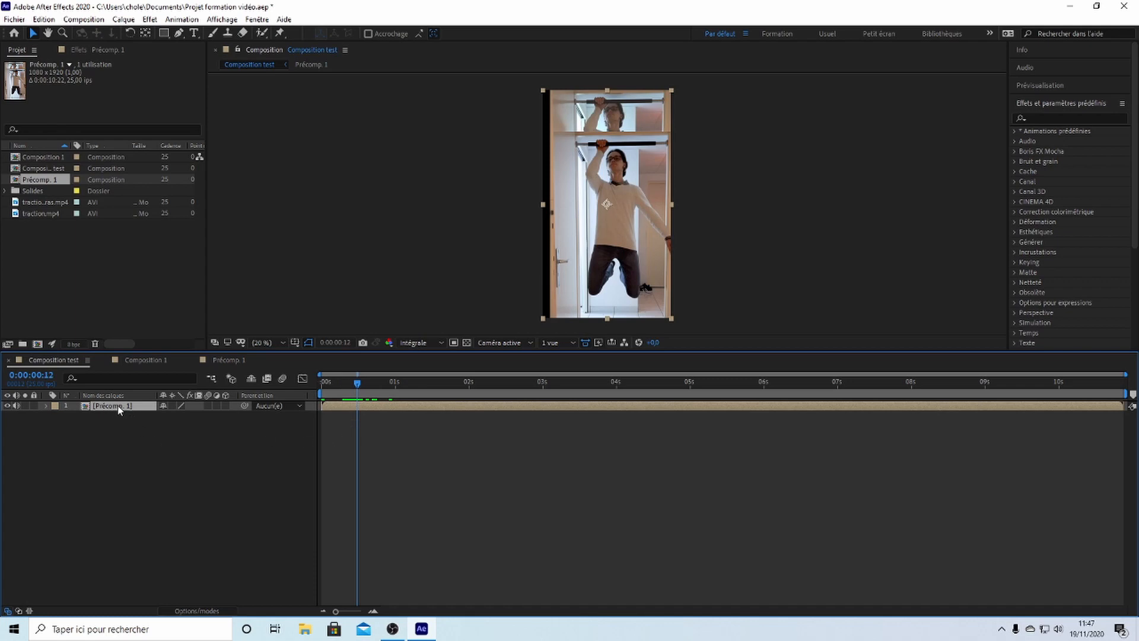
click(217, 358)
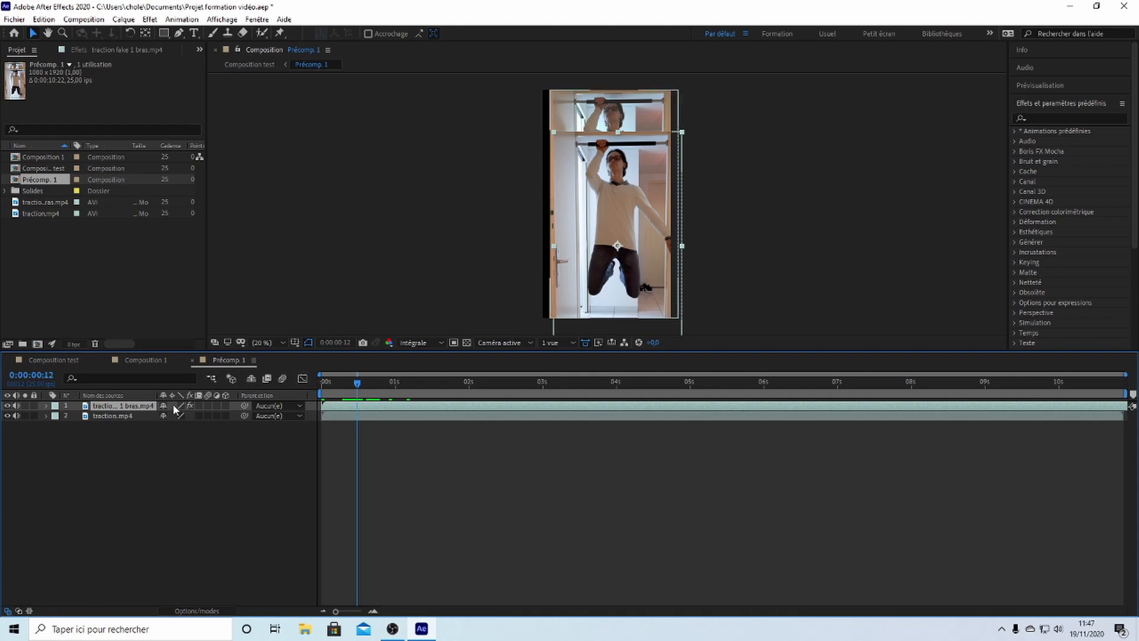
click(66, 363)
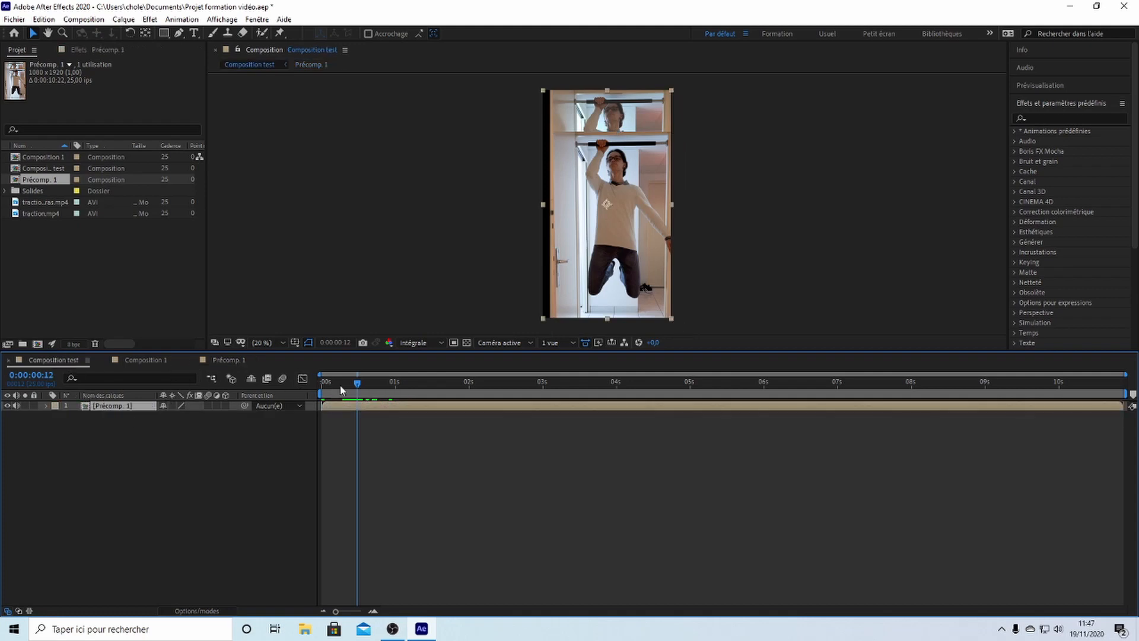
drag(358, 383, 318, 386)
right_click(369, 403)
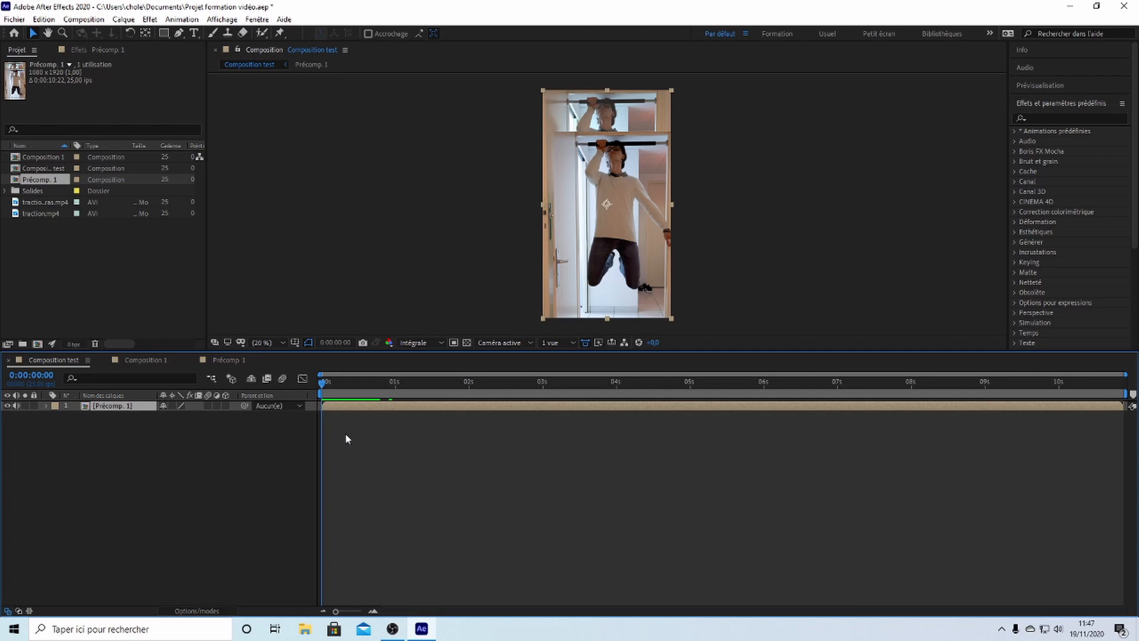
- Add Composition test to the render queue
click(14, 19)
mouse_move(42, 20)
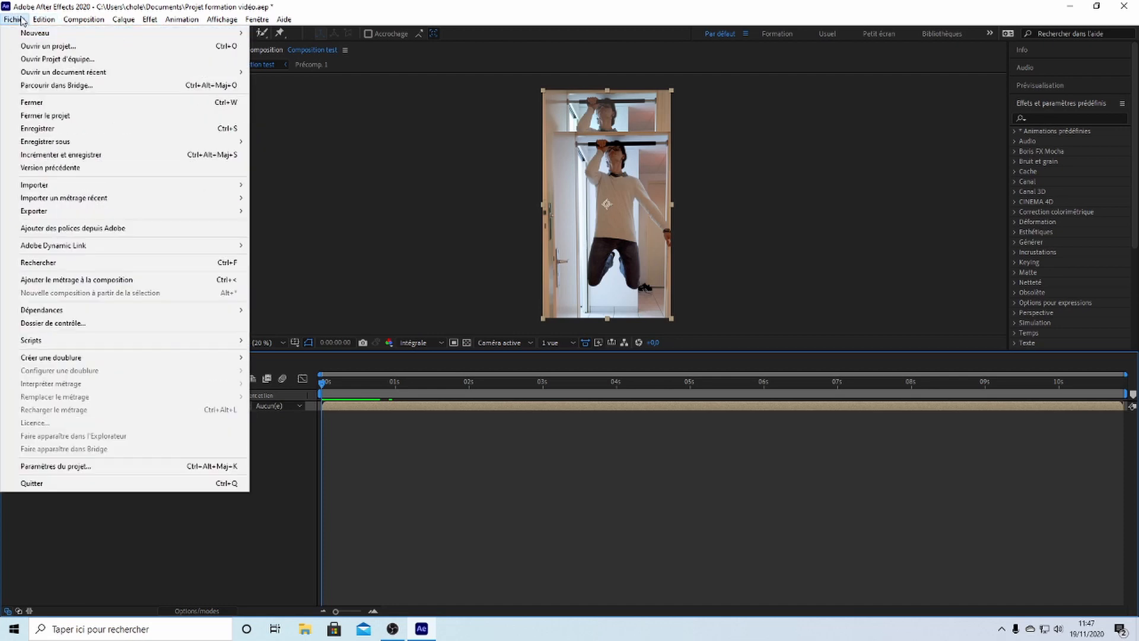
mouse_move(89, 210)
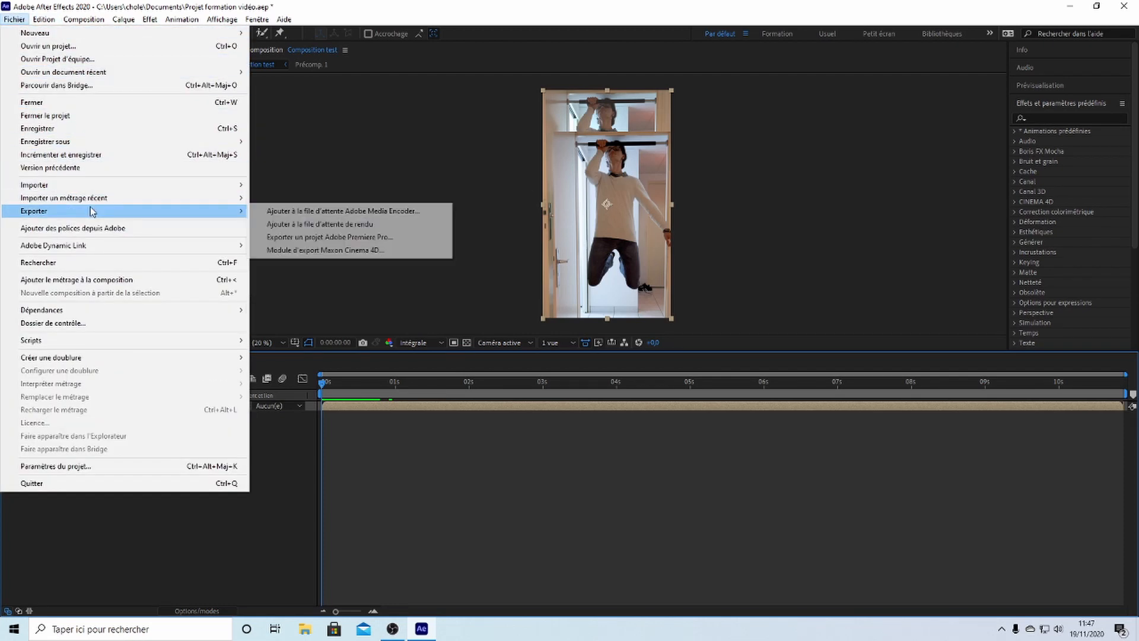
click(300, 224)
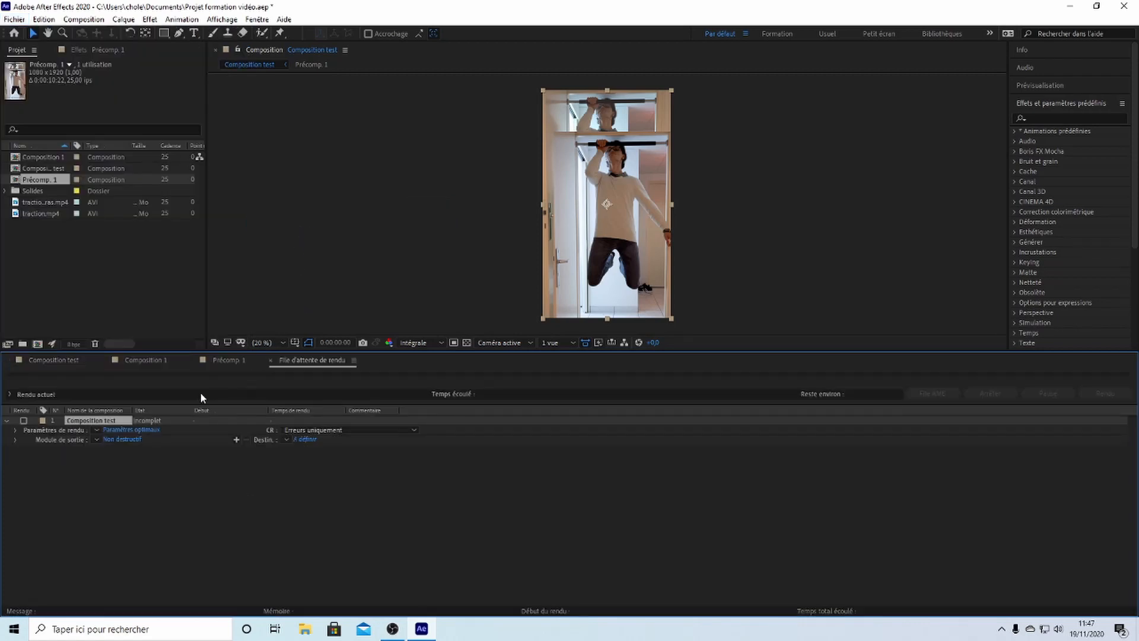
- Review the queued render's output module formats, render settings and output destination without changing them, and close the render queue
click(137, 439)
click(525, 166)
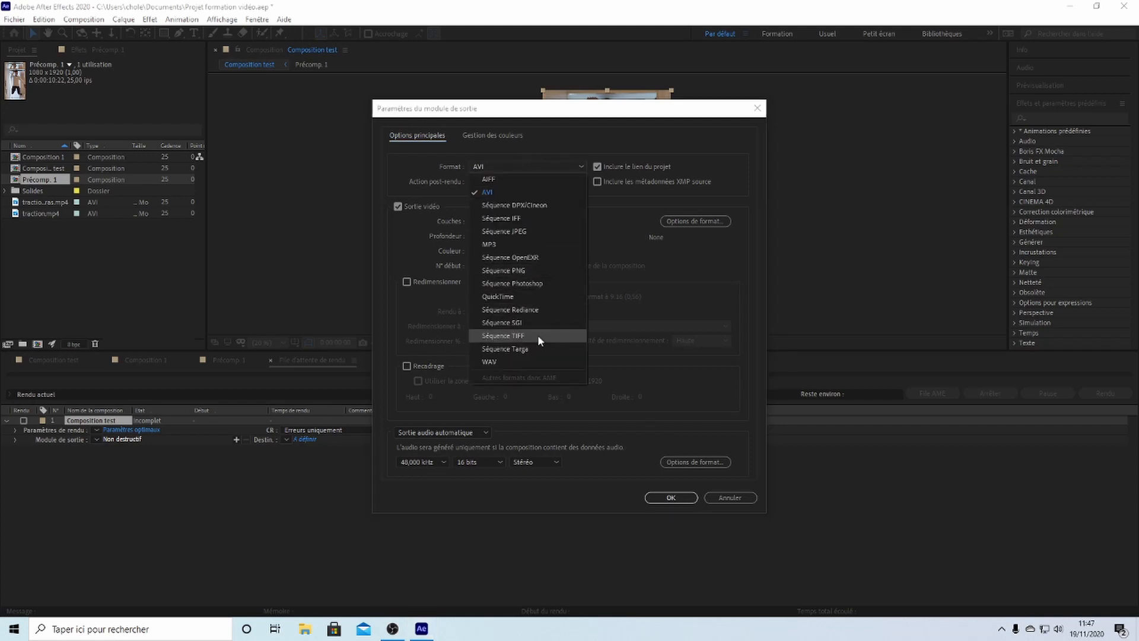
click(664, 287)
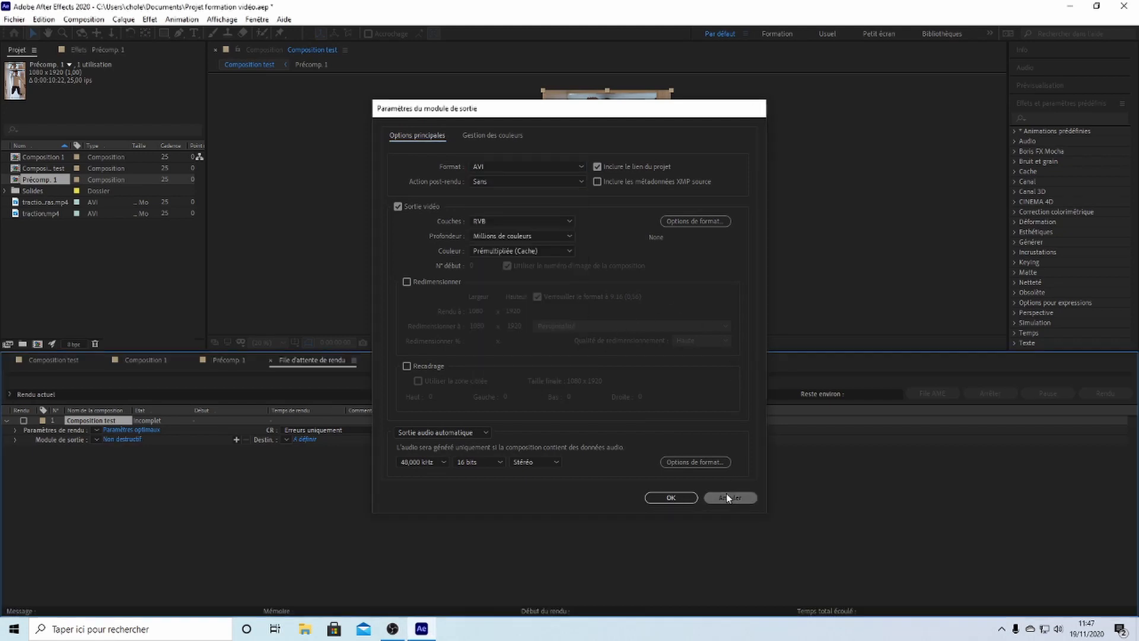
click(726, 495)
click(157, 430)
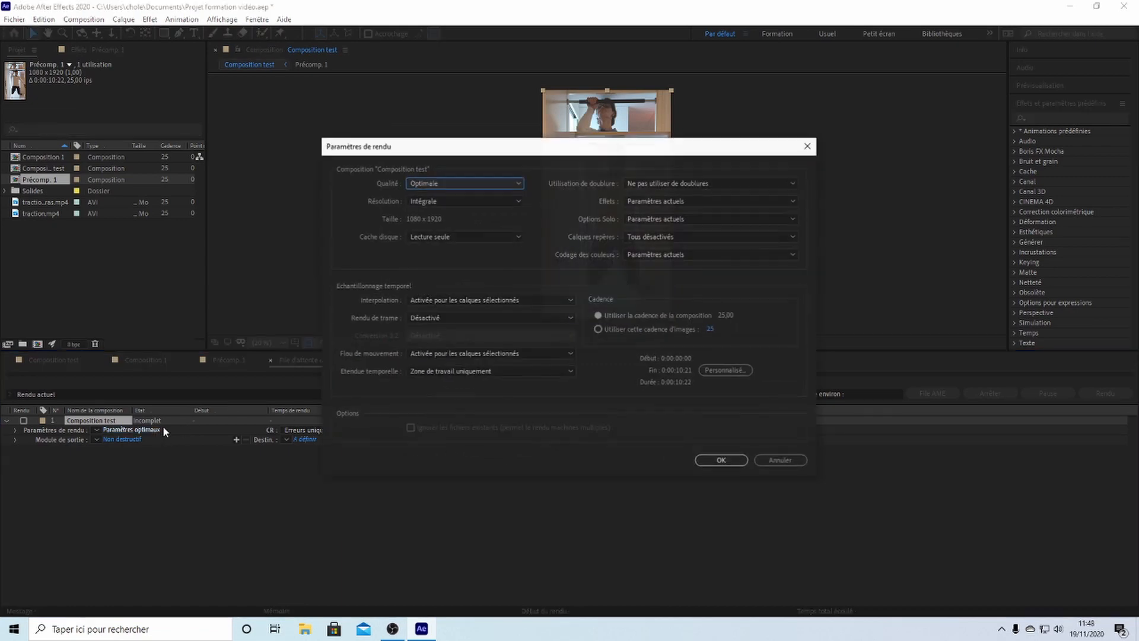
click(776, 462)
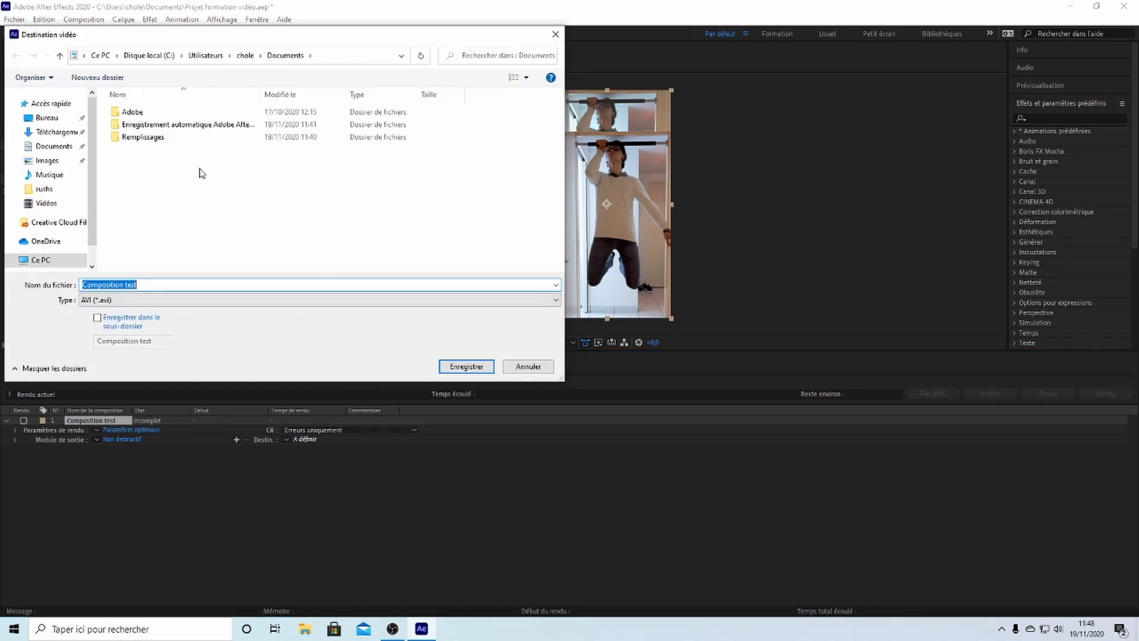
click(520, 371)
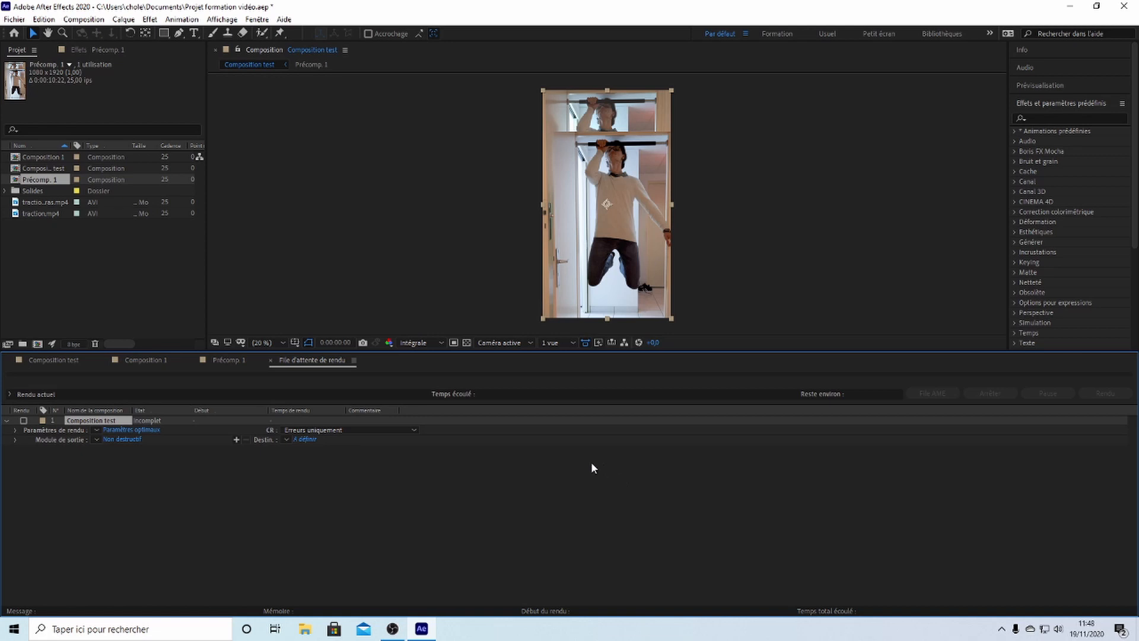
click(270, 360)
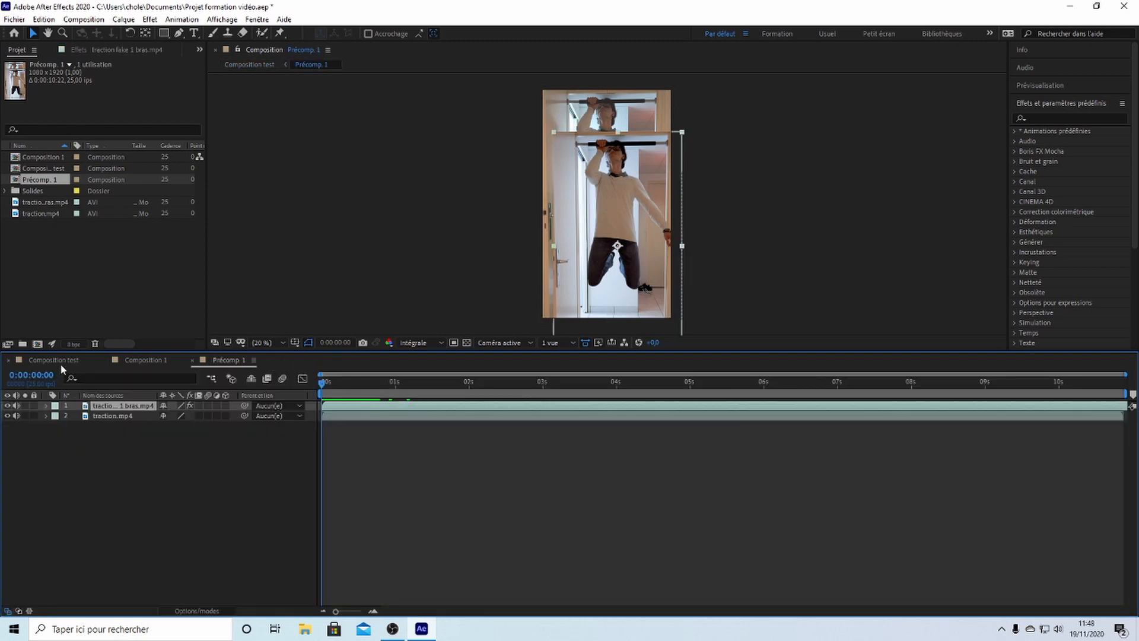
- Send Composition test to the Adobe Media Encoder queue for export
click(60, 362)
click(14, 19)
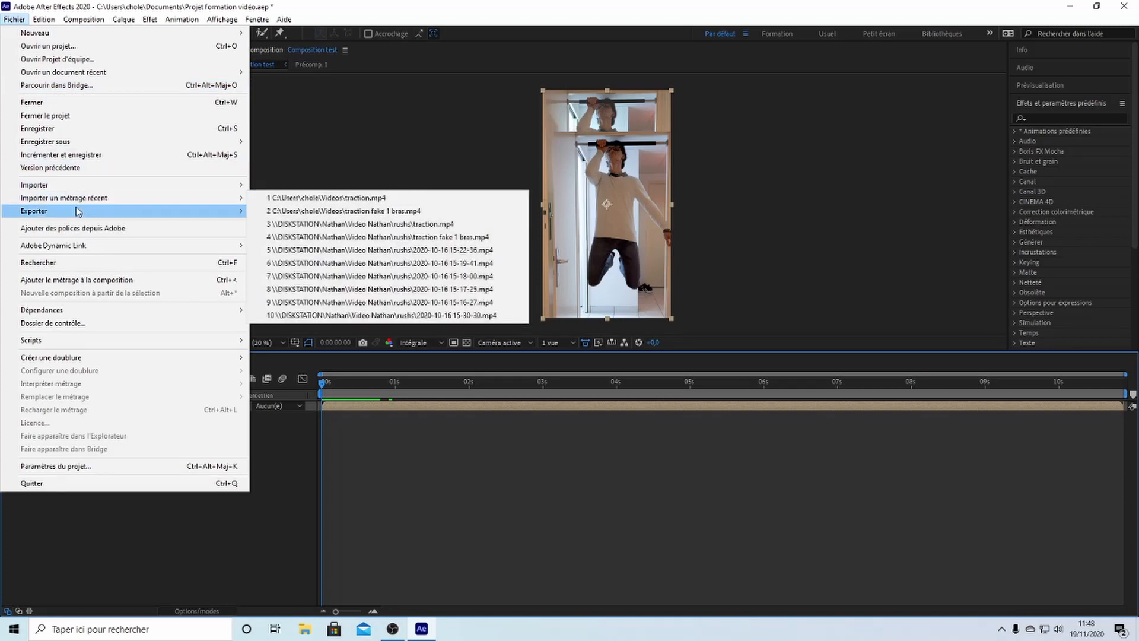
mouse_move(77, 211)
click(315, 210)
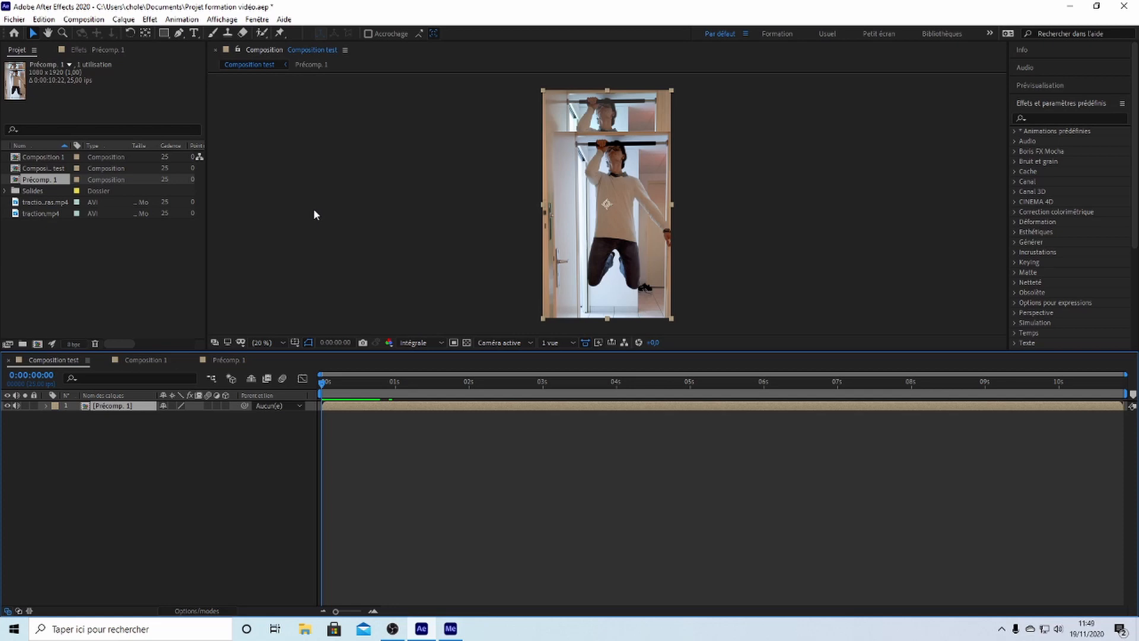
click(449, 633)
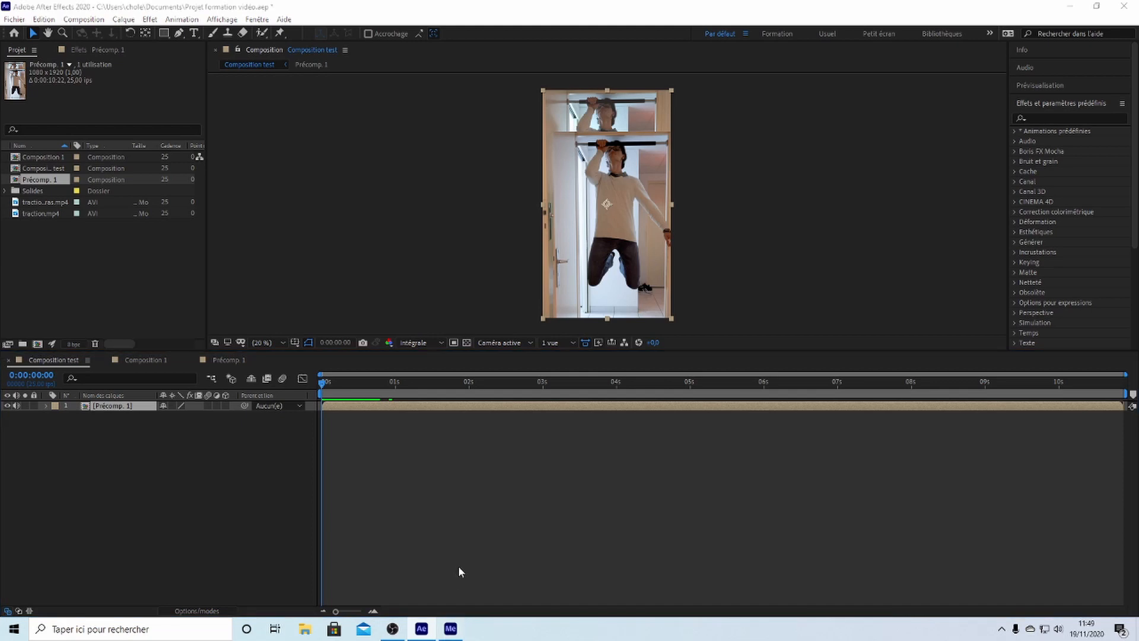
click(16, 19)
mouse_move(148, 212)
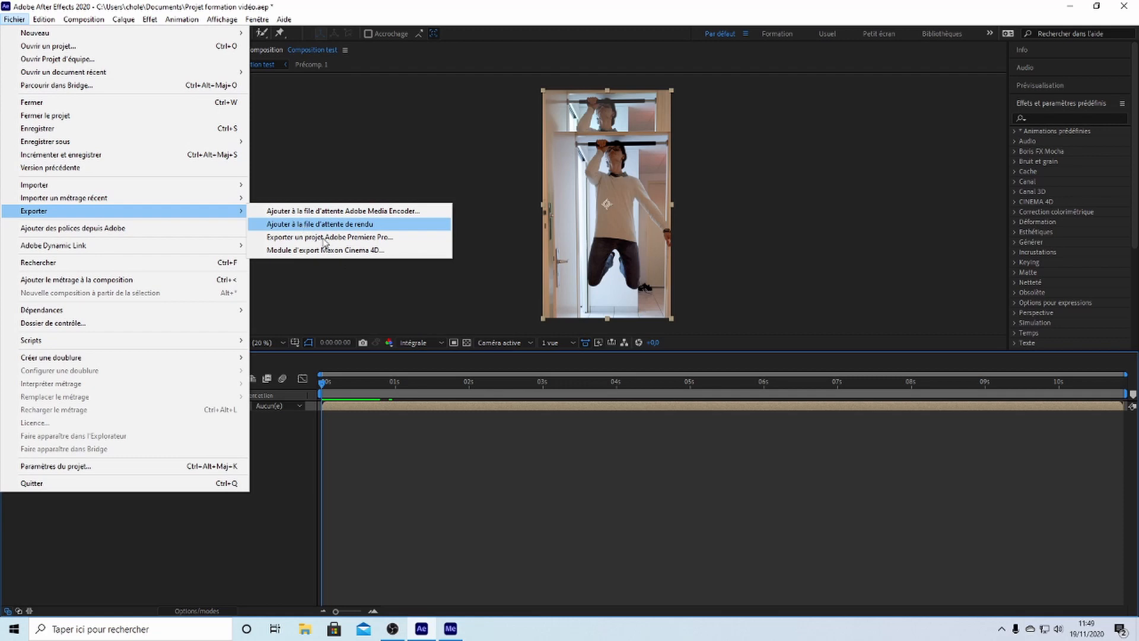
click(443, 534)
- Switch to Adobe Media Encoder in a maximized window and open the export settings of the queued Composition test
click(450, 628)
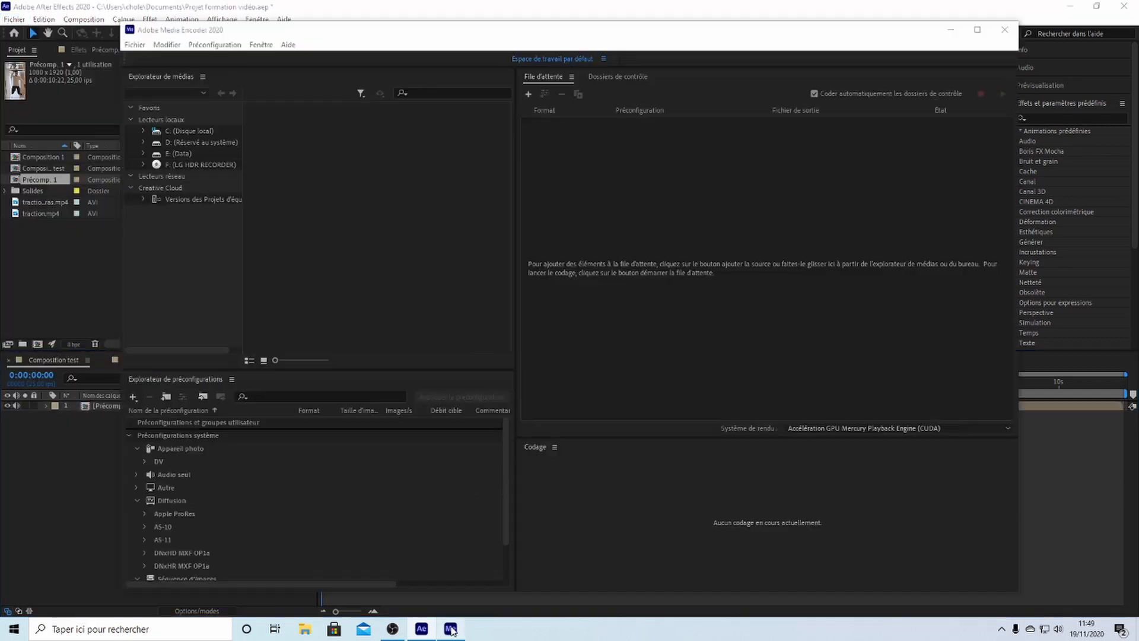
click(977, 30)
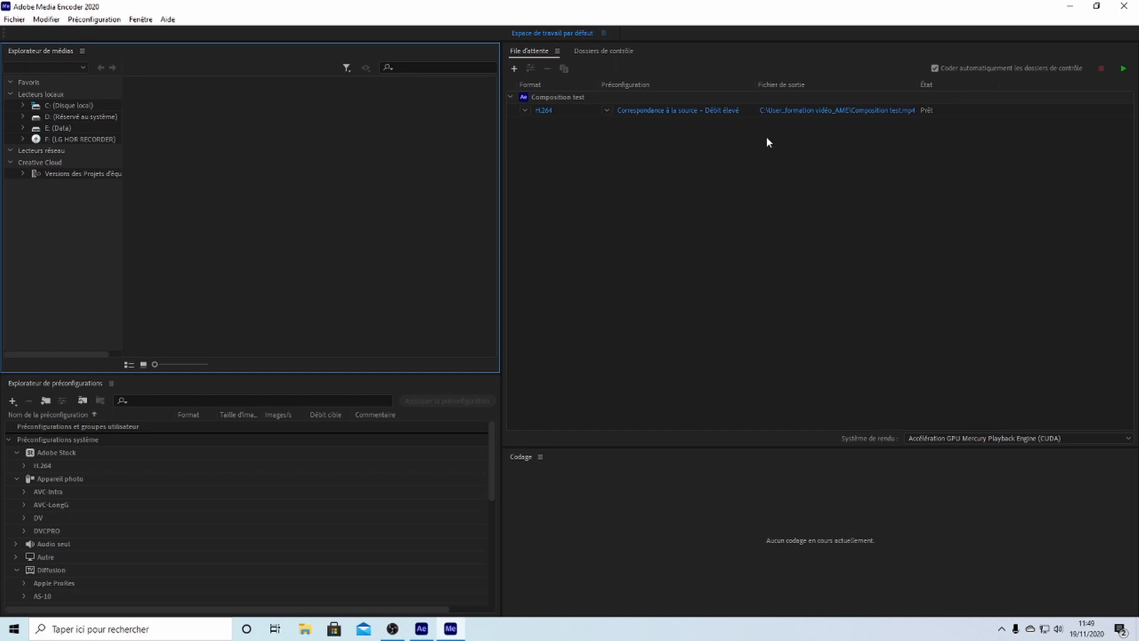
click(706, 113)
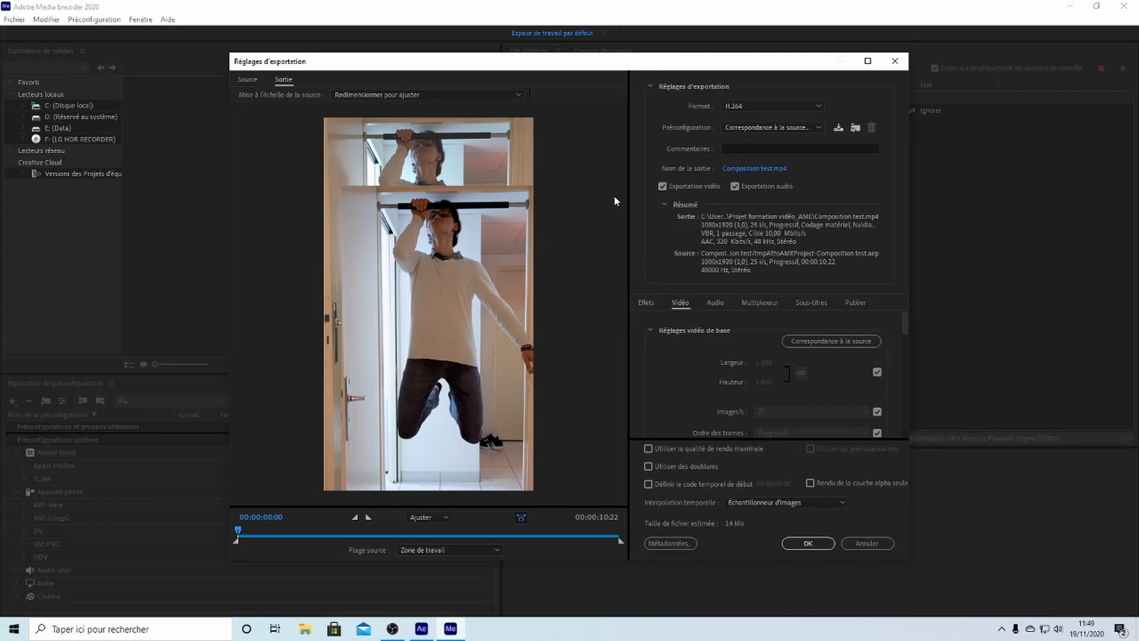
- Examine the output file's save location and the available export formats, including H.264
click(750, 169)
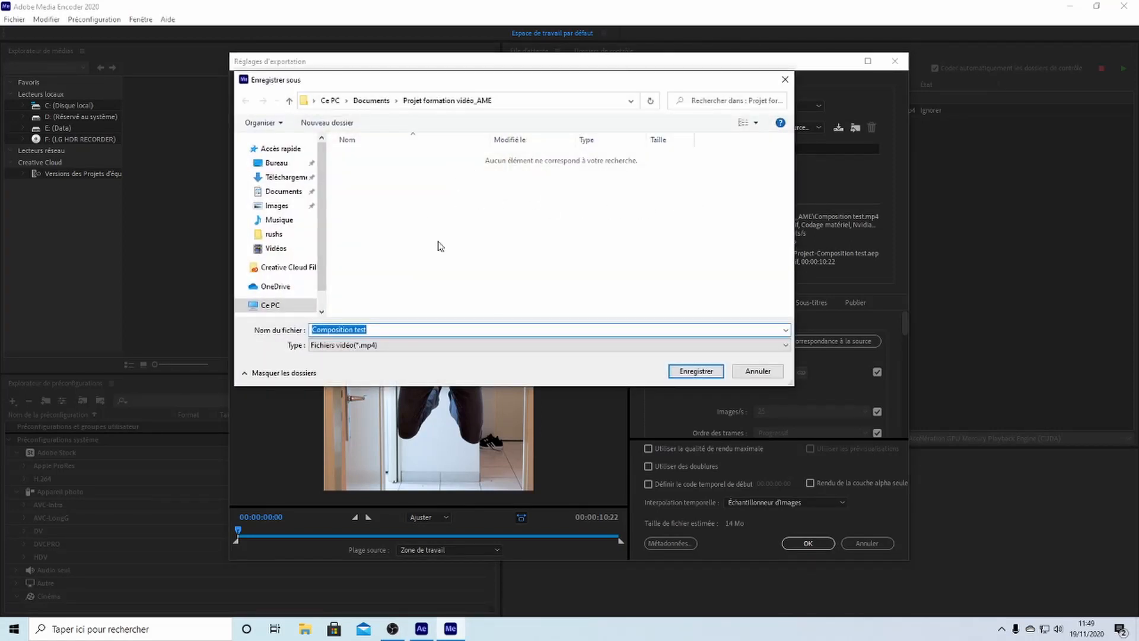
click(757, 370)
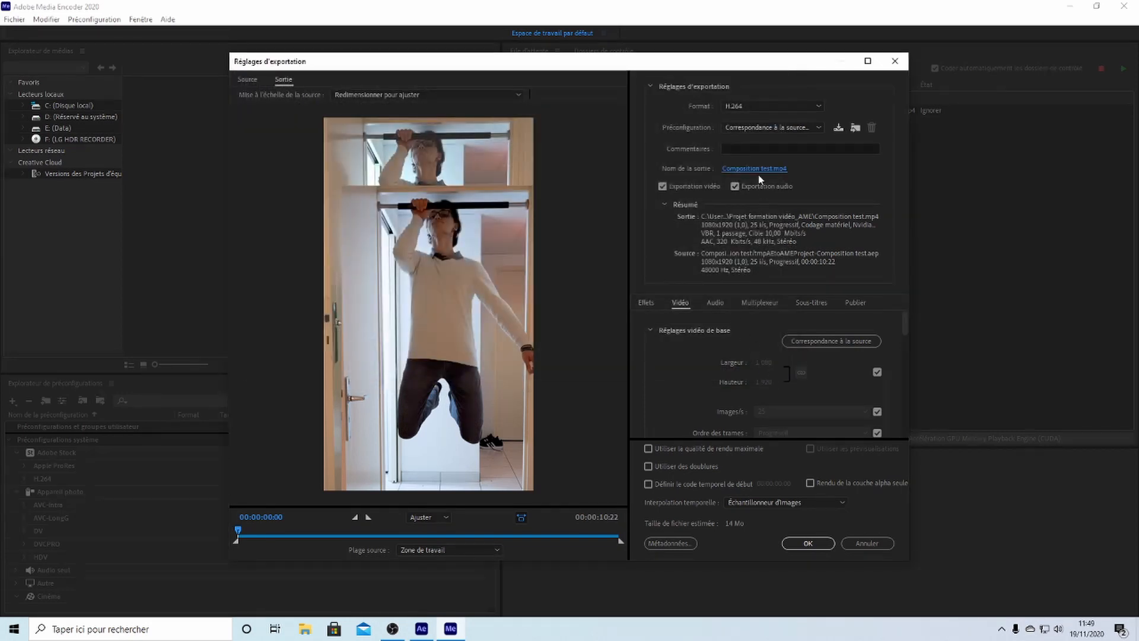
click(735, 107)
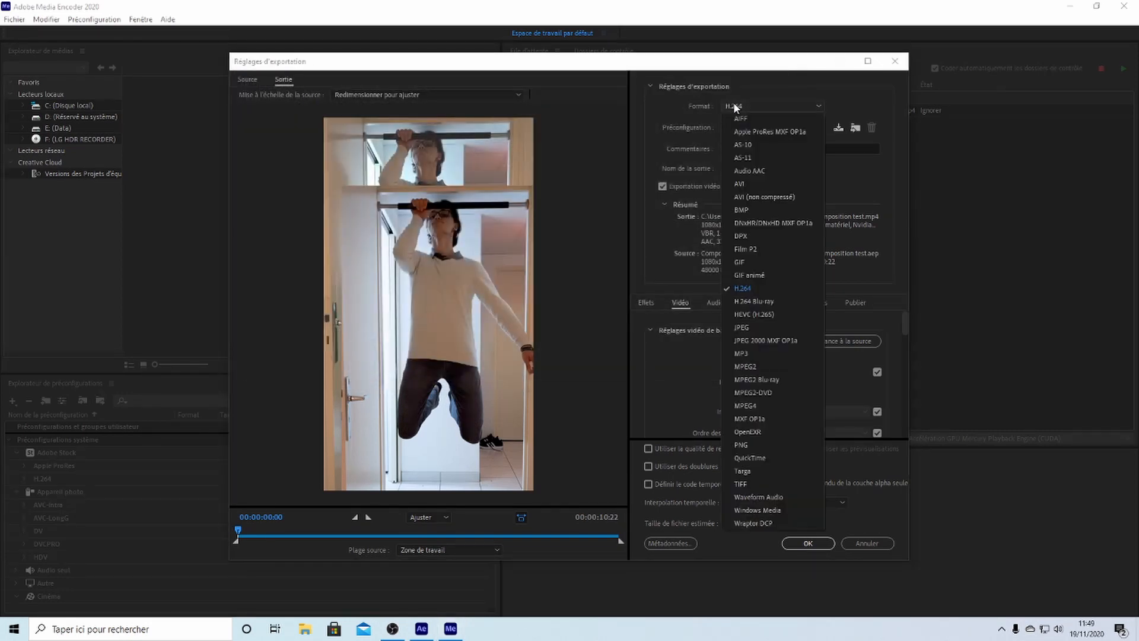
click(771, 285)
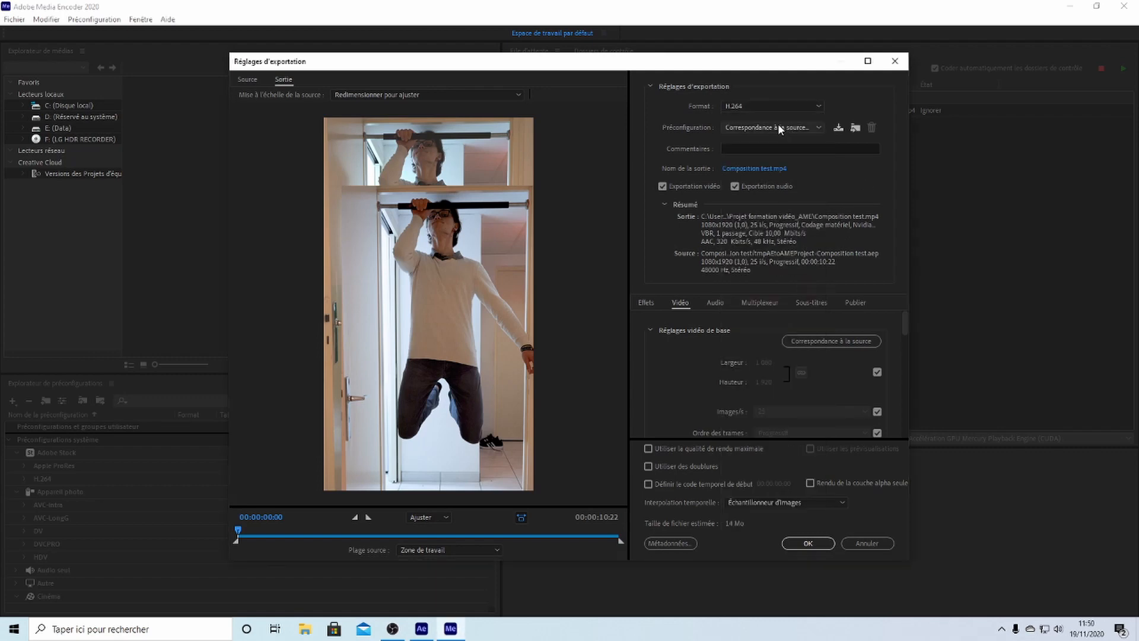
click(759, 106)
click(757, 105)
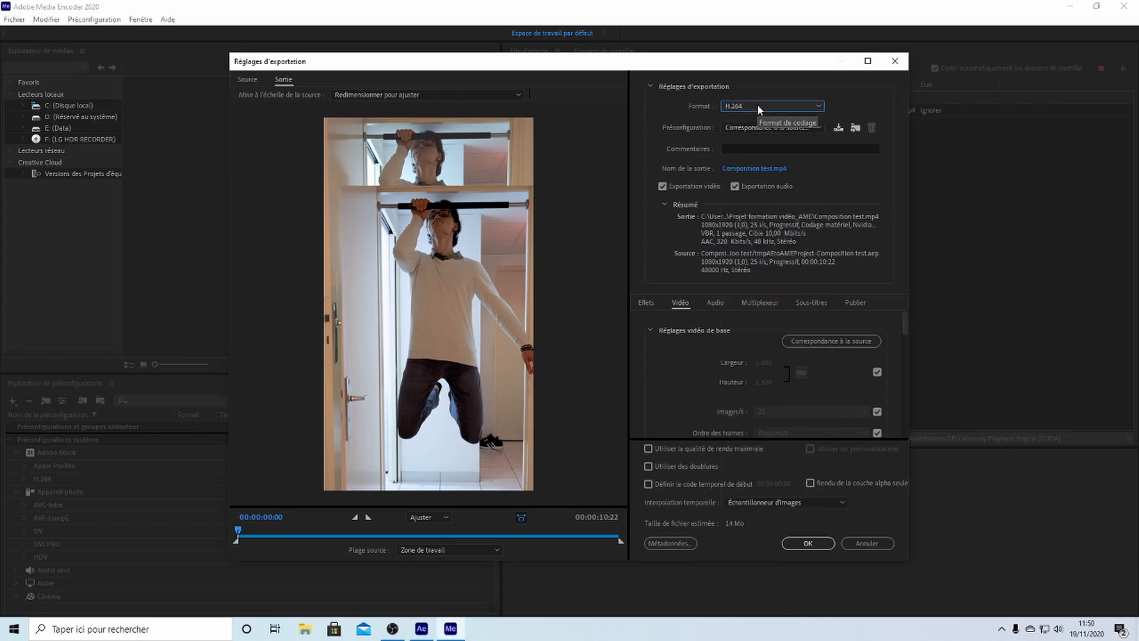
click(757, 104)
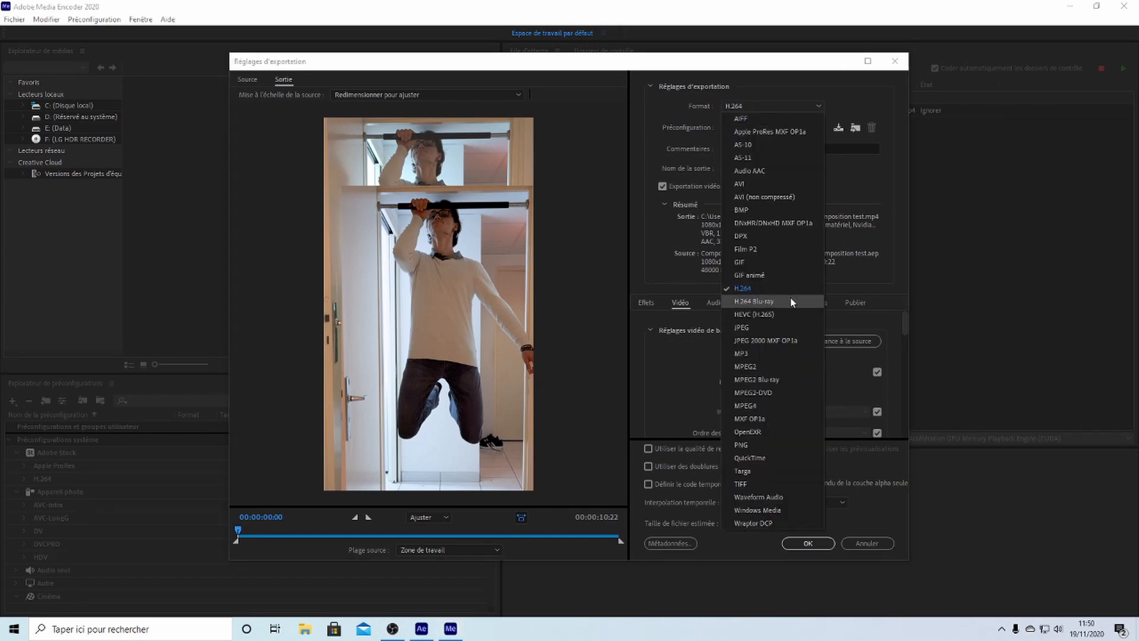
click(854, 169)
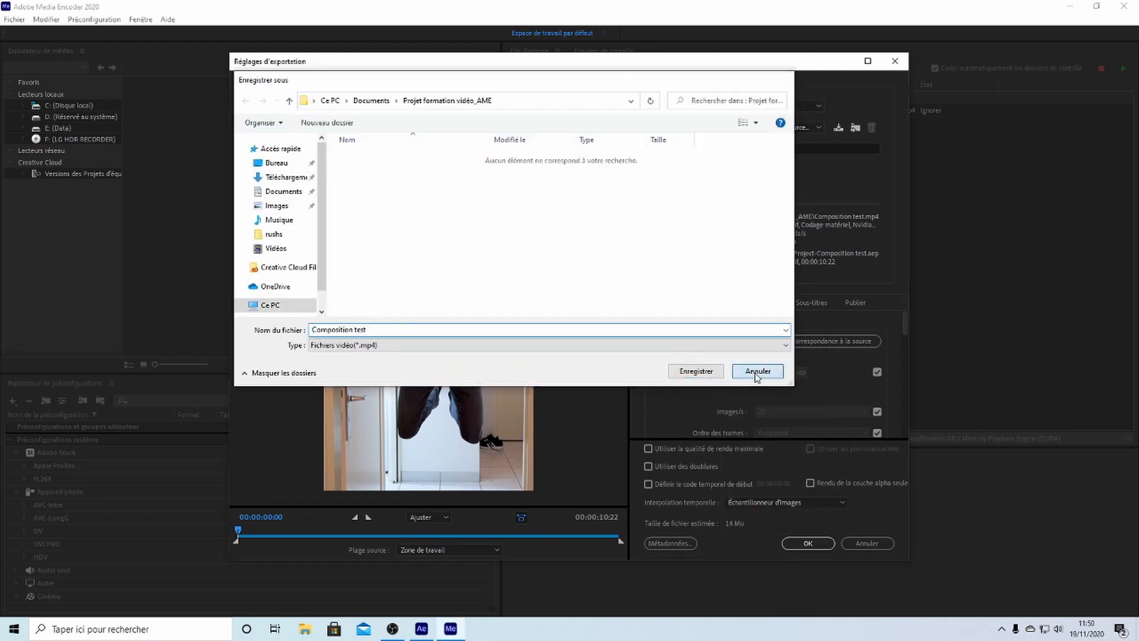
click(757, 372)
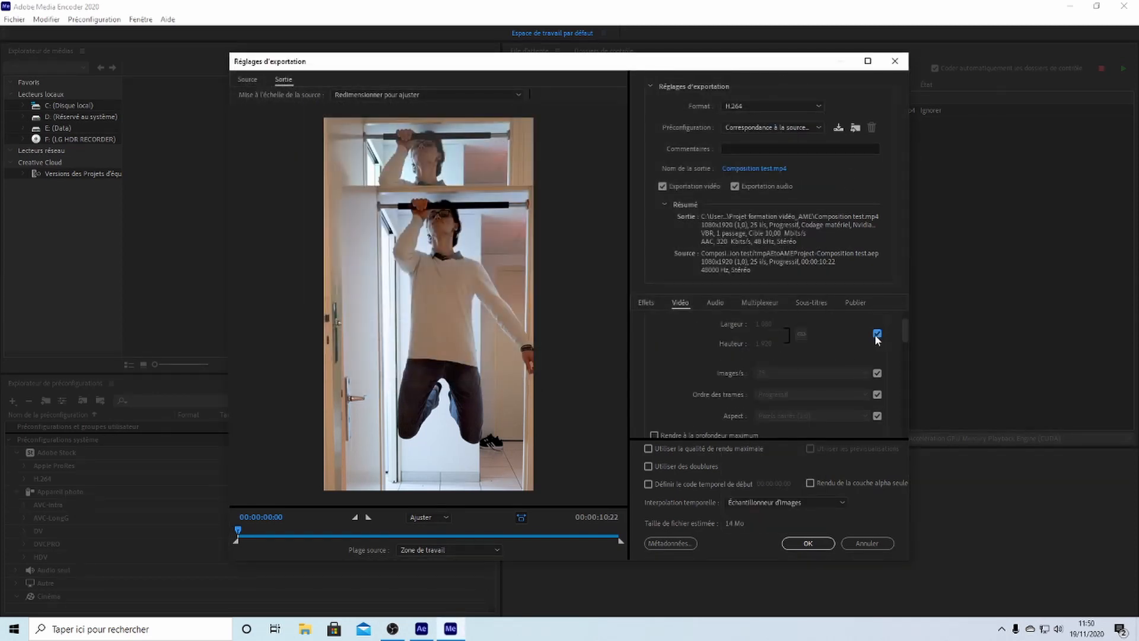
- Unlock the output width and height from the source in the basic video settings
click(876, 333)
scroll(726, 350, up, 1)
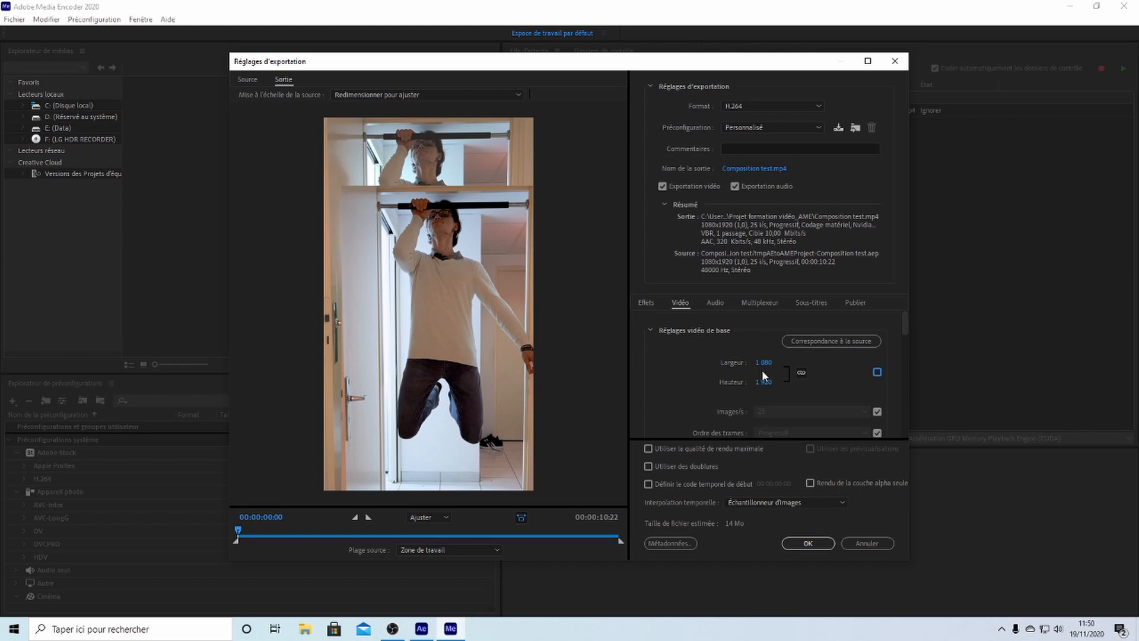
scroll(721, 374, down, 3)
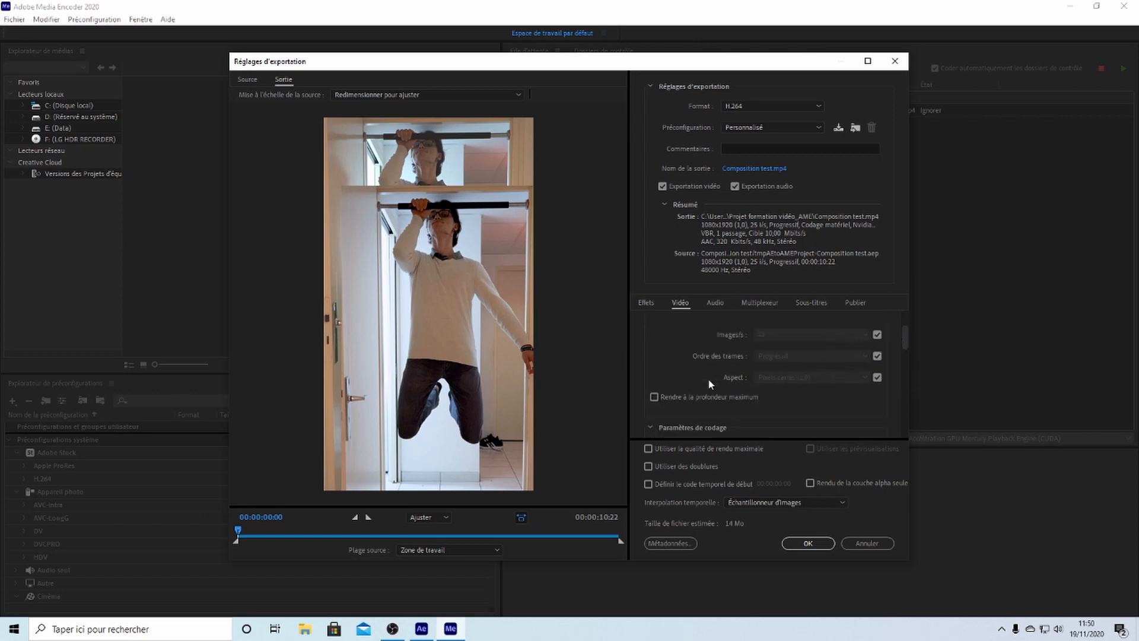
- Try software encoding (Codage logiciel) as the performance option and return it to hardware encoding (Codage matériel)
scroll(709, 374, down, 4)
scroll(779, 349, up, 1)
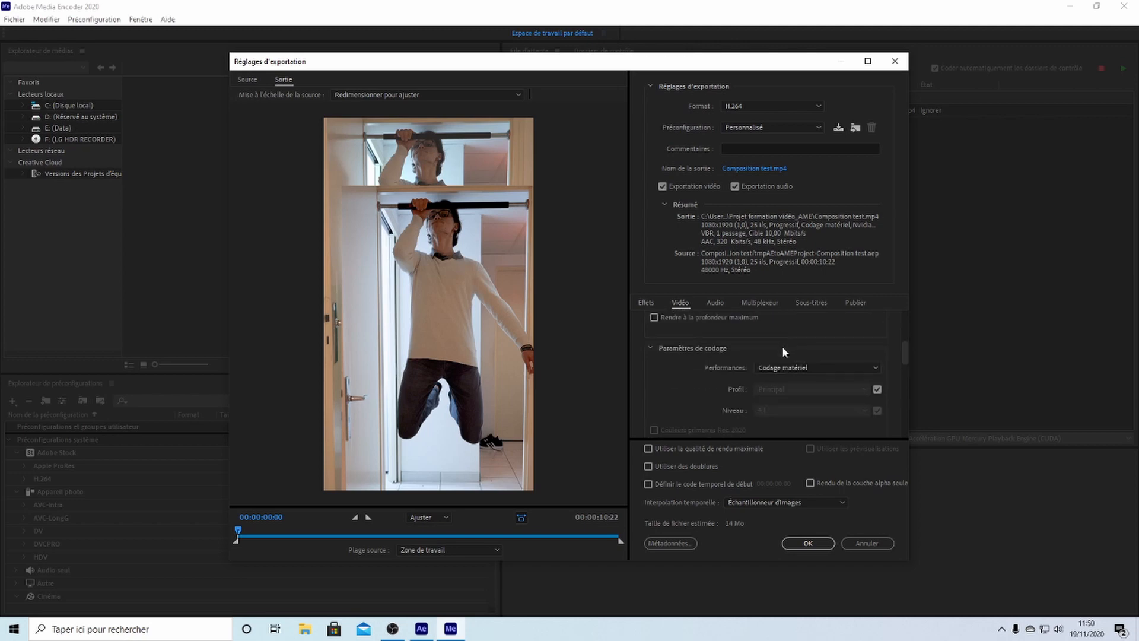
click(784, 364)
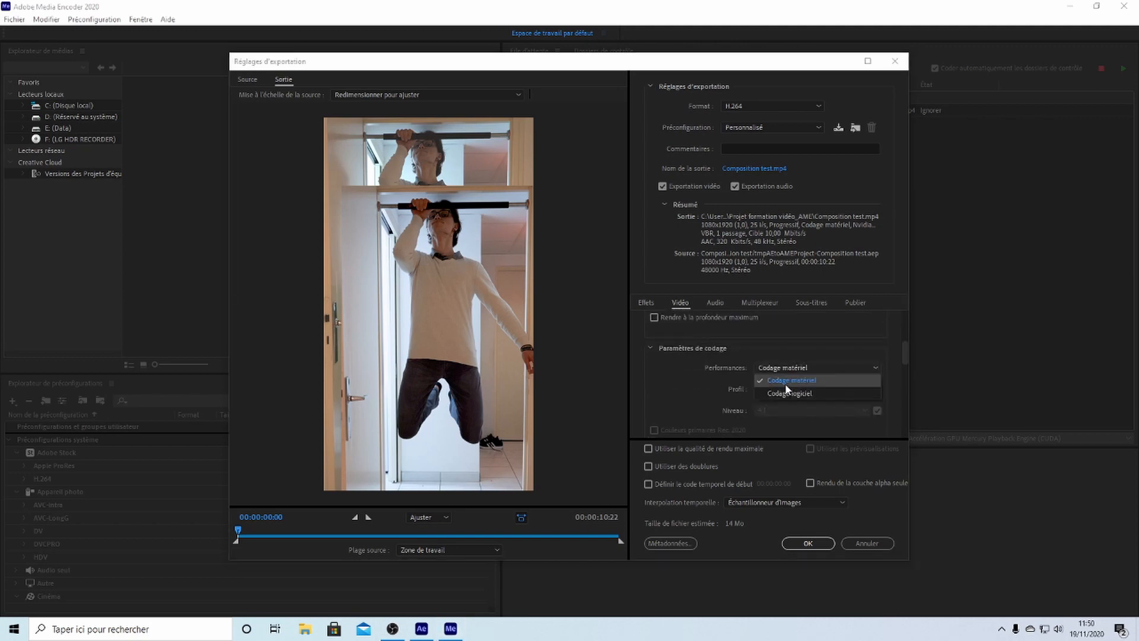
click(778, 394)
click(784, 388)
click(775, 400)
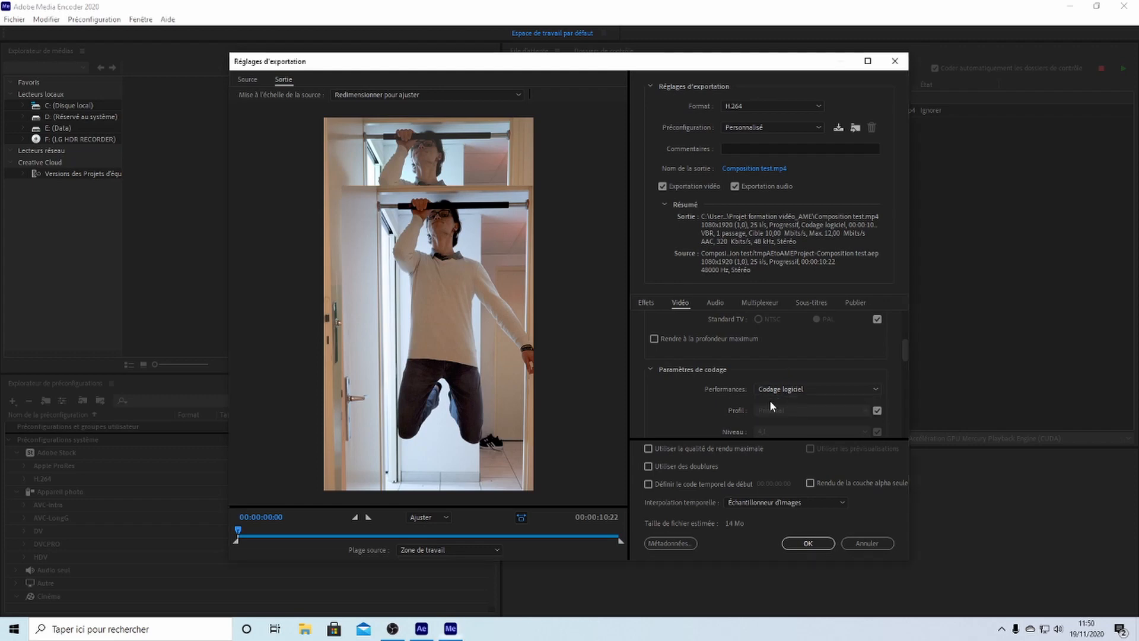
- Set the bitrate encoding mode to CBR in the video export settings
scroll(705, 383, down, 3)
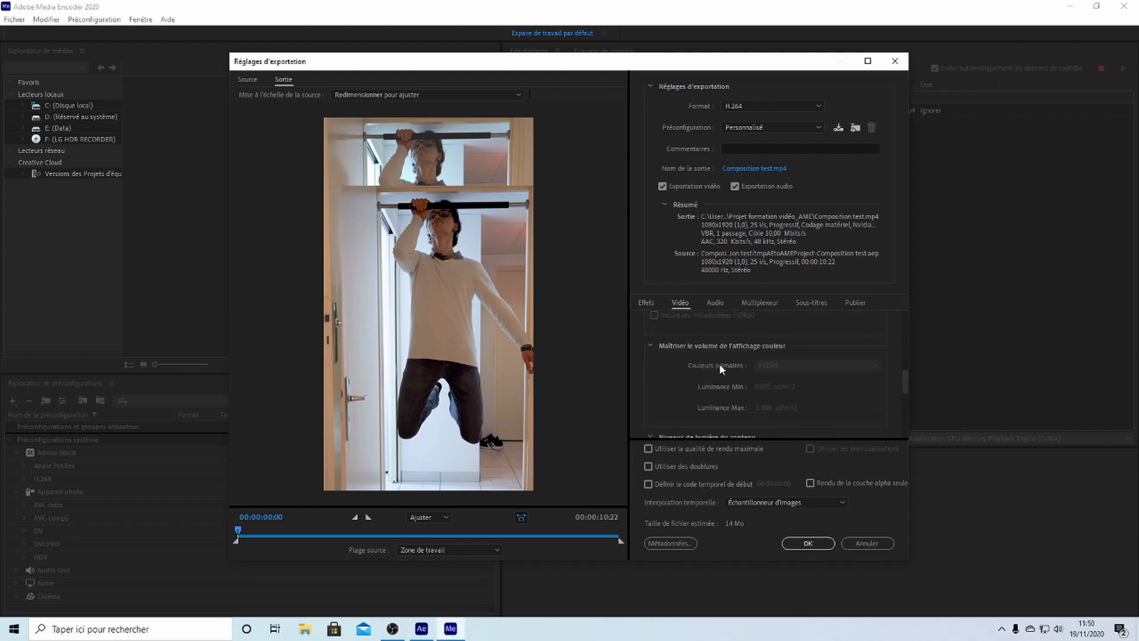
scroll(719, 363, down, 4)
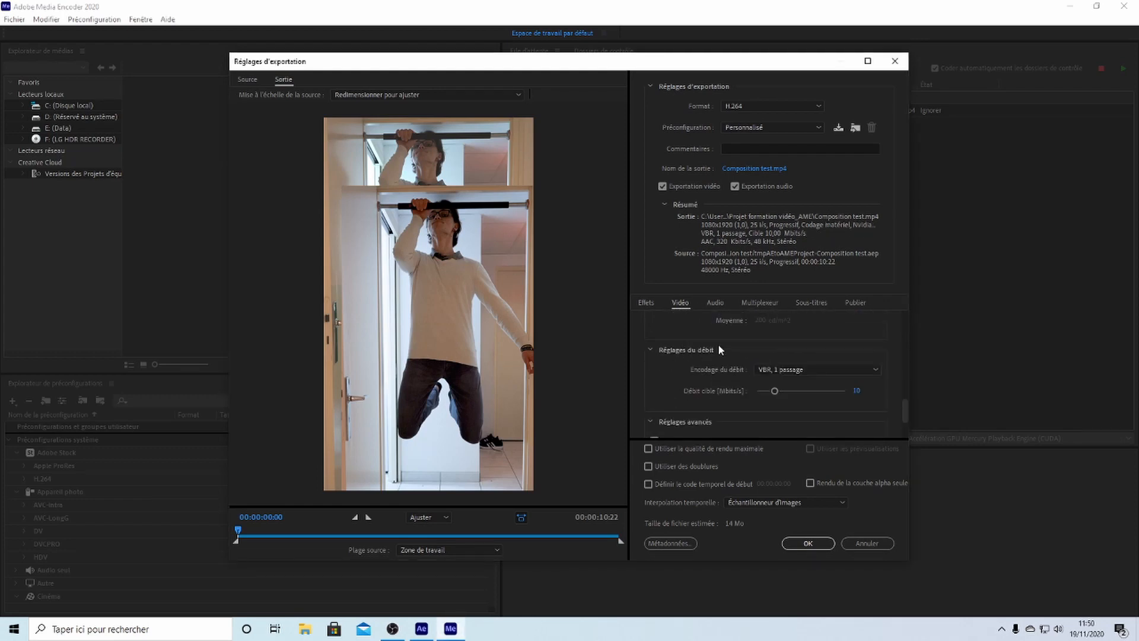
click(786, 371)
click(785, 380)
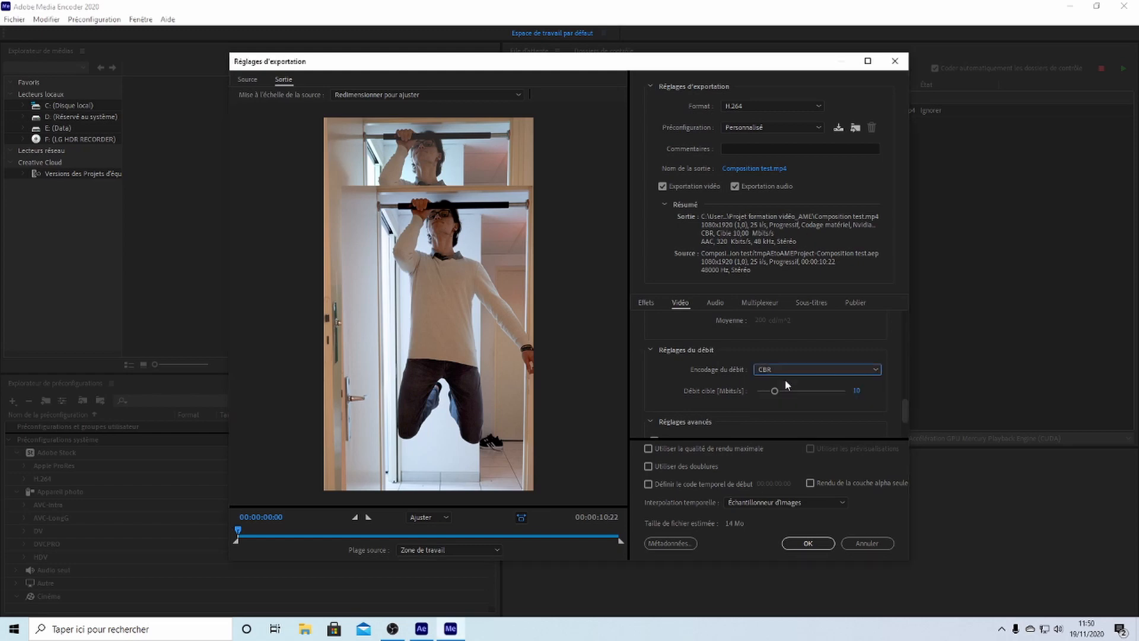
- Adjust the target bitrate and set it to 25 Mbit/s
drag(854, 391, 898, 366)
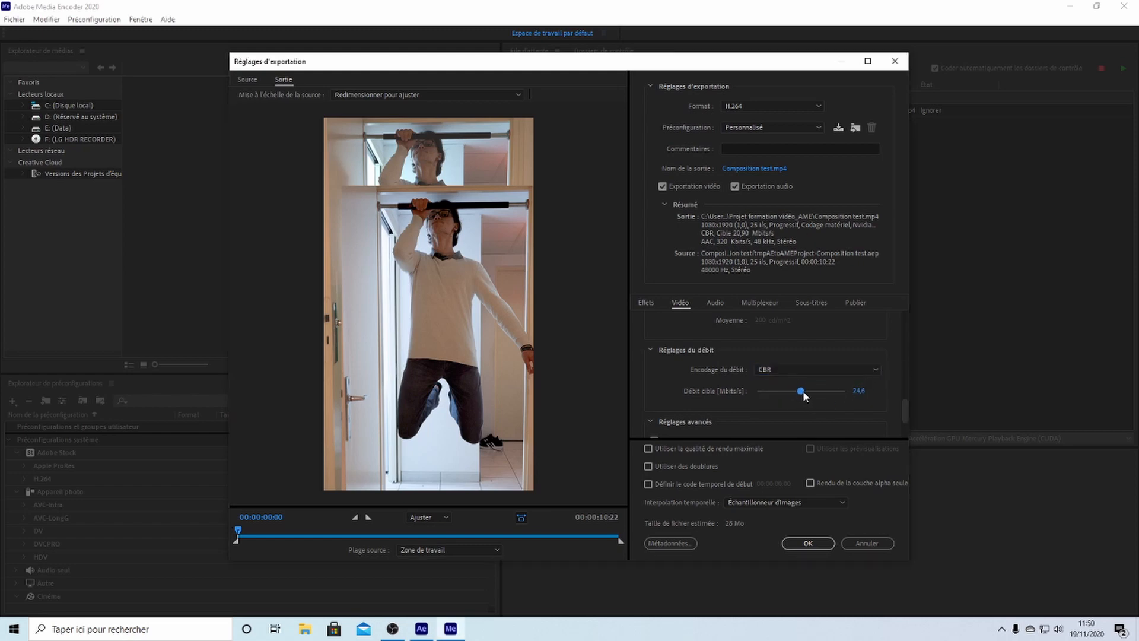
drag(802, 390, 807, 390)
mouse_move(790, 400)
mouse_down()
mouse_move(776, 406)
mouse_move(802, 394)
mouse_up()
drag(802, 393, 801, 394)
click(861, 390)
text(25)
key(Return)
- Change the bitrate encoding mode to two-pass variable bitrate (VBR, 2 passages)
click(824, 373)
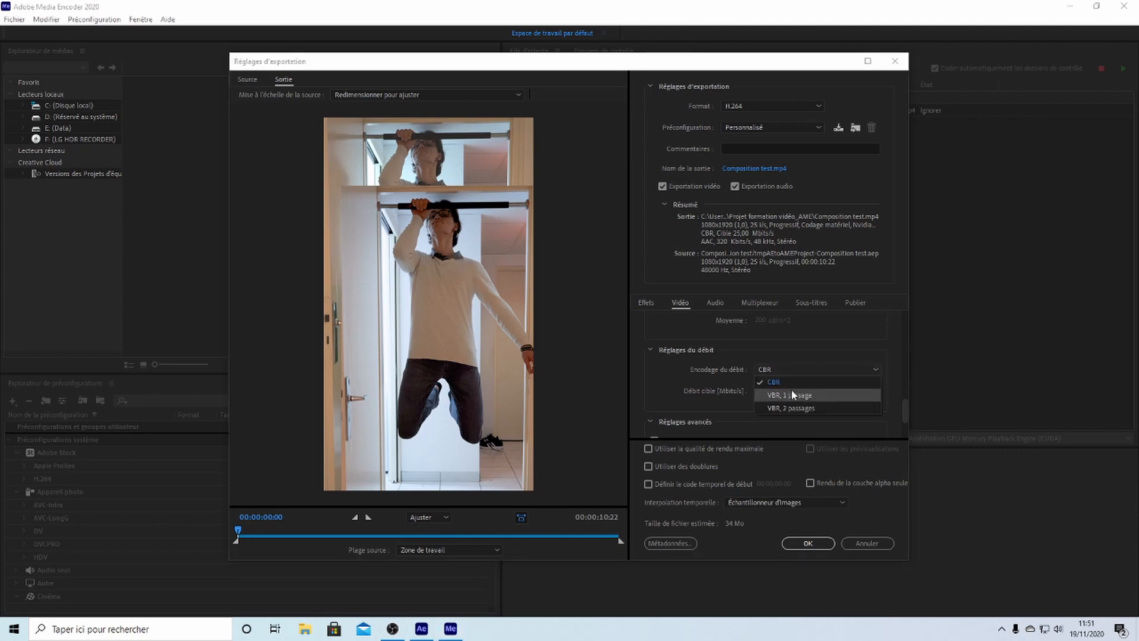
click(778, 398)
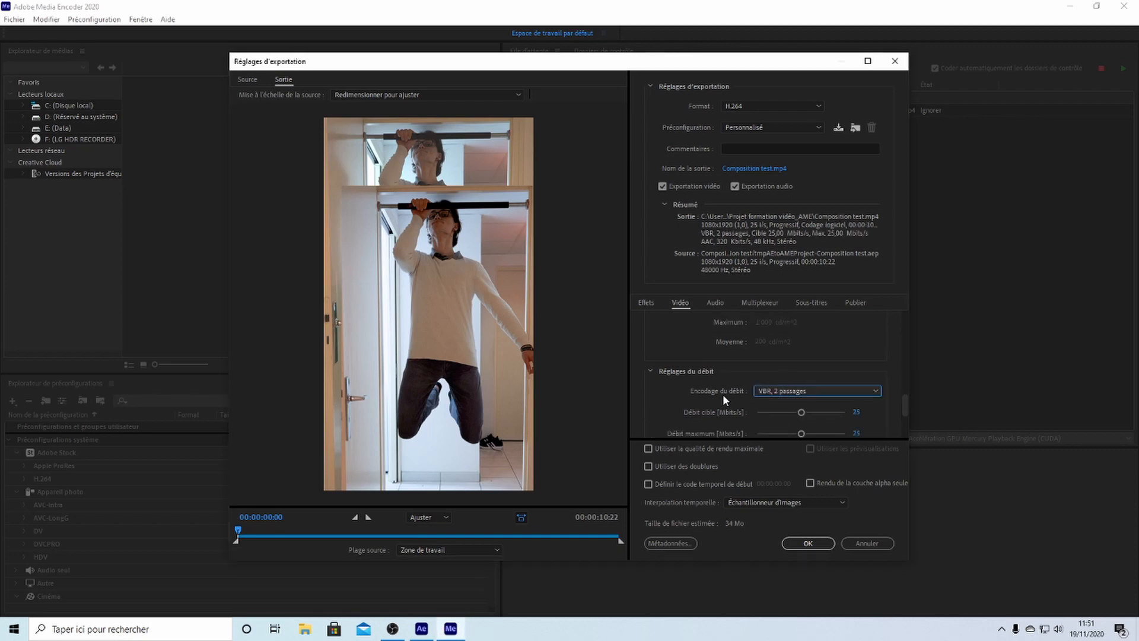
click(774, 355)
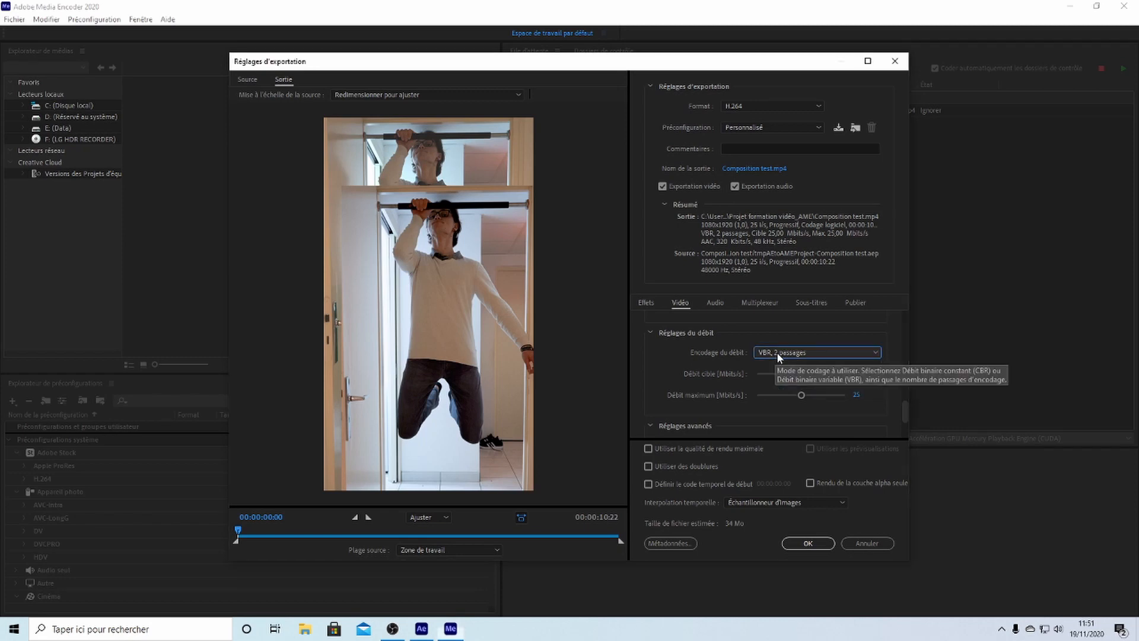
click(772, 354)
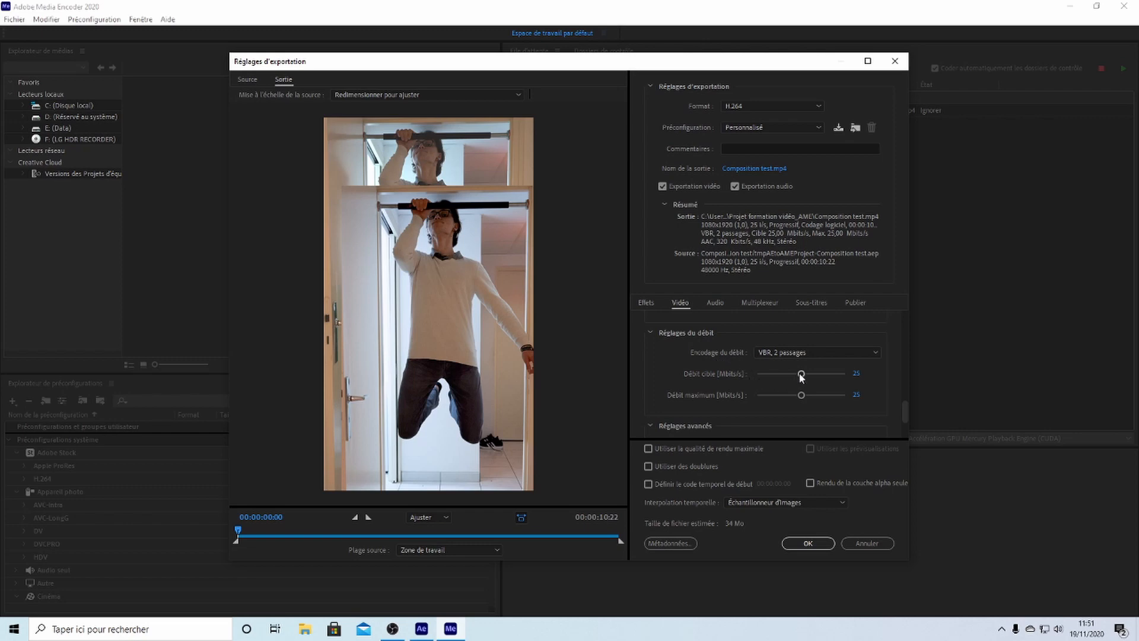
- Lower the target bitrate to about 19.95 Mbit/s, leaving the maximum bitrate alone
drag(799, 372, 791, 373)
drag(802, 375, 791, 376)
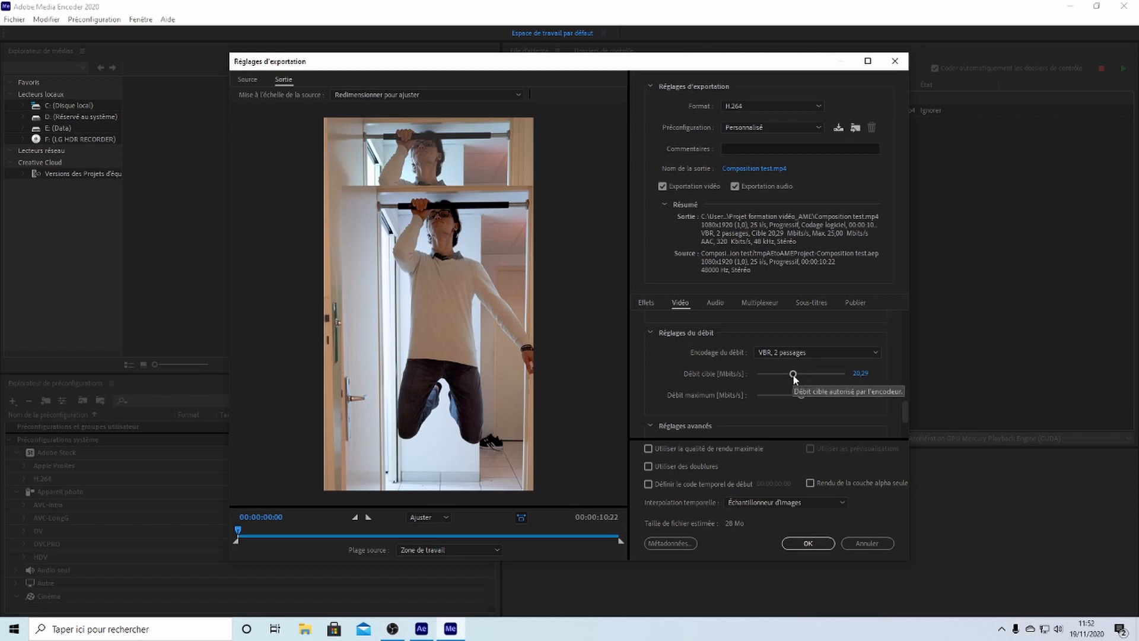
drag(793, 373, 793, 378)
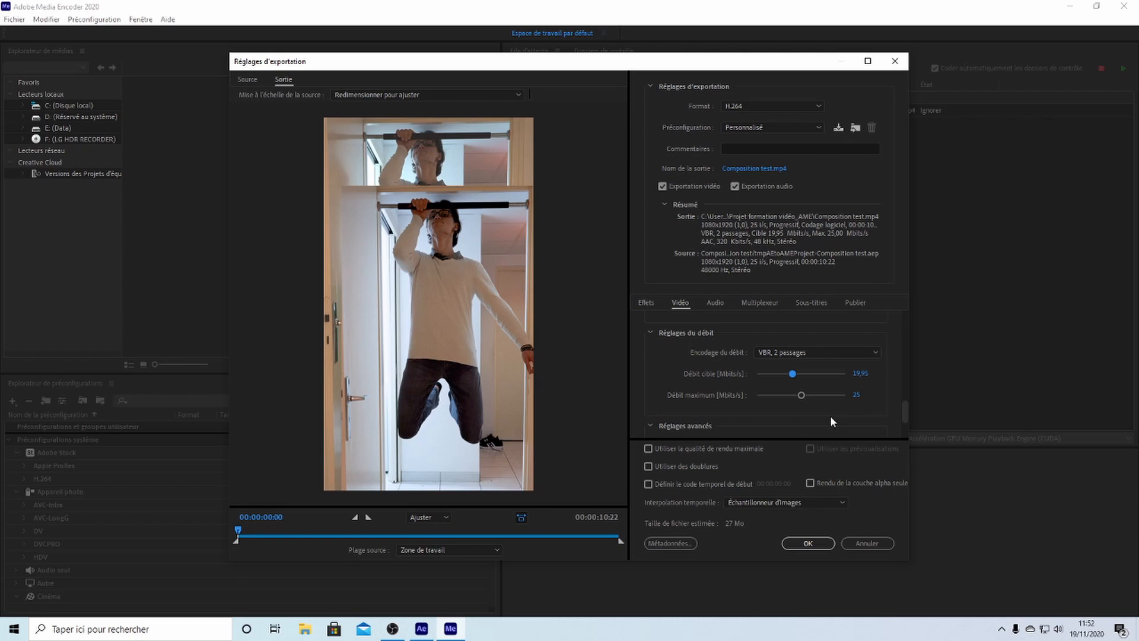
- Switch the bitrate encoding mode from two-pass VBR to CBR and accept the export settings
click(804, 352)
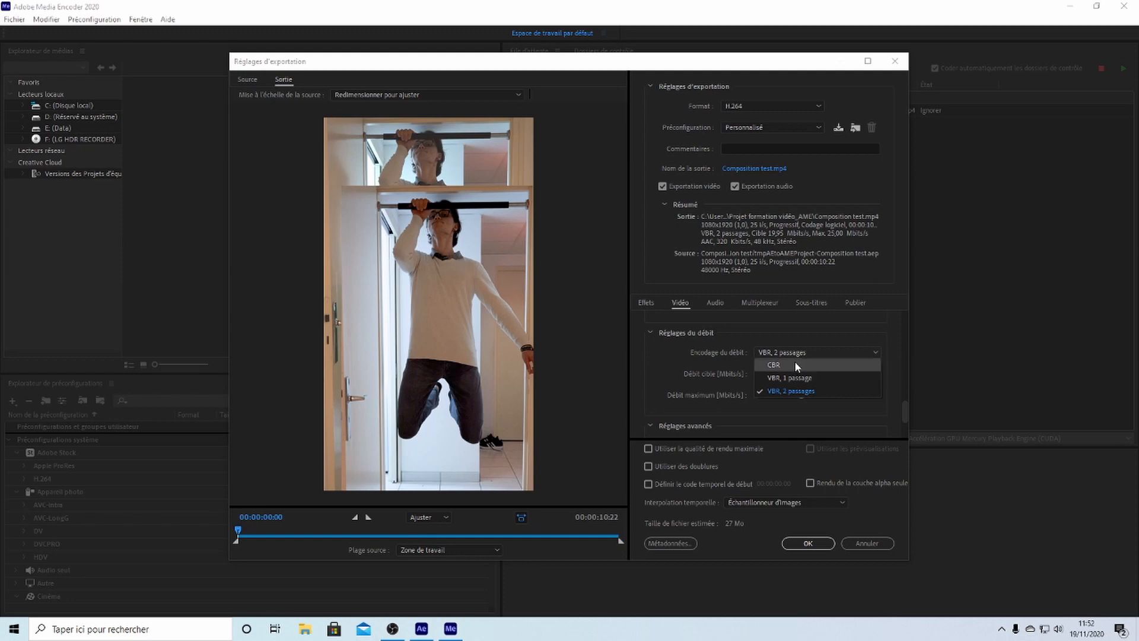
click(795, 364)
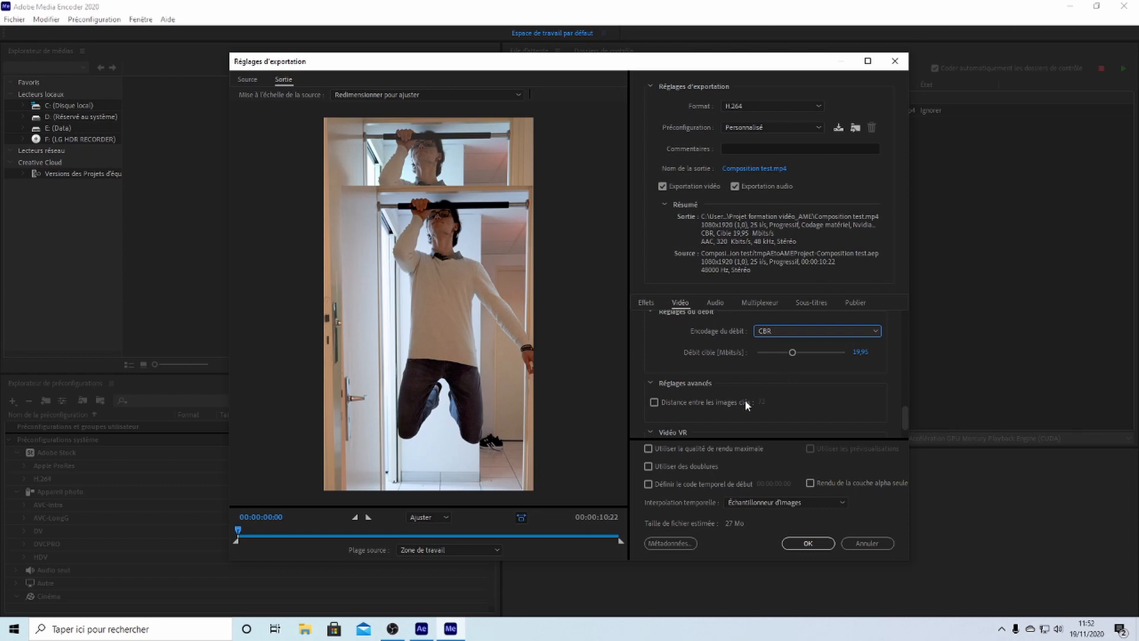
scroll(787, 394, down, 1)
scroll(787, 392, up, 5)
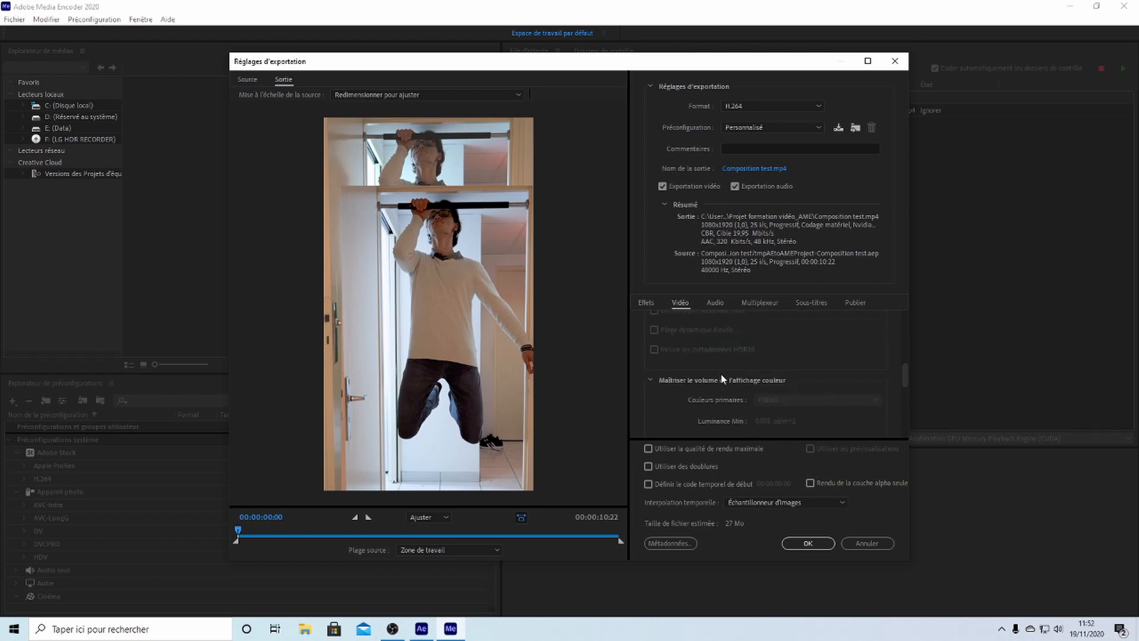
scroll(720, 374, up, 2)
click(785, 542)
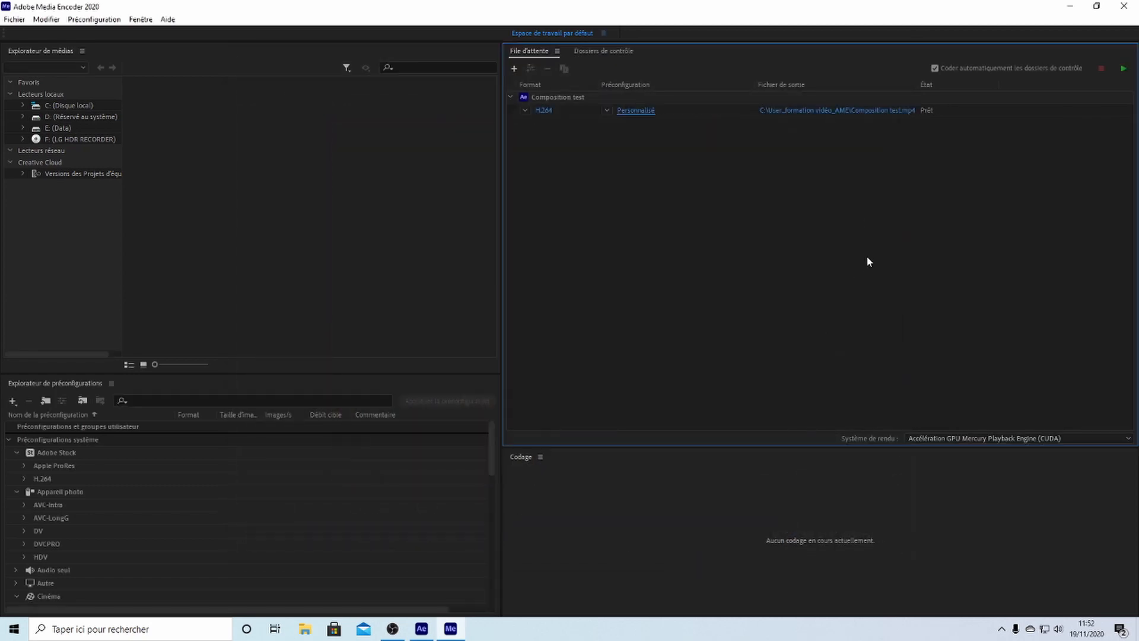
- Start encoding the queued Composition test
click(1123, 69)
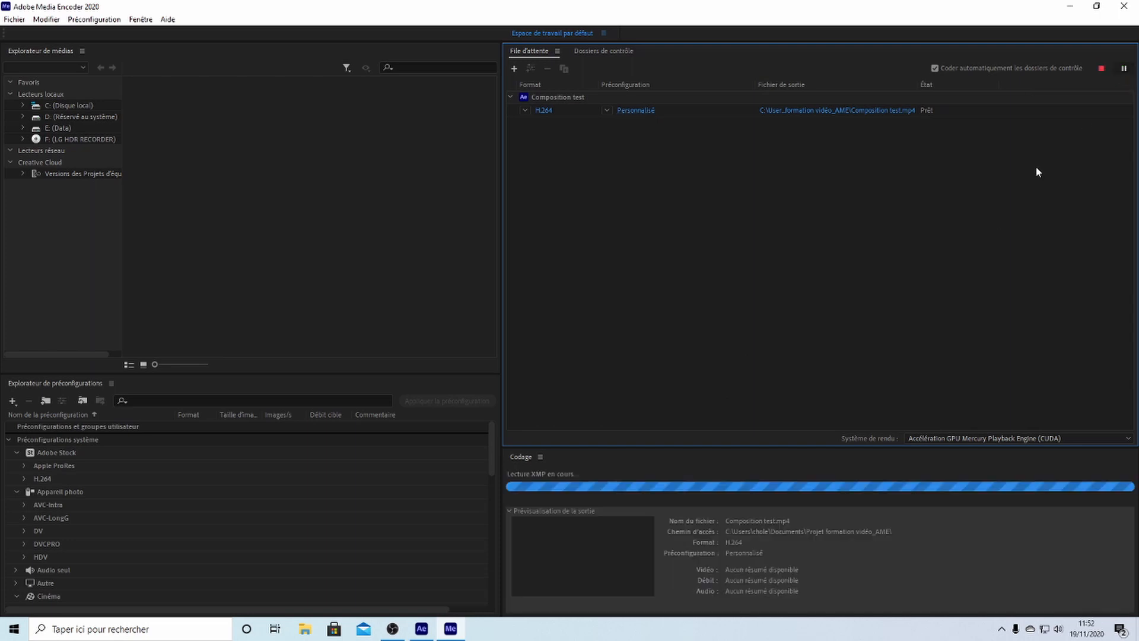
click(601, 483)
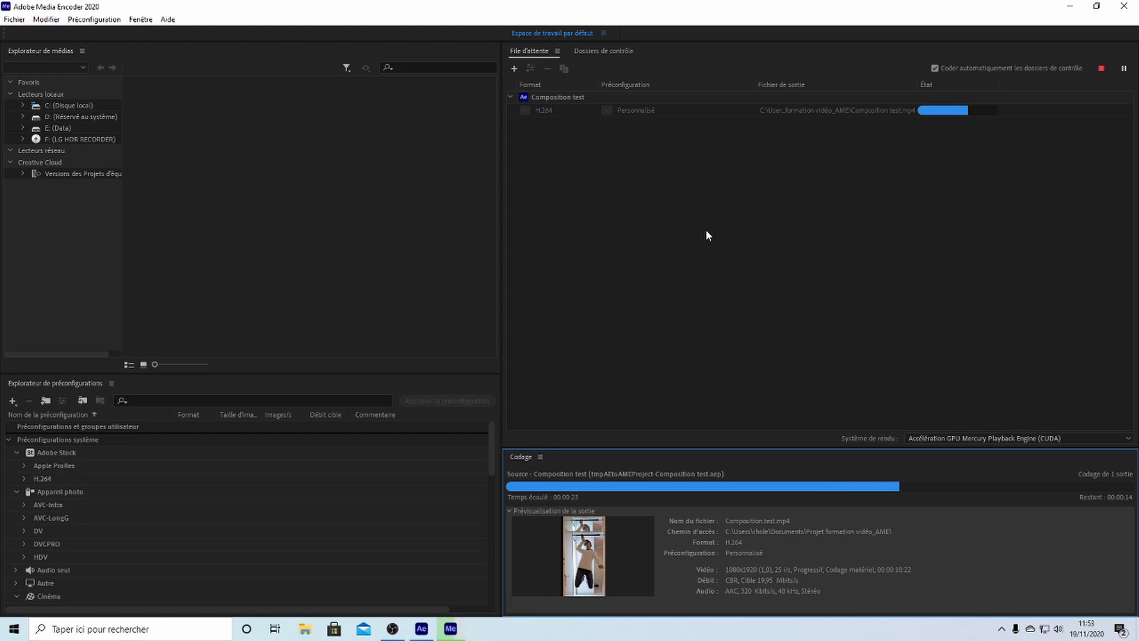
- Stop the encoding queue without finishing the active Composition test file
click(1100, 70)
click(582, 341)
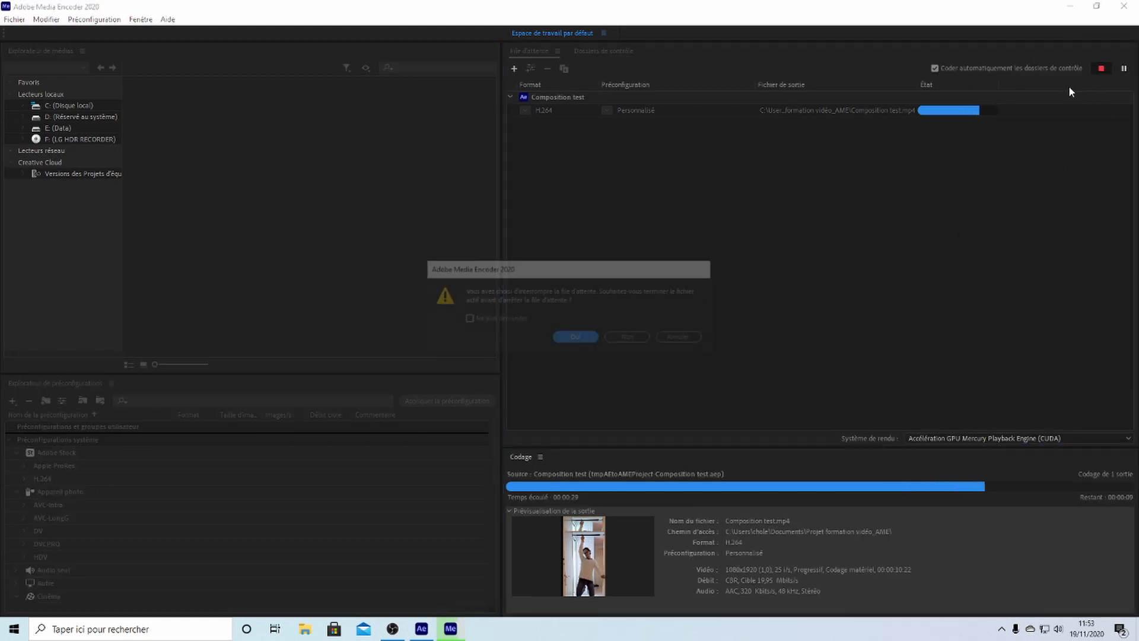
click(625, 340)
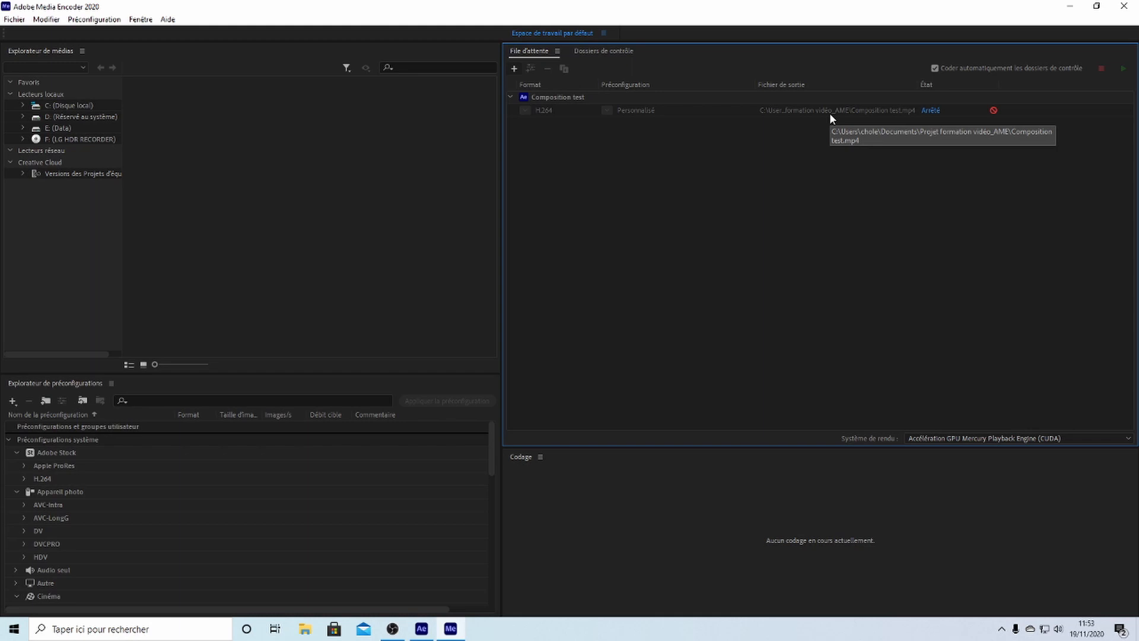
- Switch back to After Effects and look over the available effect categories without applying any
click(421, 628)
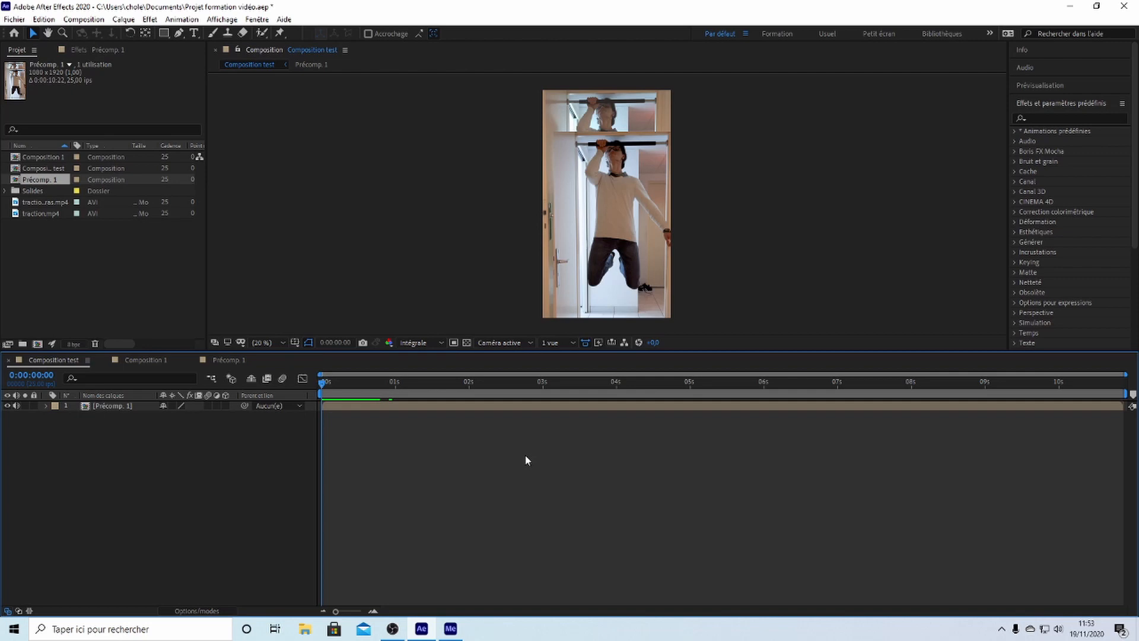
click(149, 19)
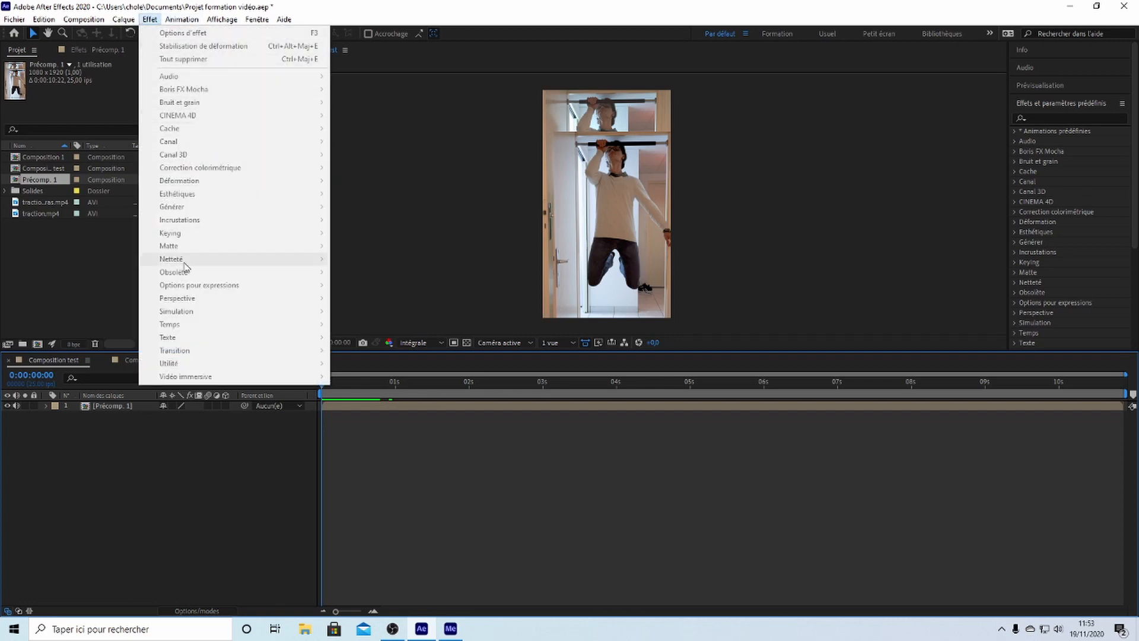
click(457, 205)
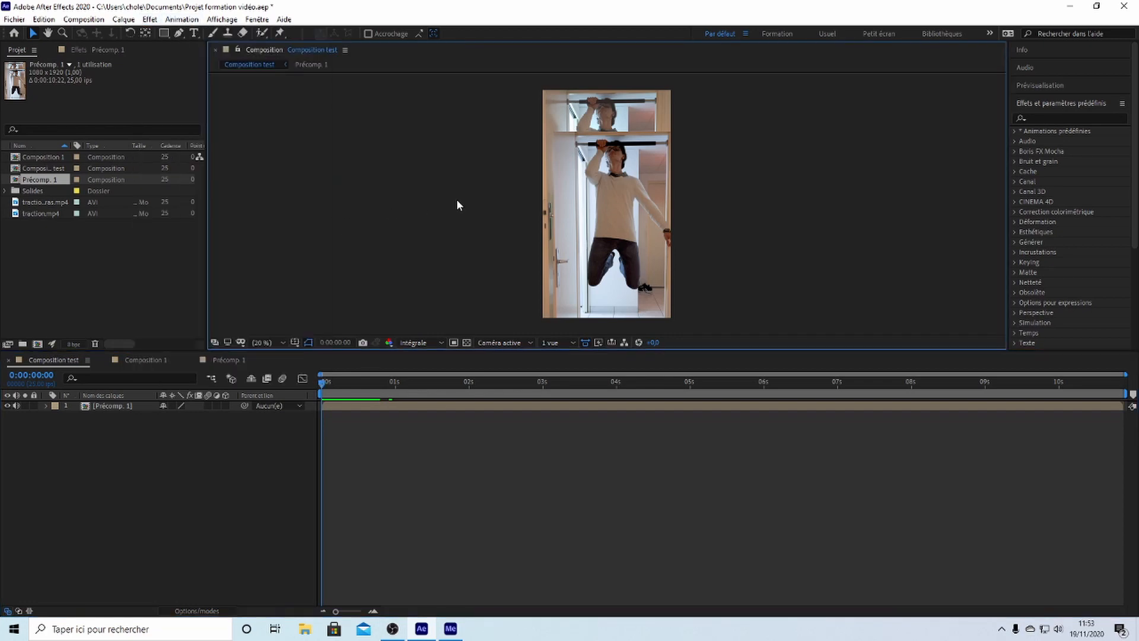